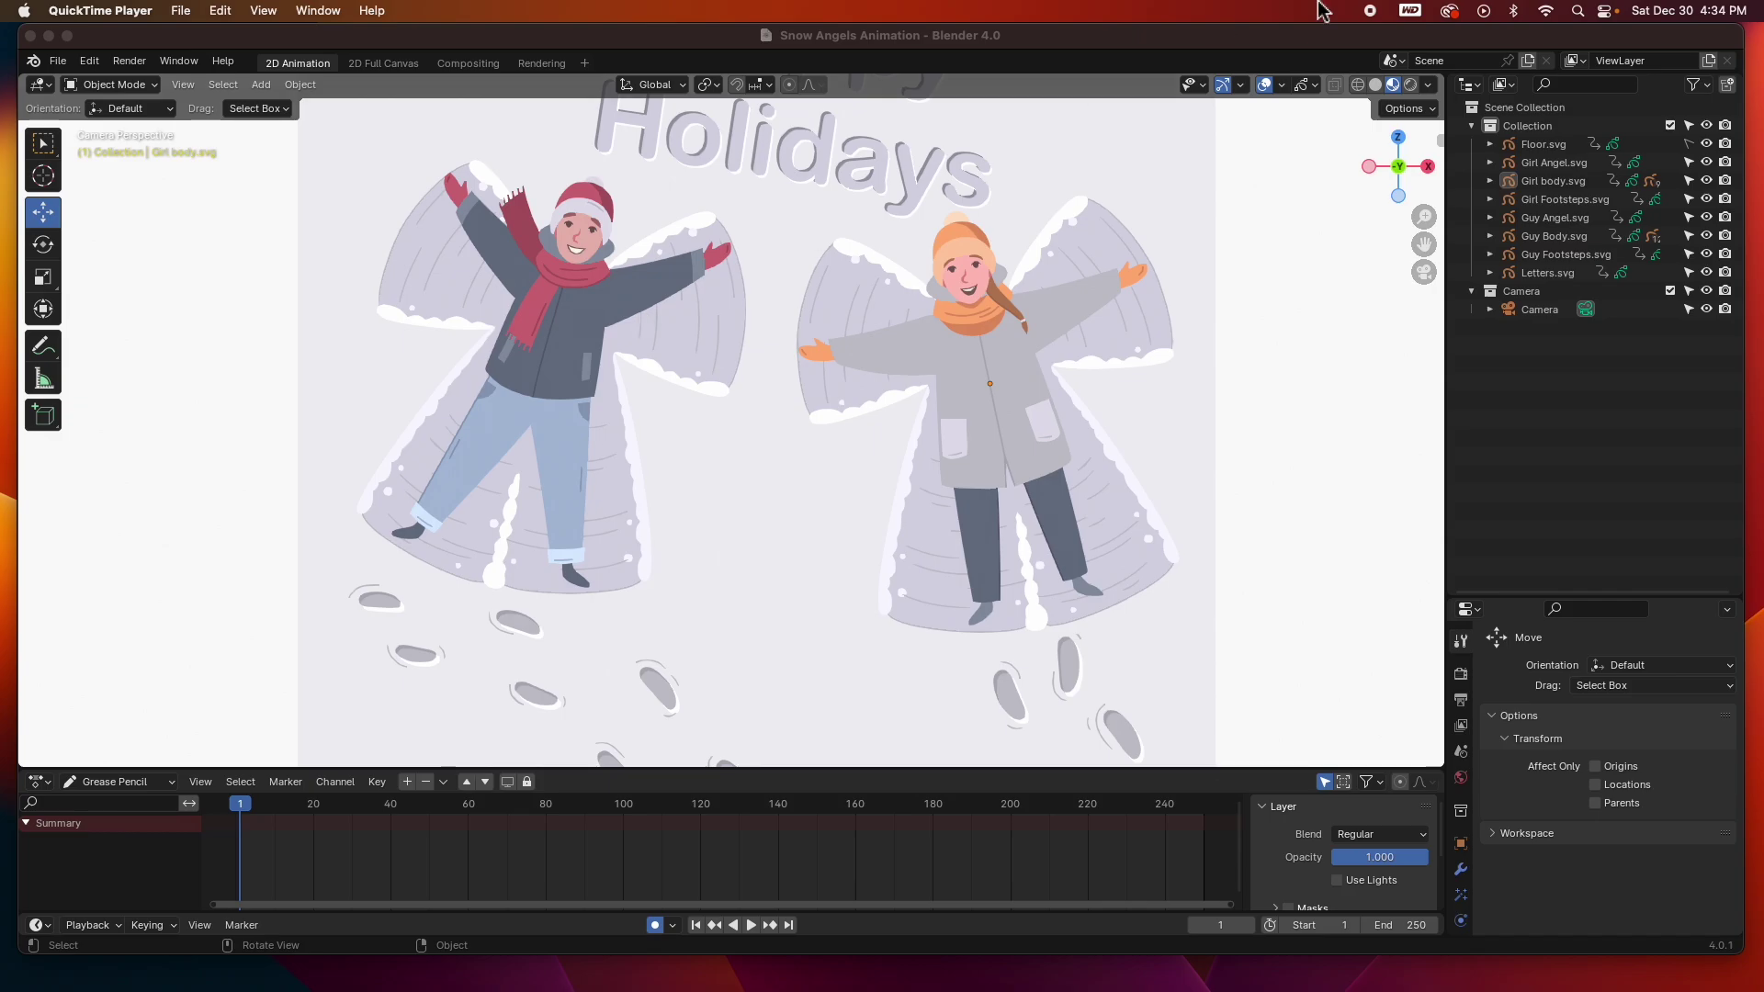
# Try moving the girl's body and the guy's body in the scene, undoing each move
pyautogui.click(1561, 180)
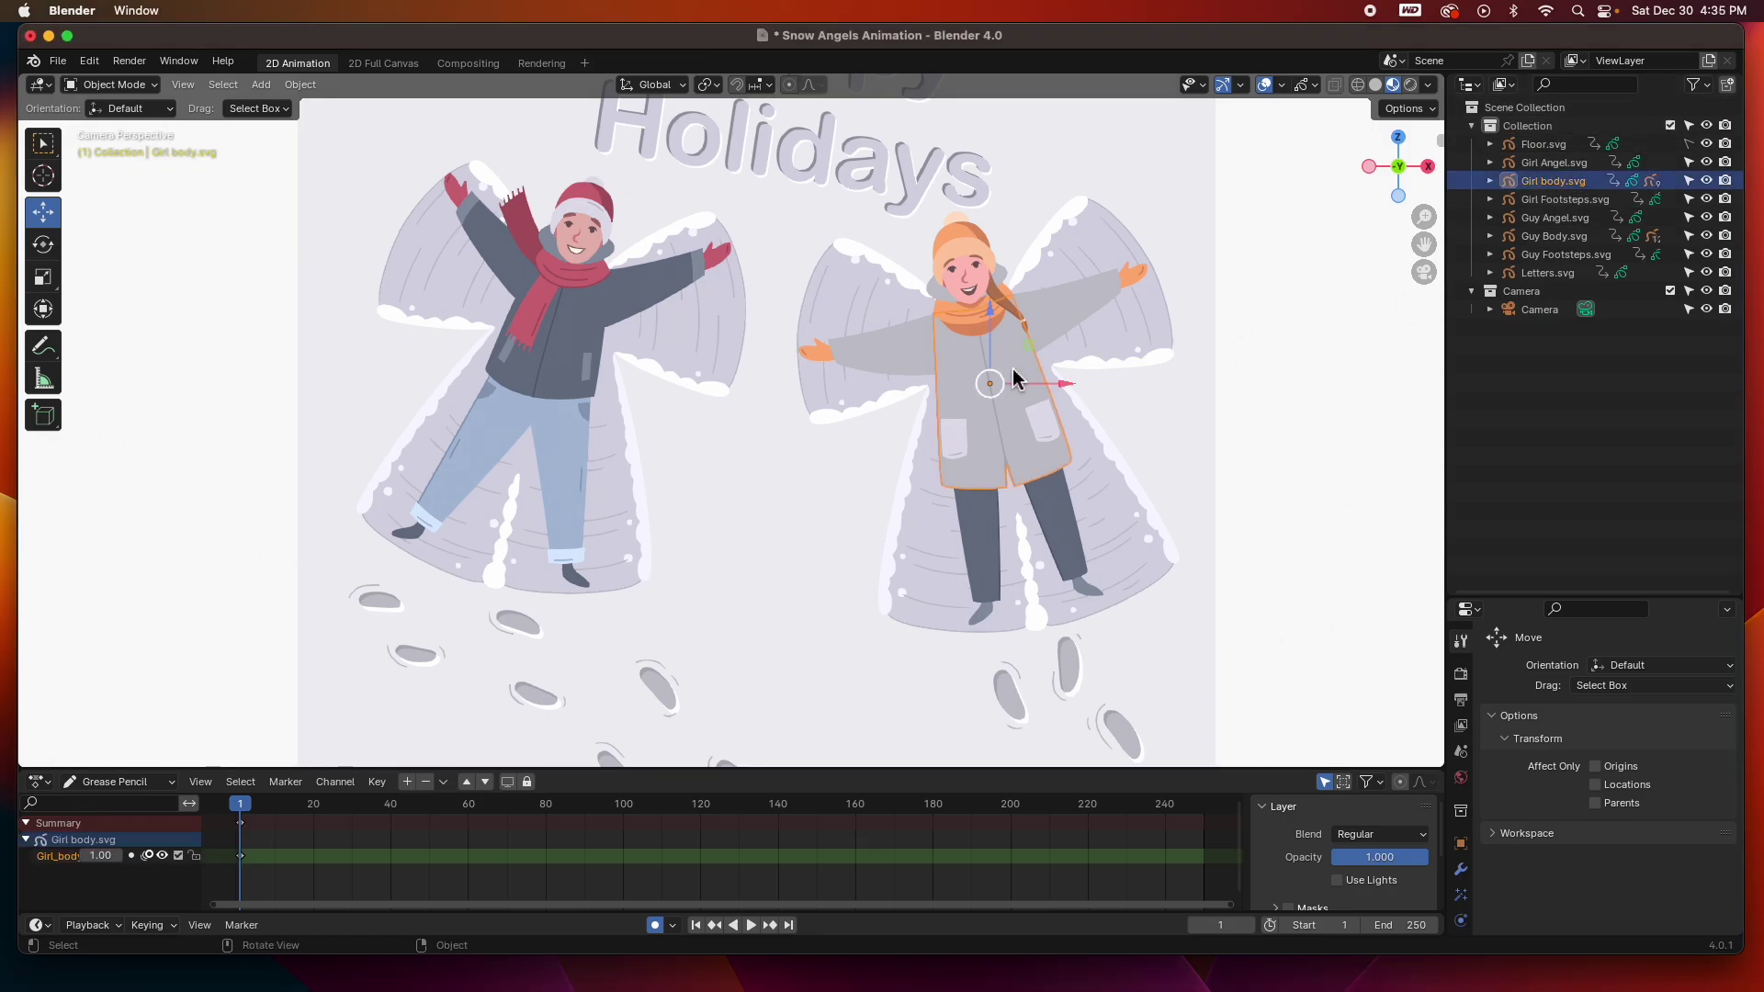
pyautogui.moveTo(989, 383); pyautogui.dragTo(1113, 396)
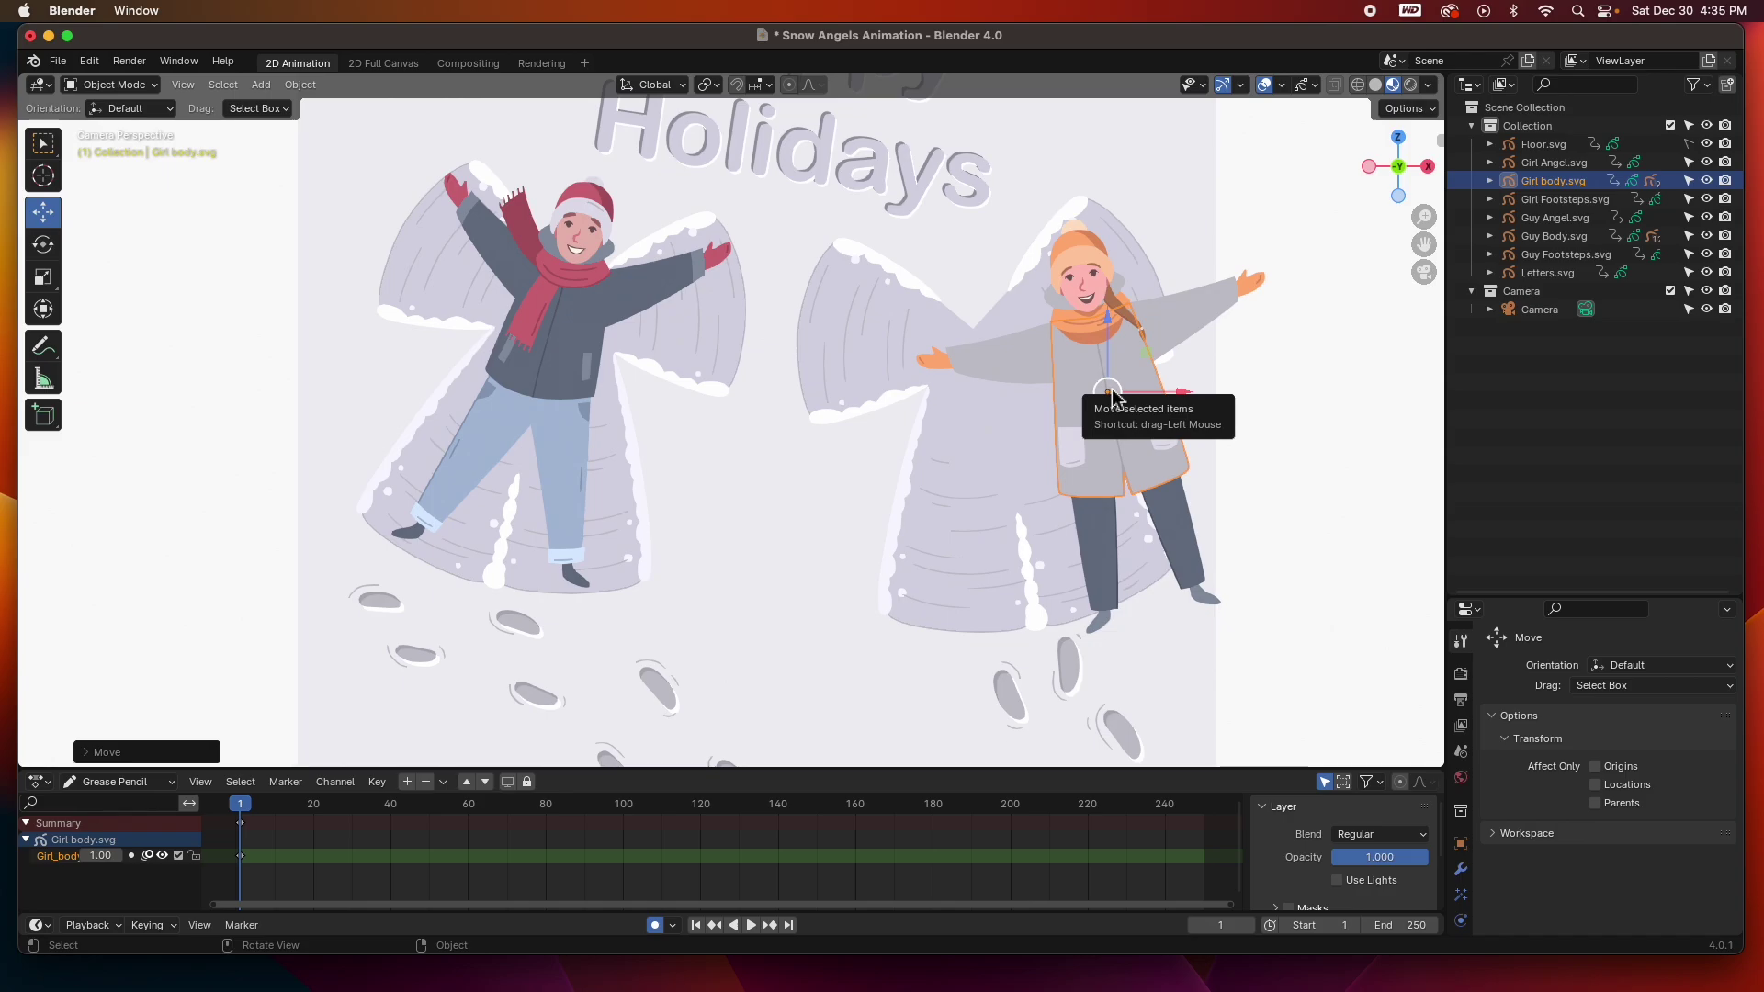
pyautogui.press('super+z')
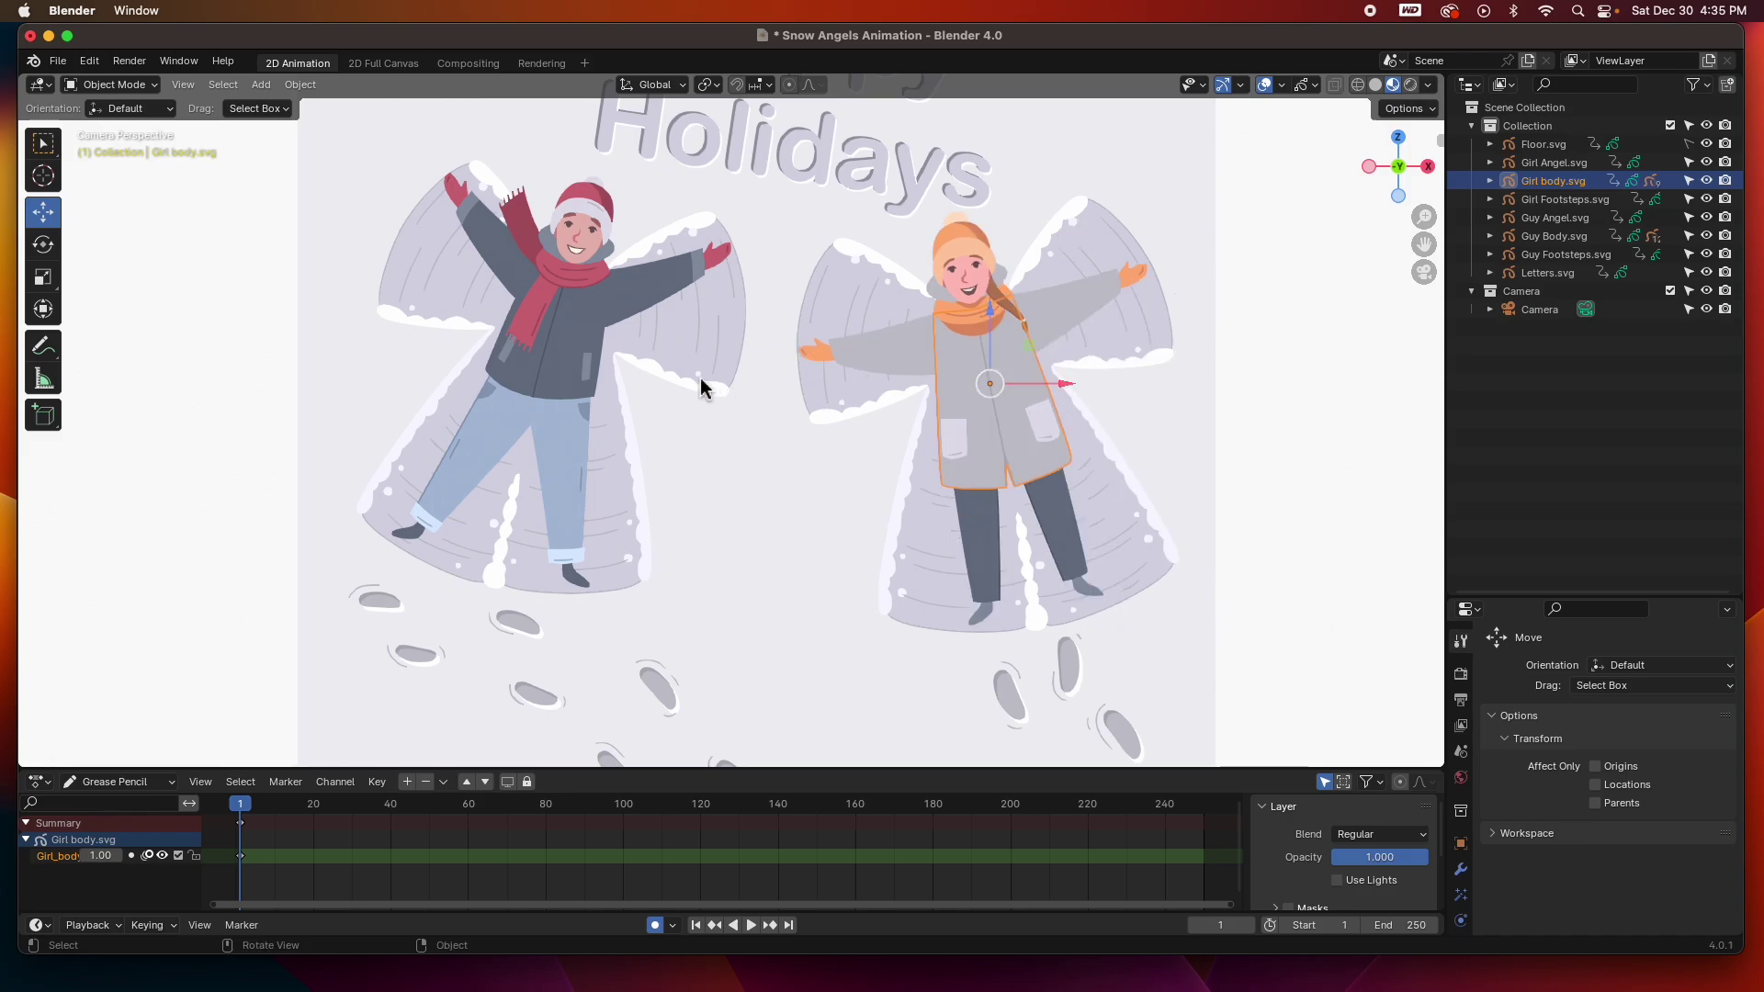
pyautogui.click(557, 329)
pyautogui.moveTo(557, 331); pyautogui.dragTo(542, 363)
pyautogui.press('super+z')
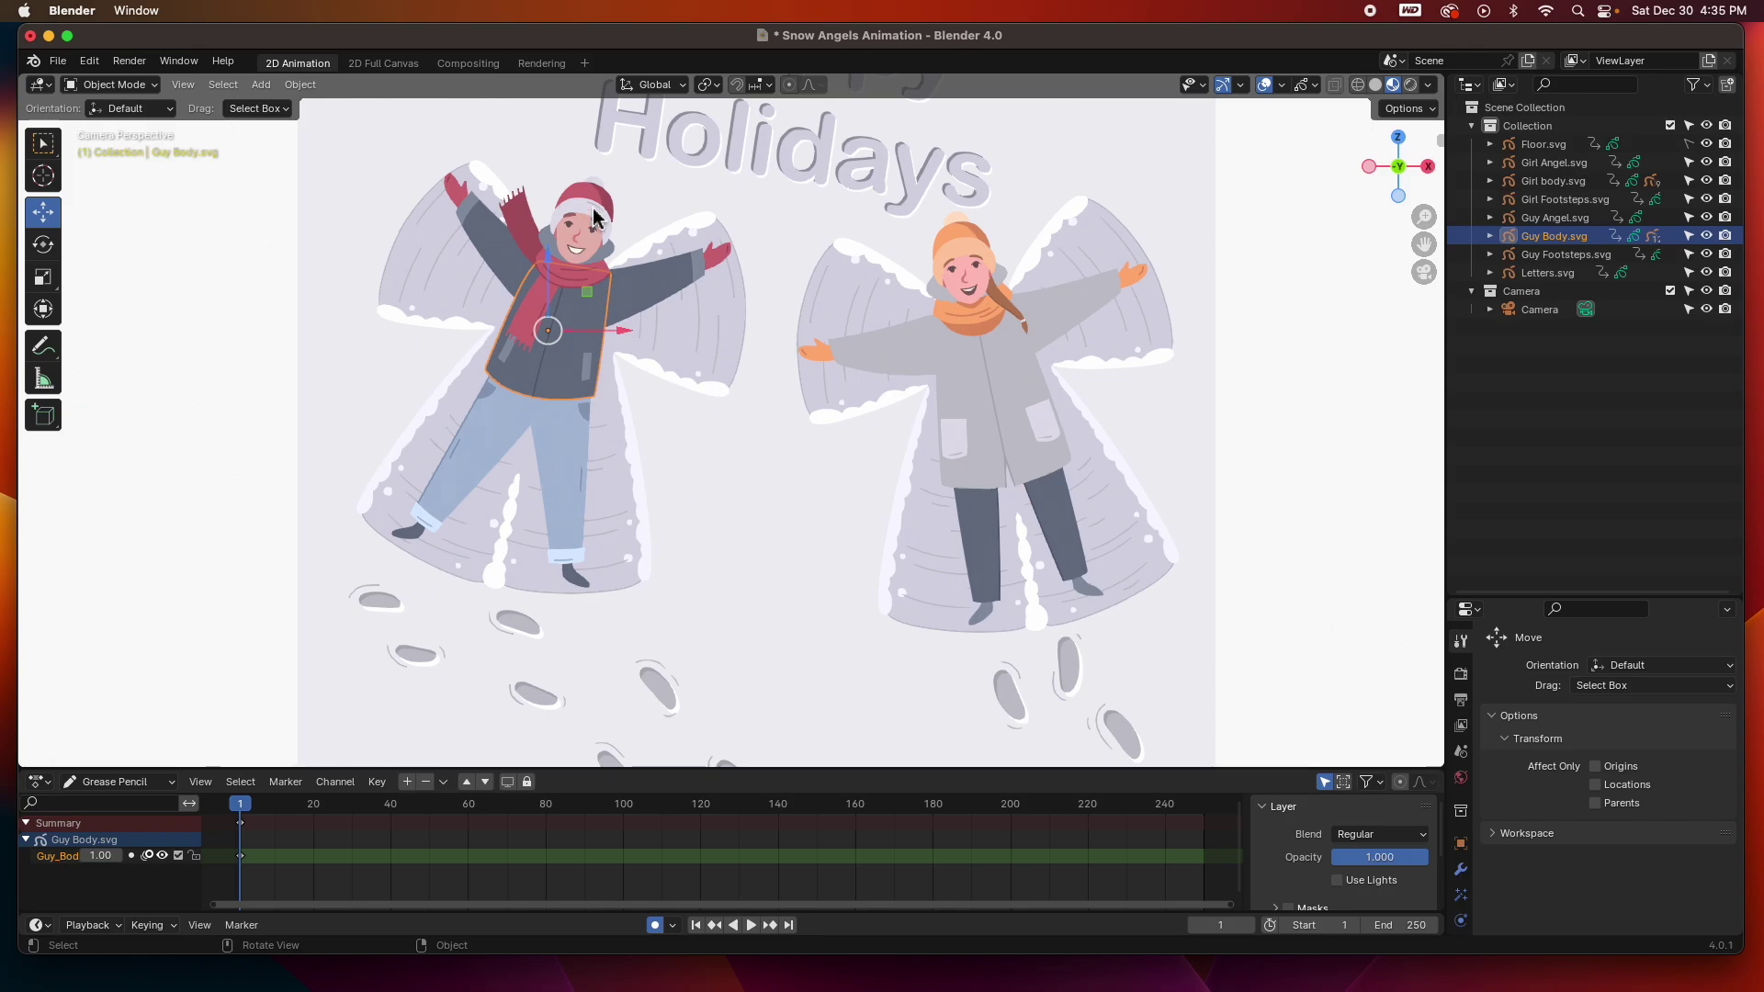
# Frame the guy's body in the viewport, enlarge the Dope Sheet area and switch it to the Timeline editor with the body's channels collapsed
pyautogui.click(183, 260)
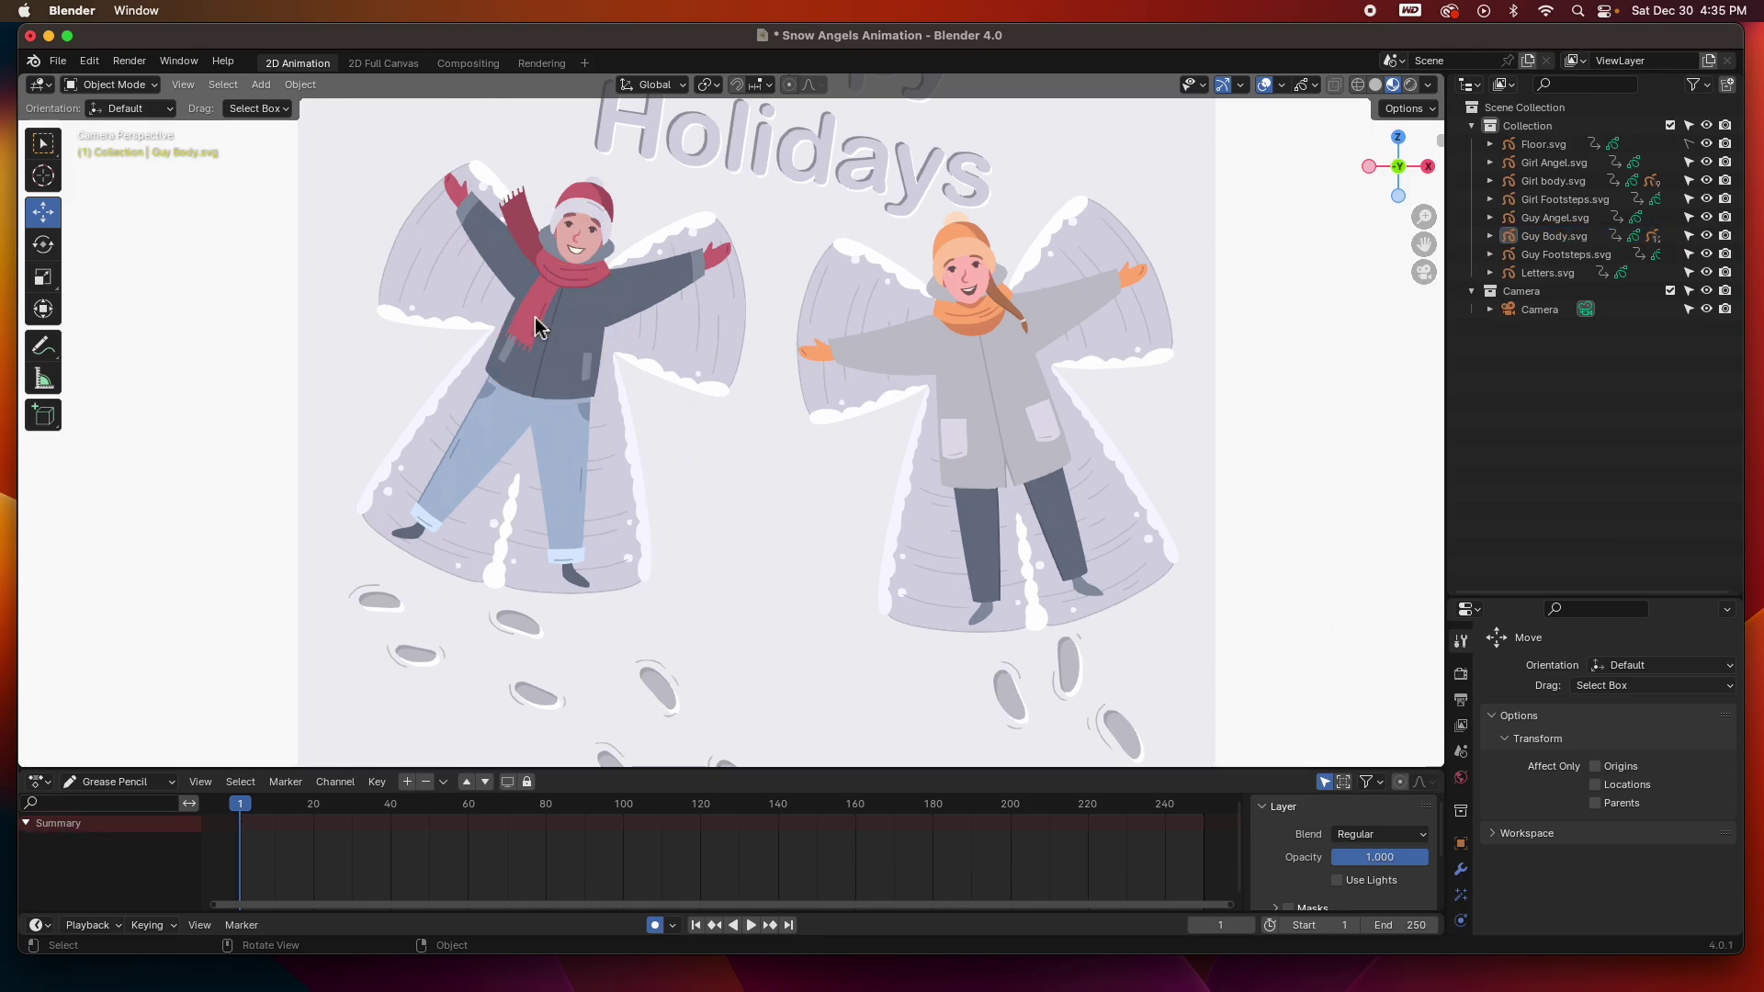
pyautogui.click(534, 316)
pyautogui.press('KP_Decimal')
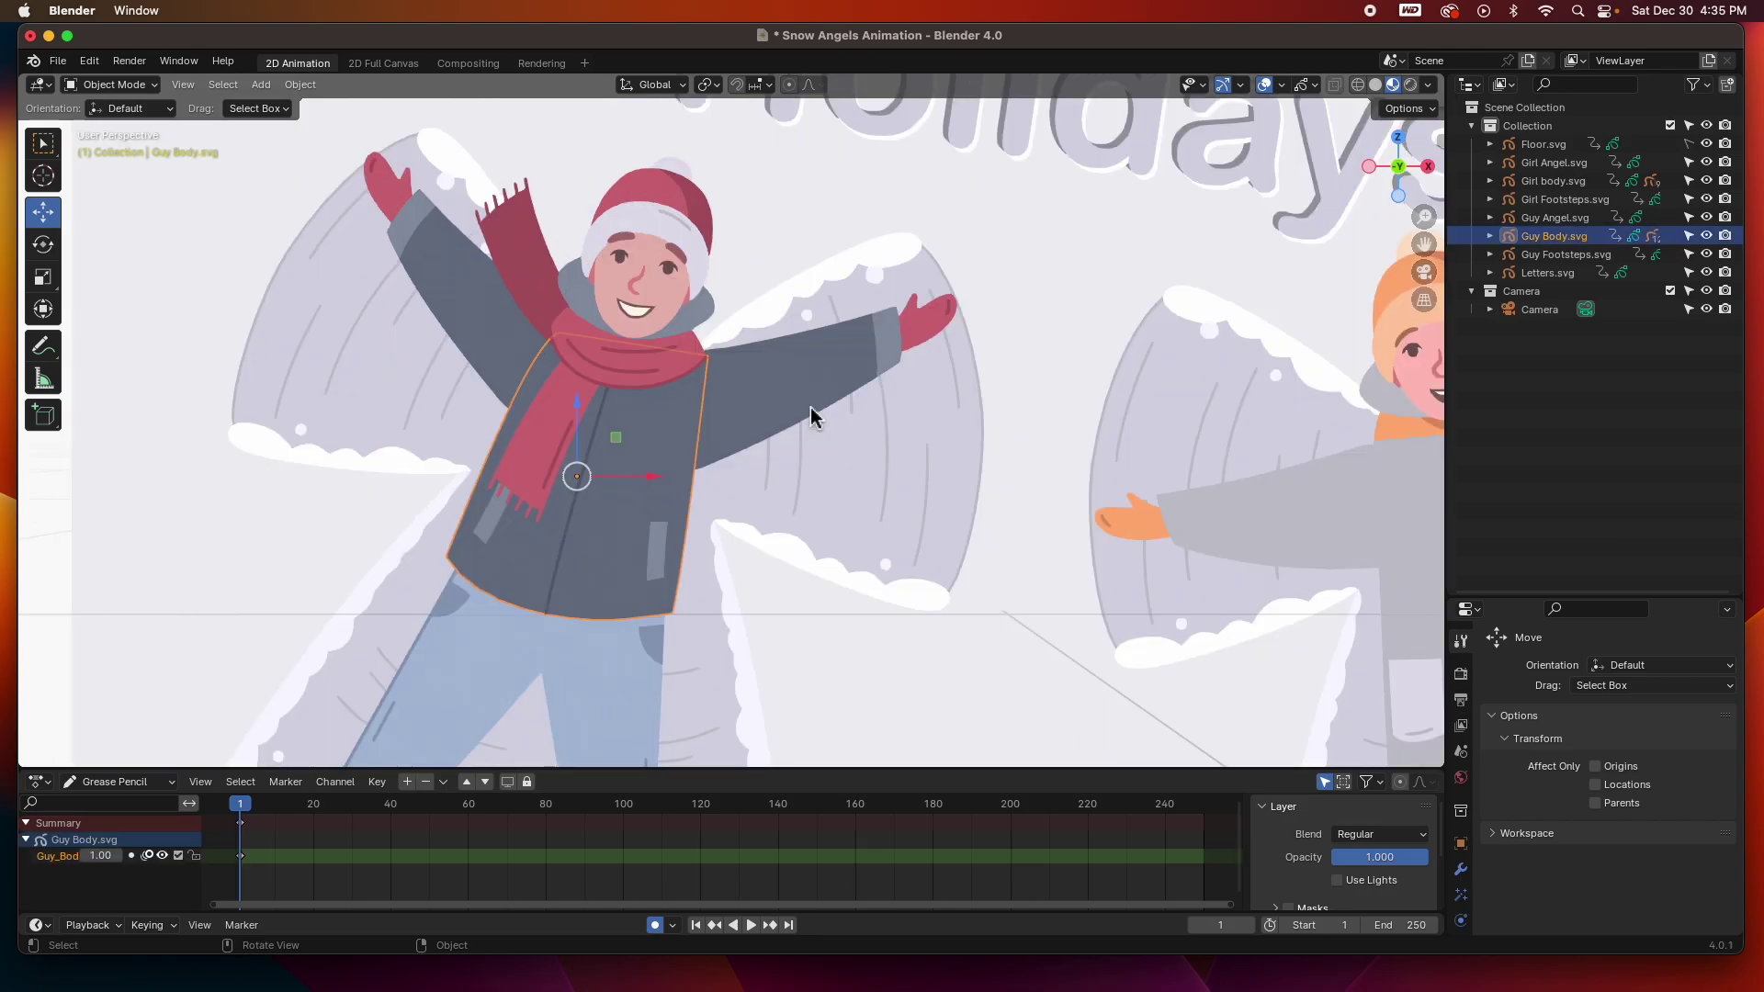
pyautogui.moveTo(669, 767); pyautogui.dragTo(669, 737)
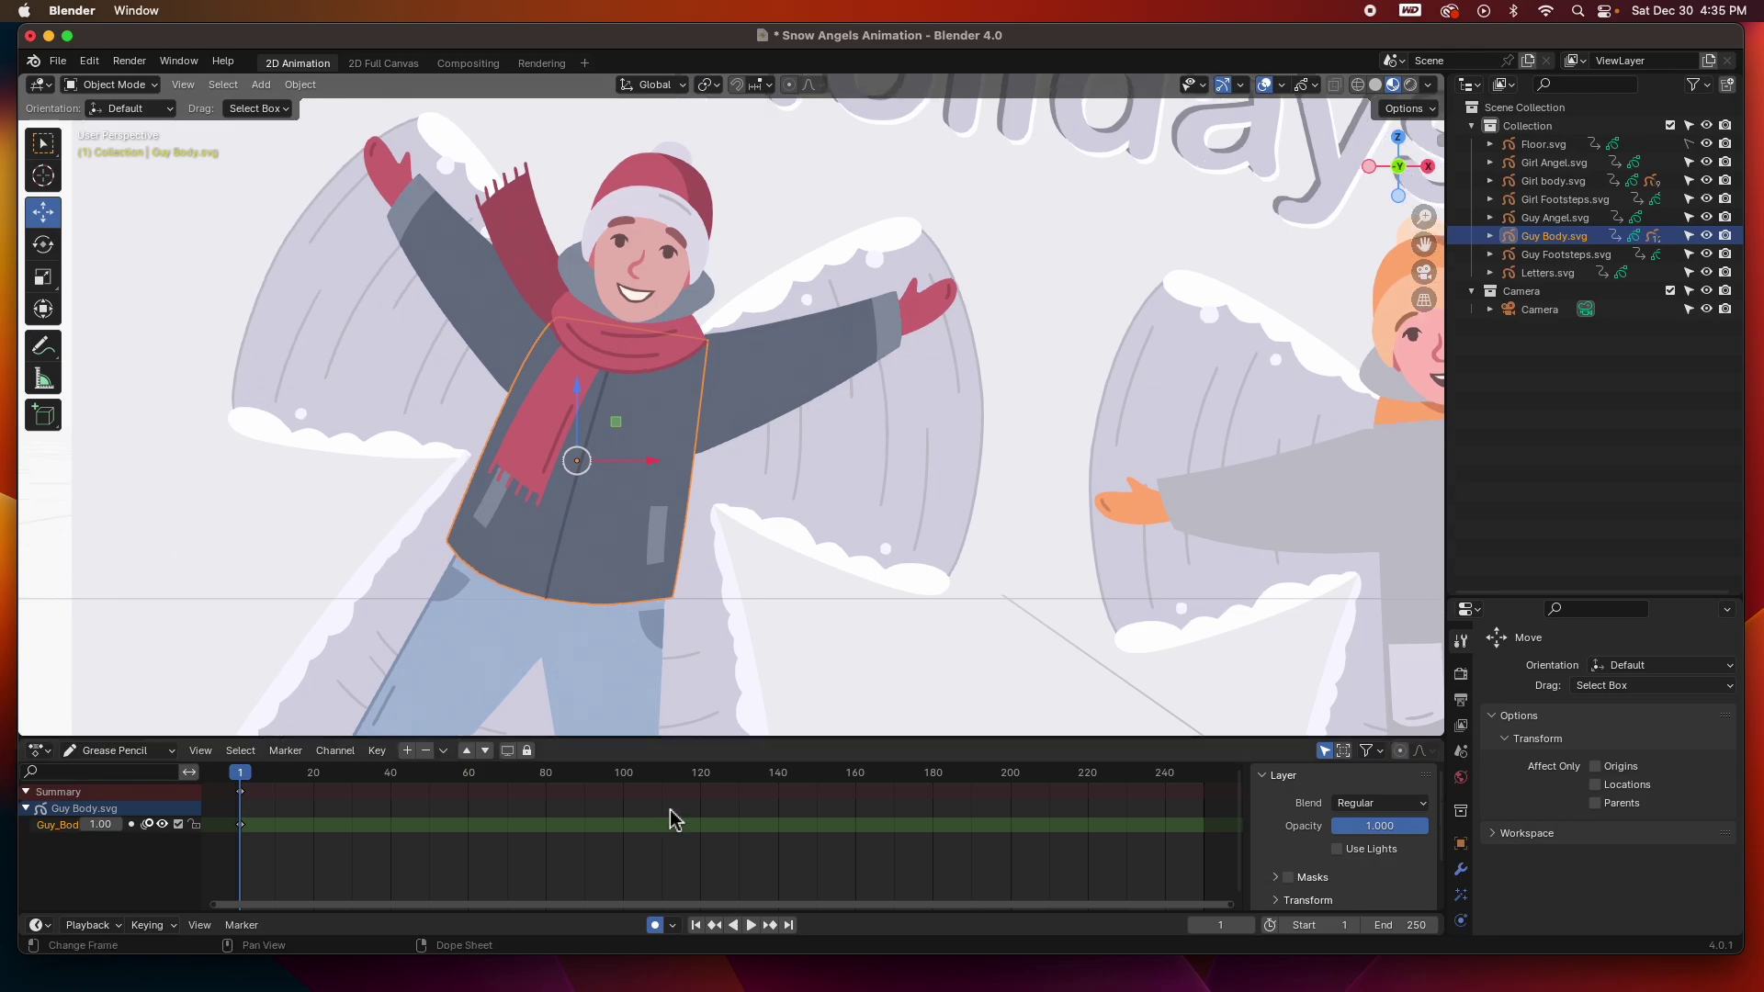
pyautogui.click(39, 750)
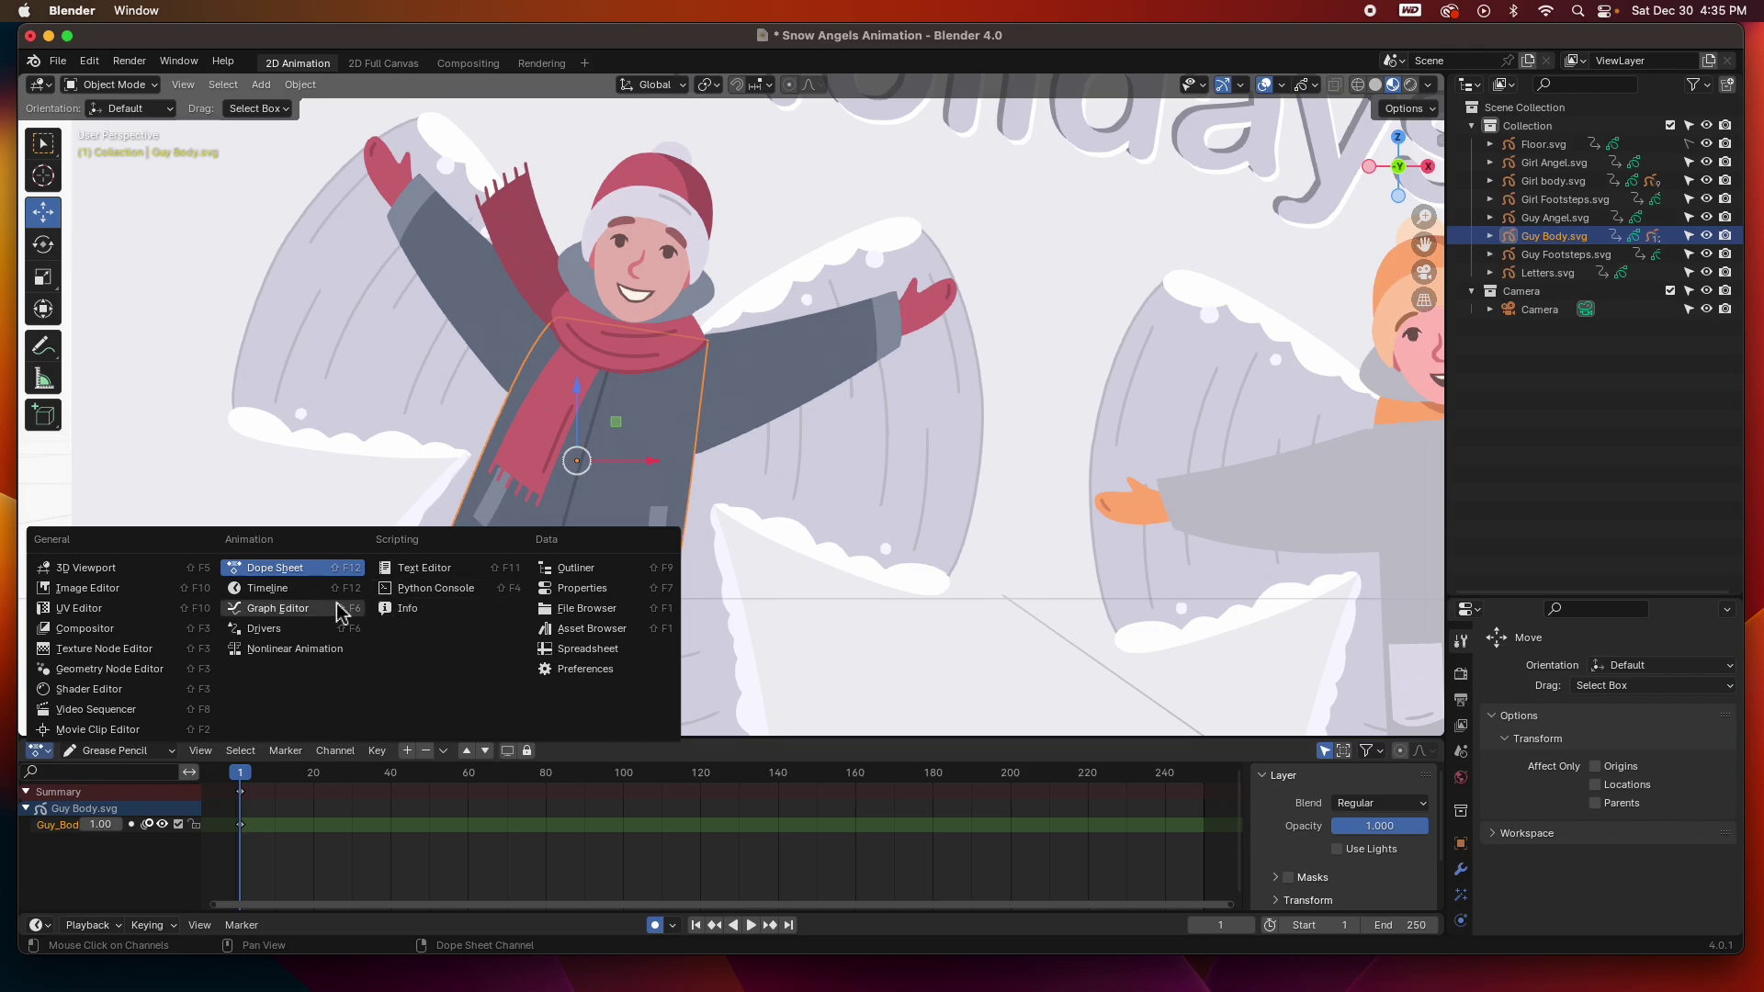
pyautogui.click(296, 589)
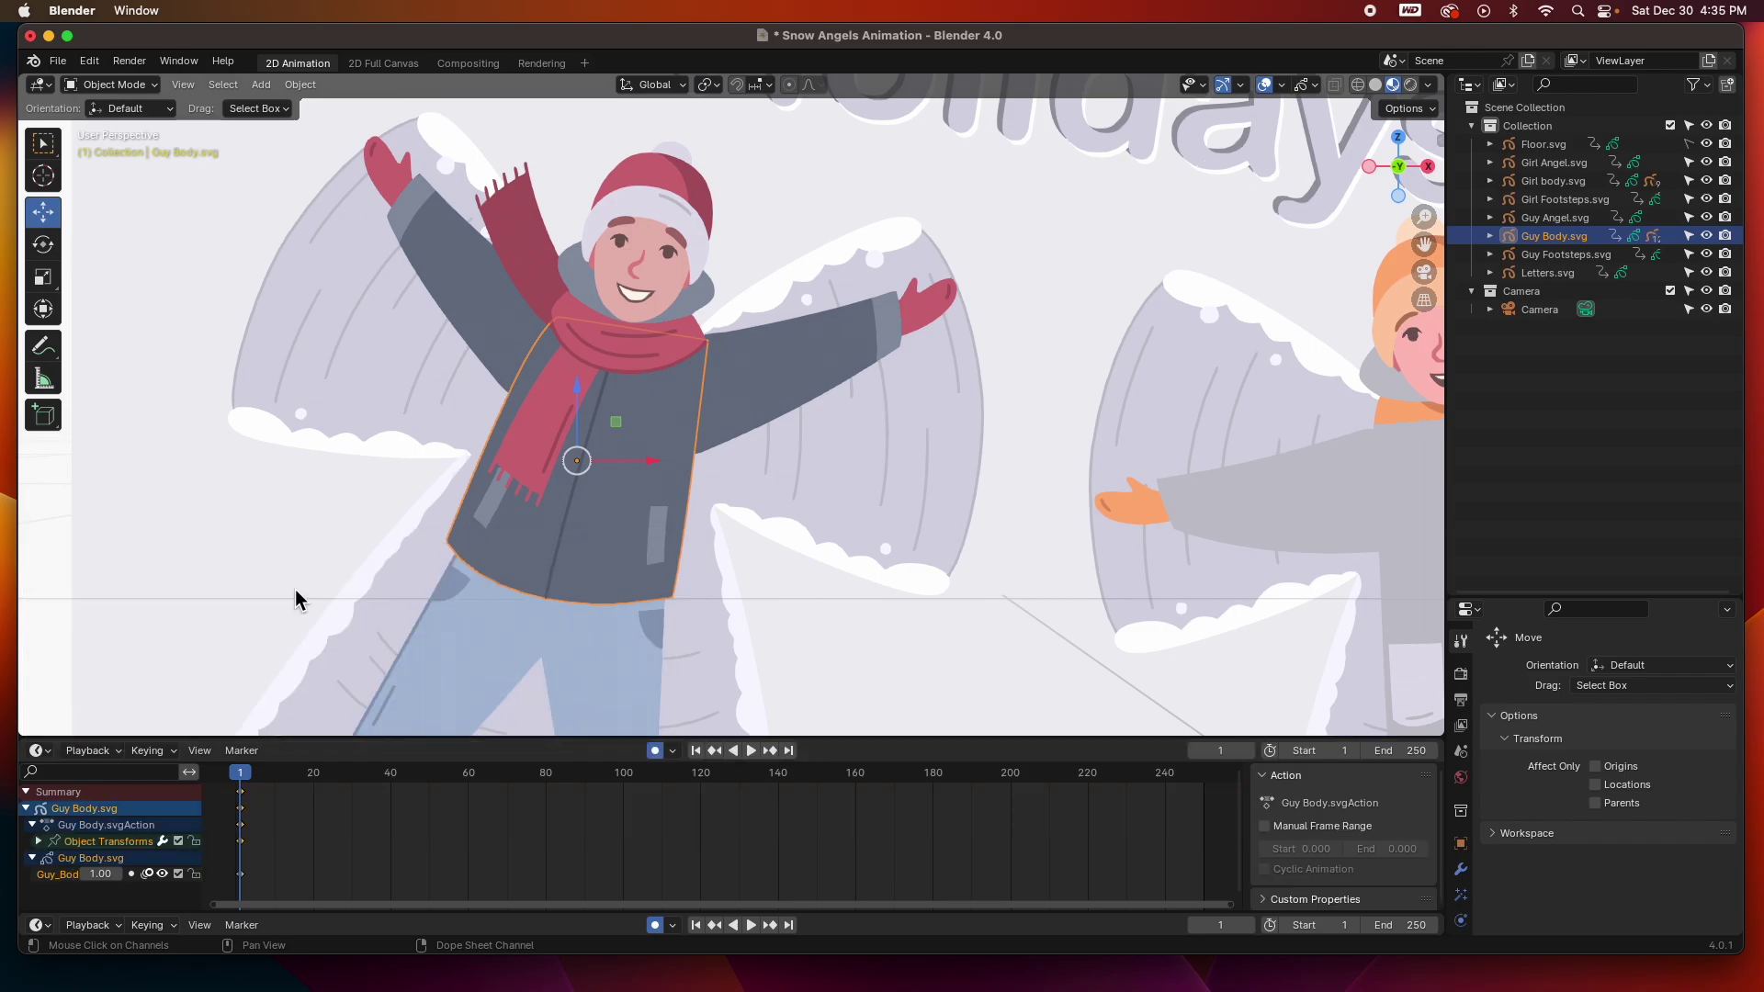
pyautogui.click(26, 808)
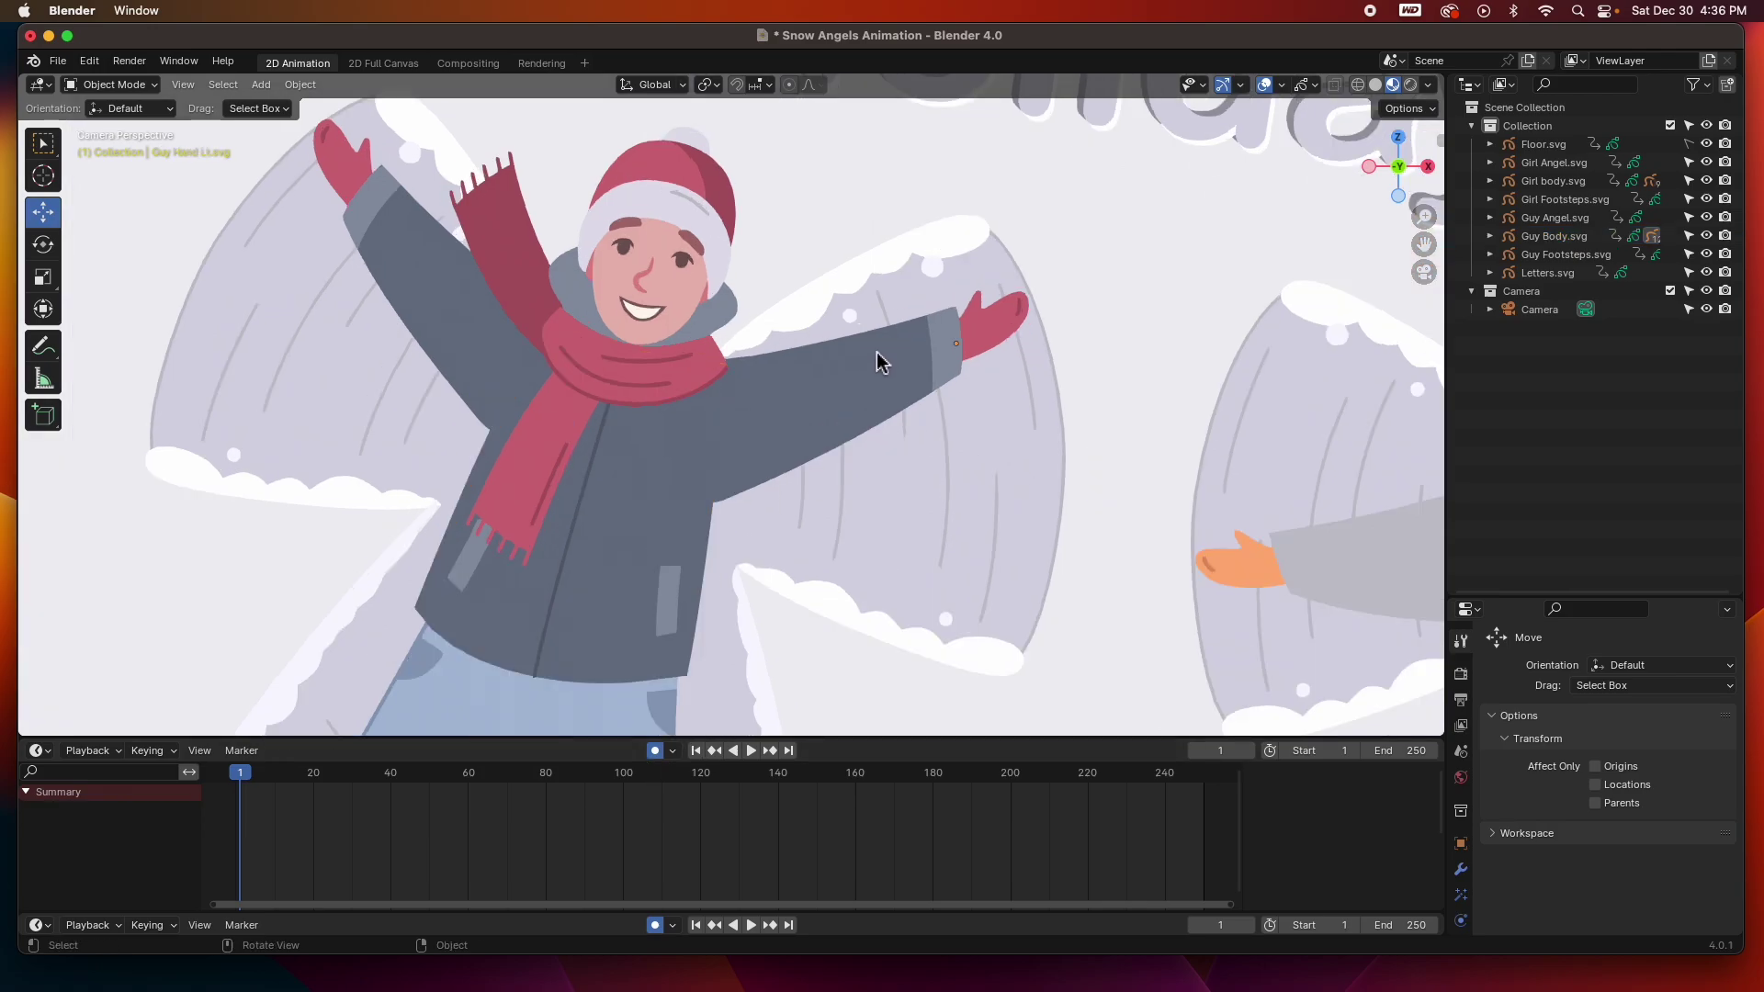
# Keyframe the guy's left arm rotated down beside his body at frame 5 and rotated back up at frame 10
pyautogui.click(808, 399)
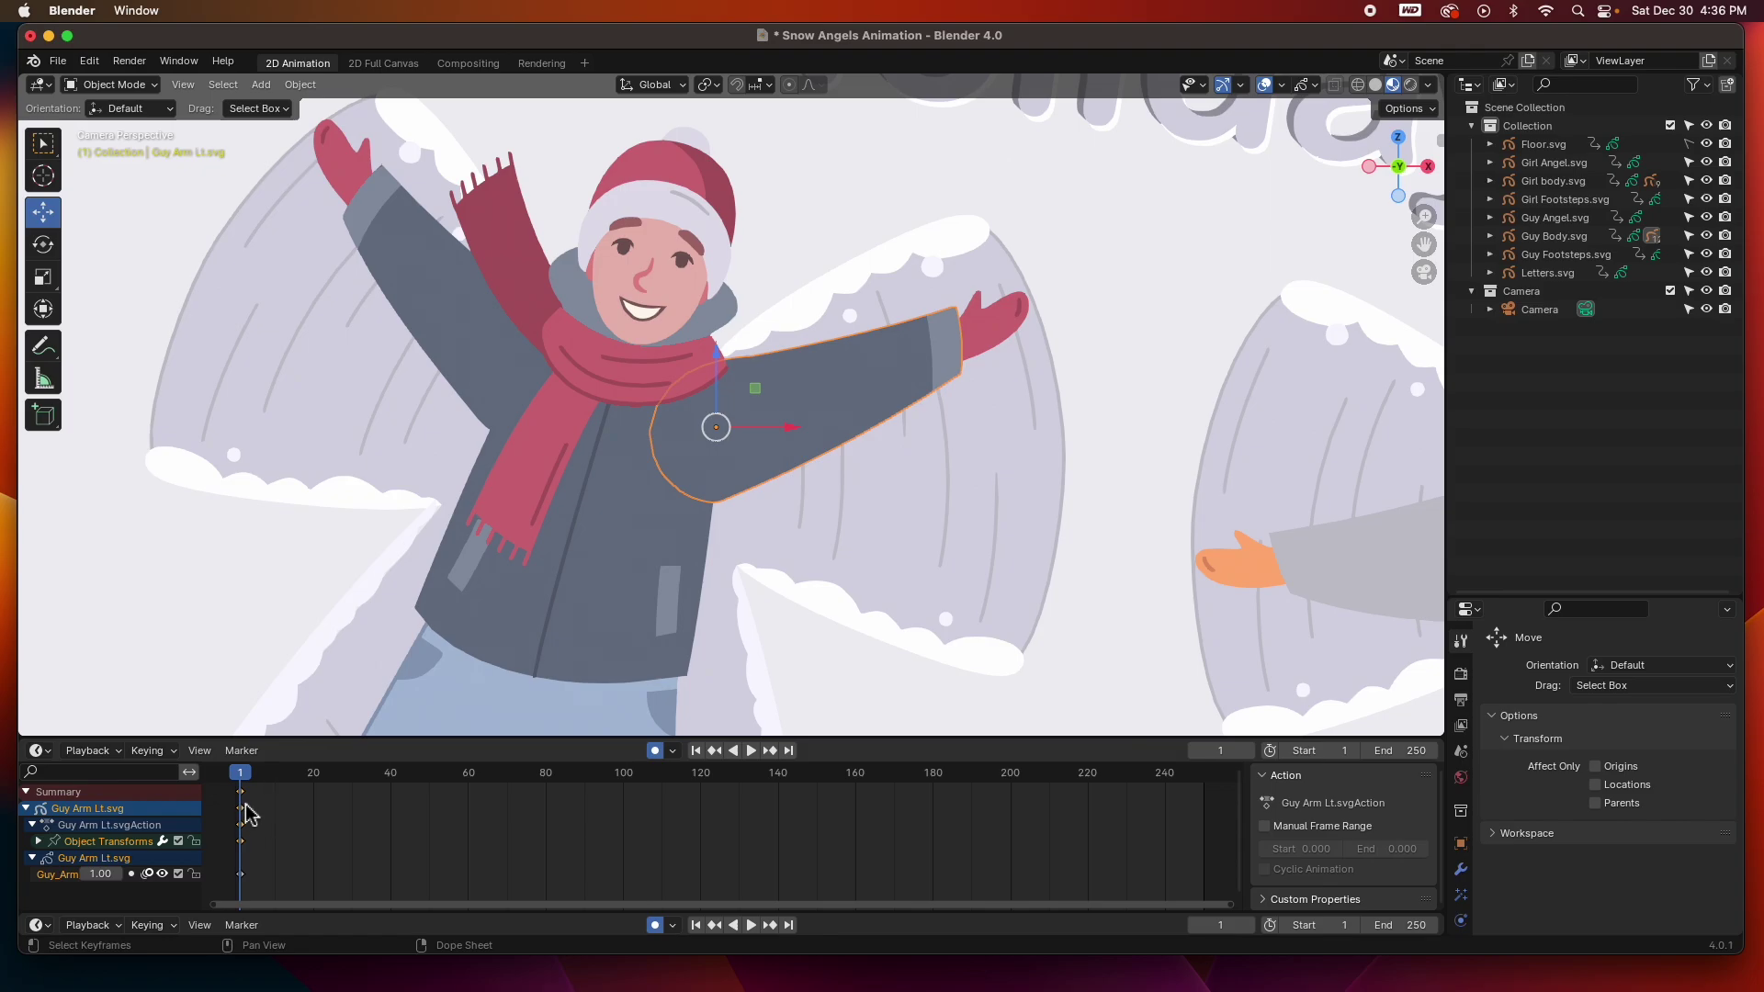
pyautogui.click(259, 774)
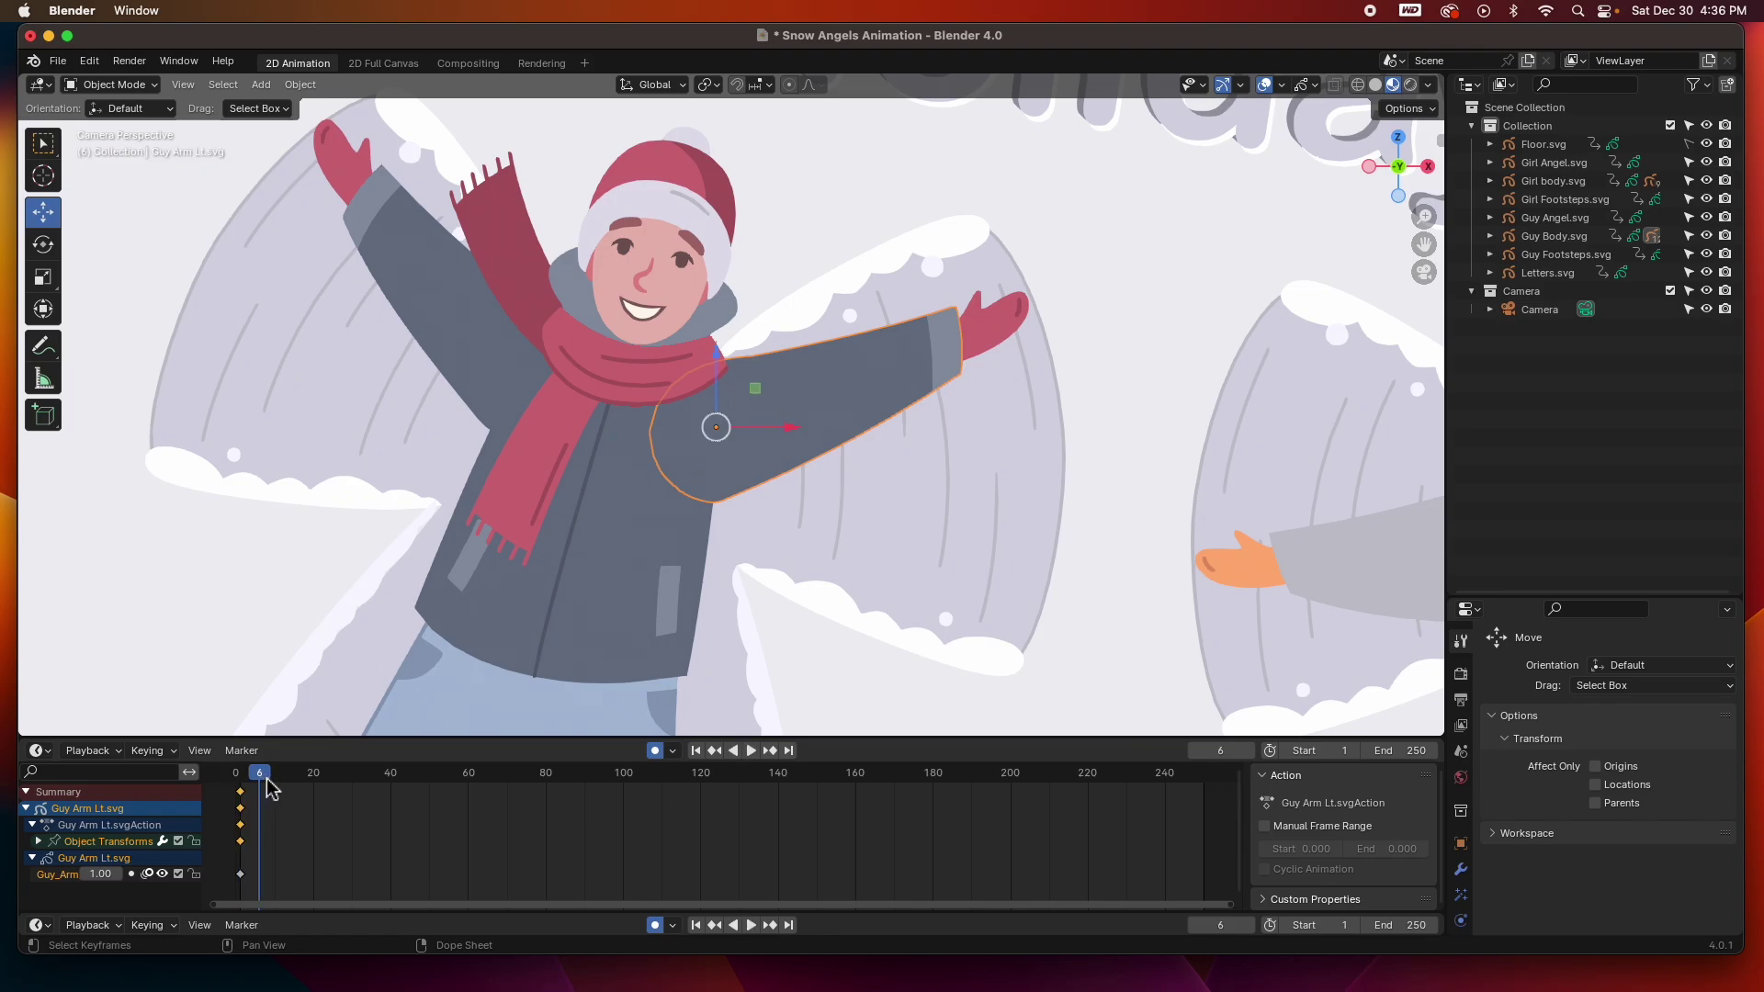
pyautogui.press('space')
pyautogui.press('space')
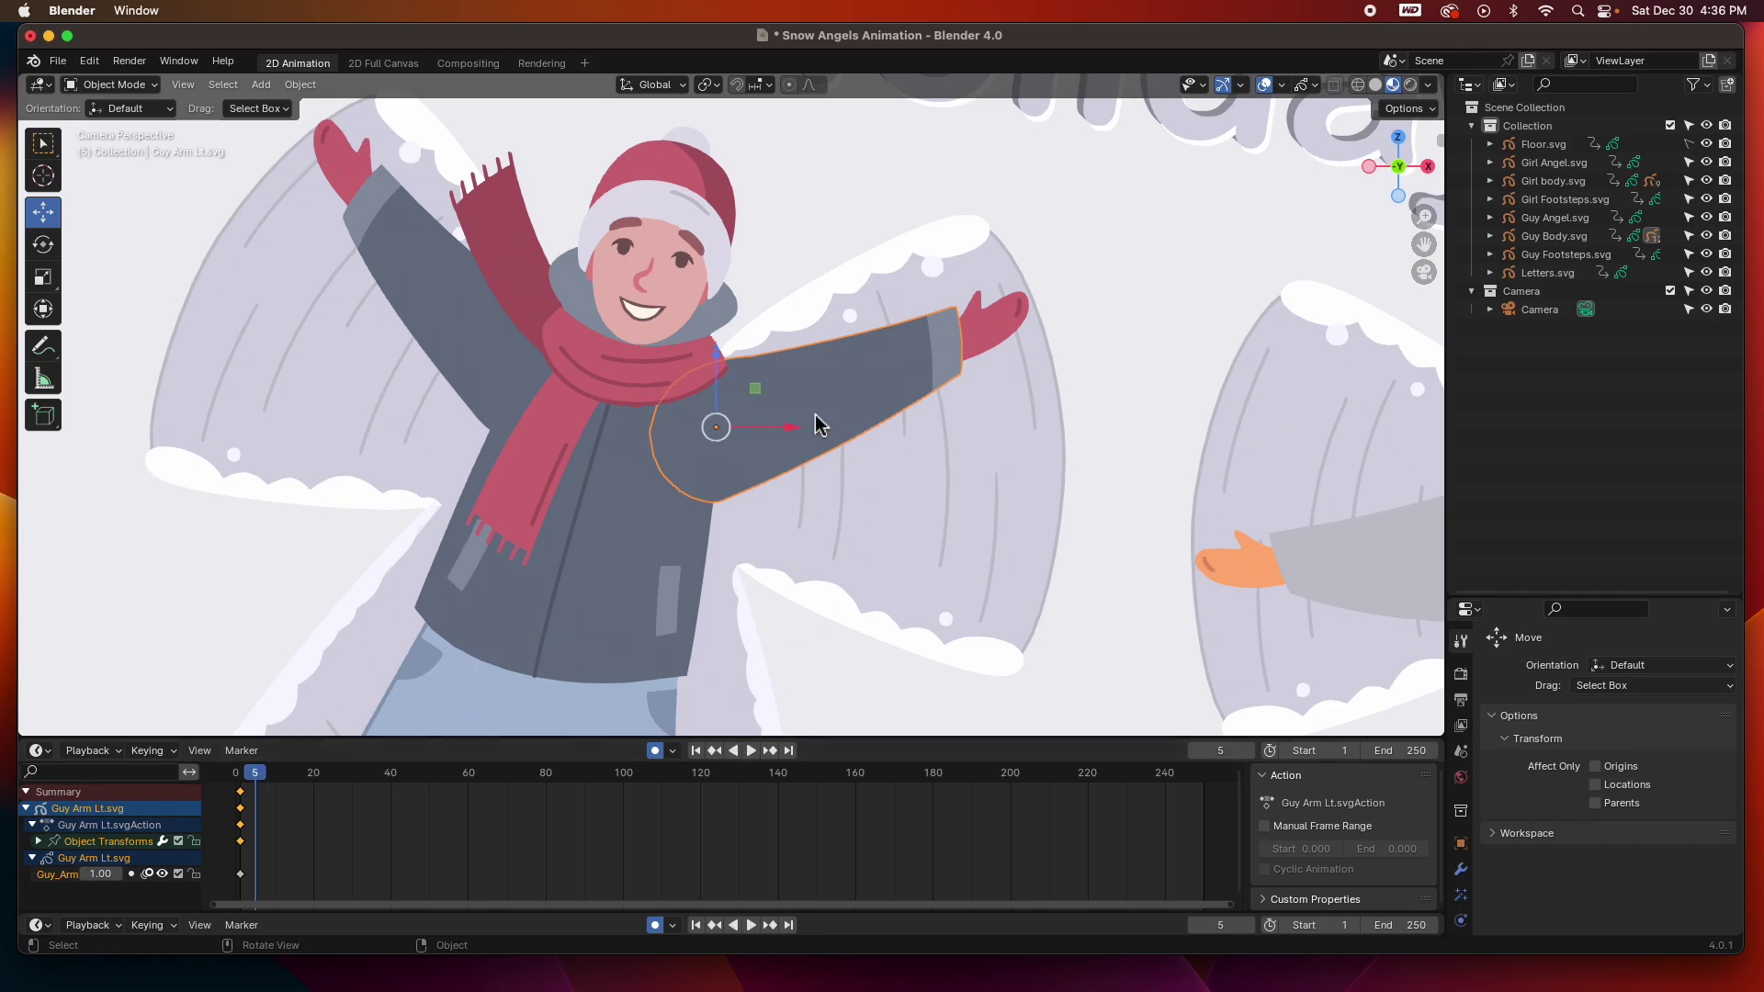
pyautogui.click(44, 246)
pyautogui.moveTo(774, 393); pyautogui.dragTo(780, 465)
pyautogui.moveTo(262, 780); pyautogui.dragTo(276, 781)
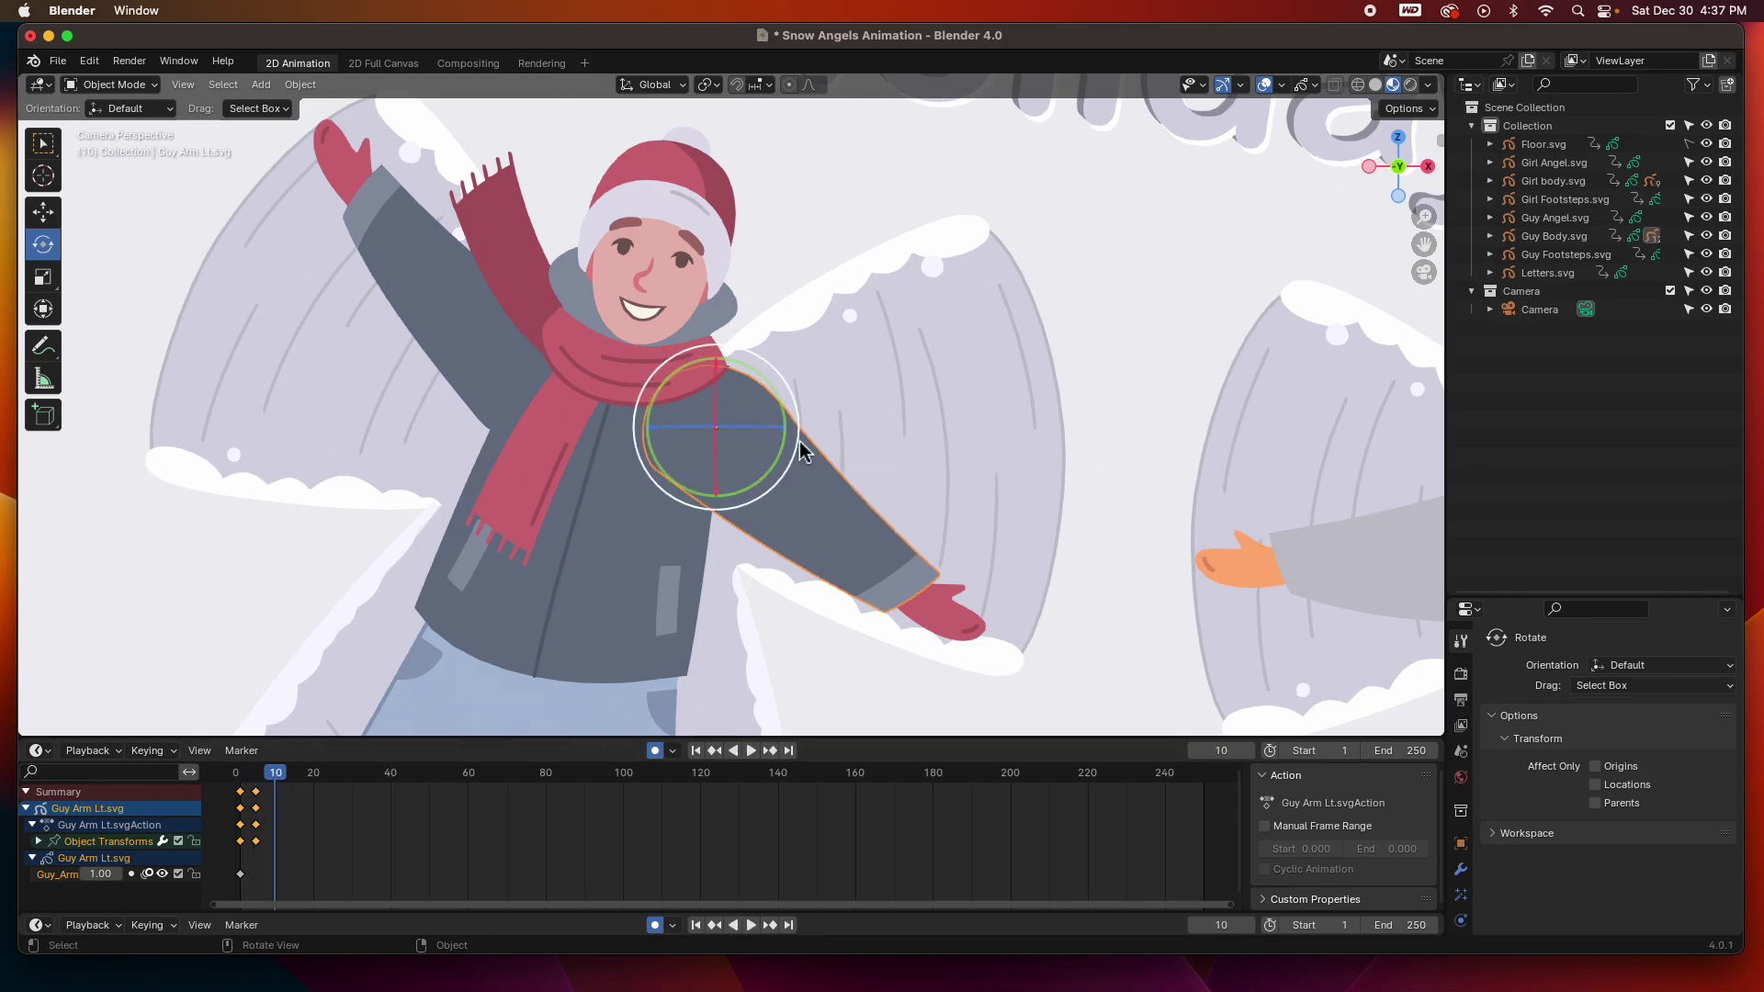
pyautogui.moveTo(779, 466); pyautogui.dragTo(802, 358)
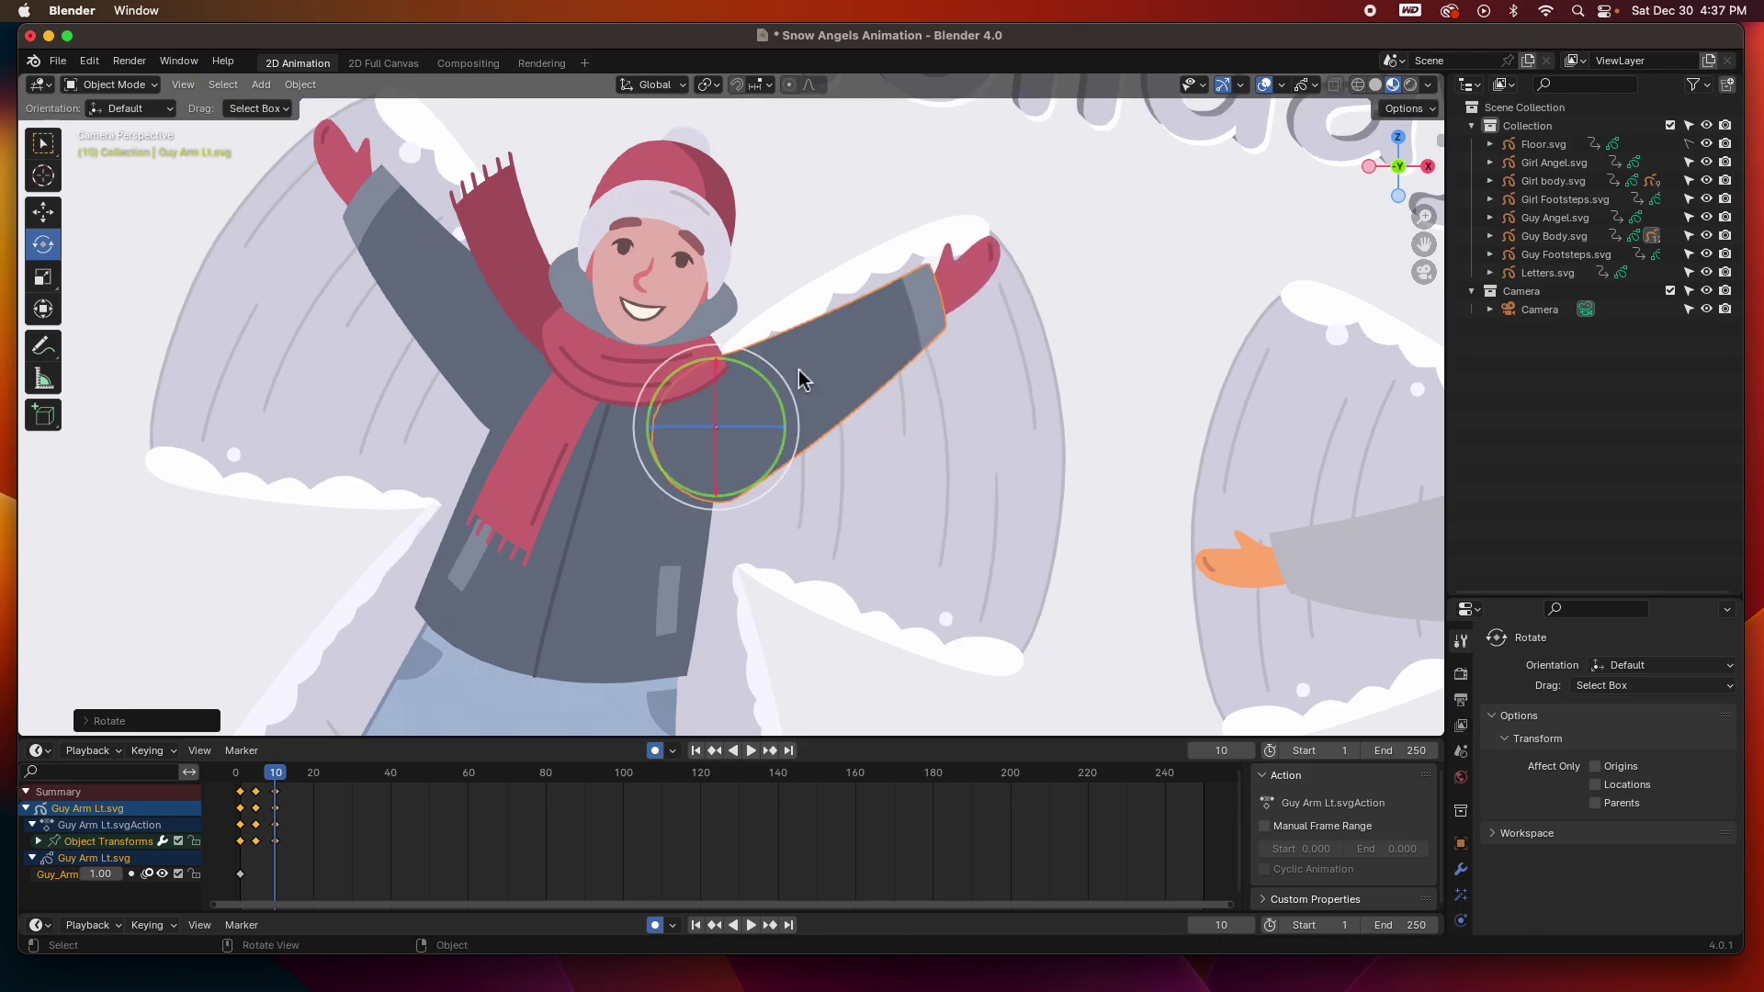
# Collapse the arm's channels and duplicate its keyframes from frames 5 and 10 by pasting them at frame 15
pyautogui.moveTo(339, 864); pyautogui.dragTo(258, 805)
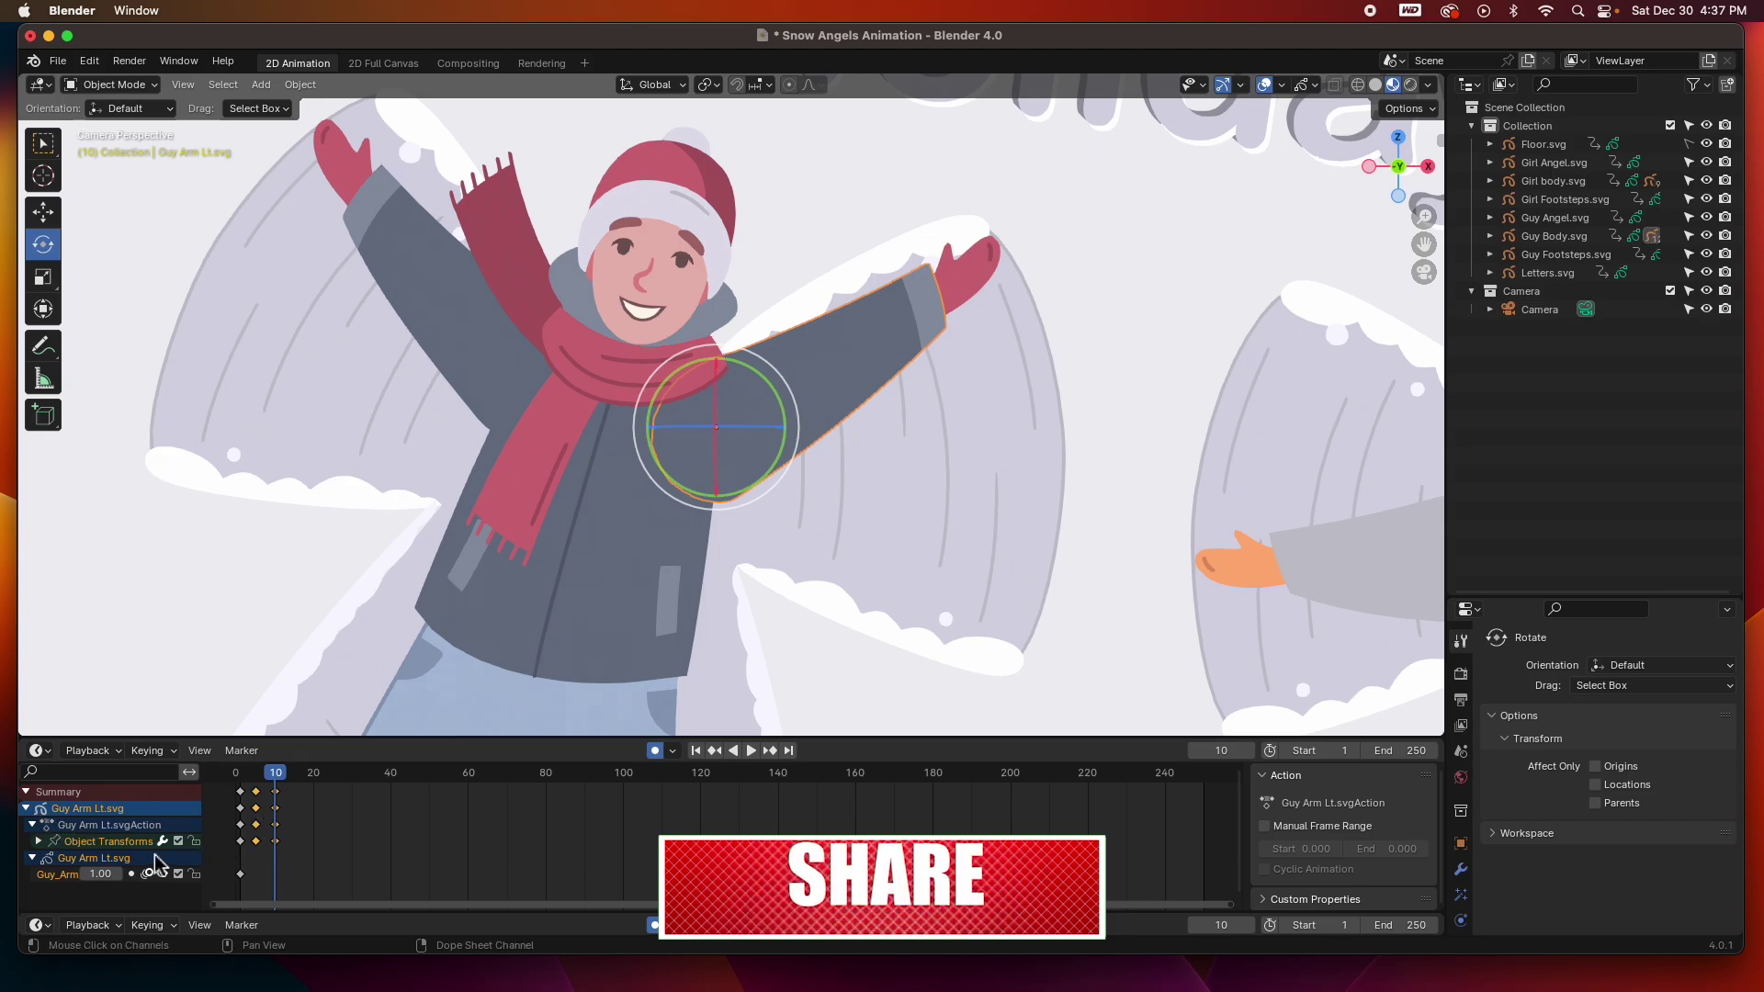
pyautogui.click(26, 808)
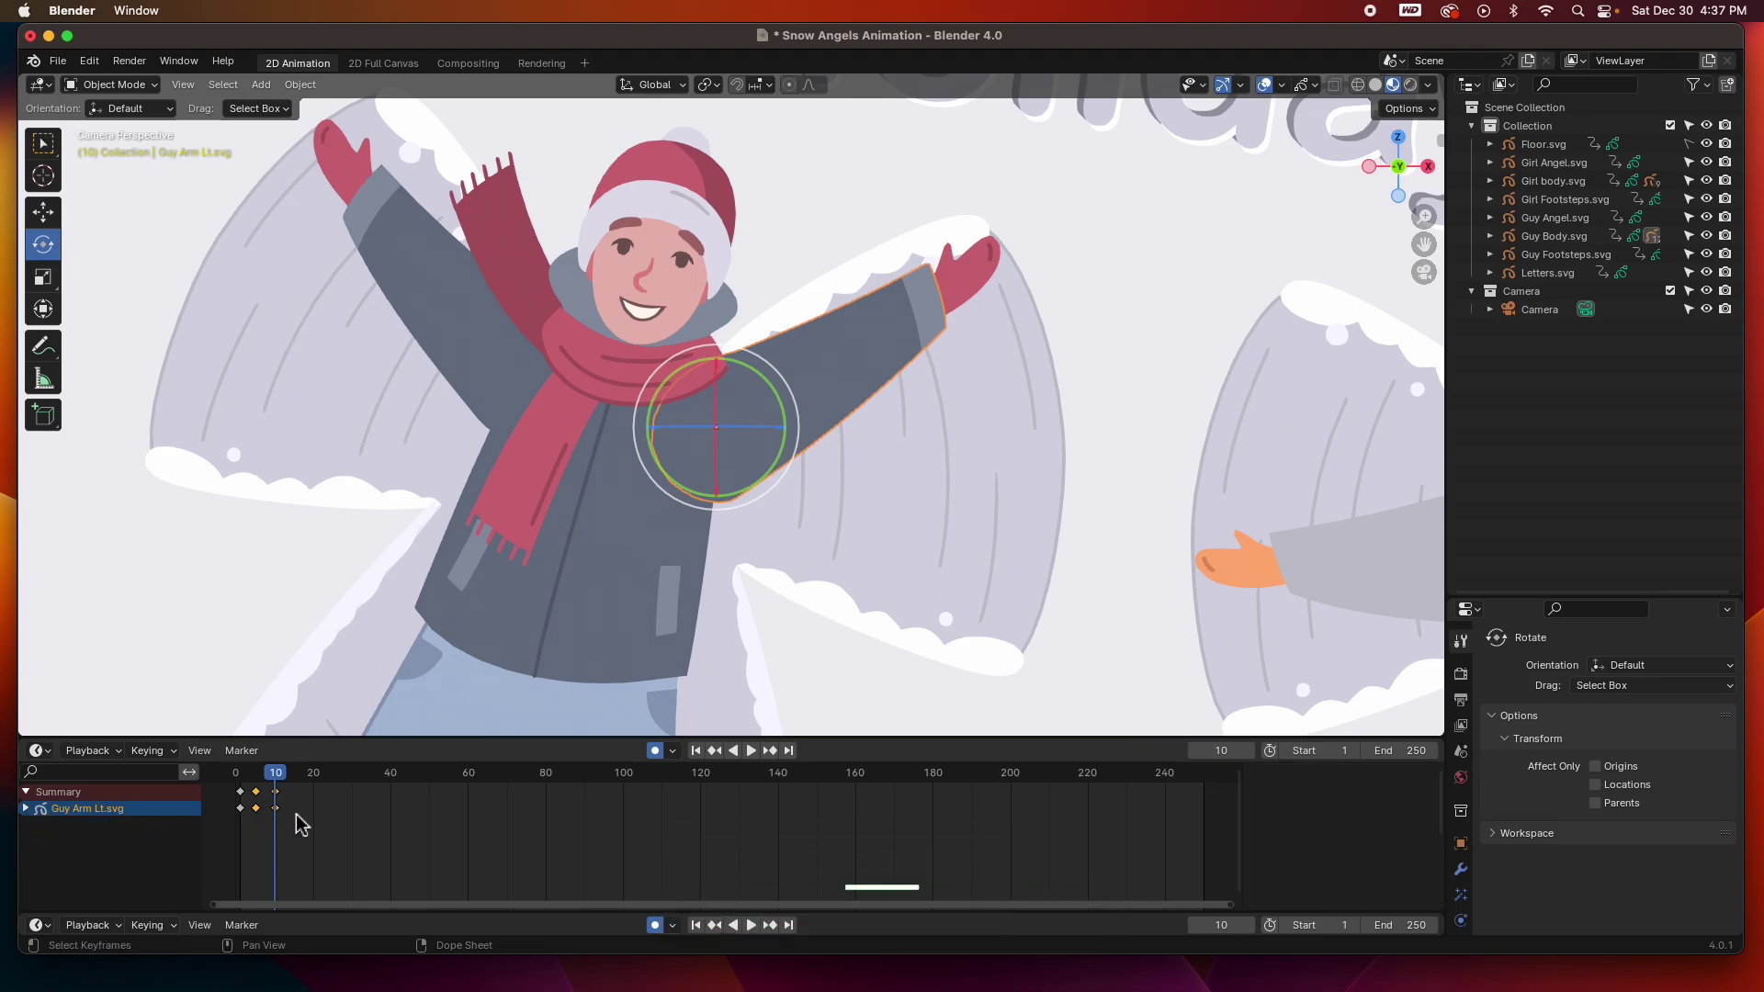
pyautogui.moveTo(315, 823); pyautogui.dragTo(255, 803)
pyautogui.moveTo(278, 781); pyautogui.dragTo(295, 782)
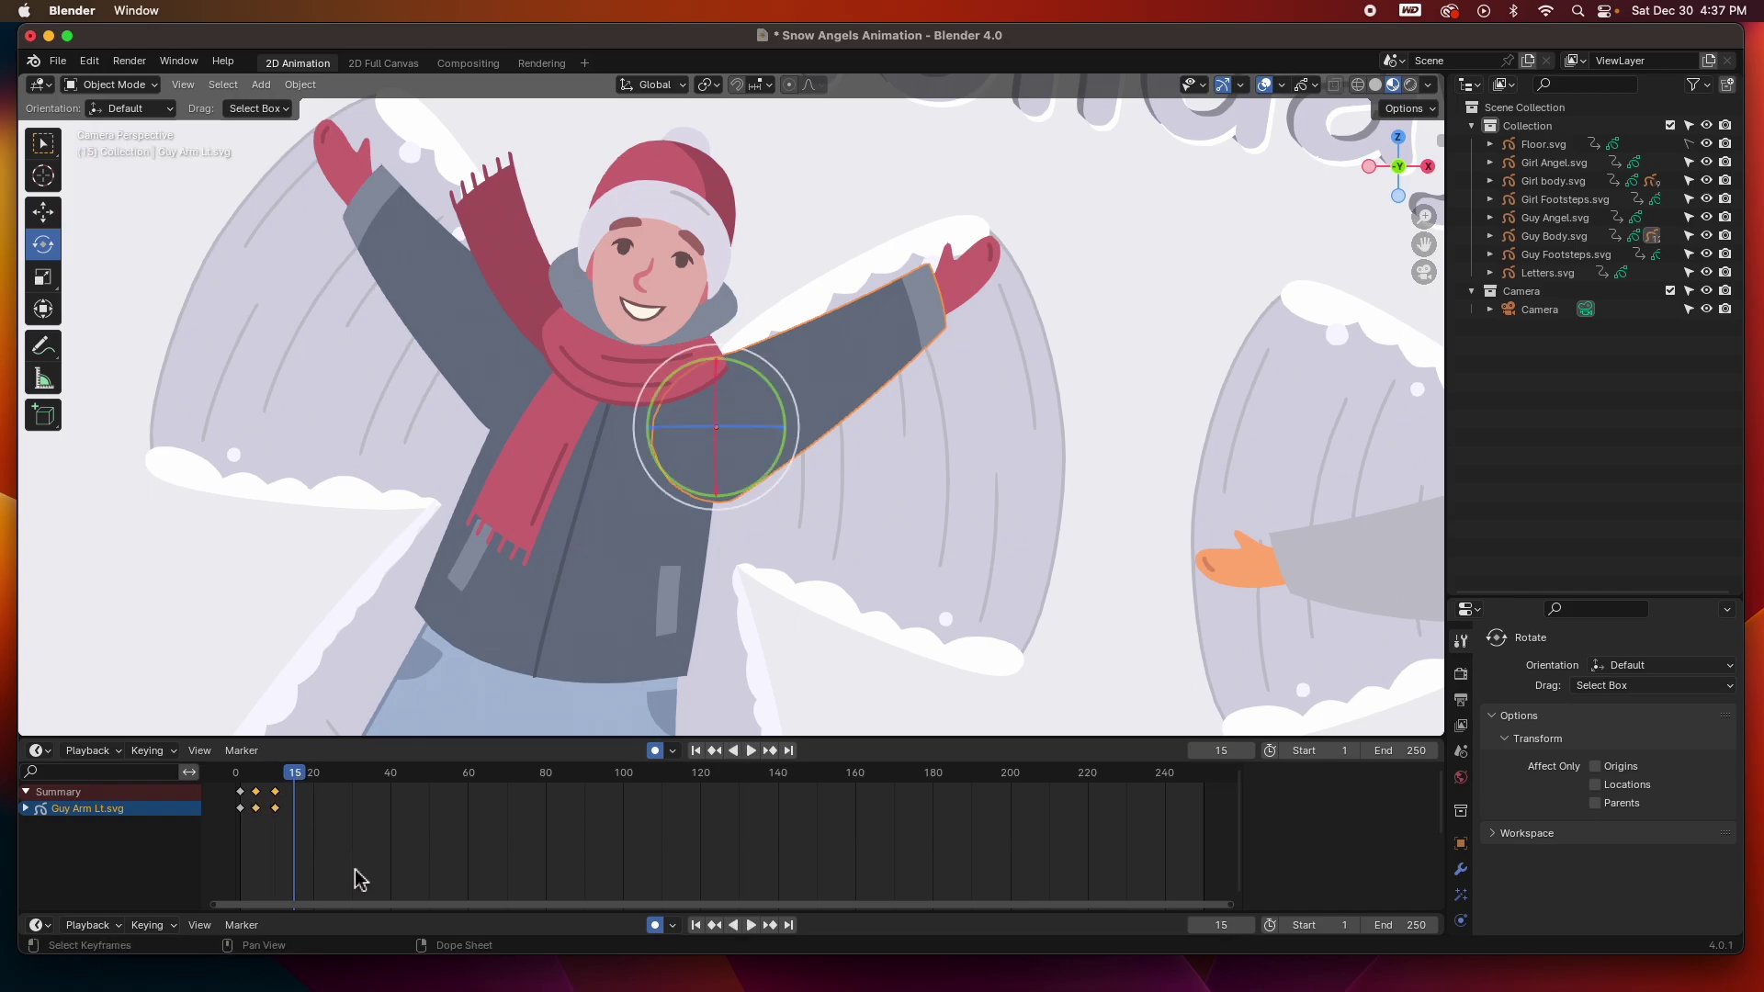
pyautogui.hotkey('ctrl', 'v')
# Paste the copied pair of arm keyframes again at frames 25 and 35
pyautogui.press('space')
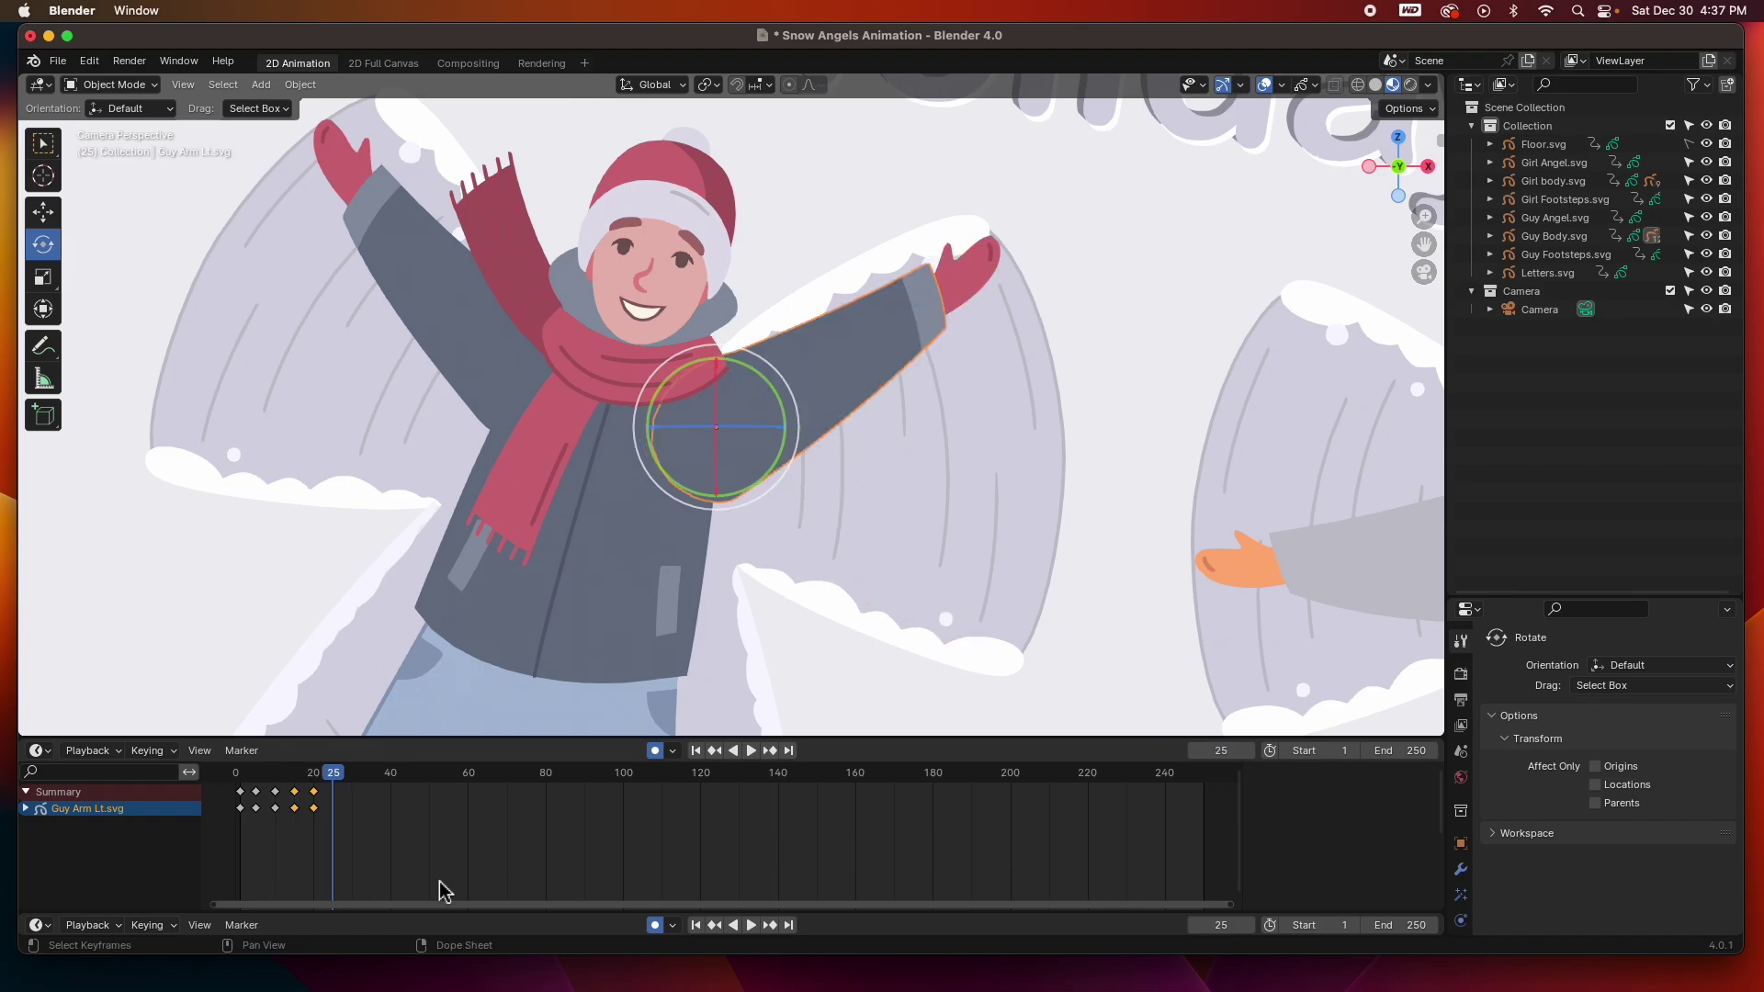
pyautogui.press('space')
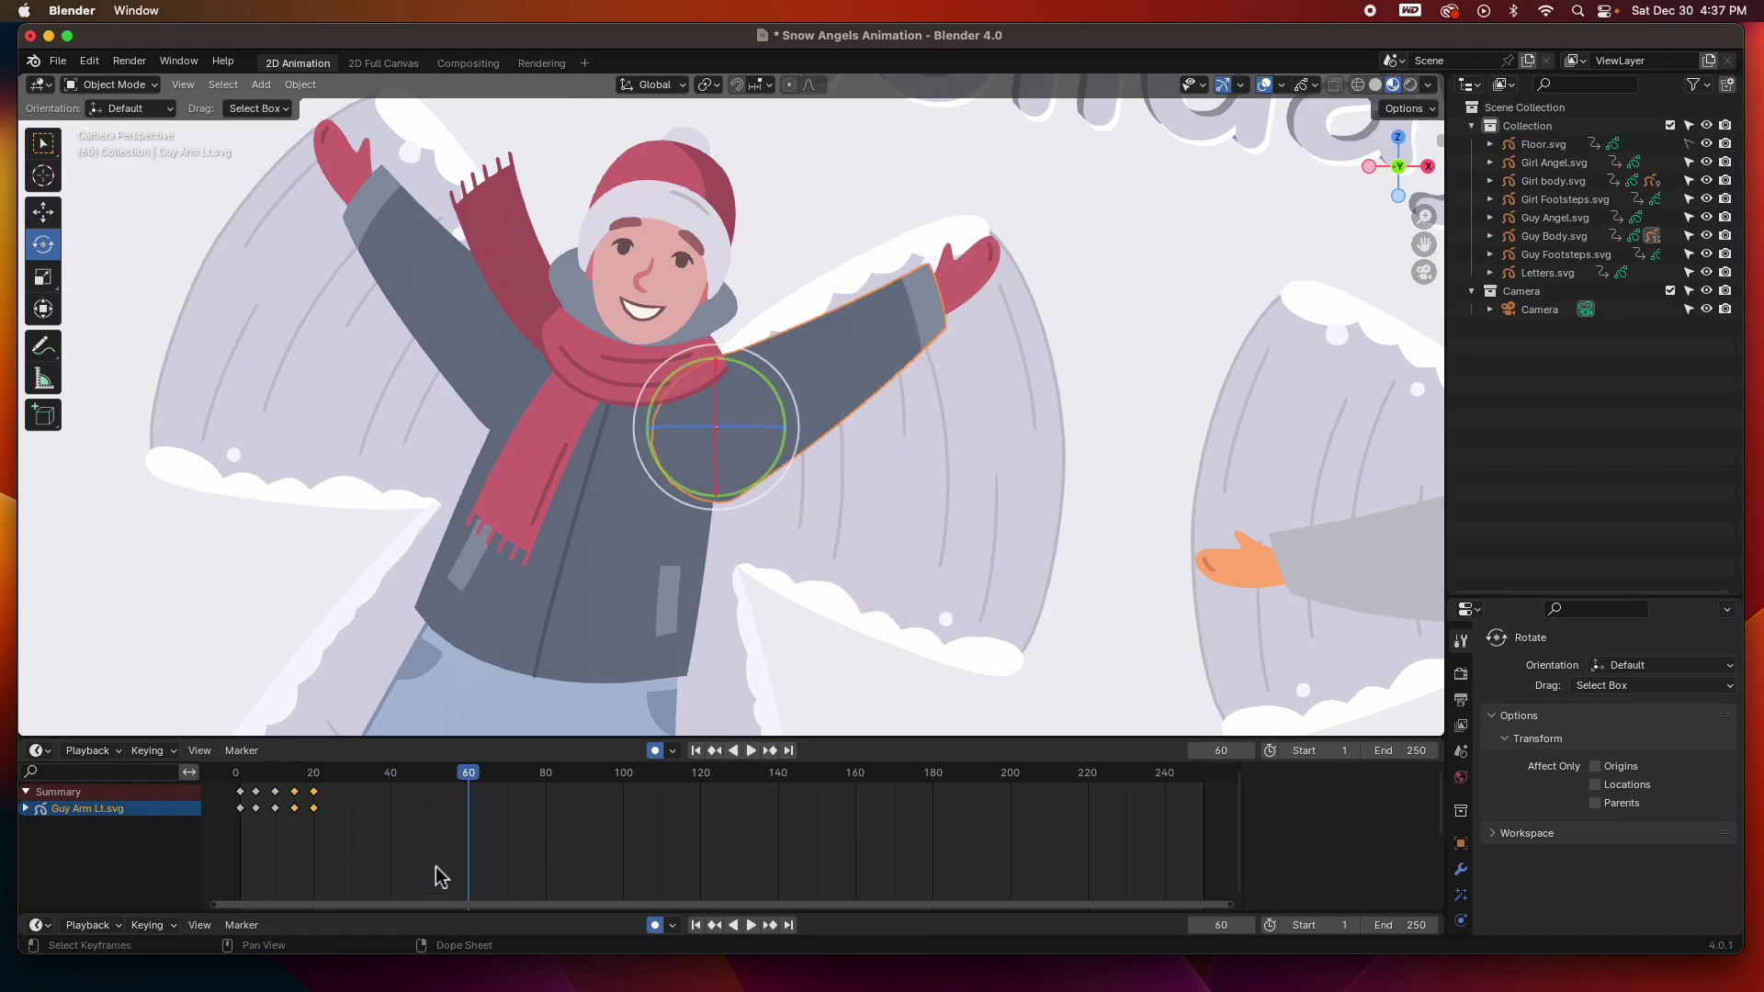
pyautogui.click(332, 773)
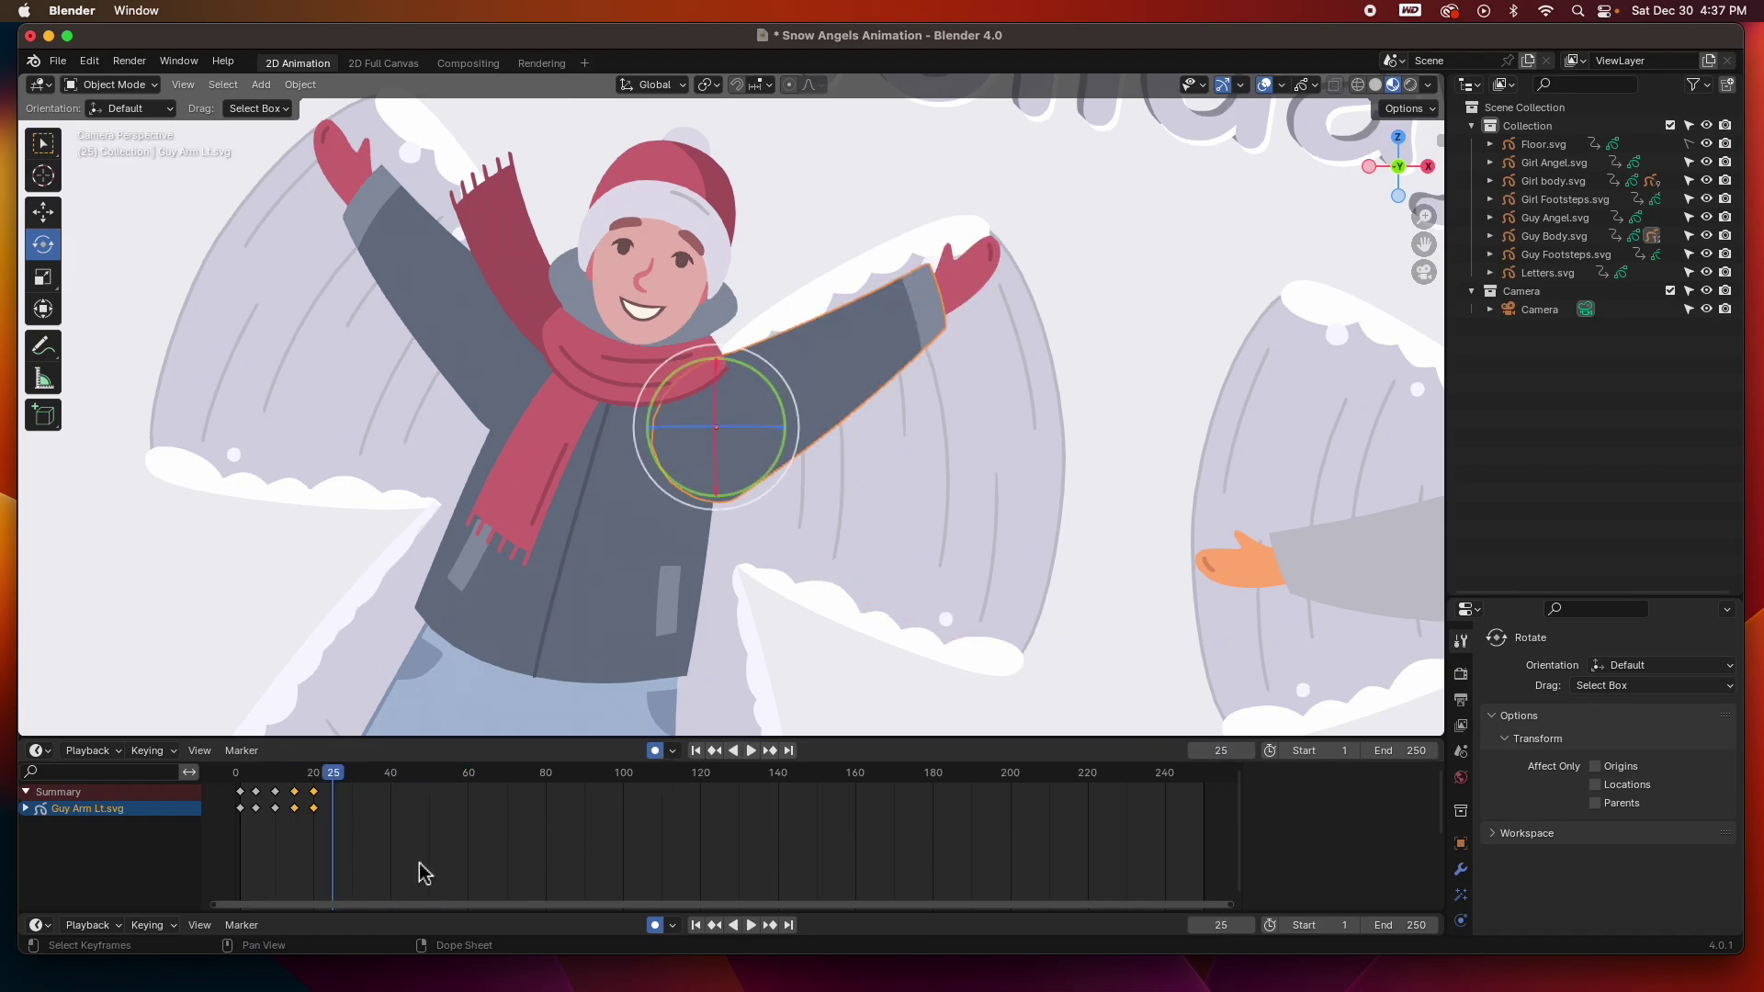
pyautogui.hotkey('ctrl', 'v')
pyautogui.press('space')
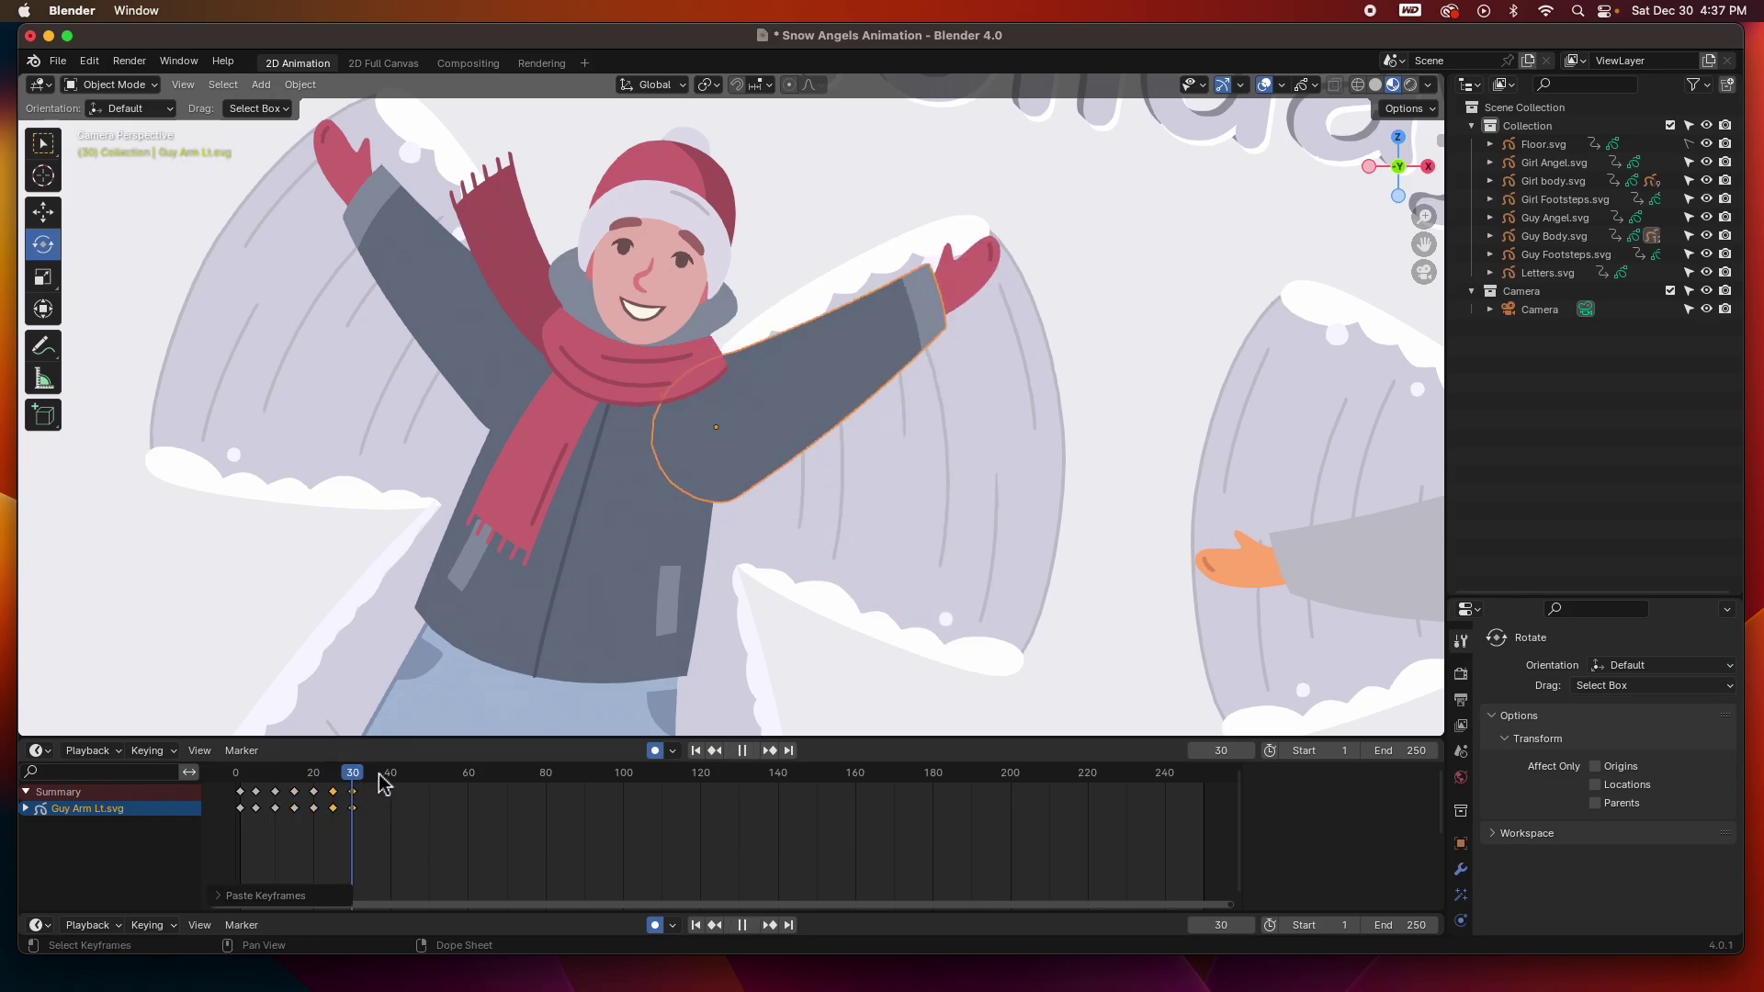
pyautogui.moveTo(382, 774); pyautogui.dragTo(378, 775)
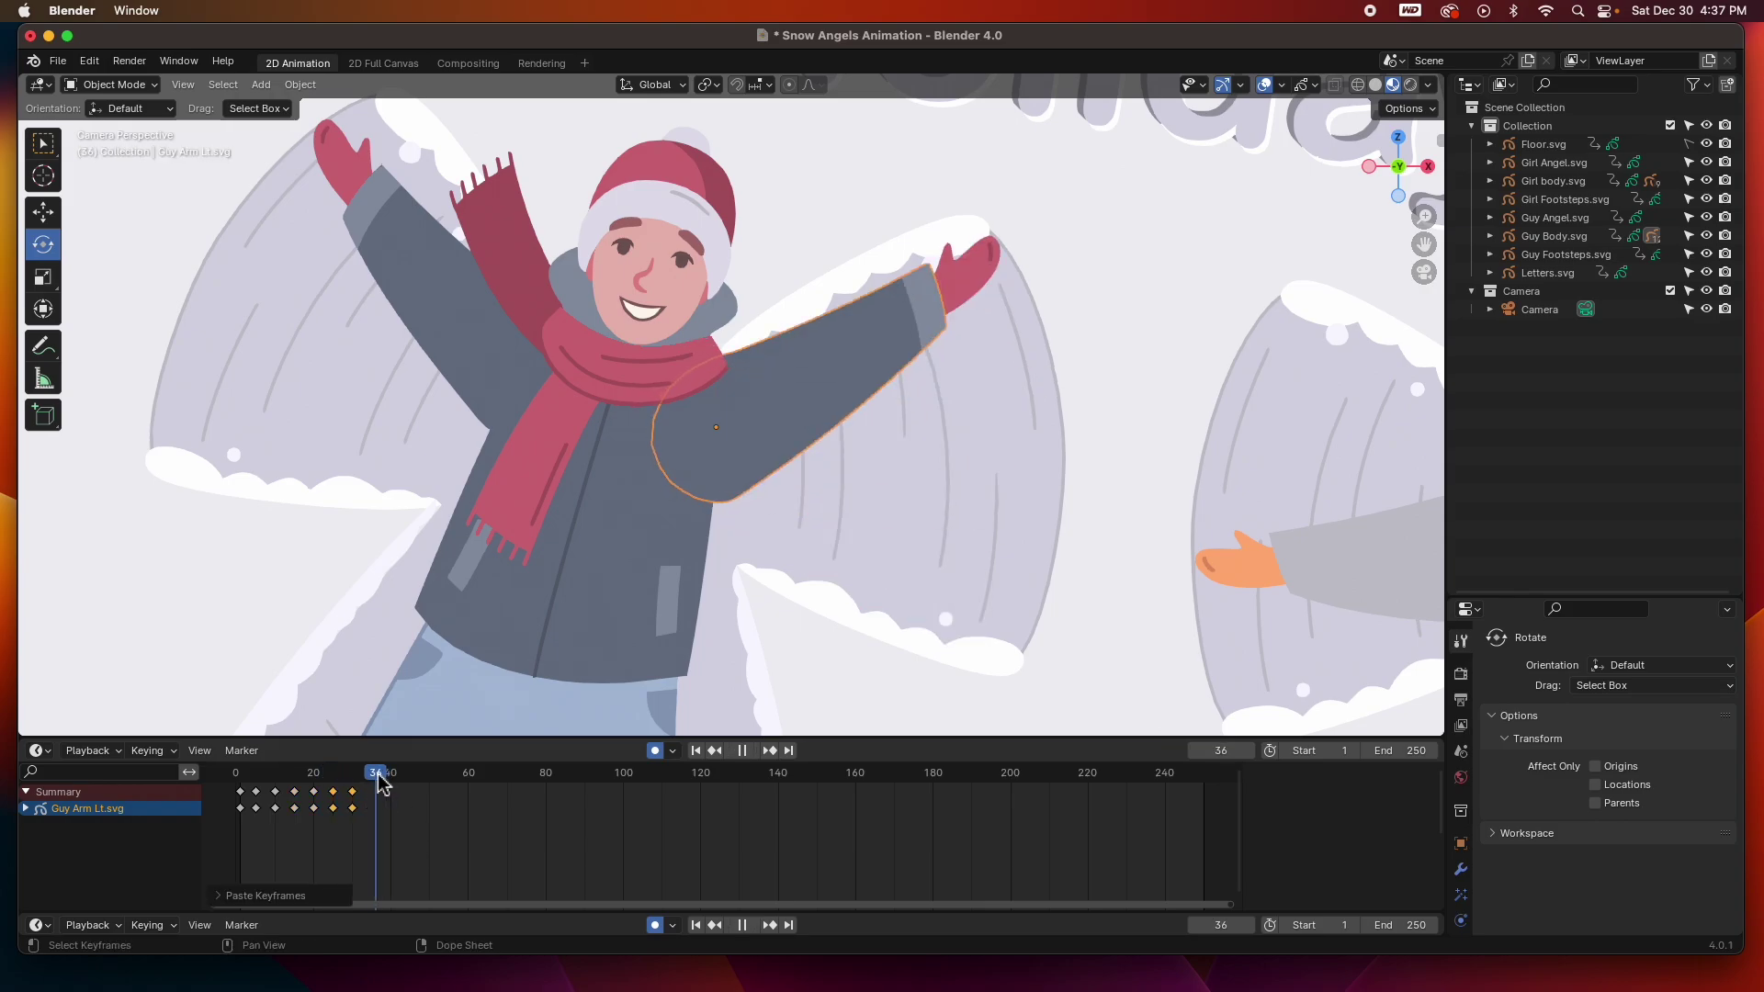
pyautogui.press('space')
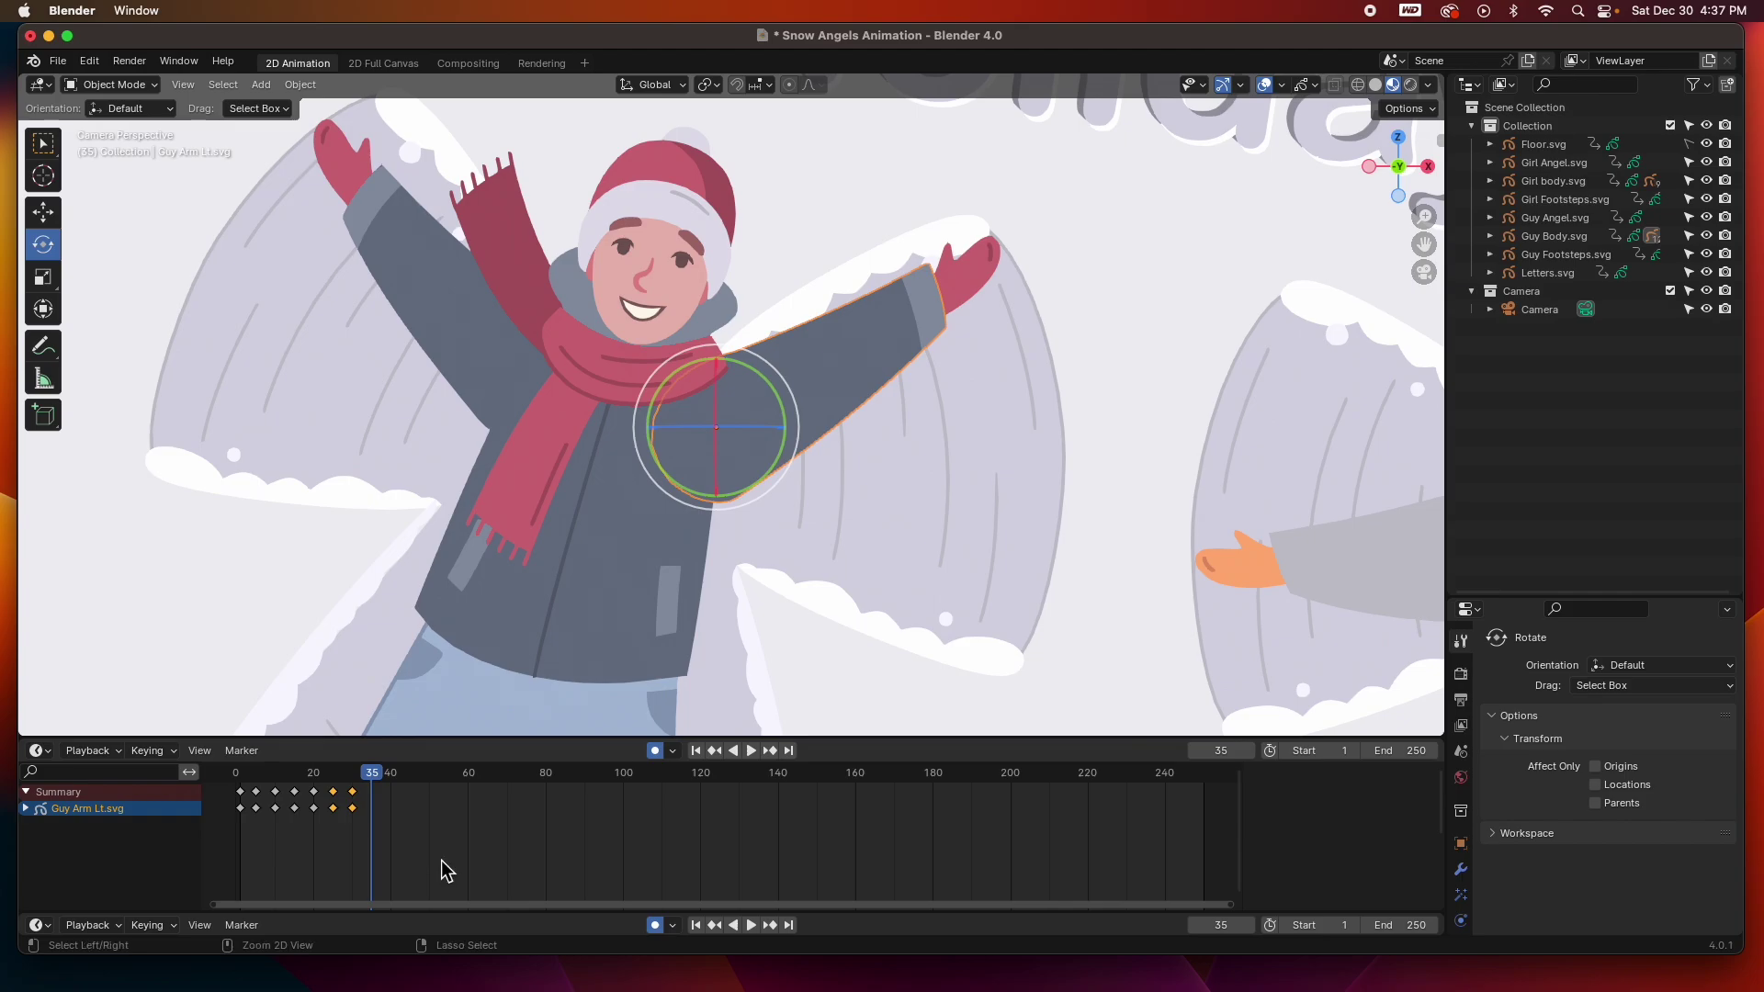
pyautogui.hotkey('ctrl', 'v')
# Play the arm-waving animation from the start of the timeline
pyautogui.moveTo(374, 776); pyautogui.dragTo(217, 792)
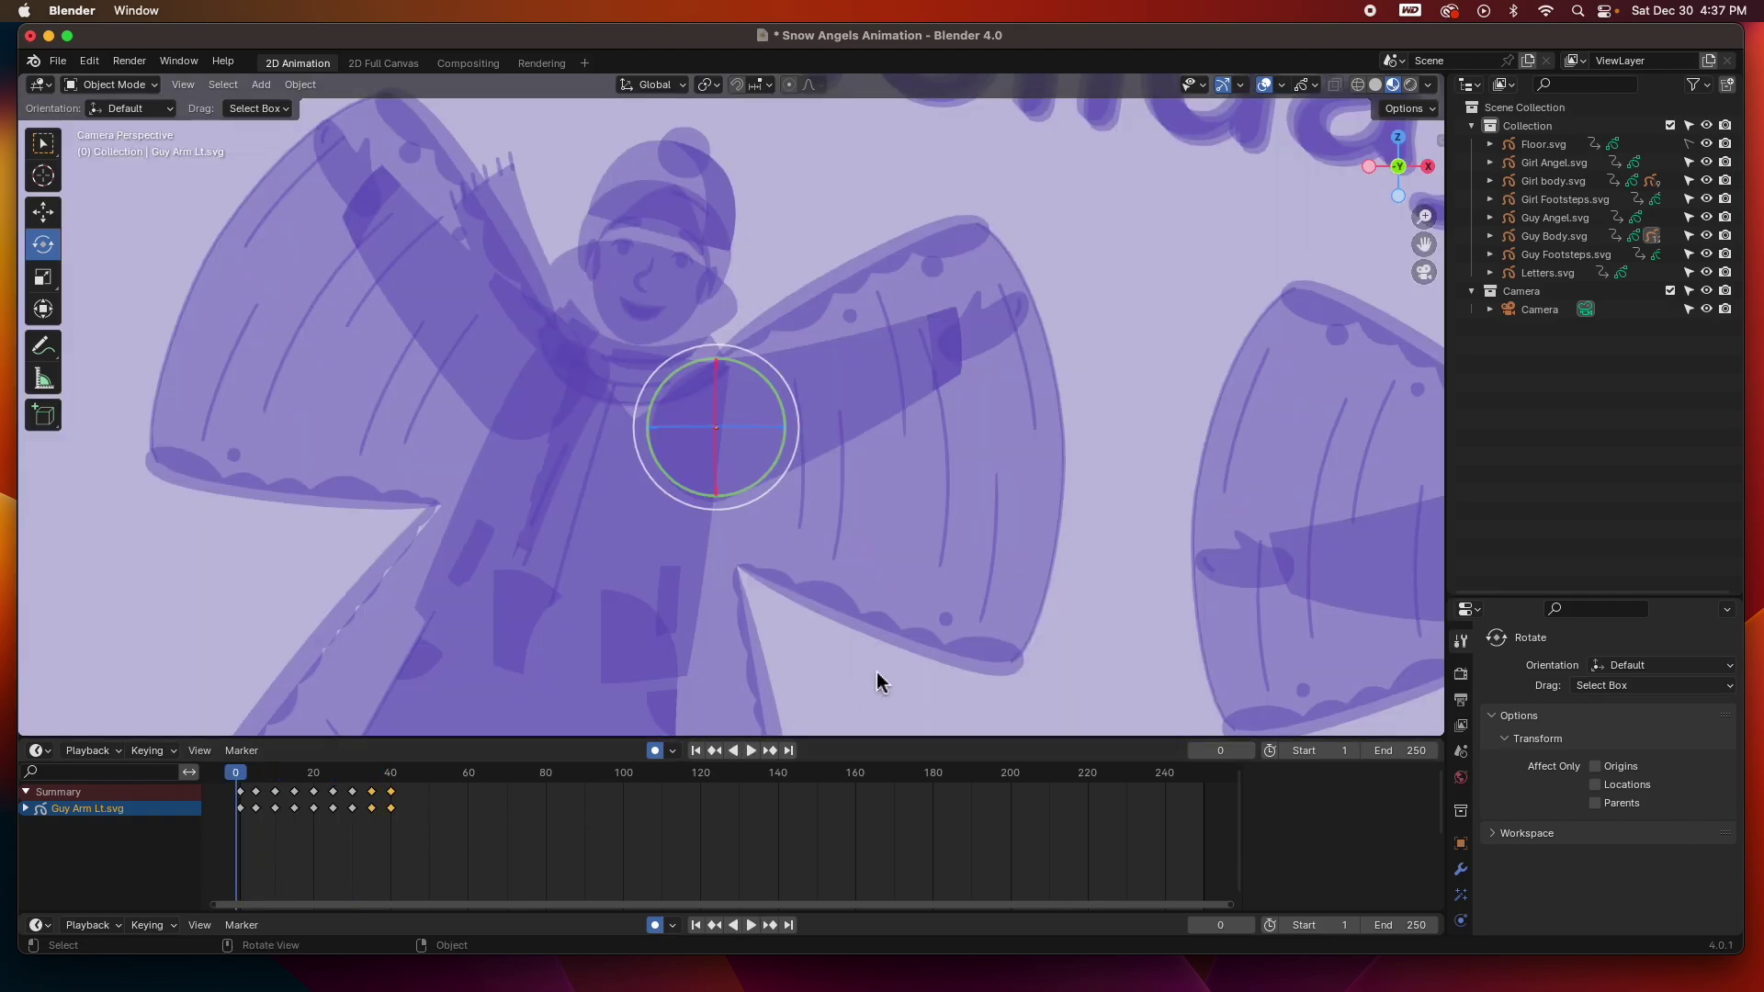
pyautogui.click(752, 751)
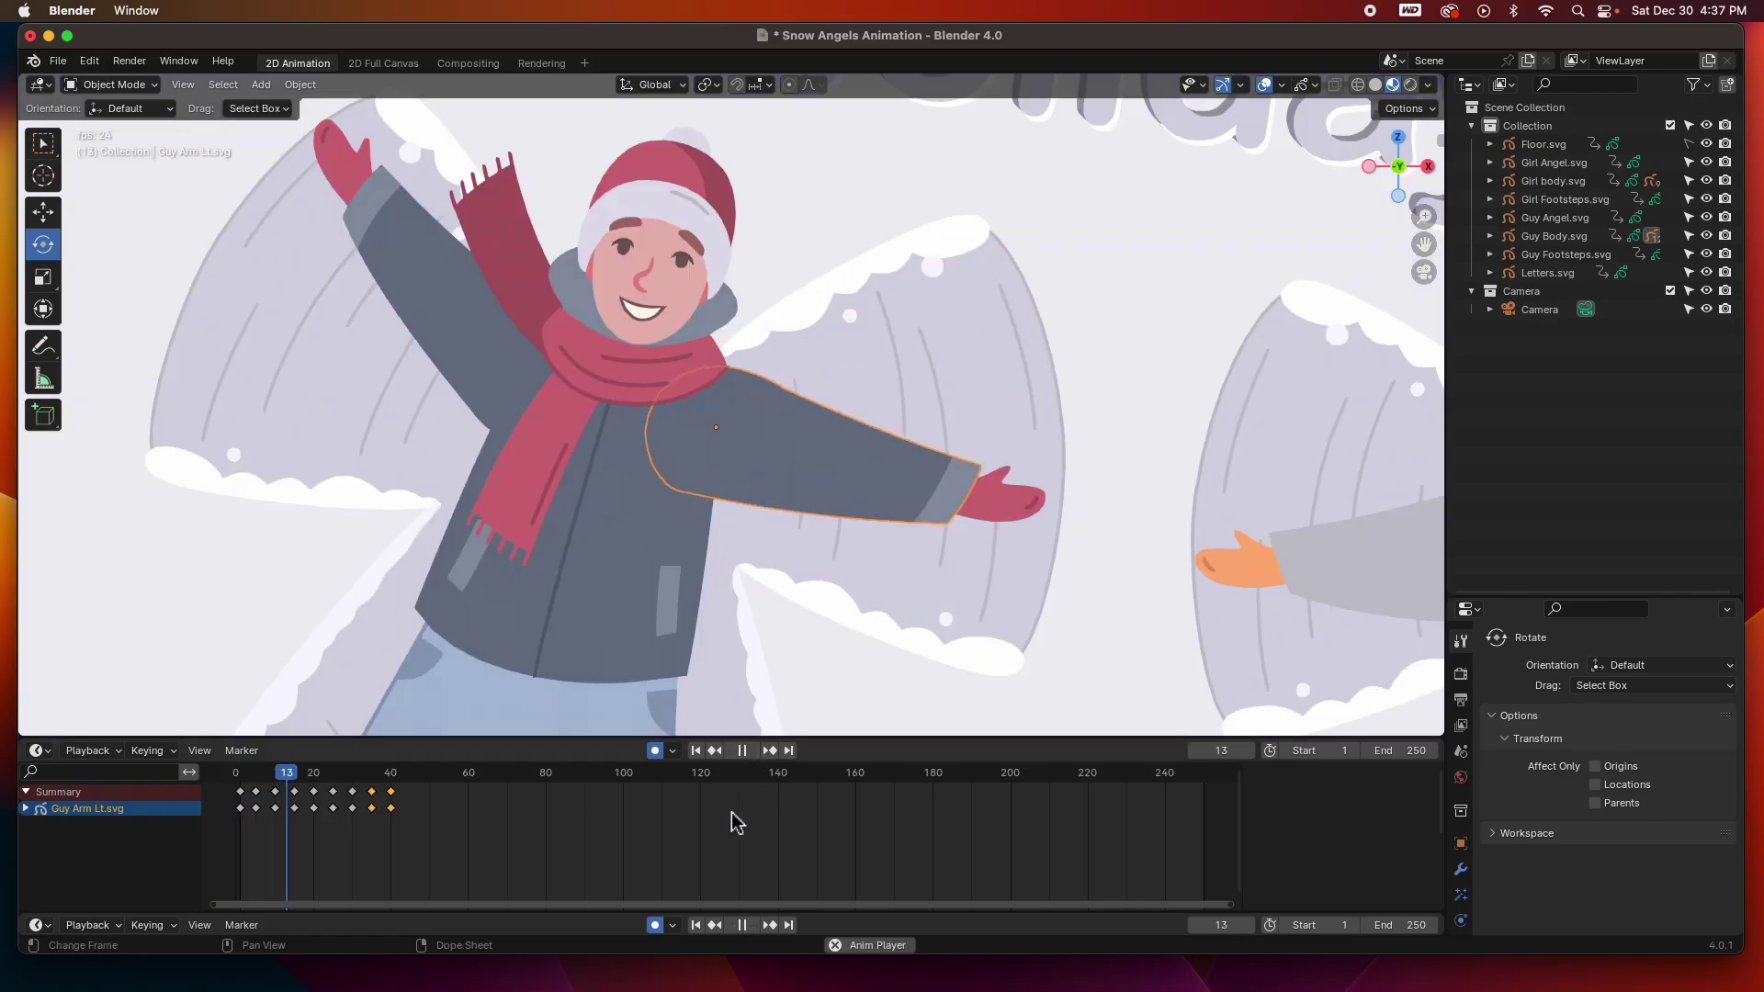
pyautogui.click(742, 750)
# Stretch all the arm keyframes from frame 1 by a scale of about 1.51, ending at frame 60, and play the animation
pyautogui.moveTo(423, 843); pyautogui.dragTo(241, 788)
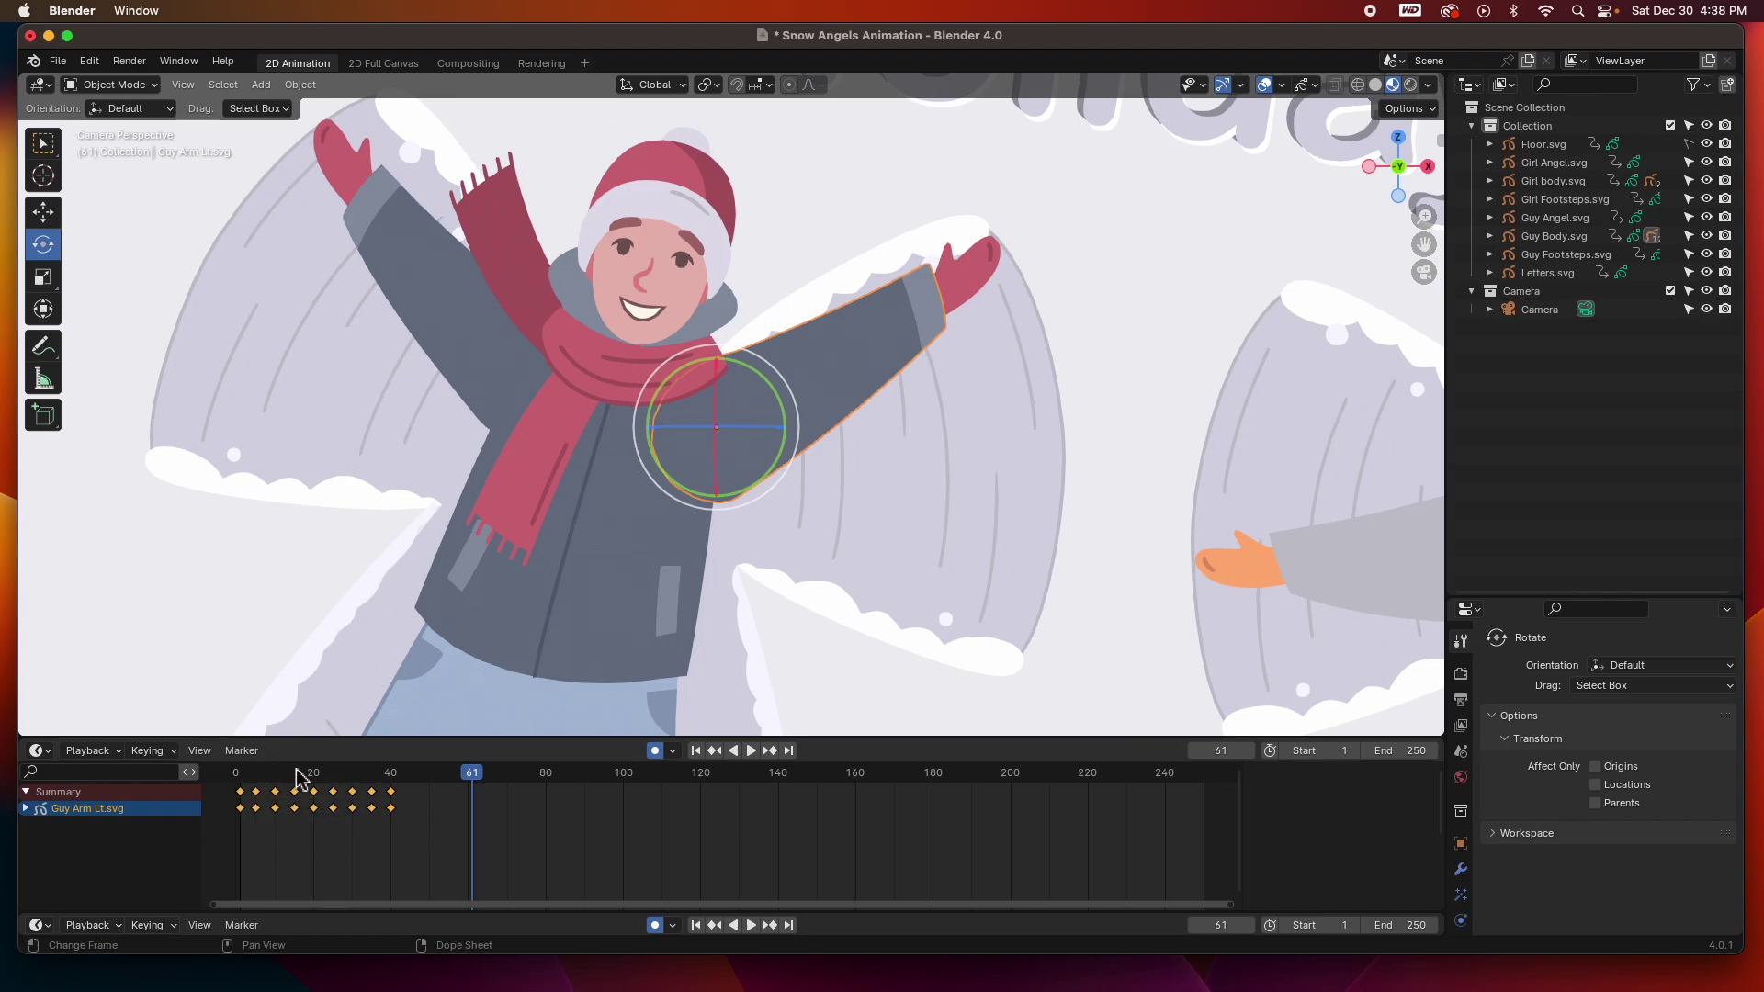
pyautogui.moveTo(487, 781); pyautogui.dragTo(242, 779)
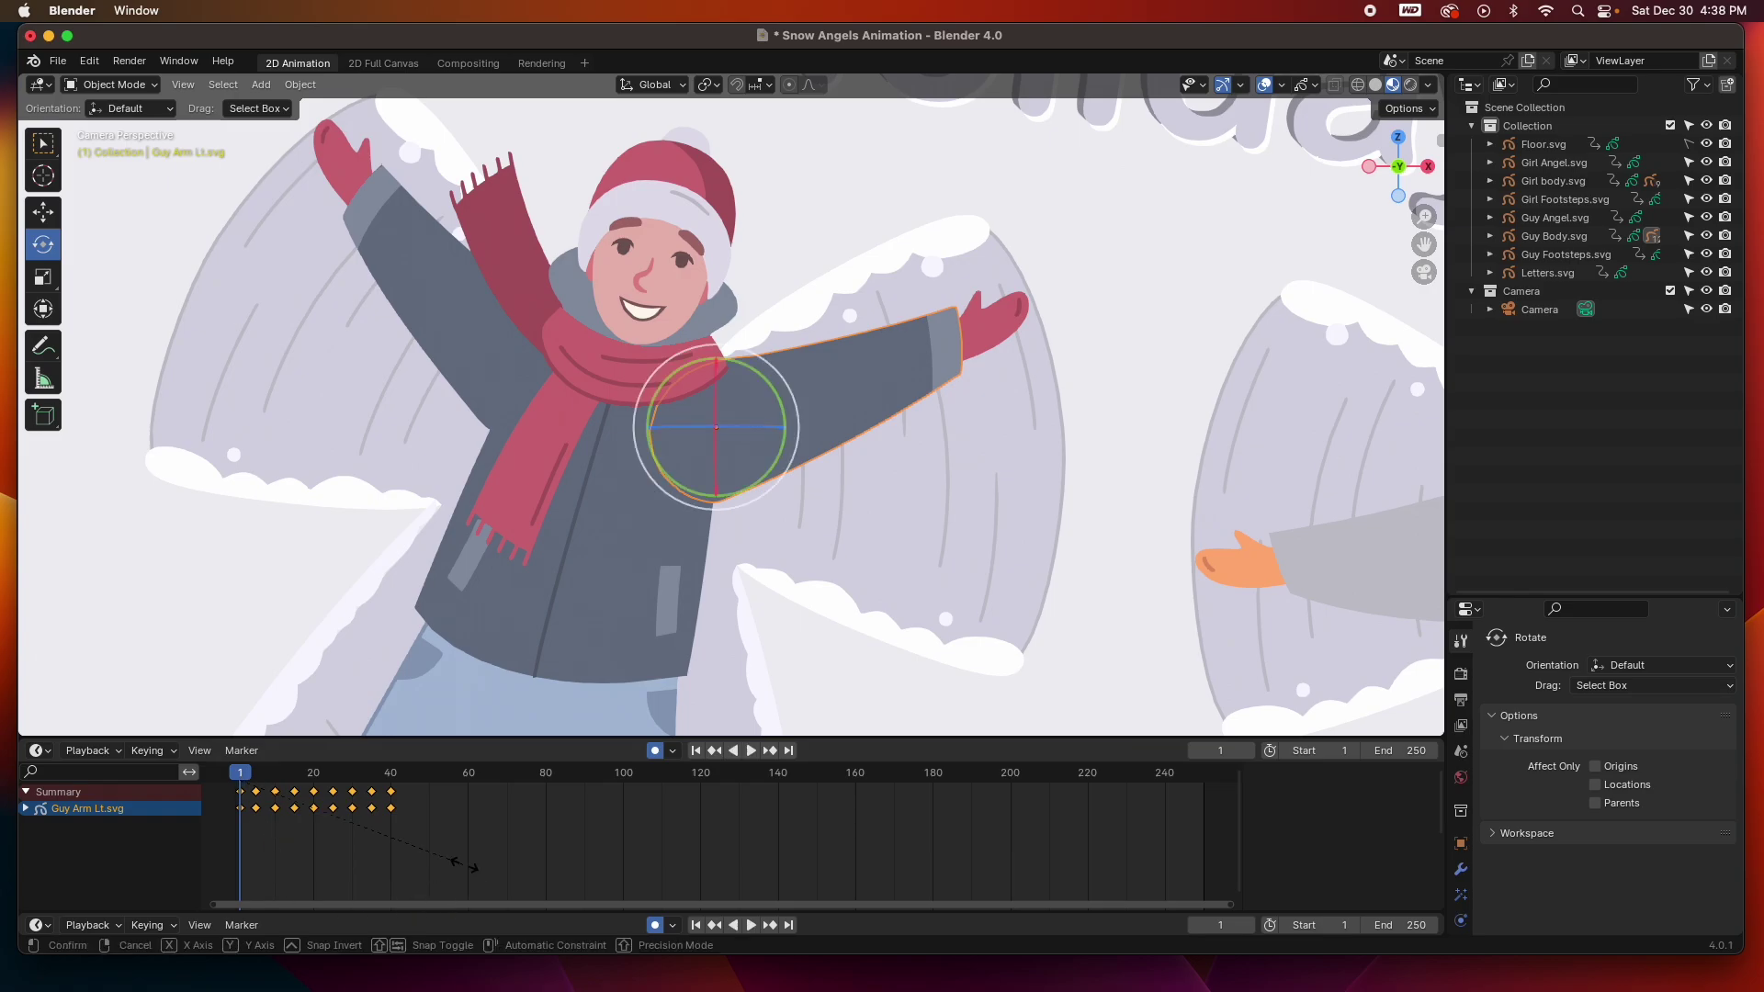
pyautogui.press('s')
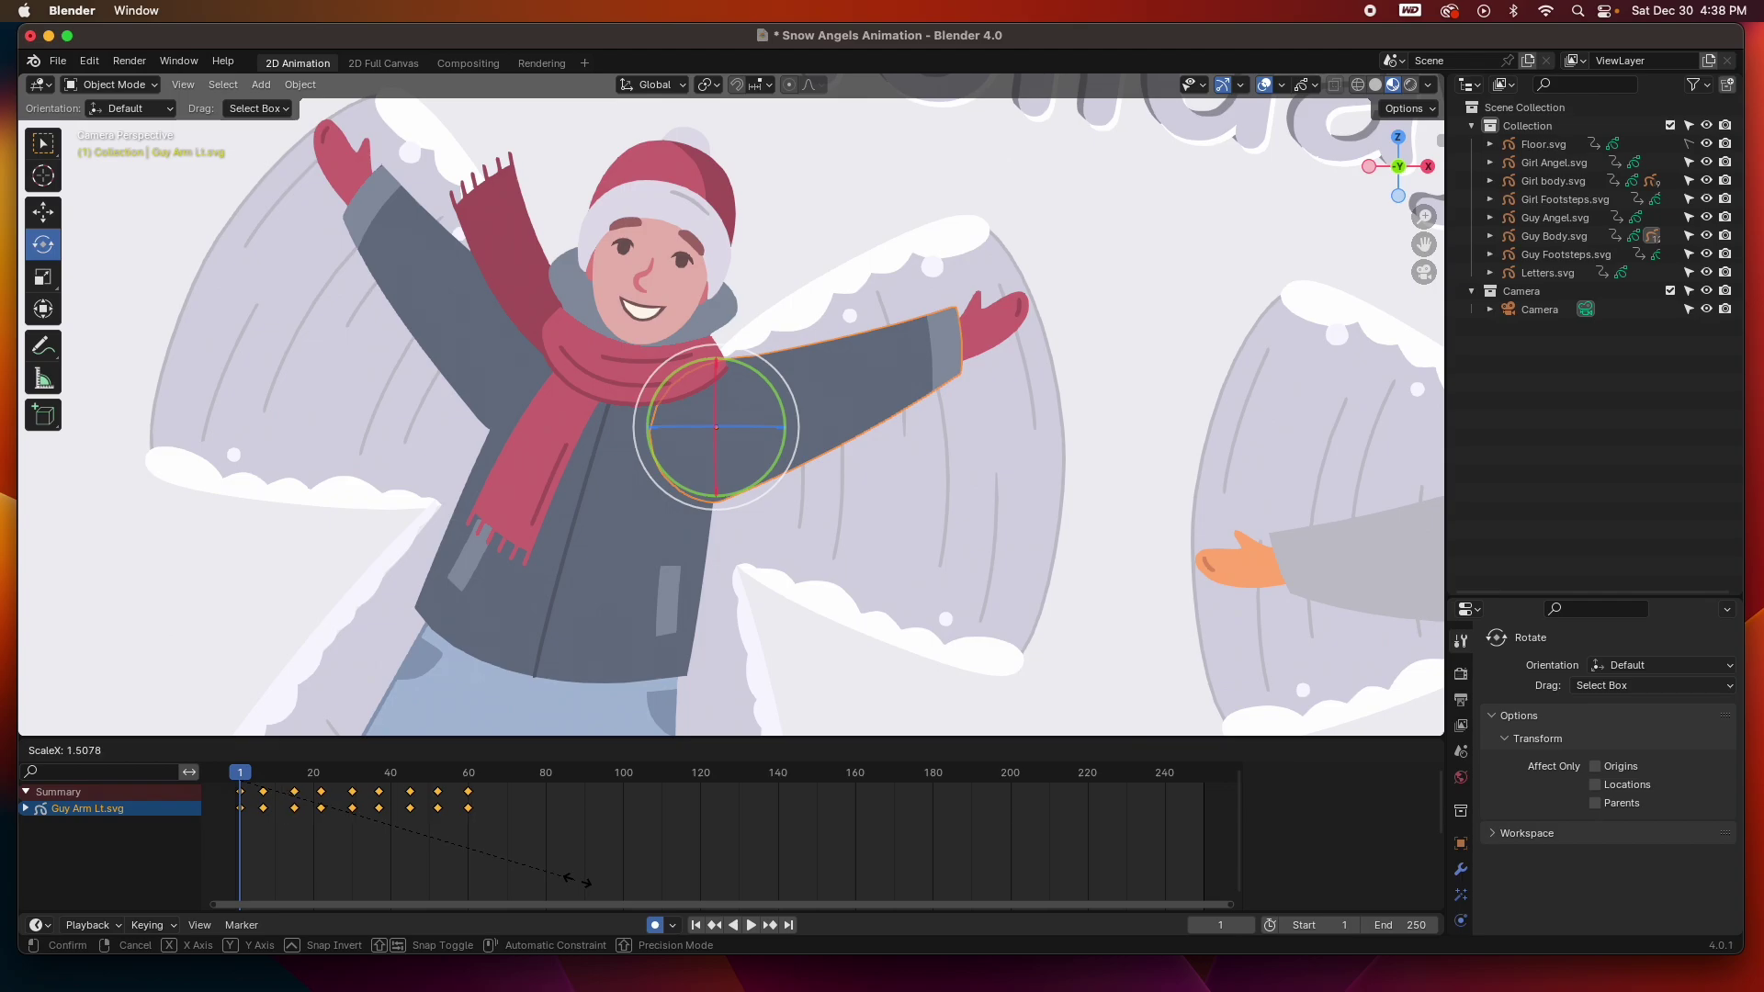
pyautogui.click(580, 888)
pyautogui.click(747, 750)
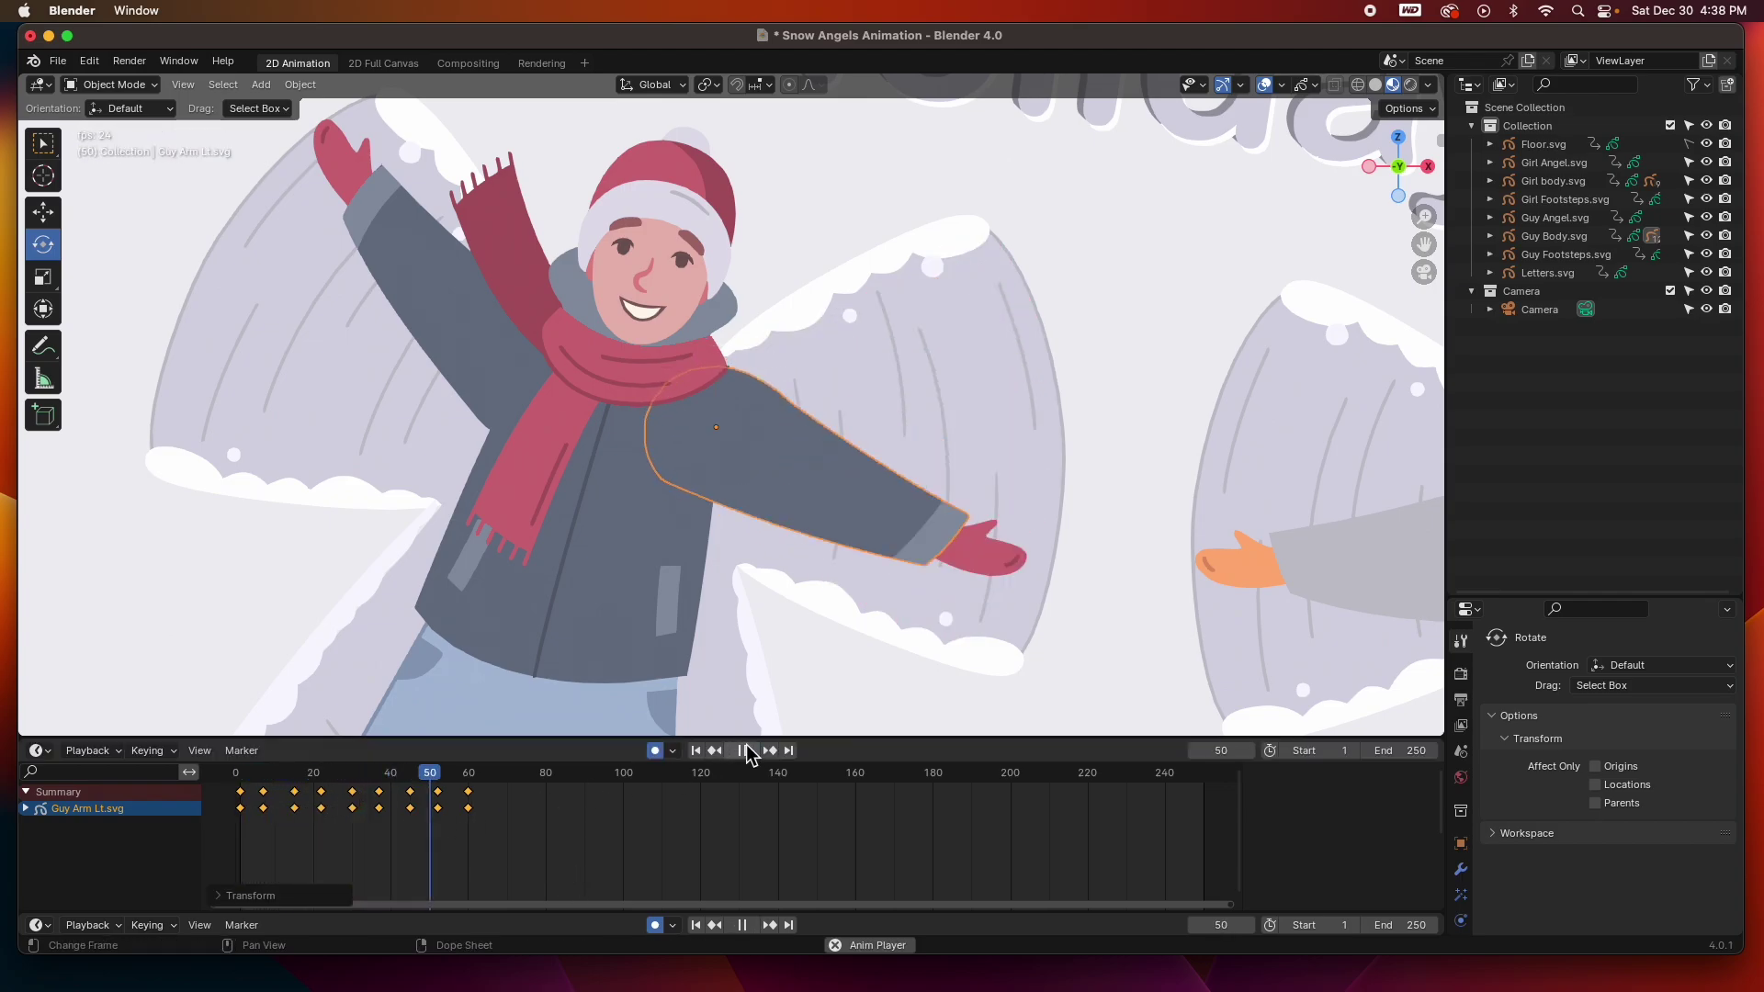
pyautogui.click(746, 750)
# Slow the arm further by scaling all its keyframes from frame 1 by about 1.34, ending at frame 80, and play it back
pyautogui.moveTo(375, 770); pyautogui.dragTo(237, 781)
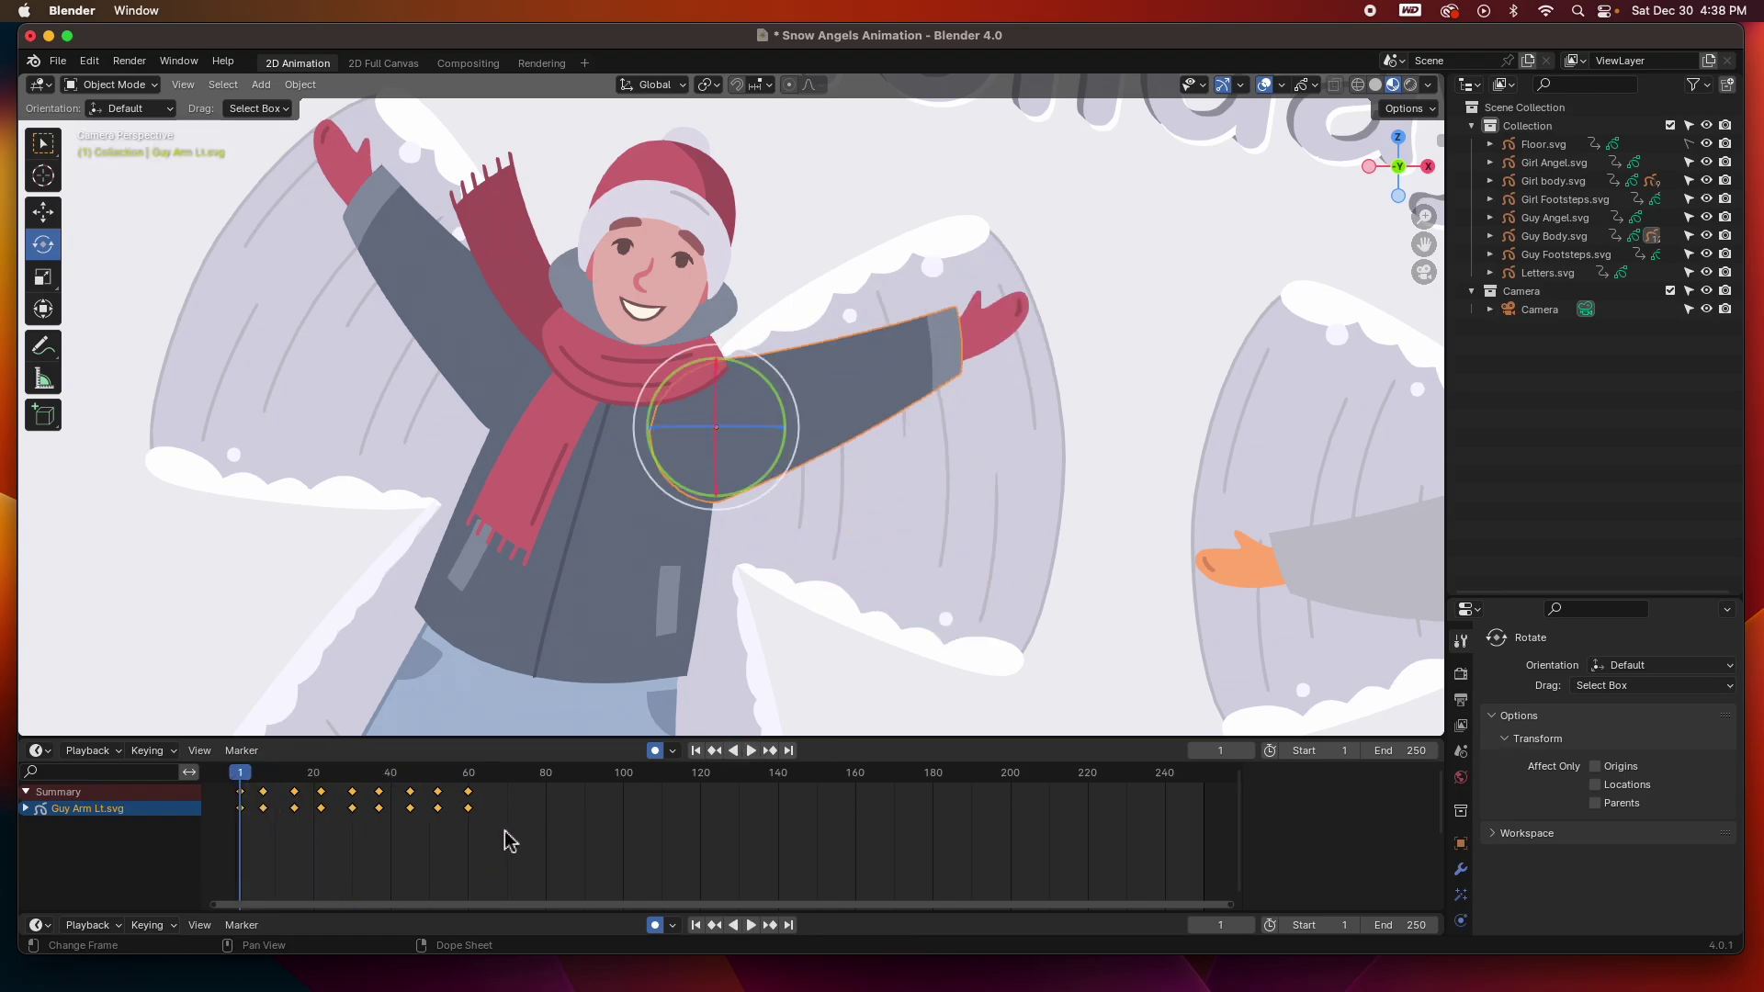
pyautogui.press('s')
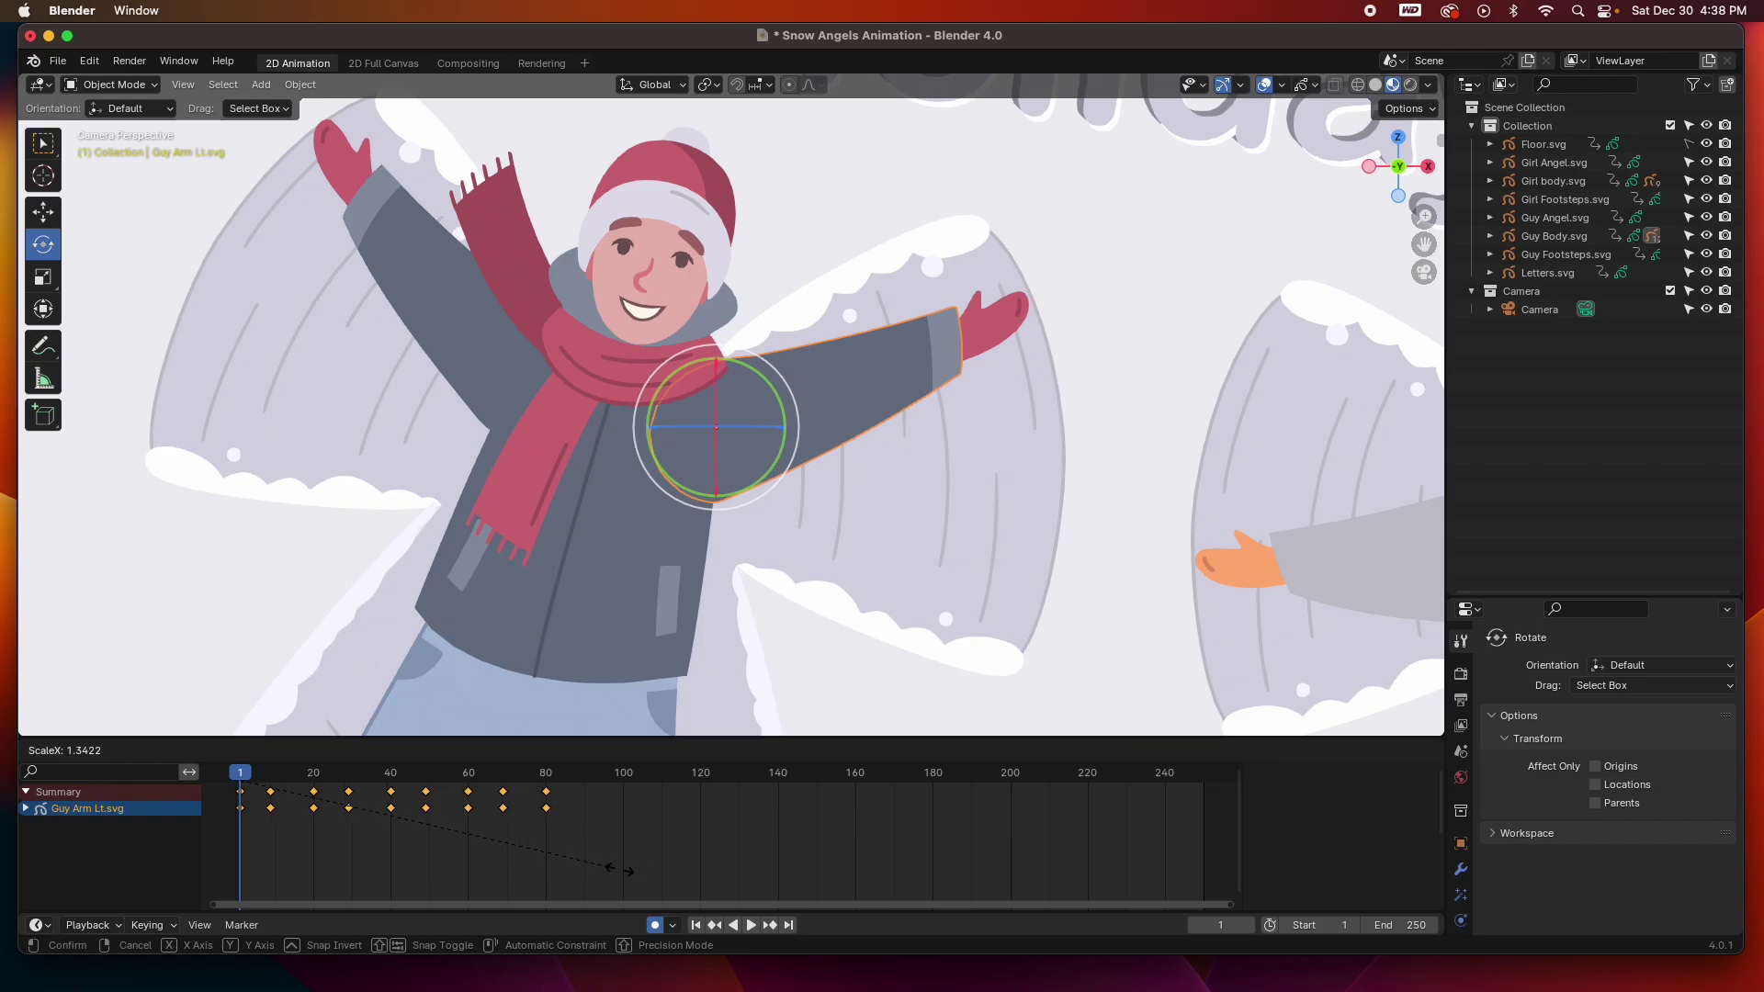
pyautogui.click(619, 869)
pyautogui.press('space')
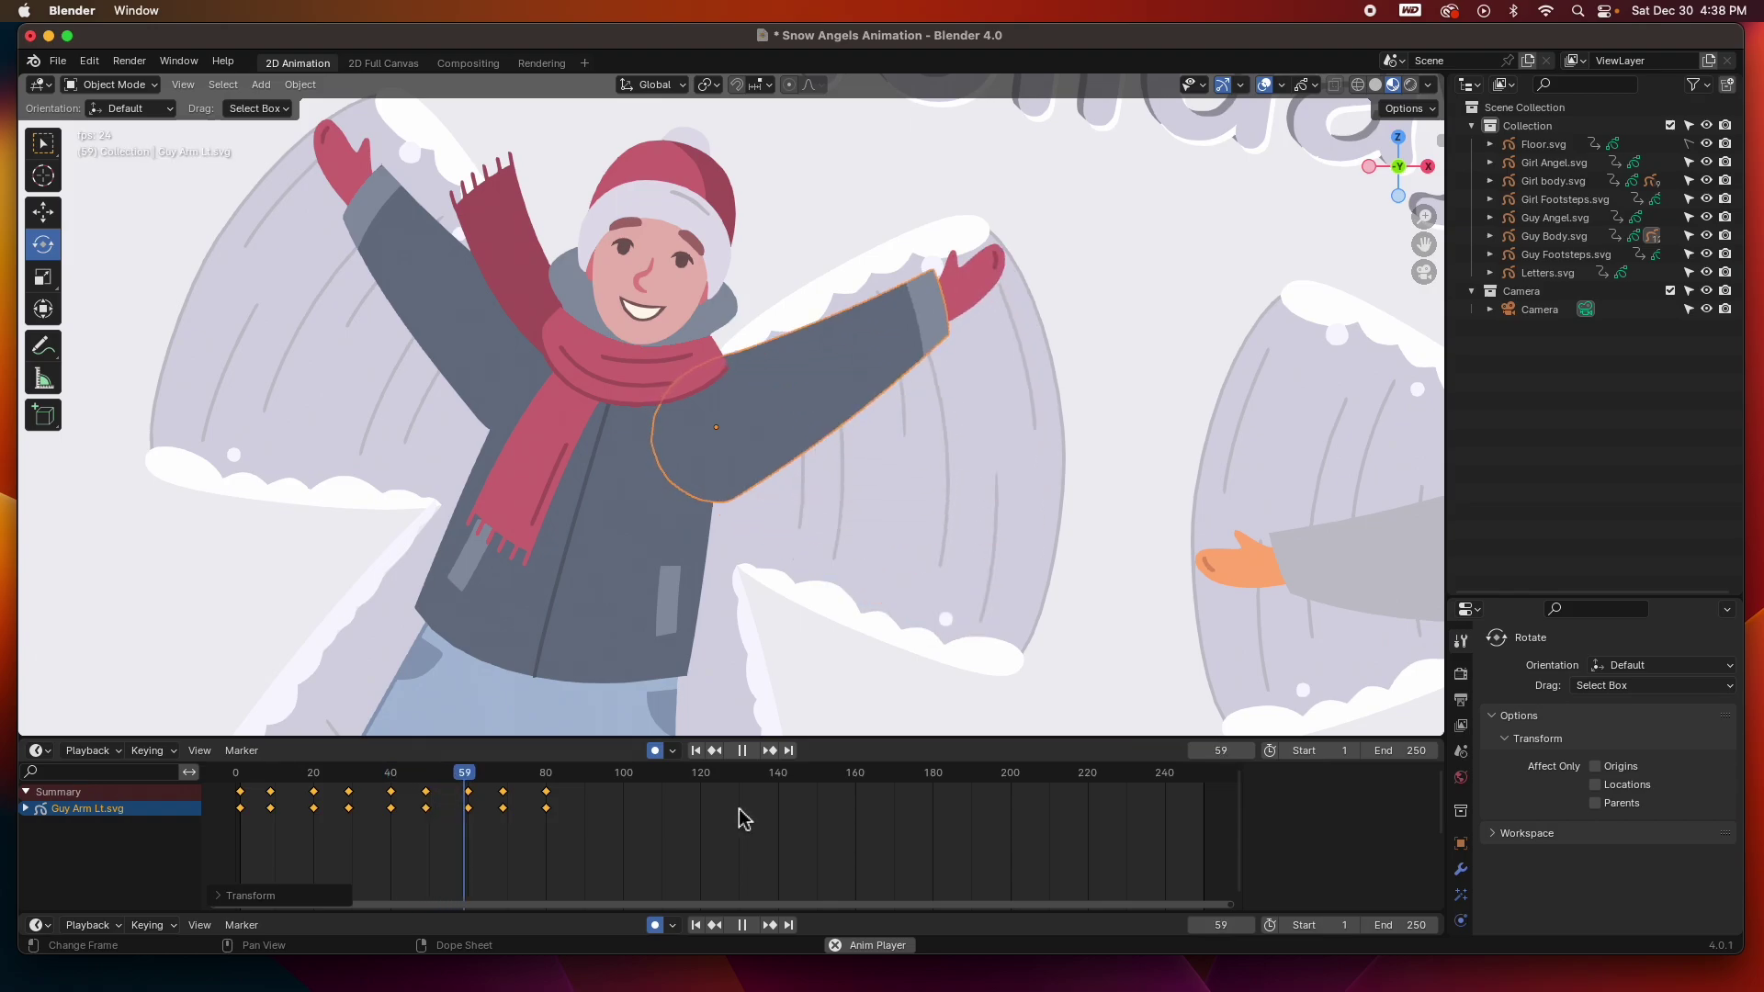
pyautogui.click(739, 809)
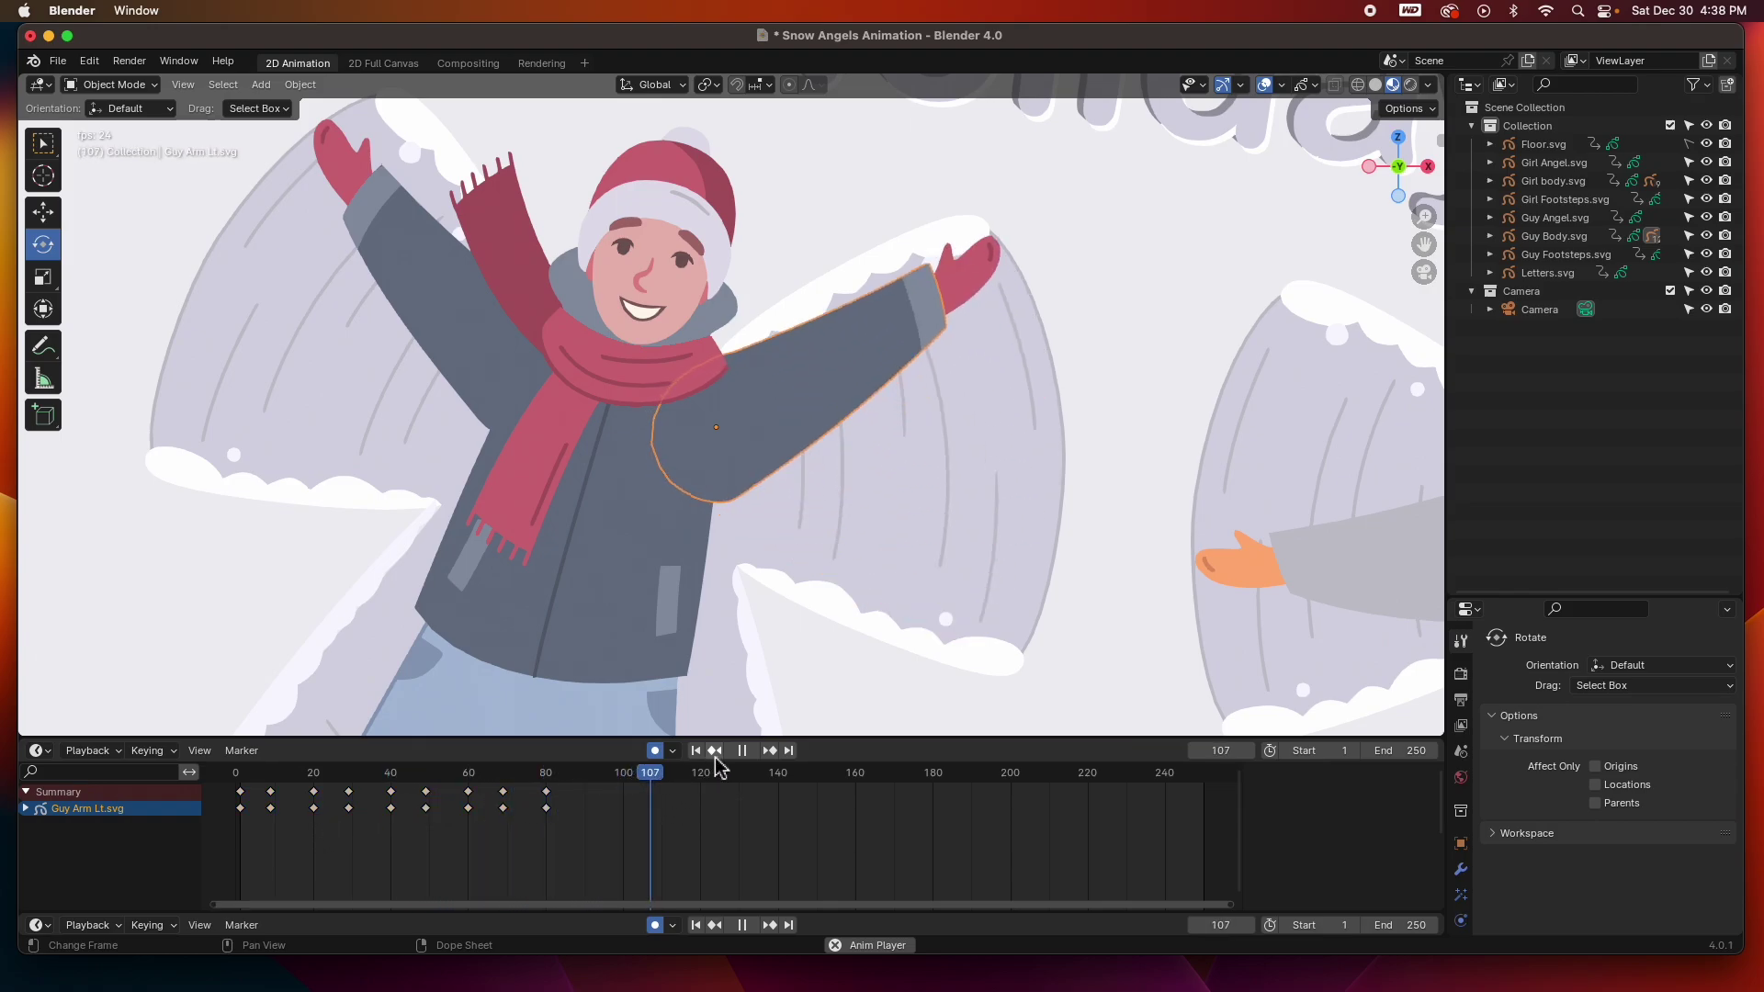
pyautogui.press('space')
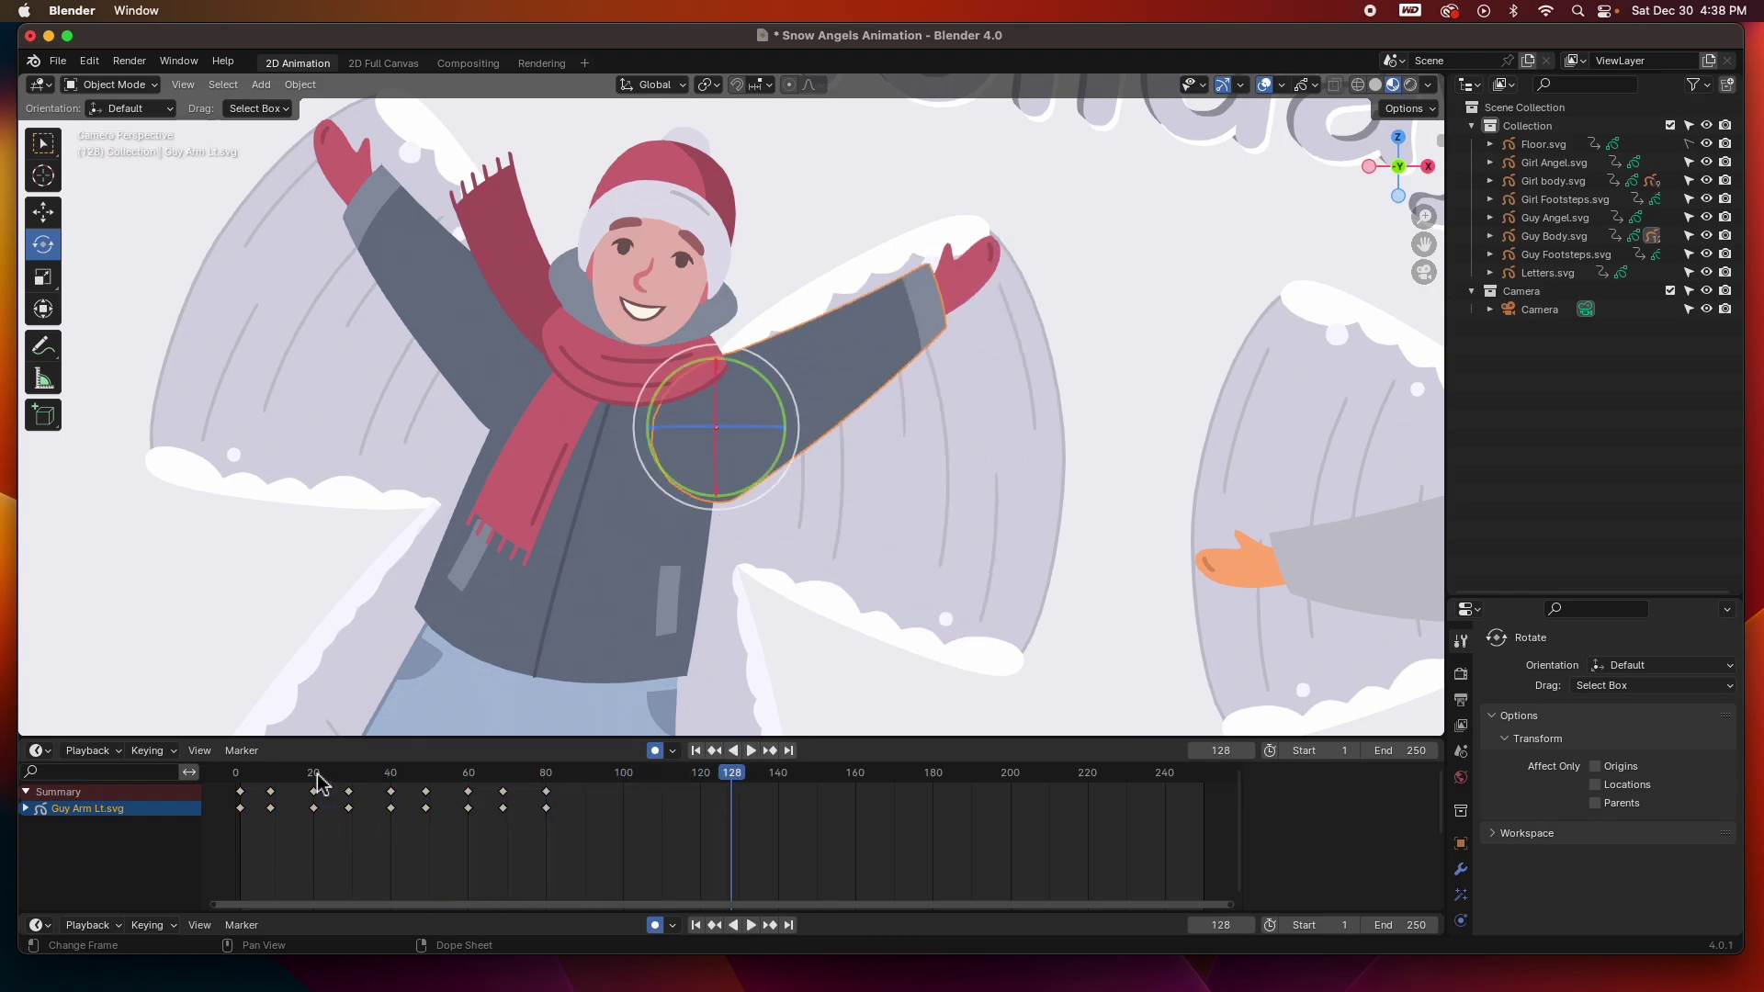
# Space the left arm's keyframes evenly at every tenth frame up to 80 and play the wave from frame 1
pyautogui.moveTo(279, 769); pyautogui.dragTo(272, 769)
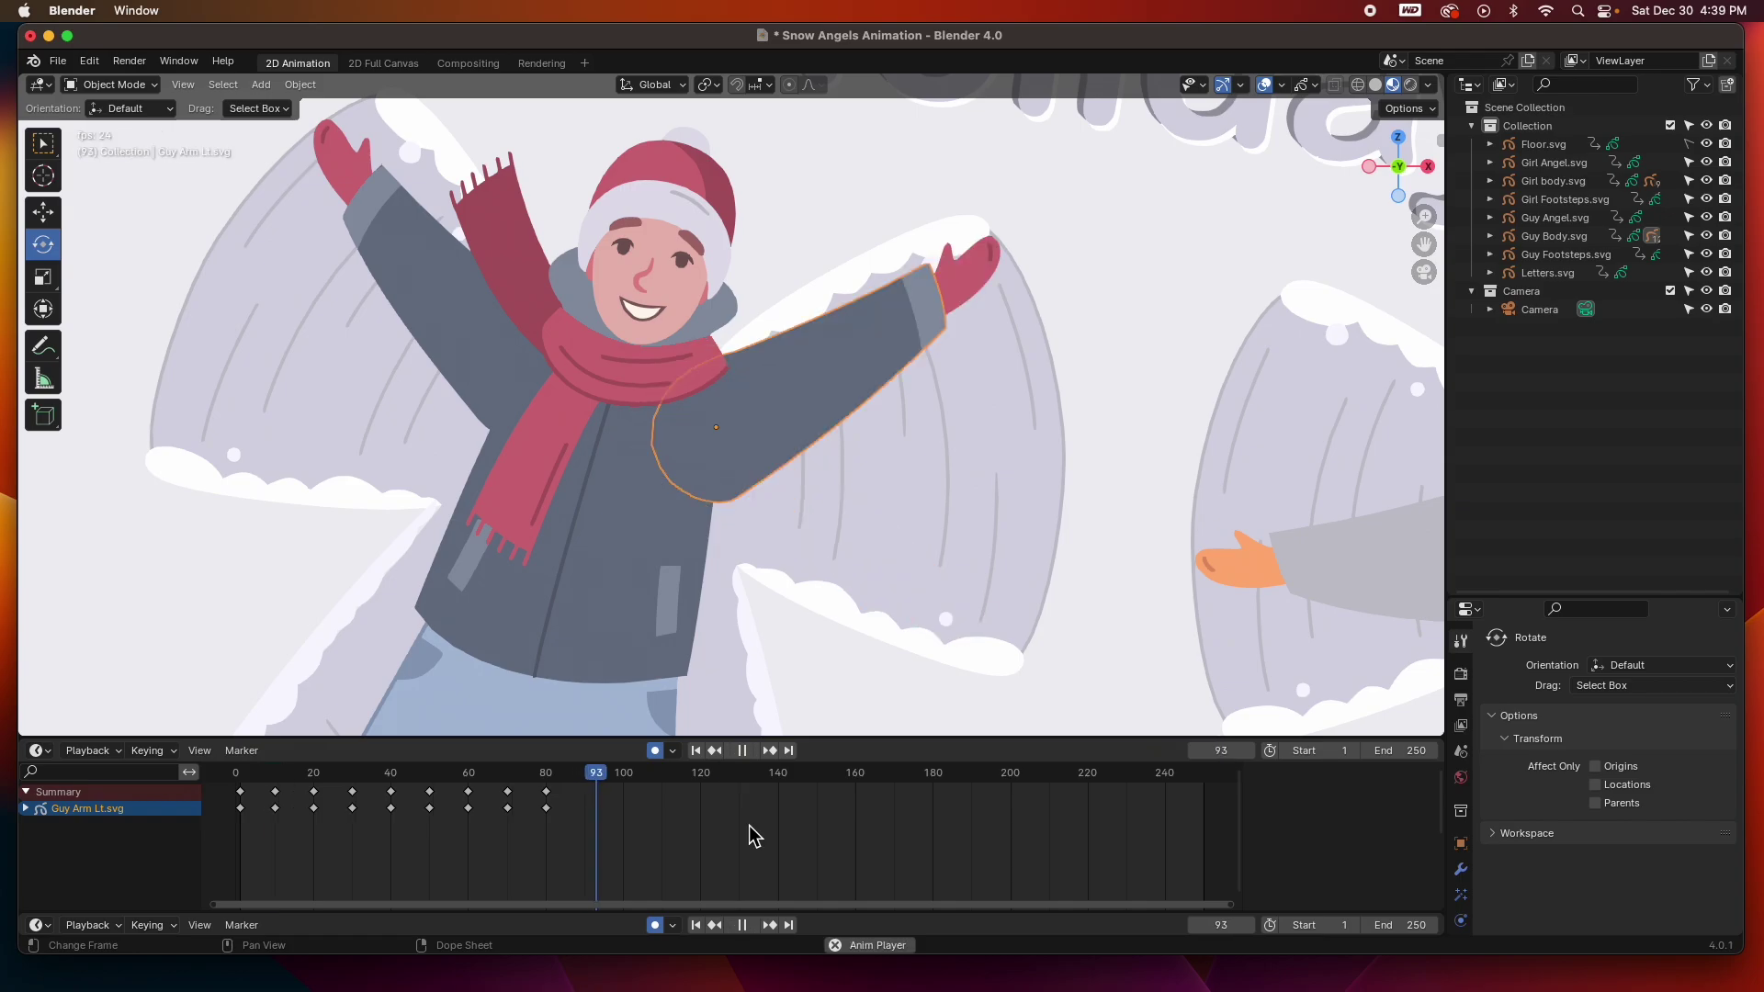
pyautogui.press('space')
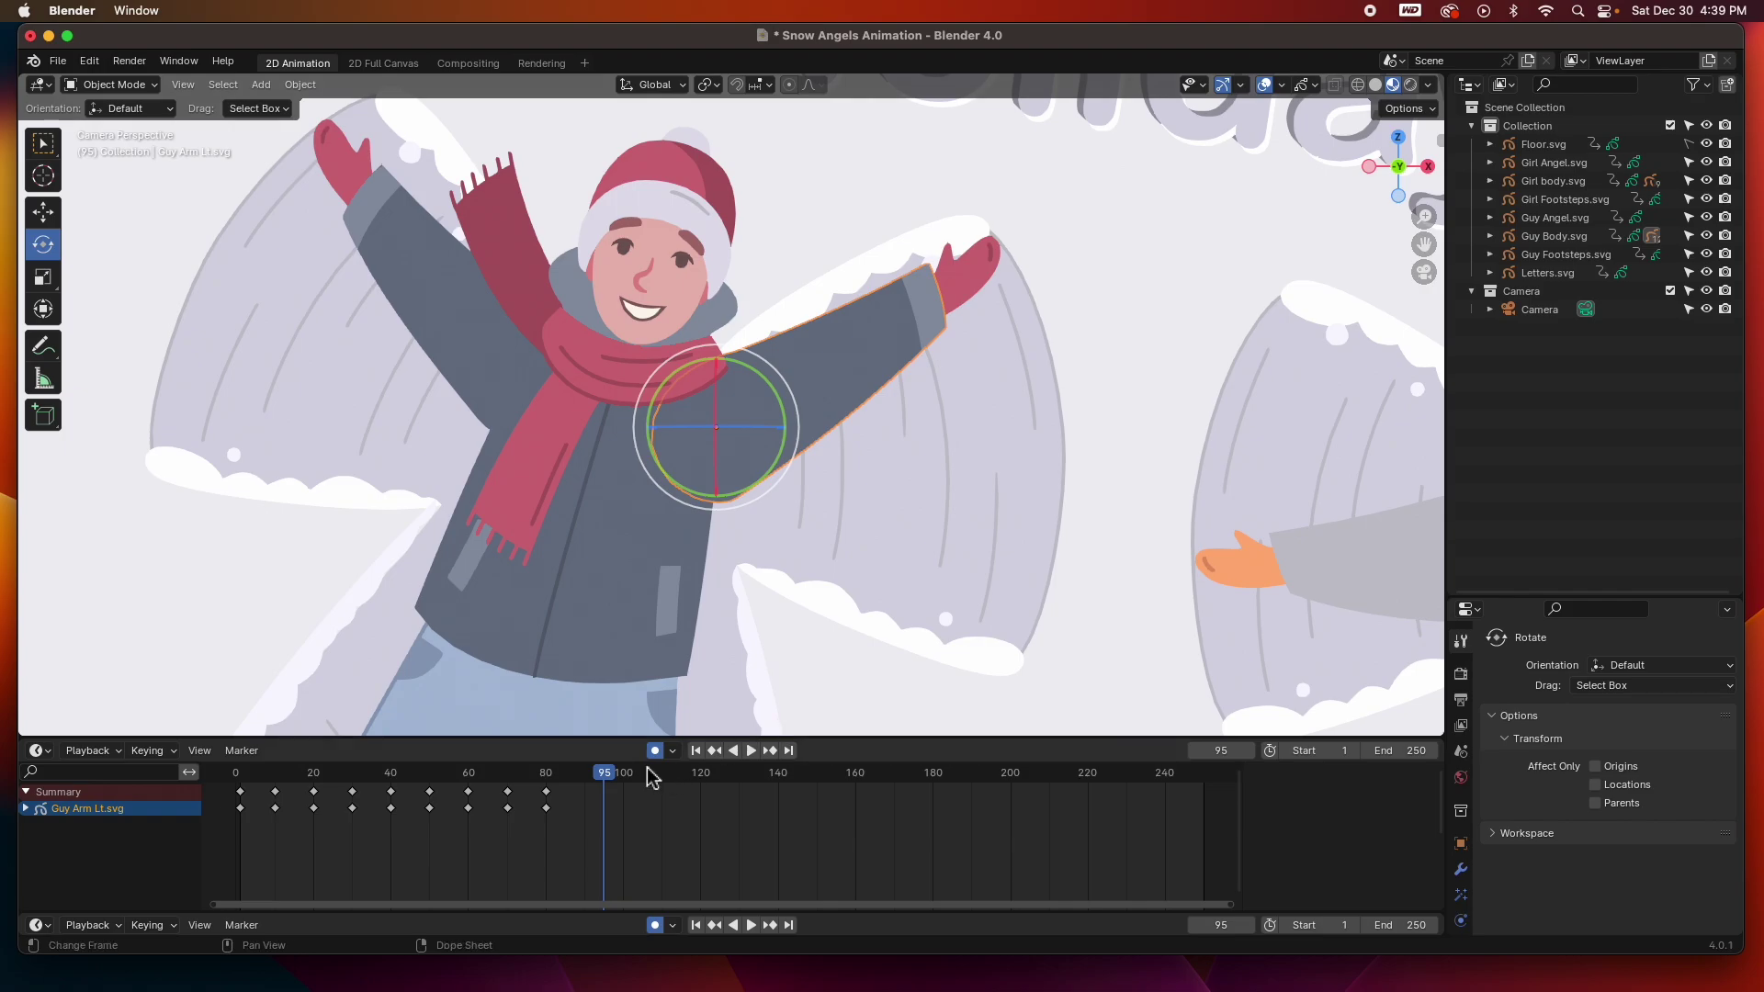
pyautogui.moveTo(603, 779); pyautogui.dragTo(245, 786)
pyautogui.press('space')
pyautogui.press('space')
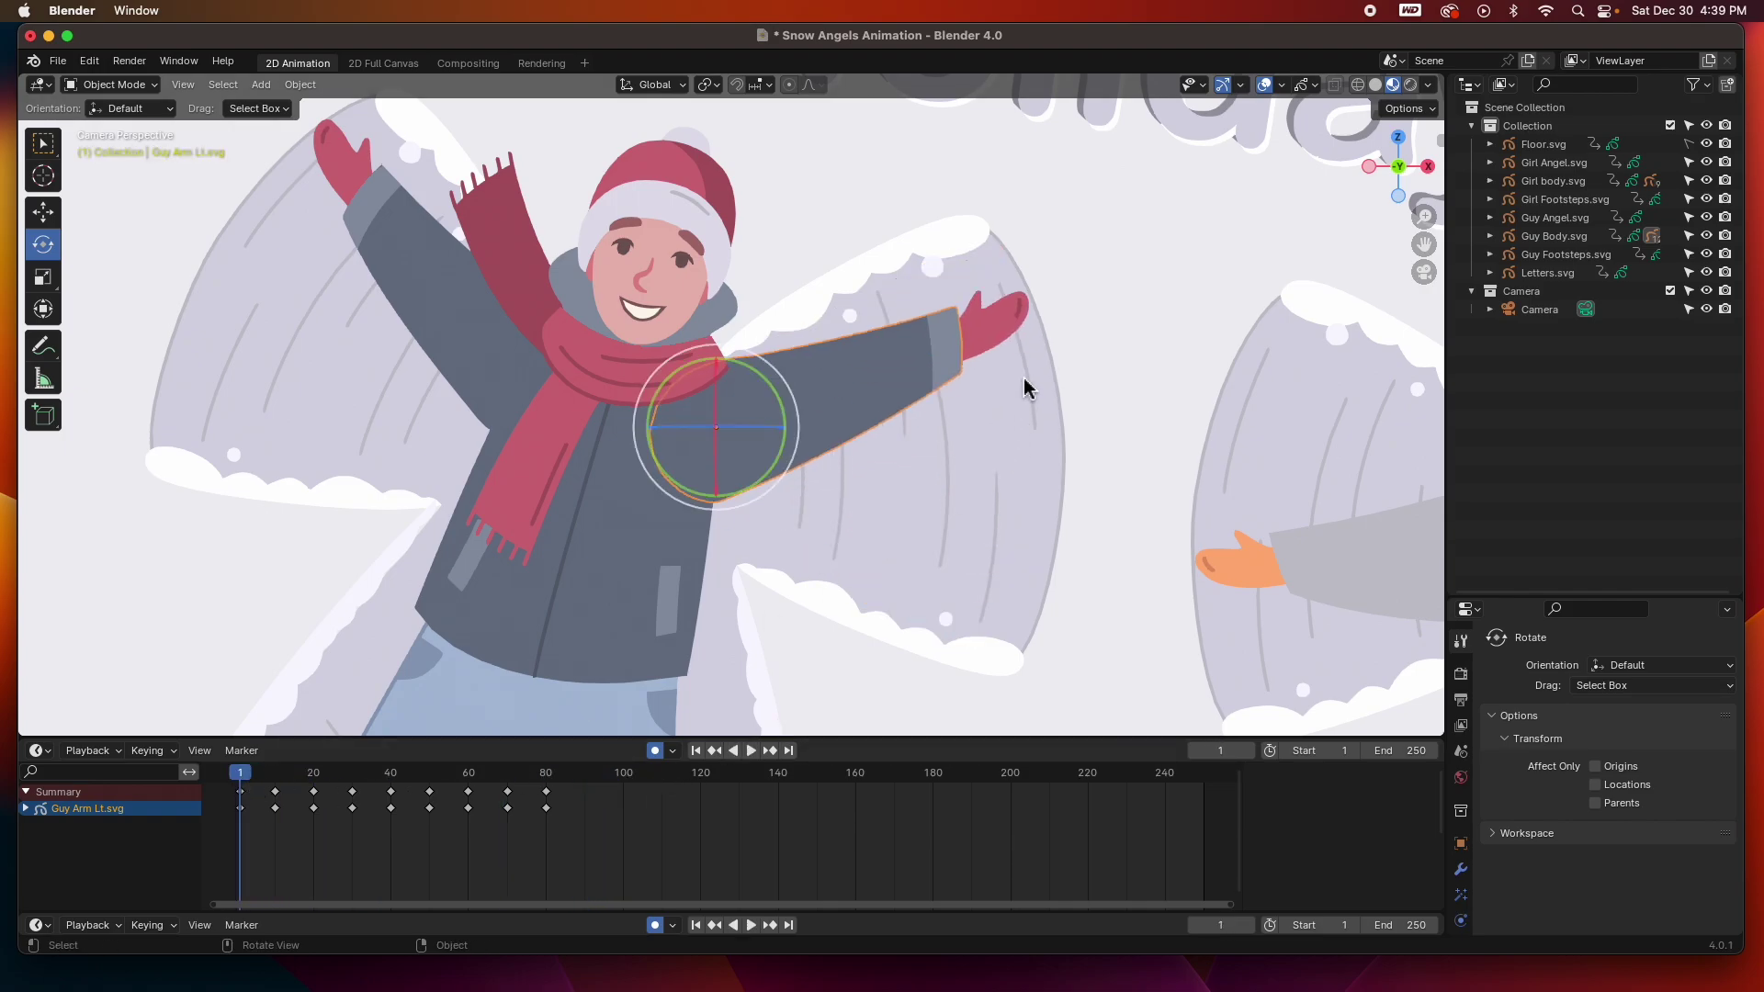
# Select the guy's left hand and keyframe it rotated upward at frame 5 and downward at frame 10
pyautogui.click(1011, 331)
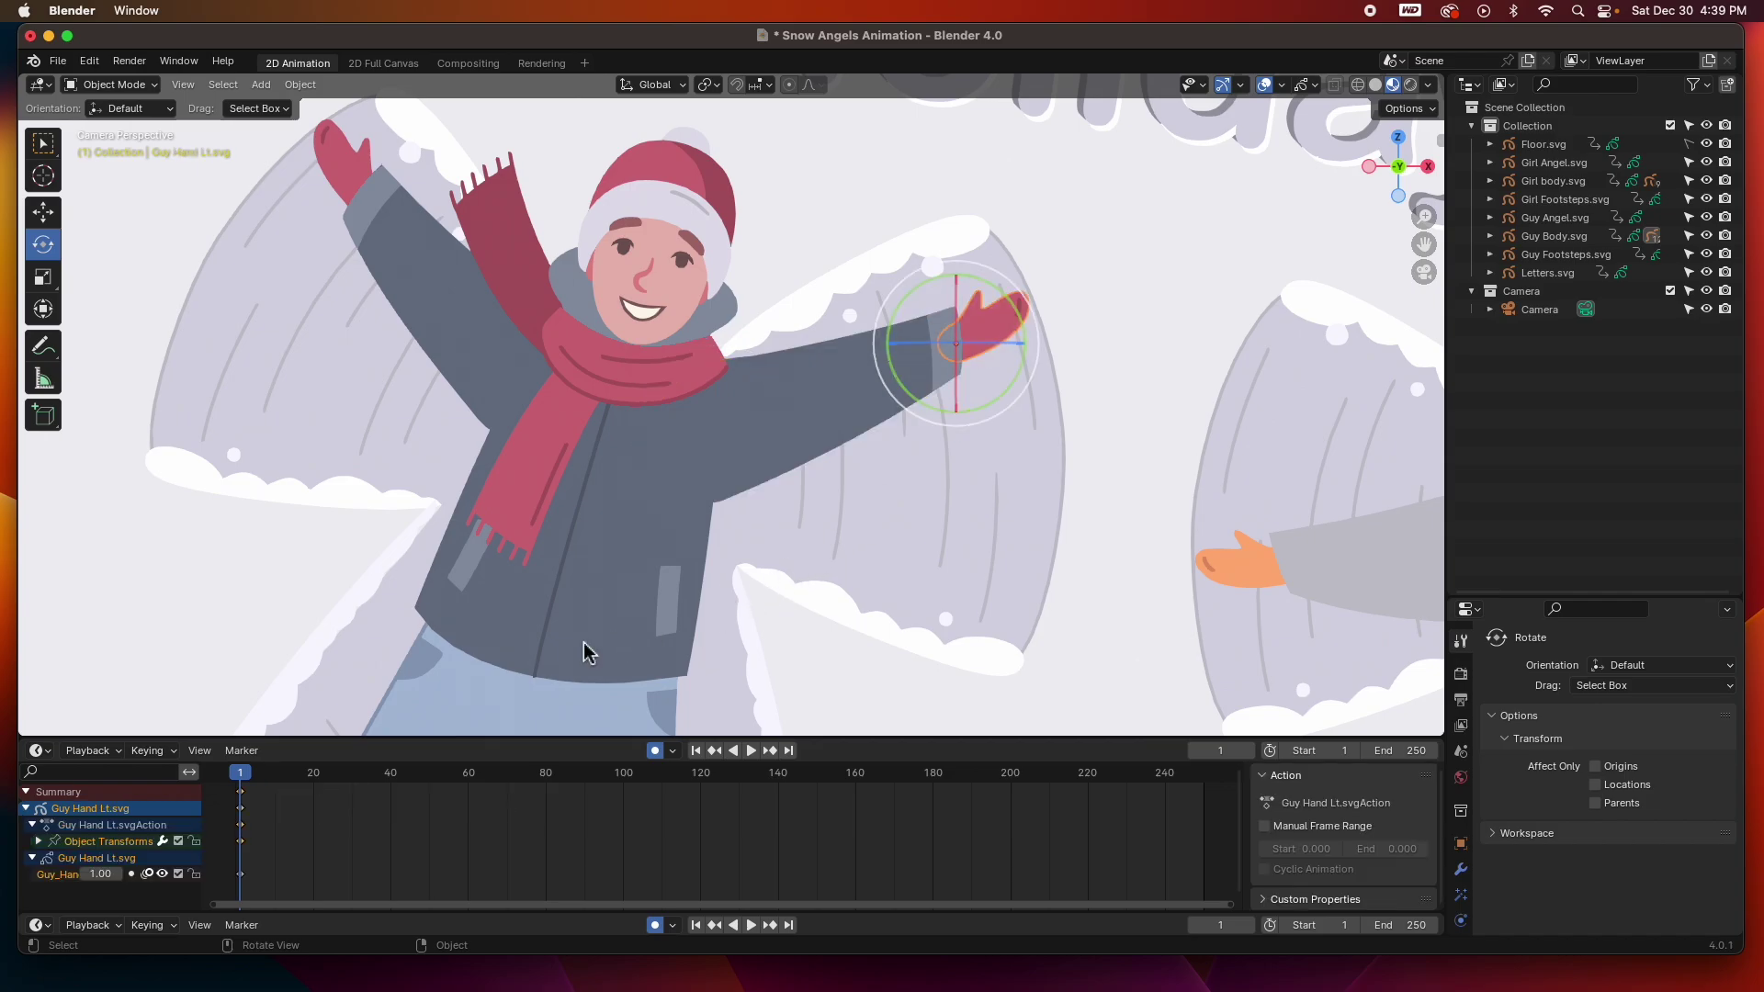
pyautogui.click(26, 810)
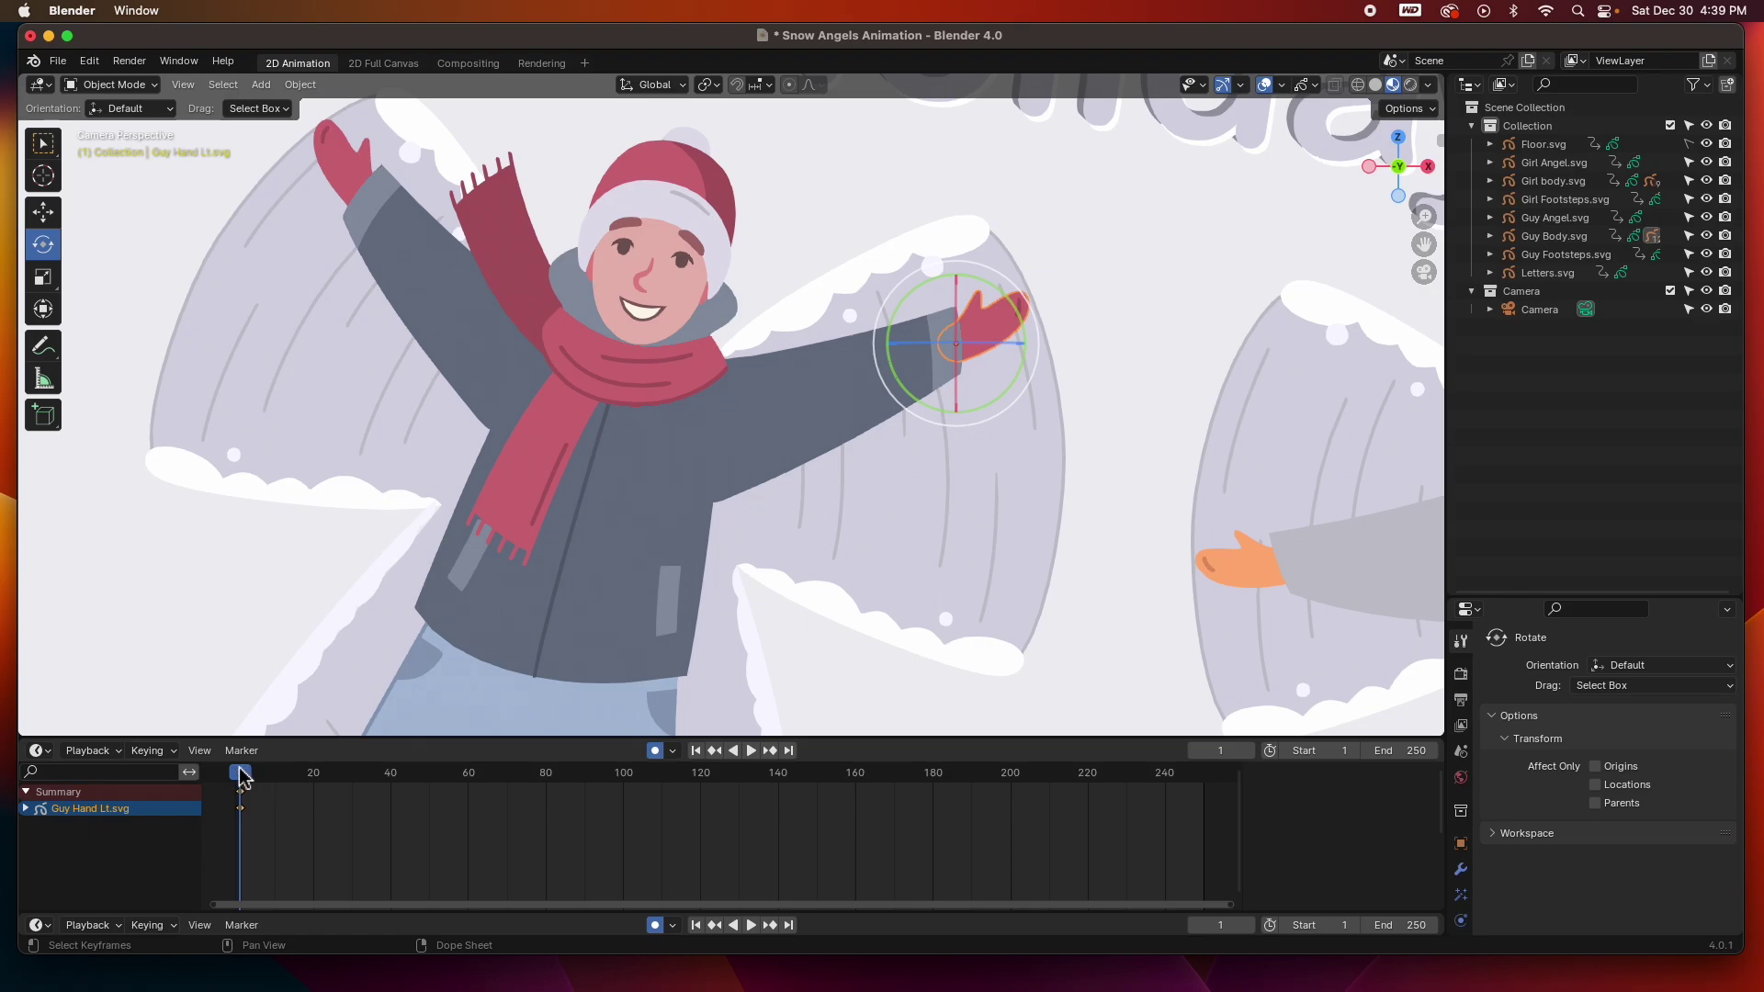
pyautogui.press('space')
pyautogui.moveTo(259, 772); pyautogui.dragTo(255, 772)
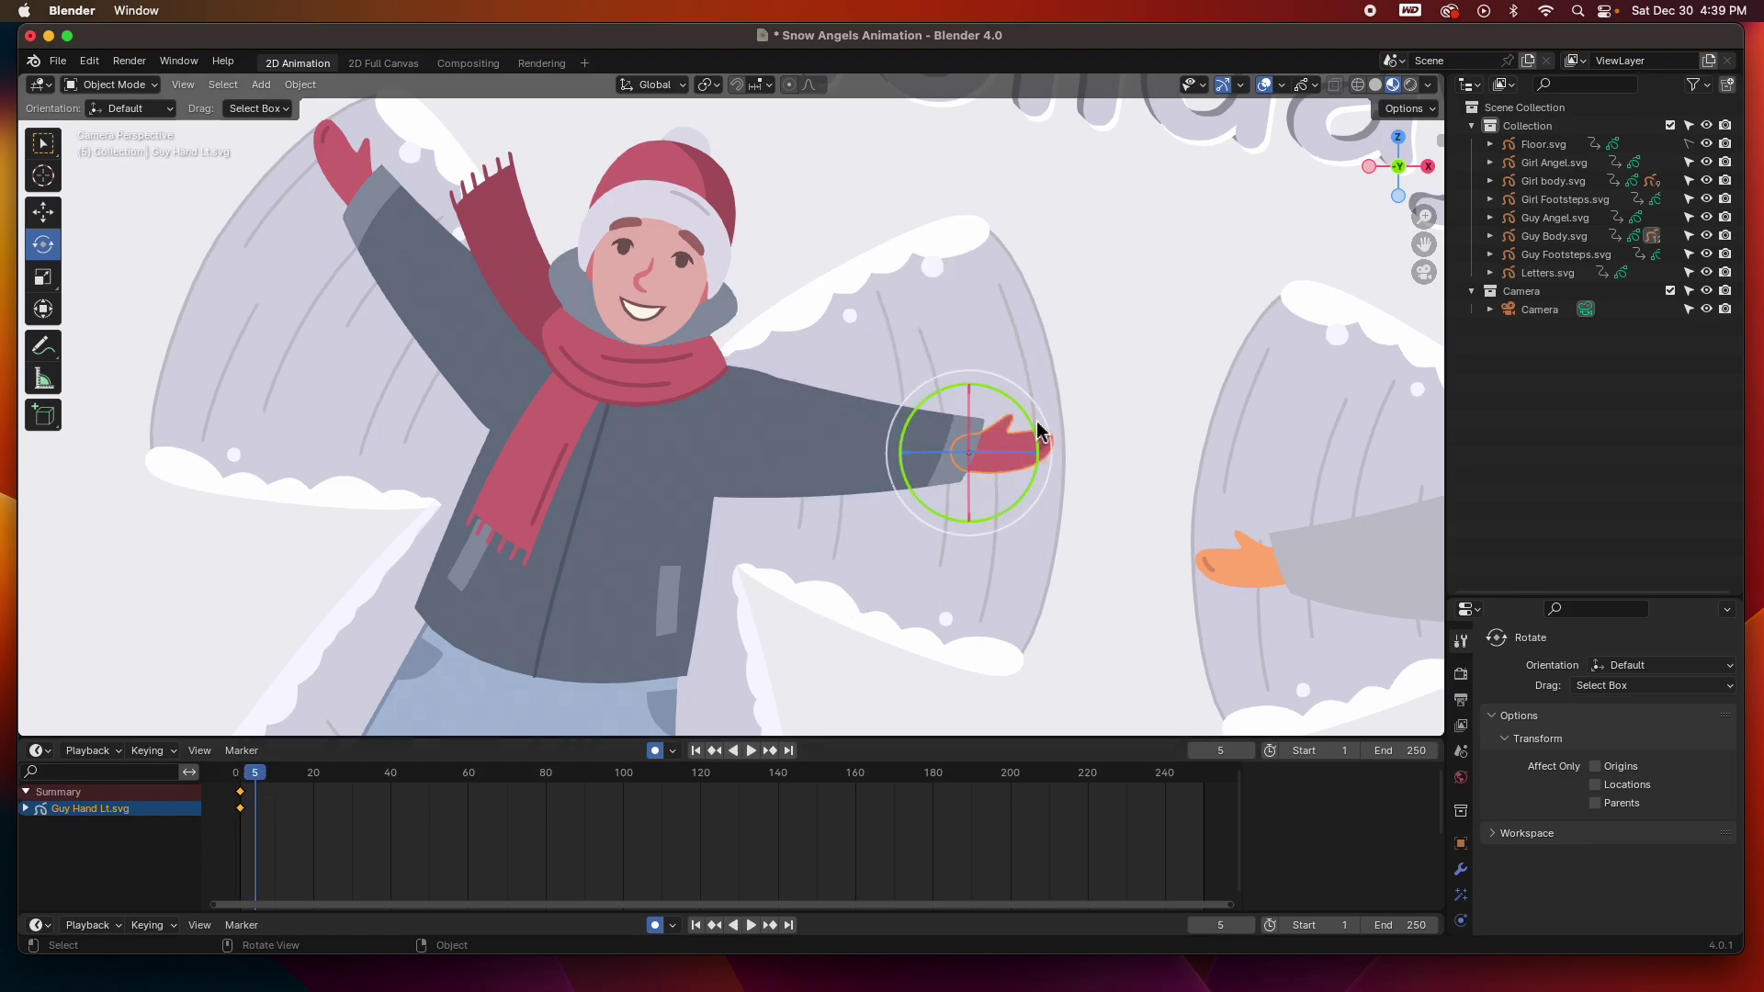
pyautogui.moveTo(1031, 433); pyautogui.dragTo(1023, 386)
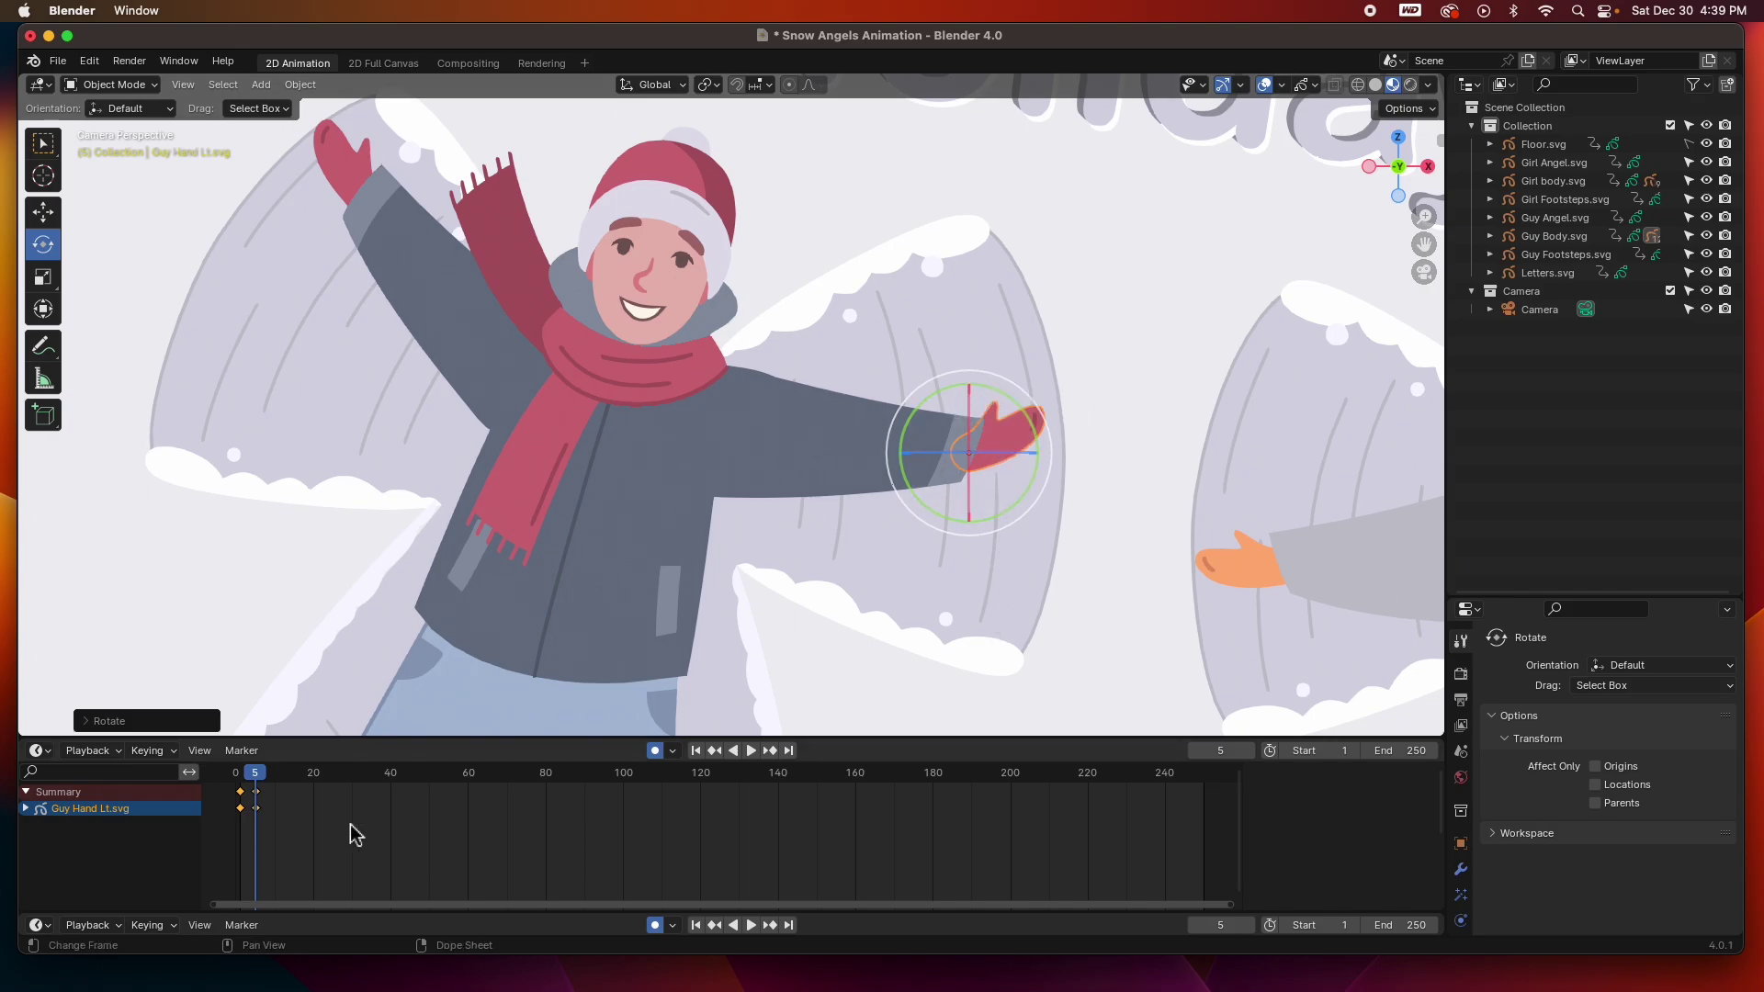
pyautogui.moveTo(256, 781); pyautogui.dragTo(275, 776)
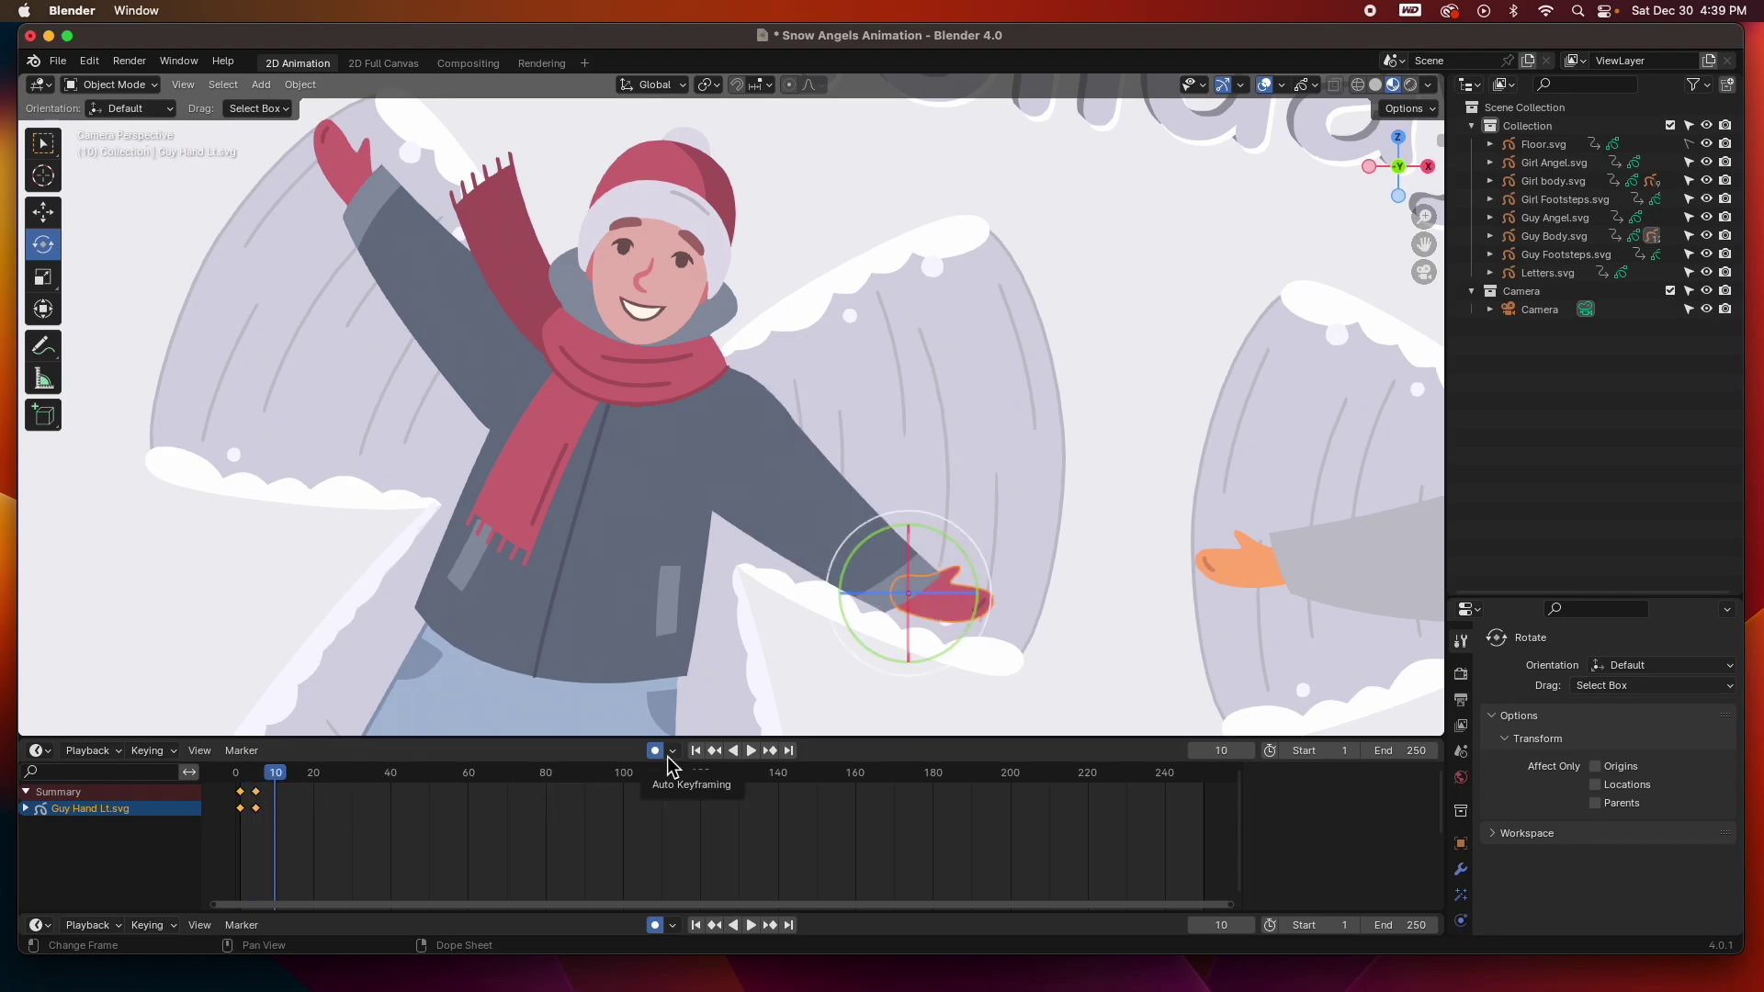
pyautogui.moveTo(935, 556); pyautogui.dragTo(959, 571)
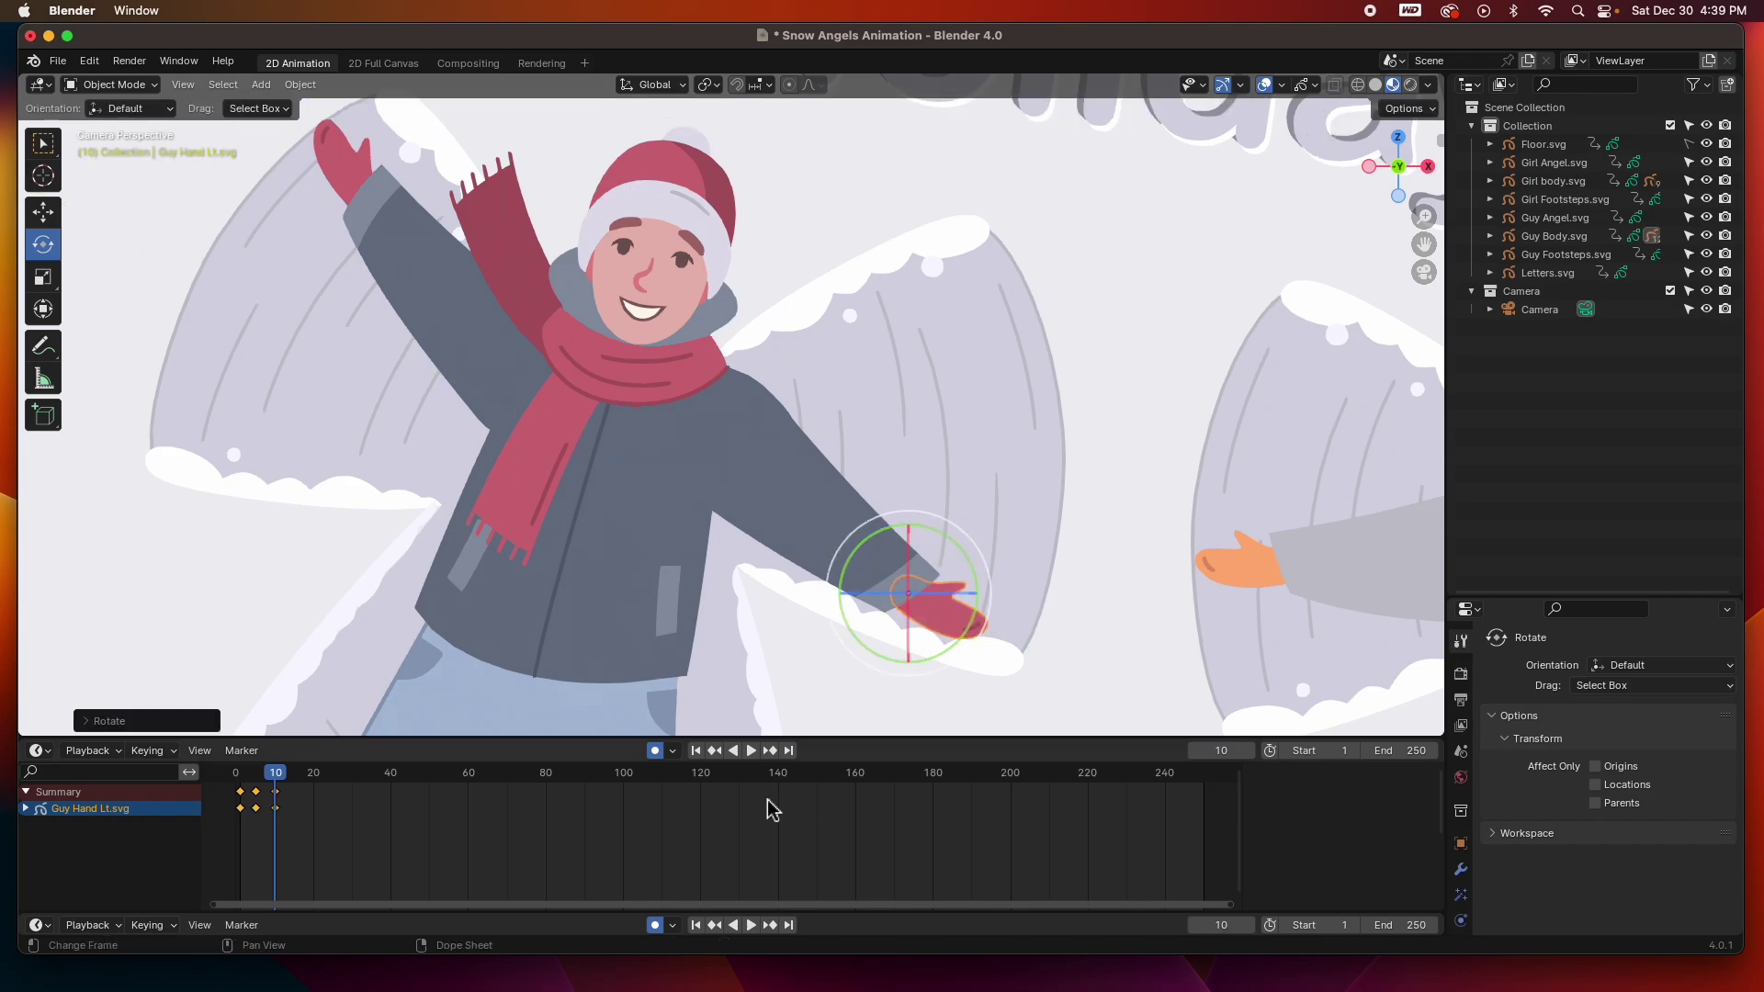
# Keyframe the left hand rotated downward at frame 15 and upward at frame 20
pyautogui.moveTo(278, 779); pyautogui.dragTo(298, 783)
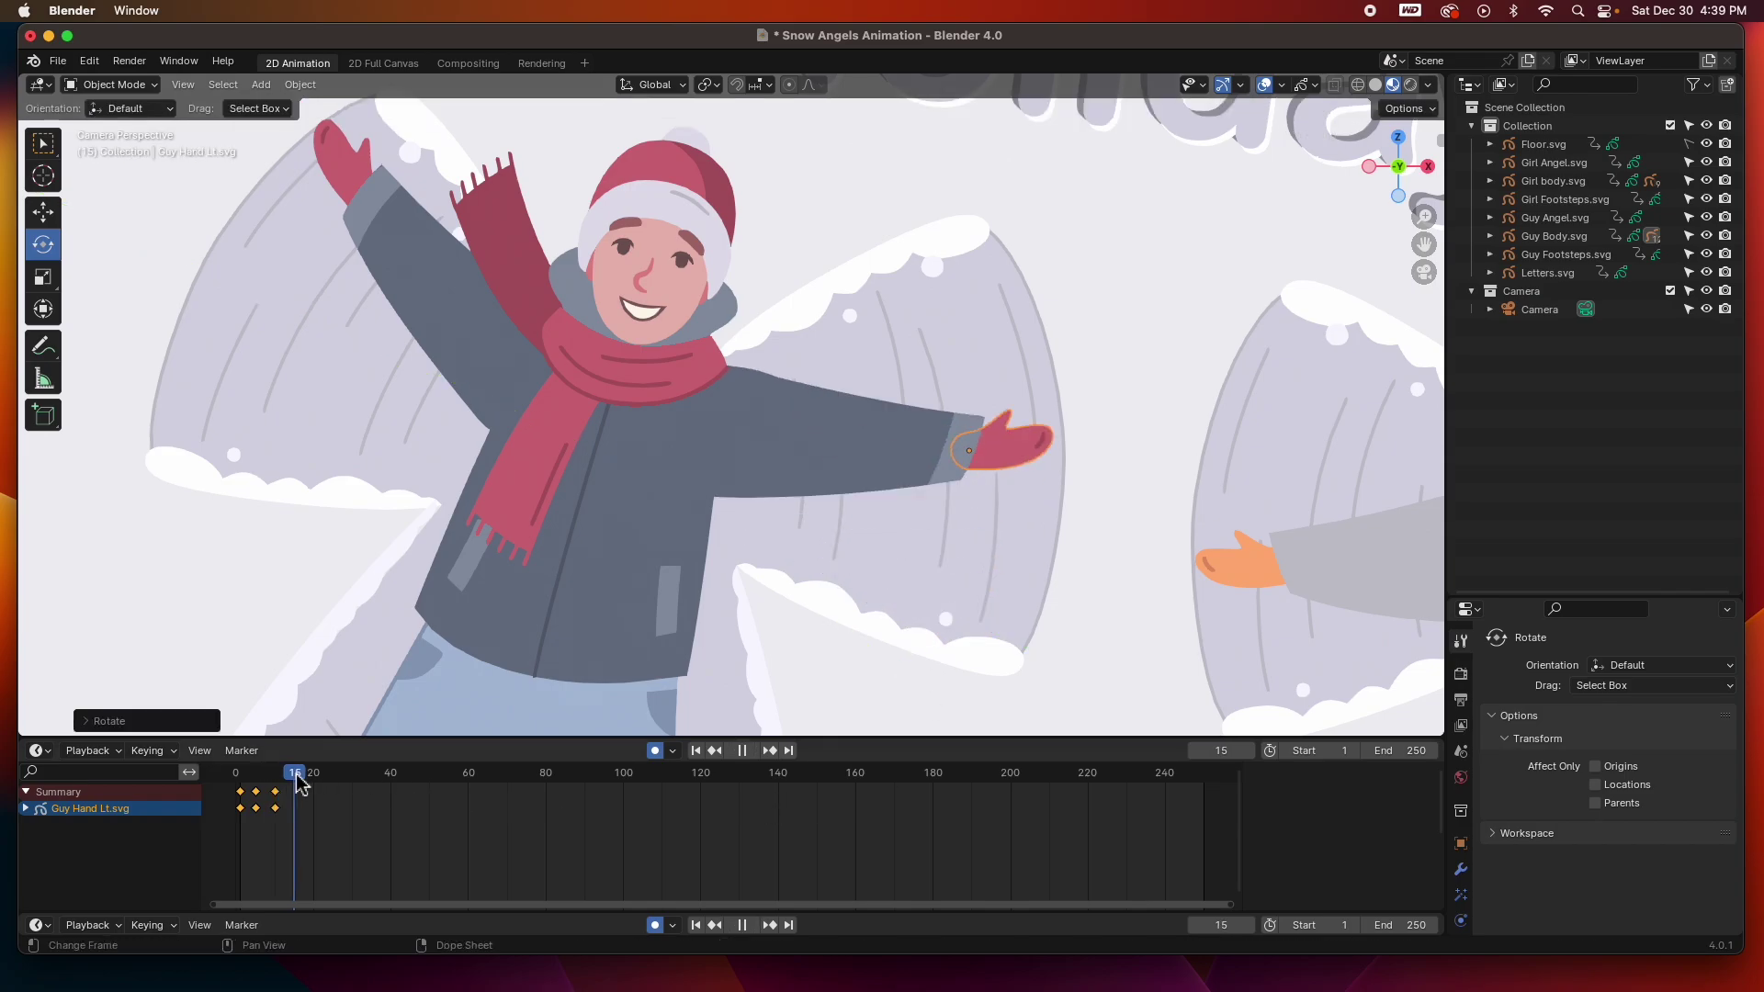
pyautogui.moveTo(1034, 428); pyautogui.dragTo(1018, 475)
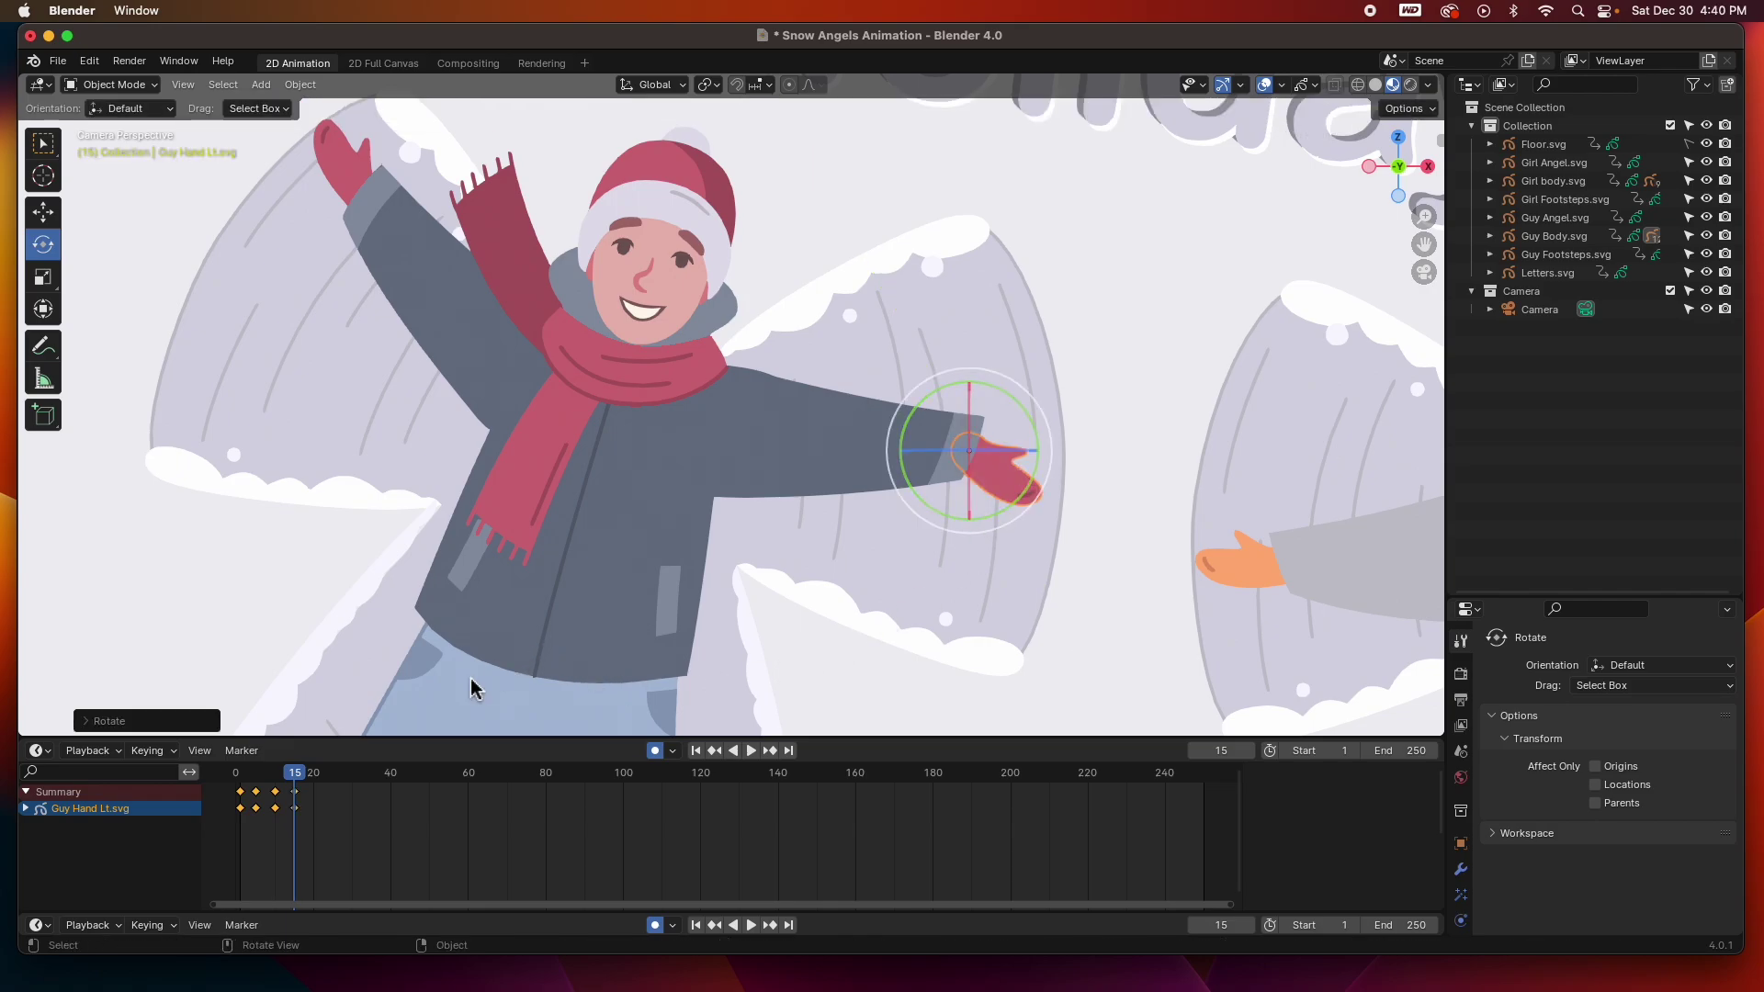
pyautogui.moveTo(299, 772); pyautogui.dragTo(313, 773)
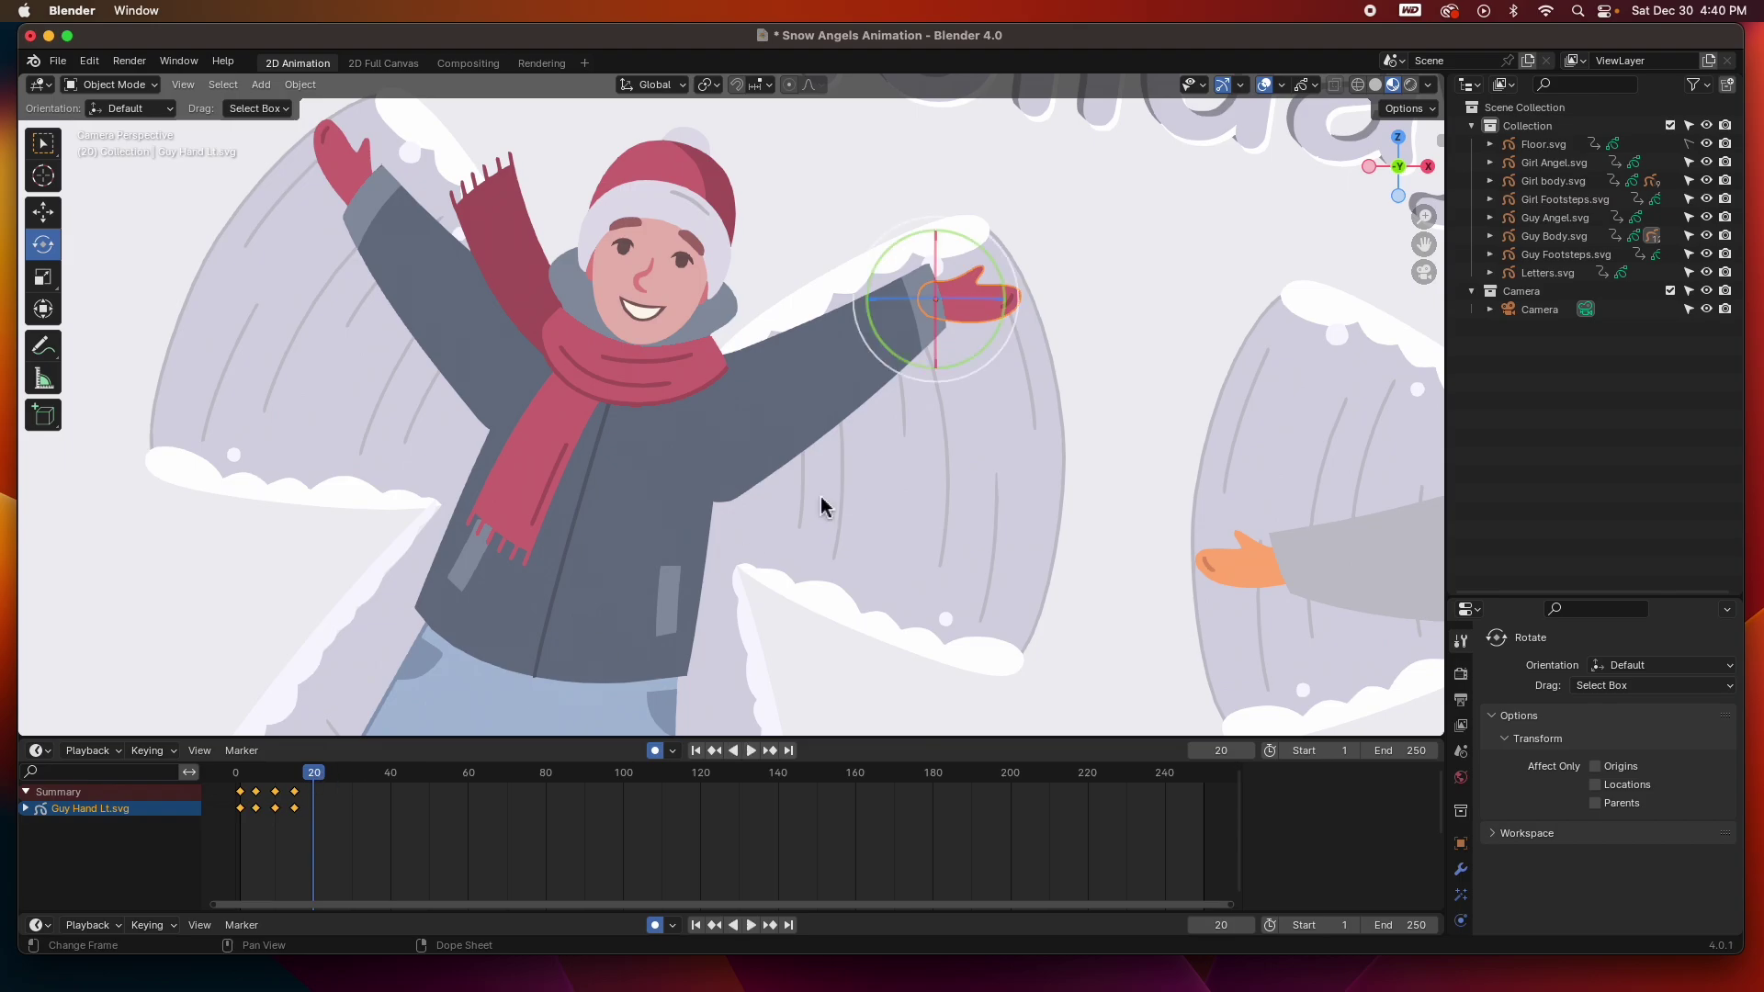
pyautogui.moveTo(991, 258); pyautogui.dragTo(952, 224)
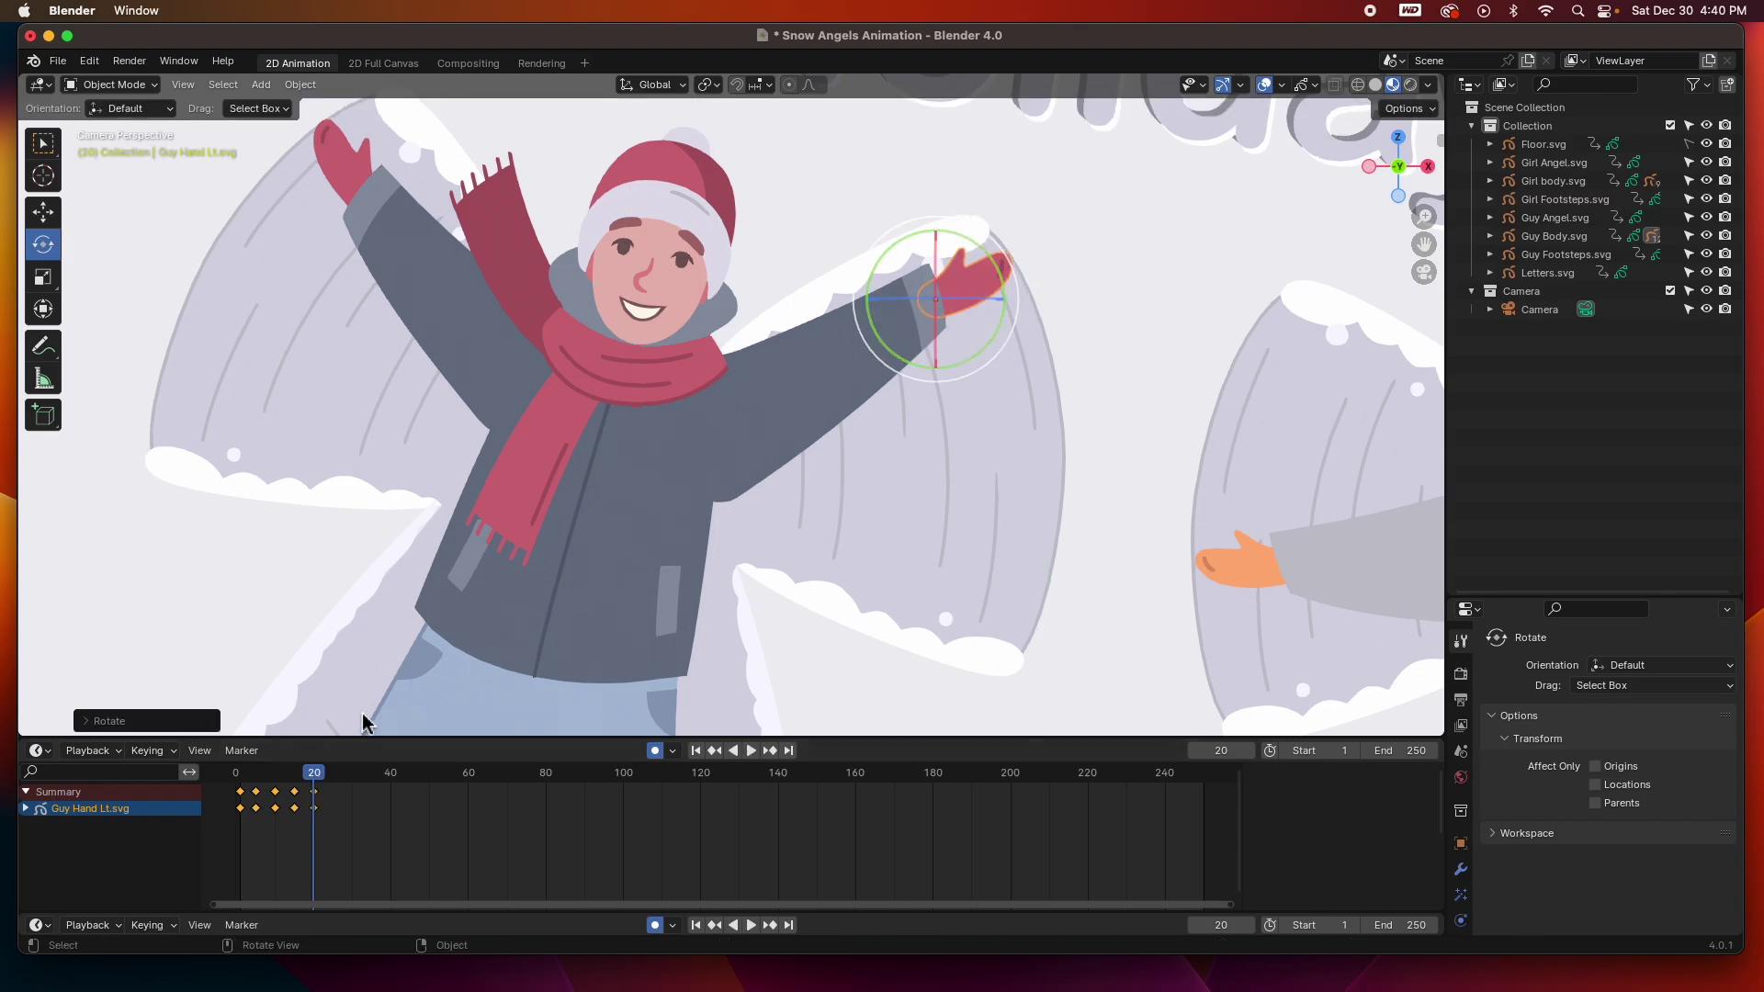
# Copy the left hand's keyframes from frames 5 to 20 and paste them at frames 25 and 45
pyautogui.moveTo(329, 834); pyautogui.dragTo(338, 780)
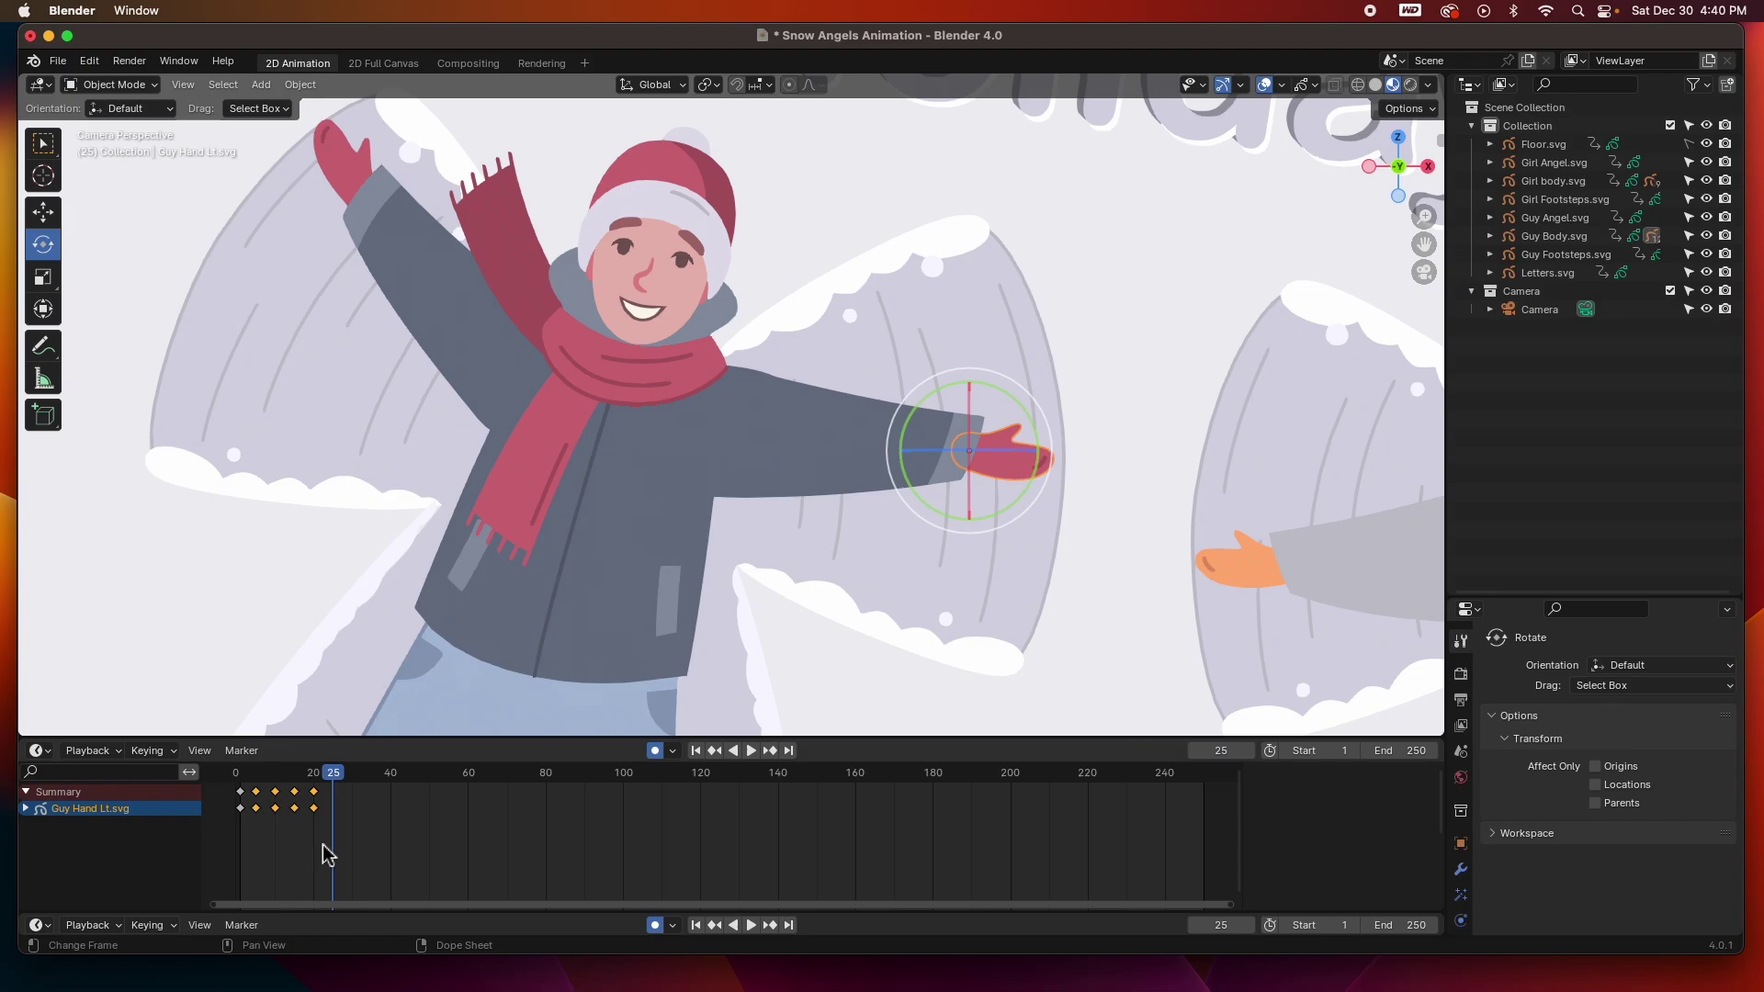
pyautogui.hotkey('ctrl', 'v')
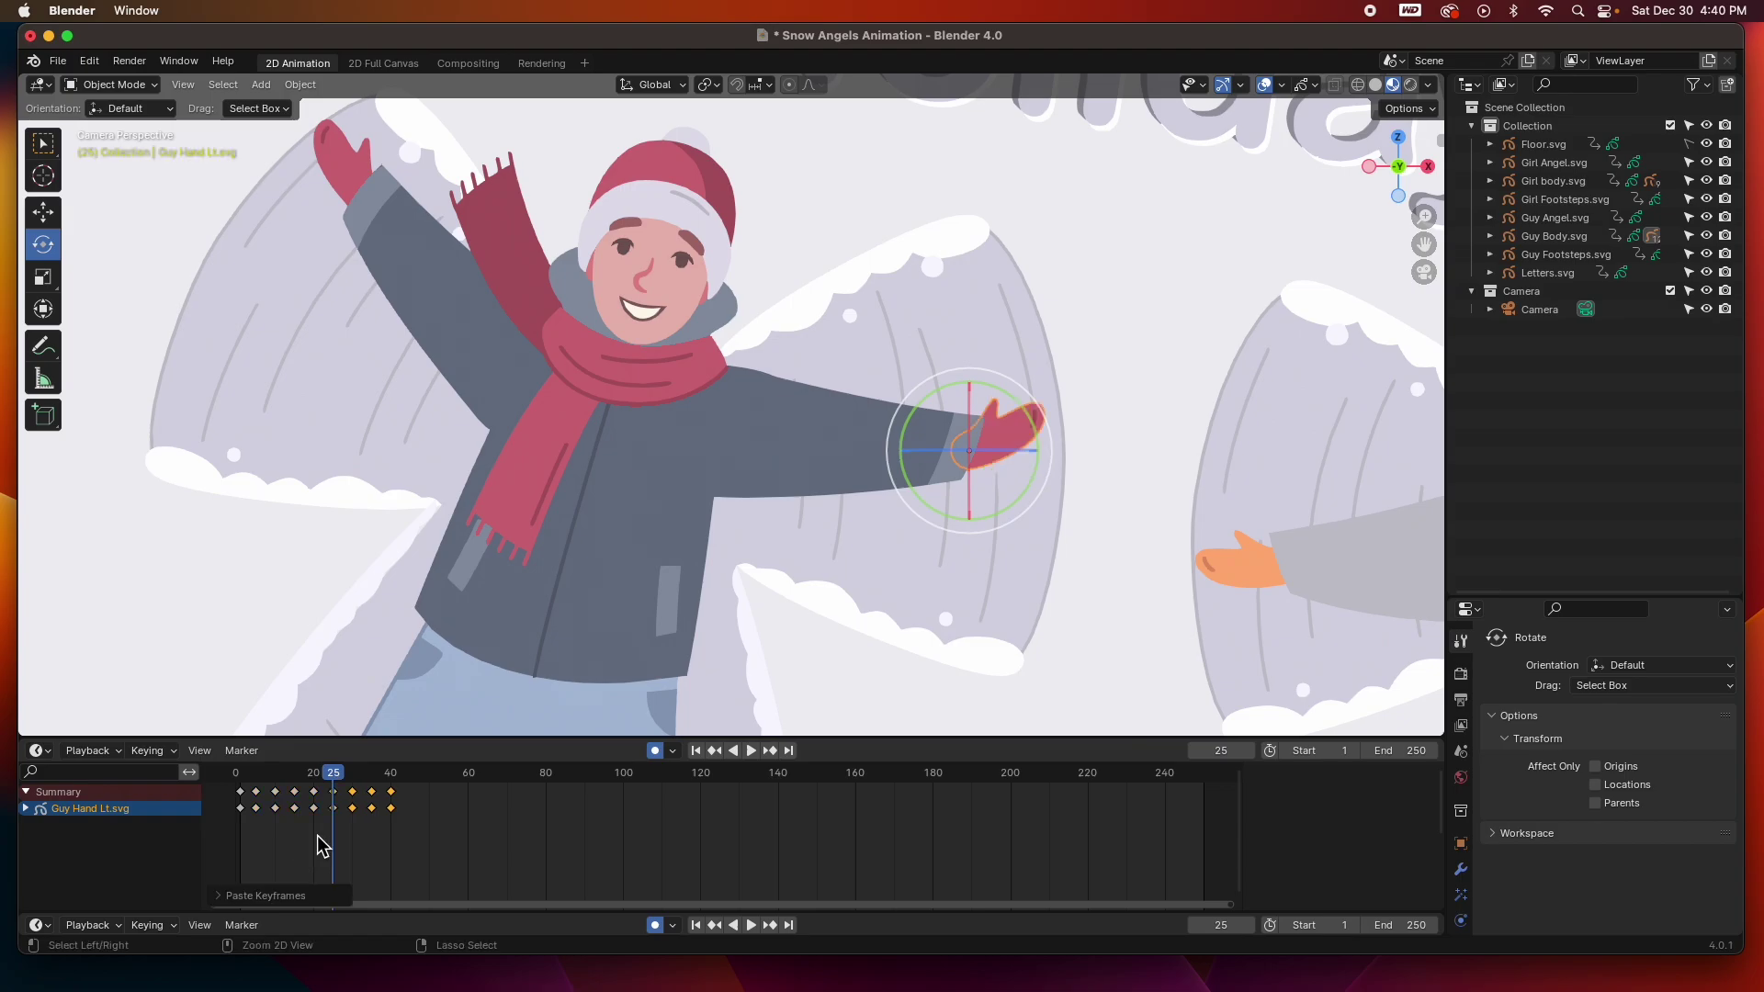
pyautogui.press('space')
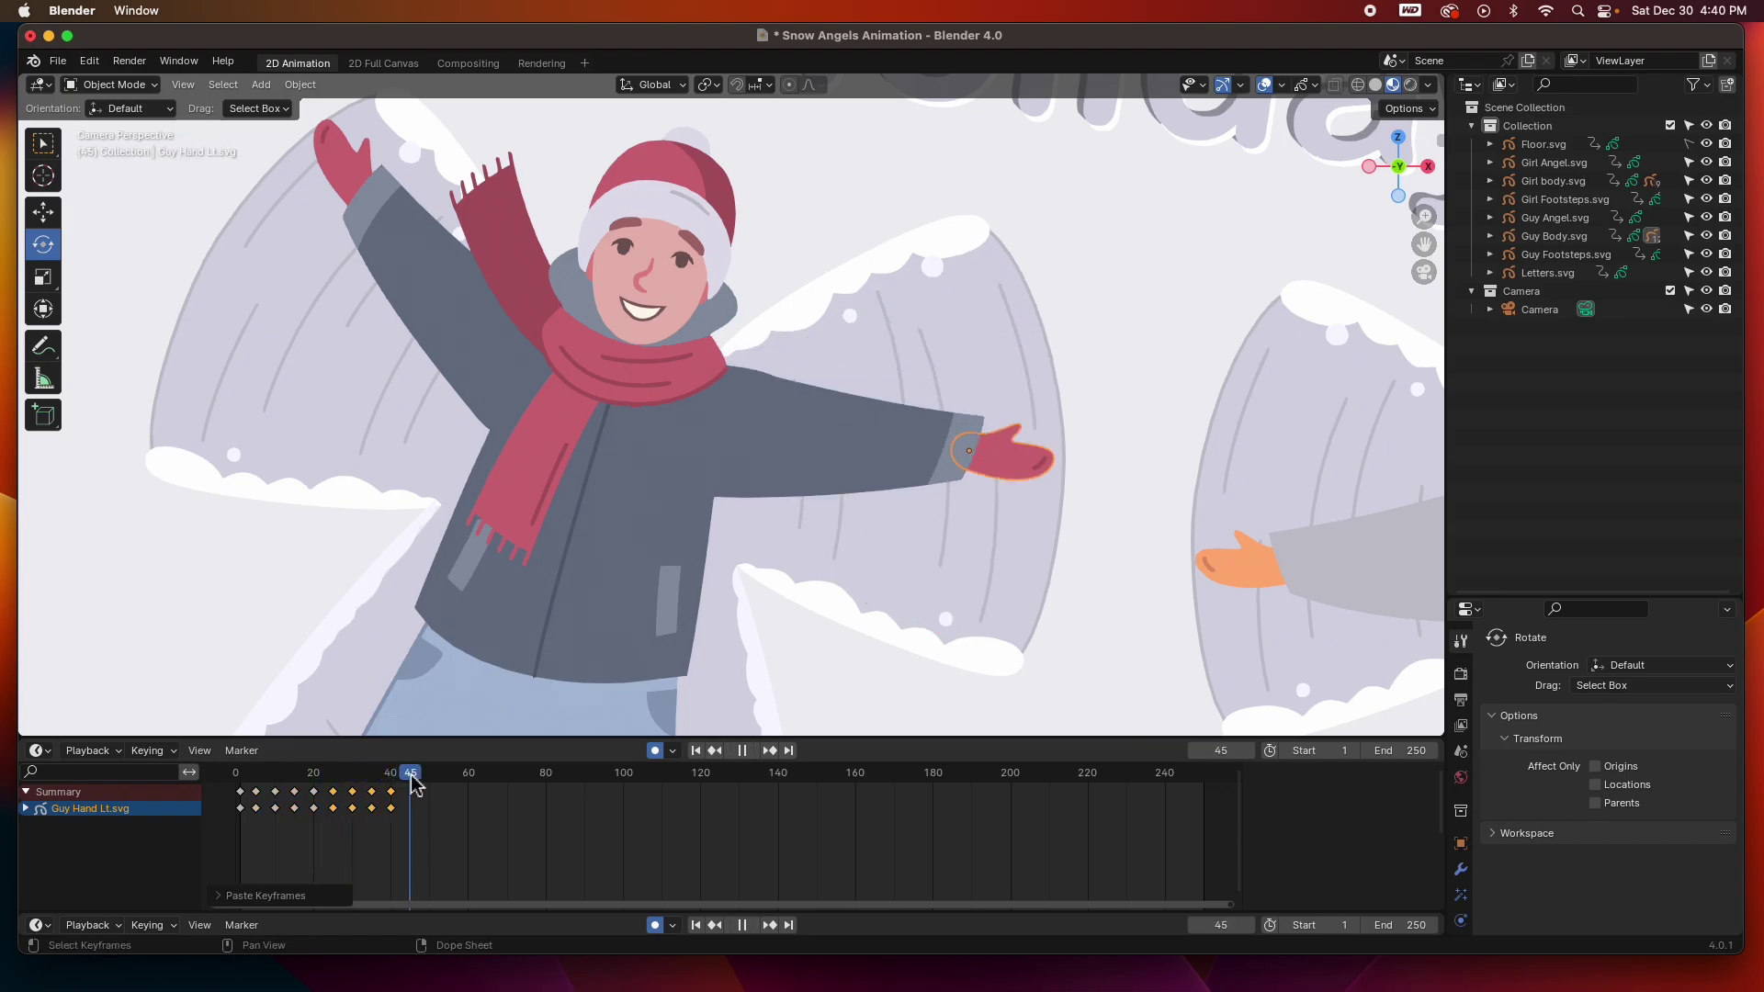
pyautogui.press('space')
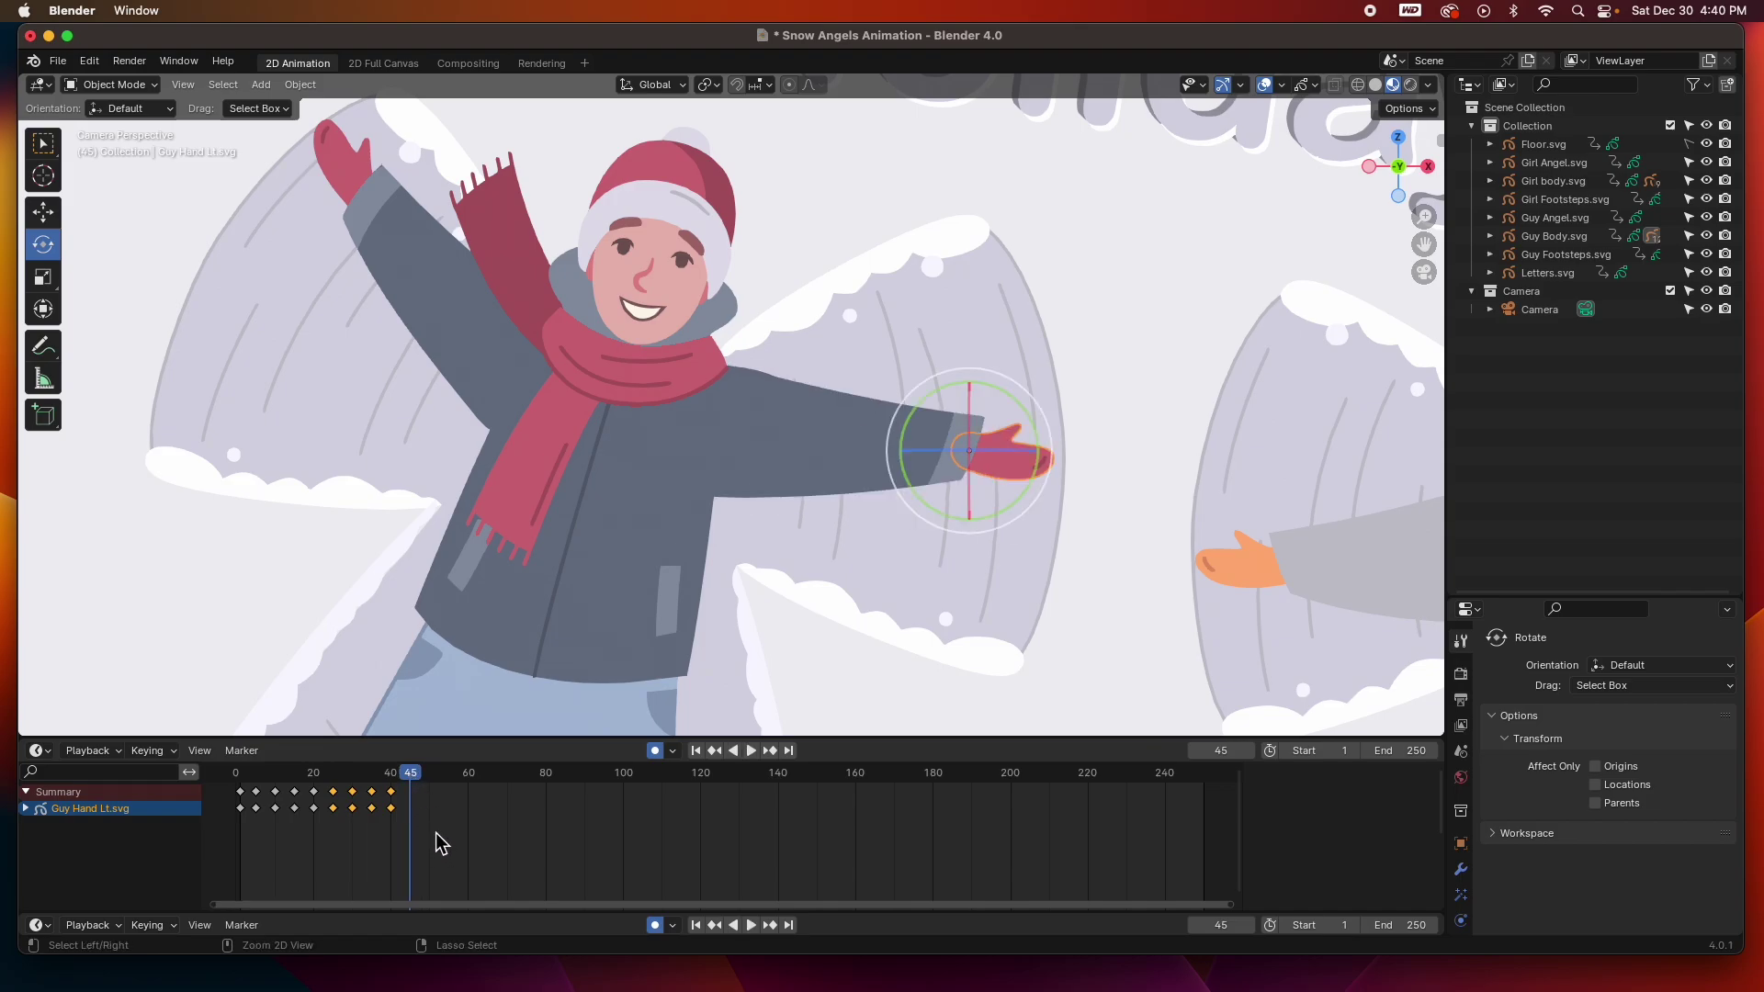
pyautogui.hotkey('ctrl', 'v')
# Play the left arm and hand animation from frame 1
pyautogui.moveTo(408, 769); pyautogui.dragTo(247, 777)
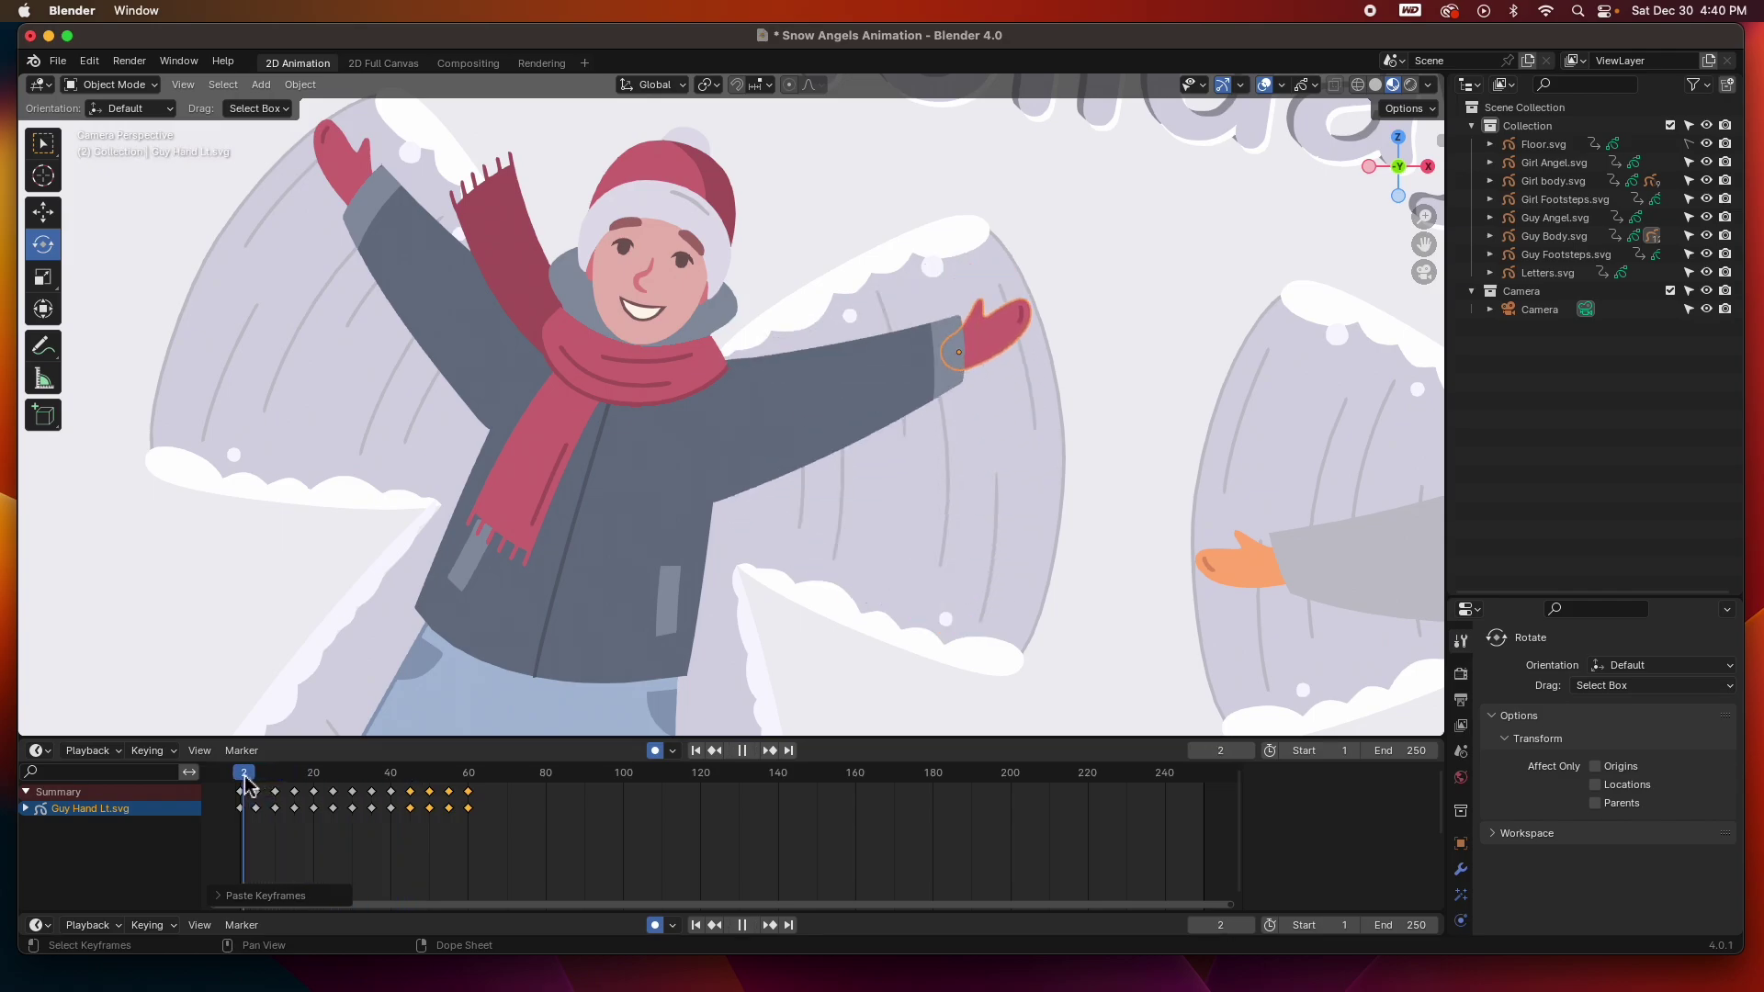
pyautogui.press('Escape')
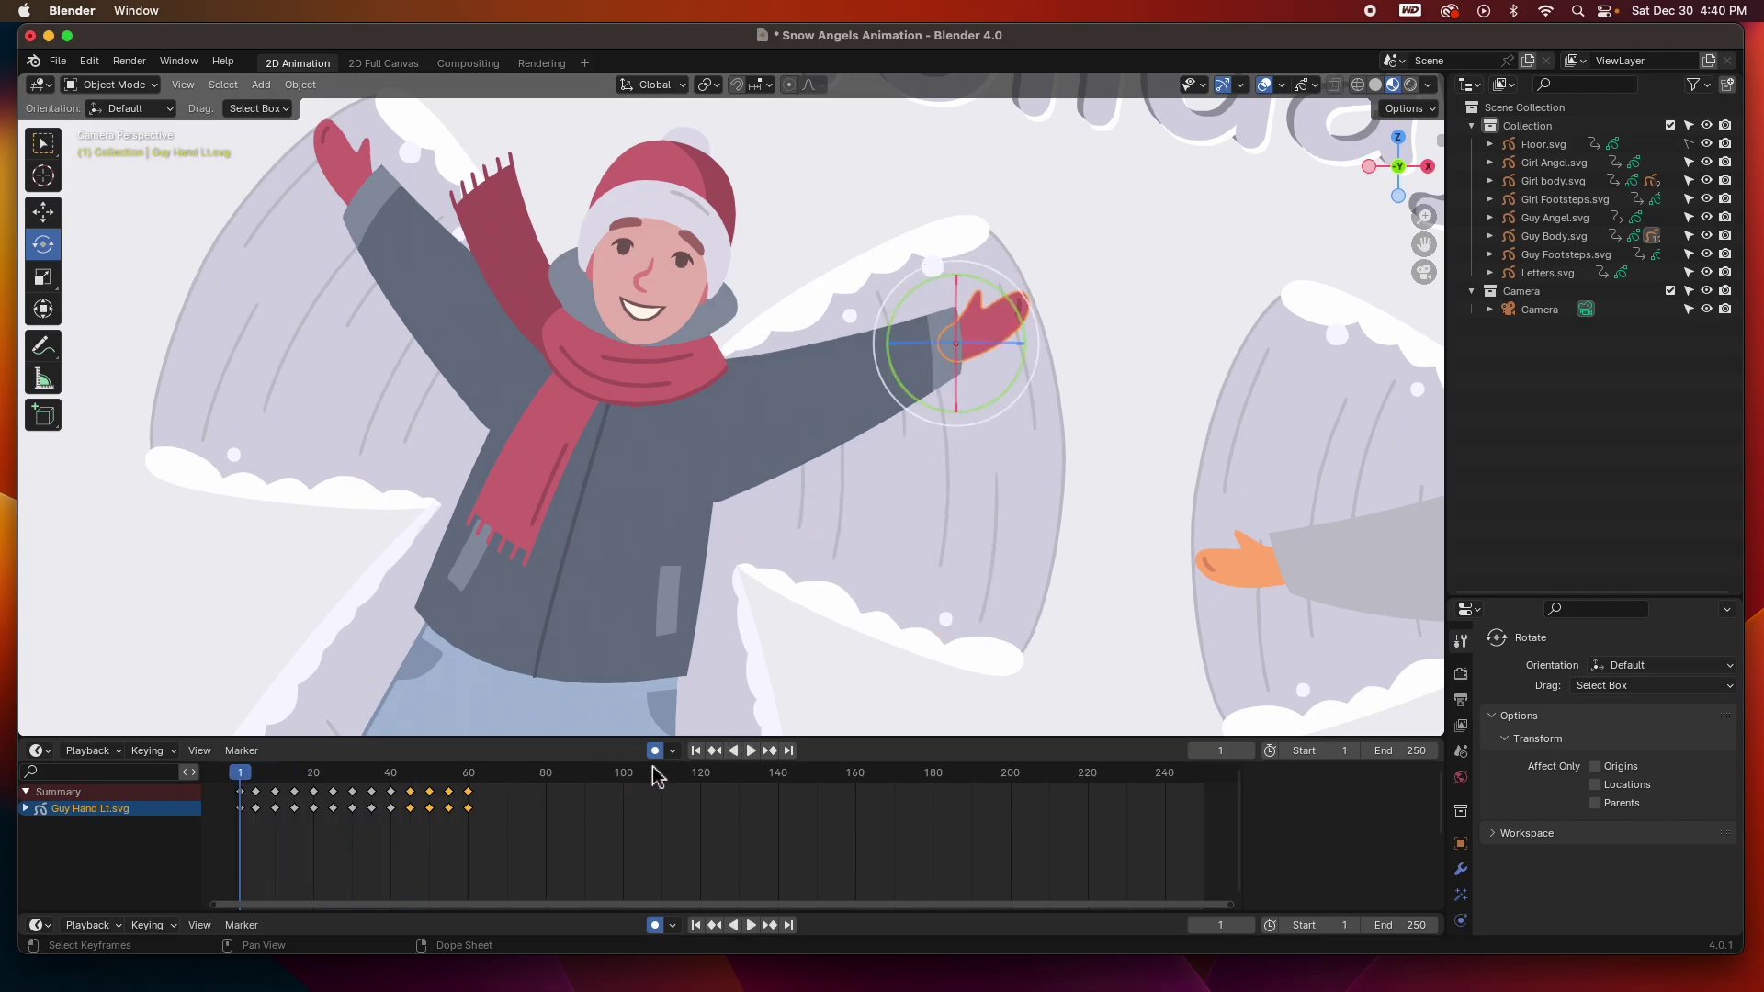
pyautogui.click(752, 752)
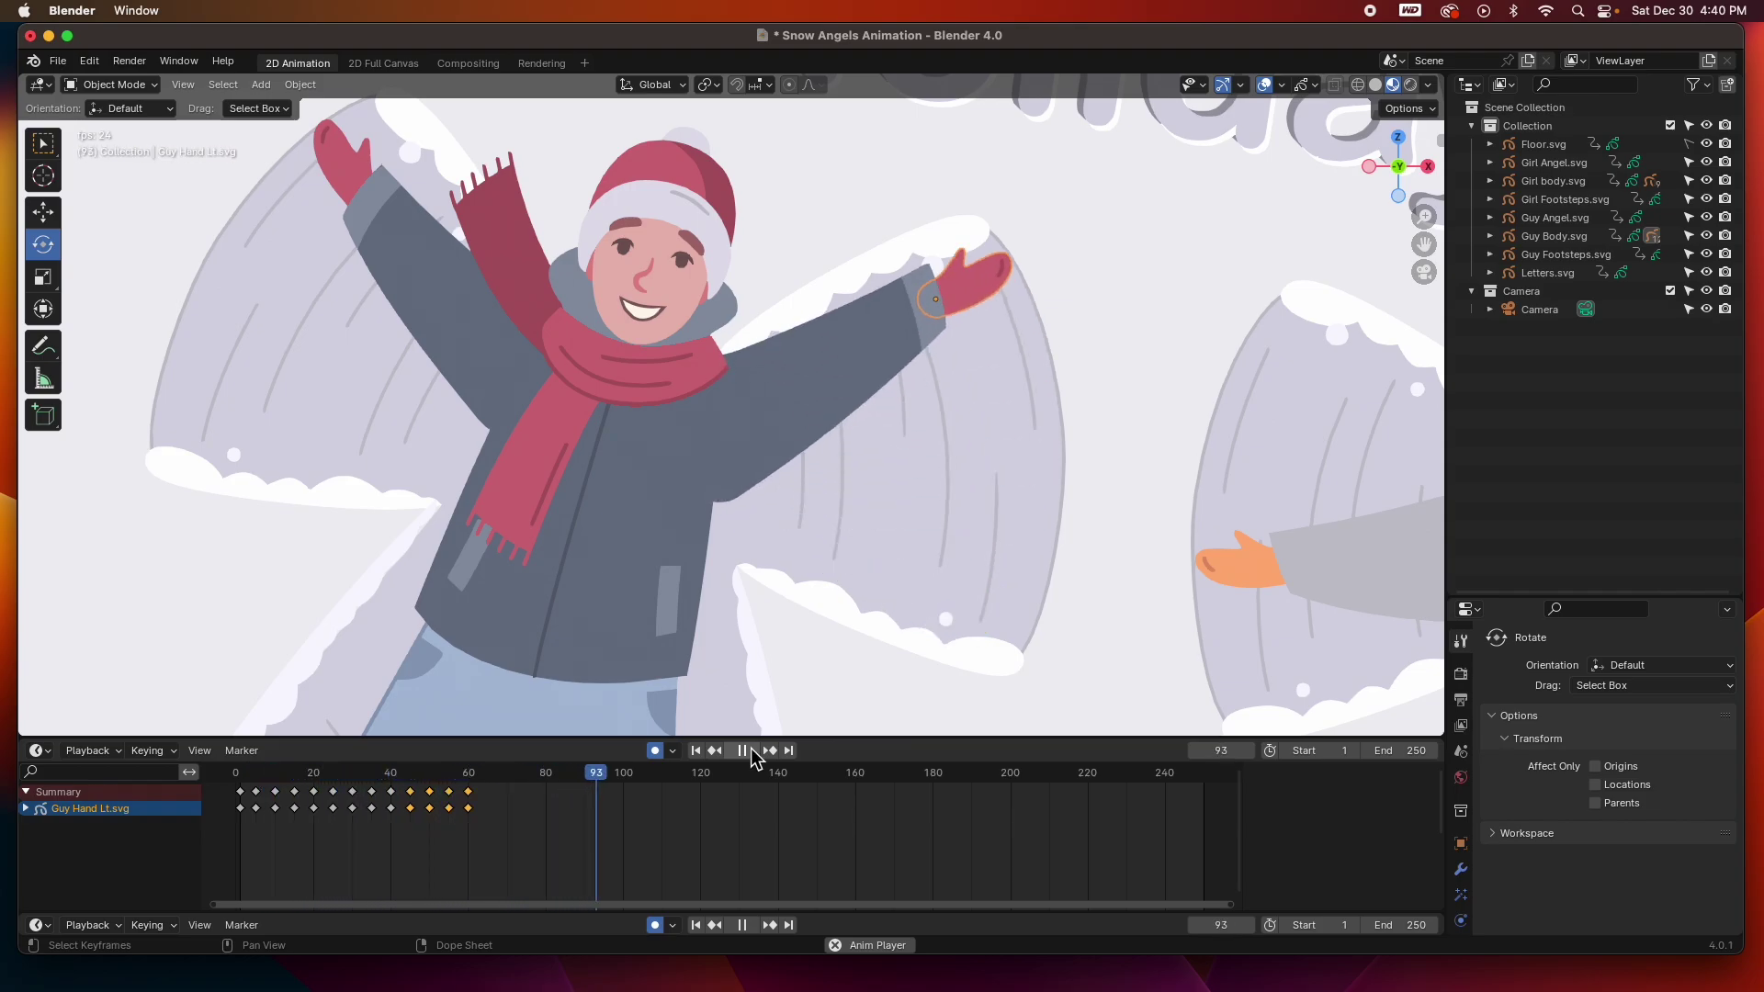
pyautogui.click(750, 752)
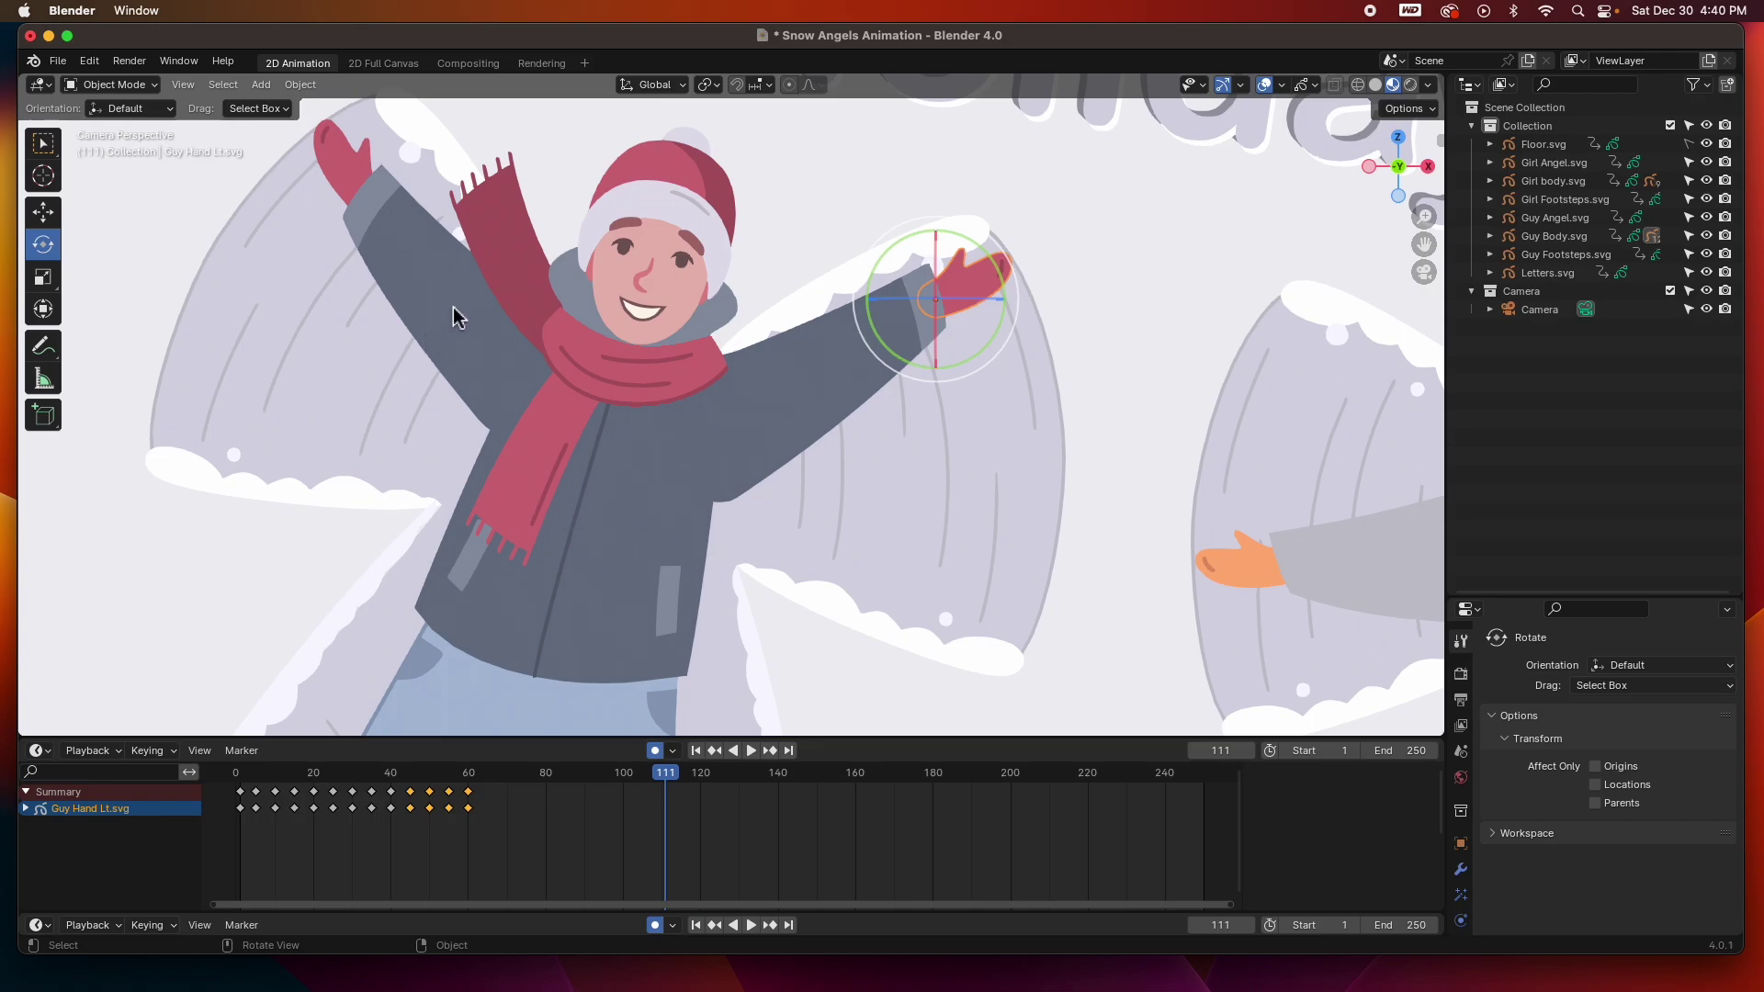
# Select the guy's right arm and keyframe it lowered at frame 10, raised at frame 20 and lowered again at frame 30
pyautogui.click(453, 317)
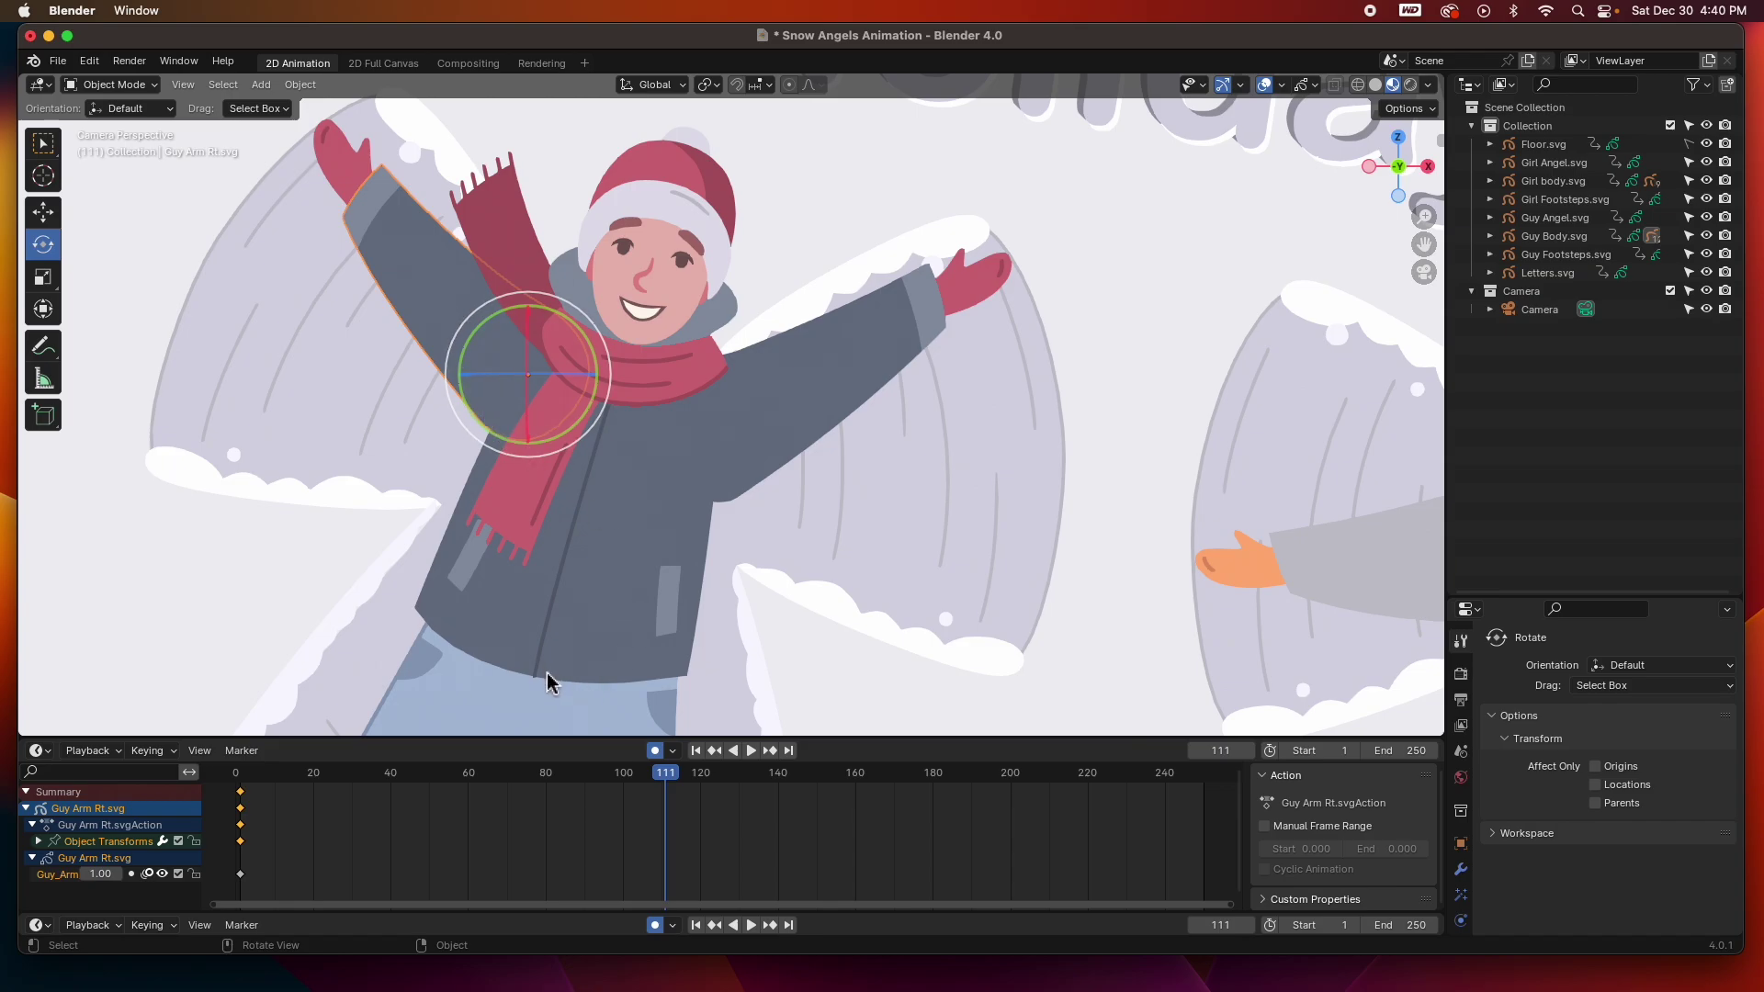
pyautogui.moveTo(666, 780); pyautogui.dragTo(280, 796)
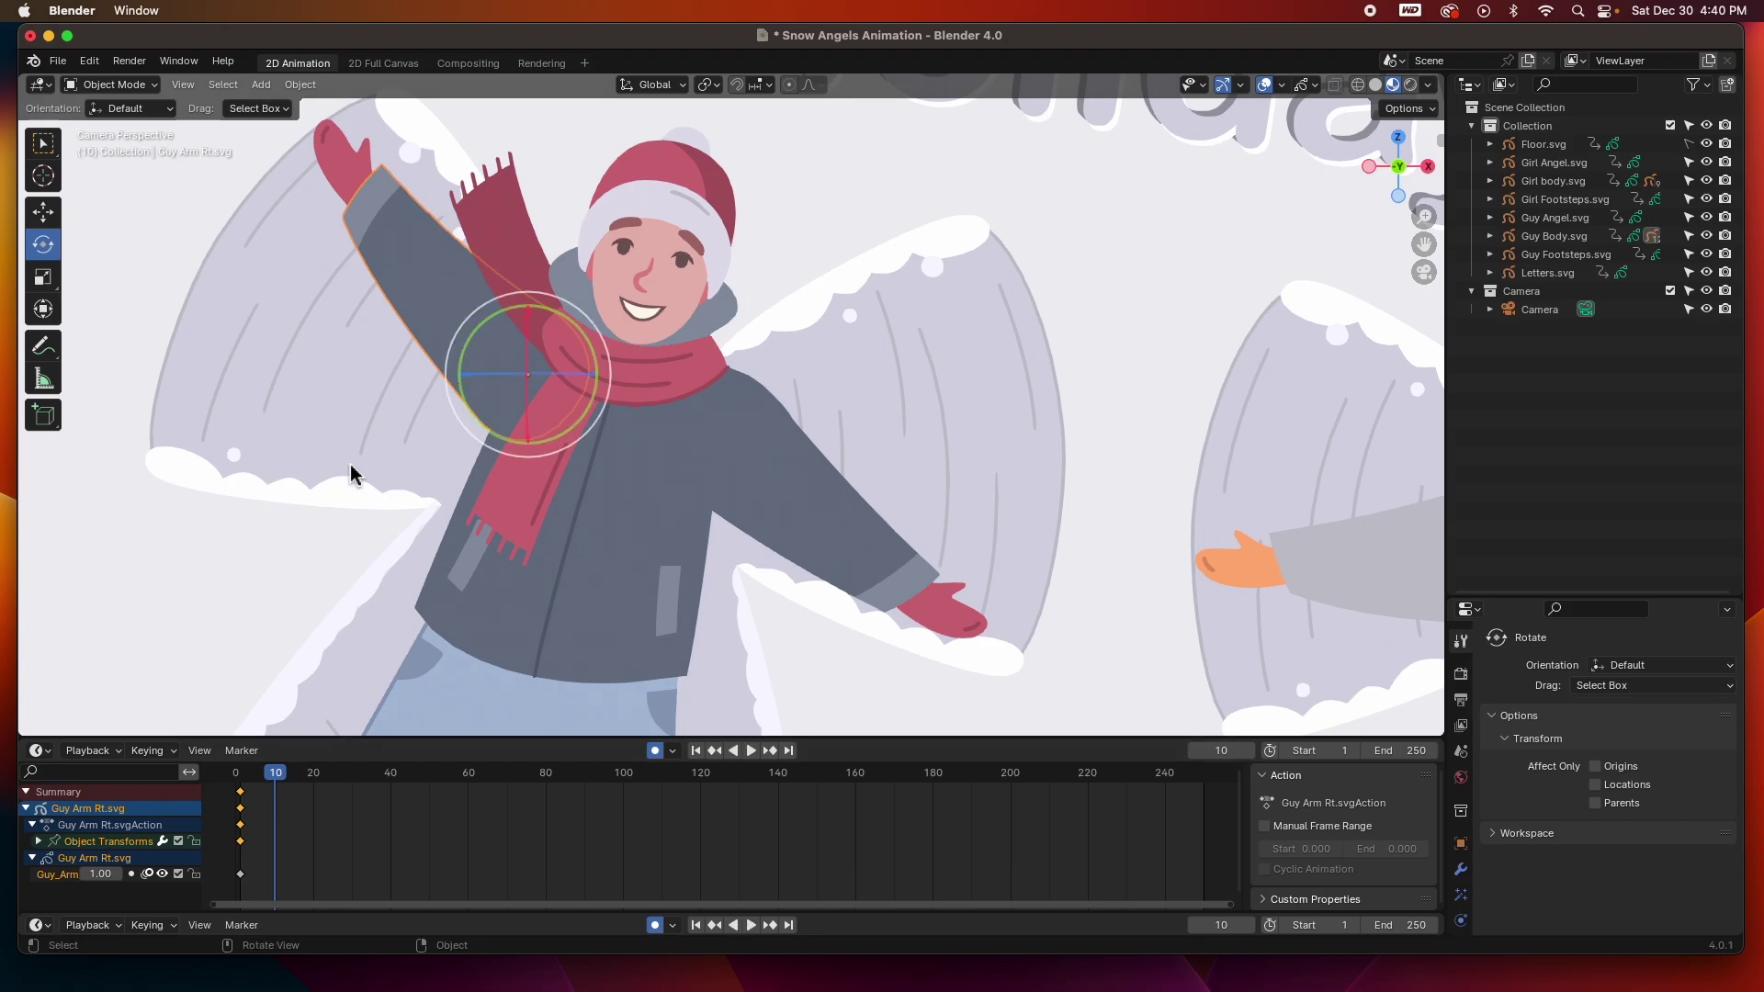
pyautogui.moveTo(478, 347); pyautogui.dragTo(416, 429)
pyautogui.click(315, 773)
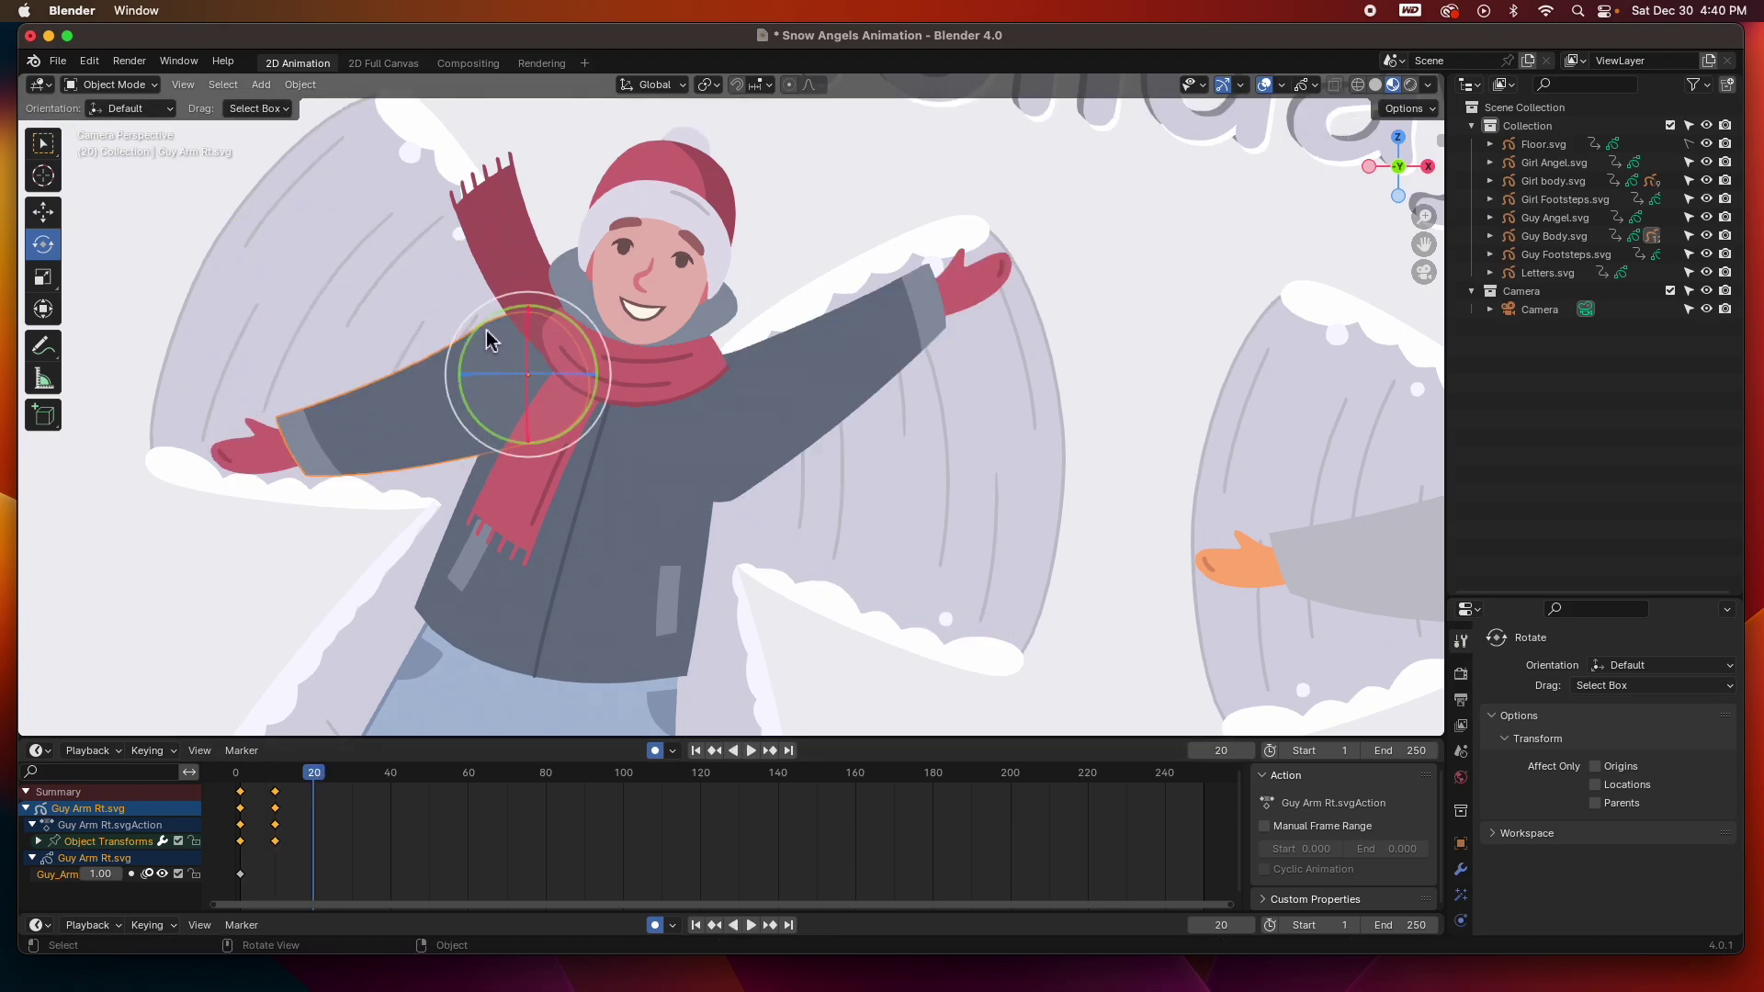
pyautogui.moveTo(489, 340); pyautogui.dragTo(625, 225)
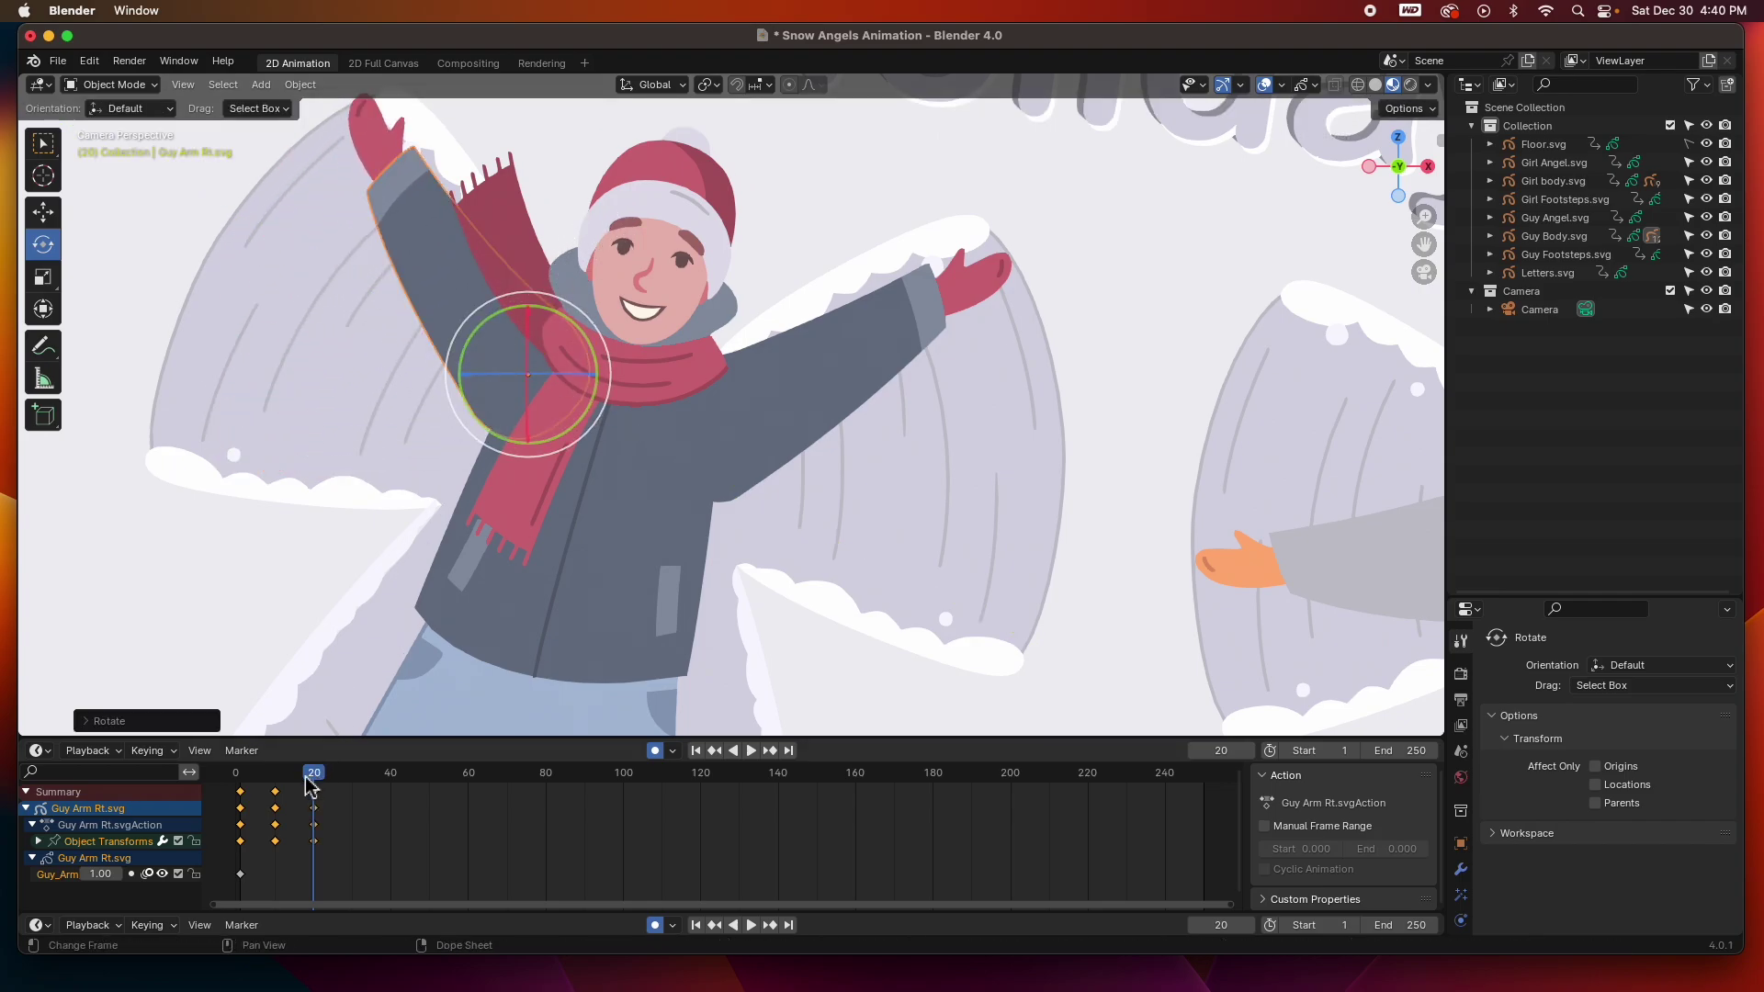
pyautogui.press('space')
pyautogui.press('space')
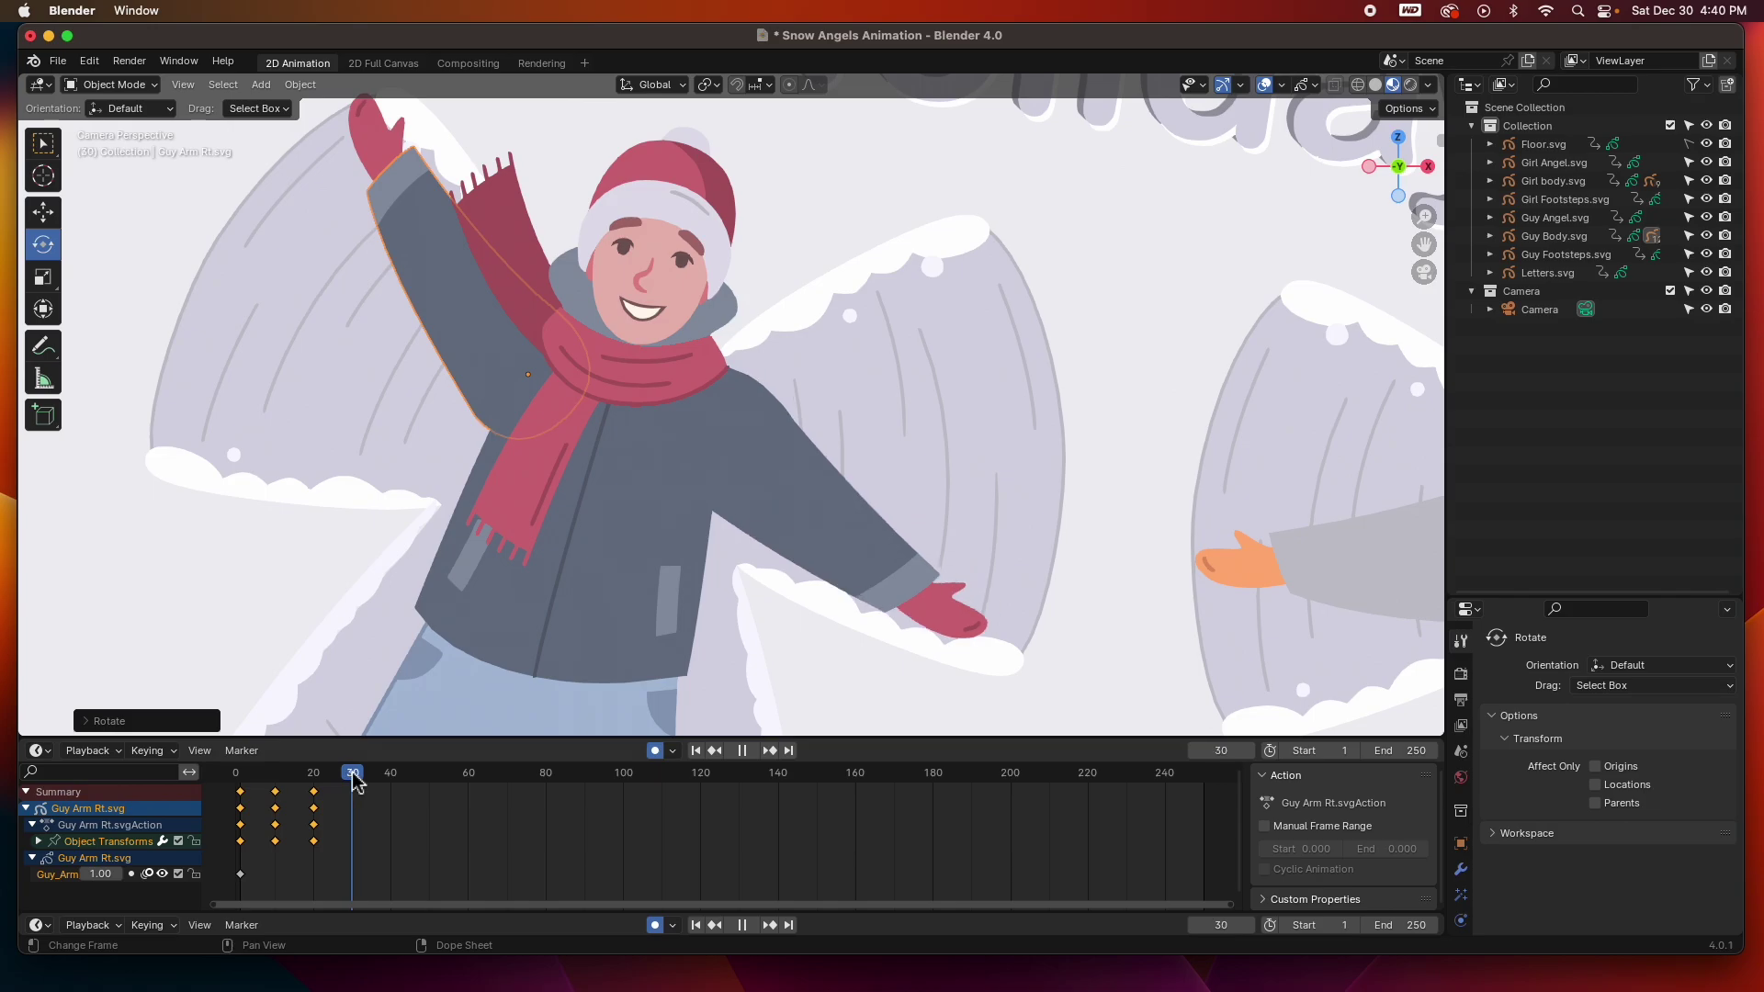
pyautogui.moveTo(472, 382); pyautogui.dragTo(404, 468)
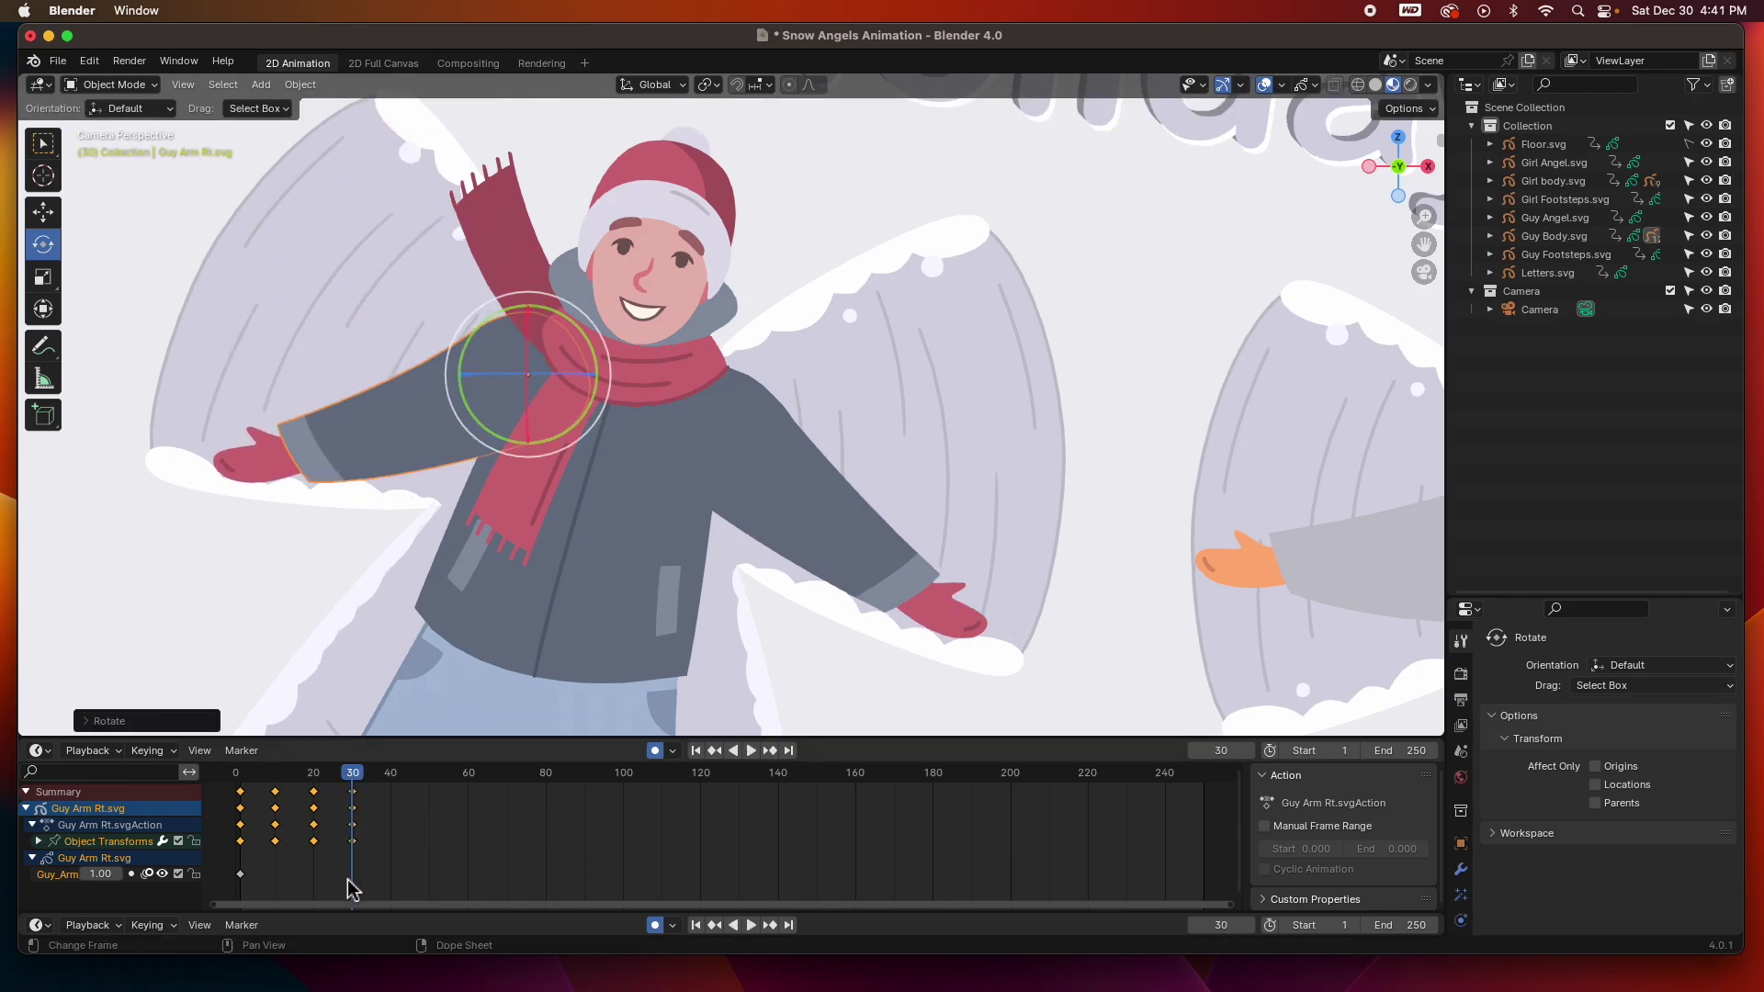
# Copy the right arm's keyframes at frames 20 and 30 and paste the pair at frames 40, 60 and 81
pyautogui.moveTo(370, 880); pyautogui.dragTo(292, 778)
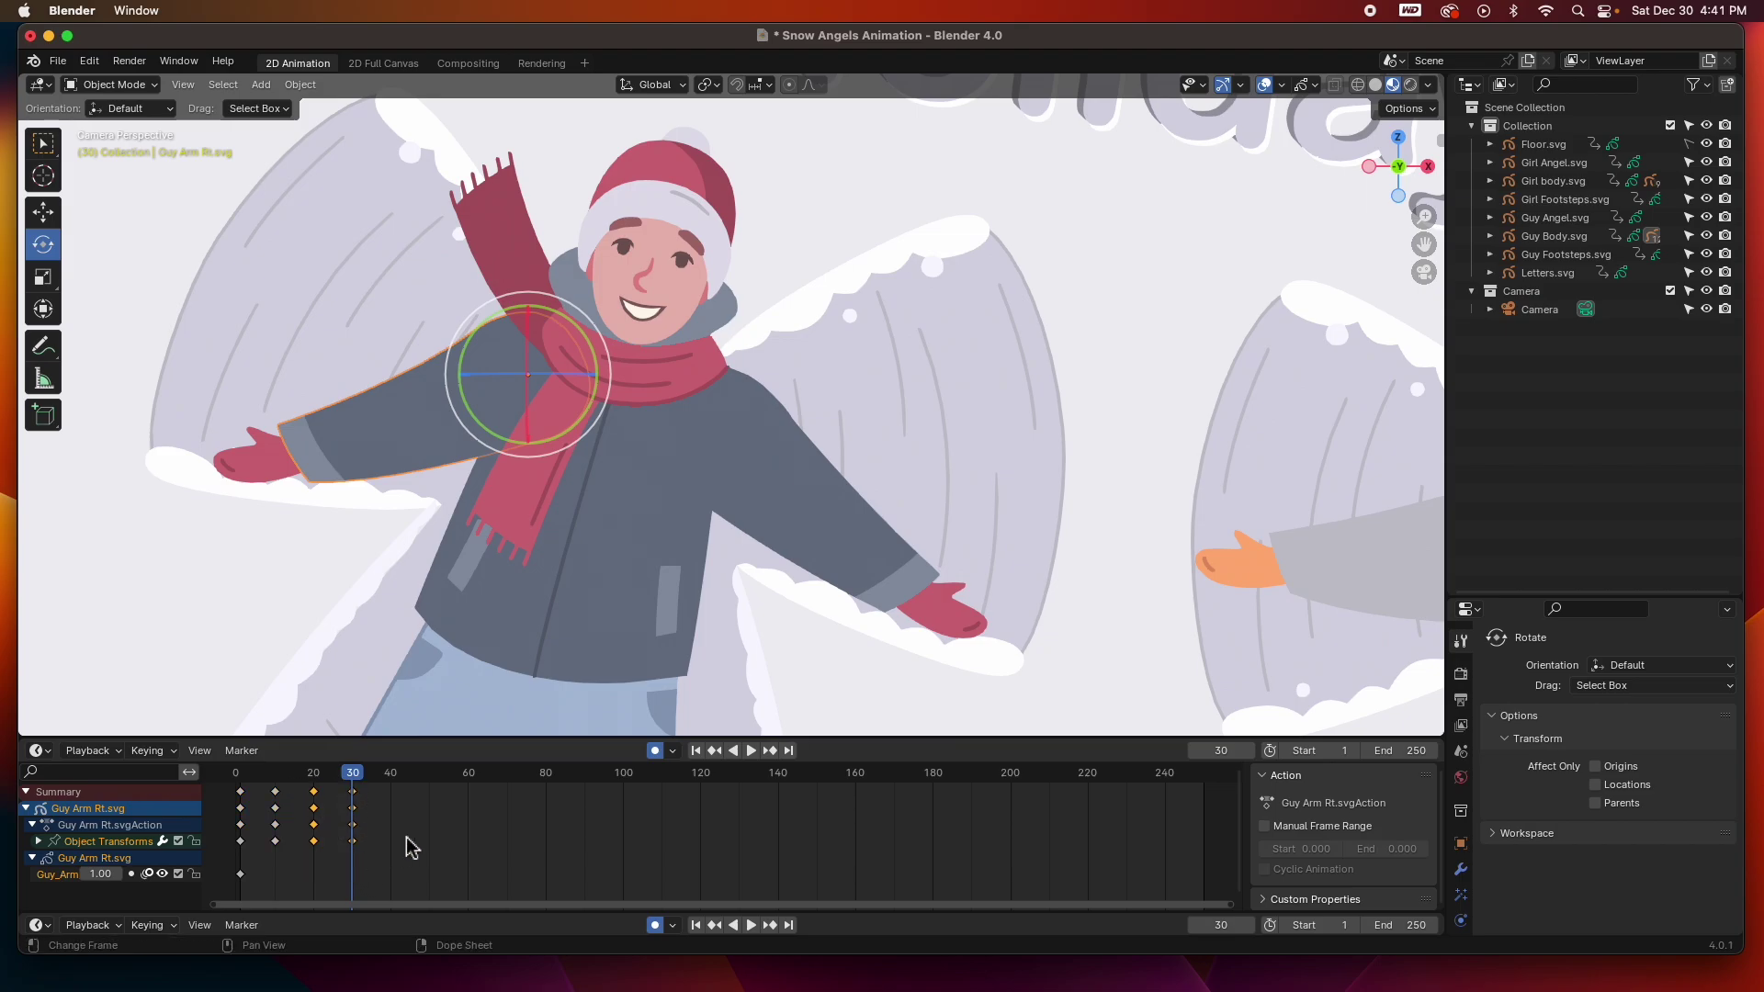
pyautogui.click(392, 778)
pyautogui.hotkey('ctrl', 'v')
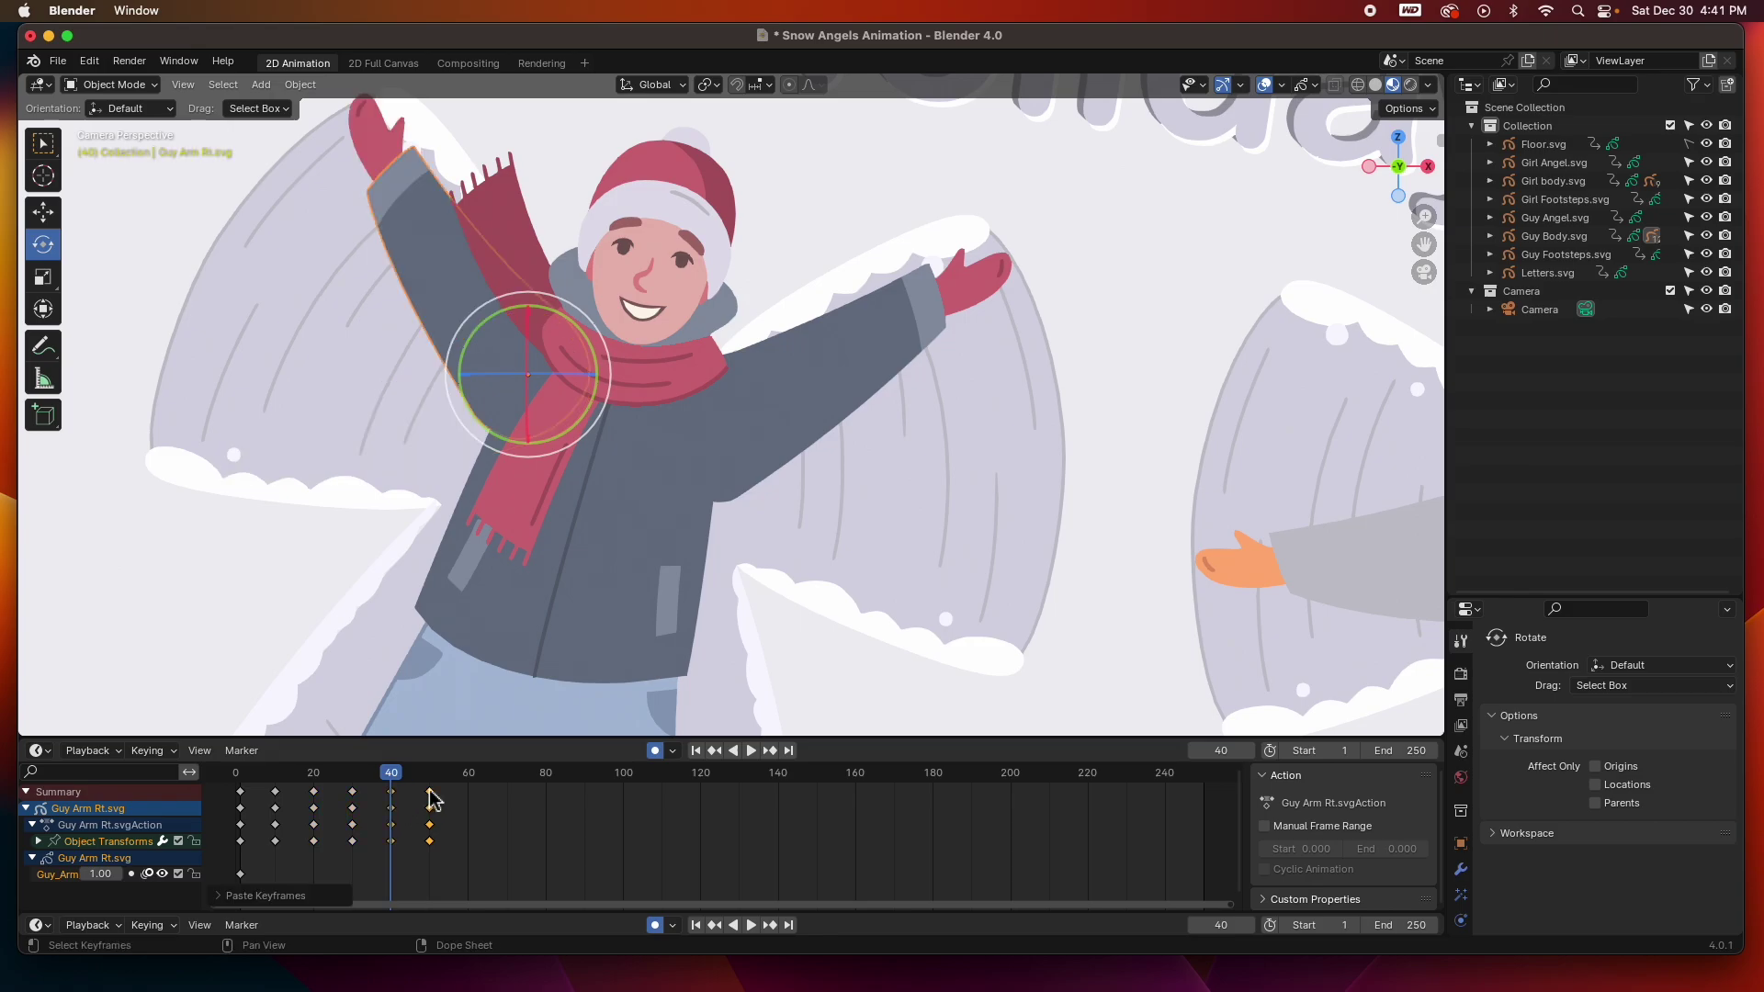
pyautogui.click(469, 777)
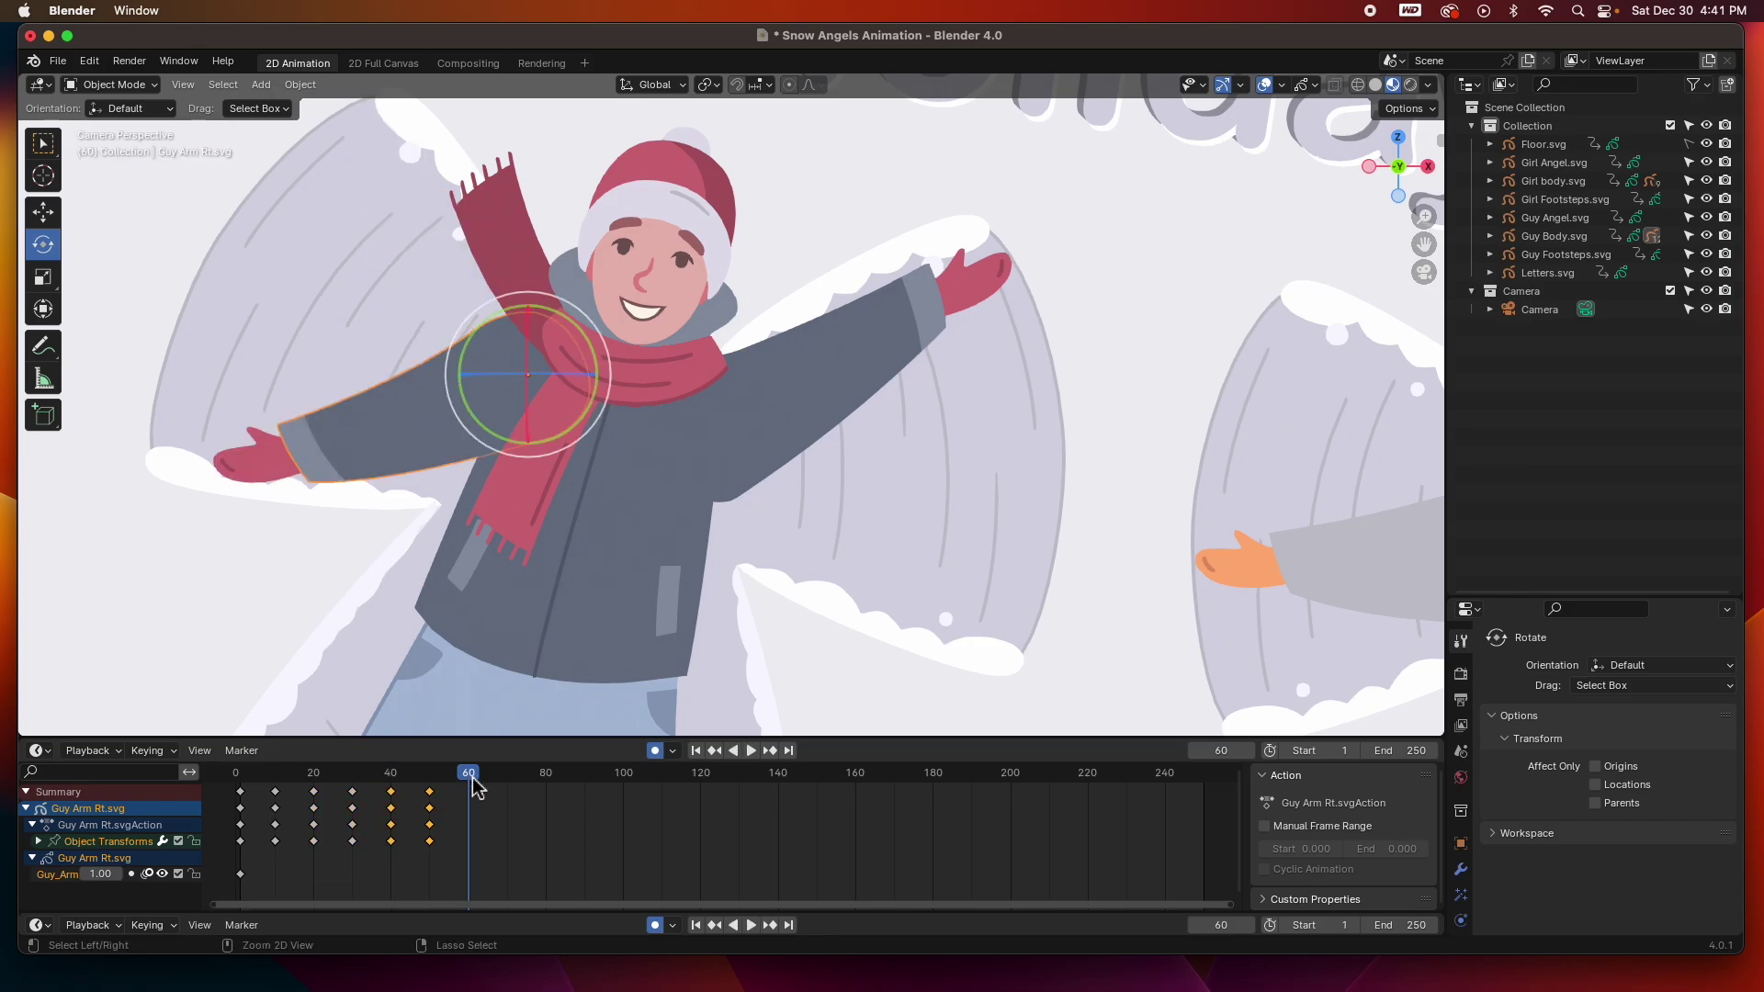
pyautogui.hotkey('ctrl', 'v')
pyautogui.click(549, 777)
pyautogui.hotkey('ctrl', 'v')
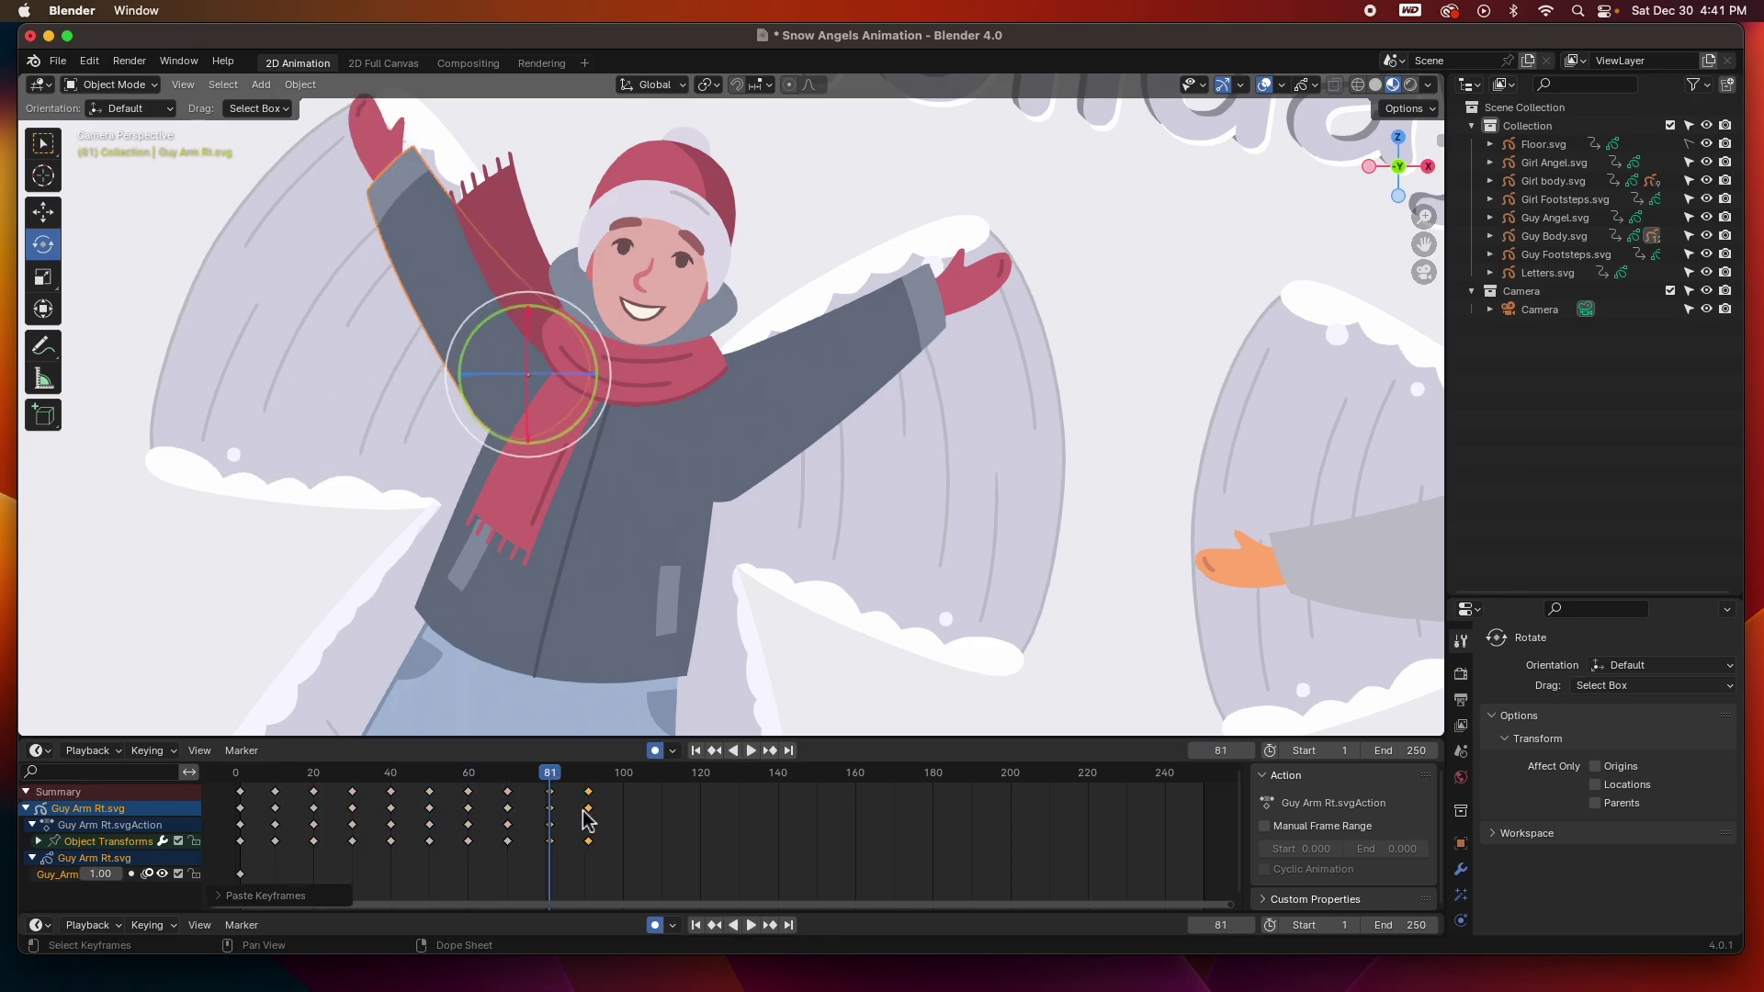
# Play the animation from frame 1 to check both arms waving
pyautogui.moveTo(523, 775); pyautogui.dragTo(243, 778)
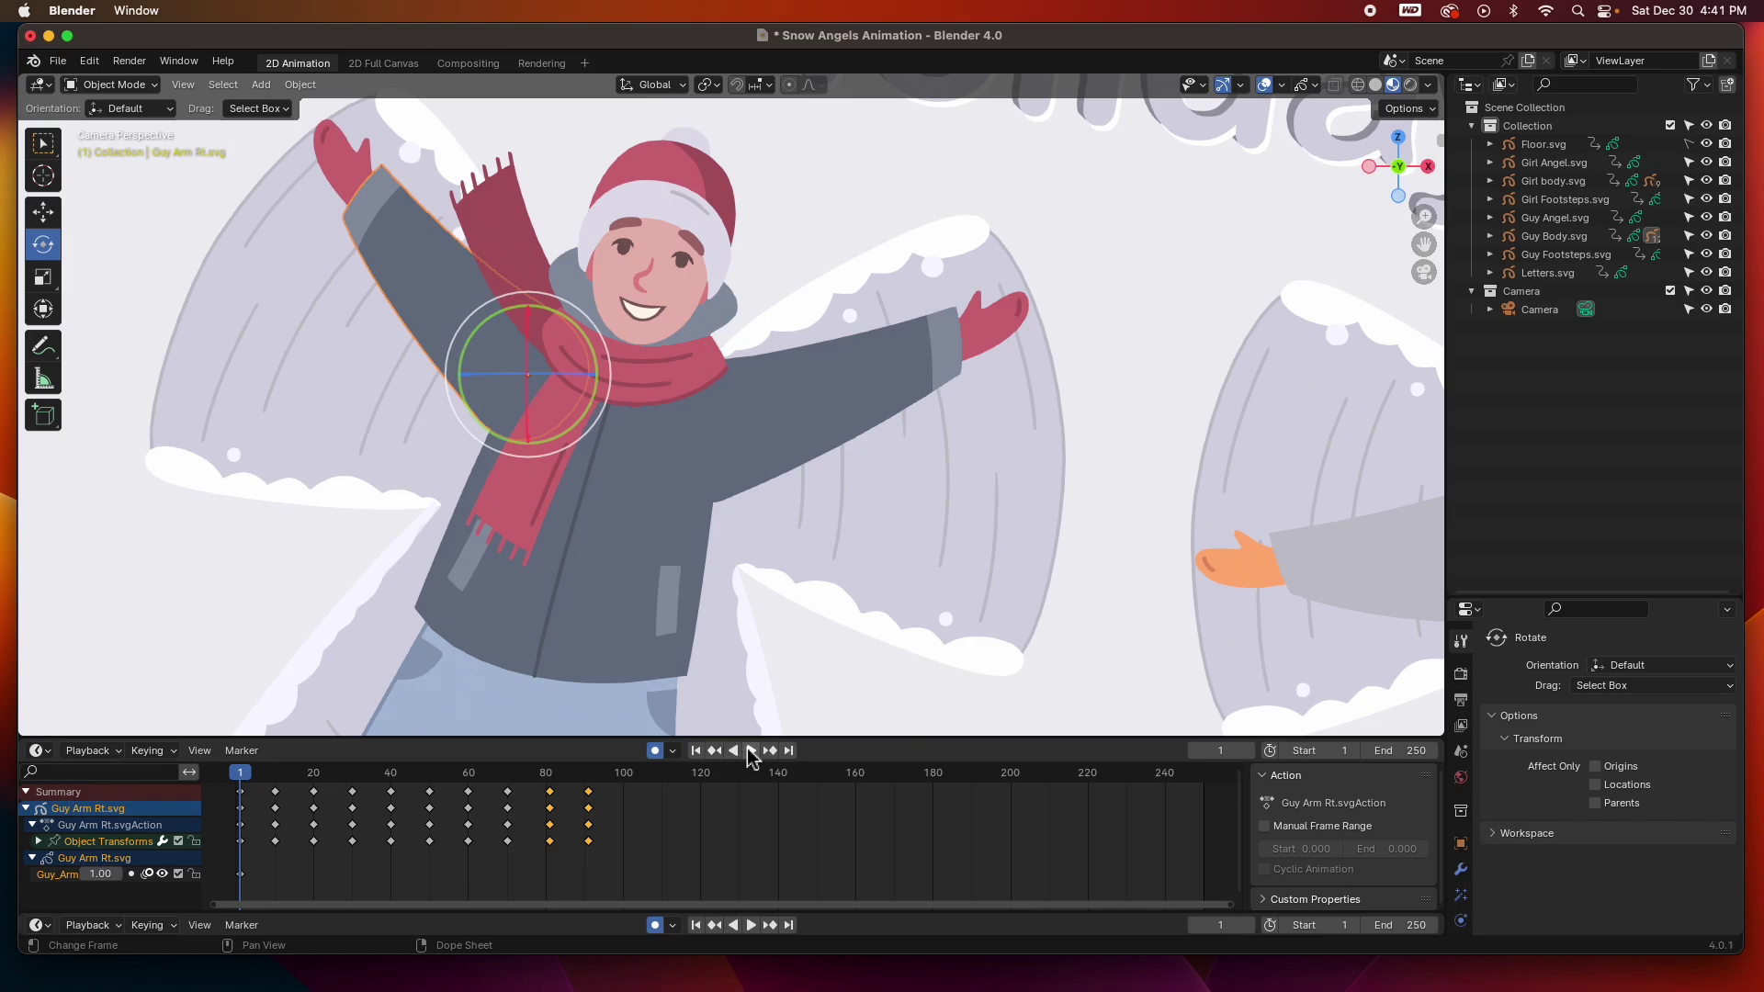
pyautogui.click(744, 751)
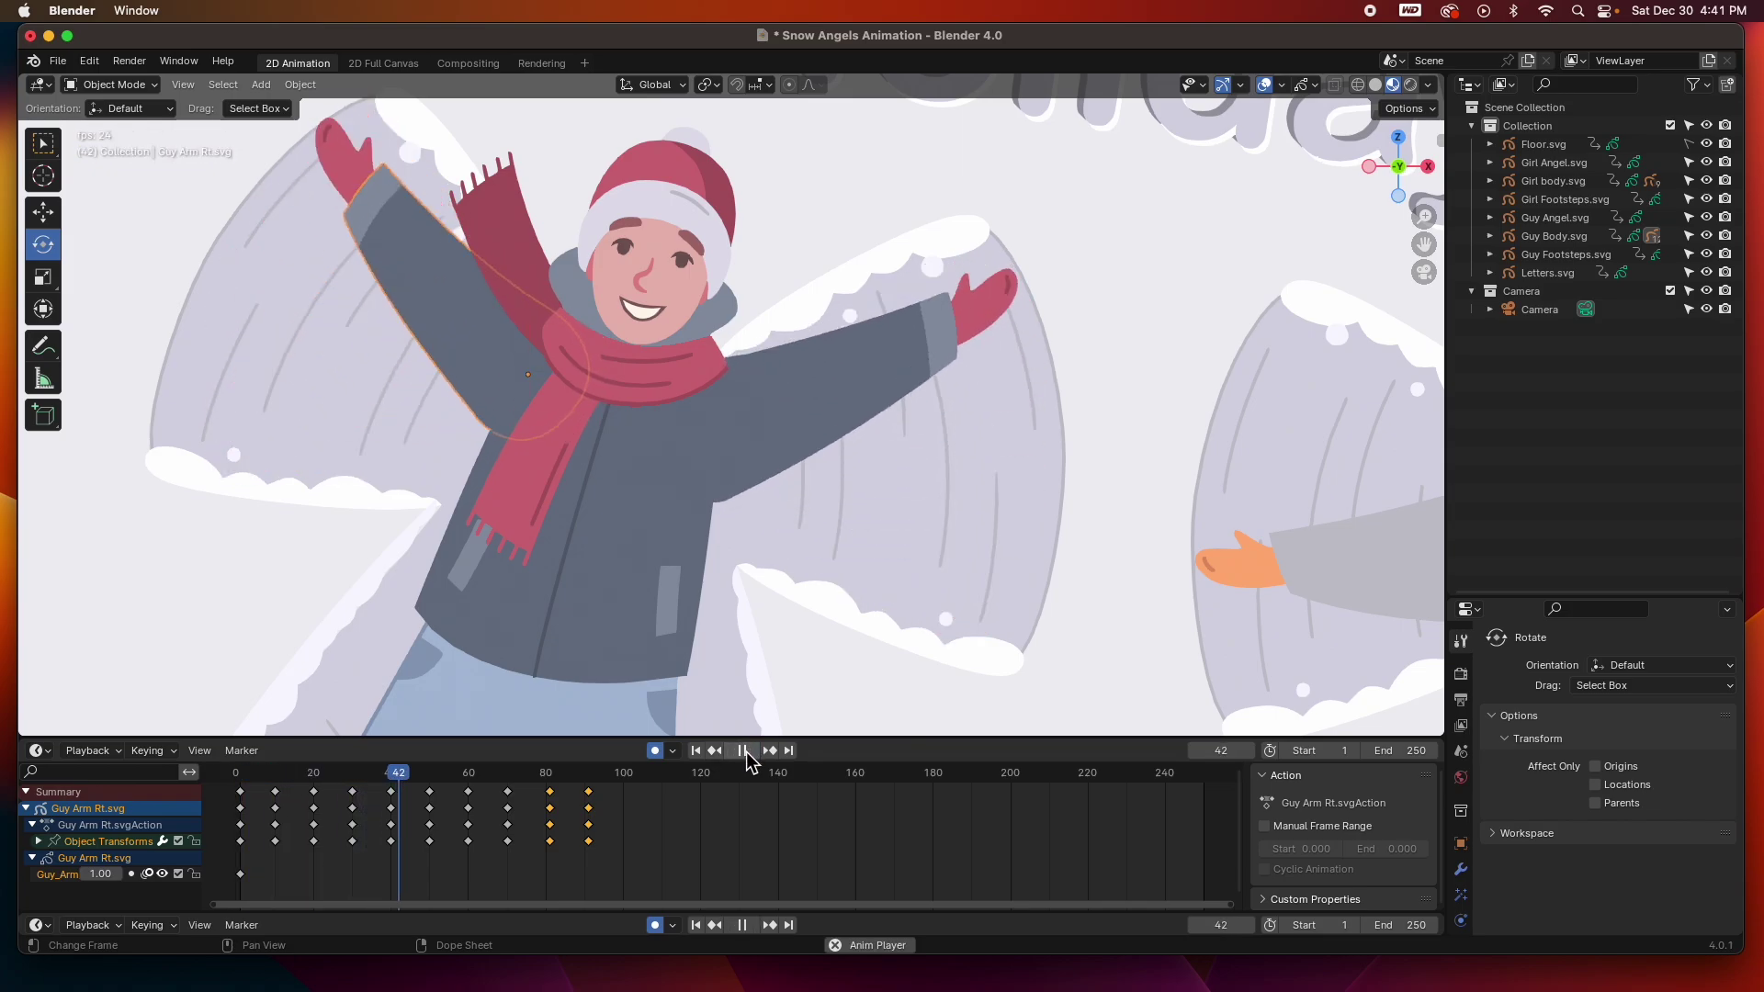
pyautogui.click(744, 752)
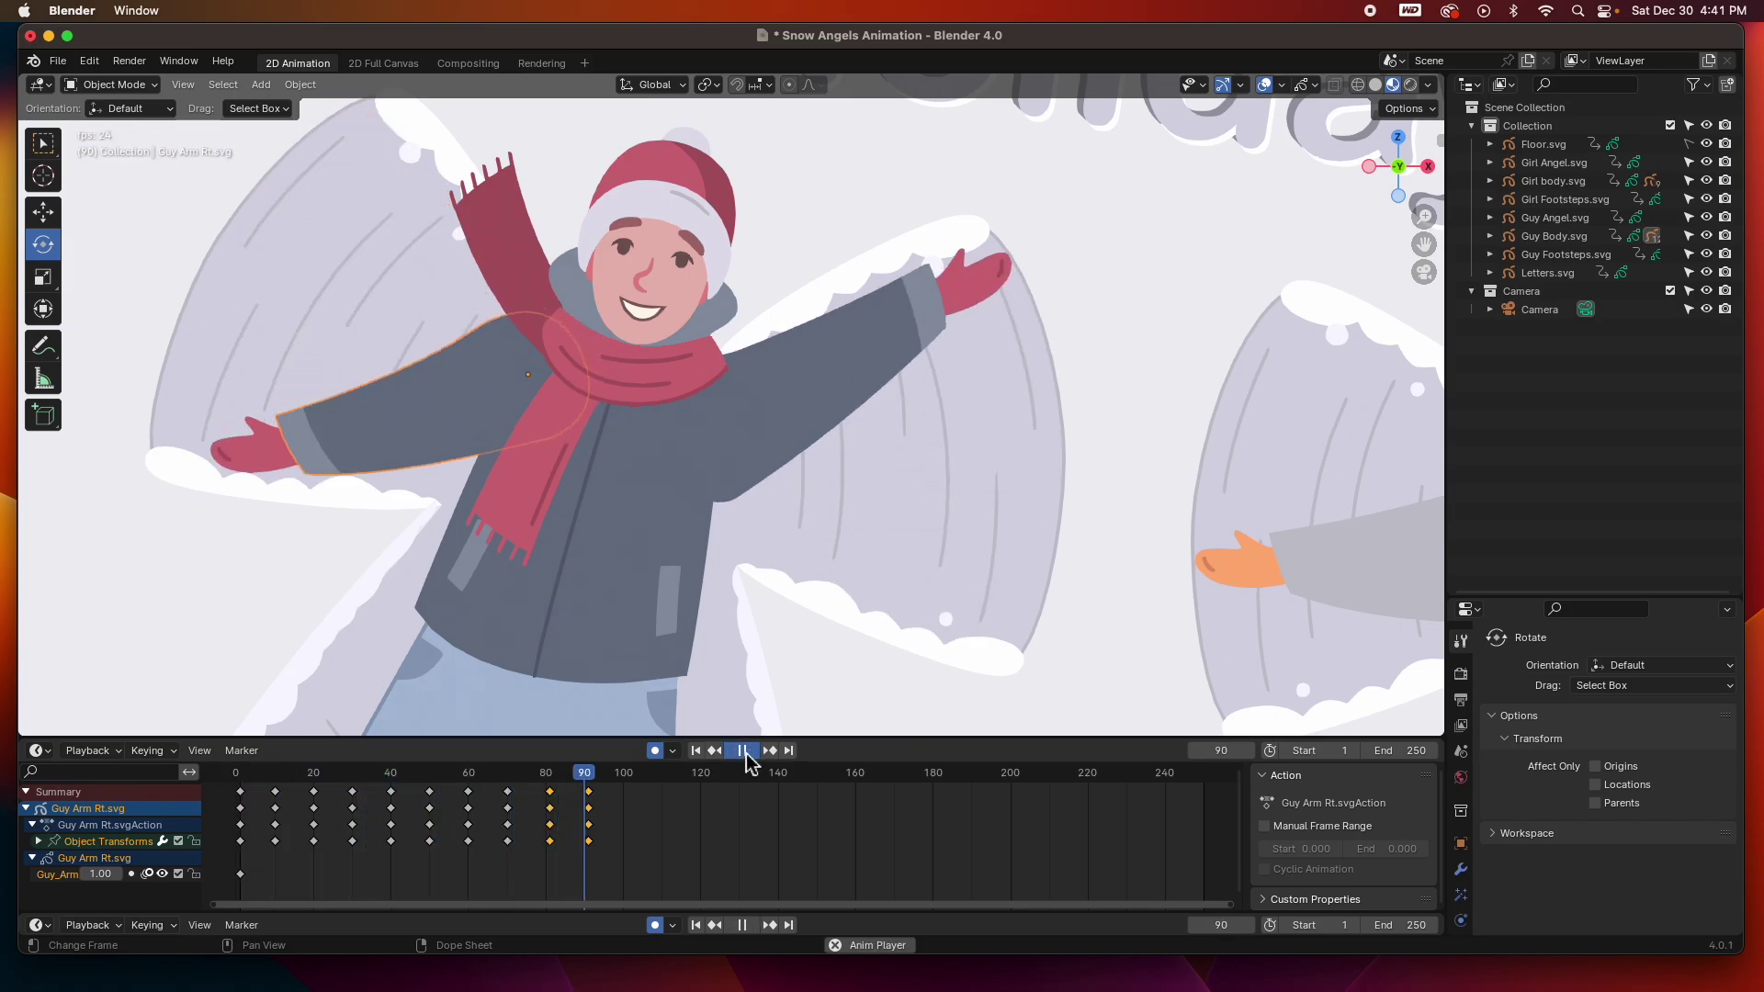
# Select the guy's right hand and keyframe it rotated upward about 32° at frame 5 and rotated downward at frame 10
pyautogui.click(260, 467)
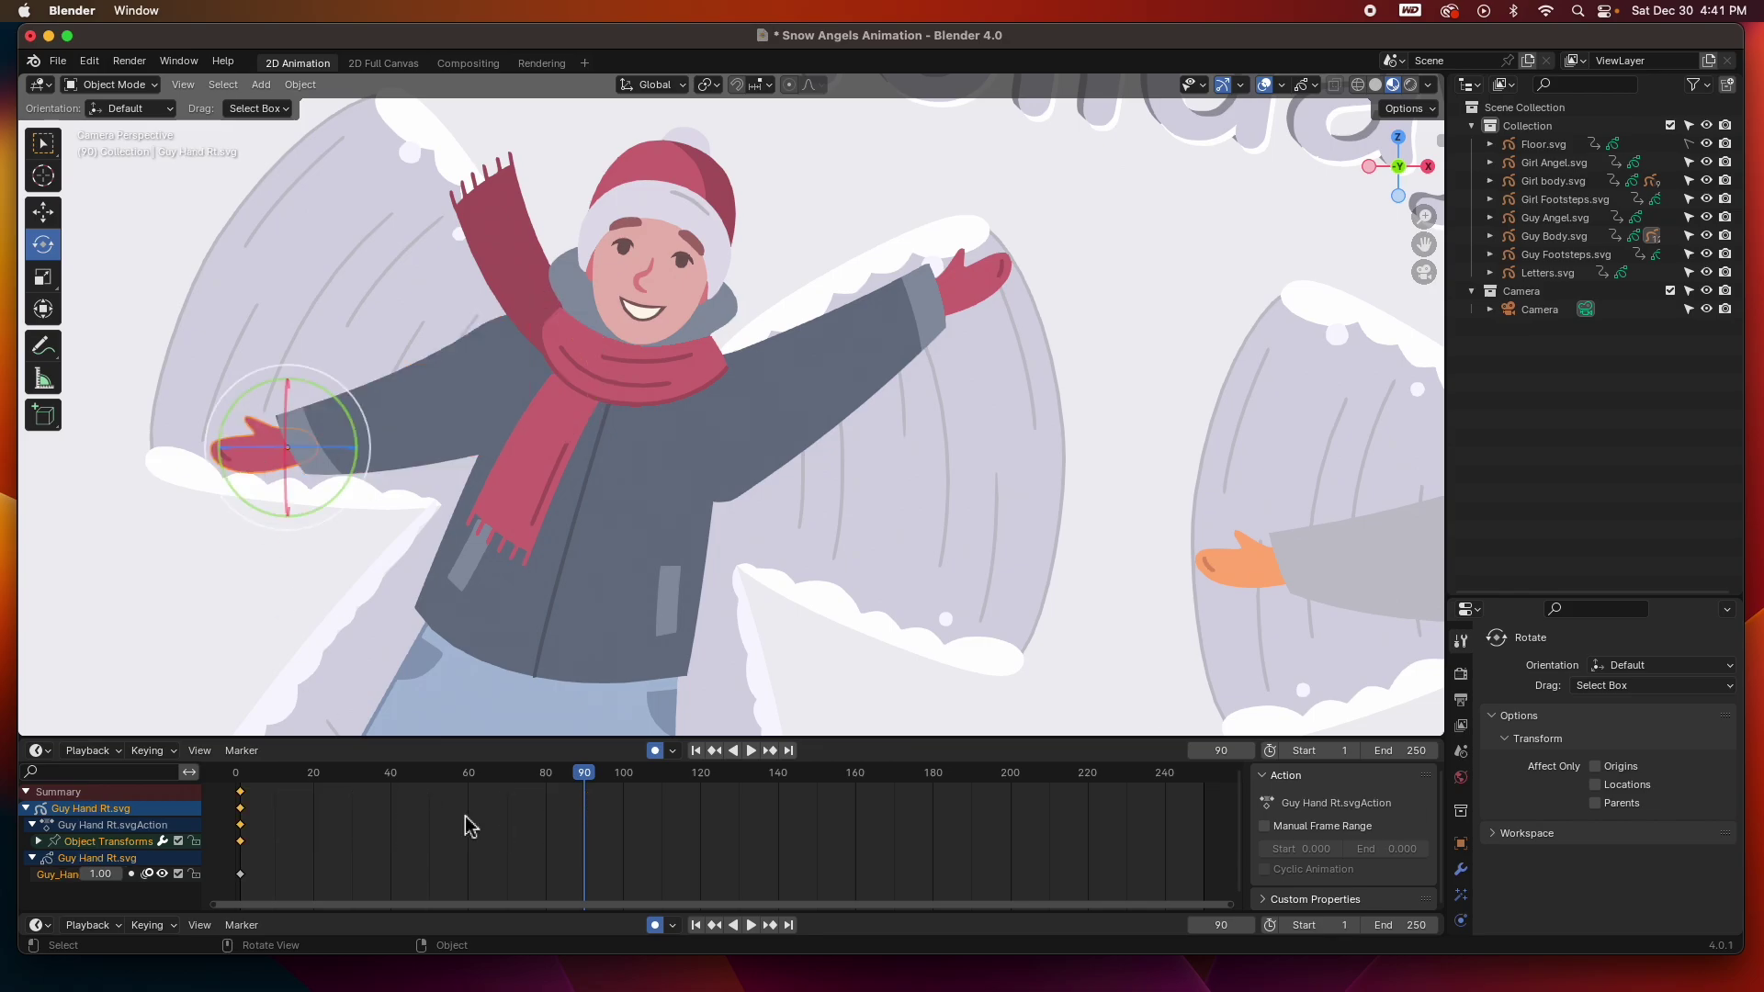
pyautogui.moveTo(430, 772); pyautogui.dragTo(264, 781)
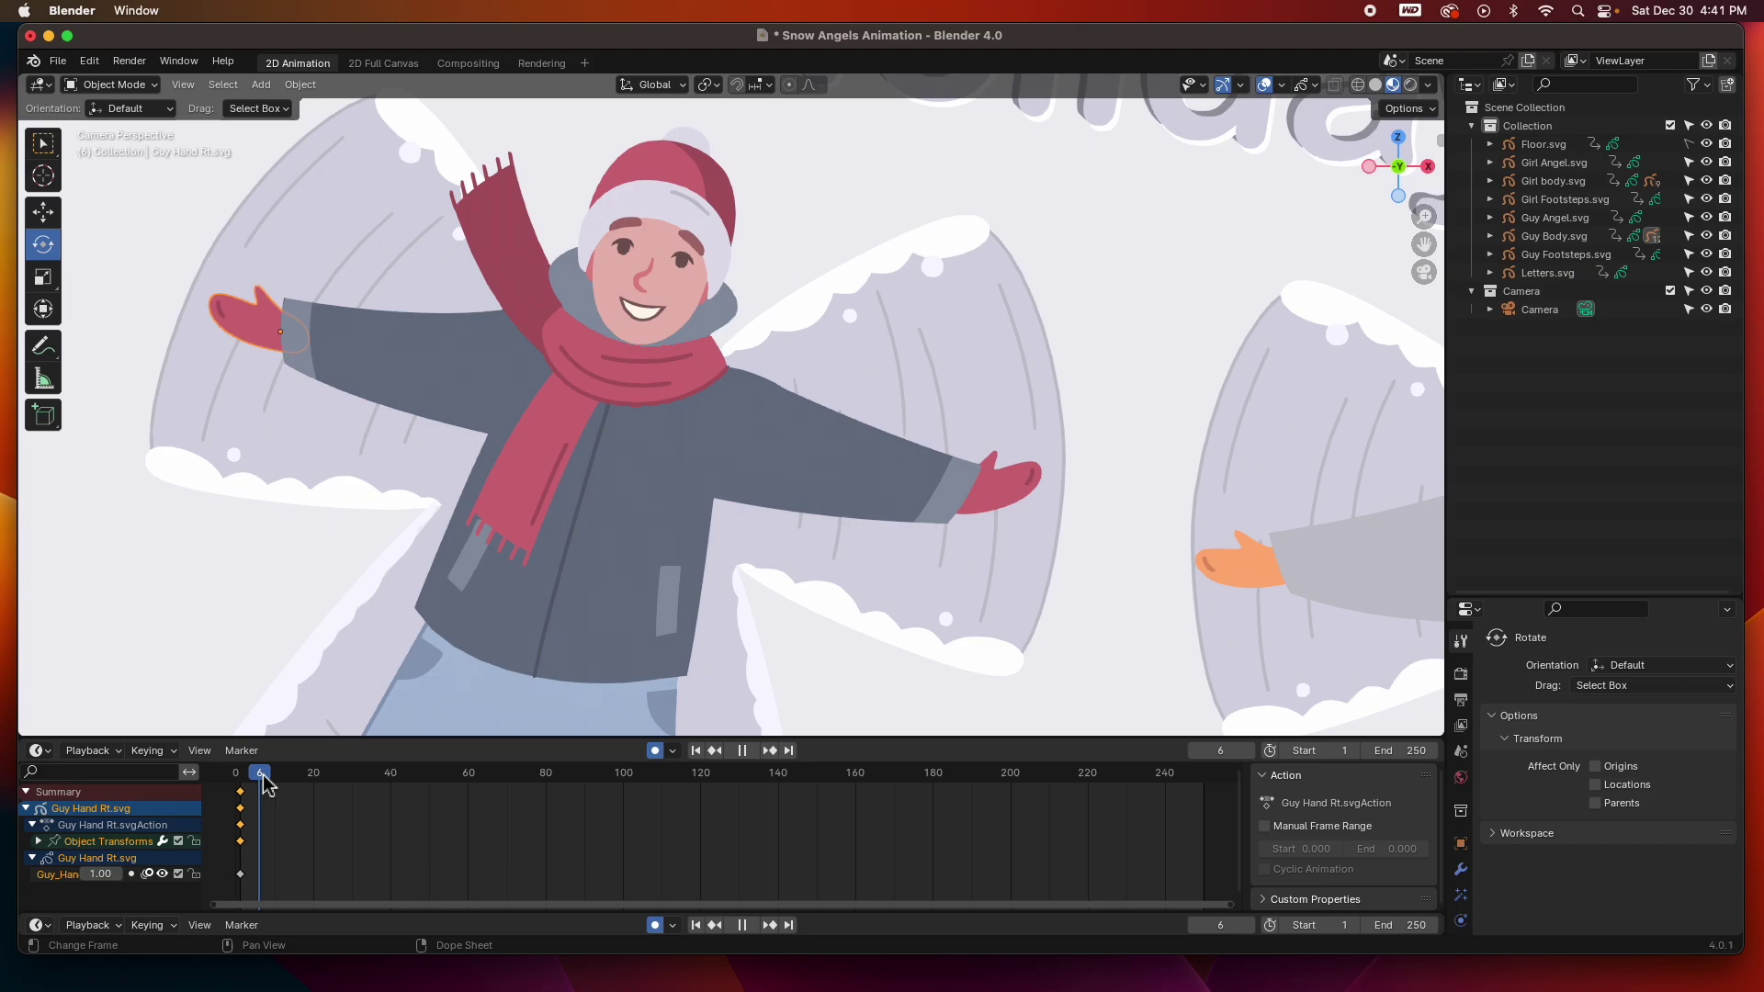
pyautogui.moveTo(264, 781); pyautogui.dragTo(255, 780)
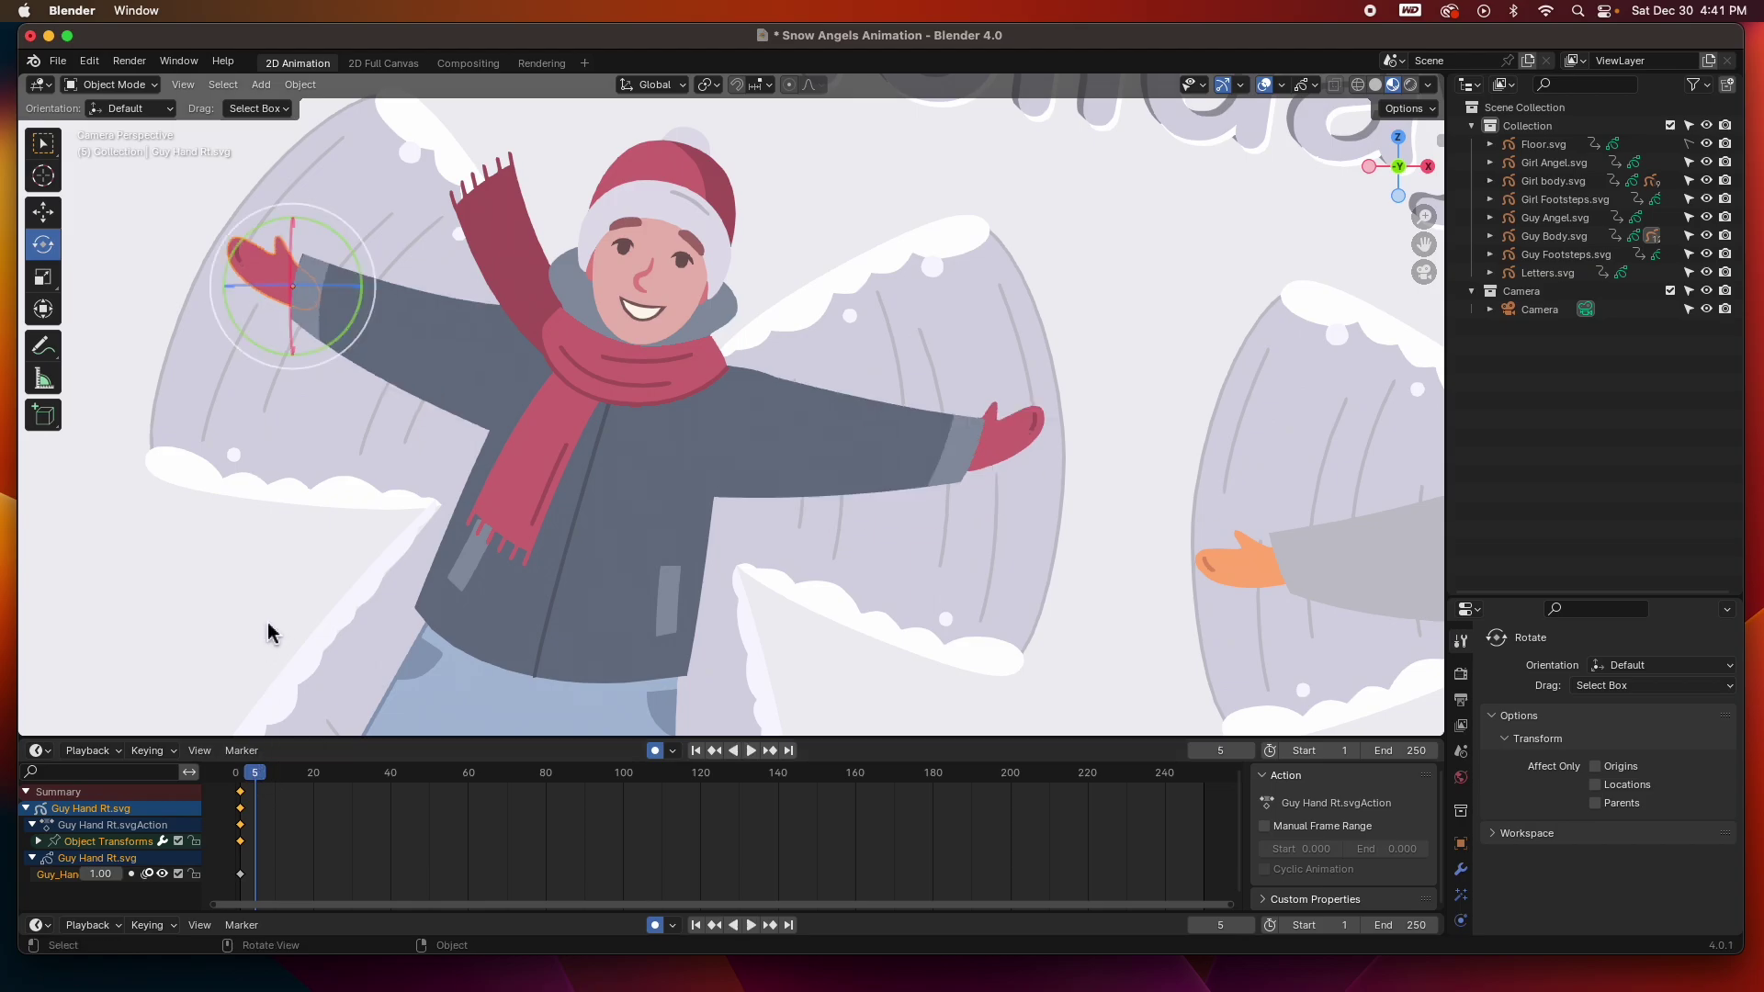
pyautogui.moveTo(342, 241); pyautogui.dragTo(367, 271)
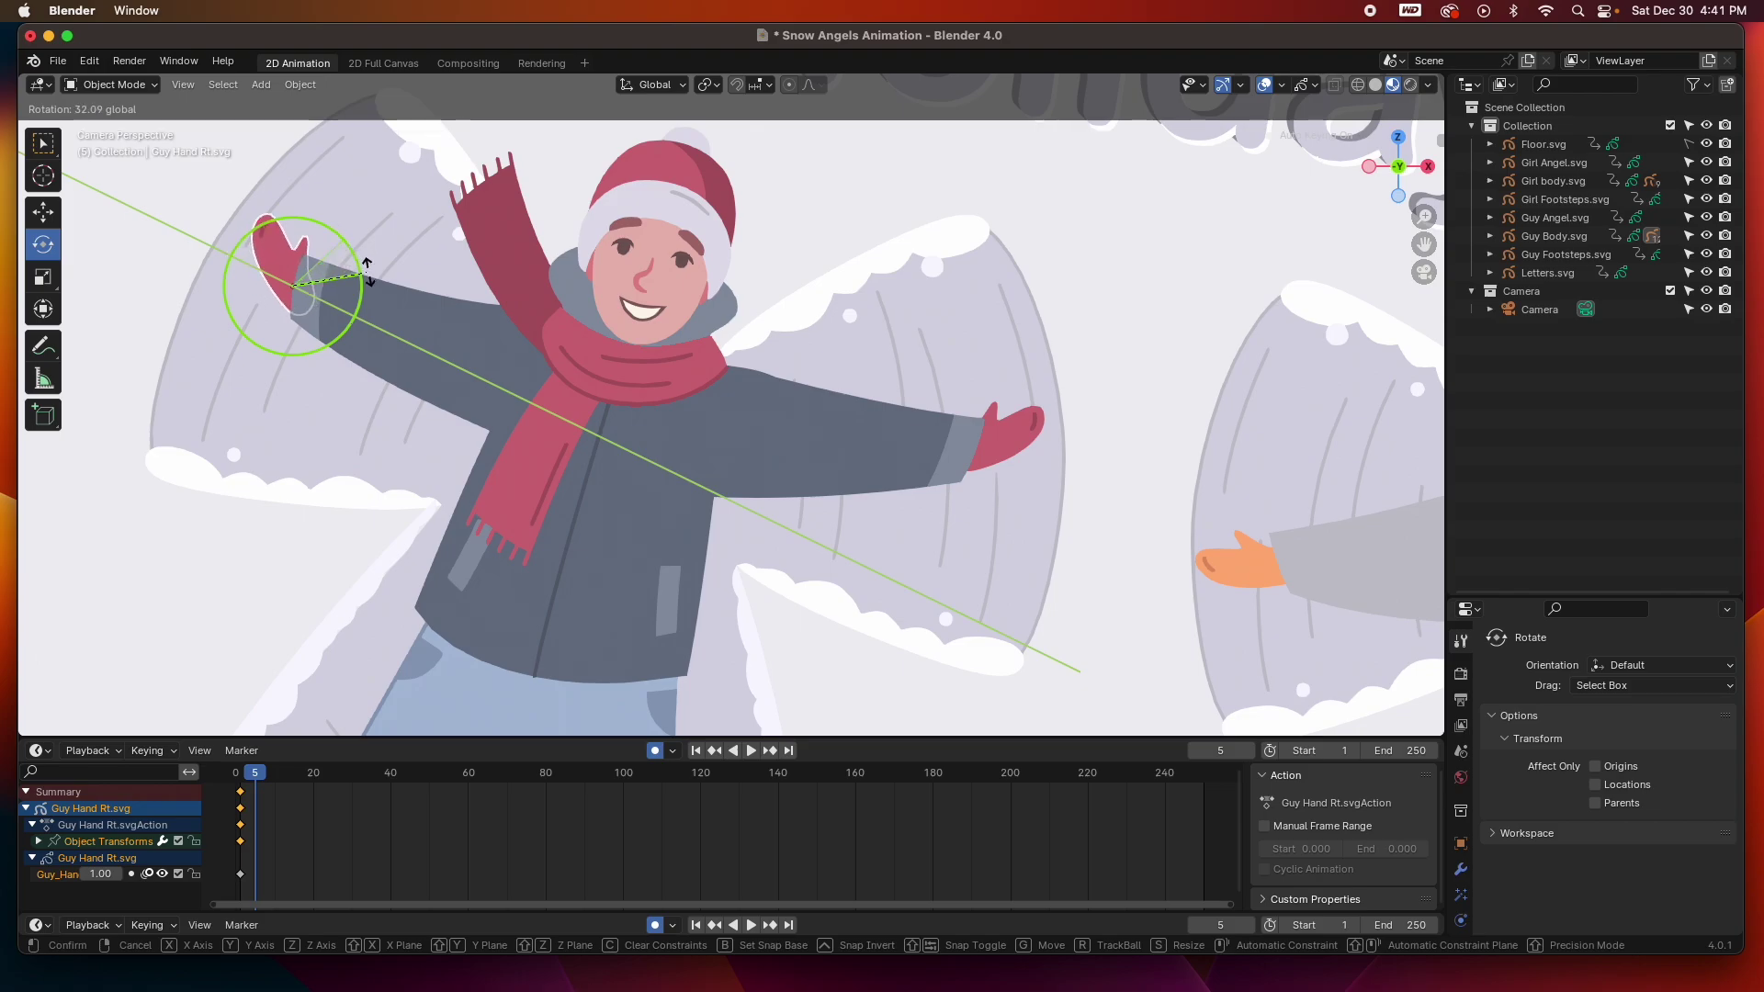
pyautogui.moveTo(367, 270); pyautogui.dragTo(363, 275)
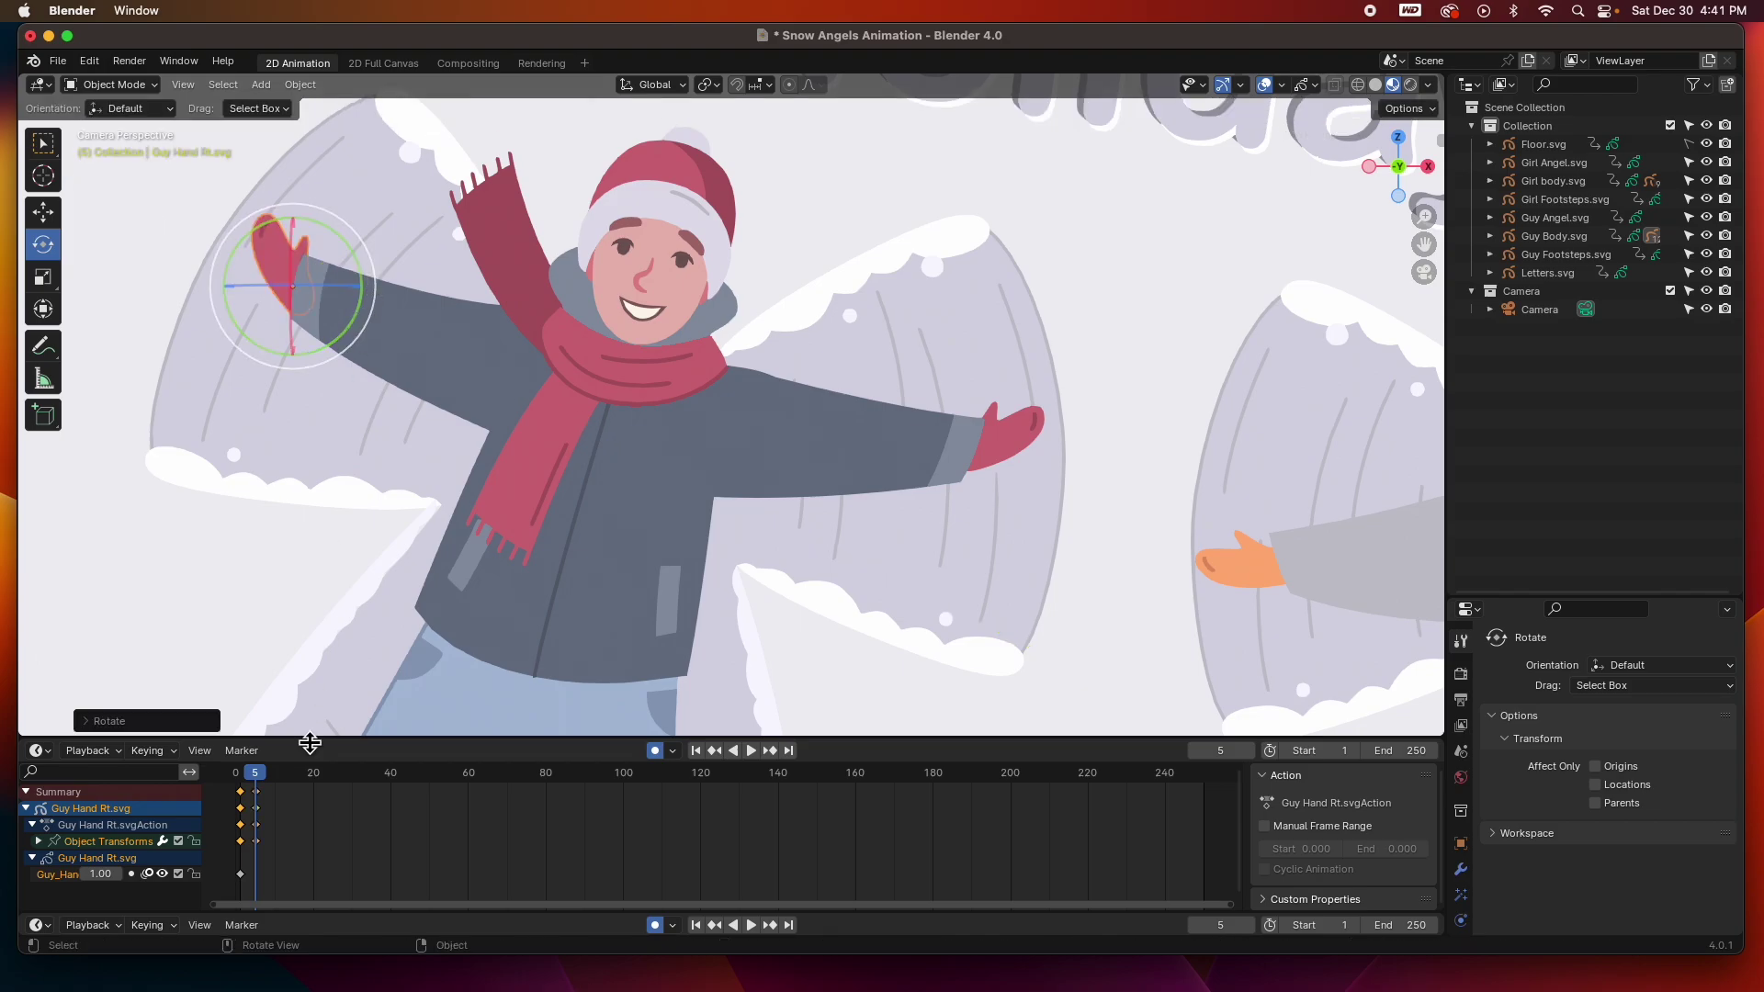
pyautogui.moveTo(258, 781); pyautogui.dragTo(272, 782)
pyautogui.press('Right')
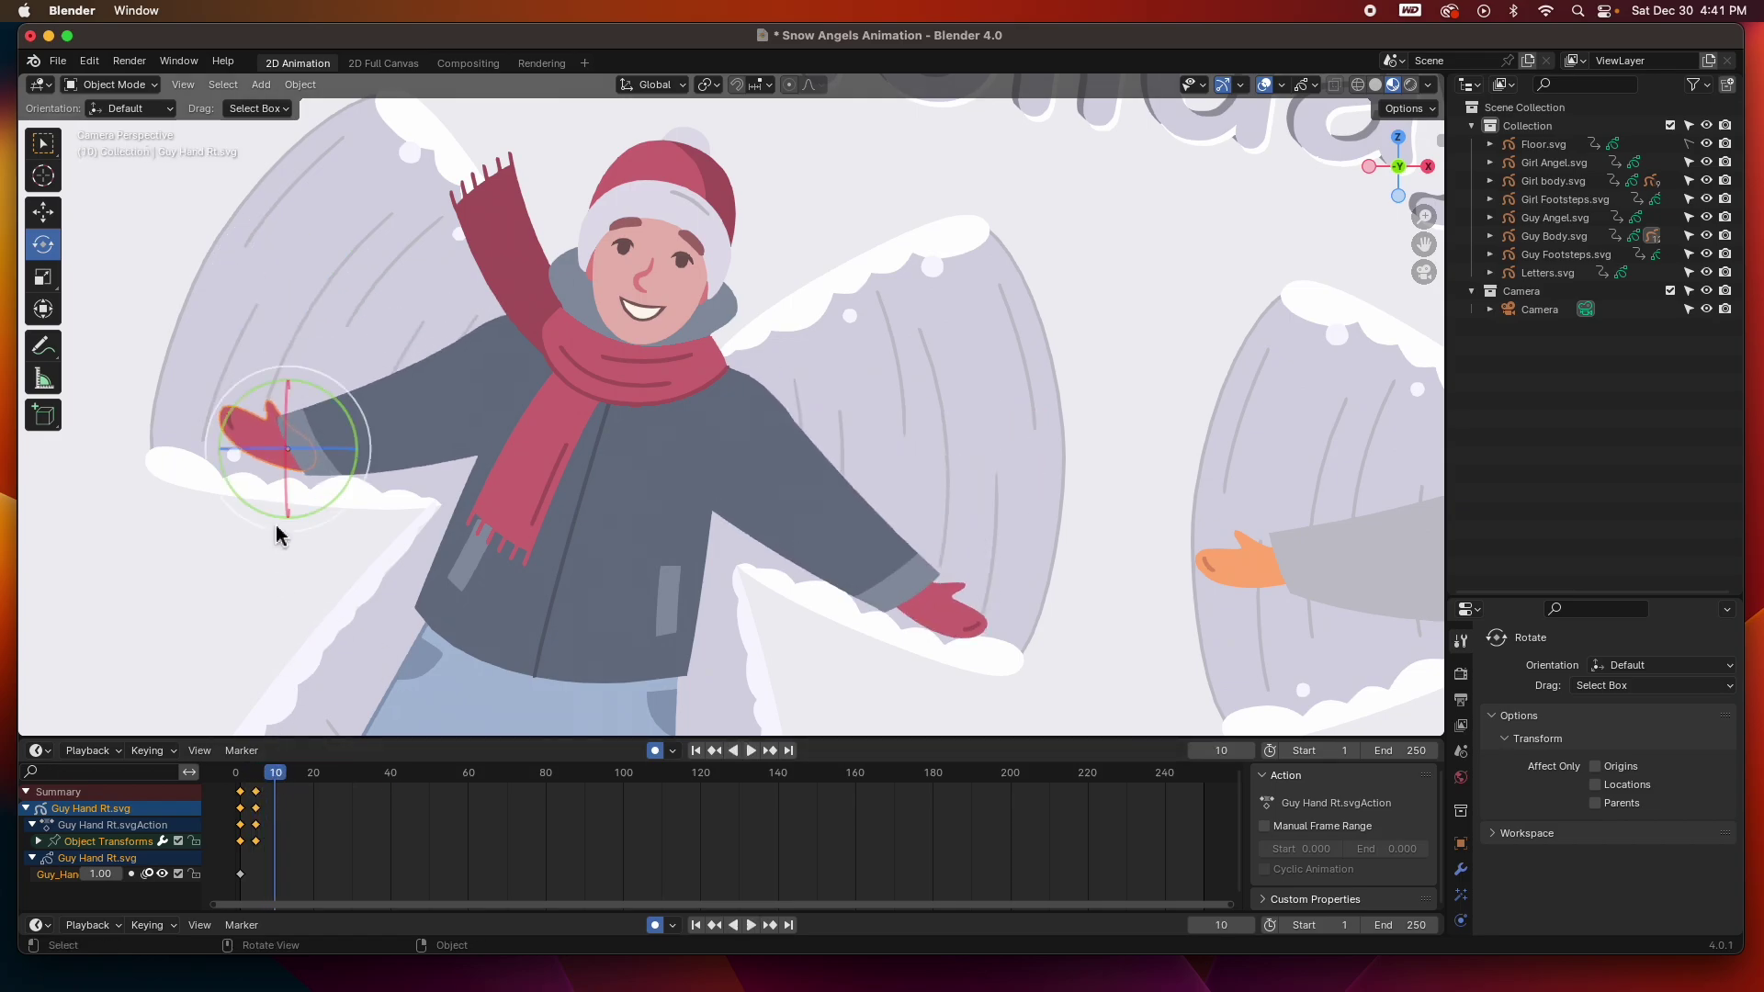
pyautogui.moveTo(277, 400); pyautogui.dragTo(247, 424)
# Keyframe the right hand rotated further downward at frame 15 and rotated upward at frame 20
pyautogui.moveTo(279, 786); pyautogui.dragTo(294, 786)
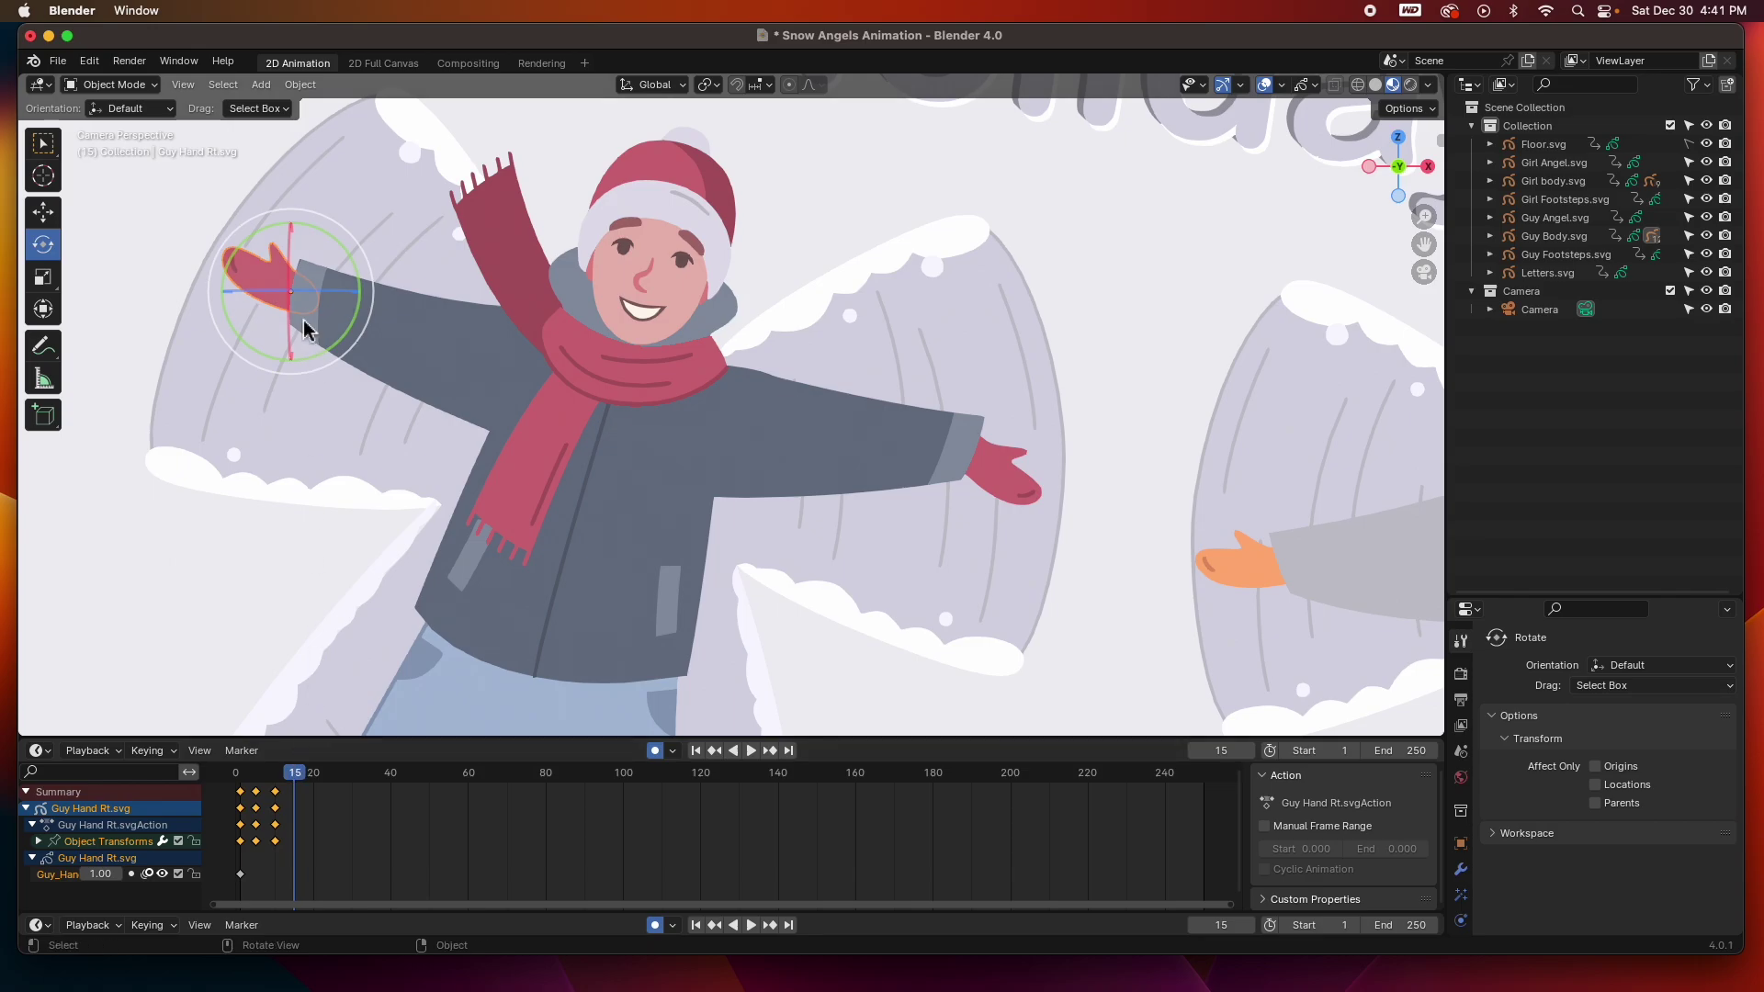
pyautogui.moveTo(307, 222); pyautogui.dragTo(275, 273)
pyautogui.press('space')
pyautogui.moveTo(307, 776); pyautogui.dragTo(314, 779)
pyautogui.press('space')
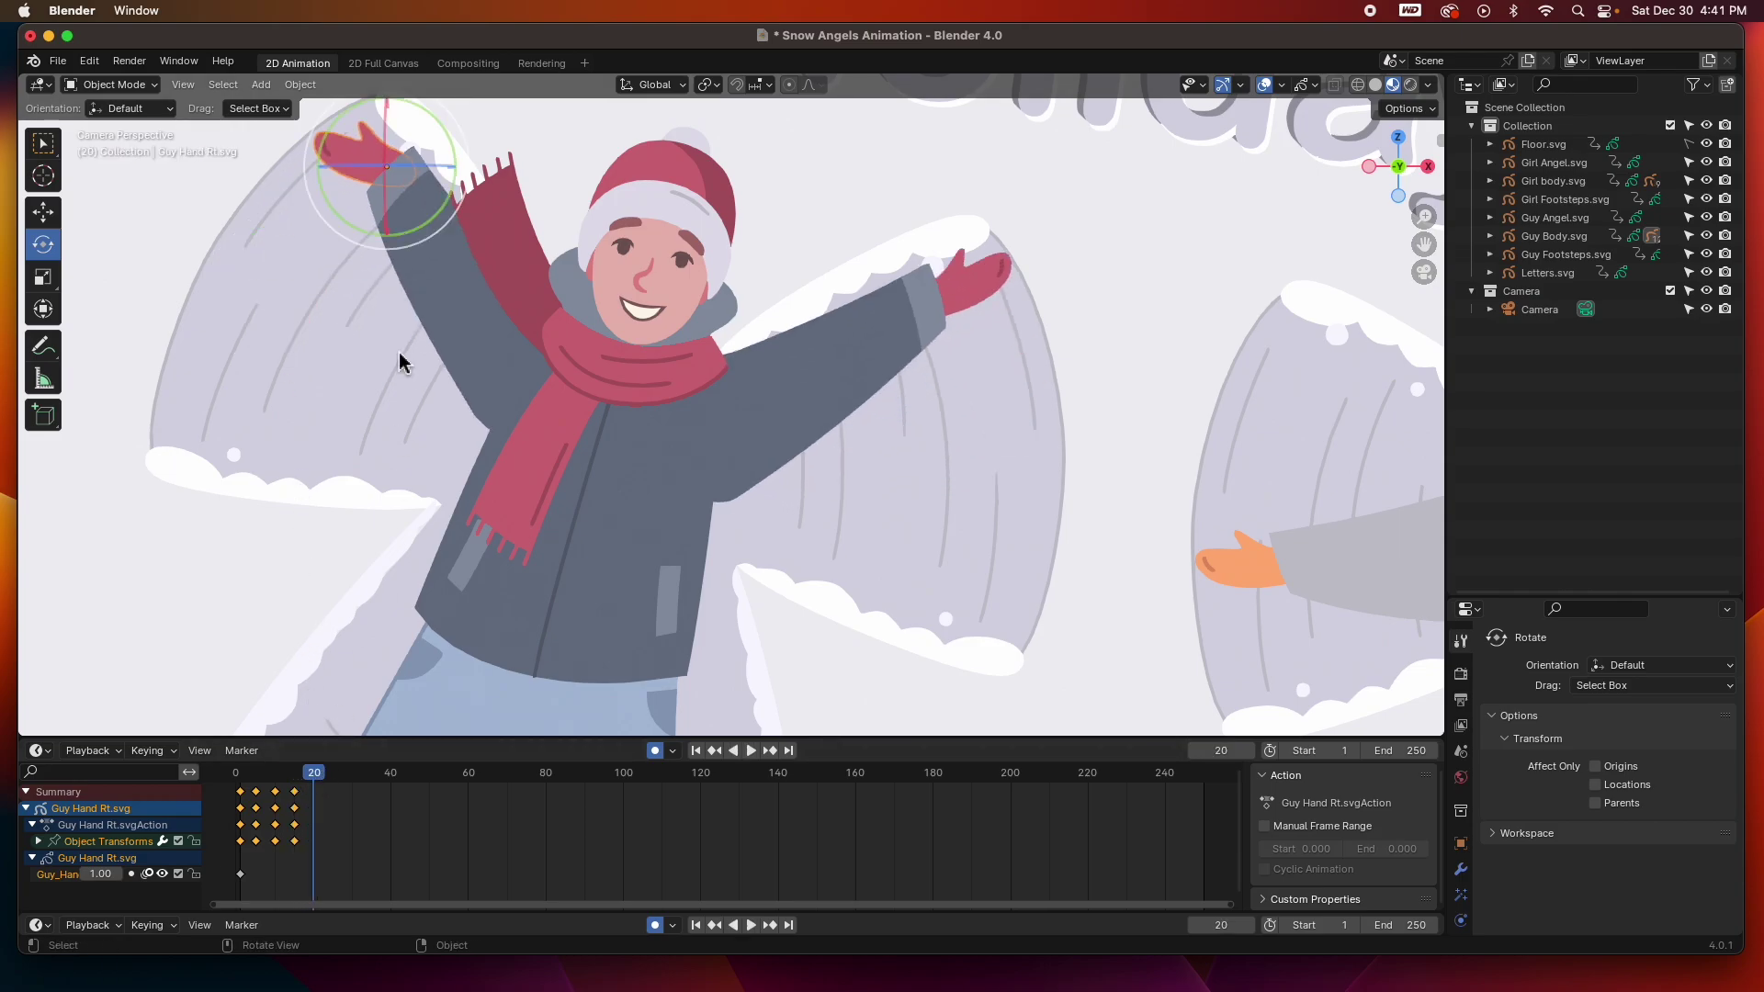
pyautogui.moveTo(441, 158); pyautogui.dragTo(442, 177)
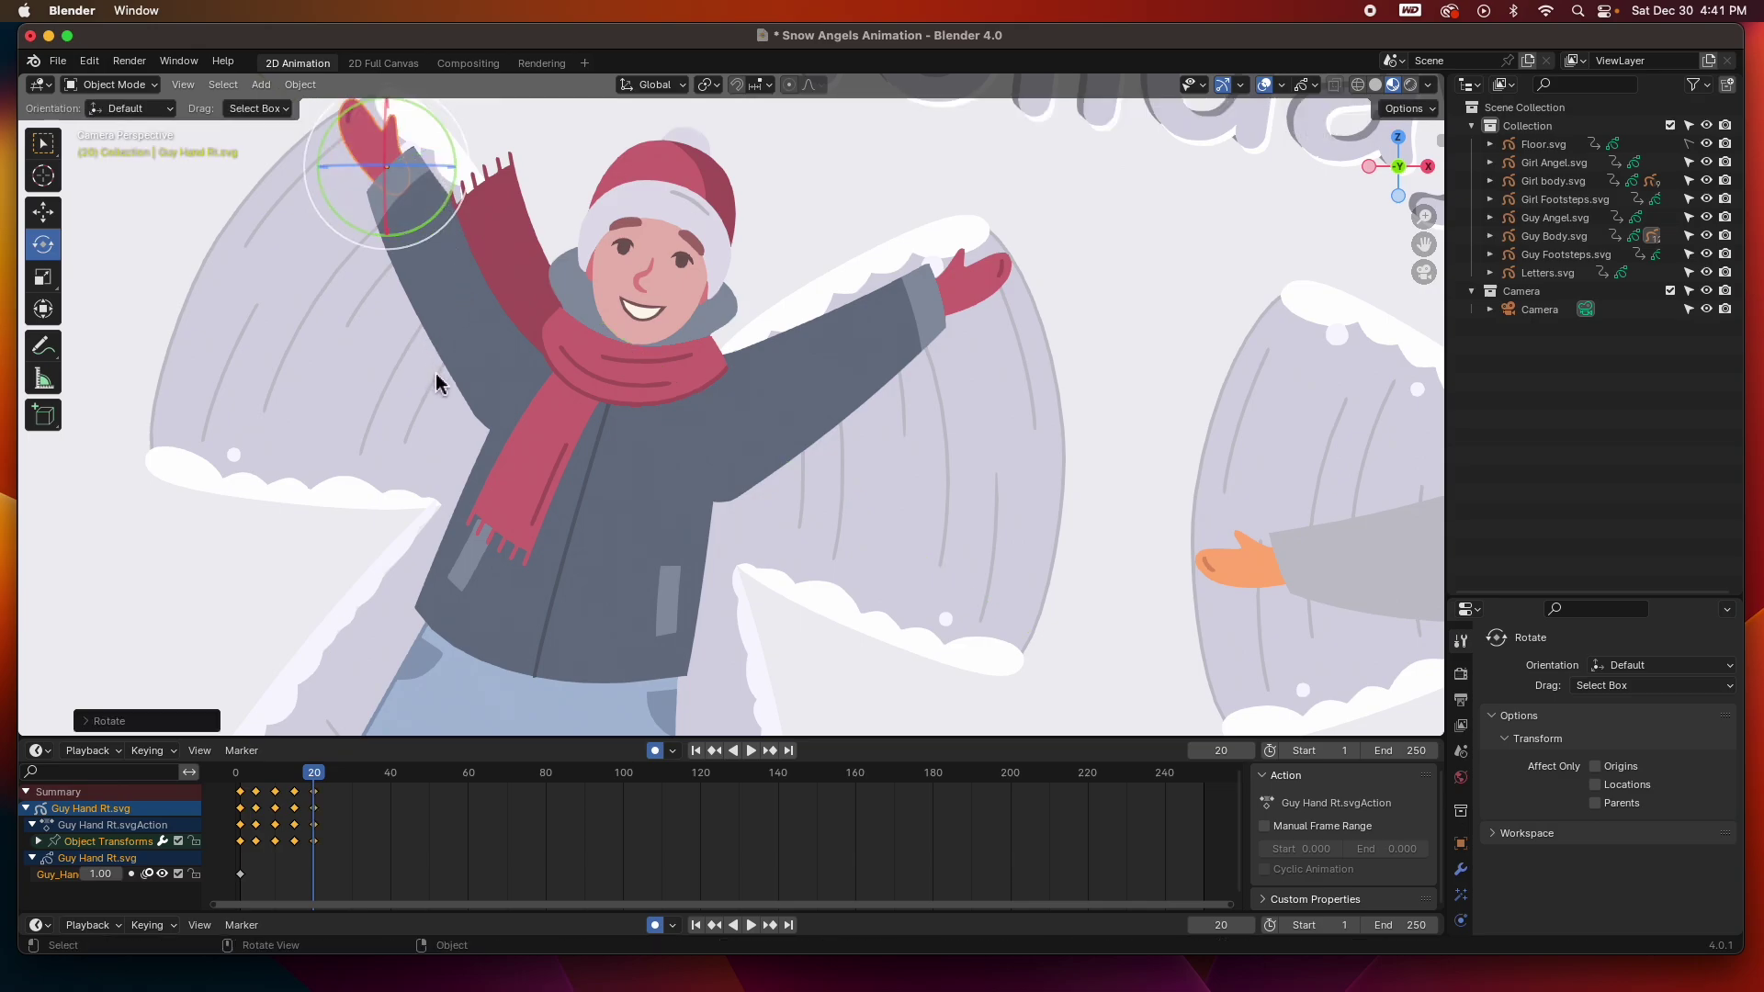
# Copy the right hand's keyframes at frames 5 to 20 and paste the set at frames 25, 45 and 65
pyautogui.keyDown('shift'); pyautogui.moveTo(432, 386); pyautogui.dragTo(611, 466, button='middle'); pyautogui.keyUp('shift')
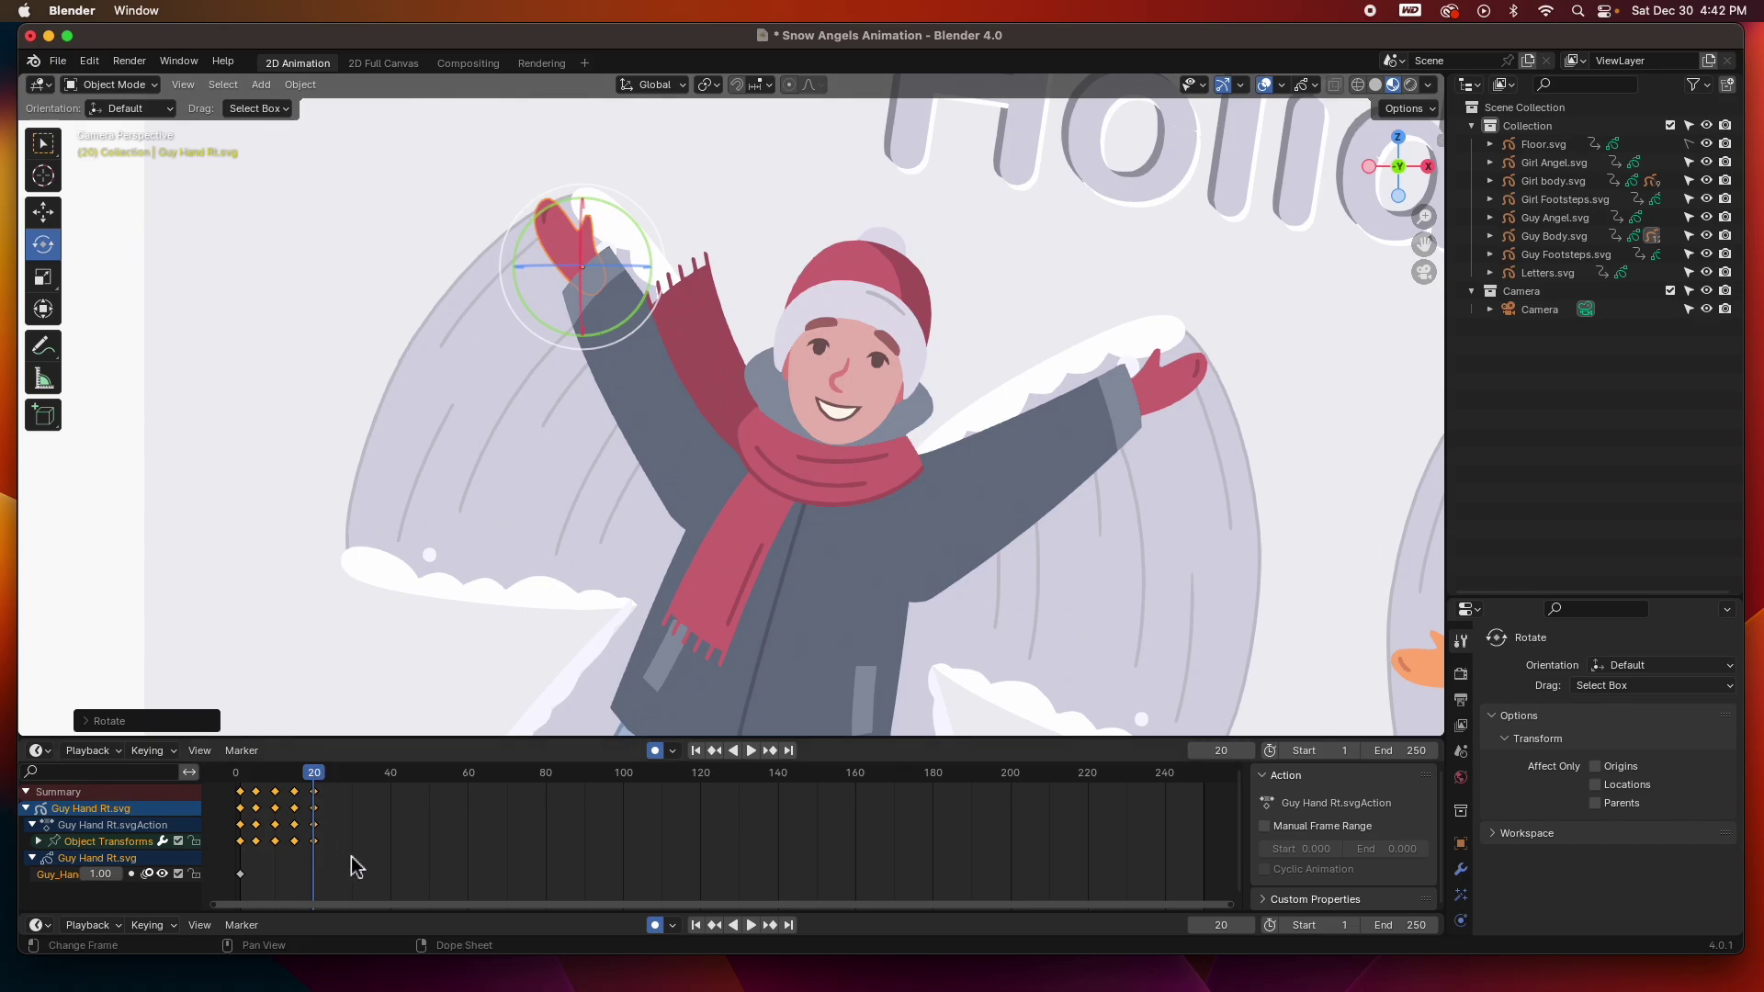
pyautogui.moveTo(349, 871); pyautogui.dragTo(254, 786)
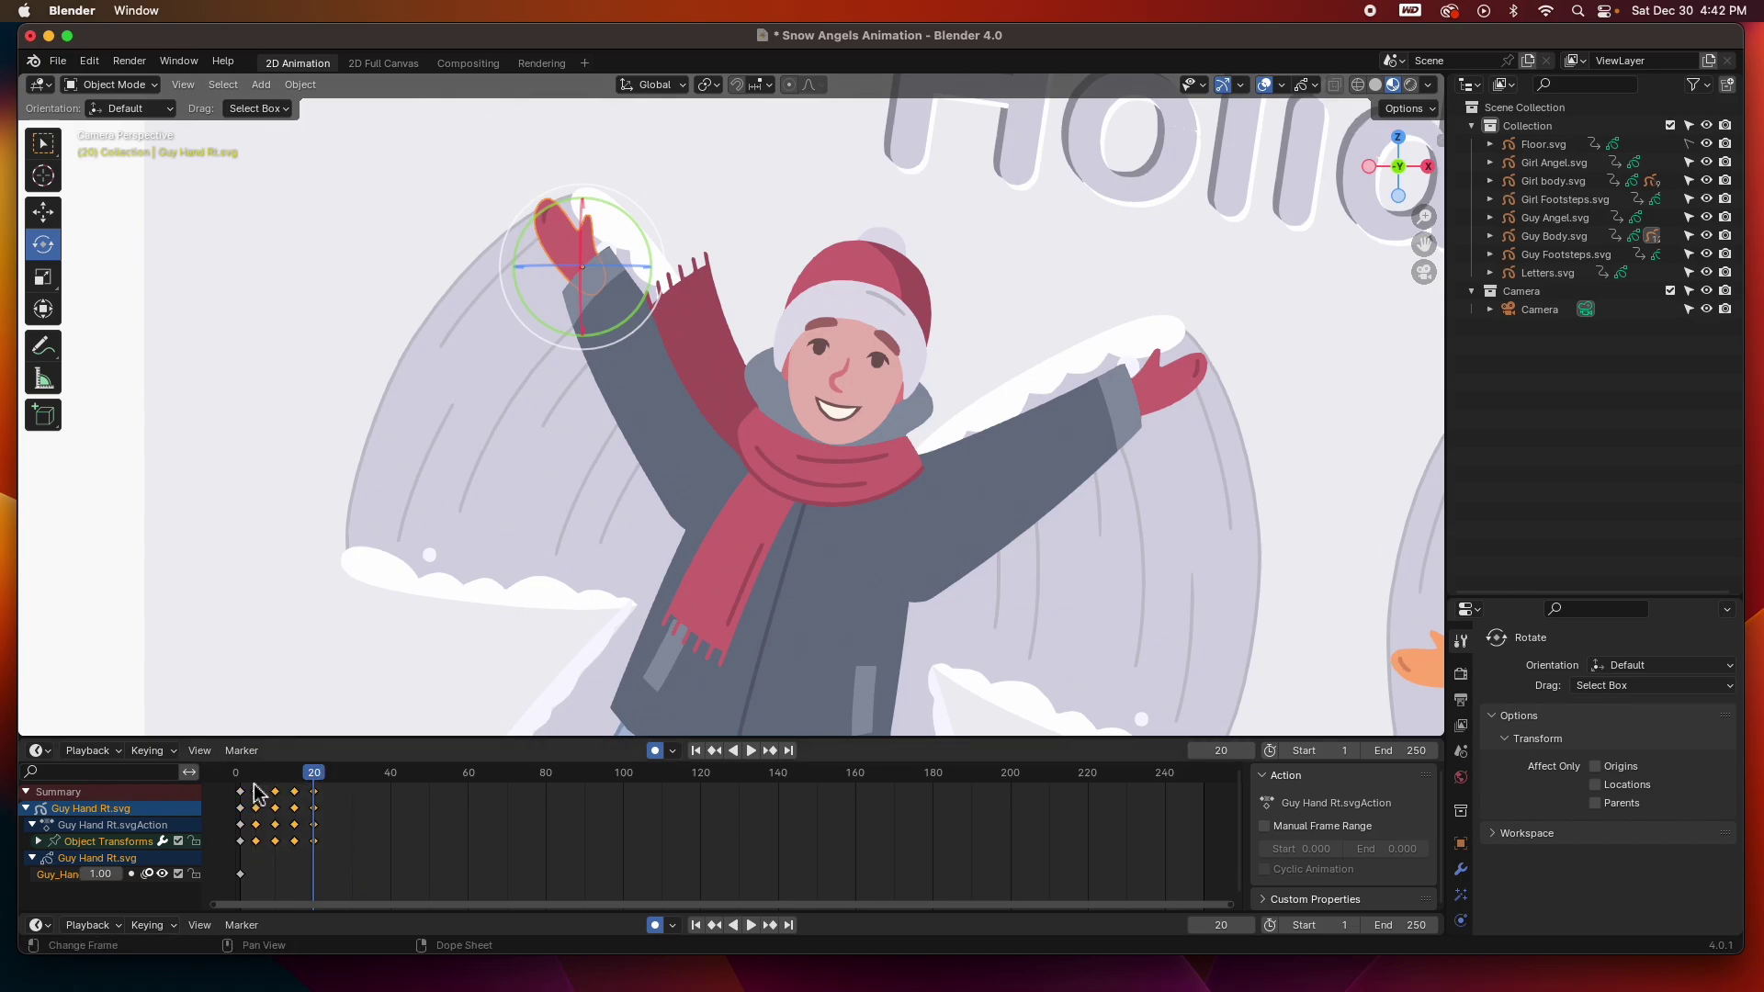
pyautogui.moveTo(355, 787); pyautogui.dragTo(334, 779)
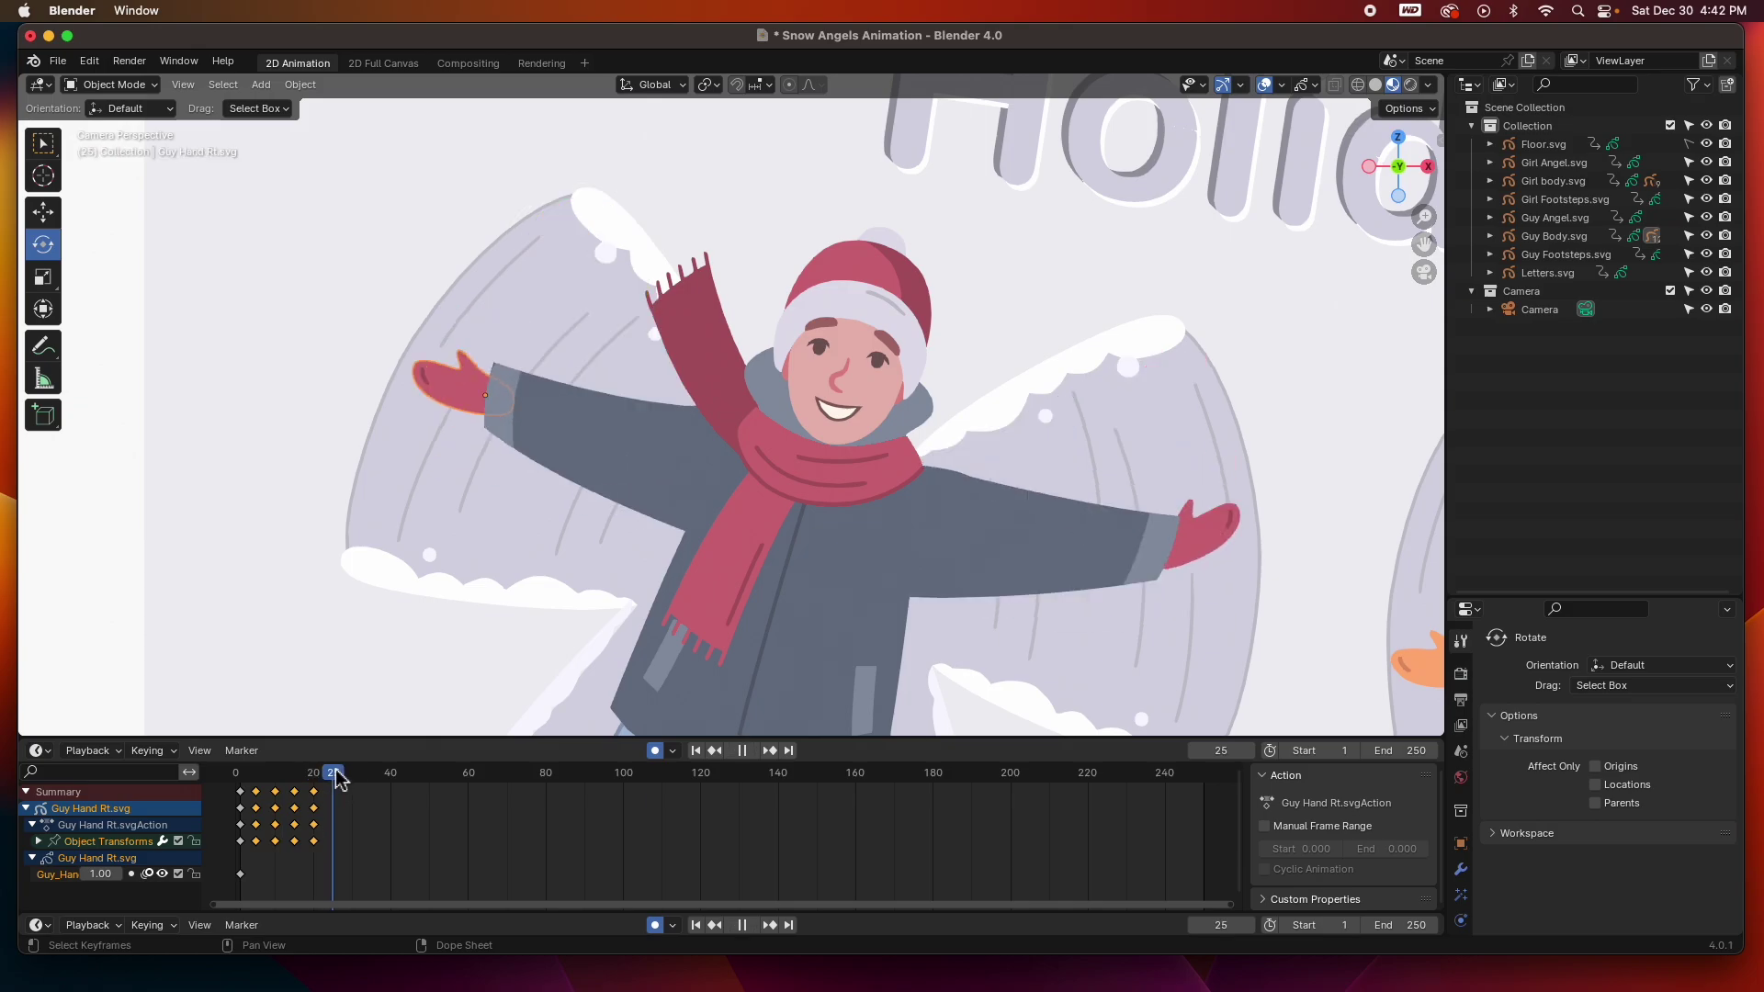
pyautogui.hotkey('ctrl', 'v')
pyautogui.moveTo(416, 787); pyautogui.dragTo(488, 779)
pyautogui.hotkey('ctrl', 'v')
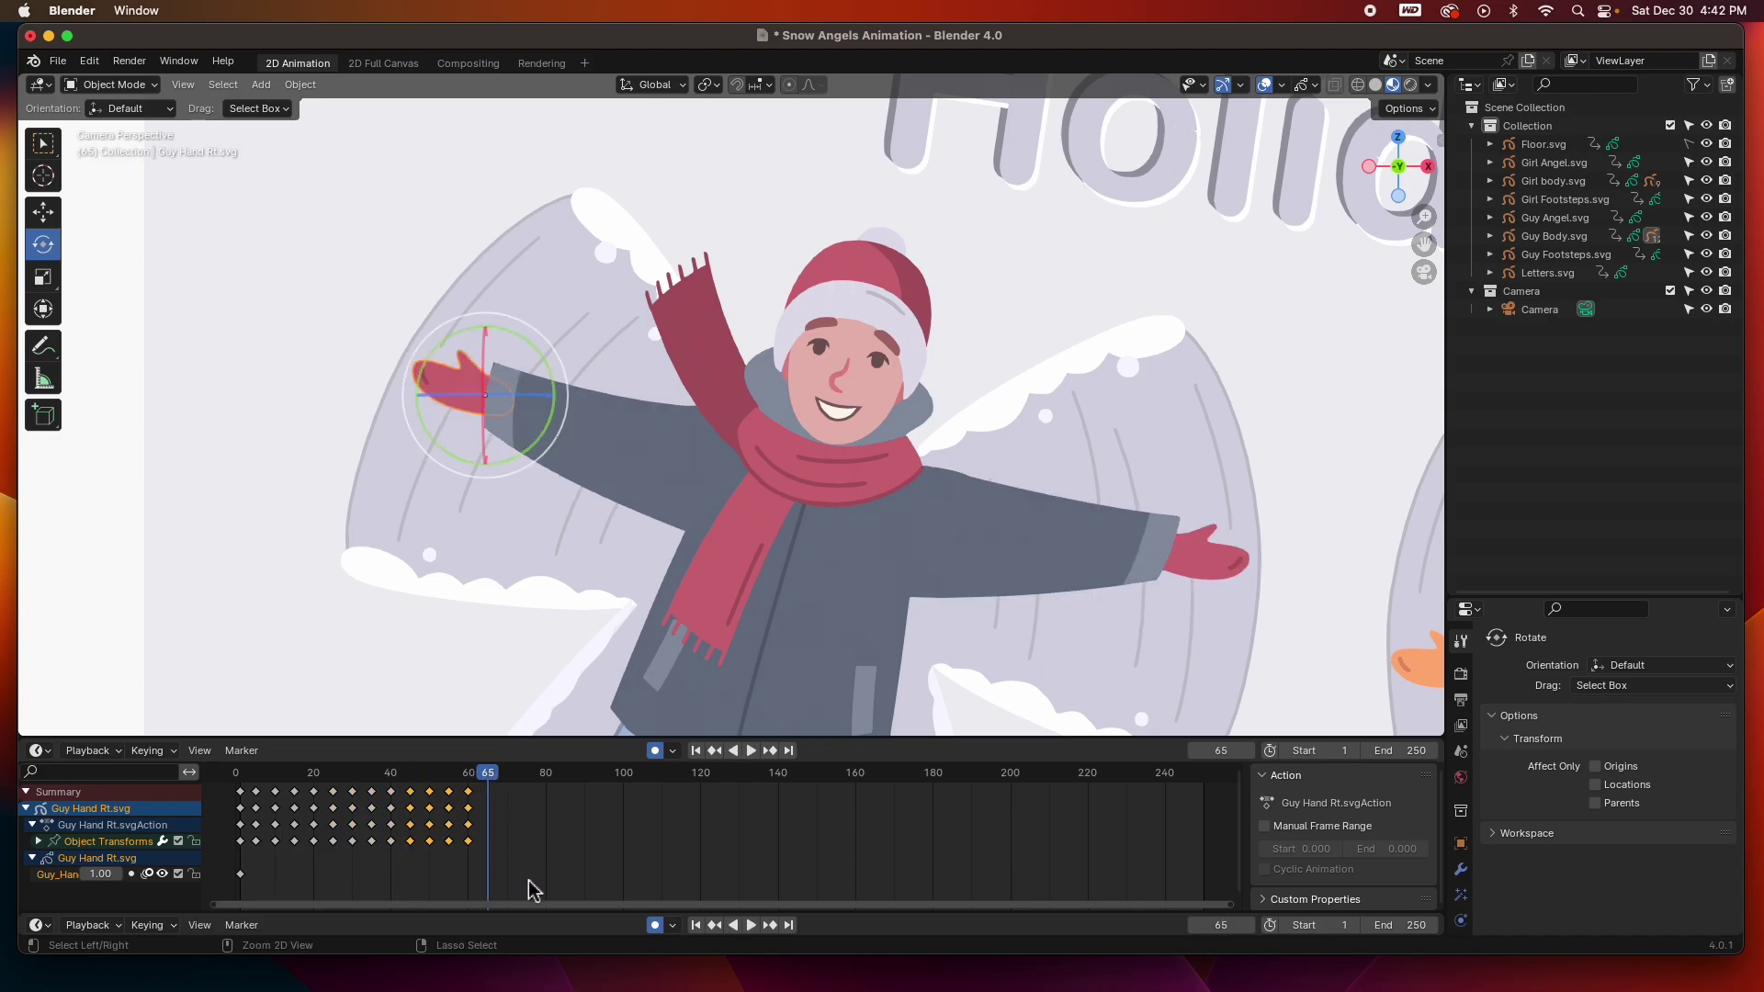
pyautogui.hotkey('ctrl', 'v')
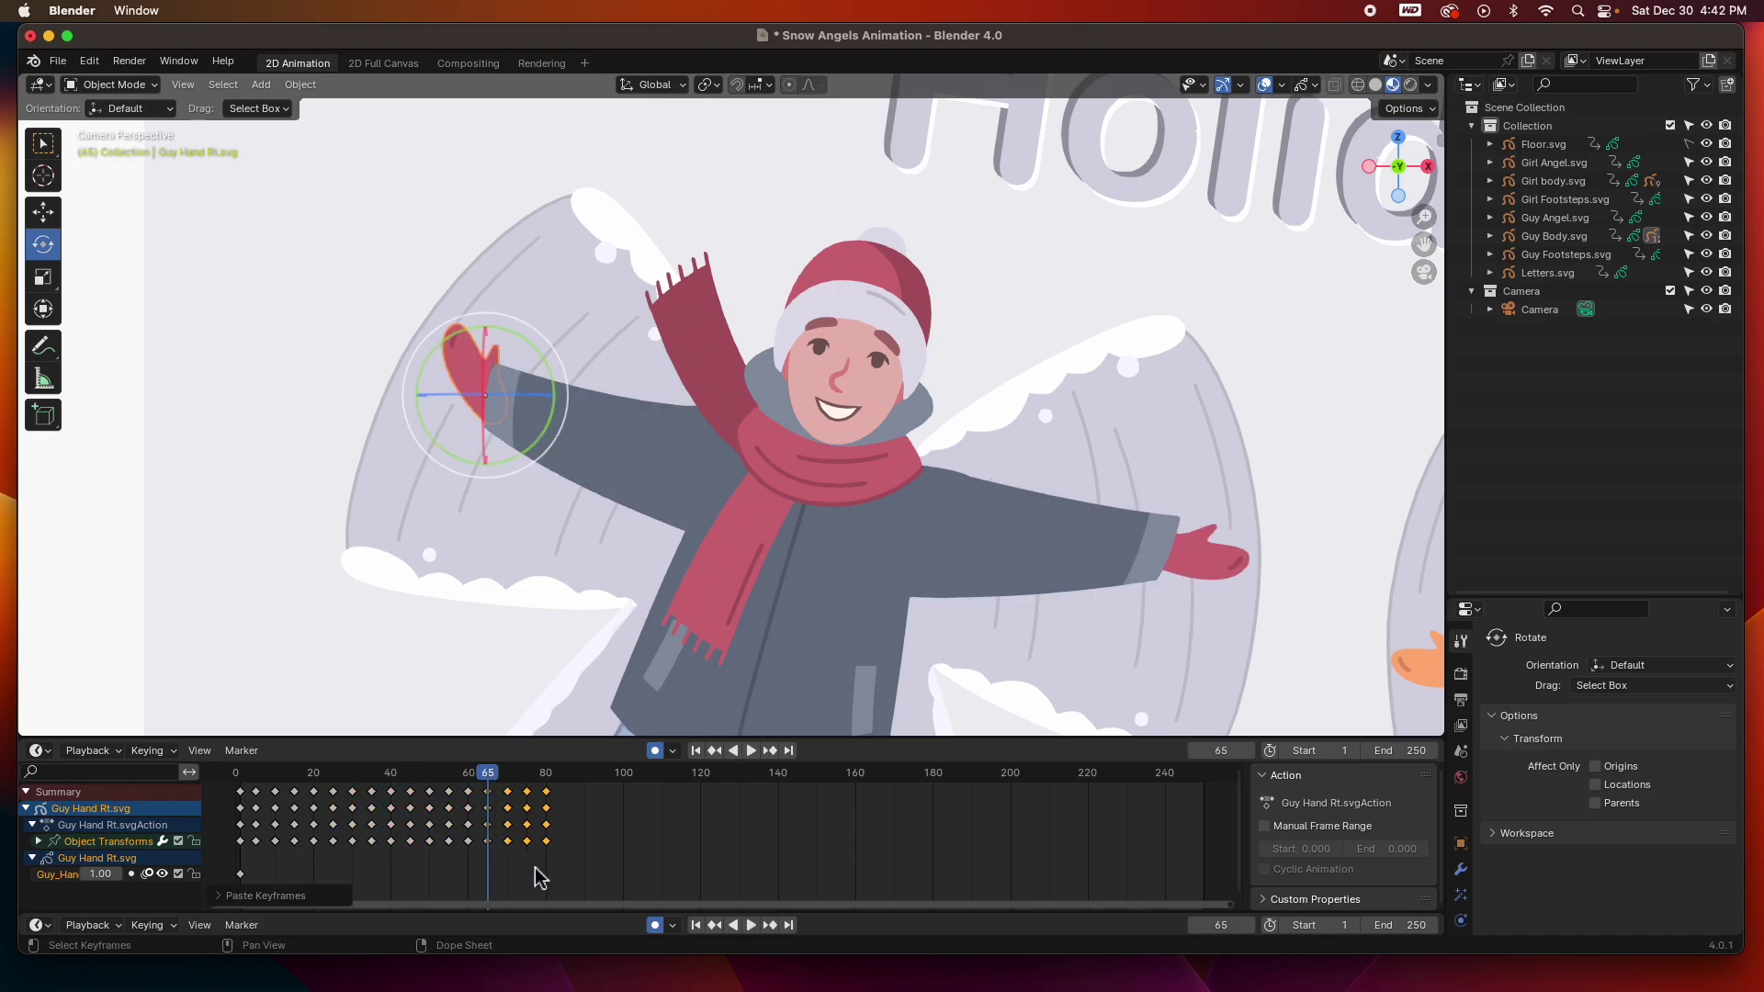
# Play the animation from frame 1 to check the right hand's motion
pyautogui.click(697, 751)
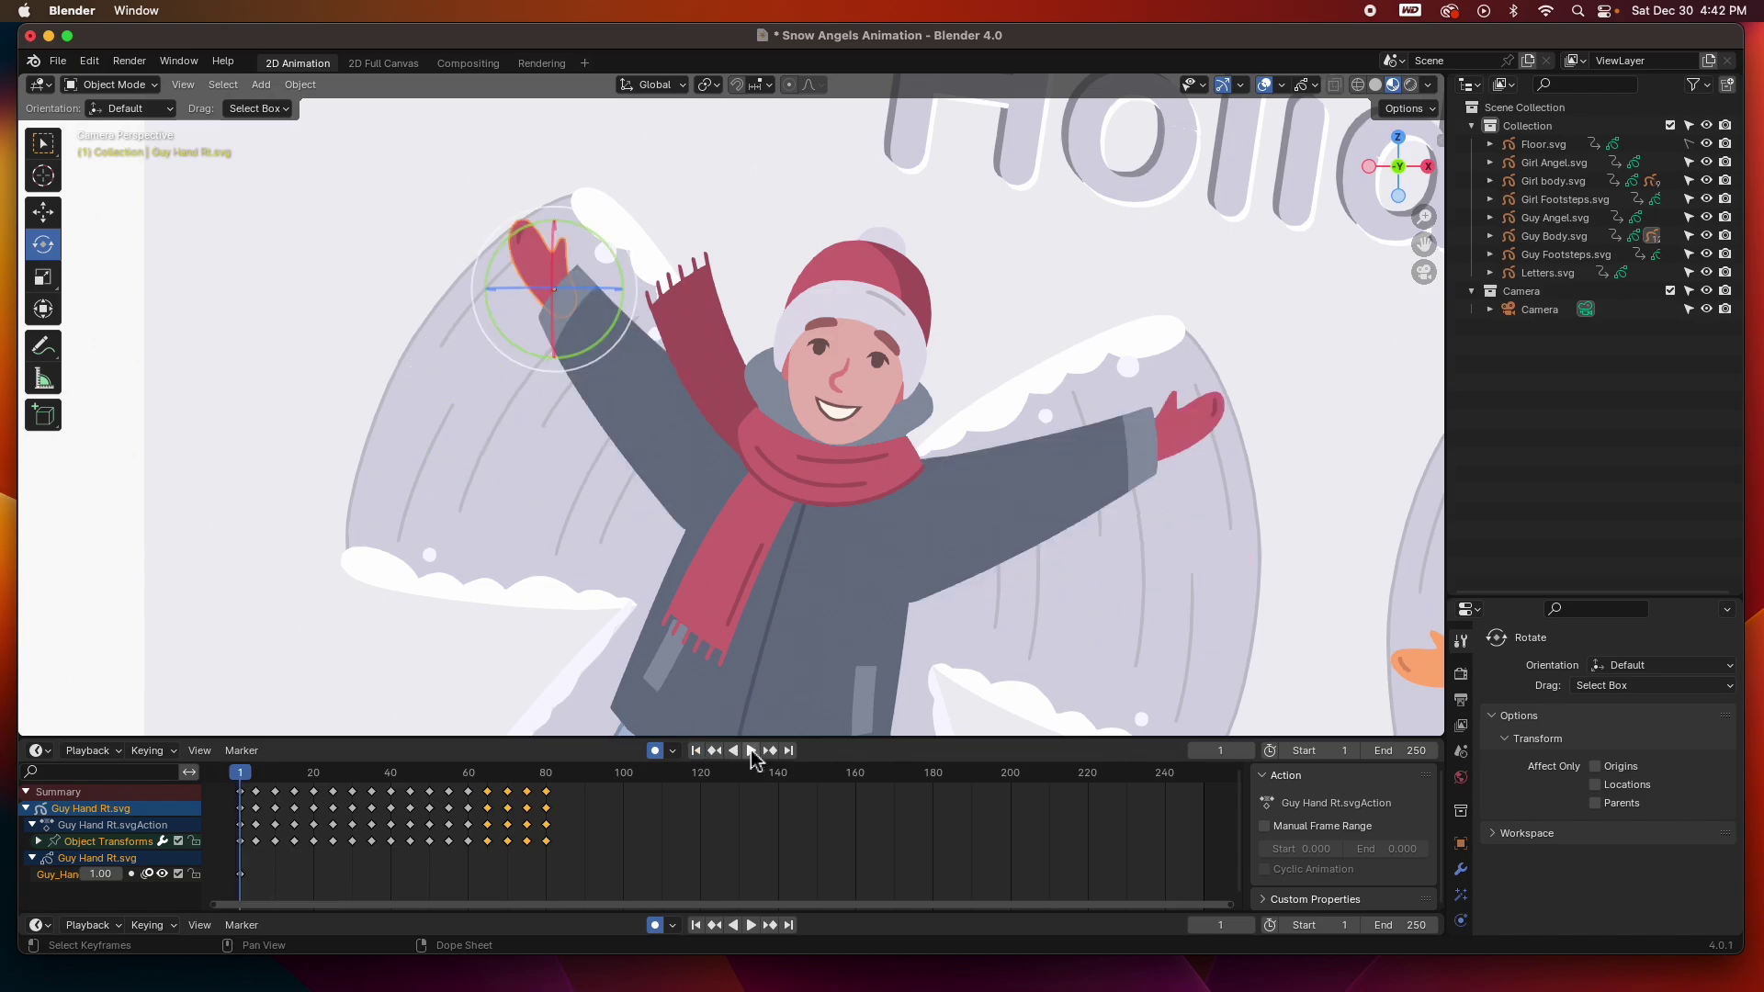
pyautogui.click(751, 751)
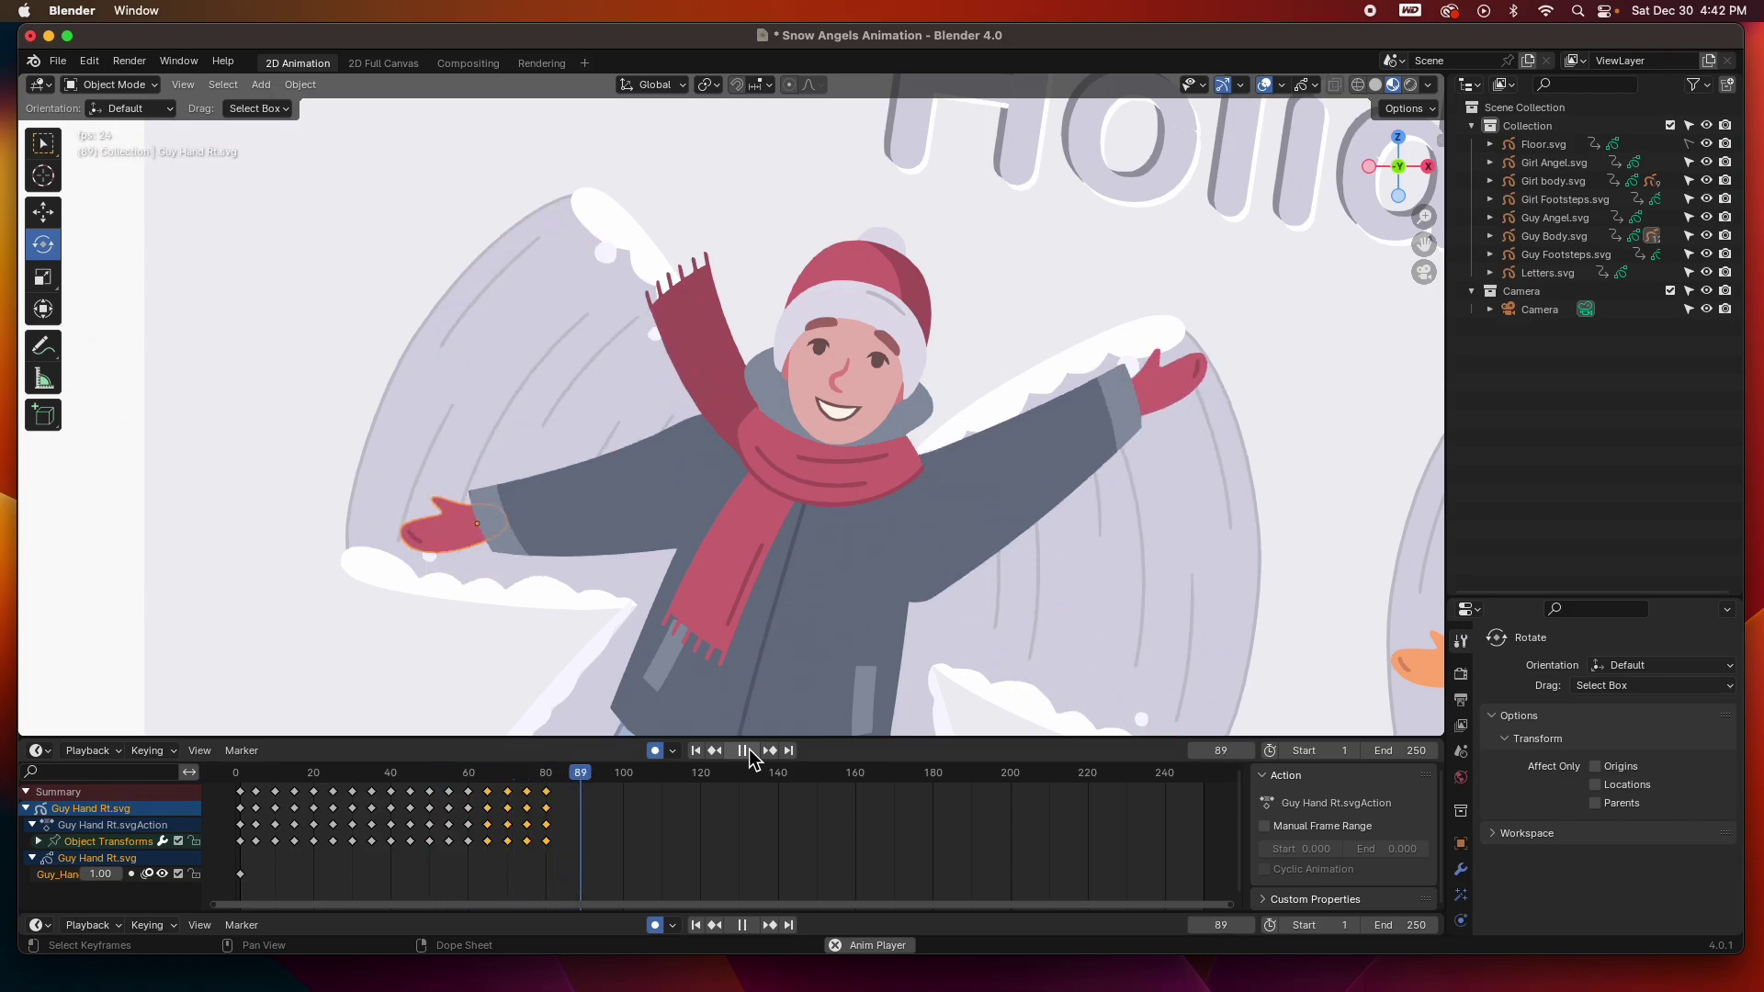
pyautogui.click(746, 750)
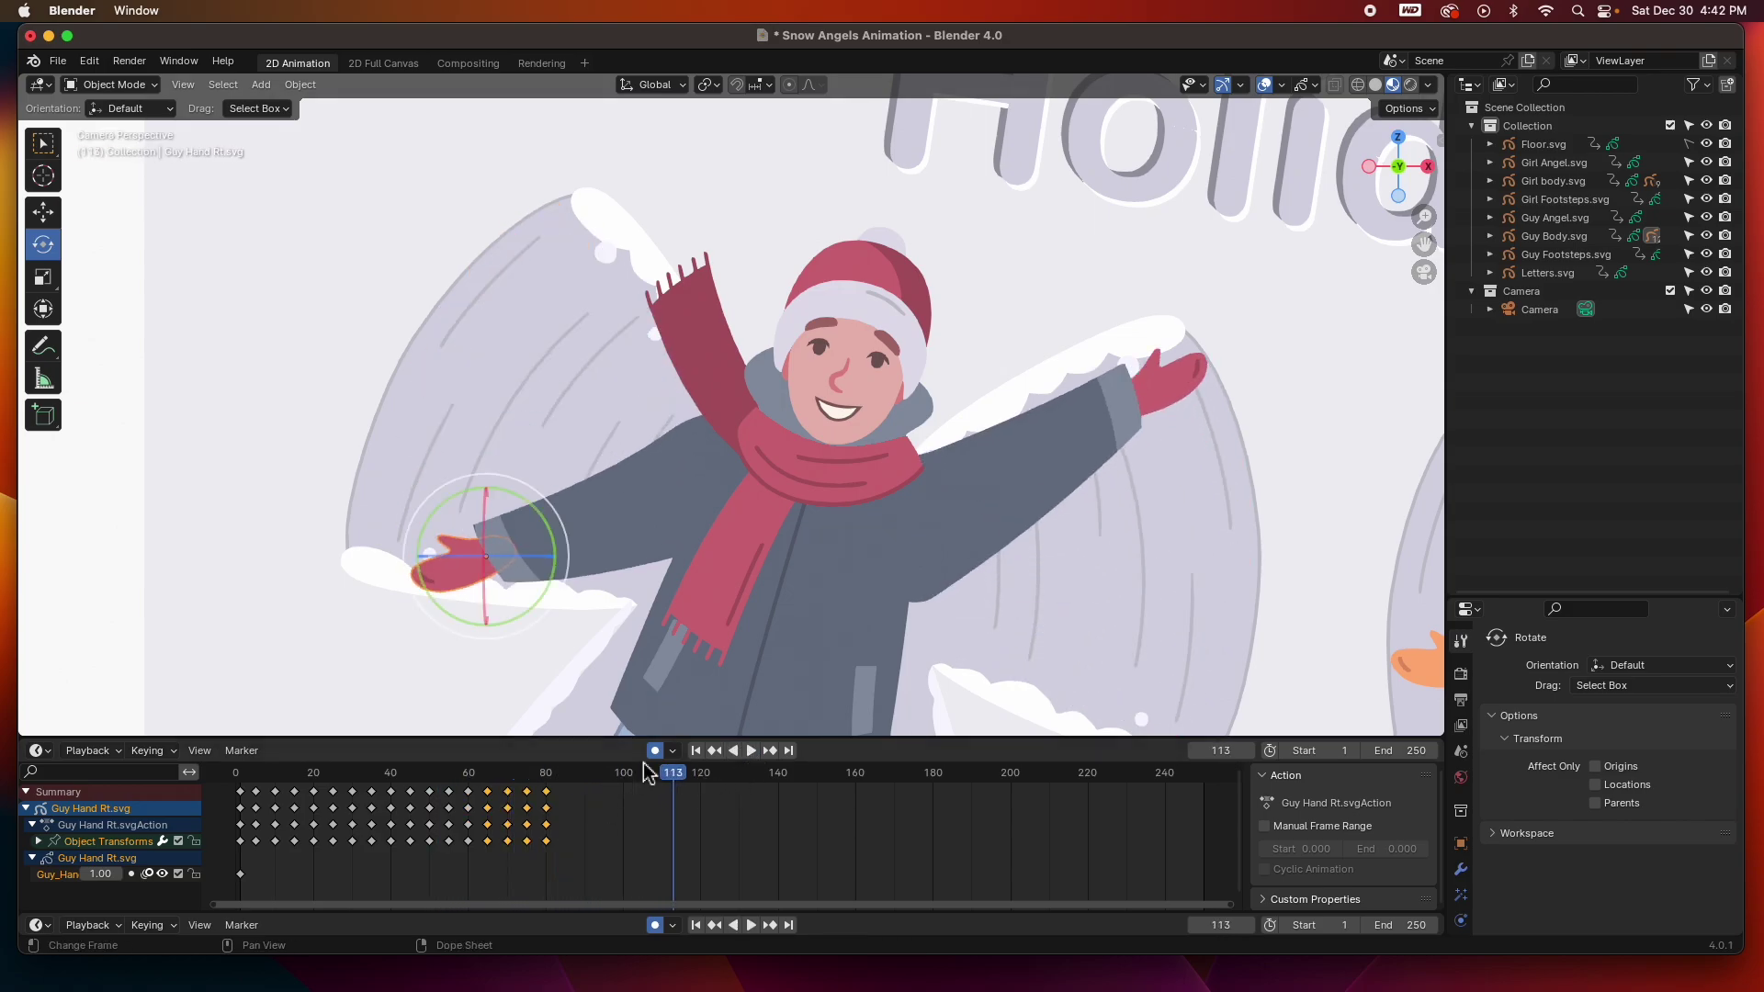
# Select the guy's head and keyframe it tilted slightly toward his right arm at frame 9
pyautogui.click(847, 340)
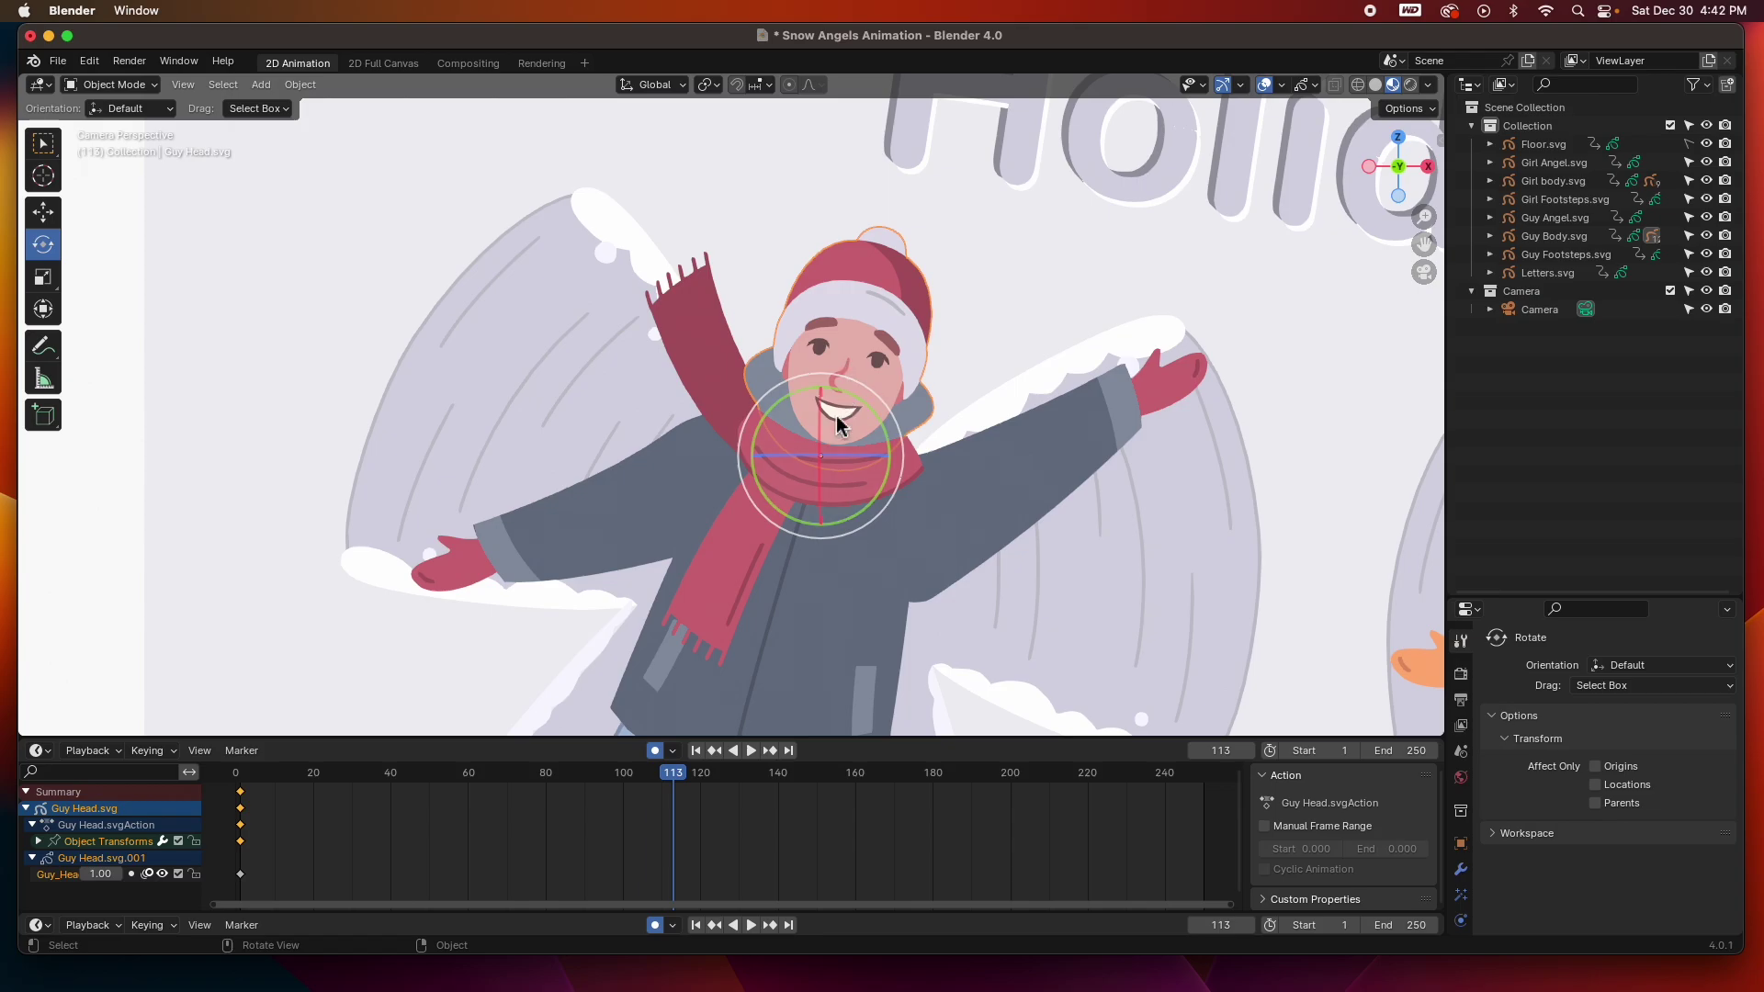
pyautogui.moveTo(666, 774); pyautogui.dragTo(239, 797)
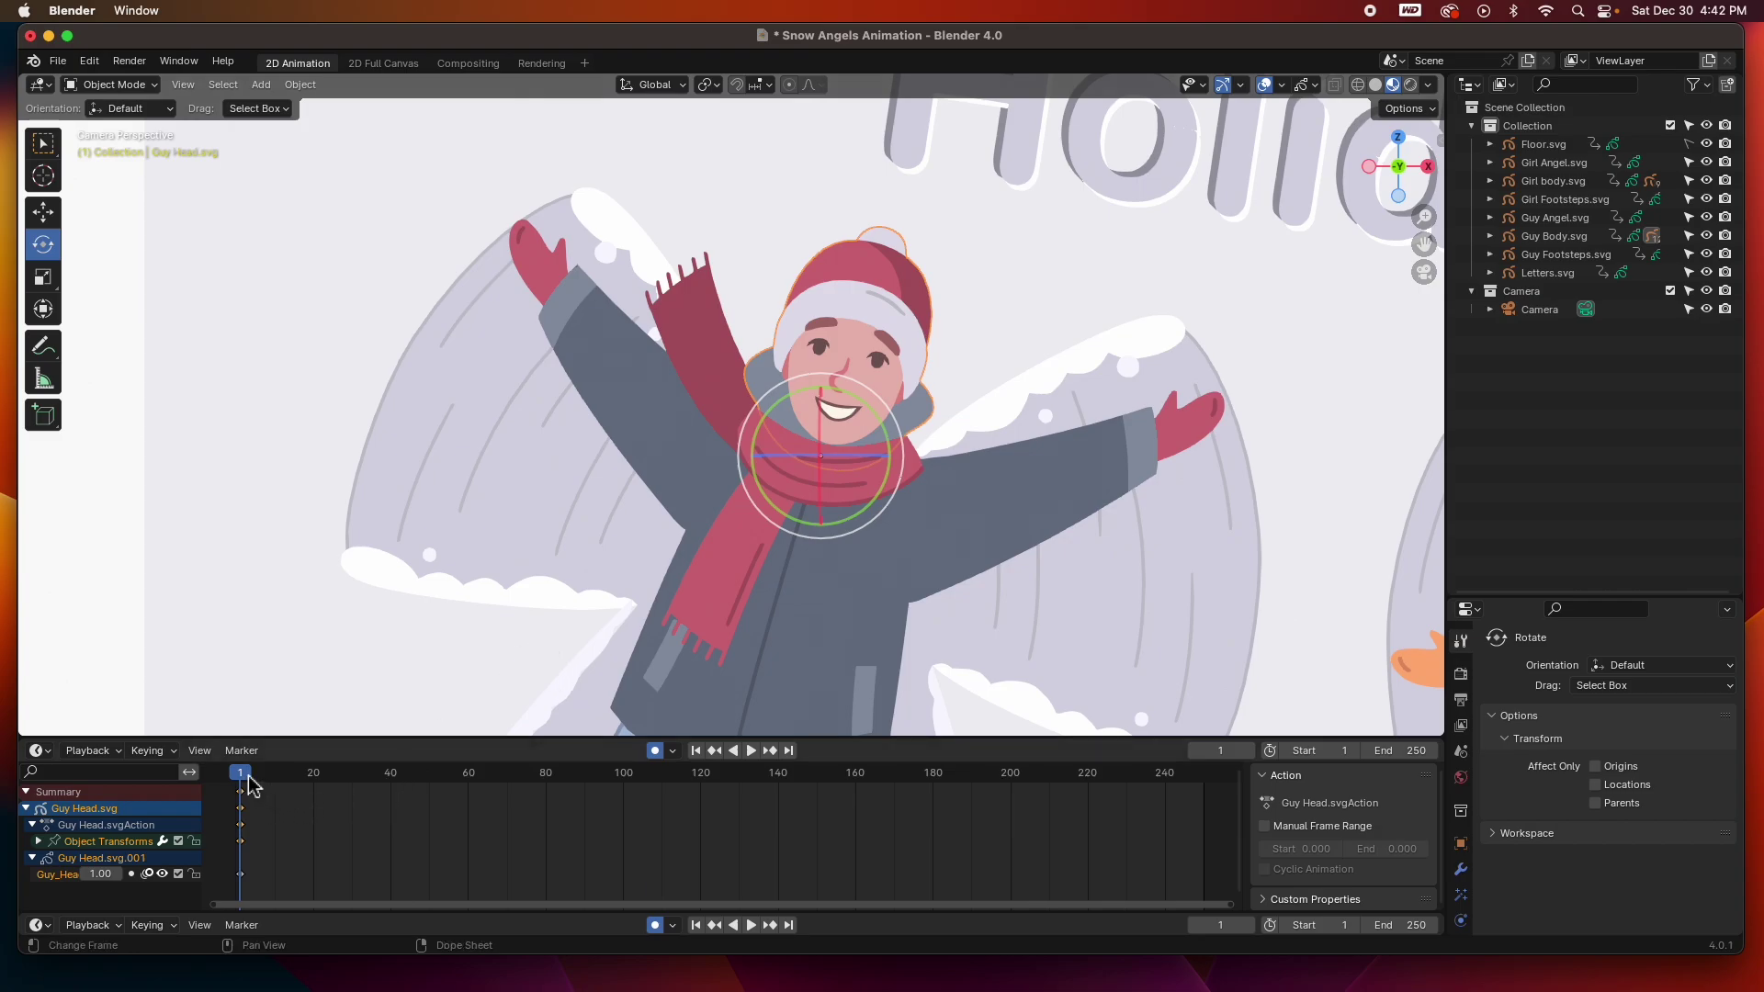
pyautogui.press('space')
pyautogui.moveTo(274, 776); pyautogui.dragTo(271, 778)
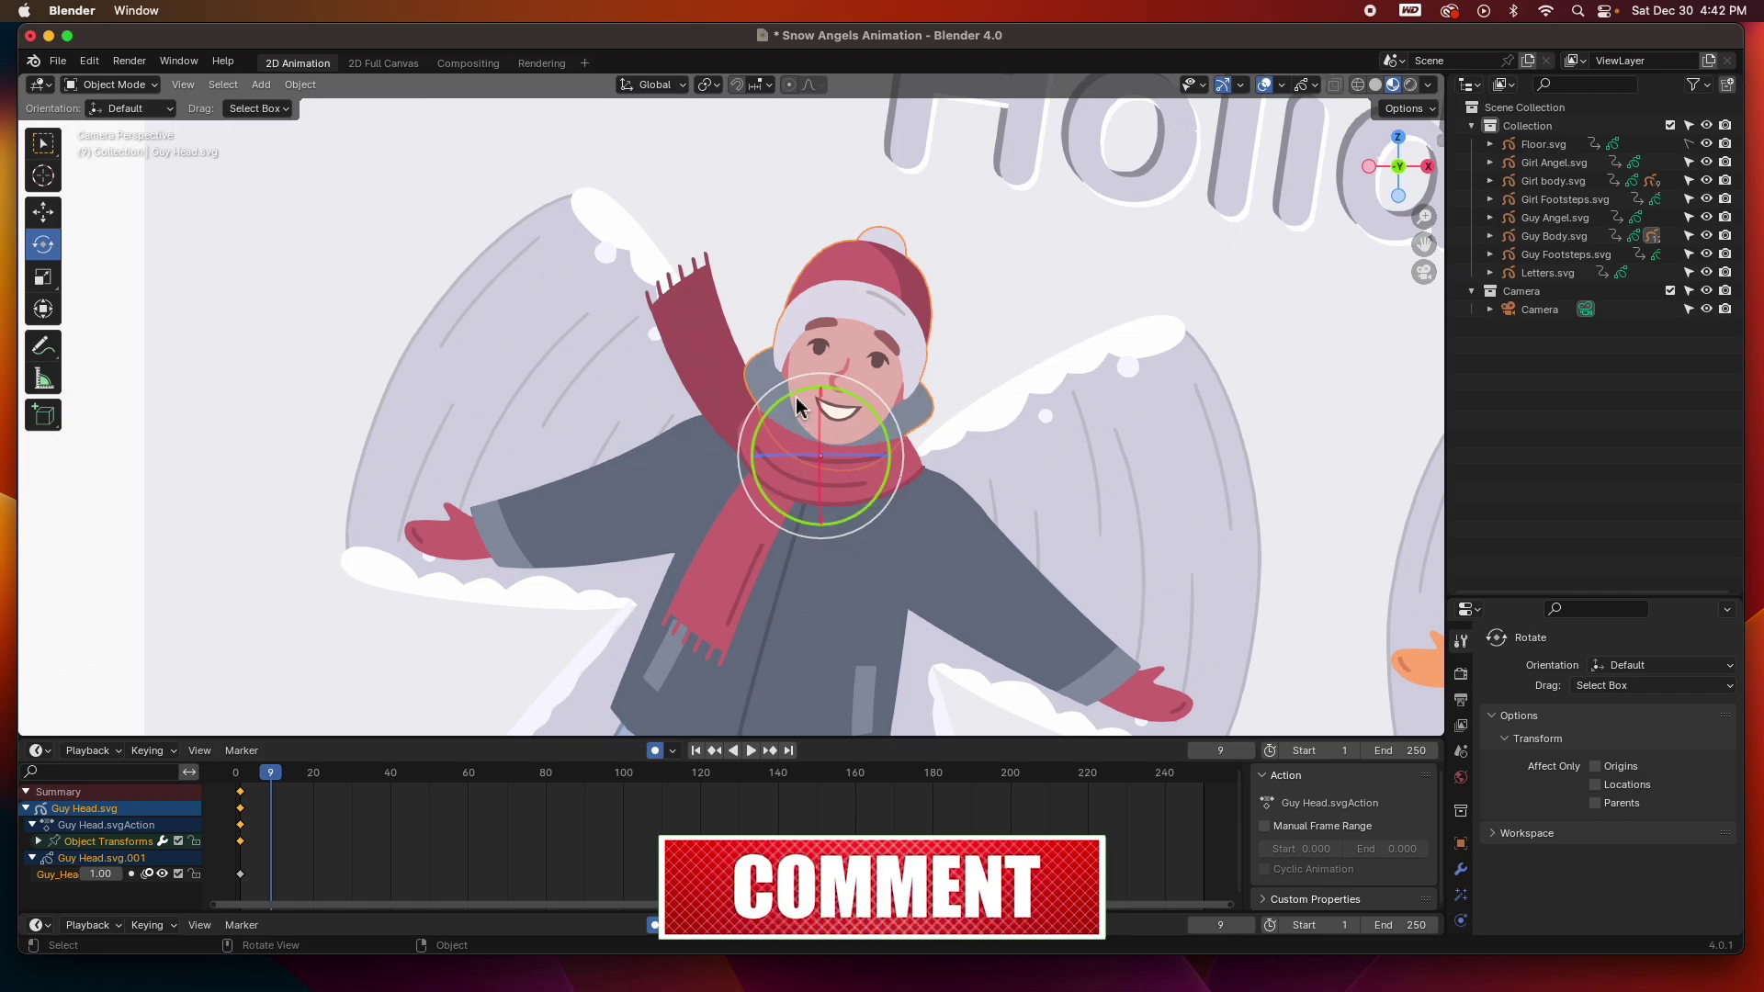
pyautogui.moveTo(794, 405); pyautogui.dragTo(786, 401)
pyautogui.press('i')
# Keyframe the head tilted slightly back toward his left arm at frame 20
pyautogui.press('space')
pyautogui.moveTo(311, 771); pyautogui.dragTo(314, 772)
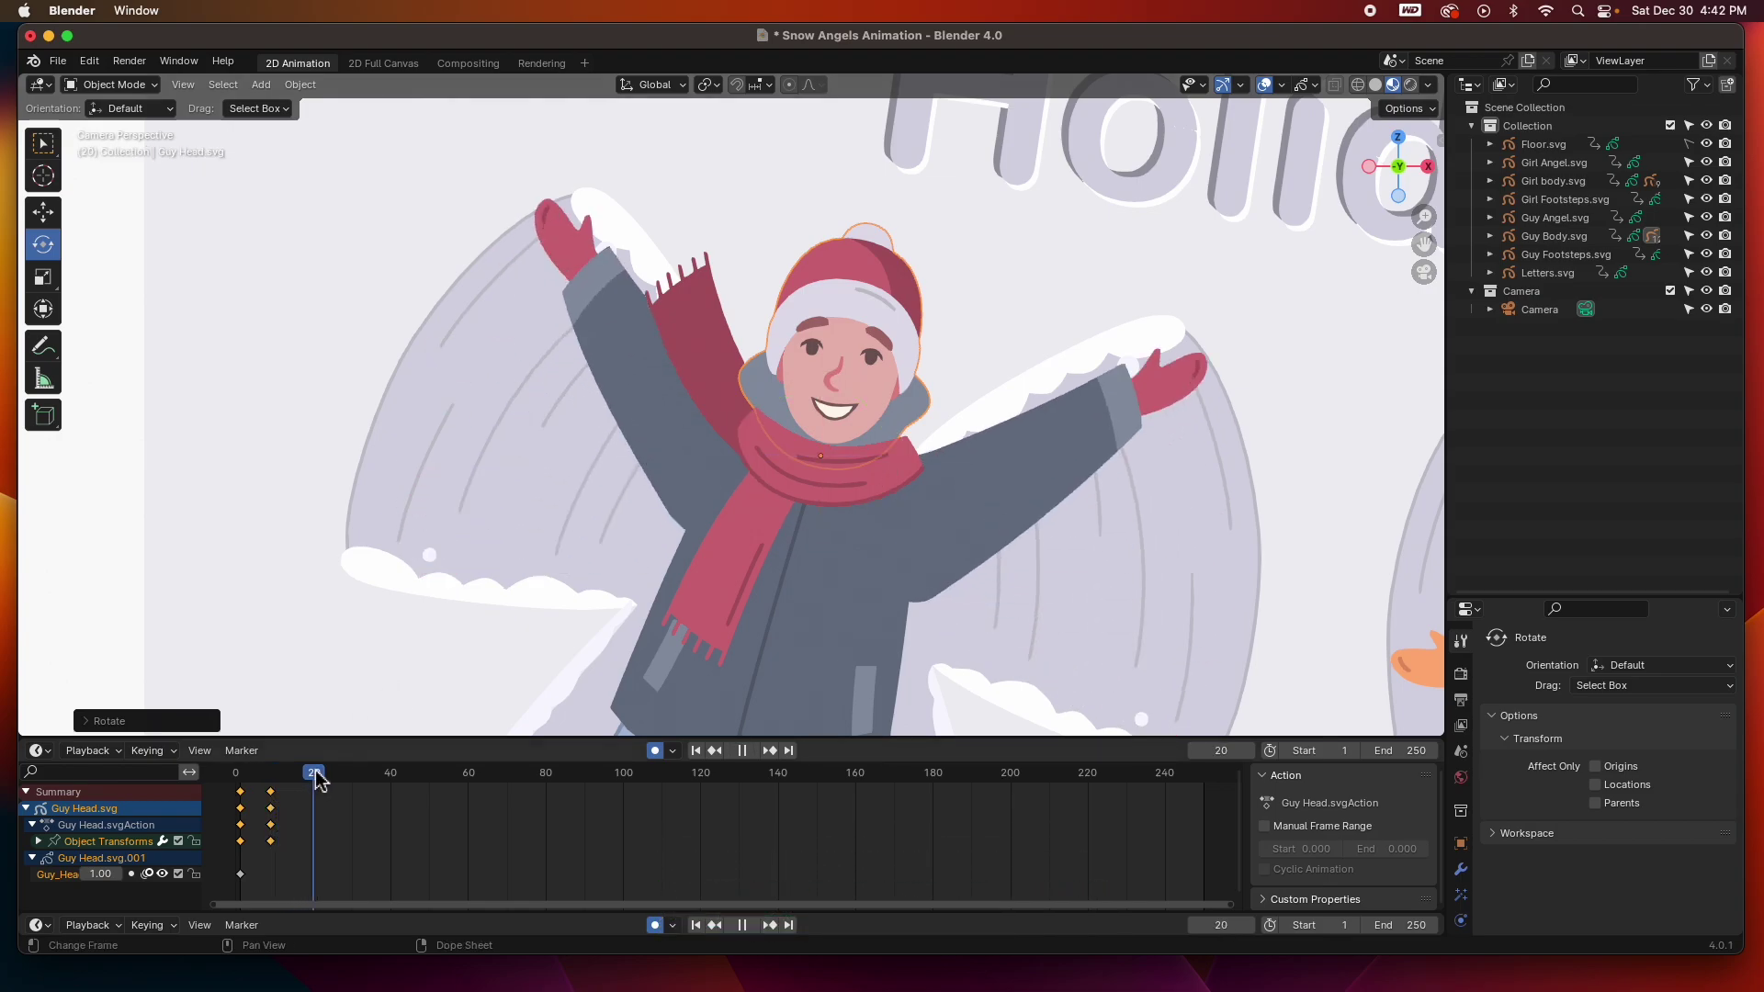
pyautogui.press('space')
pyautogui.moveTo(887, 430); pyautogui.dragTo(882, 421)
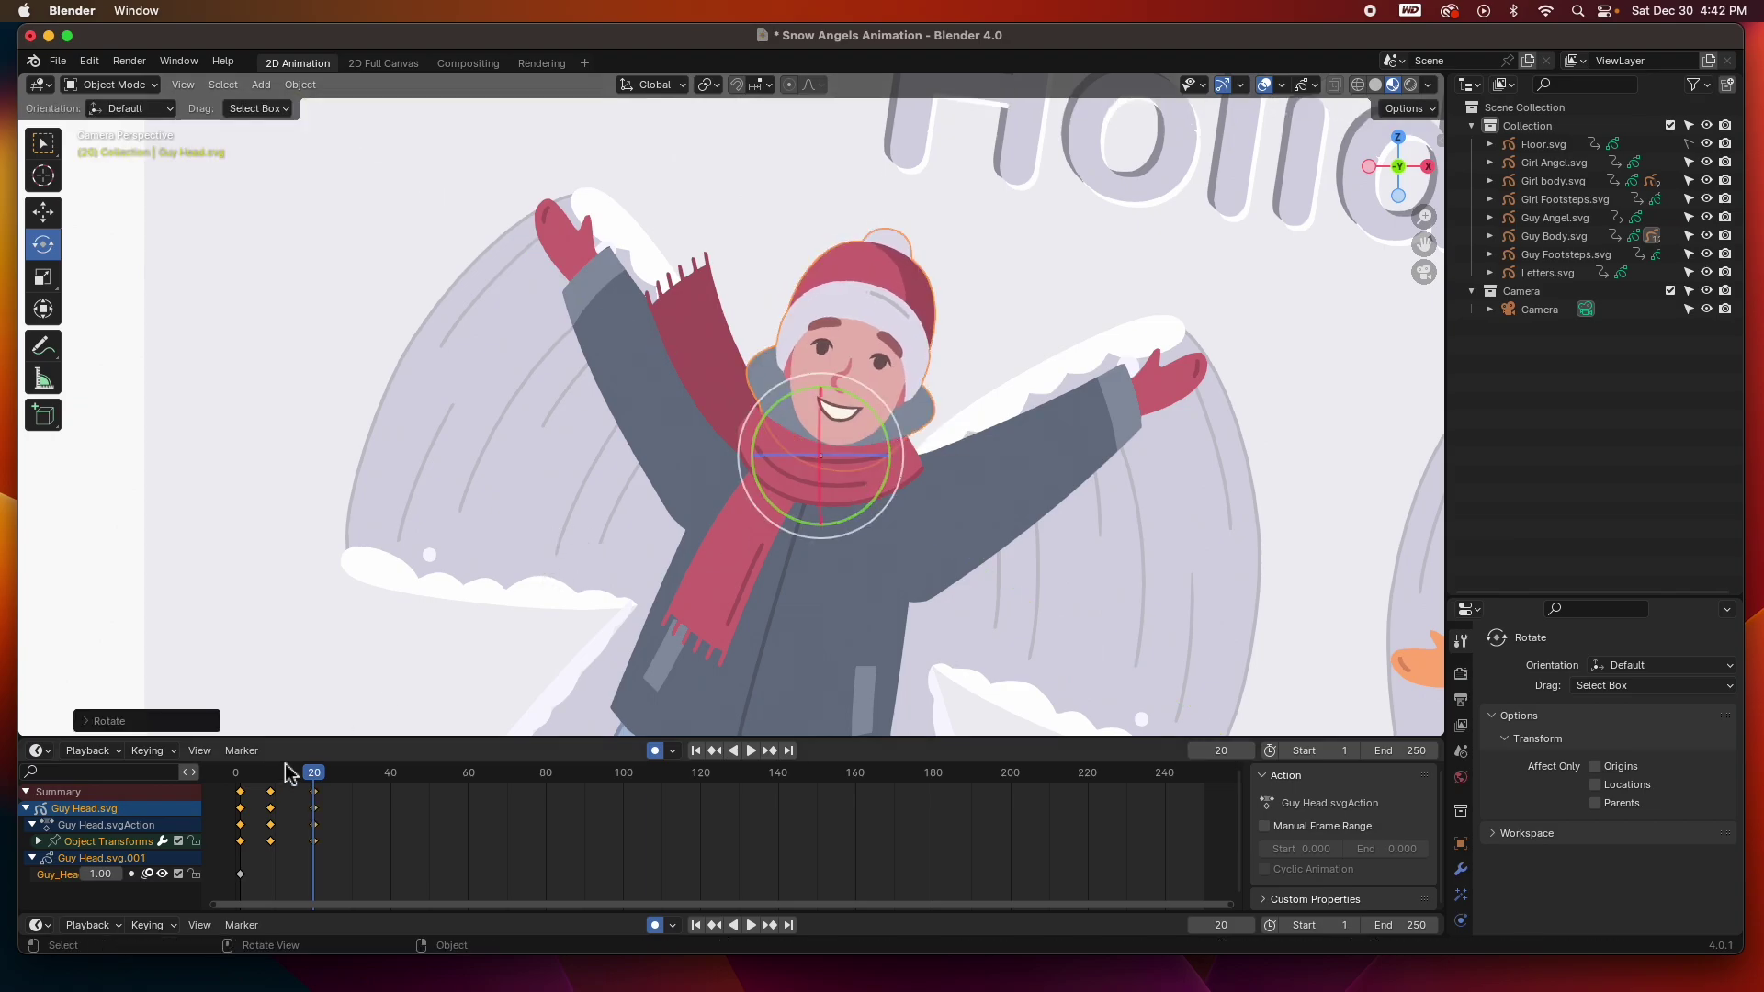
# Copy the head's keyframes at frames 9 and 20 and paste the pair at frame 30
pyautogui.press('b')
pyautogui.moveTo(308, 844); pyautogui.dragTo(262, 785)
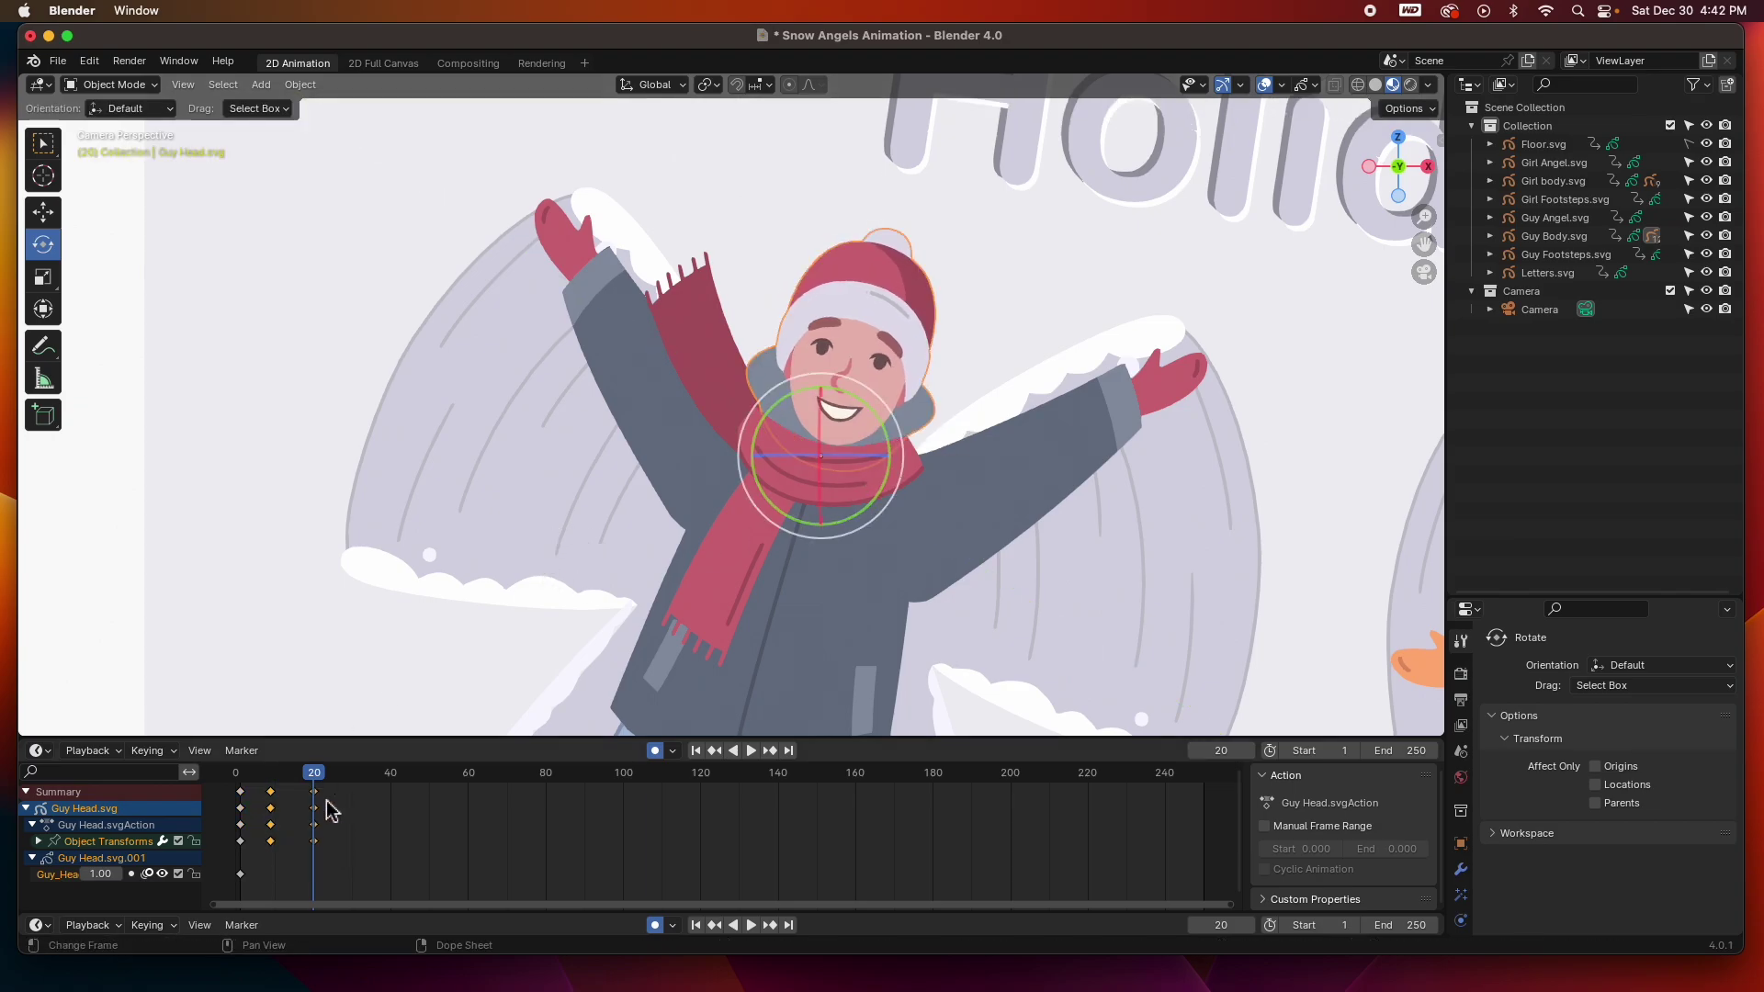
pyautogui.click(352, 773)
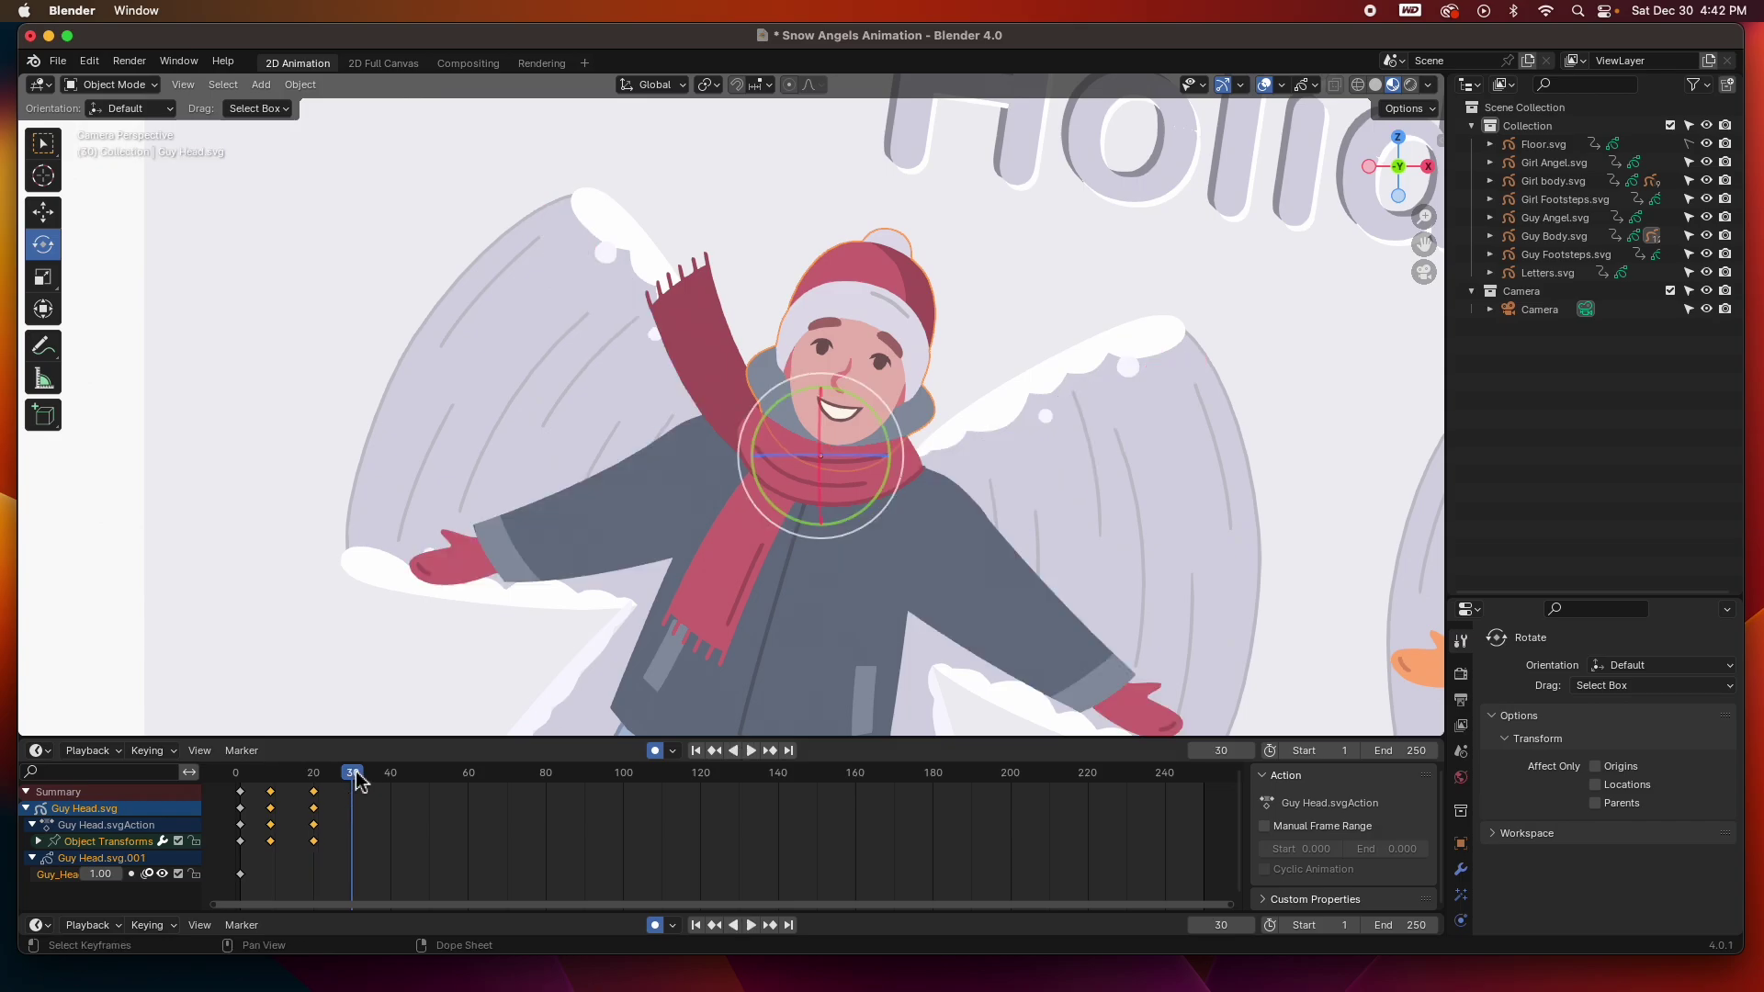
pyautogui.hotkey('ctrl', 'v')
pyautogui.click(432, 776)
pyautogui.hotkey('ctrl', 'v')
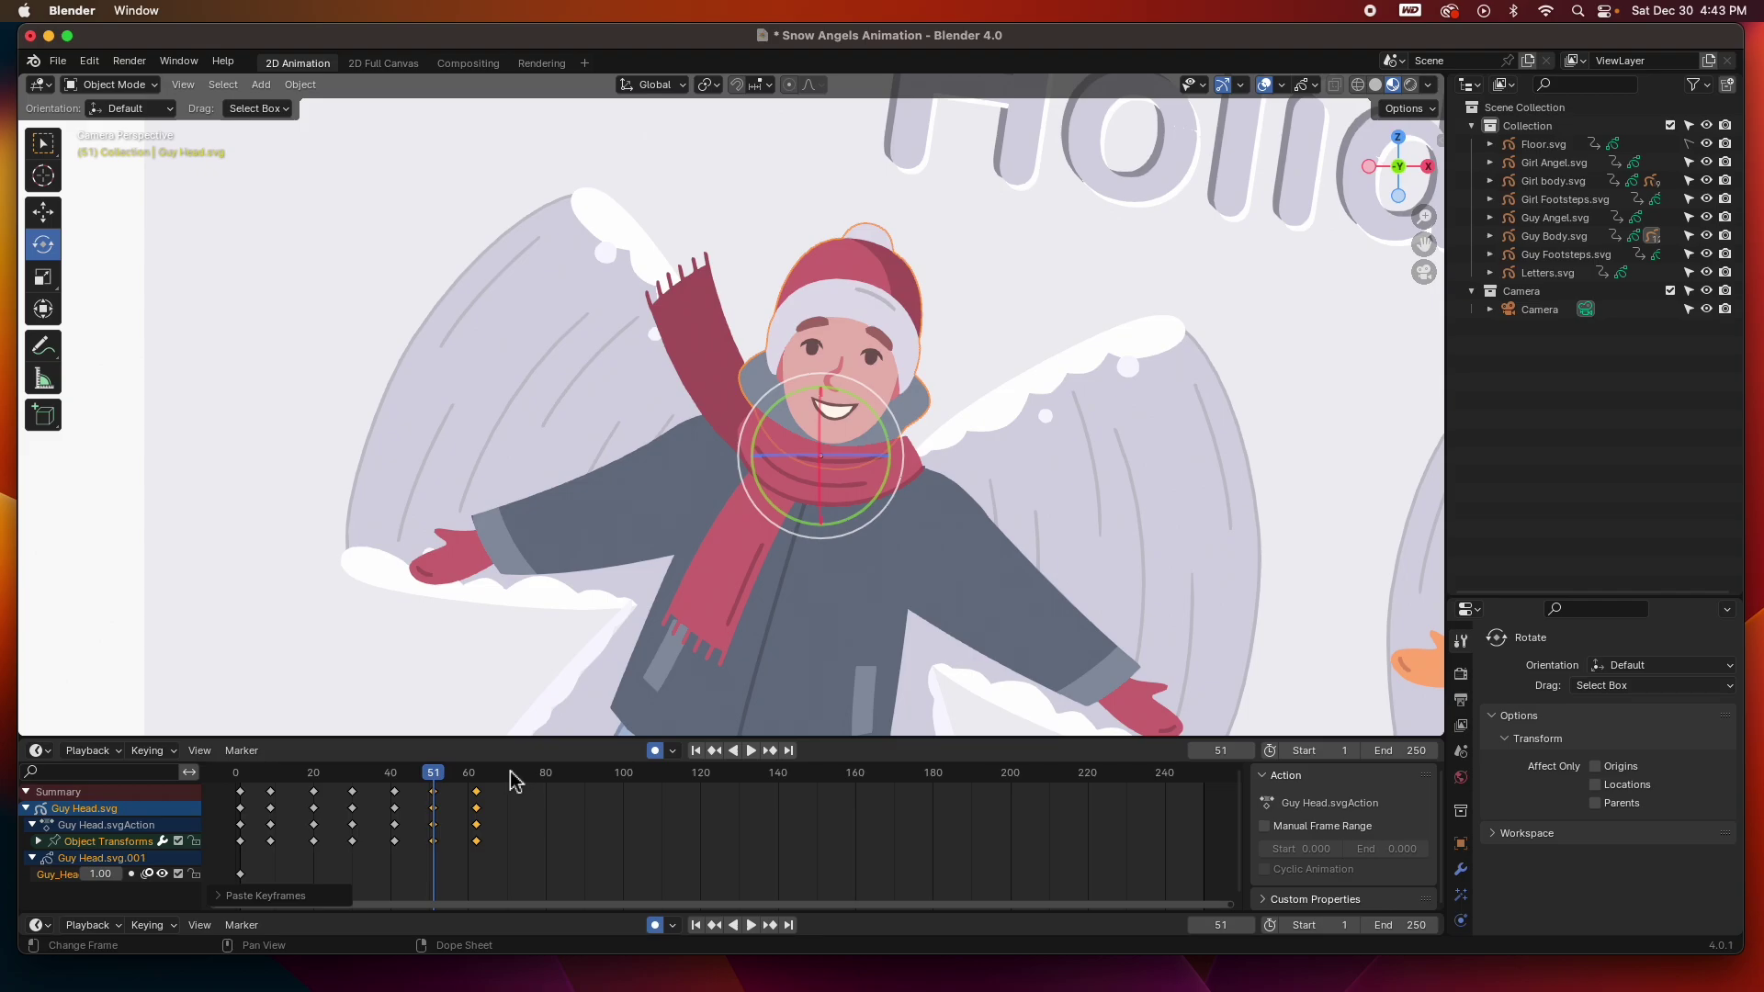
pyautogui.click(510, 774)
pyautogui.hotkey('ctrl', 'v')
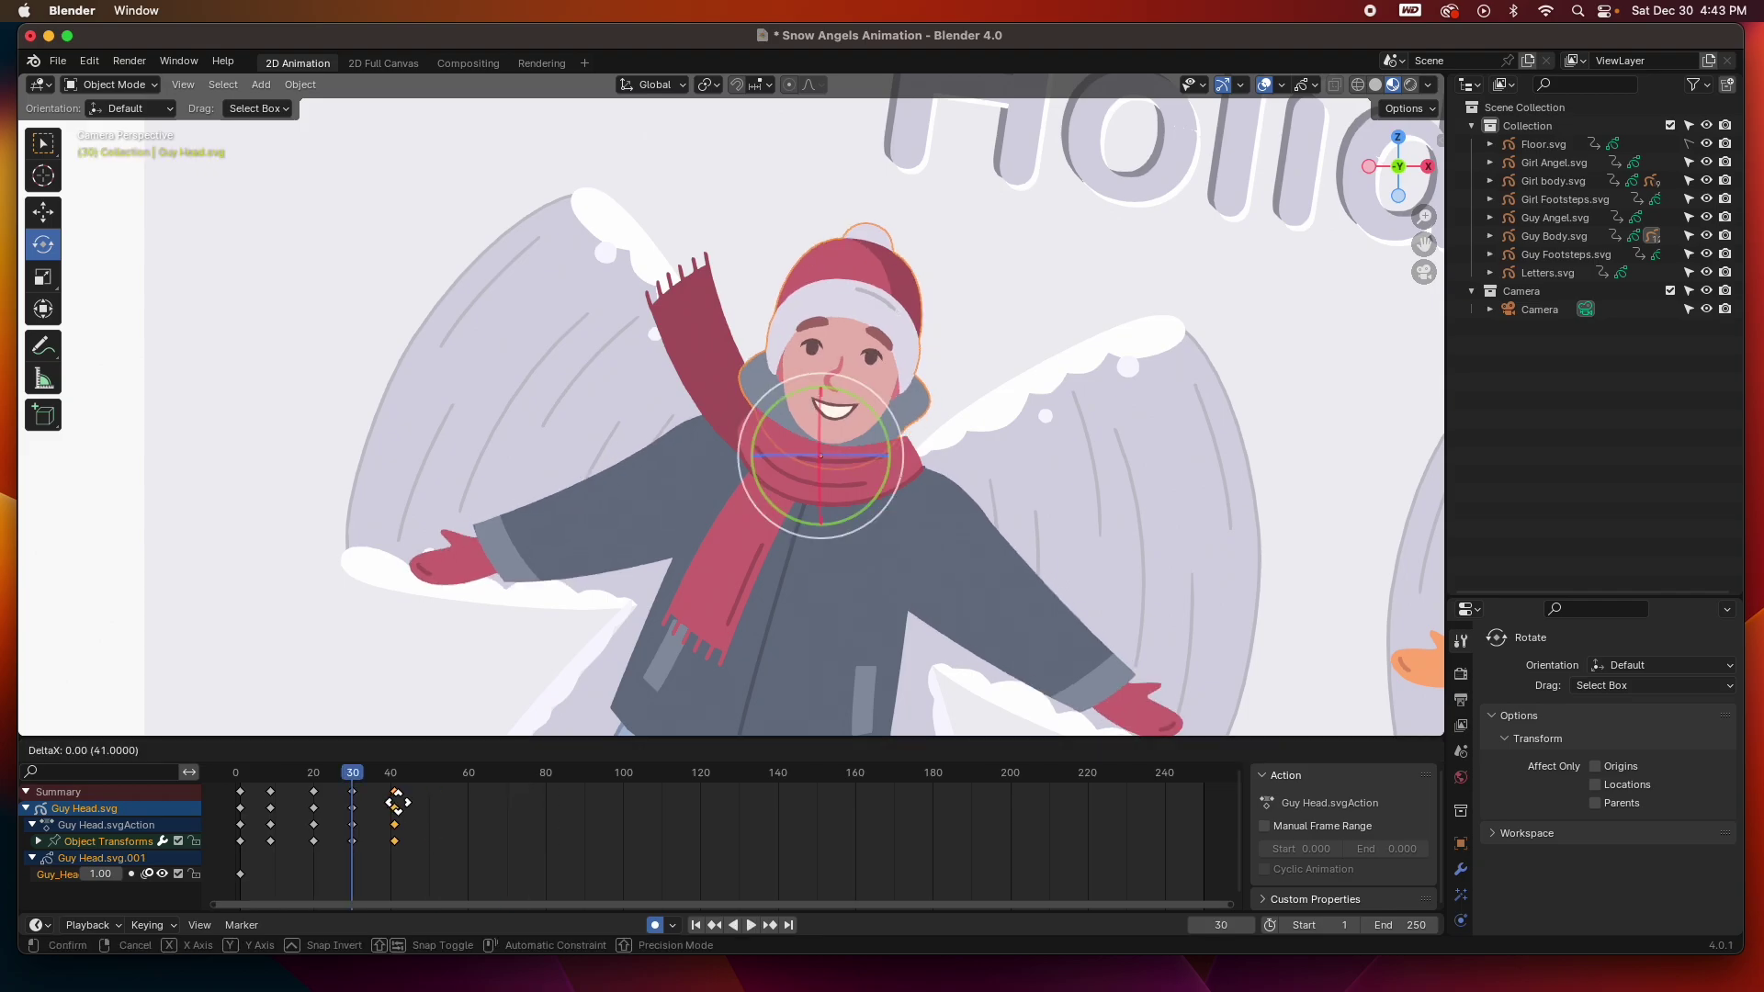
# Move the head's keyframe at frame 41 to frame 40, and paste copies of the frame 30 and 40 pair at frames 50 and 70
pyautogui.click(392, 803)
pyautogui.moveTo(427, 865); pyautogui.dragTo(336, 777)
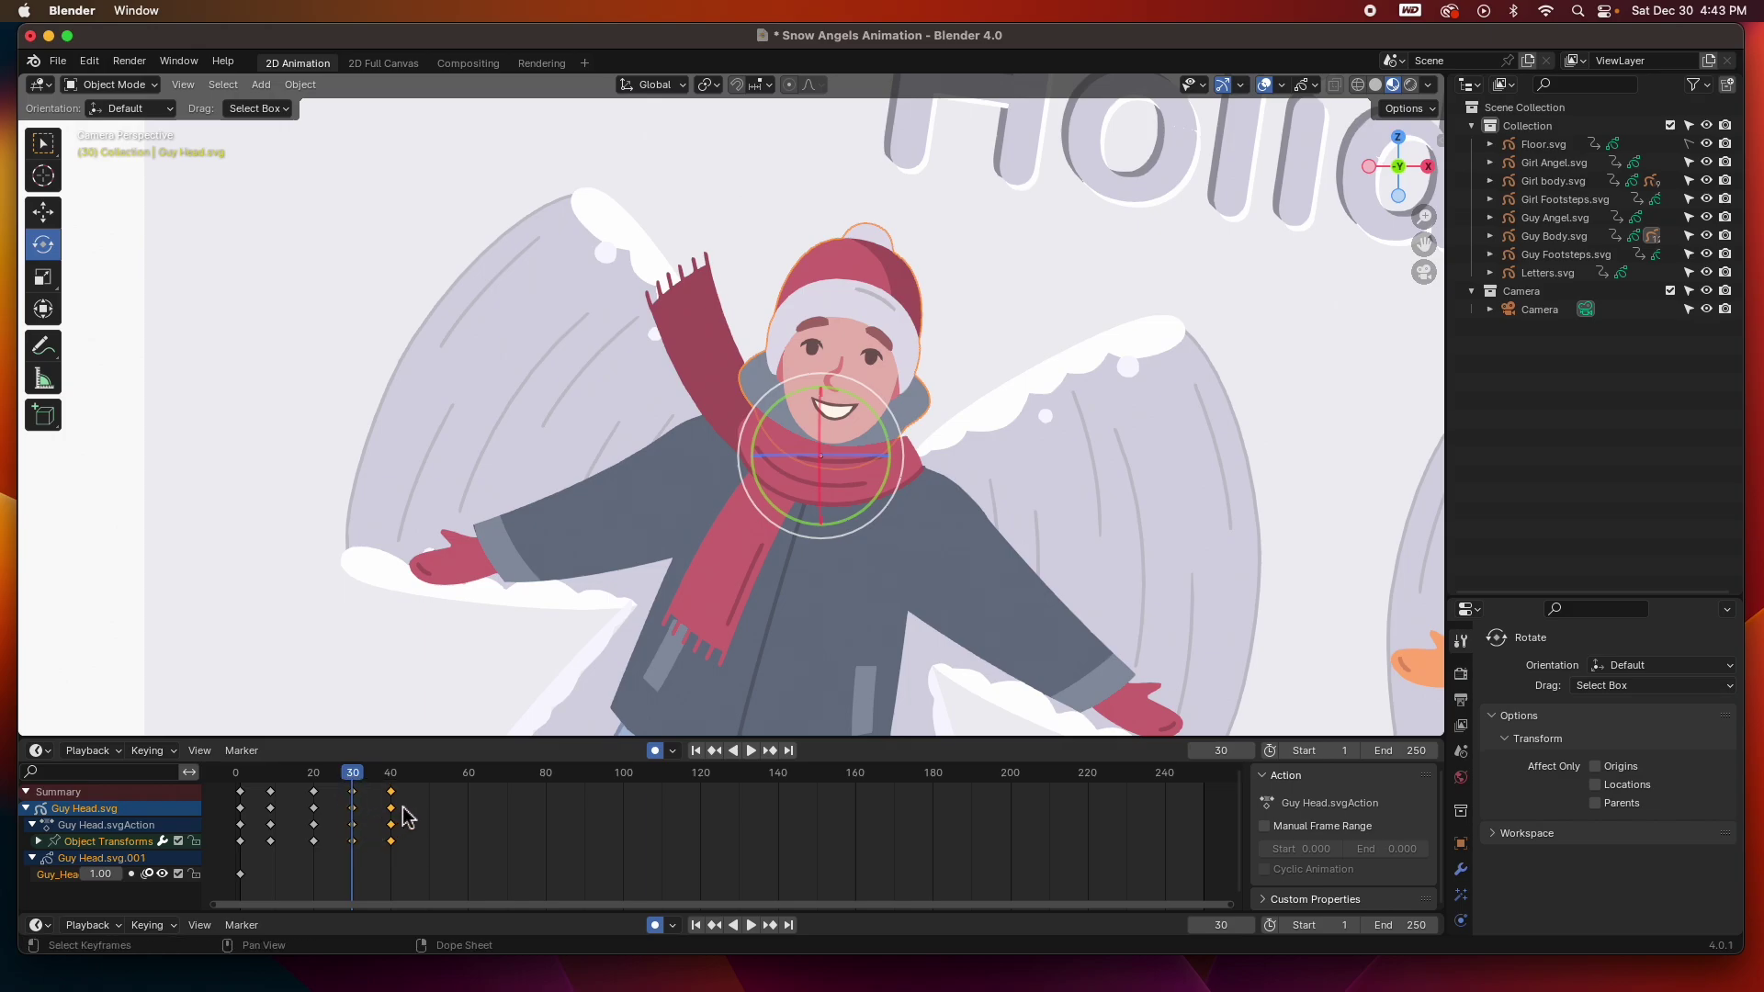
pyautogui.click(430, 773)
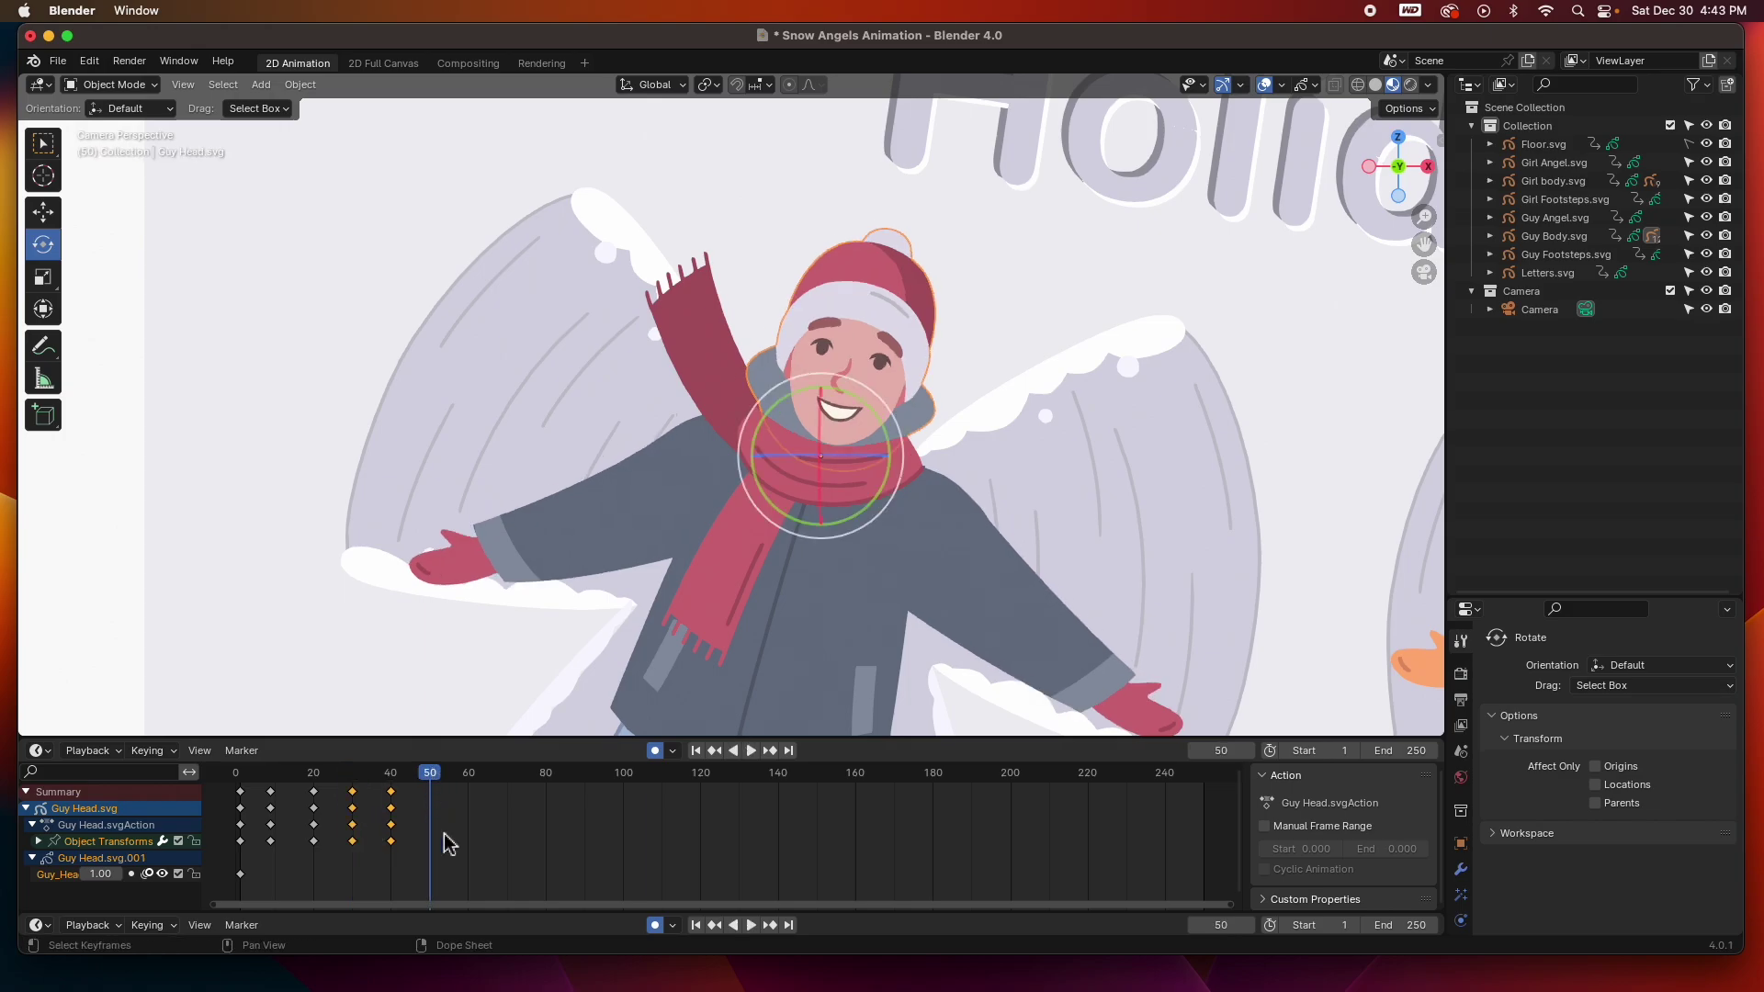
pyautogui.hotkey('ctrl', 'v')
pyautogui.click(507, 775)
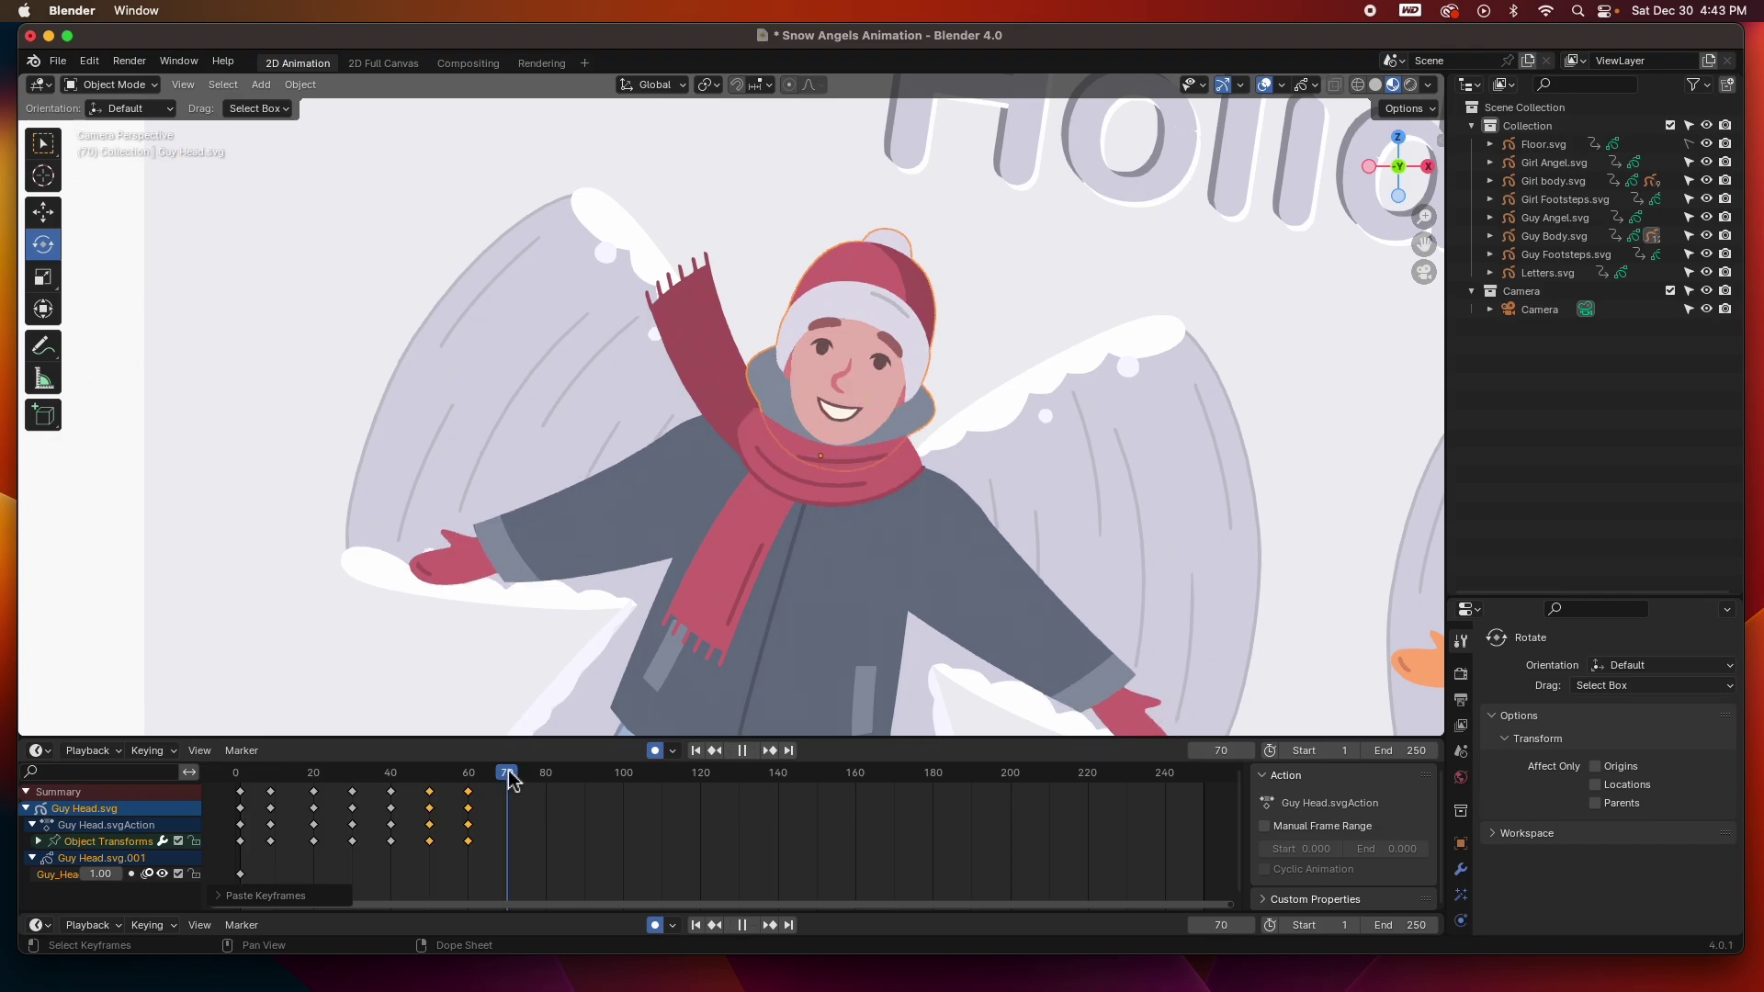
pyautogui.hotkey('ctrl', 'v')
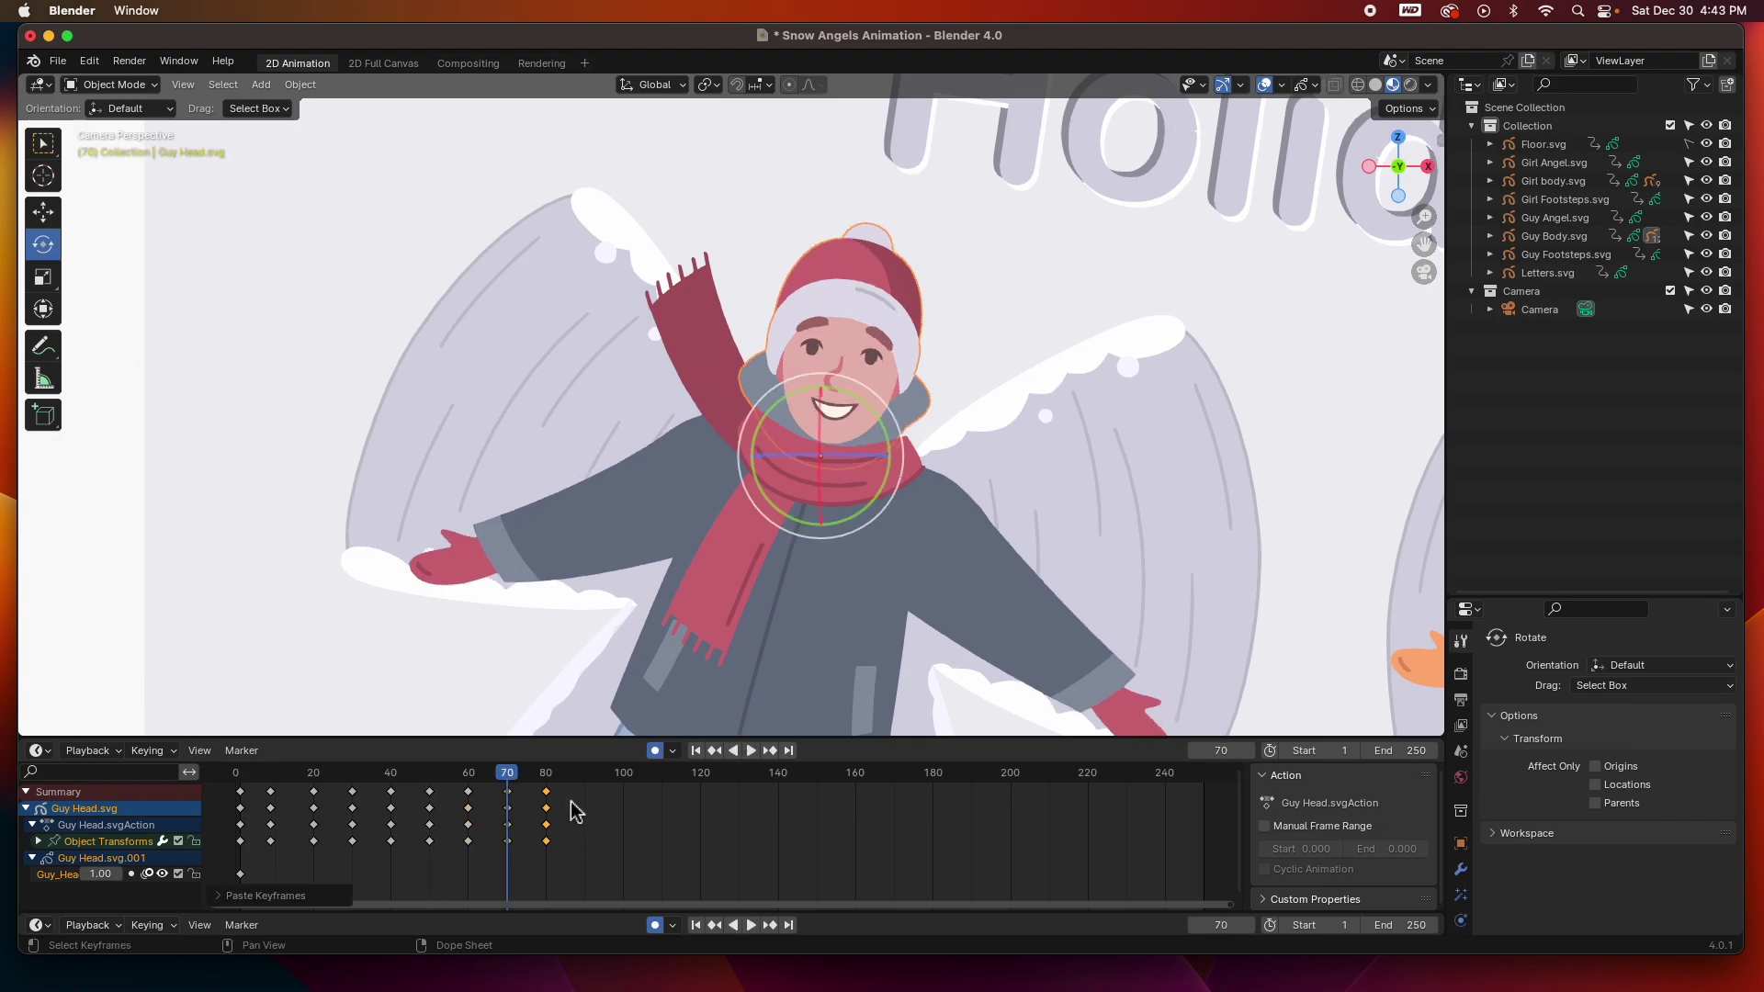
# Set the current frame to 90 for the head animation
pyautogui.click(589, 774)
pyautogui.press('space')
pyautogui.press('Escape')
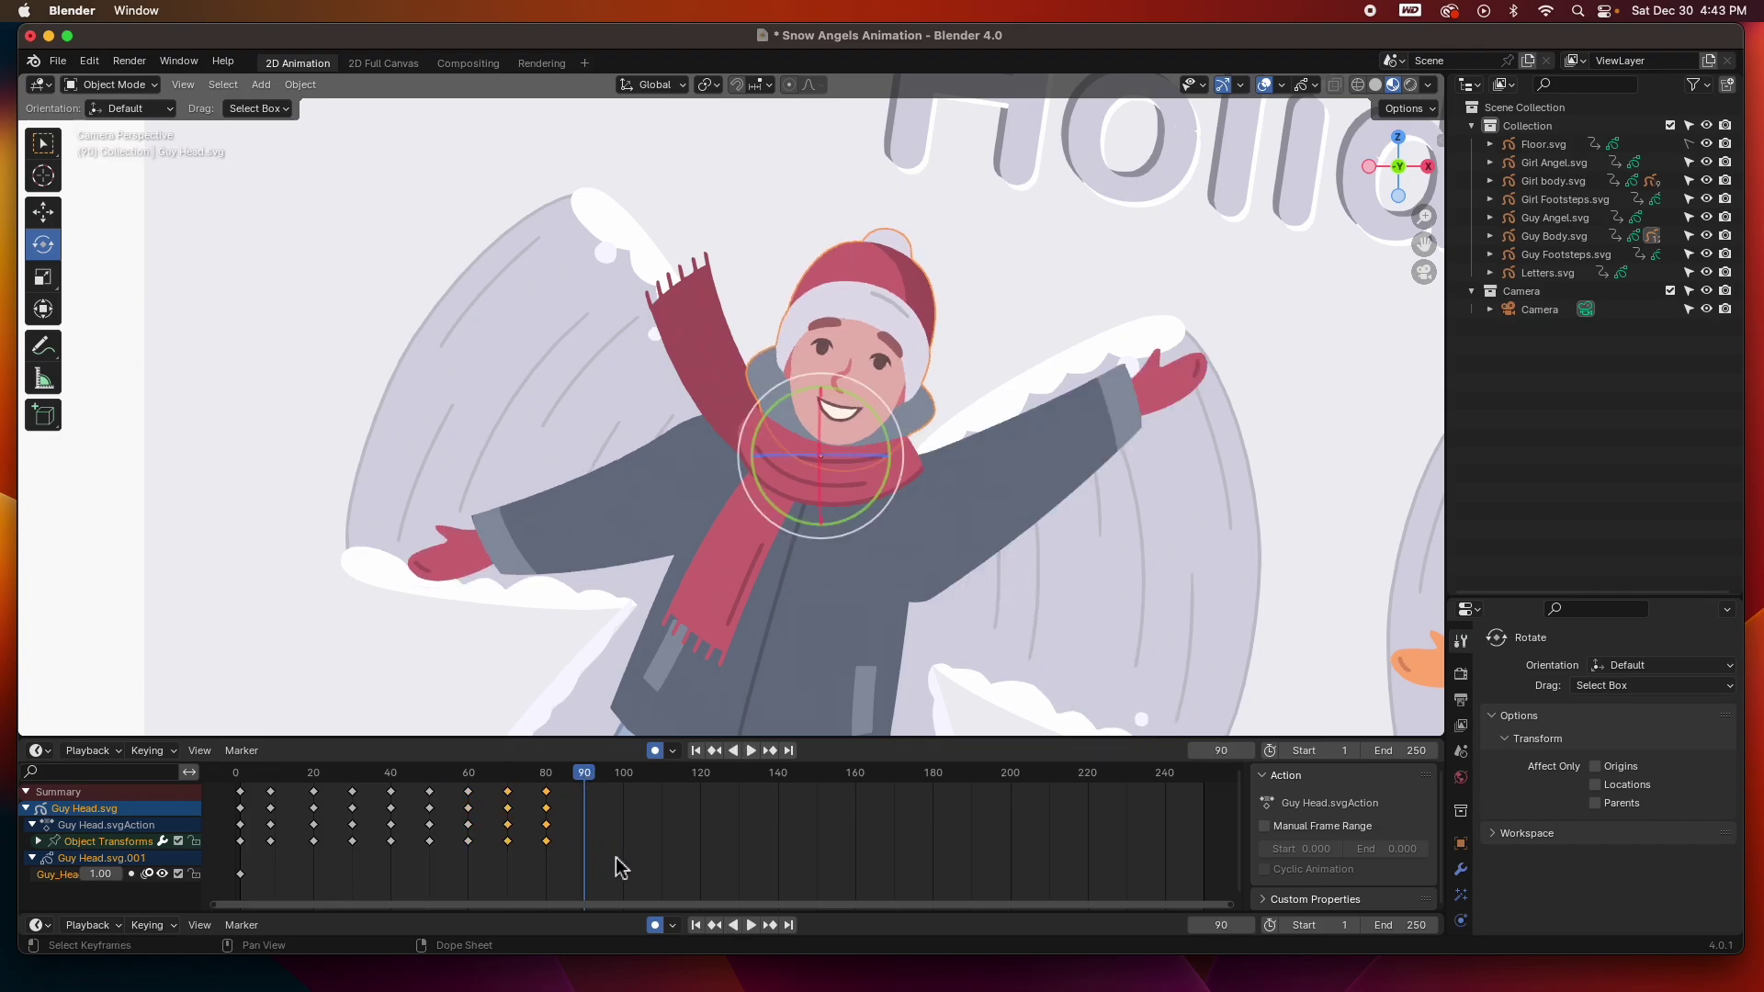
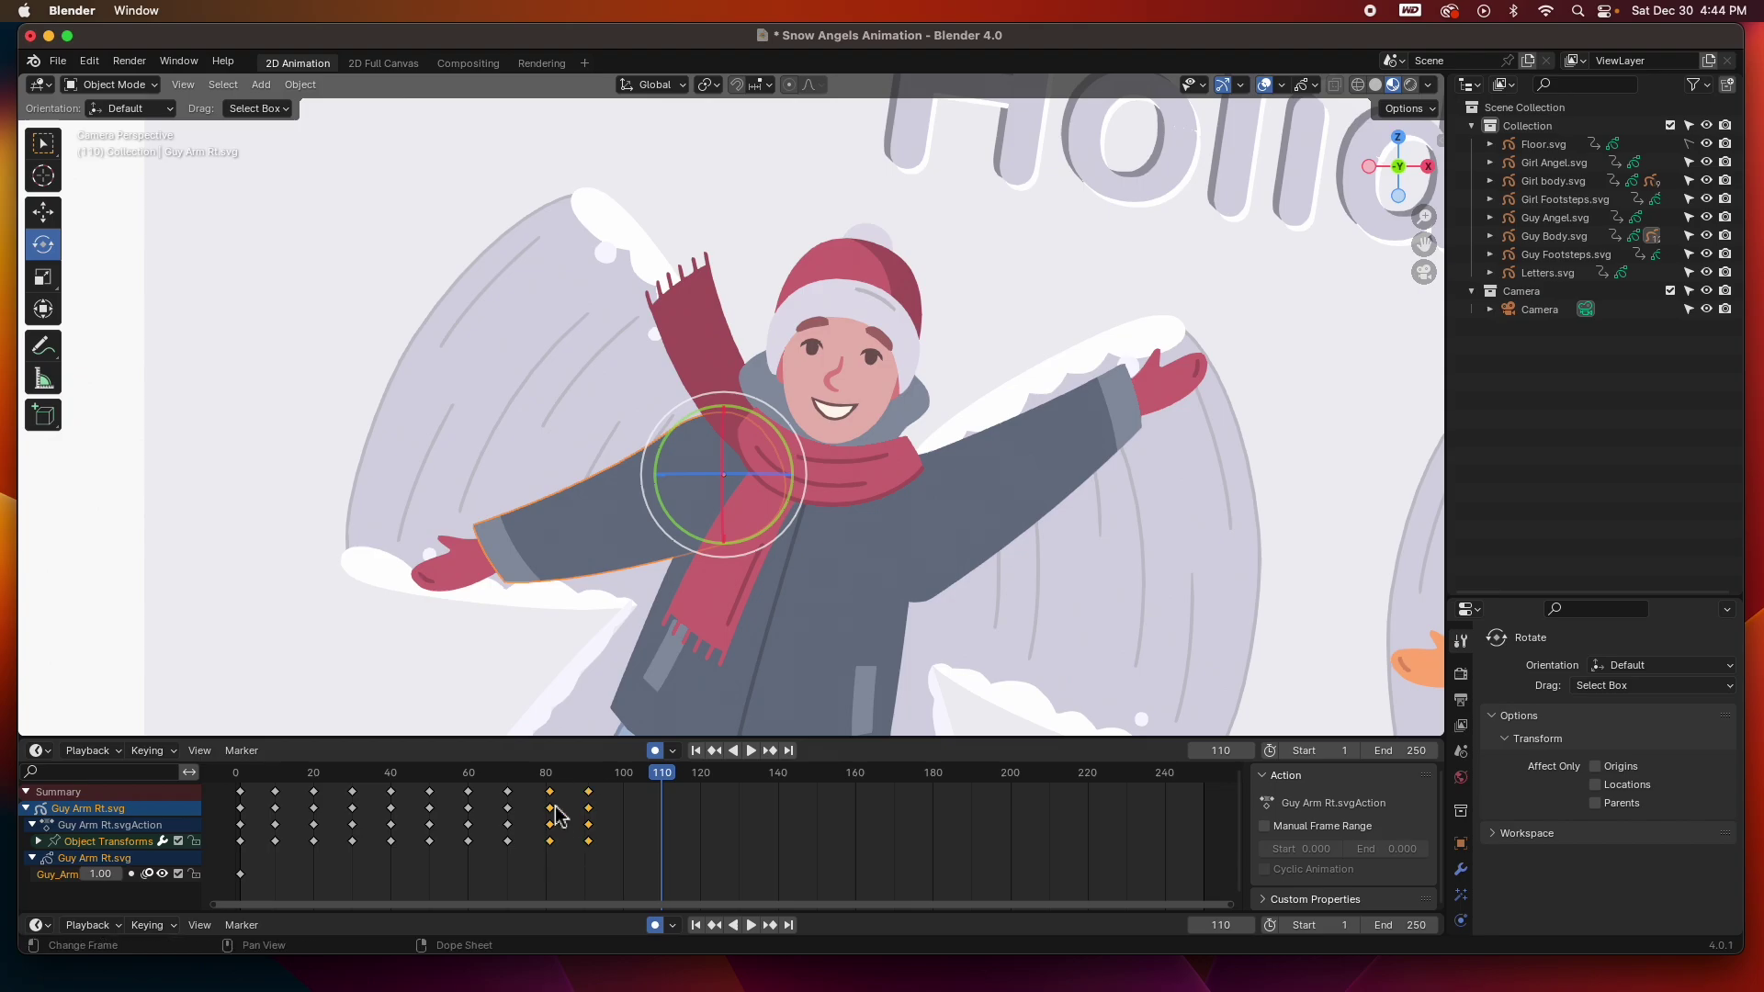
# Paste copies of the Guy Arm Rt keyframe pair at frames 100 and 120
pyautogui.hotkey('ctrl', 'v')
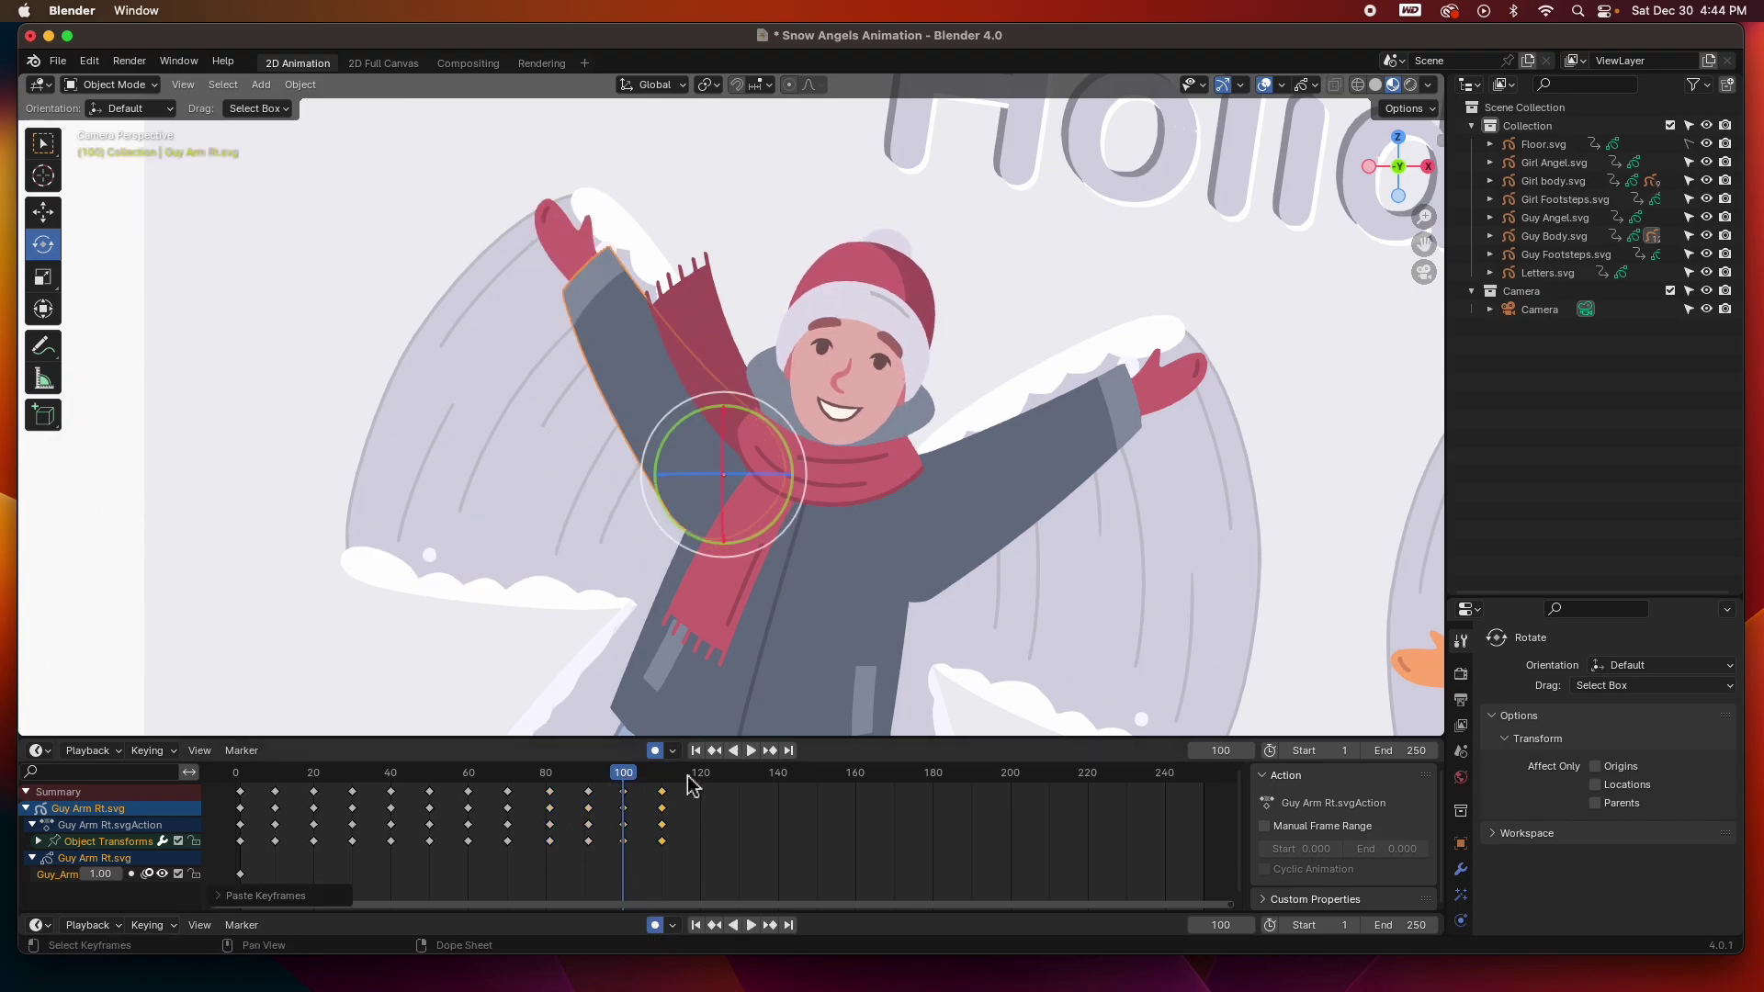
pyautogui.hotkey('ctrl', 'v')
# Copy the Guy Arm Lt keyframes at frames 70 and 80, paste the pair at frames 90 and 110, and play the animation from frame 1
pyautogui.click(988, 515)
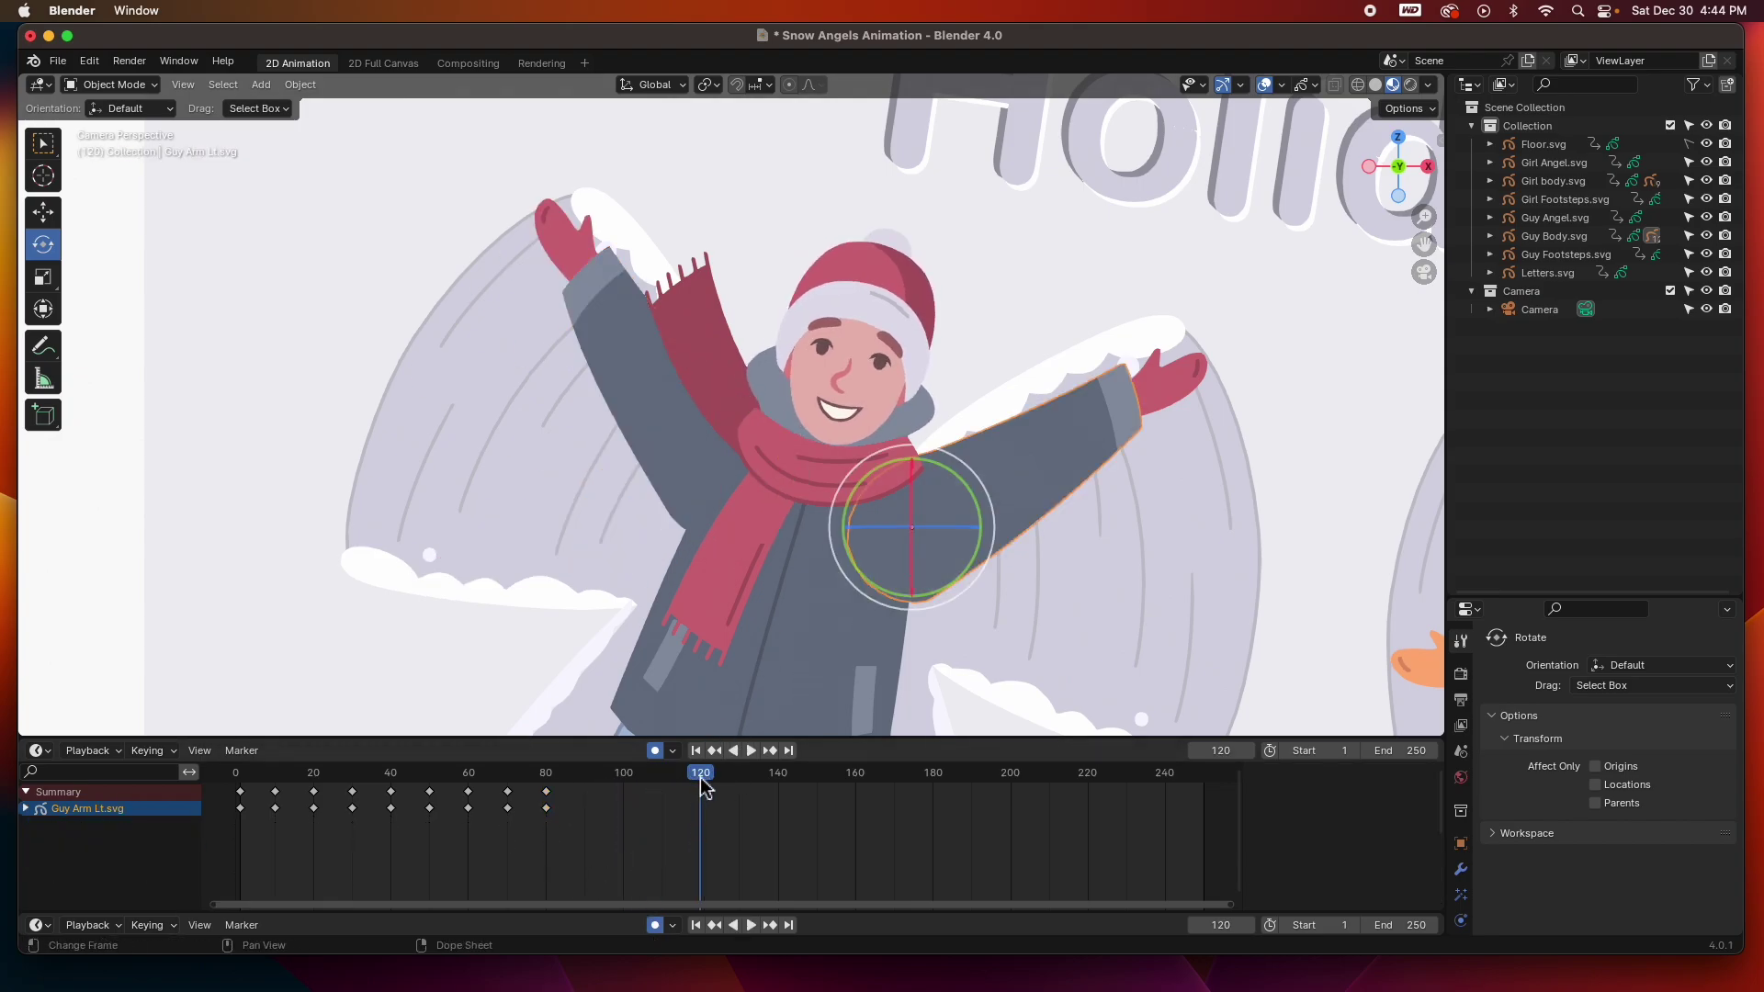
pyautogui.click(508, 808)
pyautogui.click(584, 772)
pyautogui.hotkey('ctrl', 'v')
pyautogui.click(665, 772)
pyautogui.moveTo(670, 809); pyautogui.dragTo(666, 812)
pyautogui.click(696, 750)
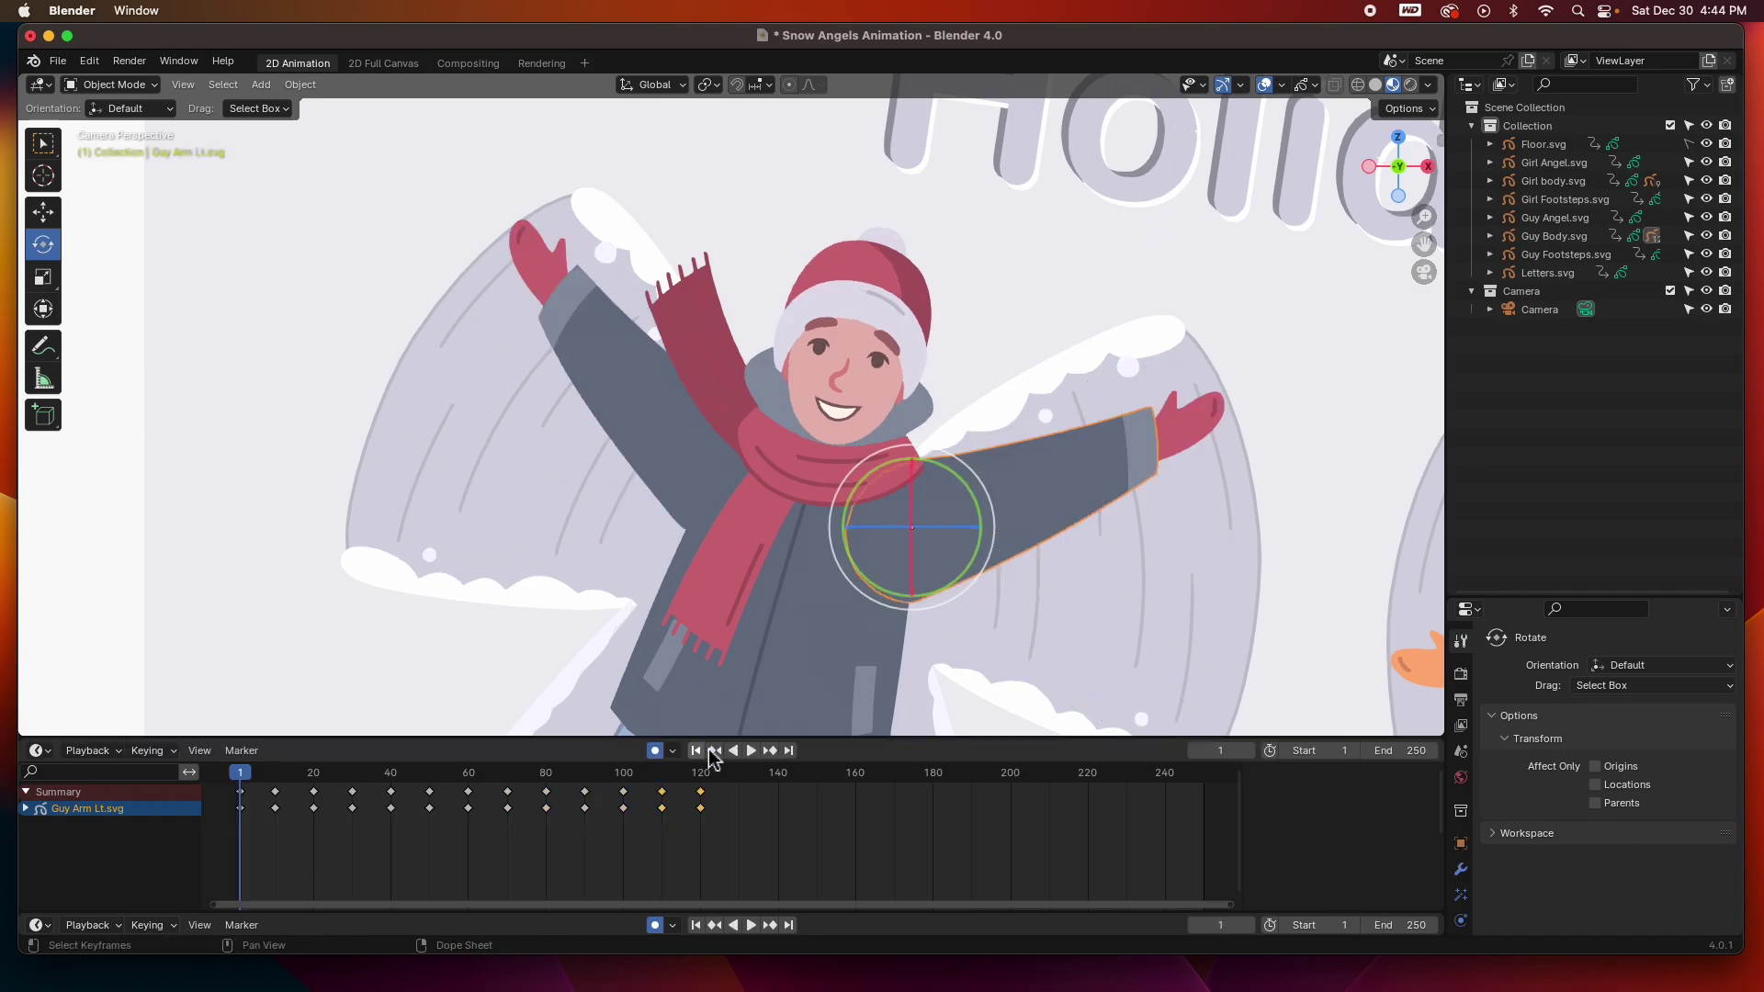
pyautogui.click(749, 751)
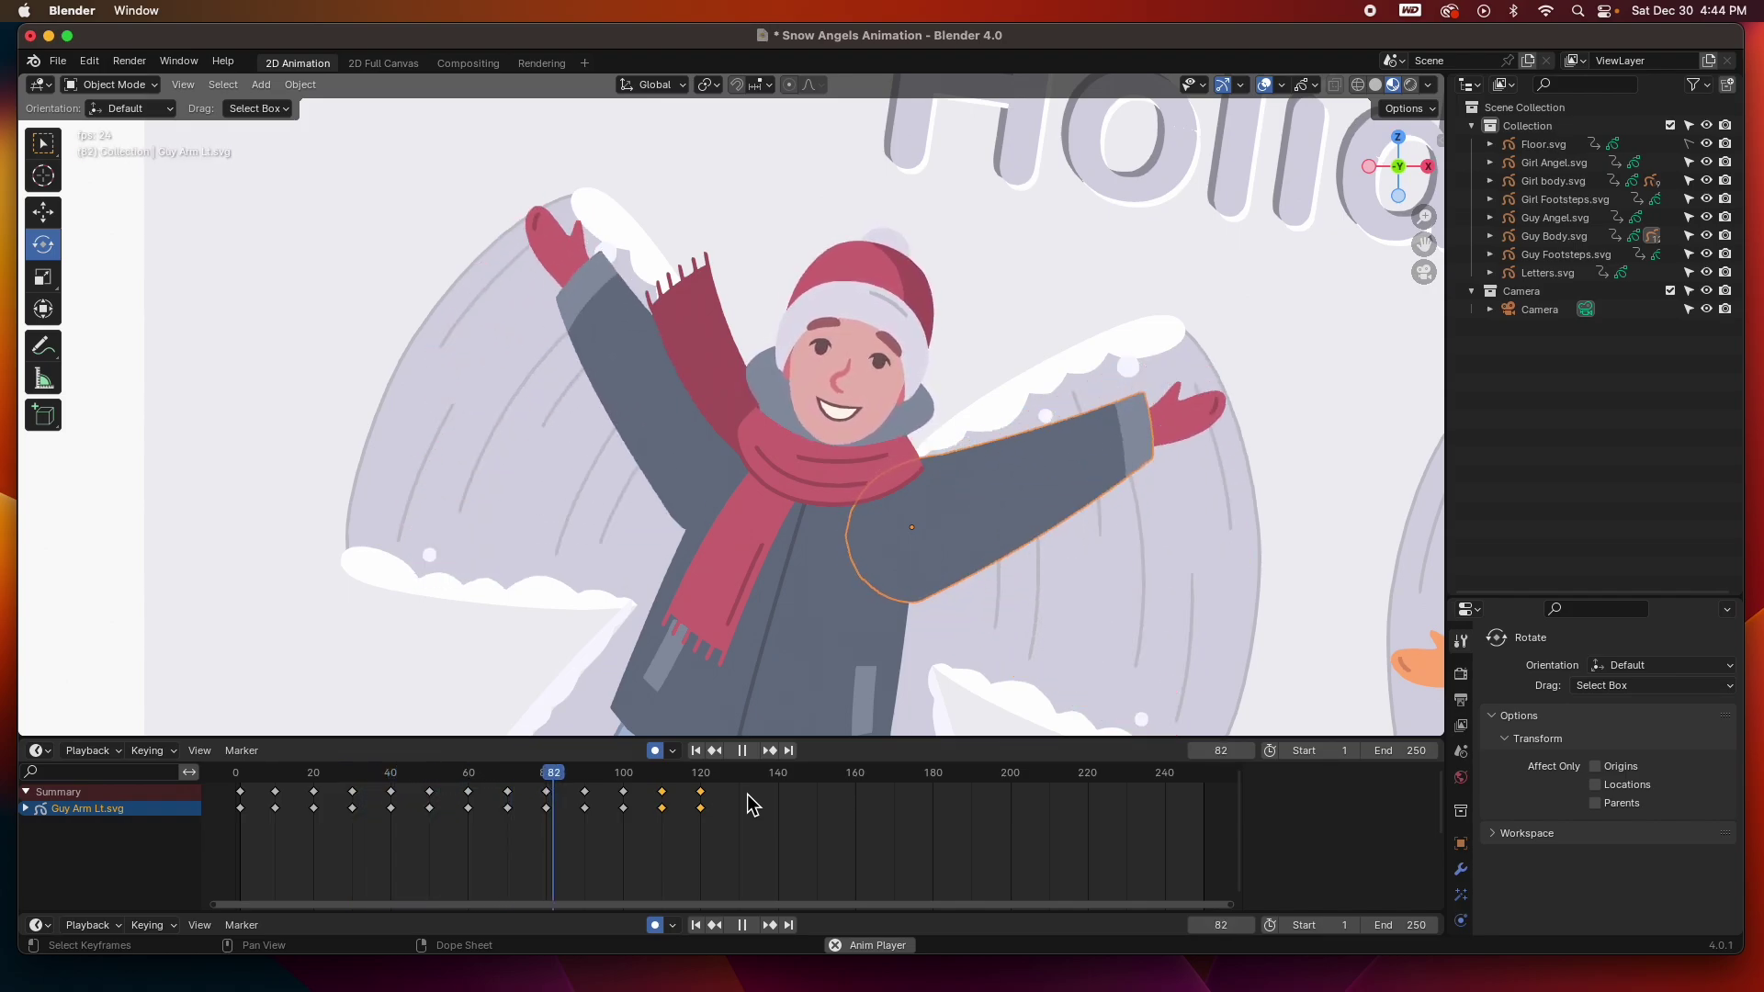
pyautogui.press('space')
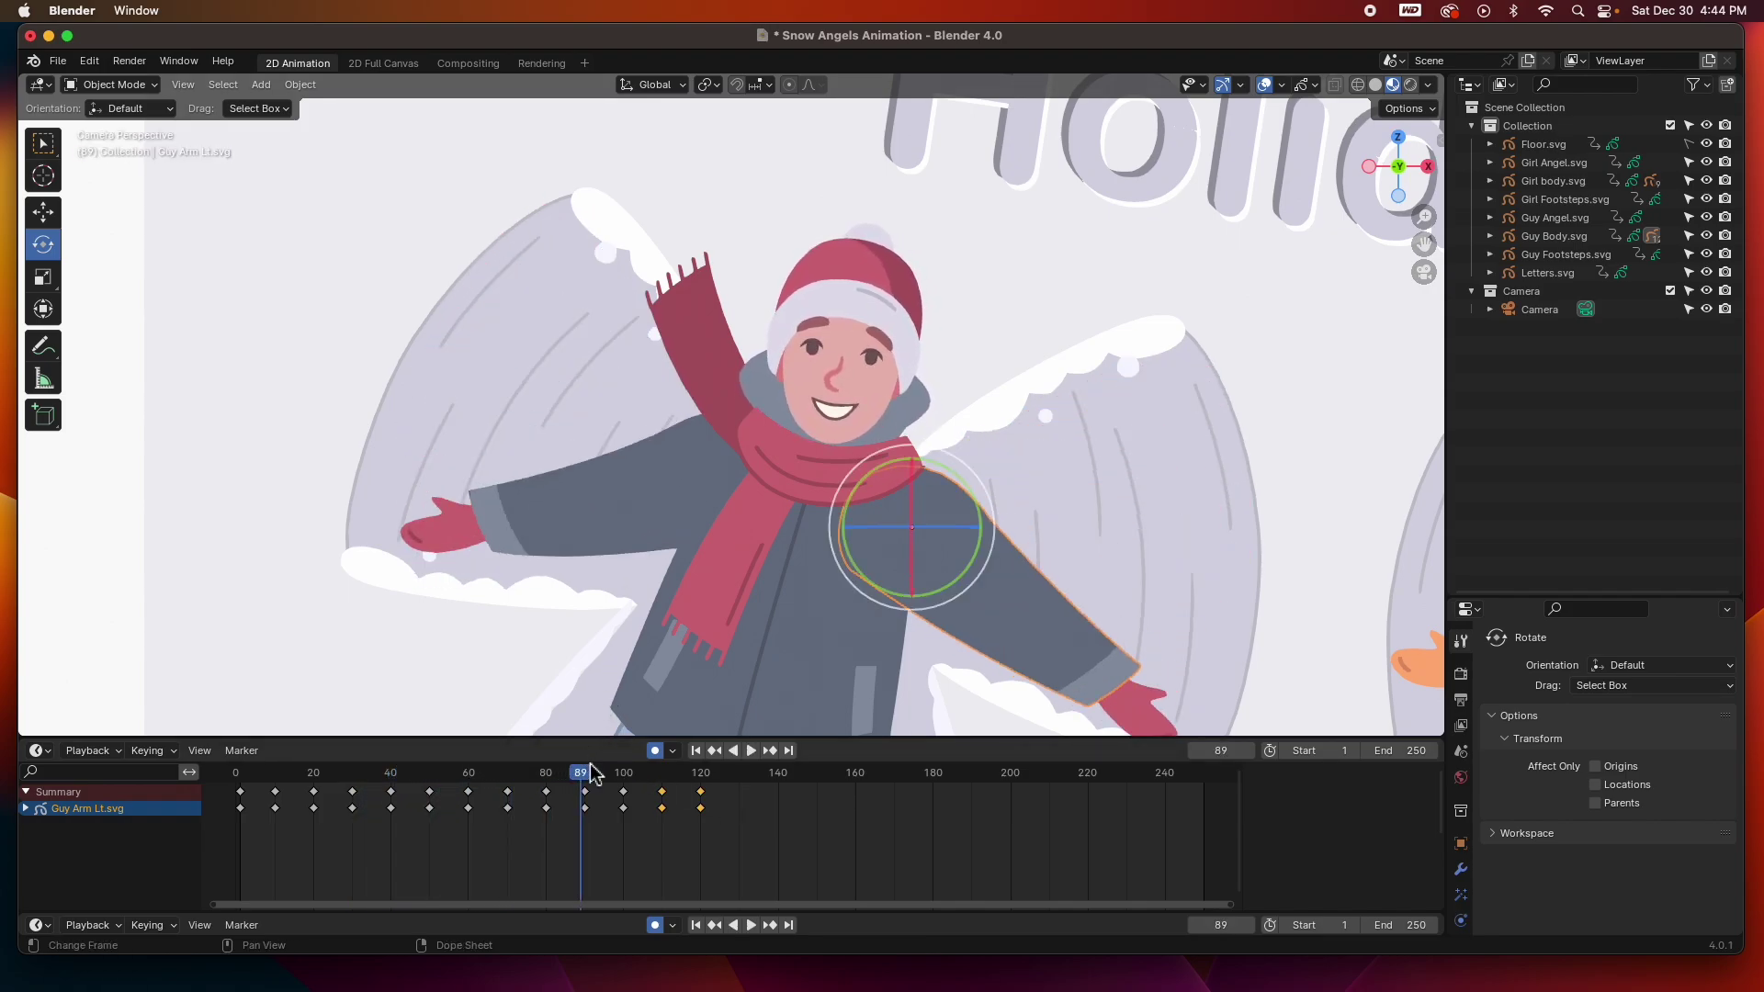
# Keyframe the raised scarf end, Guy Scarf Rt, rotated away from the head at frame 10 and back toward the head at frame 20
pyautogui.click(719, 349)
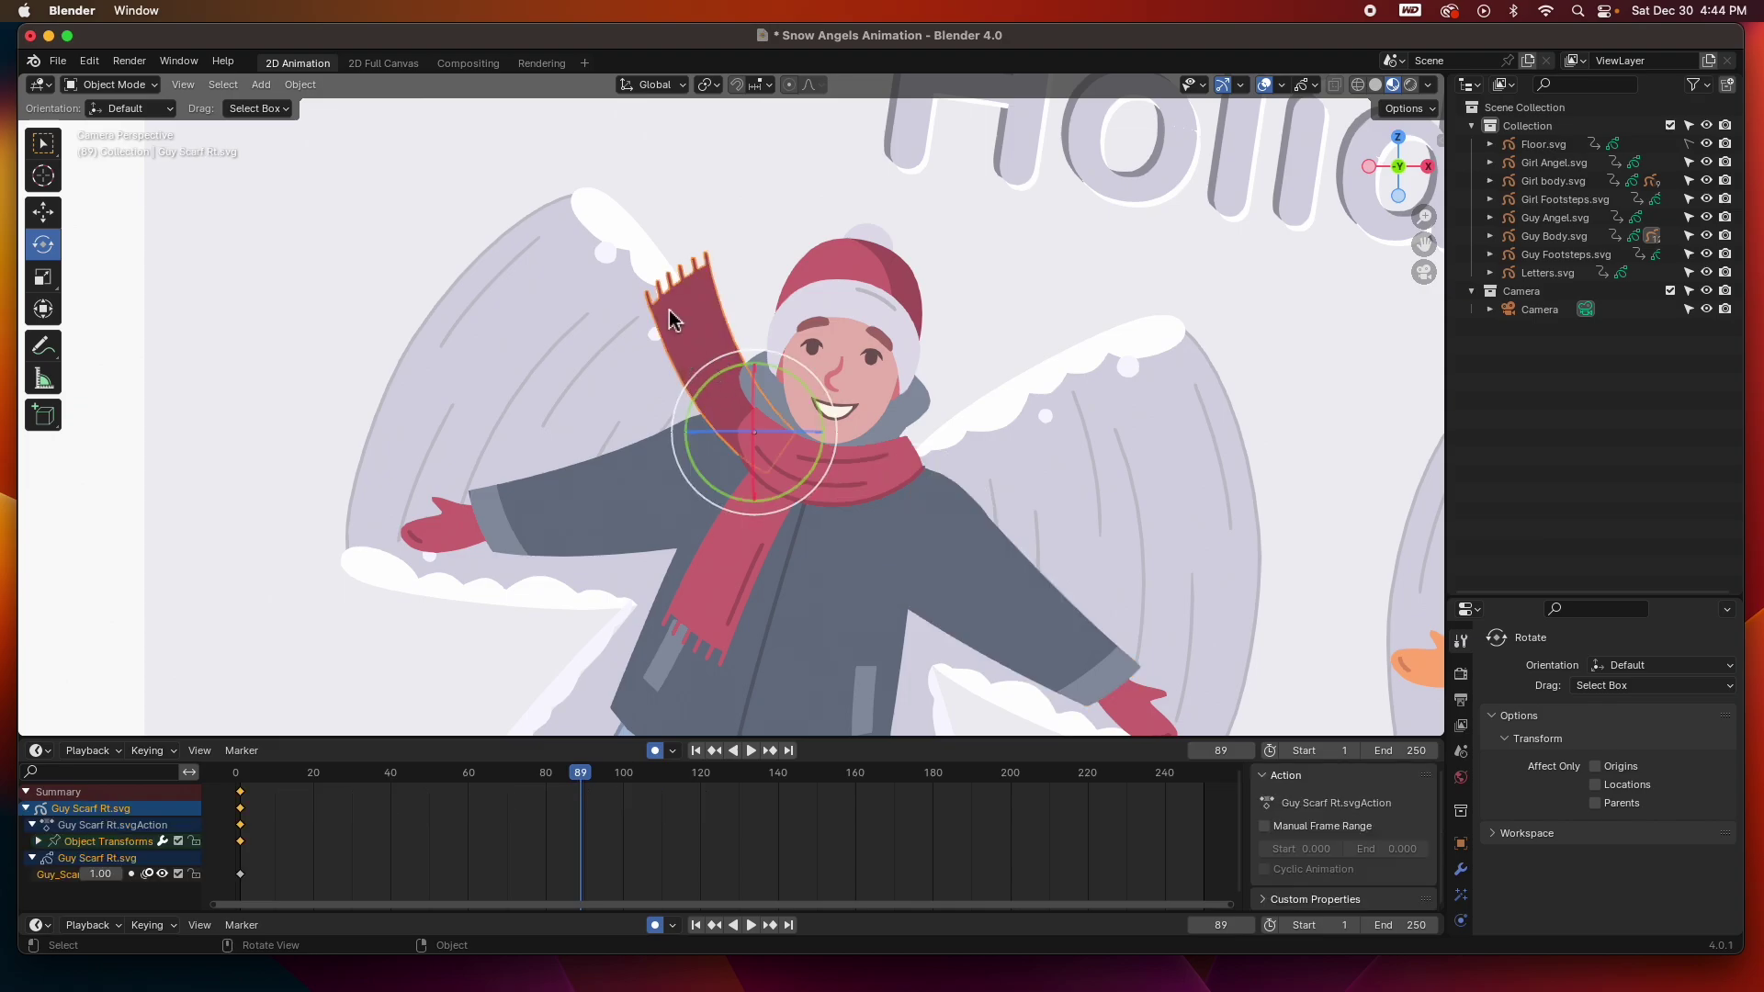
pyautogui.moveTo(588, 786); pyautogui.dragTo(246, 805)
pyautogui.press('space')
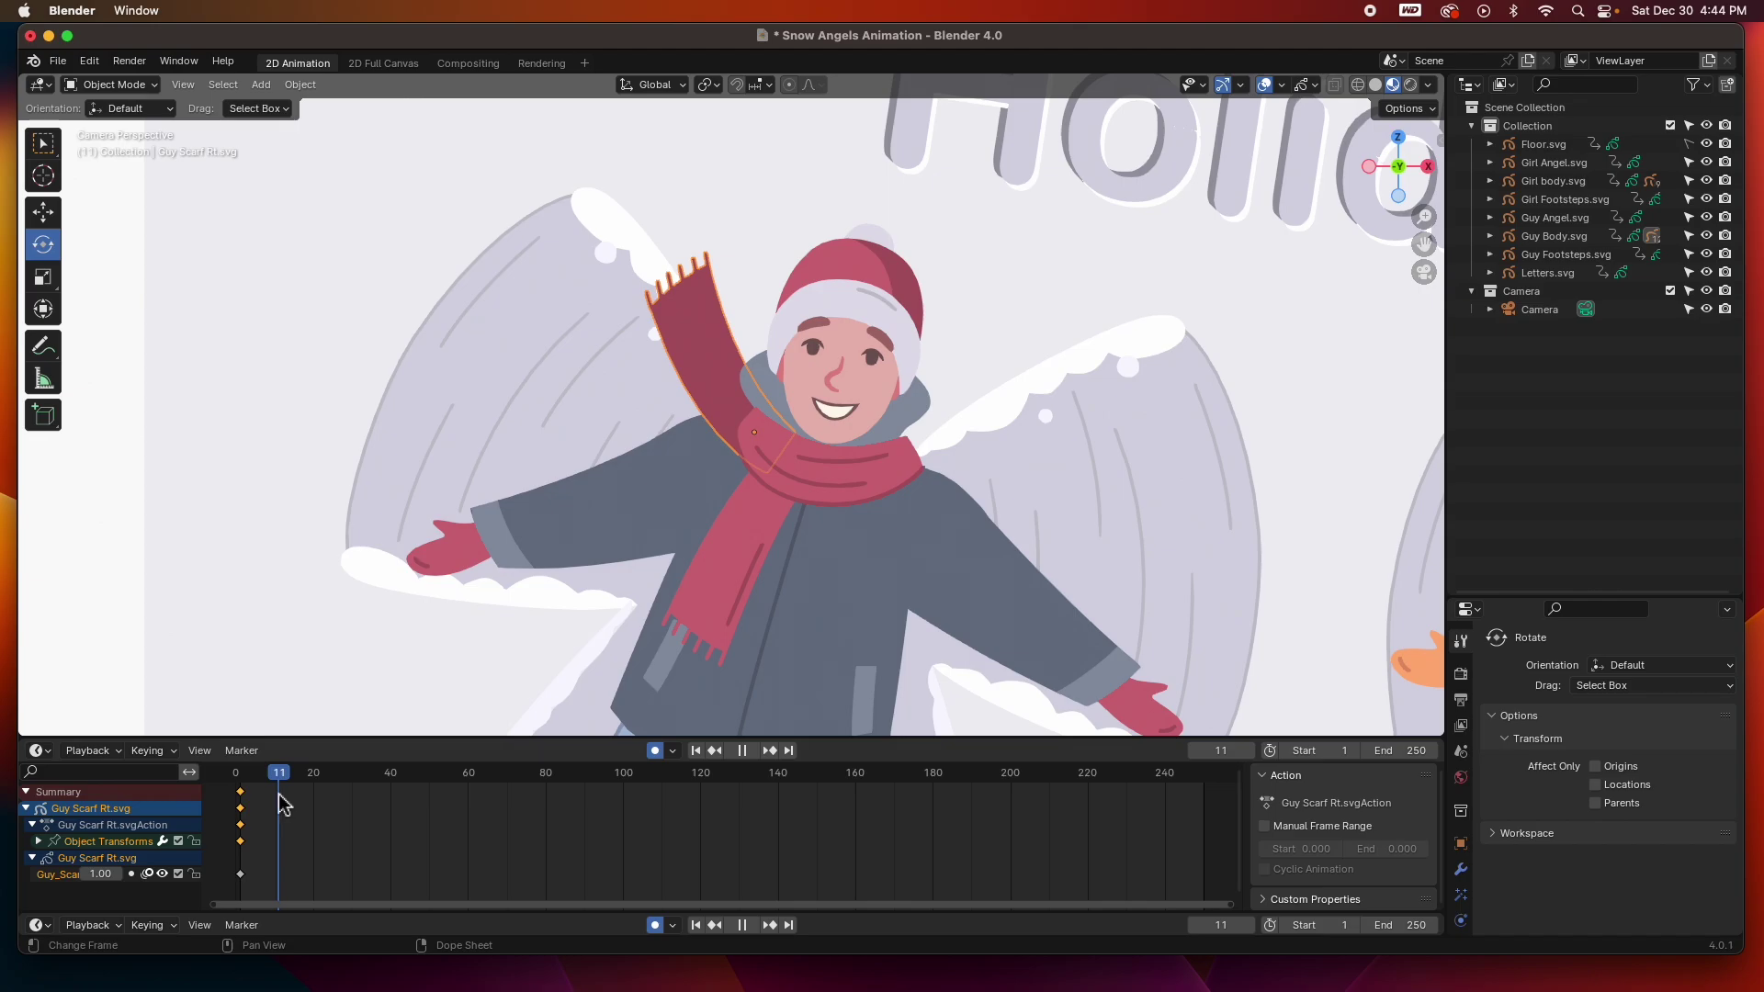
pyautogui.moveTo(279, 795); pyautogui.dragTo(277, 796)
pyautogui.press('space')
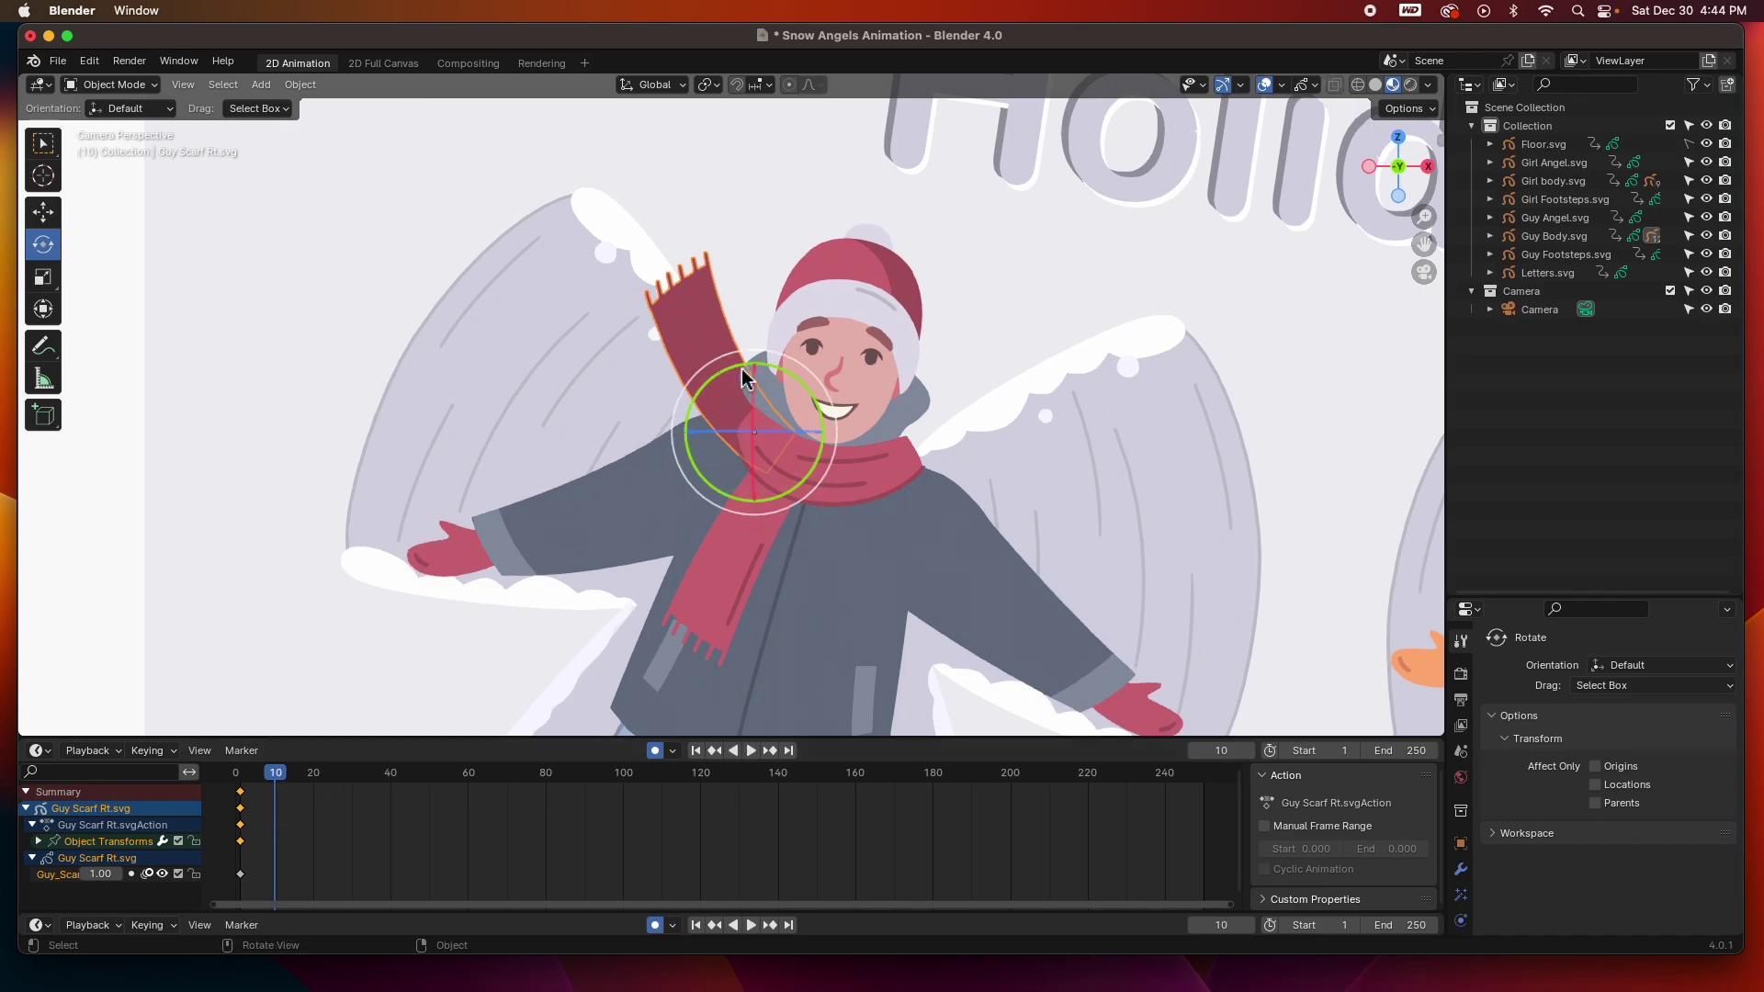
pyautogui.moveTo(729, 379); pyautogui.dragTo(551, 303)
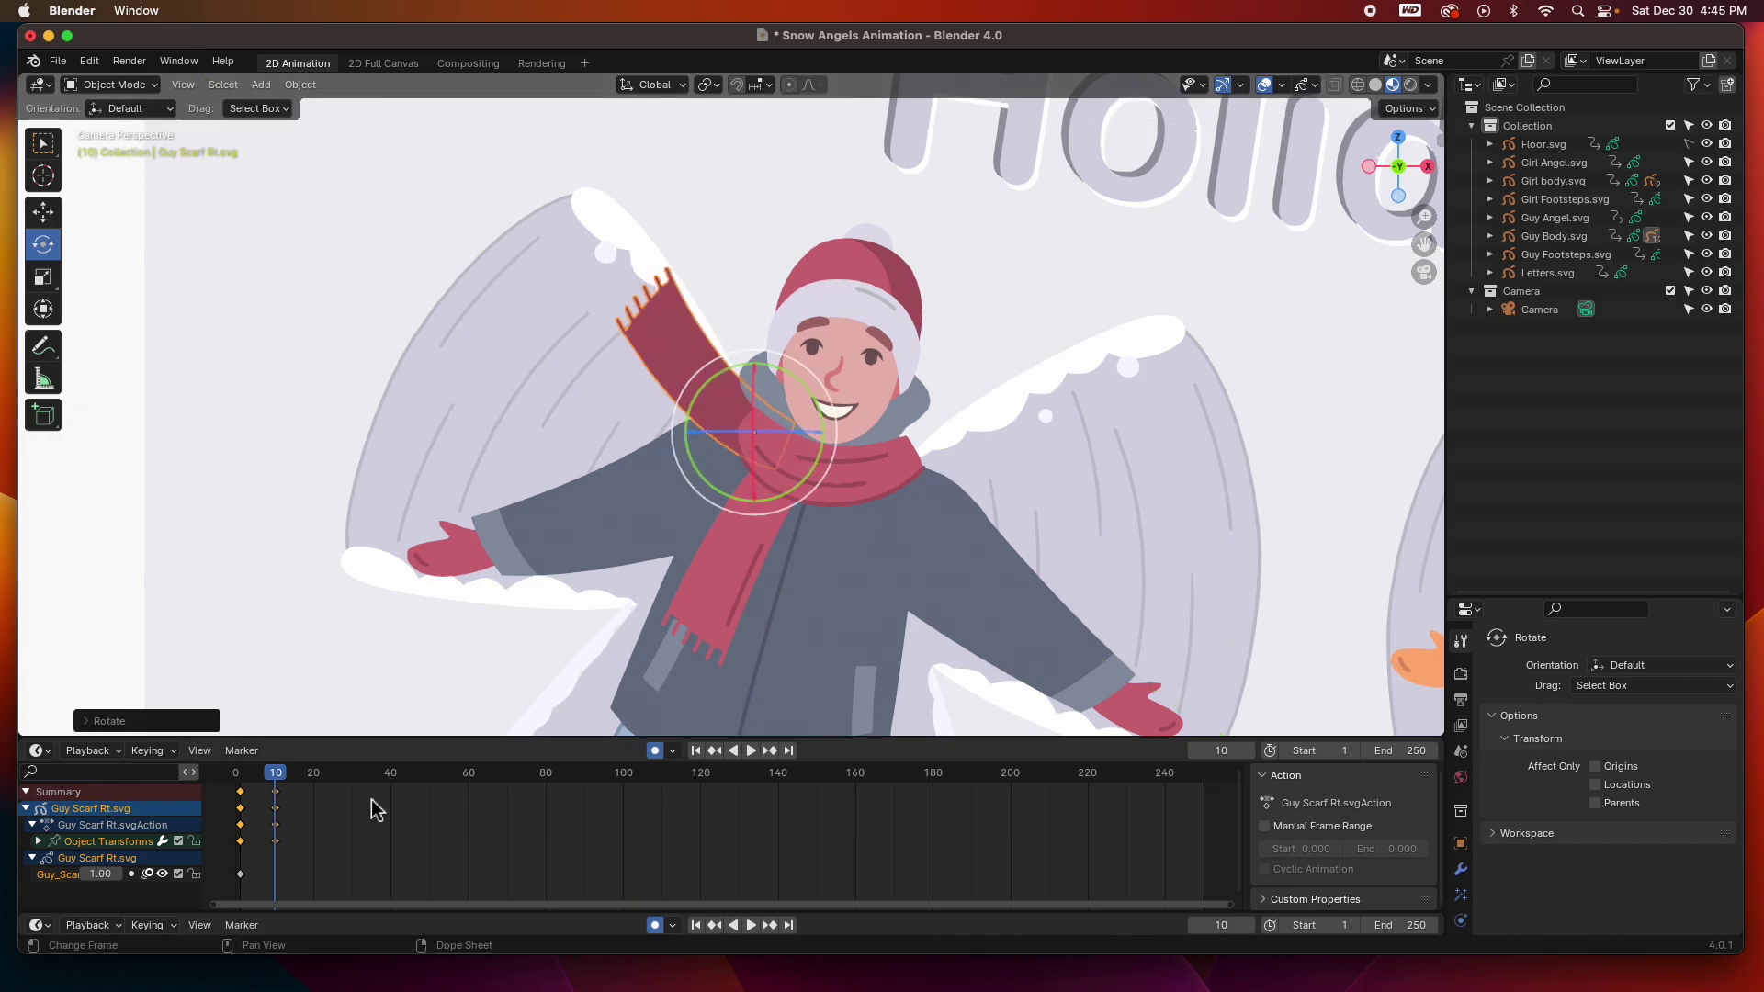
pyautogui.moveTo(280, 779); pyautogui.dragTo(315, 780)
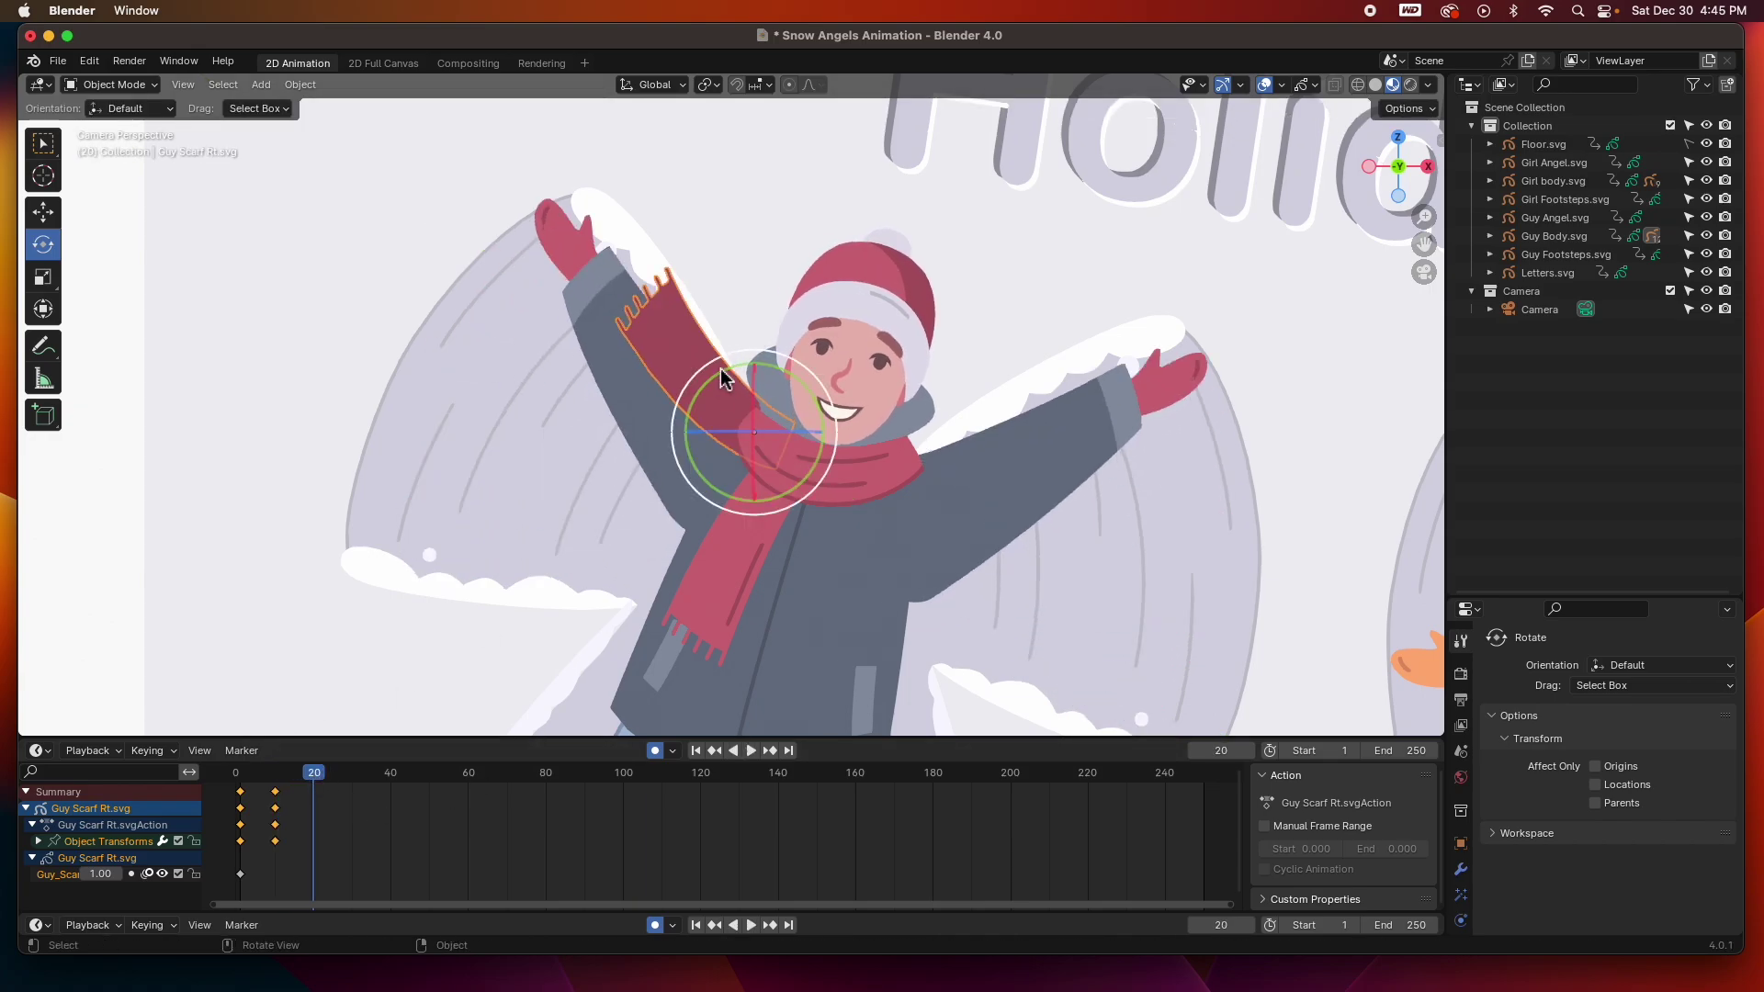
pyautogui.moveTo(715, 380); pyautogui.dragTo(733, 359)
# Copy the raised scarf end's keyframes at frames 10 and 20 and paste the pair at frames 30 and 50
pyautogui.moveTo(336, 871); pyautogui.dragTo(267, 792)
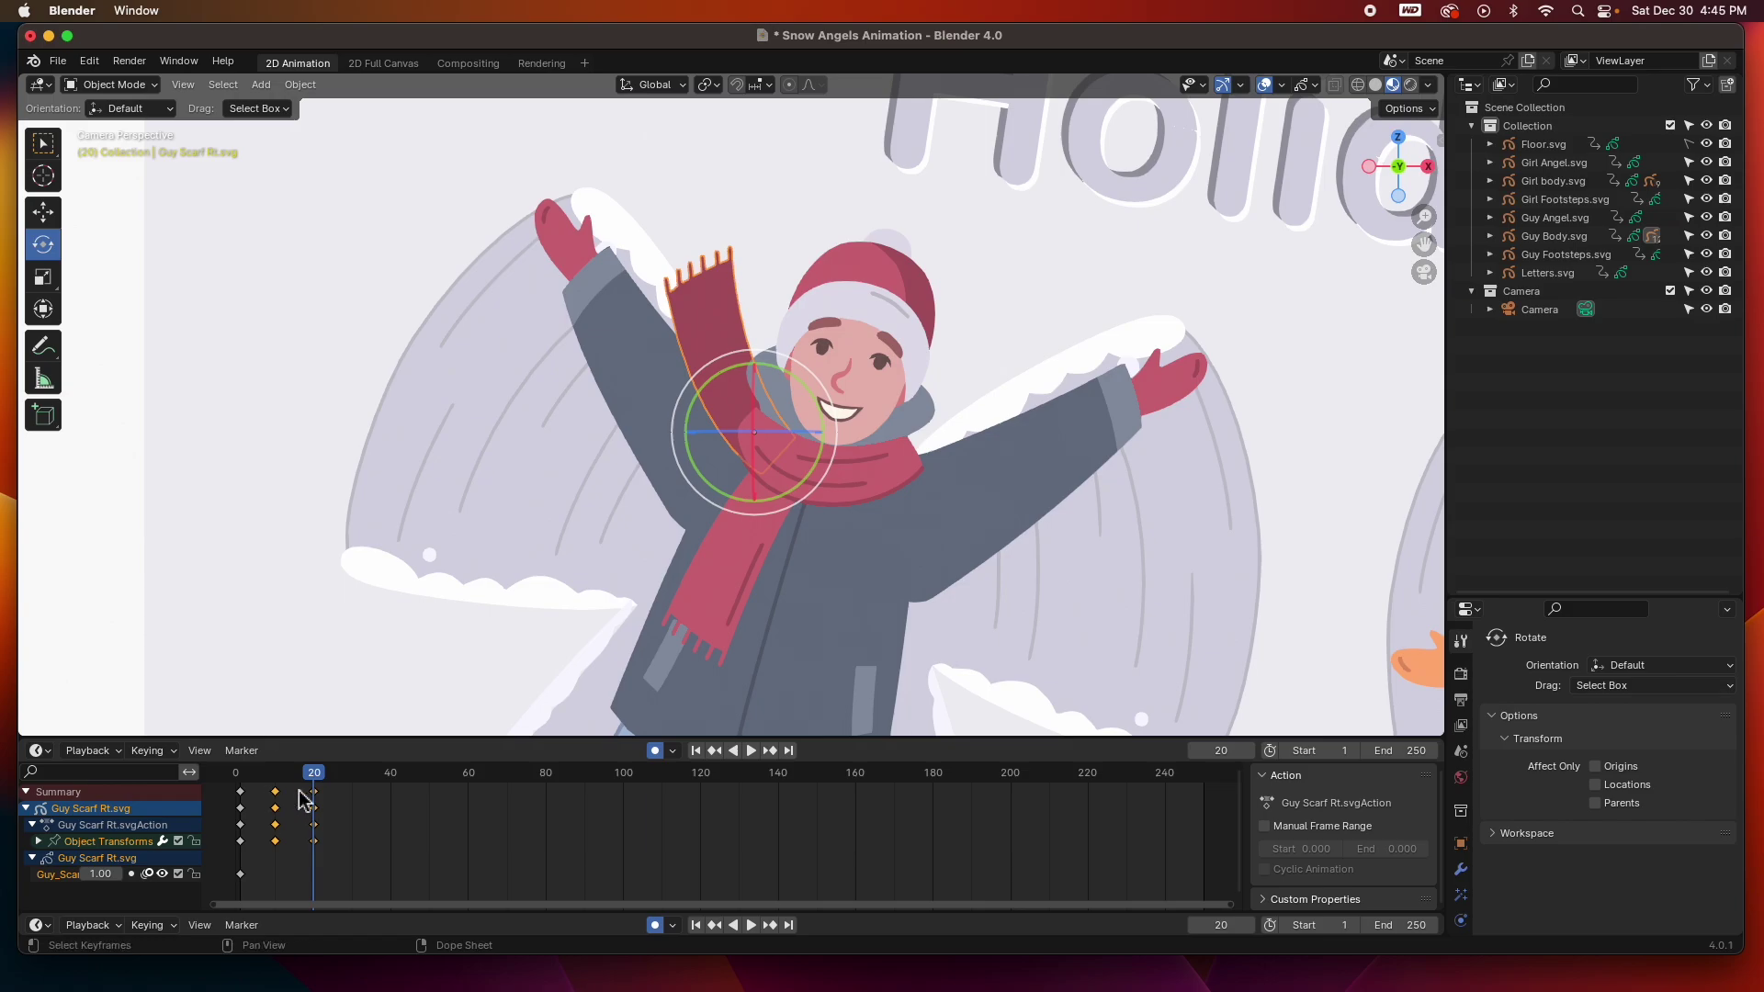
pyautogui.click(355, 777)
pyautogui.press('space')
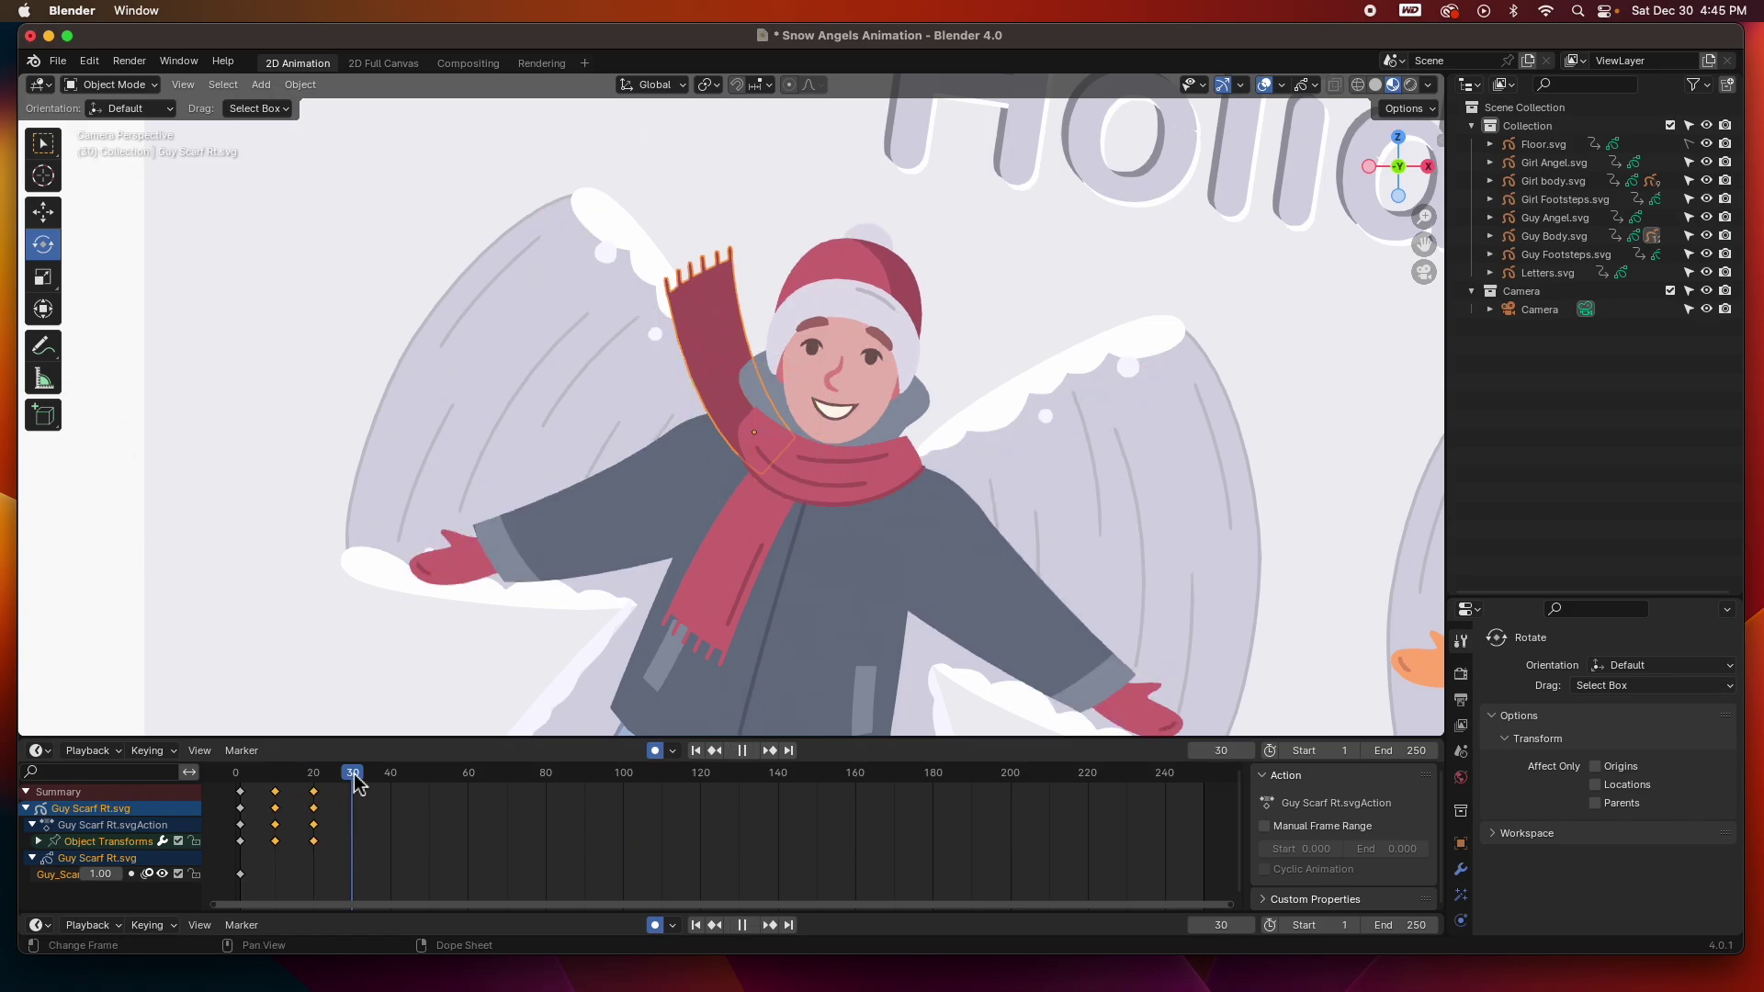
pyautogui.hotkey('ctrl', 'v')
pyautogui.click(427, 776)
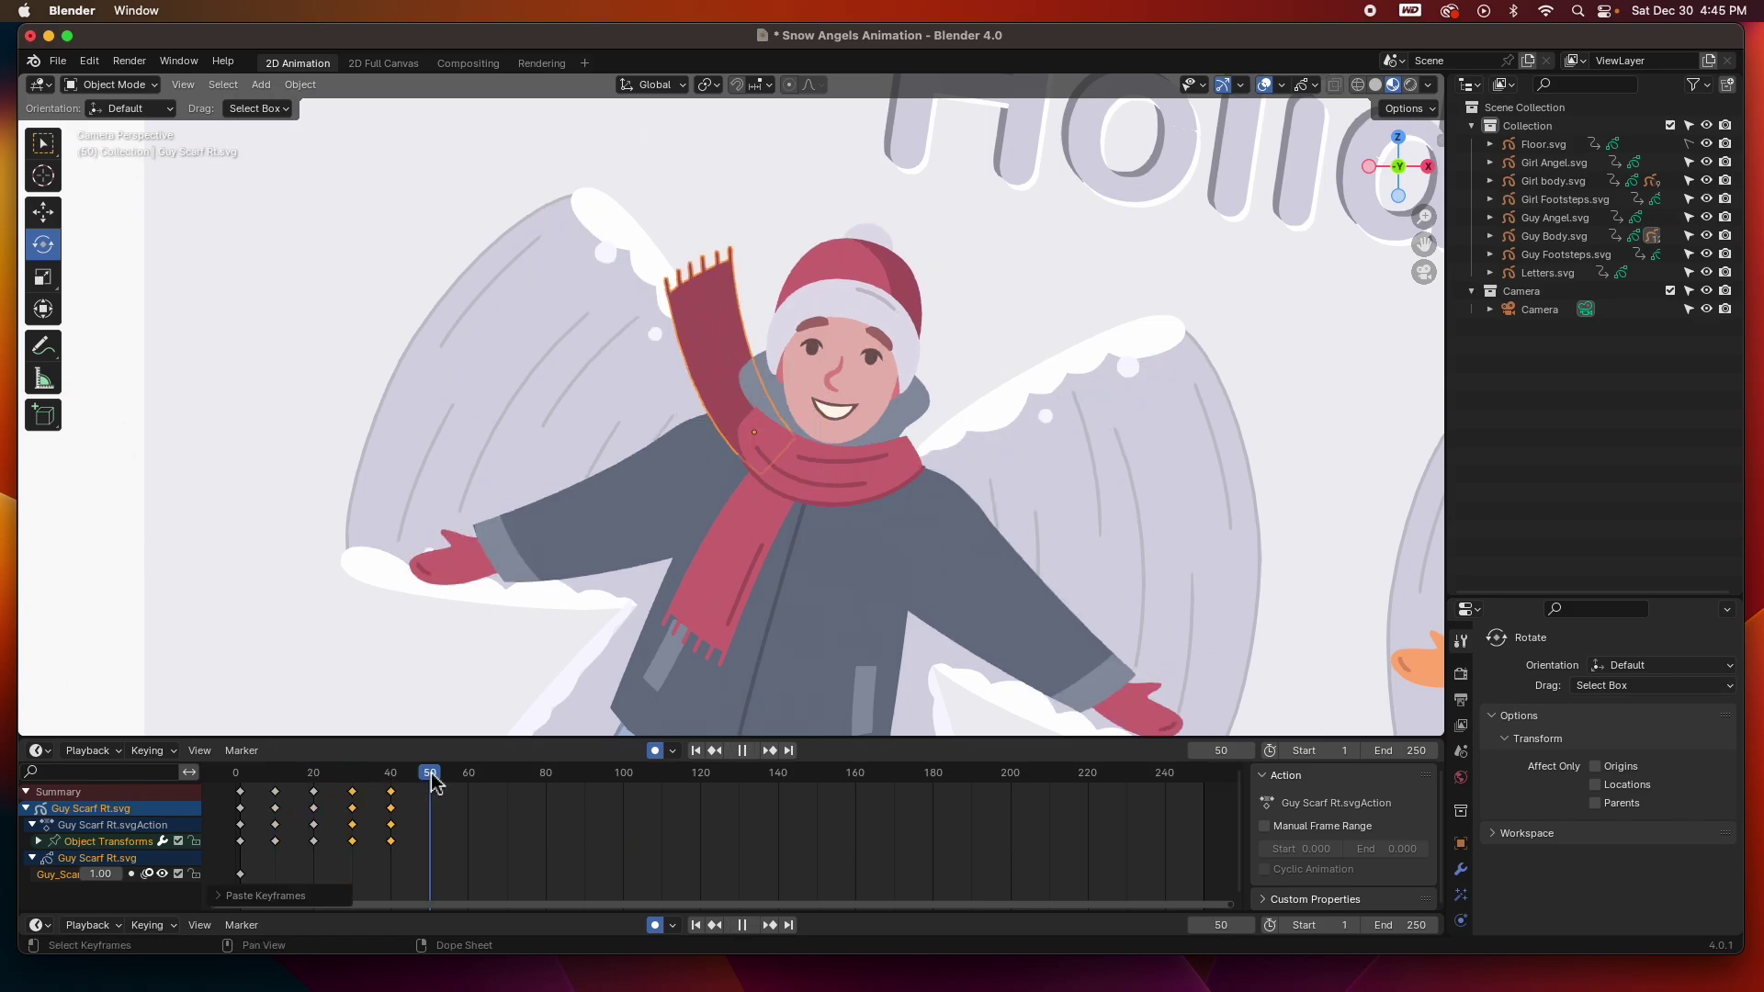
pyautogui.press('space')
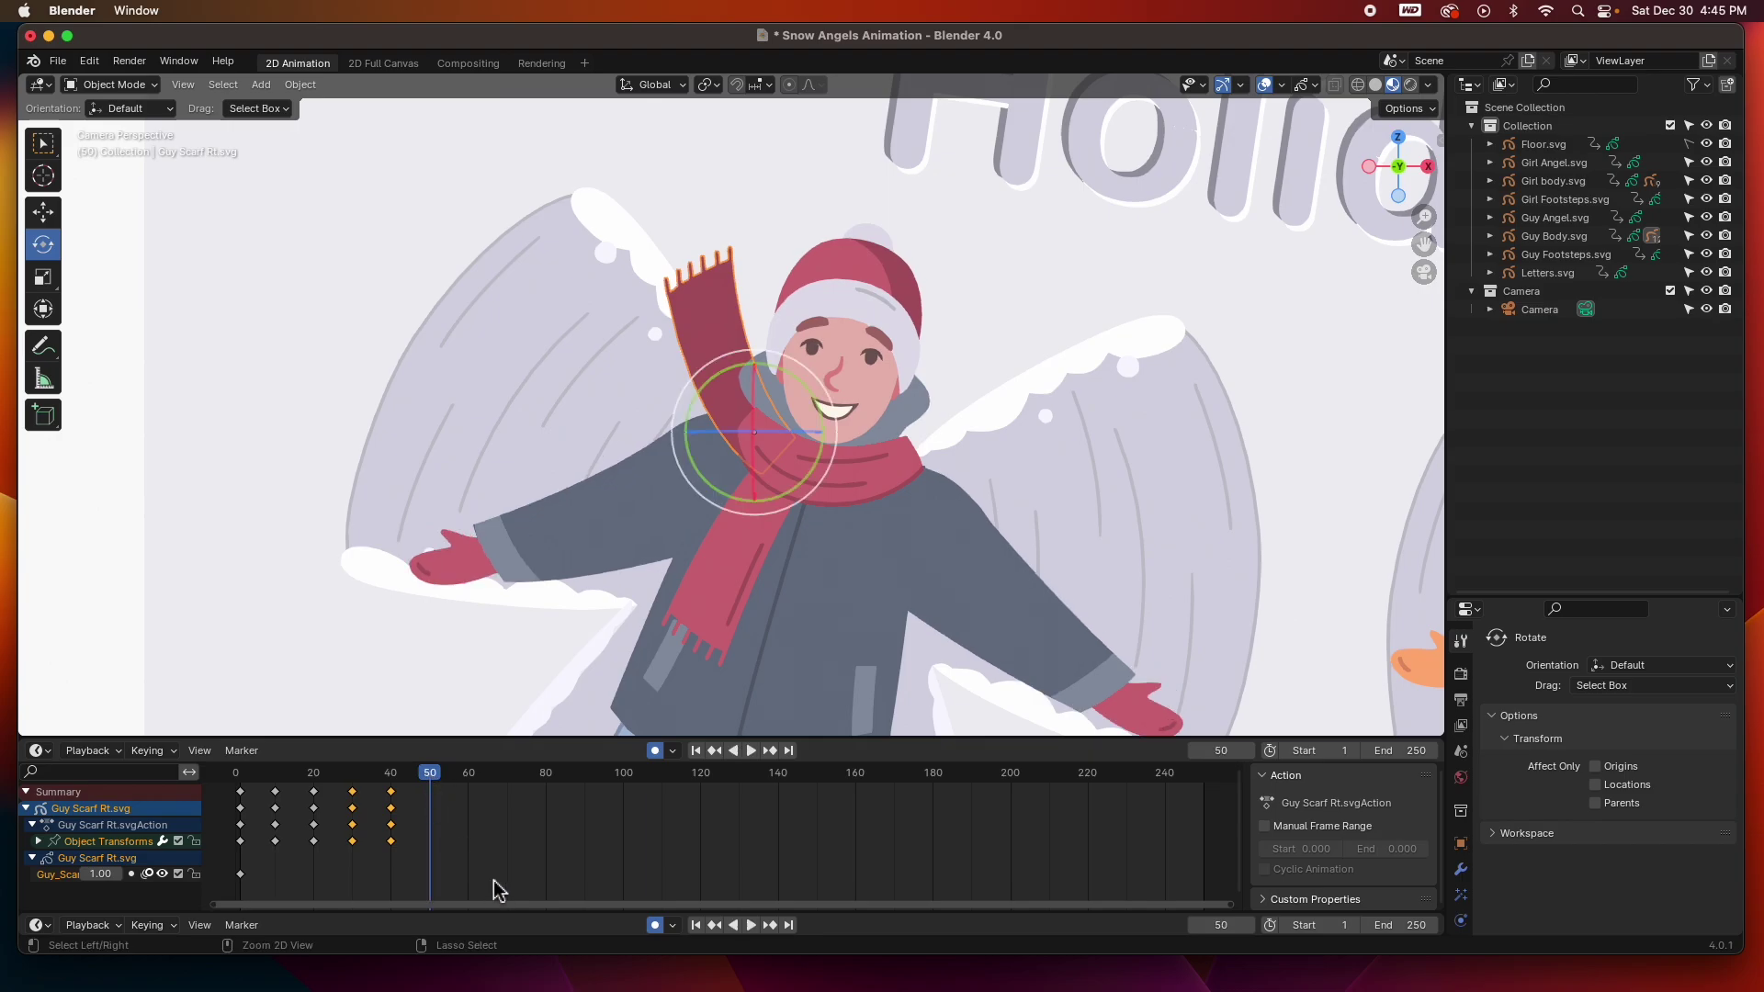
pyautogui.hotkey('ctrl', 'v')
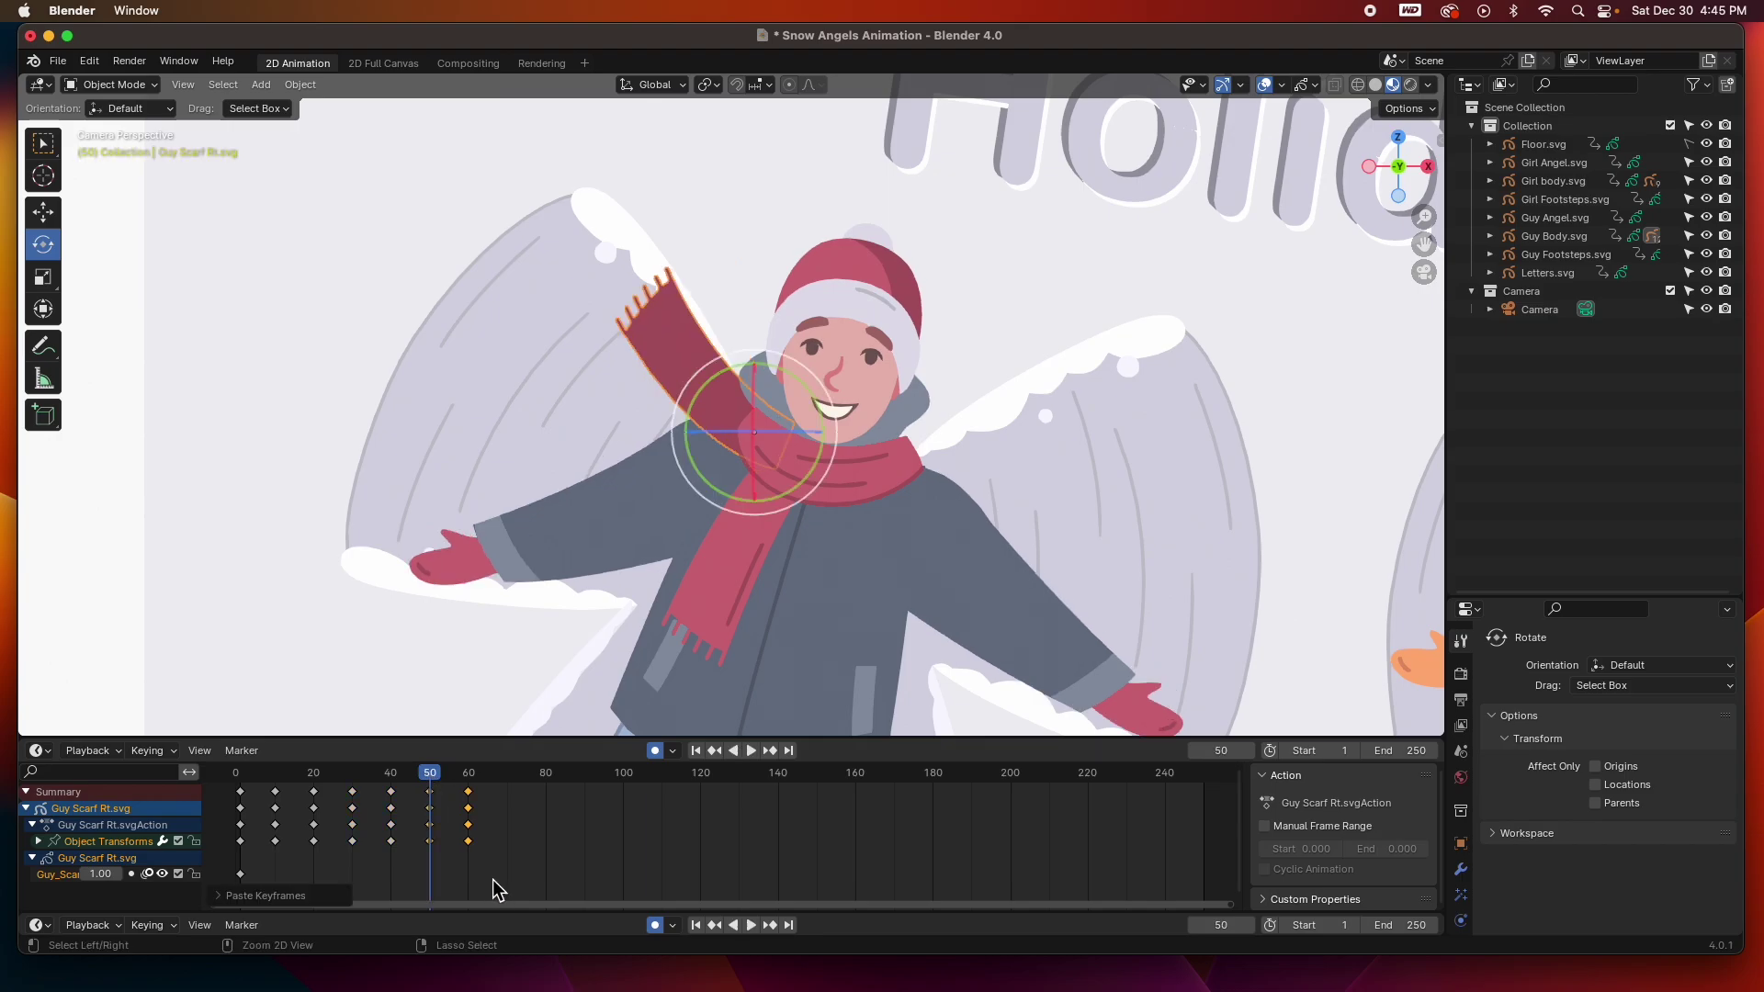
# Paste more copies of the raised scarf end's keyframe pair at frames 71, 90 and 110, and play the animation from frame 1
pyautogui.click(513, 777)
pyautogui.hotkey('ctrl', 'v')
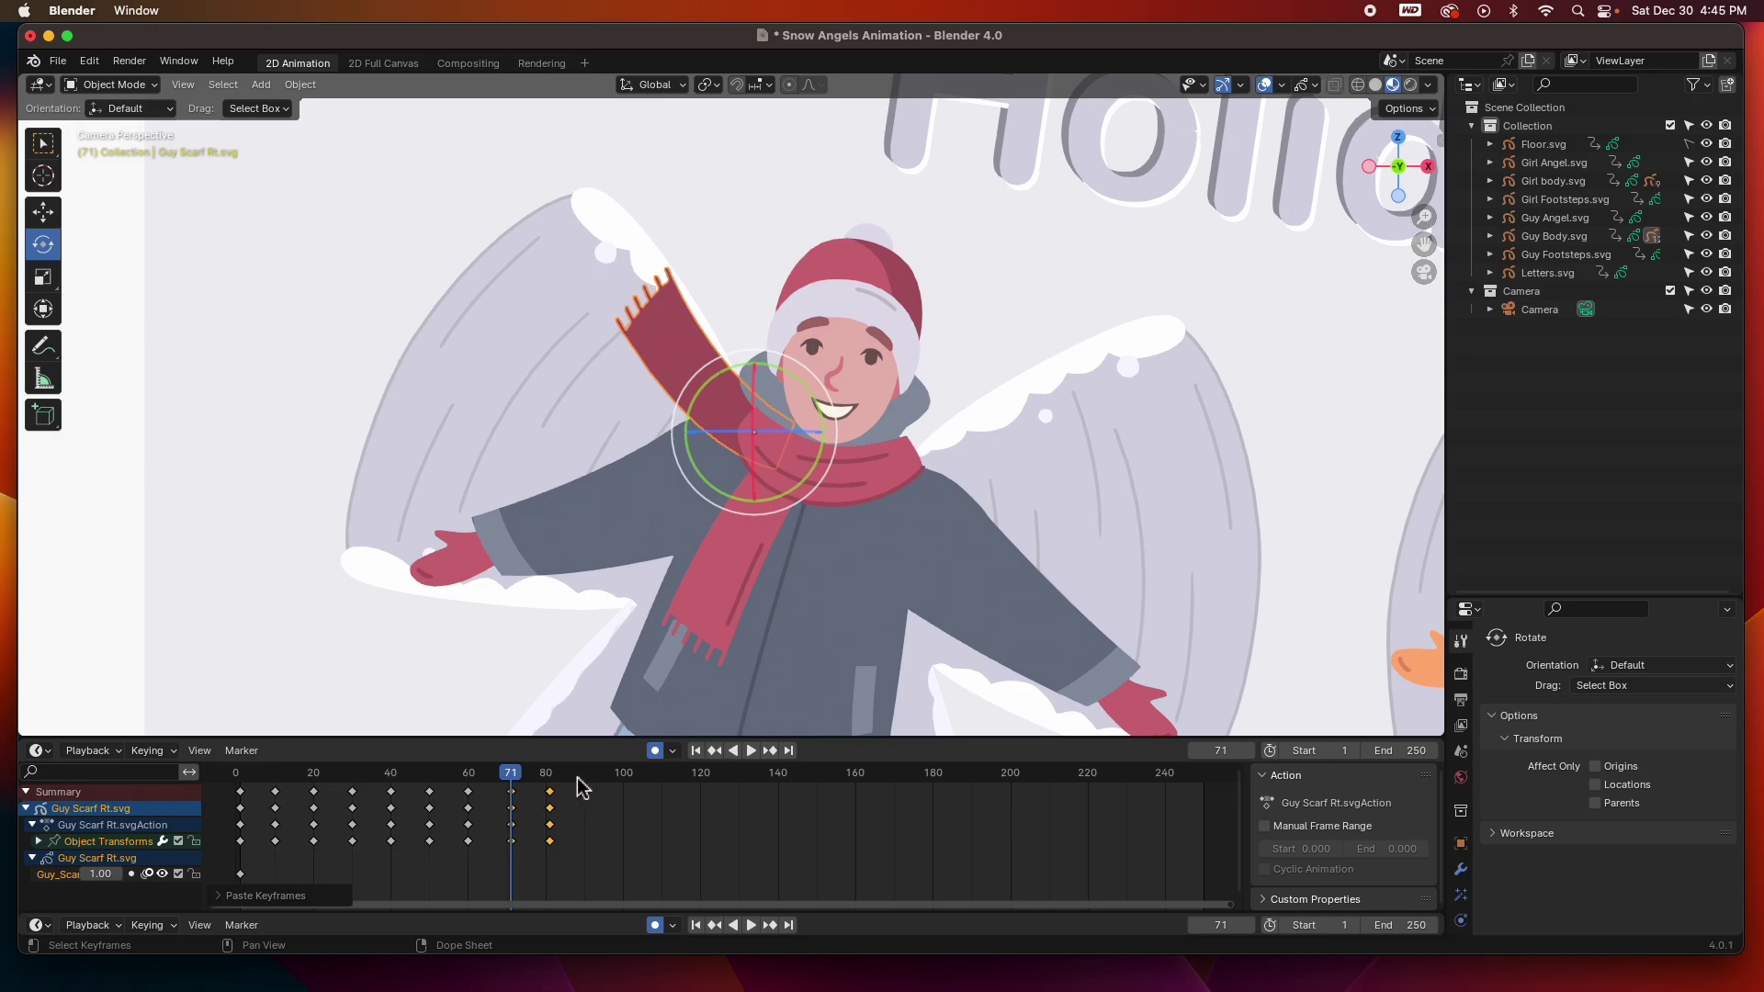
pyautogui.click(585, 778)
pyautogui.hotkey('ctrl', 'v')
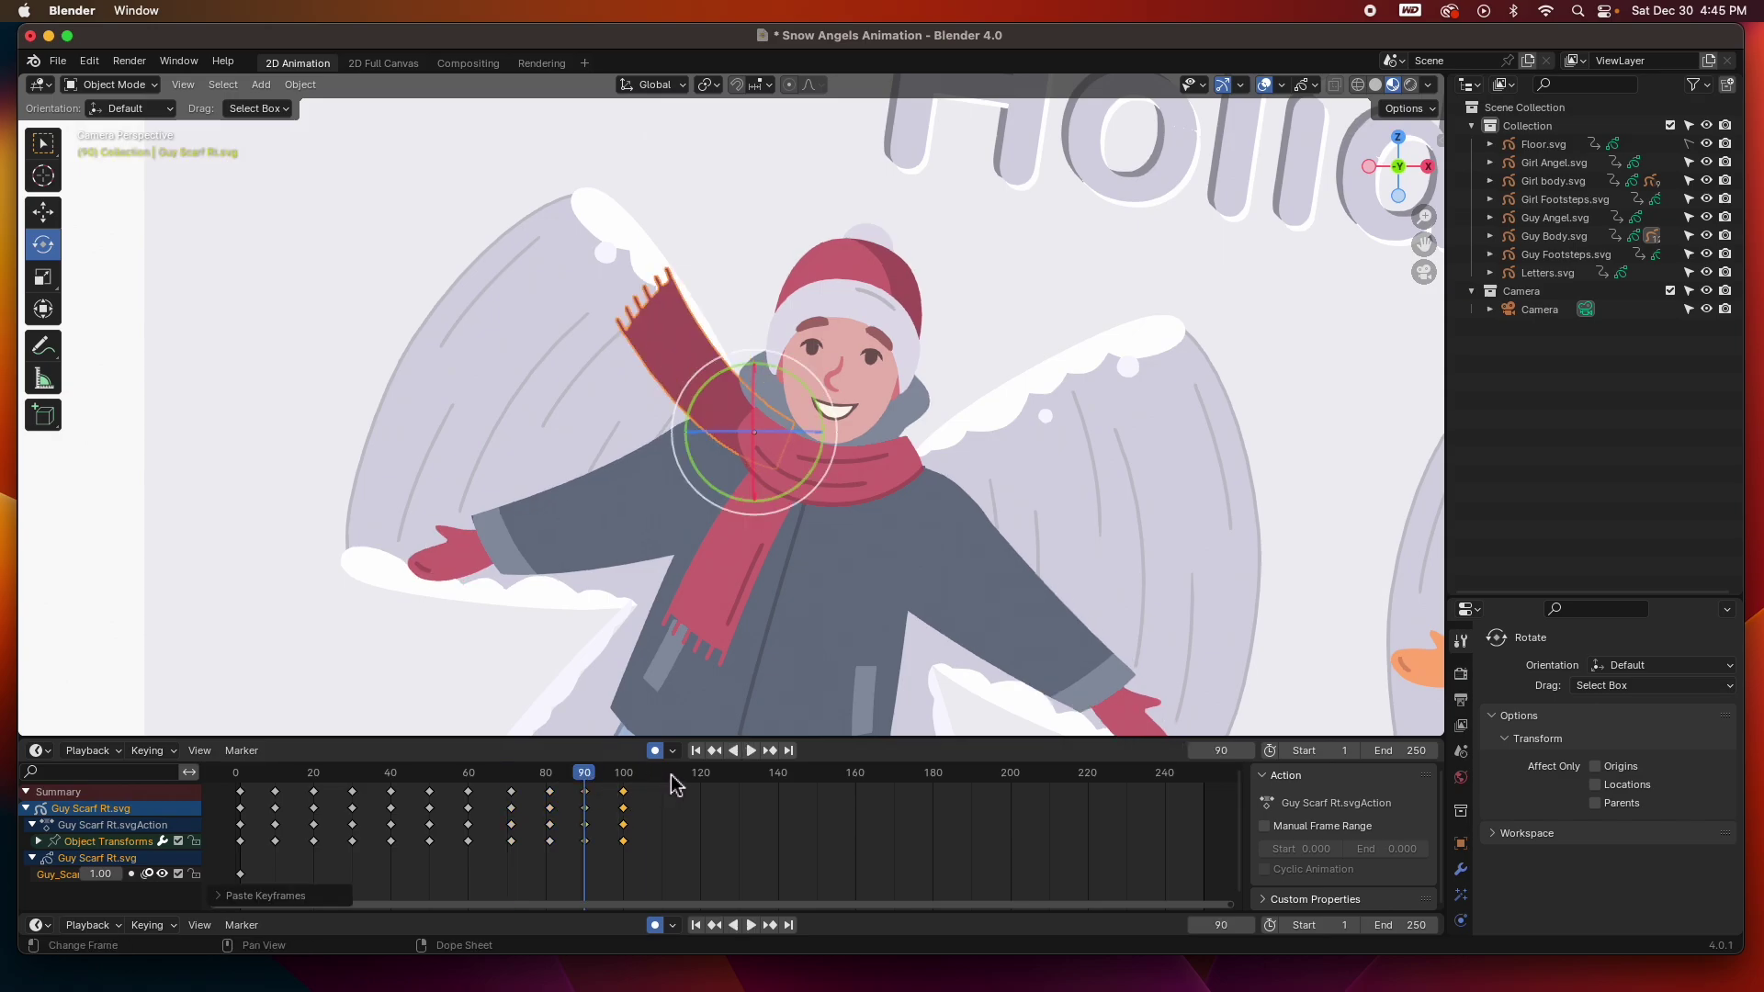
pyautogui.click(663, 777)
pyautogui.hotkey('ctrl', 'v')
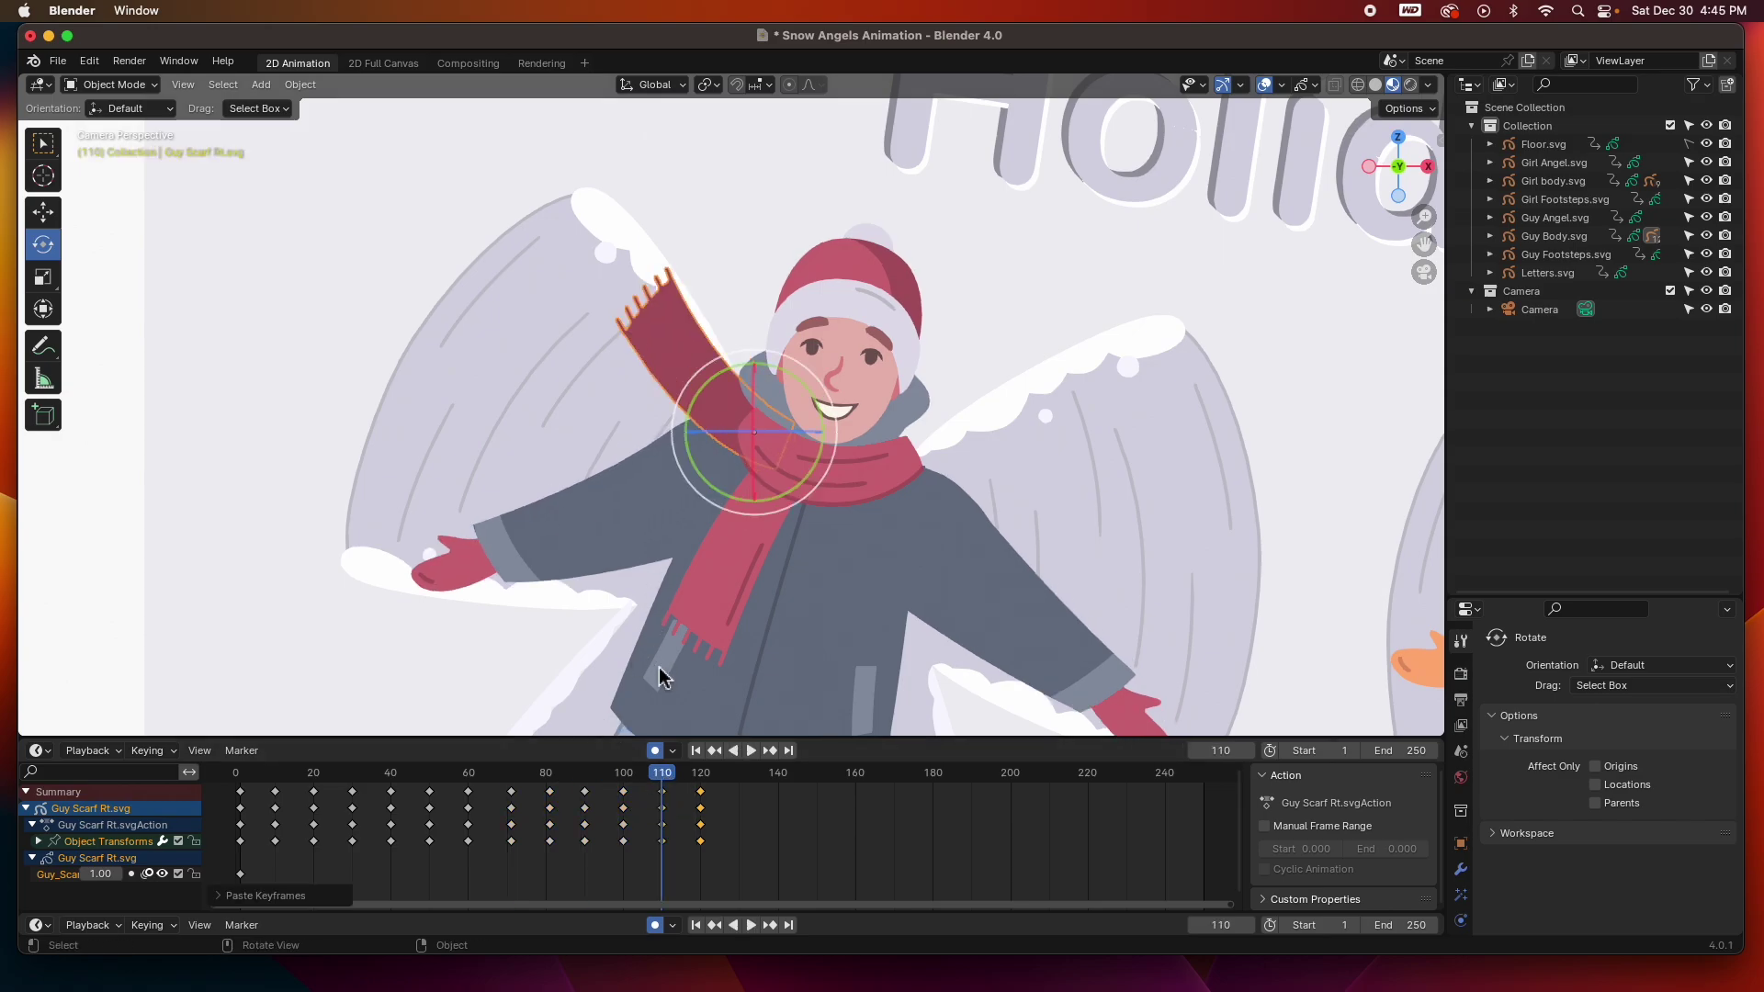
pyautogui.click(695, 751)
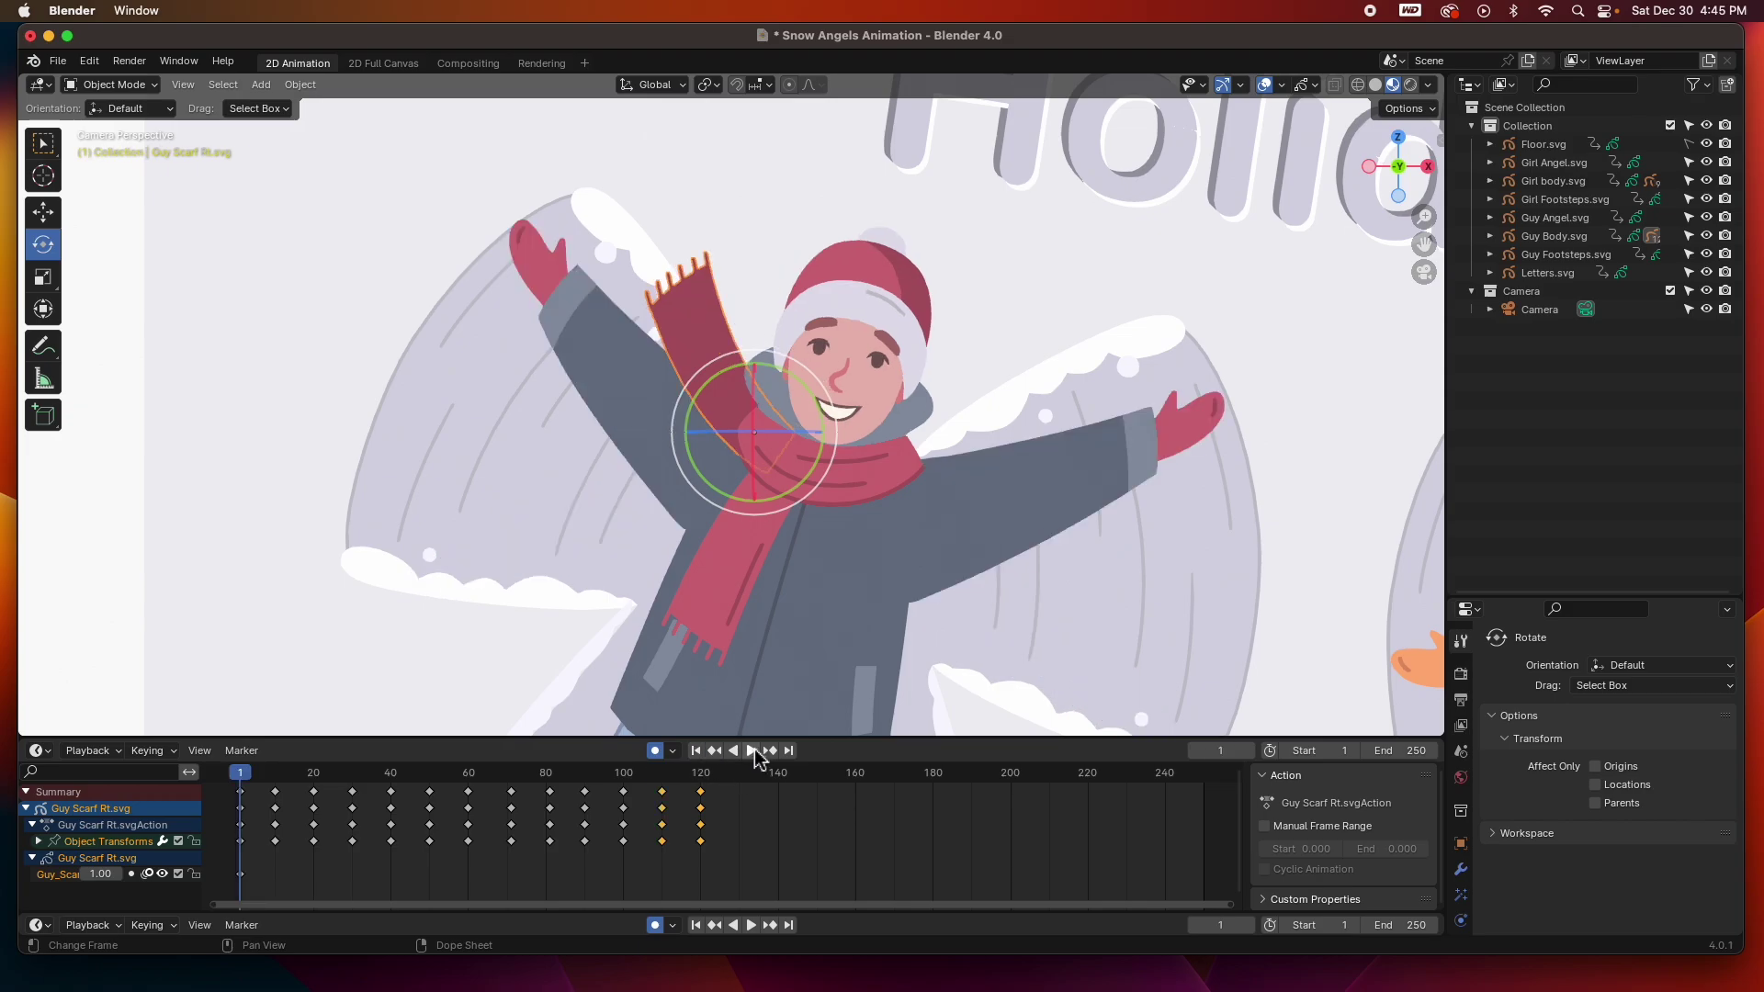
pyautogui.click(751, 750)
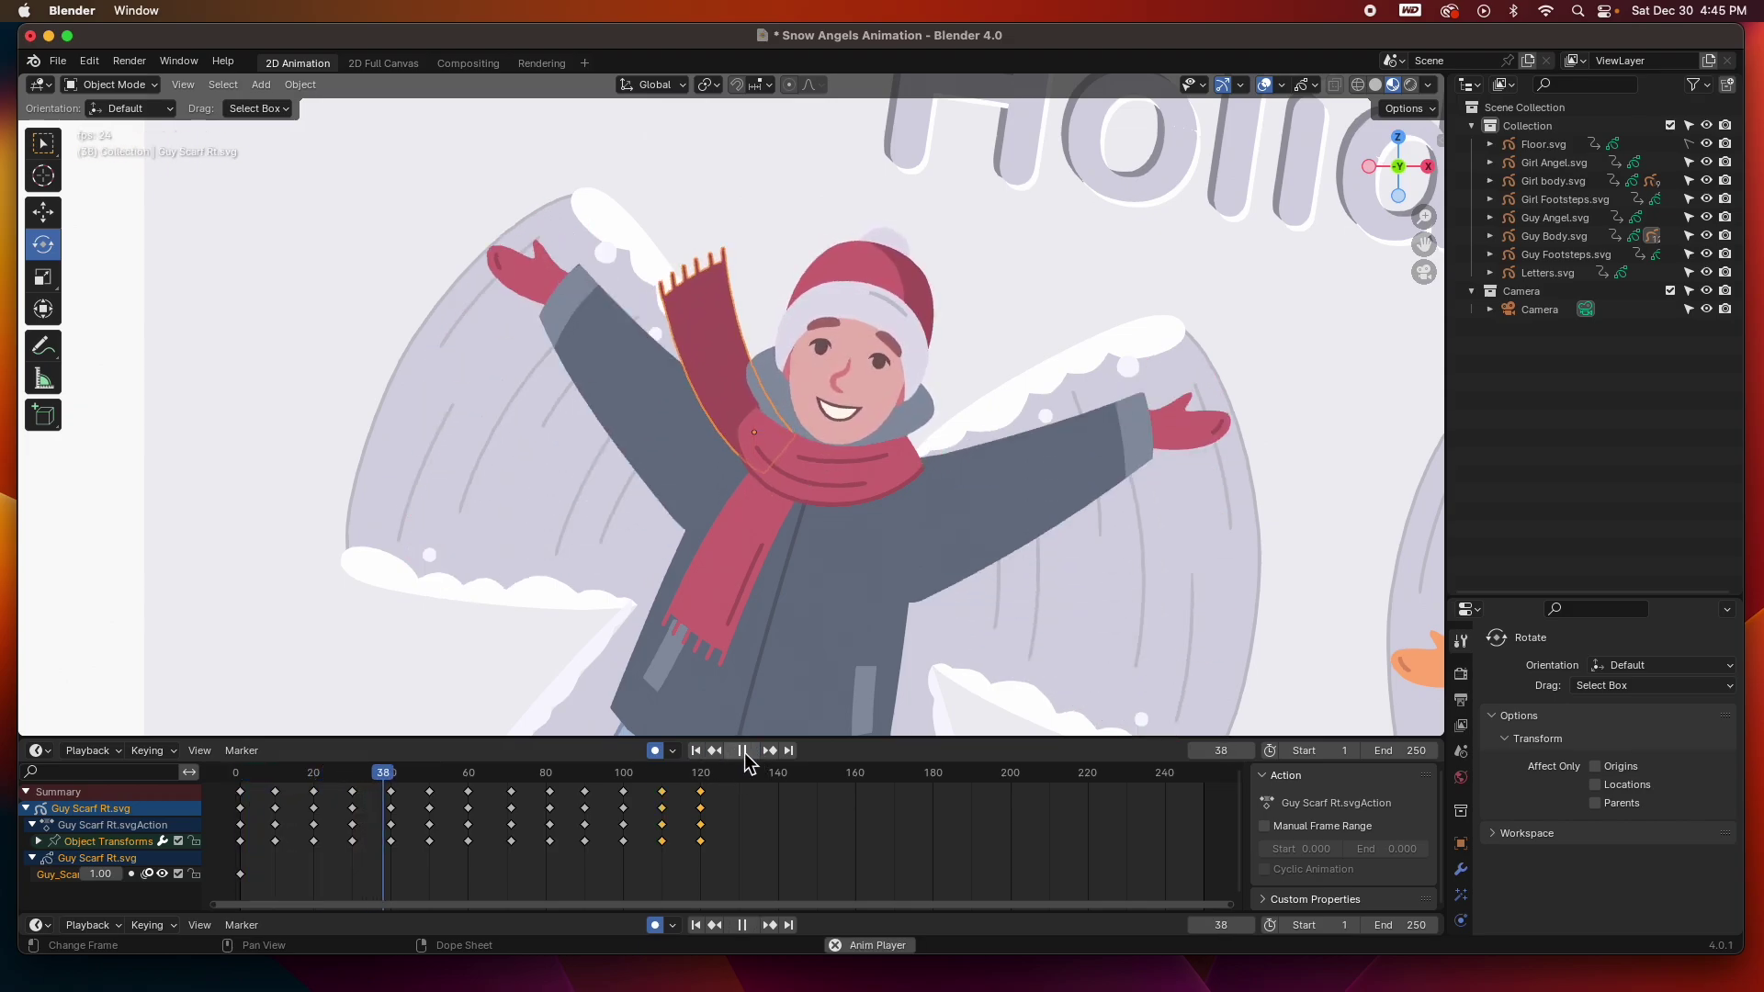
pyautogui.click(744, 752)
# Keyframe the hanging scarf end, Guy Scarf Lt, rotated toward the jacket's middle at frame 10 and outward toward his right arm at frame 19
pyautogui.click(681, 640)
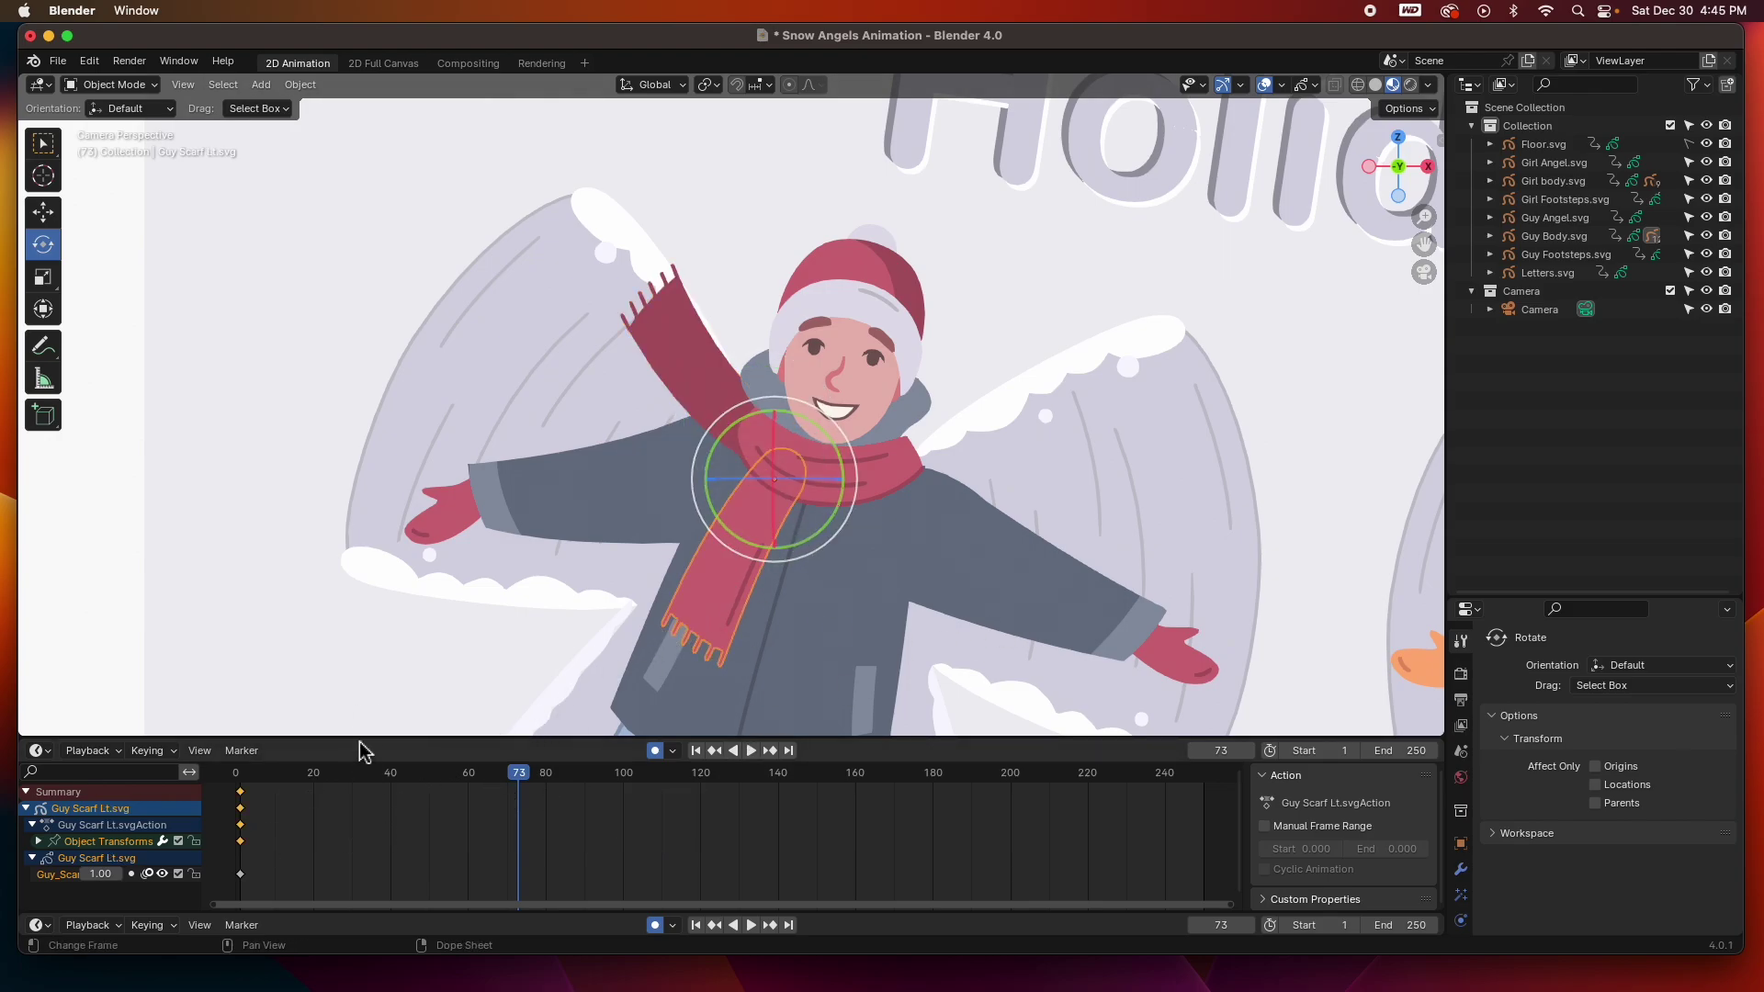
pyautogui.click(240, 773)
pyautogui.press('space')
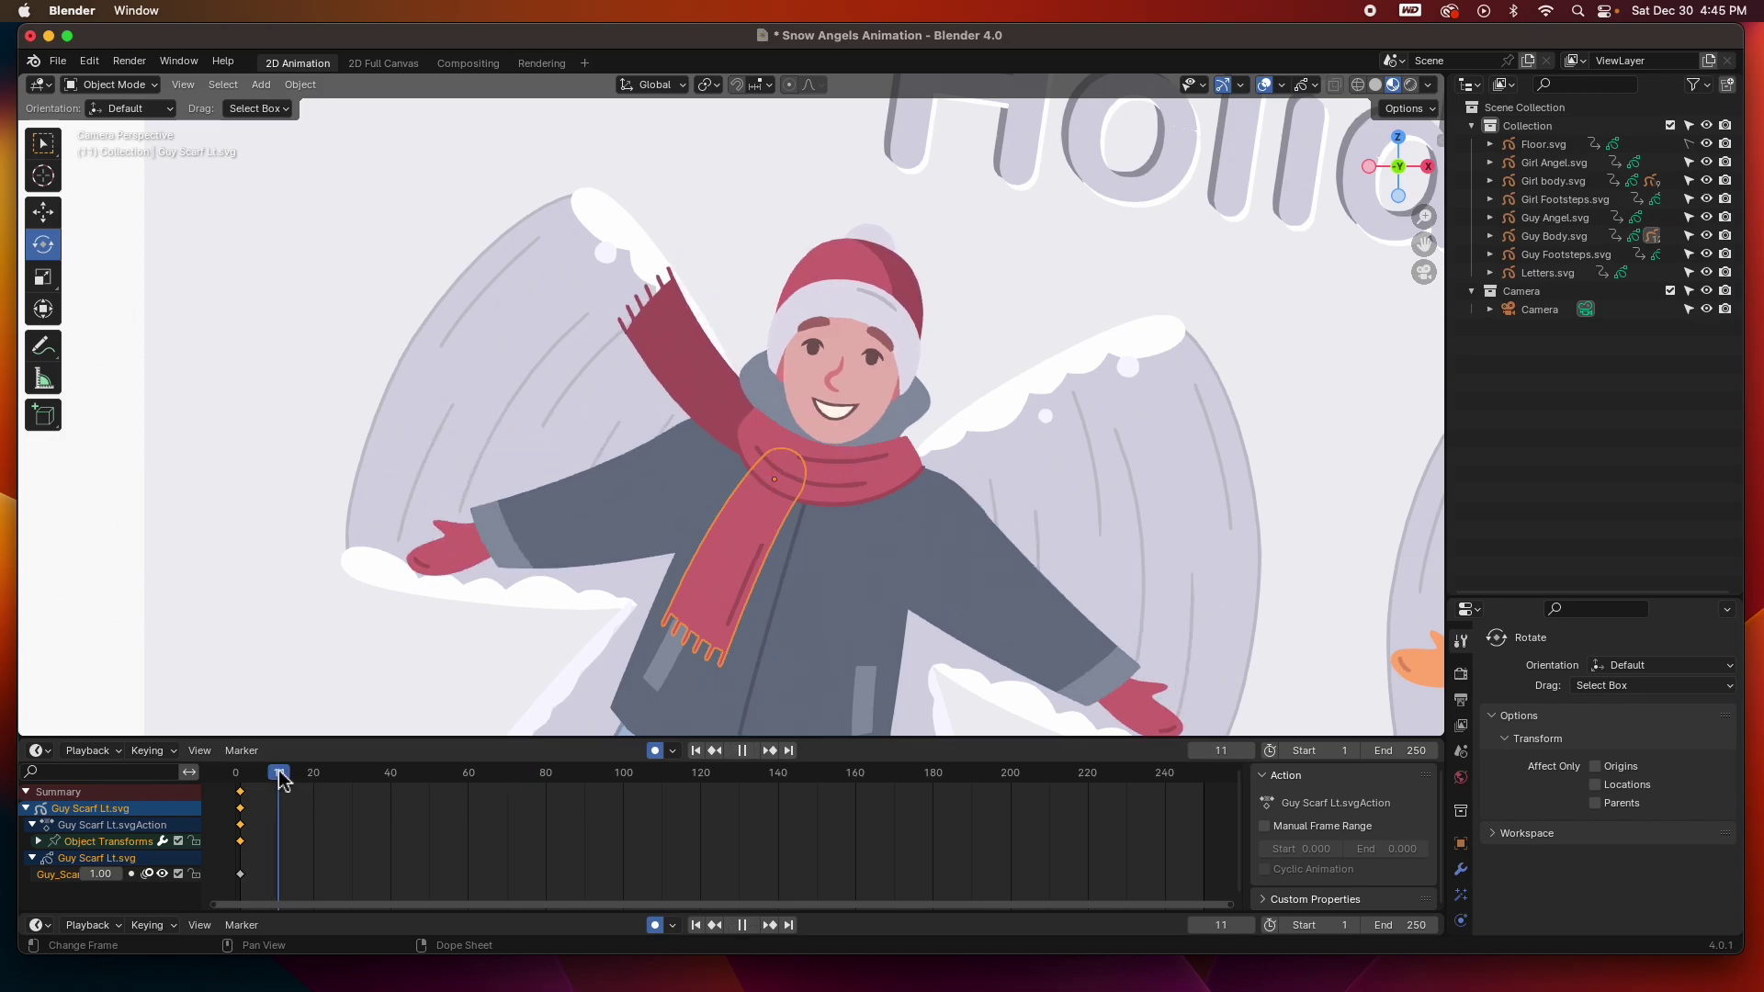
pyautogui.press('space')
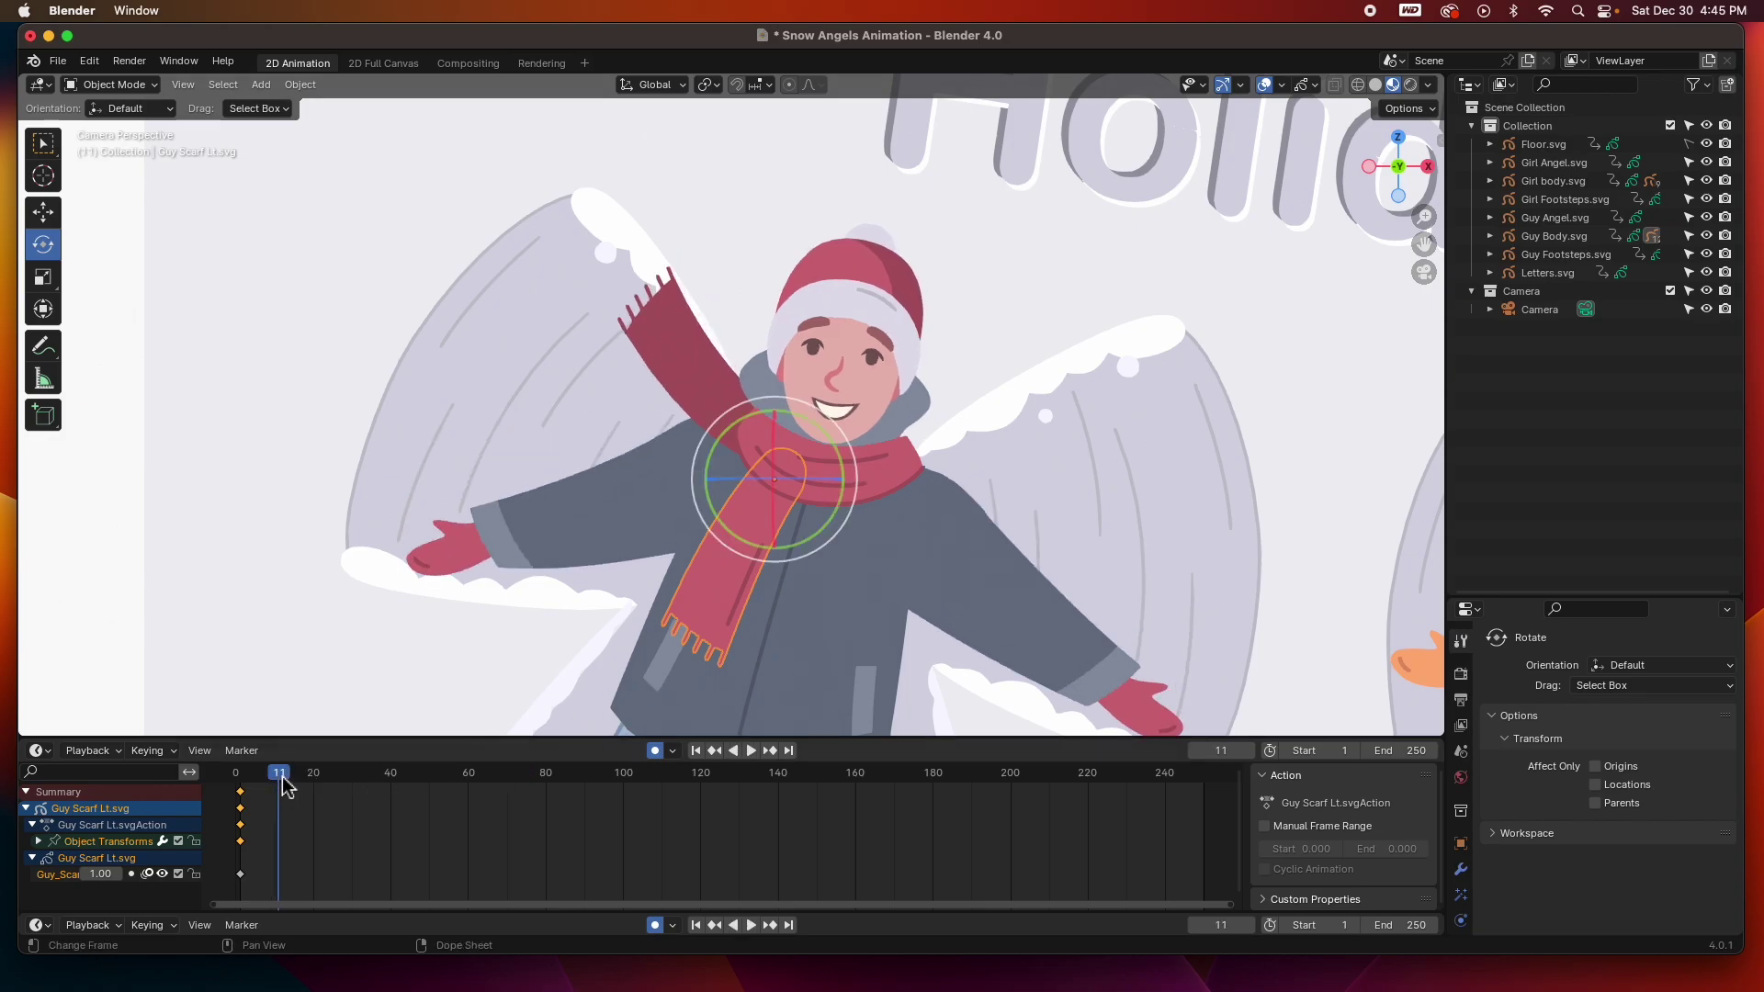
pyautogui.moveTo(283, 779); pyautogui.dragTo(275, 779)
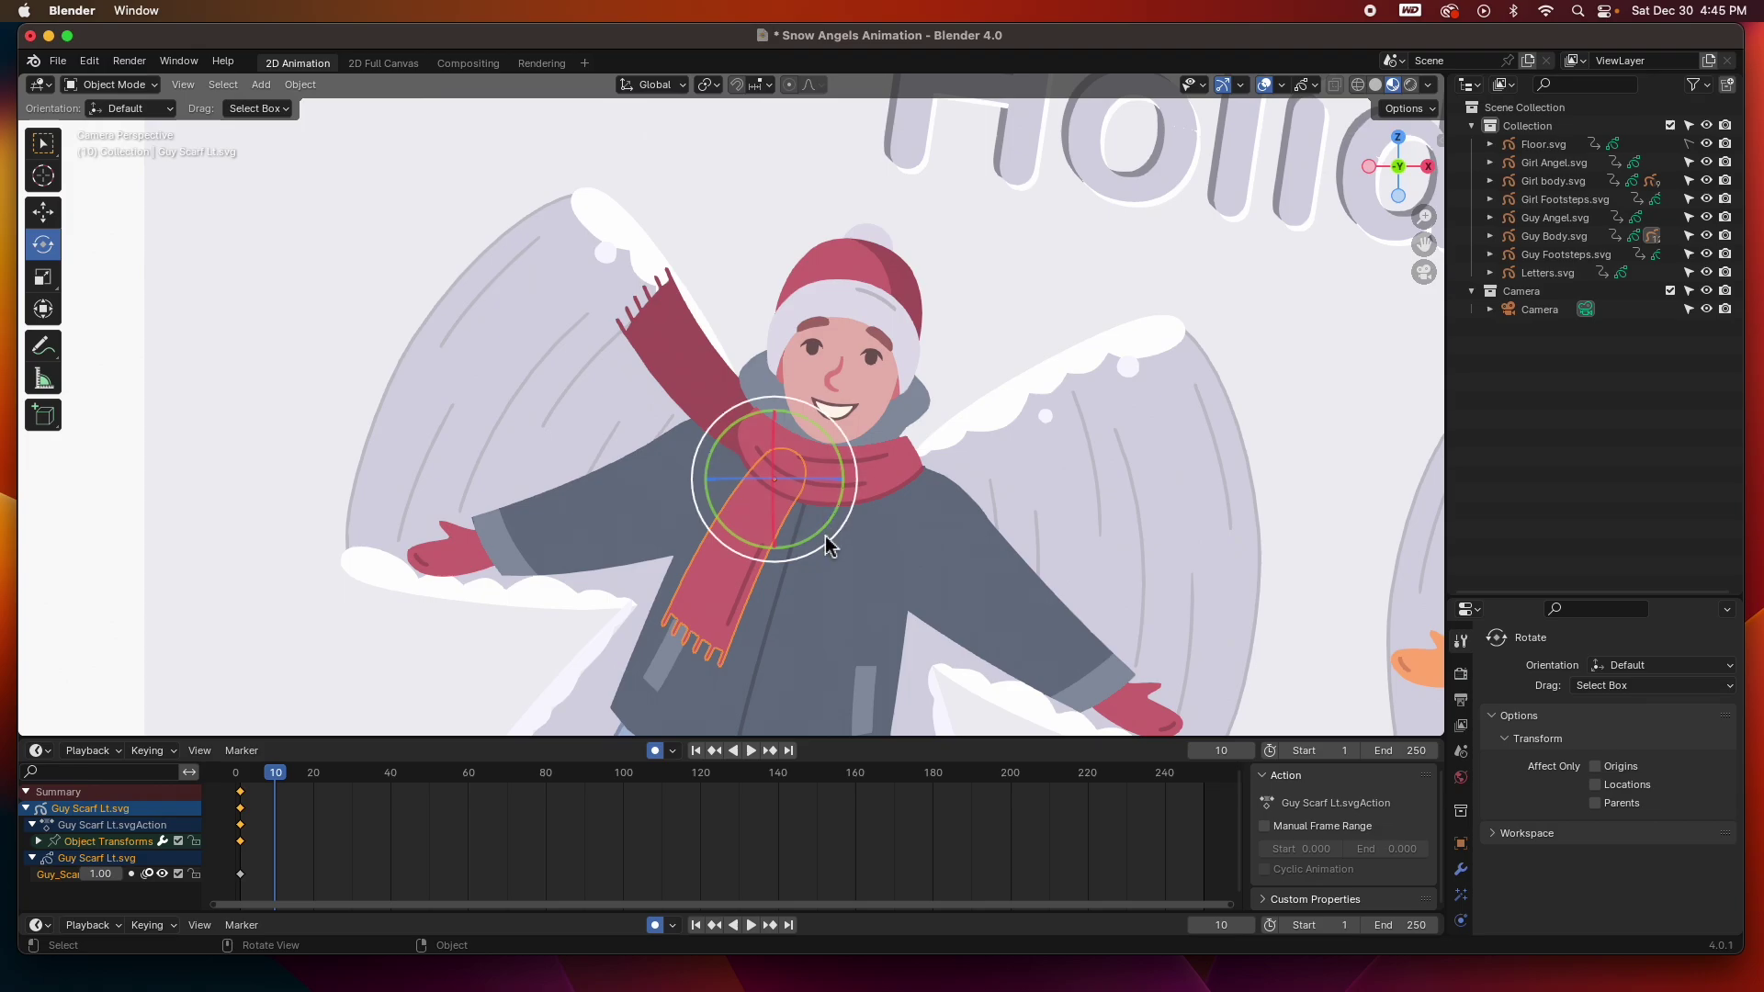
pyautogui.moveTo(826, 542); pyautogui.dragTo(838, 517)
pyautogui.press('space')
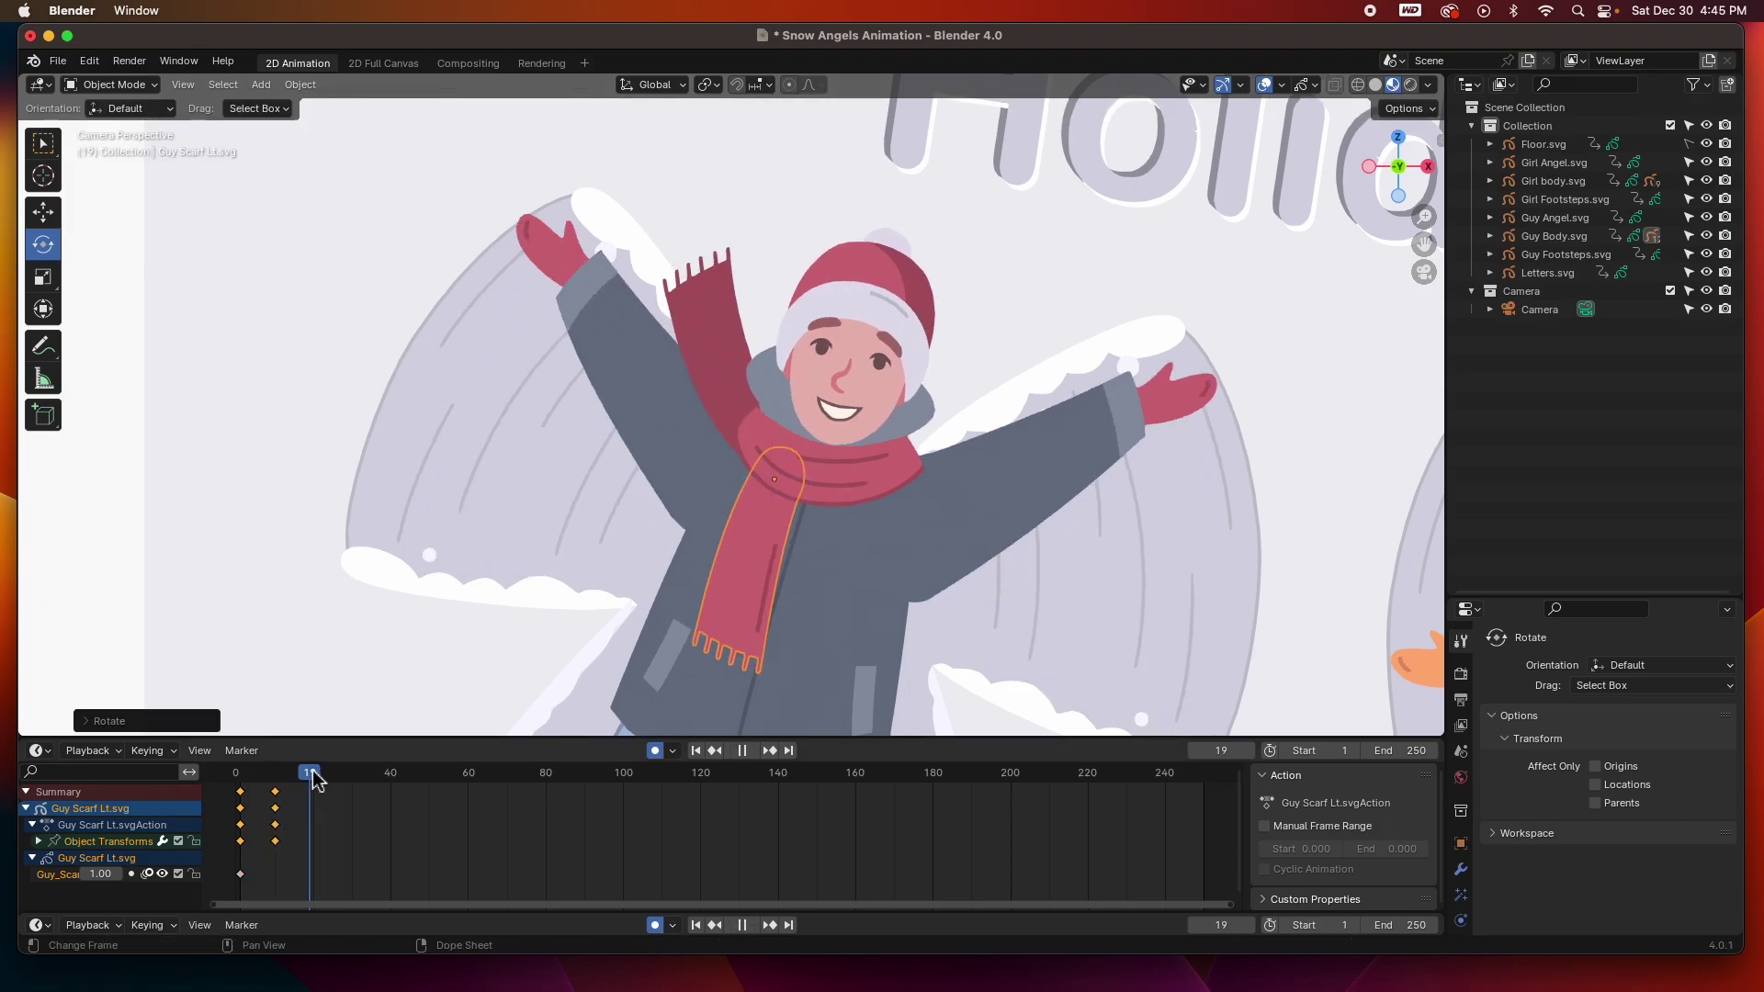
pyautogui.press('space')
pyautogui.moveTo(838, 531); pyautogui.dragTo(806, 534)
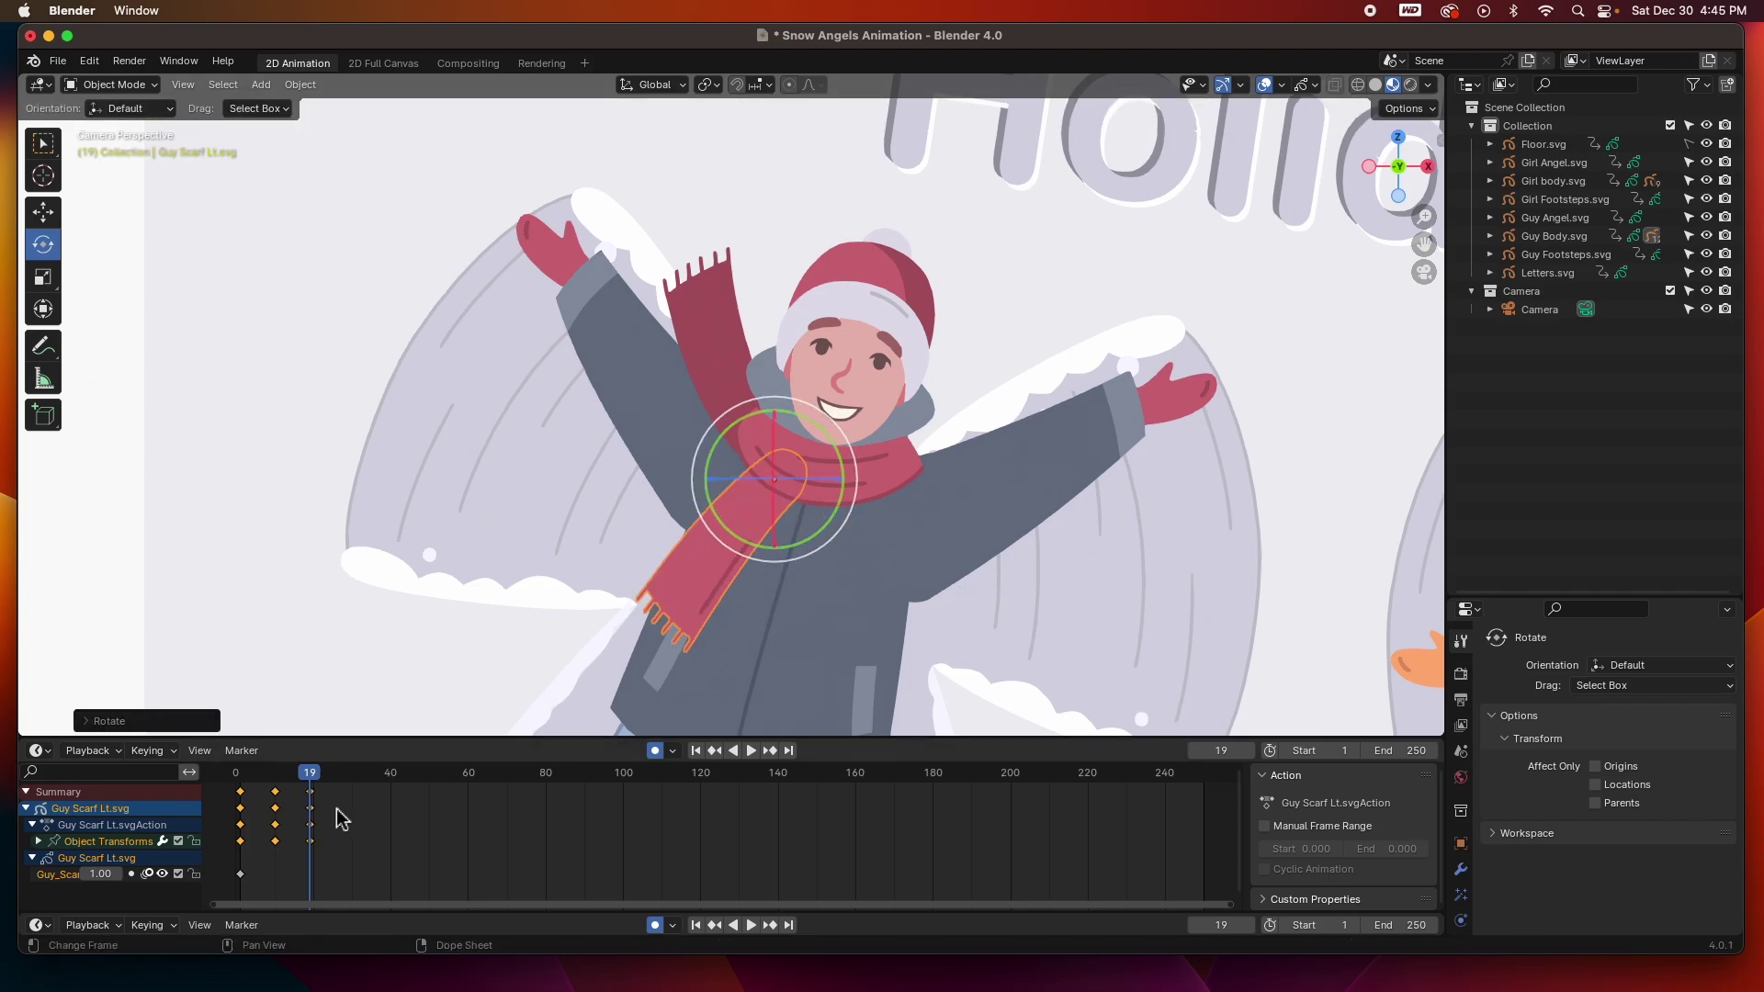
# Copy the hanging scarf end's keyframes at frames 10 and 19 and paste the pair at frames 30 and 50
pyautogui.moveTo(345, 865); pyautogui.dragTo(266, 787)
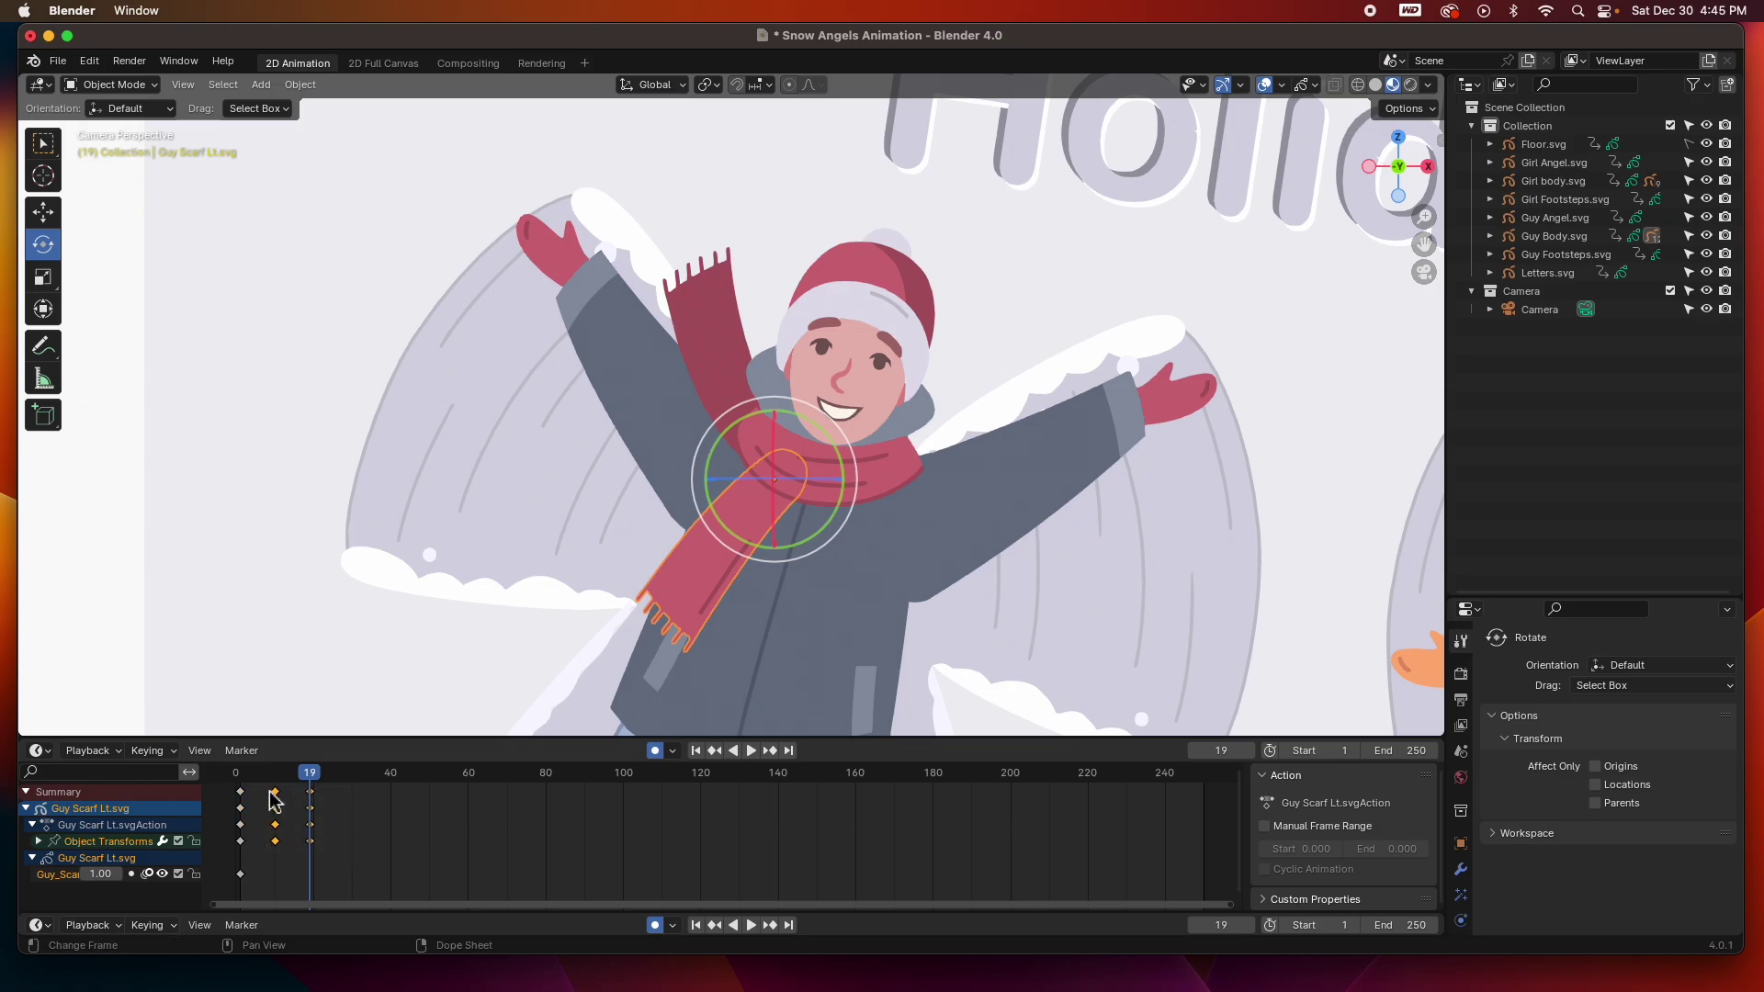
pyautogui.click(353, 776)
pyautogui.hotkey('ctrl', 'c')
pyautogui.hotkey('ctrl', 'v')
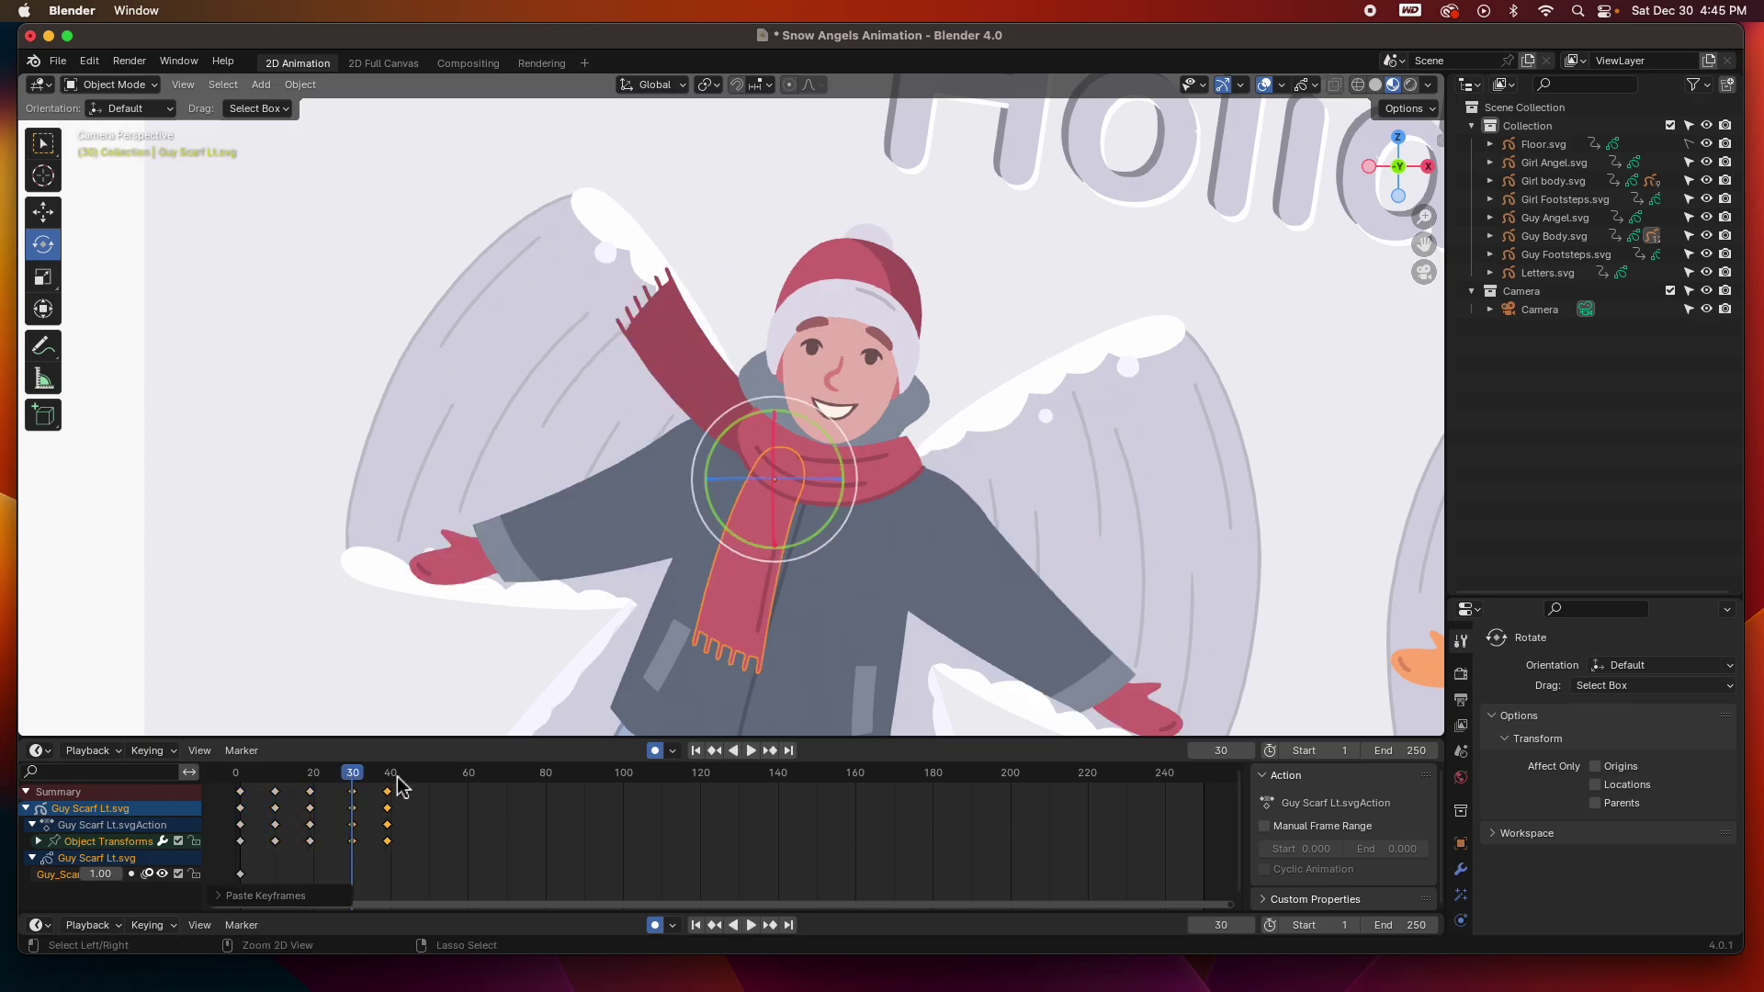
pyautogui.click(430, 776)
pyautogui.hotkey('ctrl', 'v')
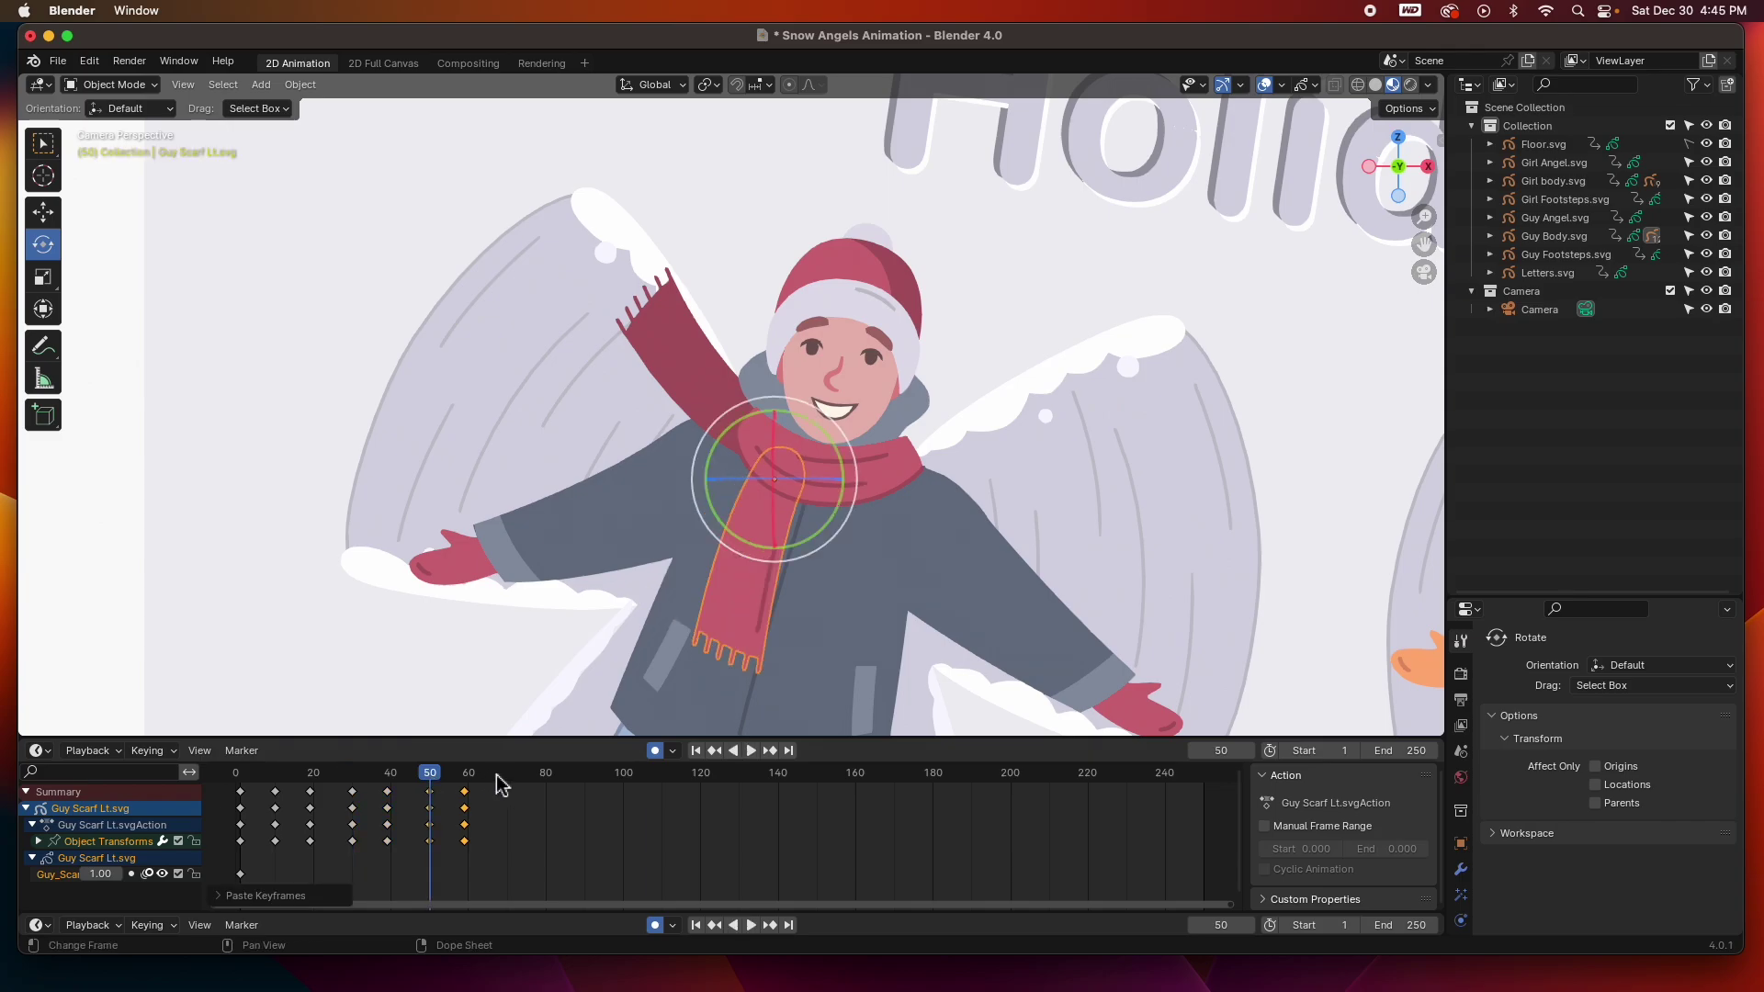
# Paste more copies of the hanging scarf end's keyframe pair at frames 70, 90 and 110, and play the animation from frame 1
pyautogui.click(508, 777)
pyautogui.hotkey('ctrl', 'v')
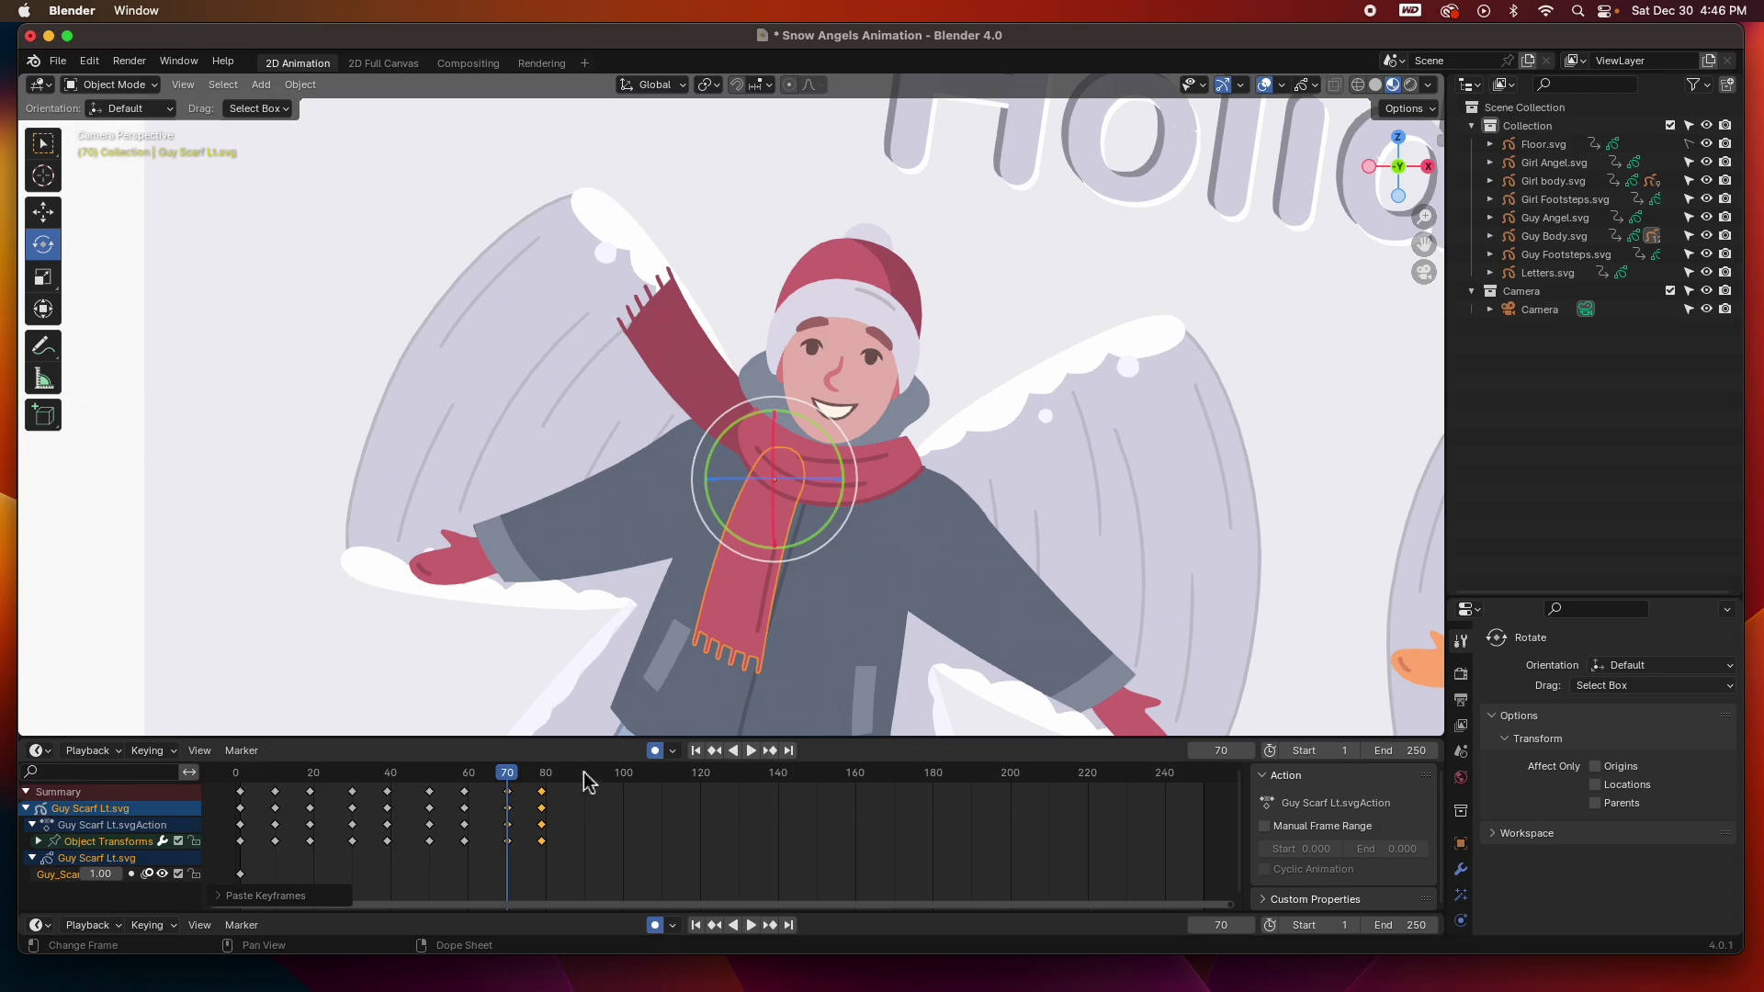
pyautogui.click(583, 775)
pyautogui.hotkey('ctrl', 'v')
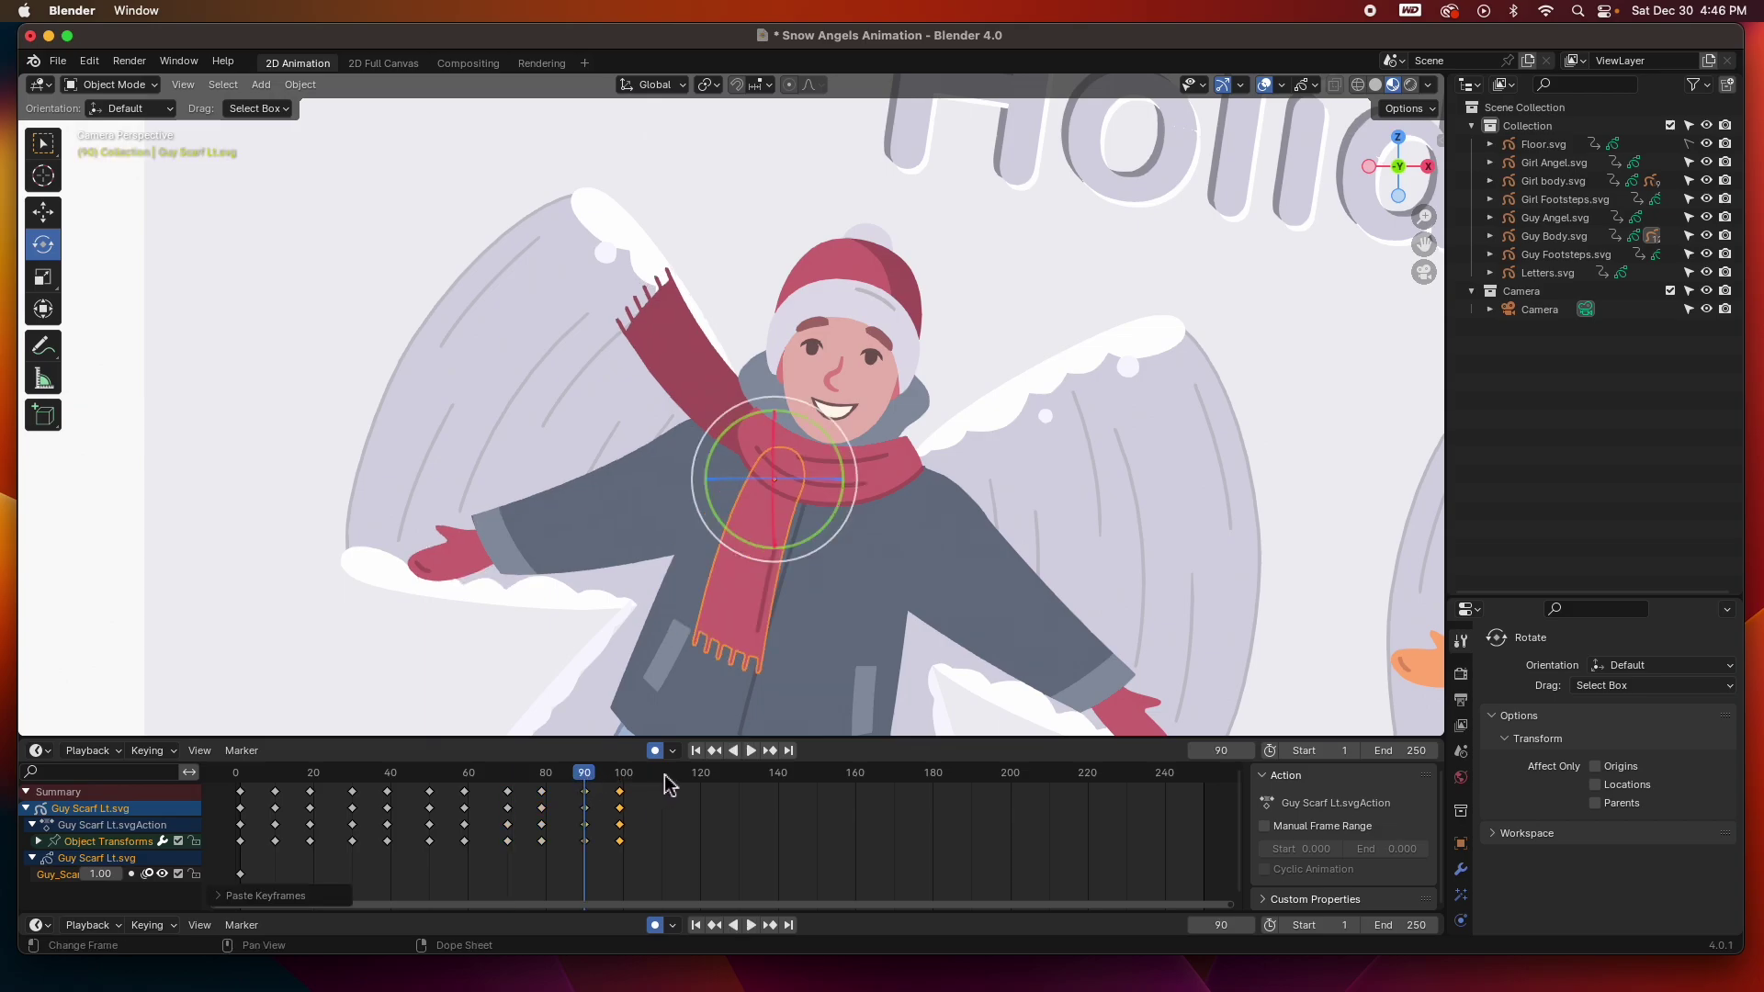
pyautogui.click(663, 776)
pyautogui.hotkey('ctrl', 'v')
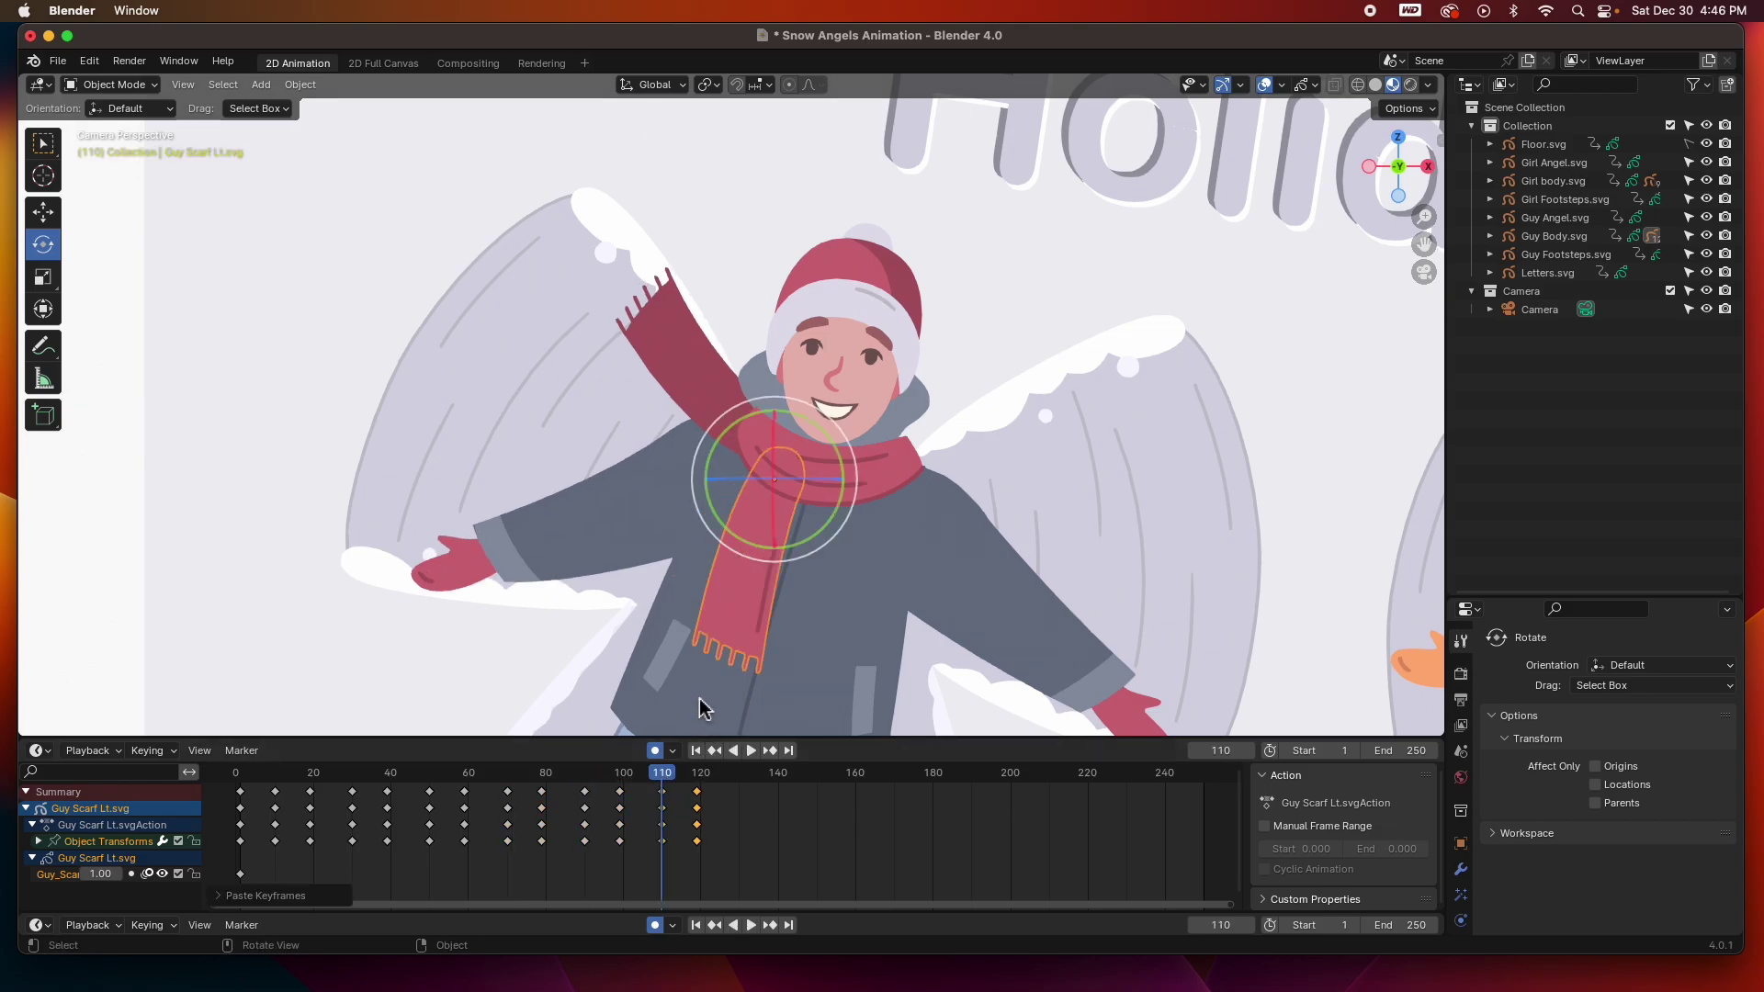
pyautogui.click(695, 751)
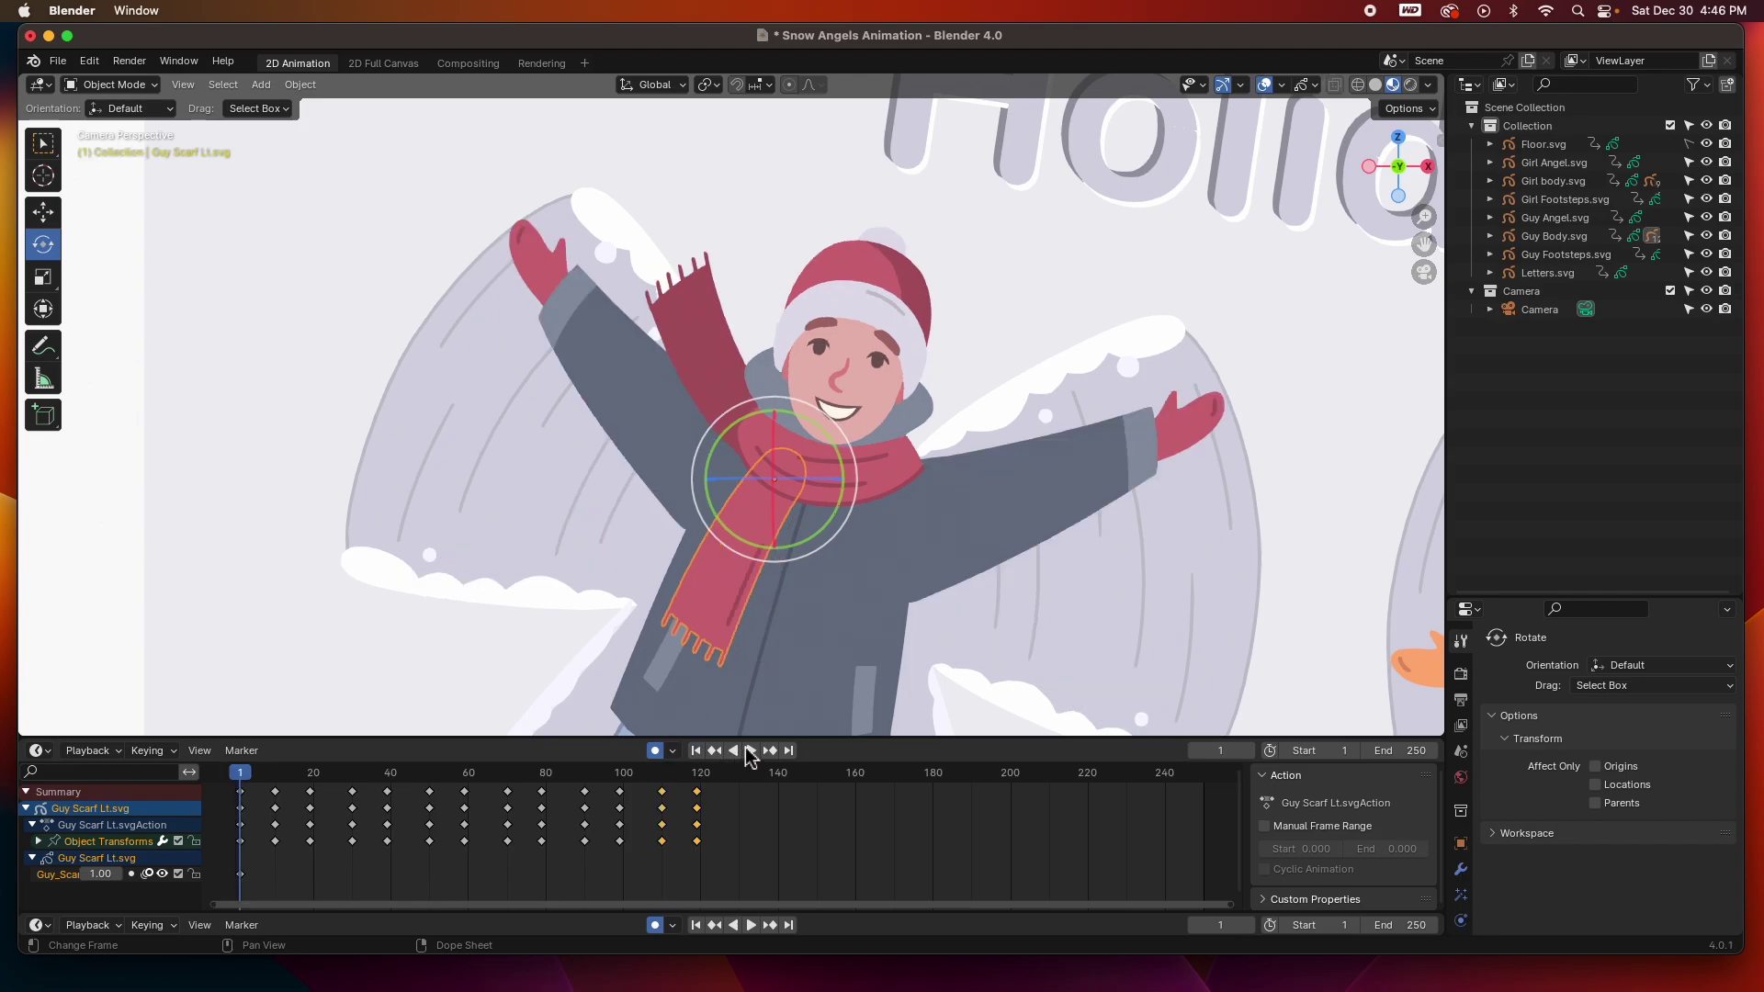
pyautogui.click(750, 751)
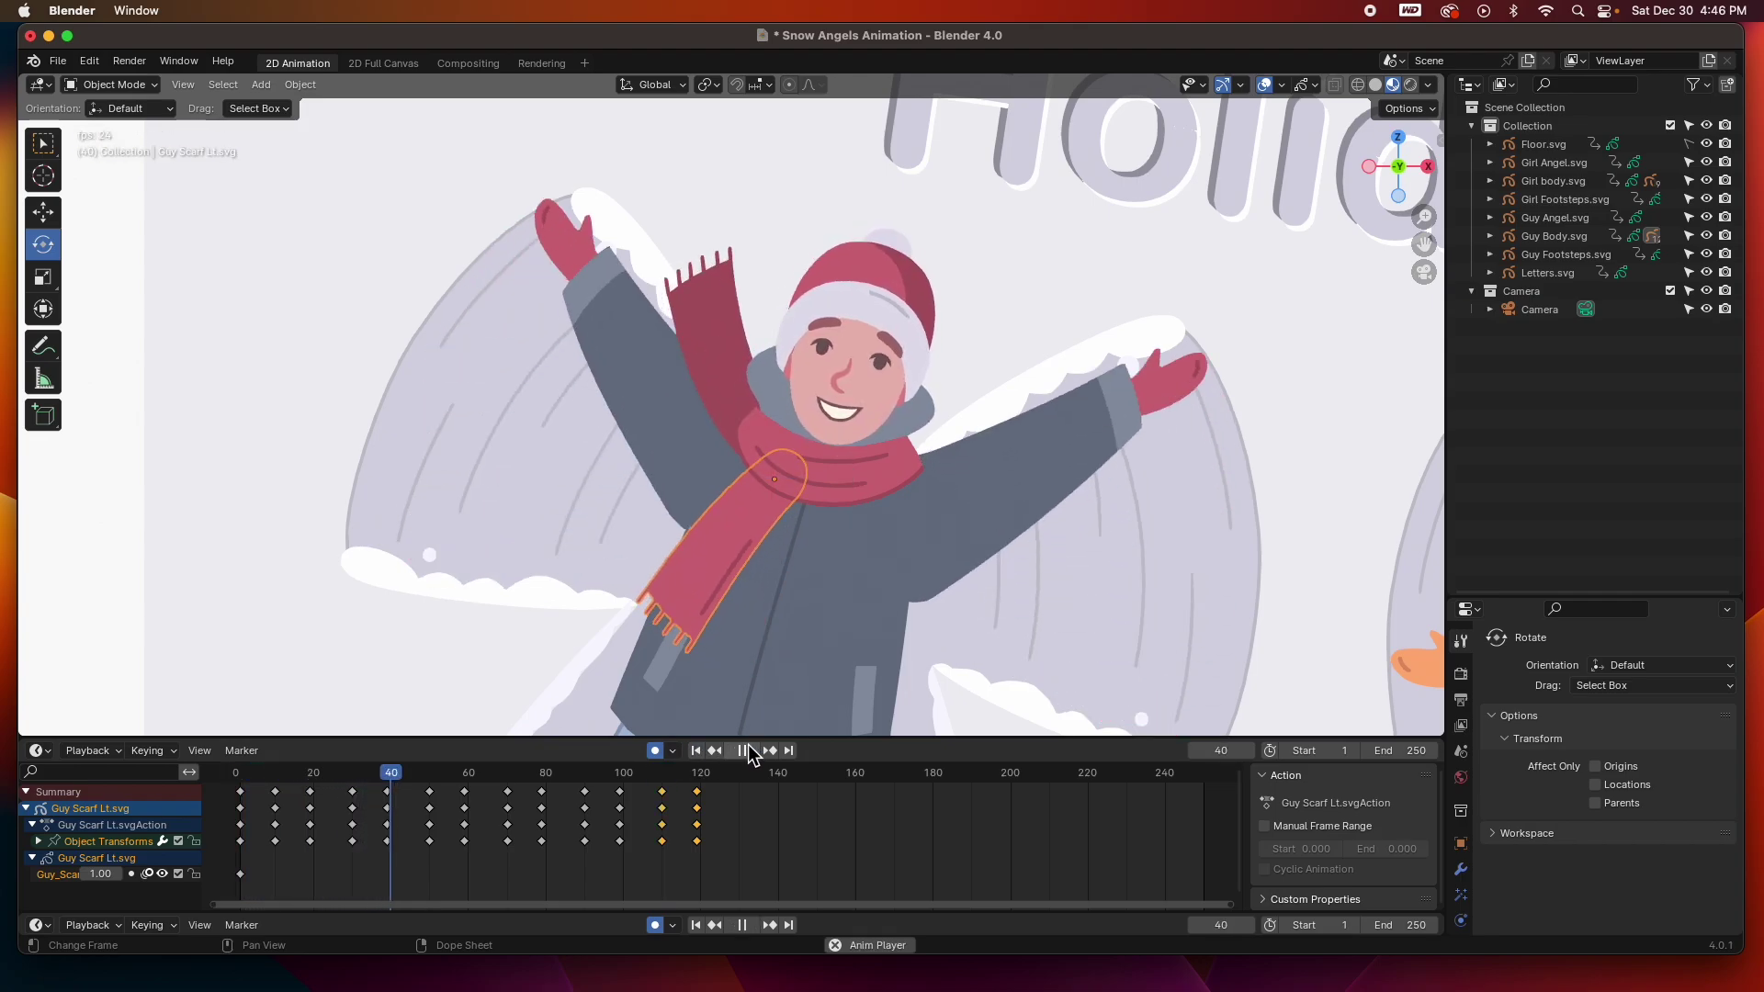
pyautogui.click(743, 751)
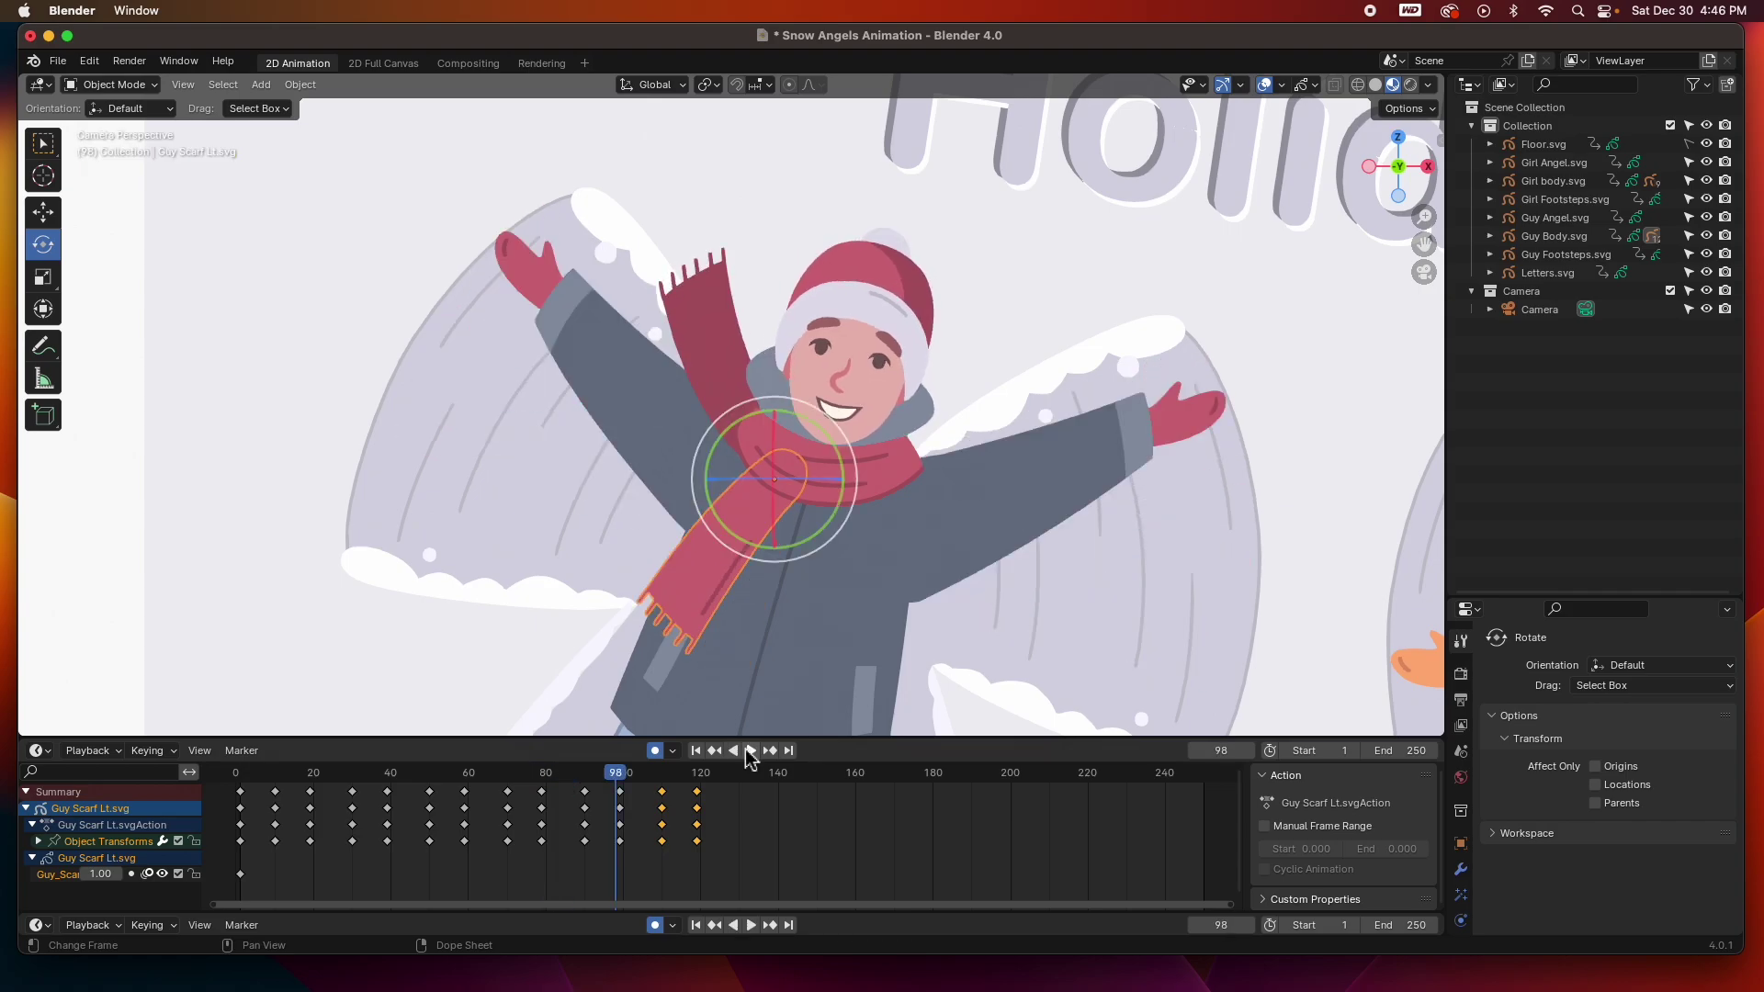
# Keyframe the guy's left leg, Guy Leg Lt, rotated inward toward the other leg at frame 10 and outward at frame 20
pyautogui.click(126, 530)
pyautogui.keyDown('shift'); pyautogui.moveTo(776, 646); pyautogui.dragTo(771, 207, button='middle'); pyautogui.keyUp('shift')
pyautogui.scroll(-4, 792, 371)
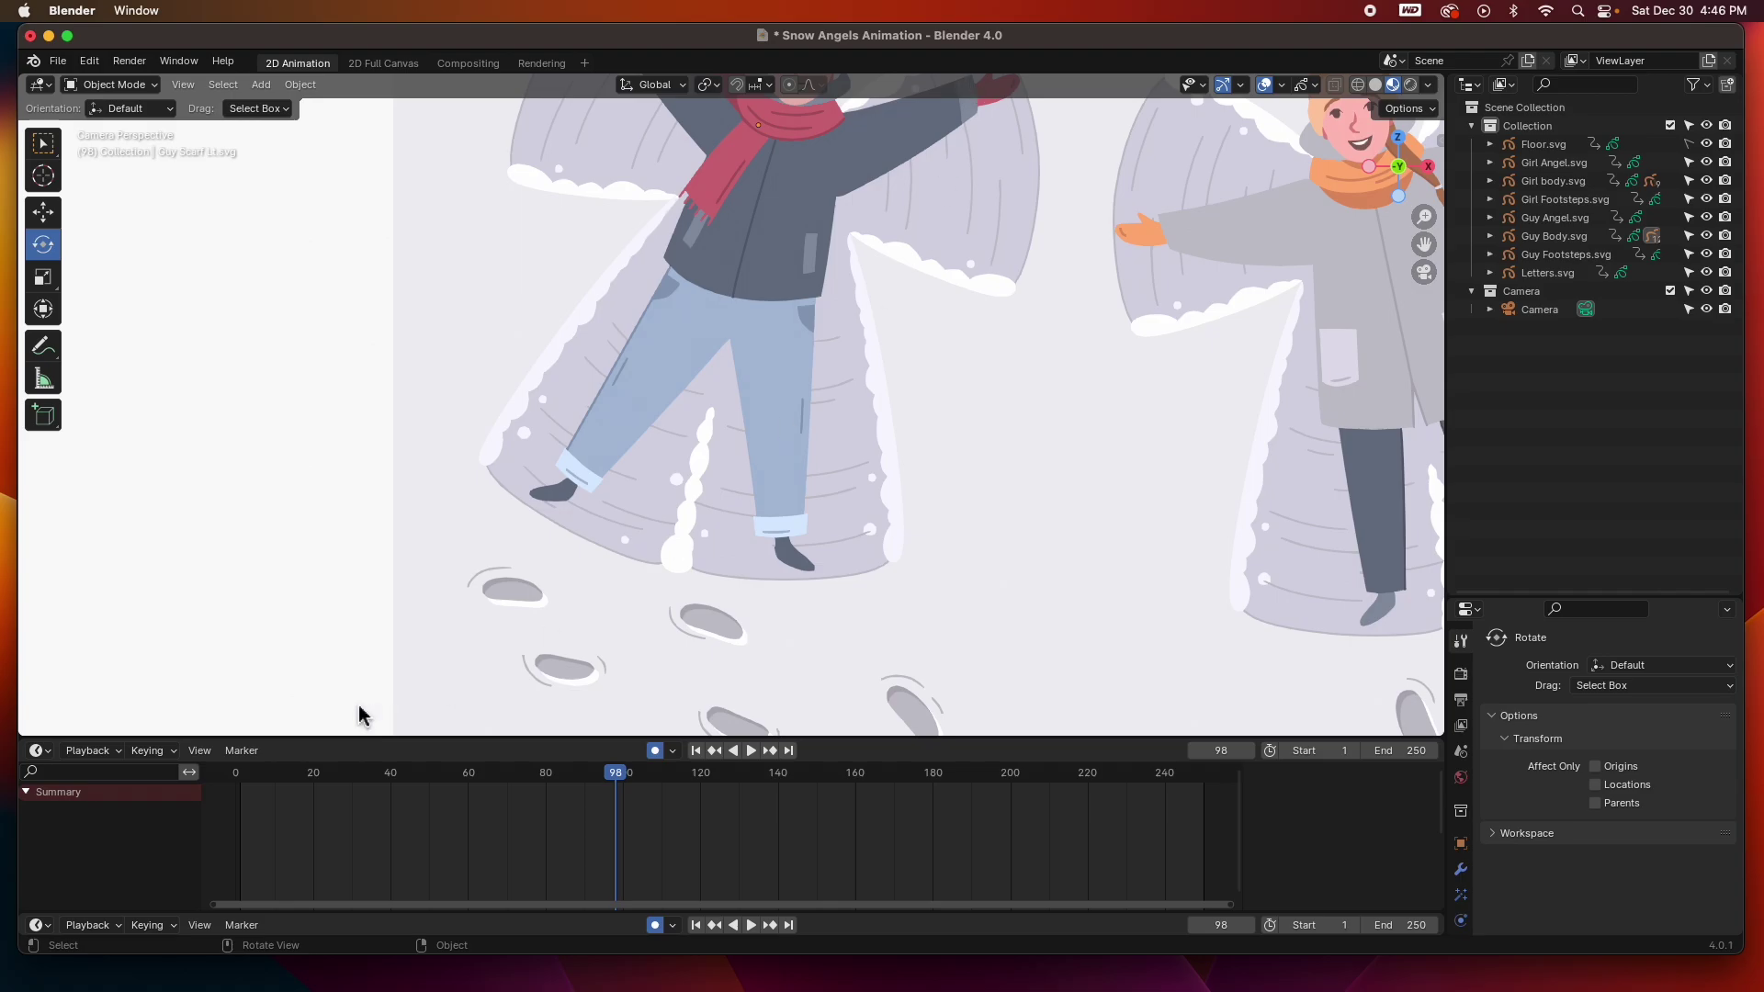
pyautogui.click(279, 775)
pyautogui.press('space')
pyautogui.press('space')
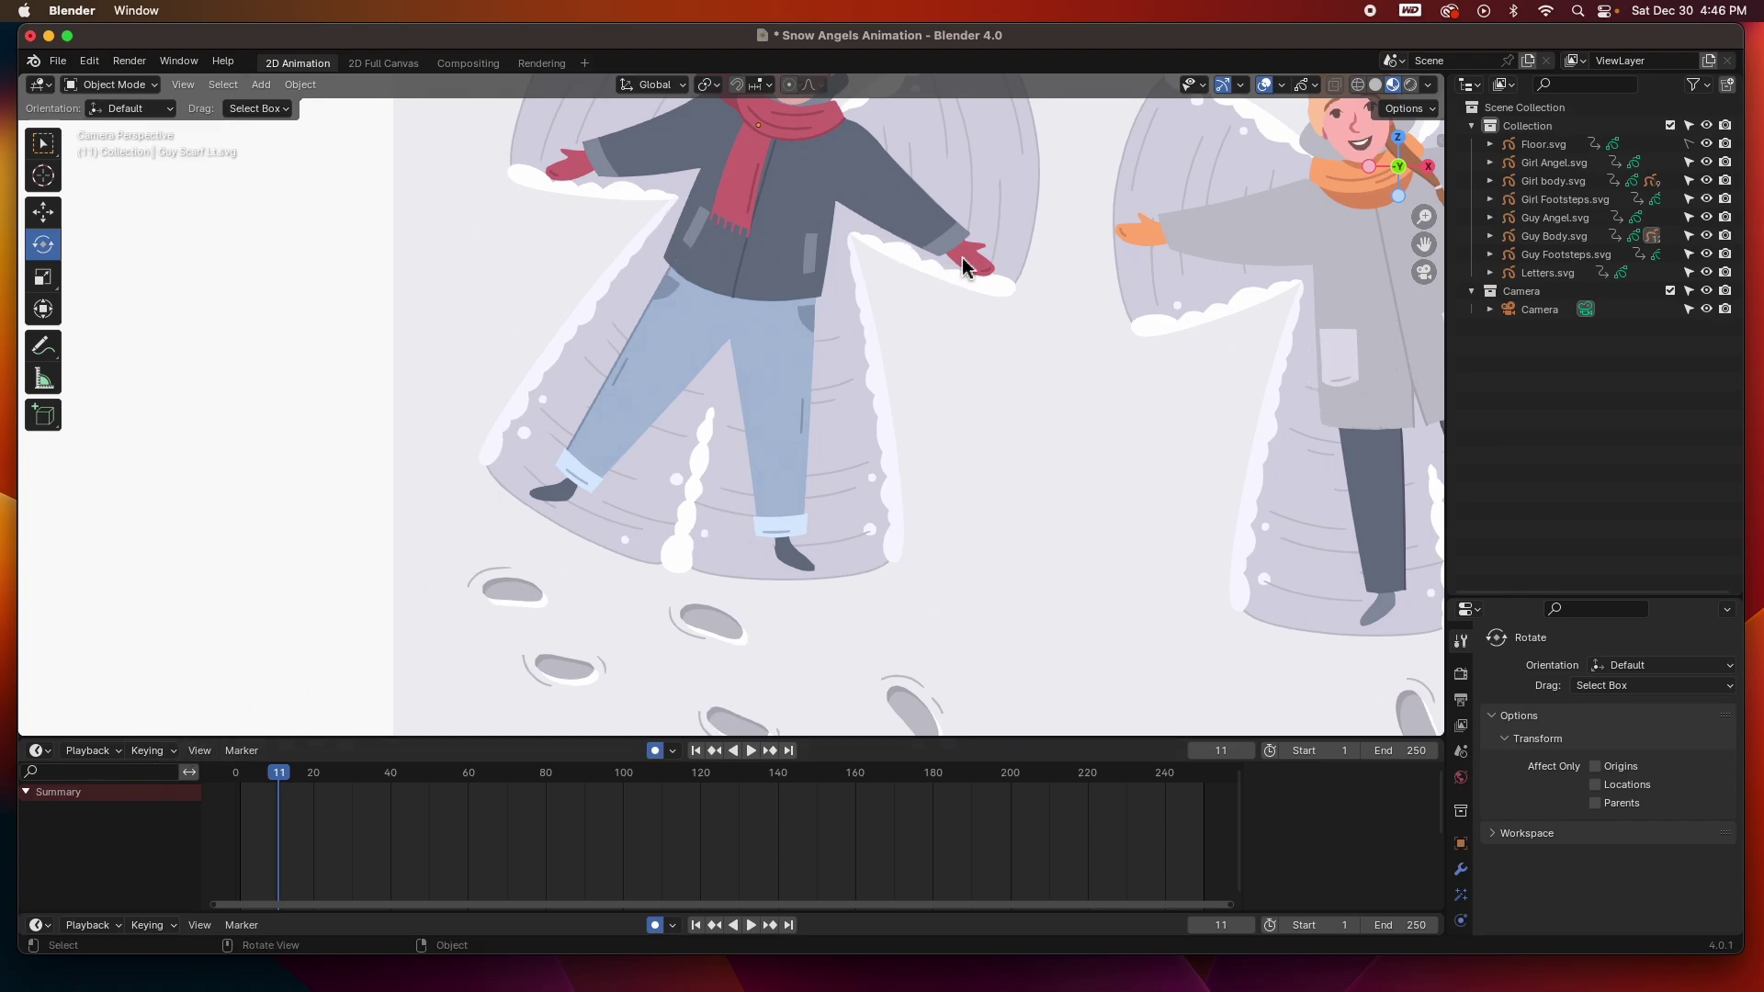
pyautogui.click(772, 422)
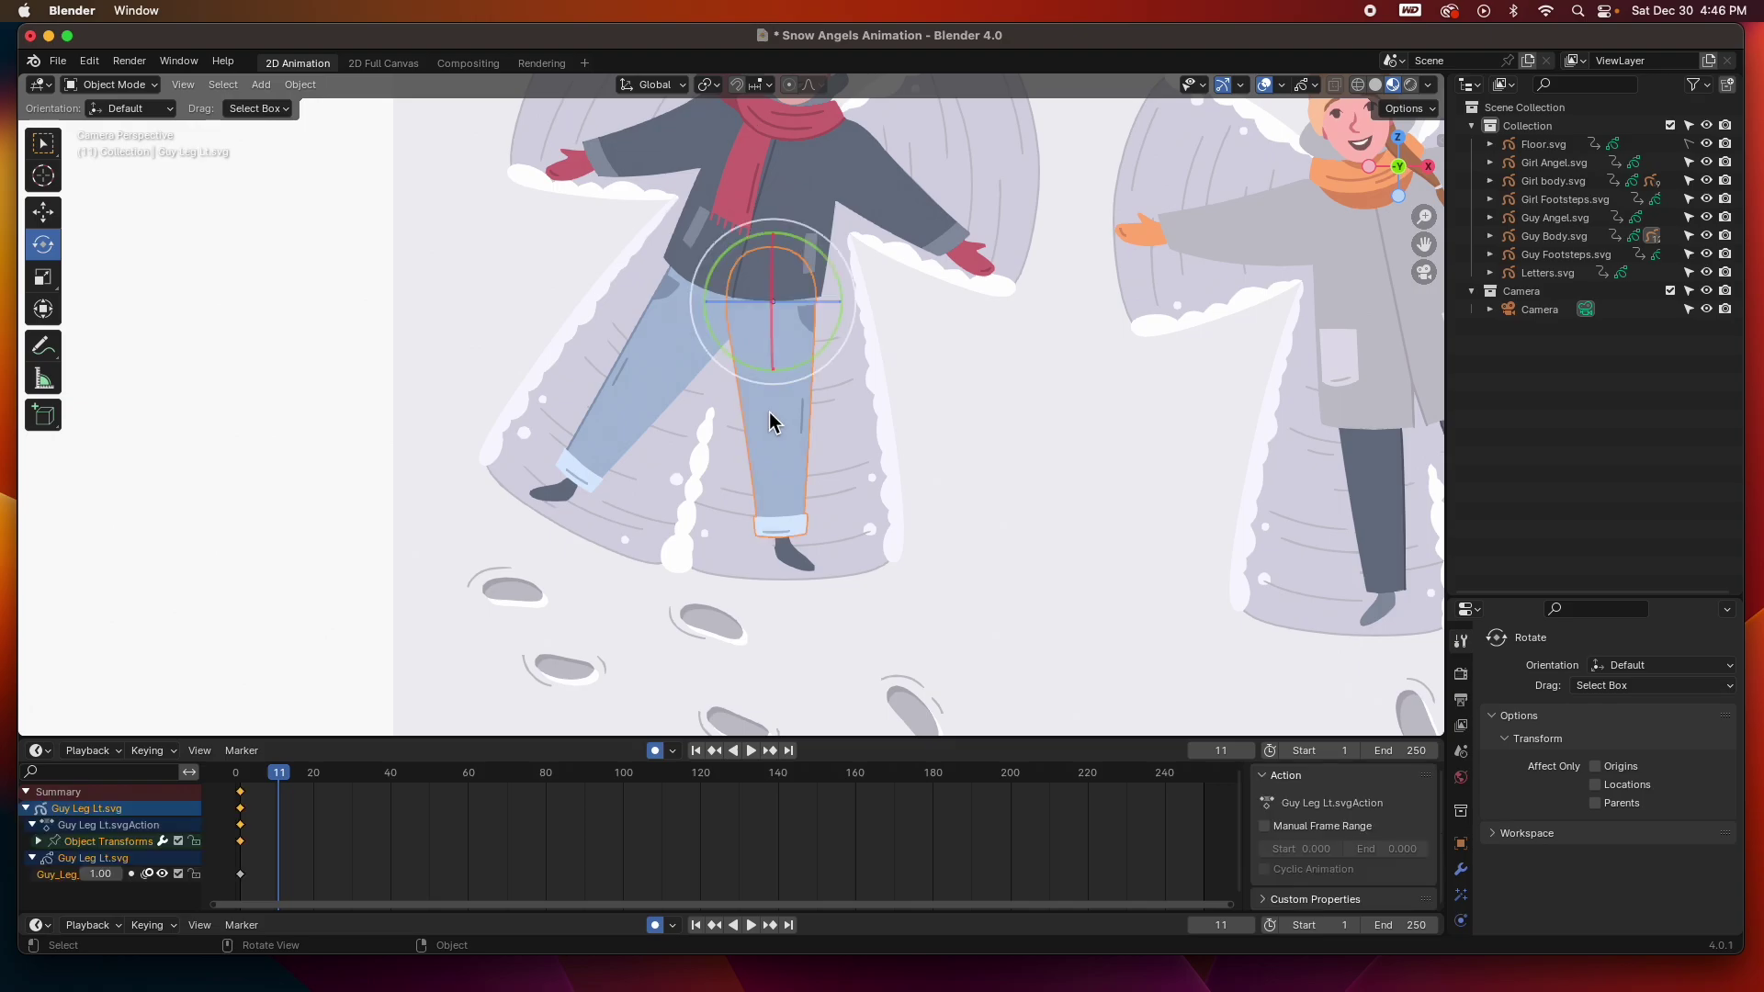
pyautogui.press('Left')
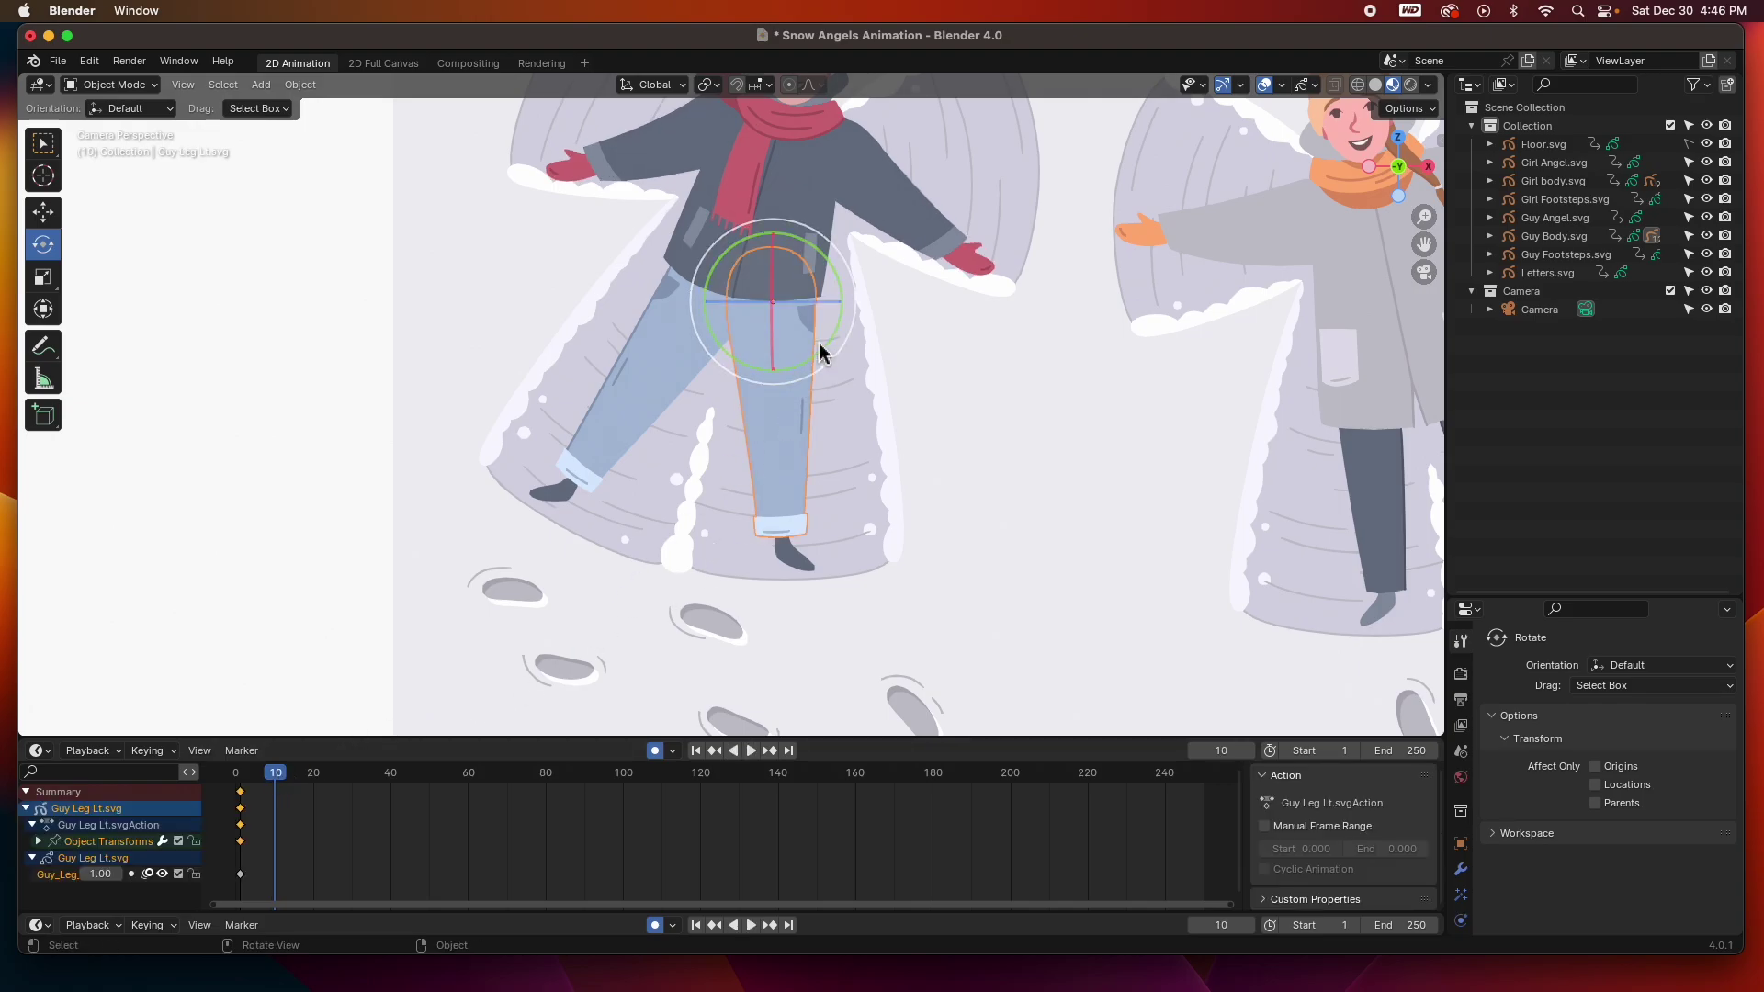
pyautogui.moveTo(828, 342); pyautogui.dragTo(790, 382)
pyautogui.moveTo(281, 782); pyautogui.dragTo(314, 783)
pyautogui.moveTo(810, 367); pyautogui.dragTo(872, 349)
# Copy the left leg's keyframes at frames 10 and 20 and paste the pair at frames 30, 50, 70, 90 and 110
pyautogui.moveTo(331, 859); pyautogui.dragTo(269, 805)
pyautogui.click(26, 808)
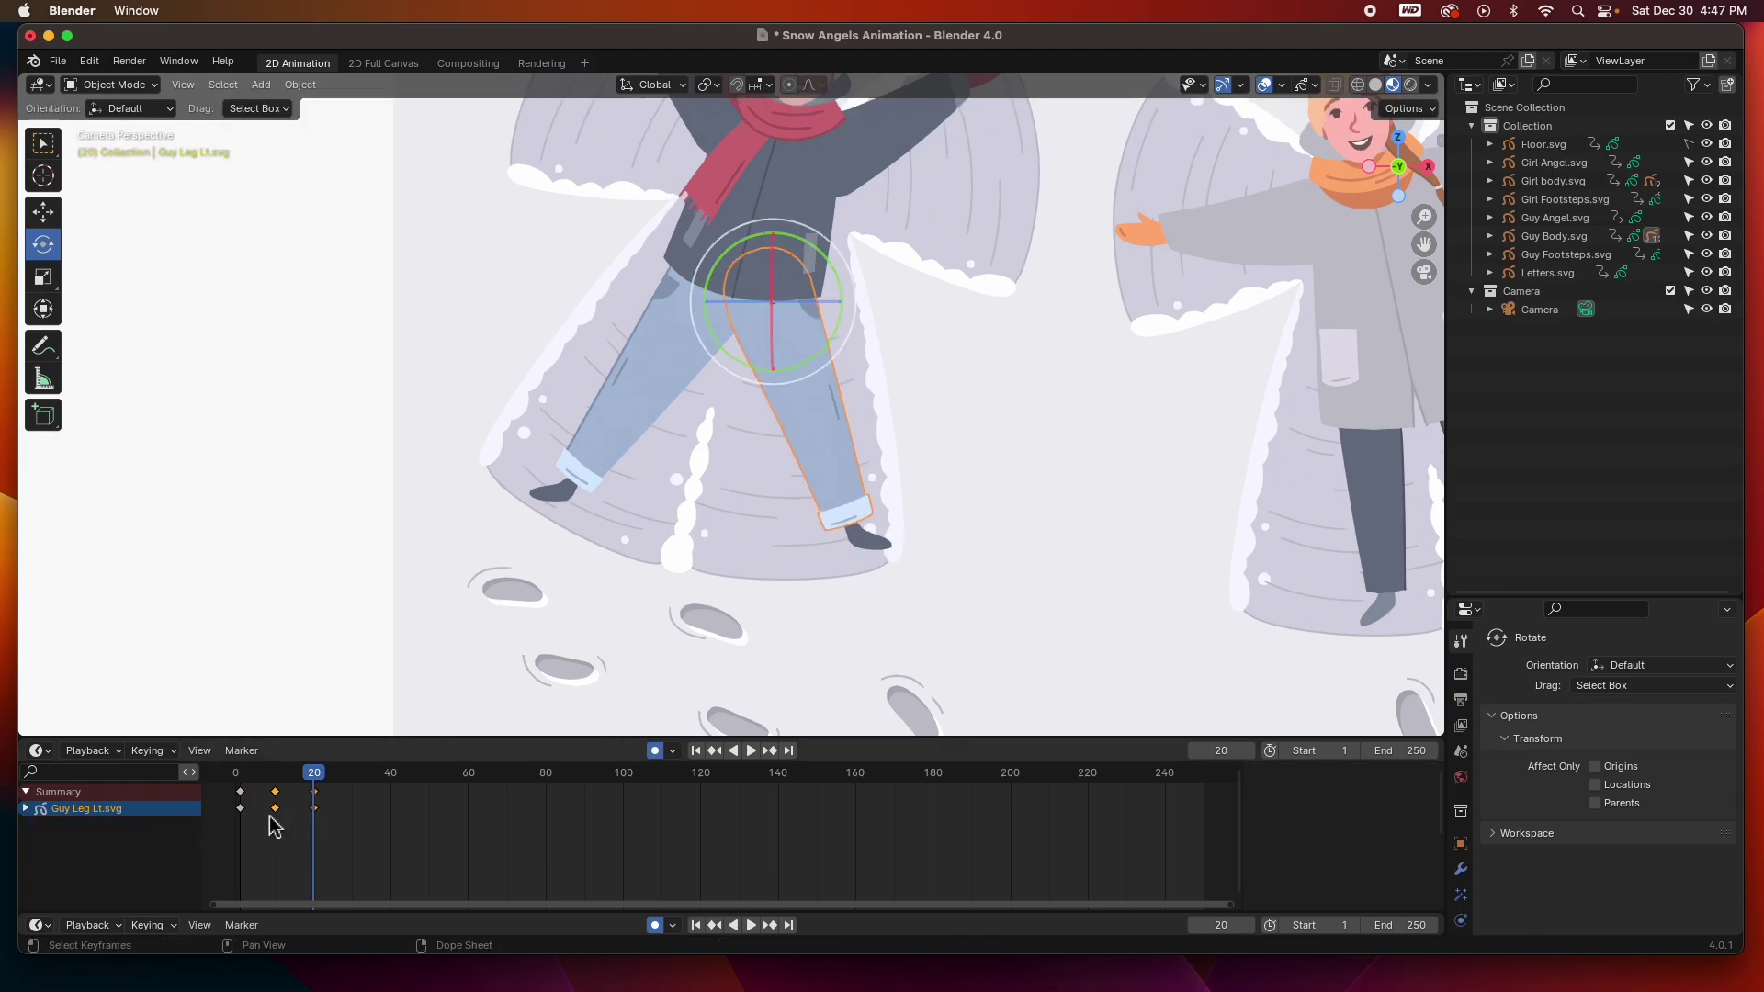
pyautogui.click(353, 777)
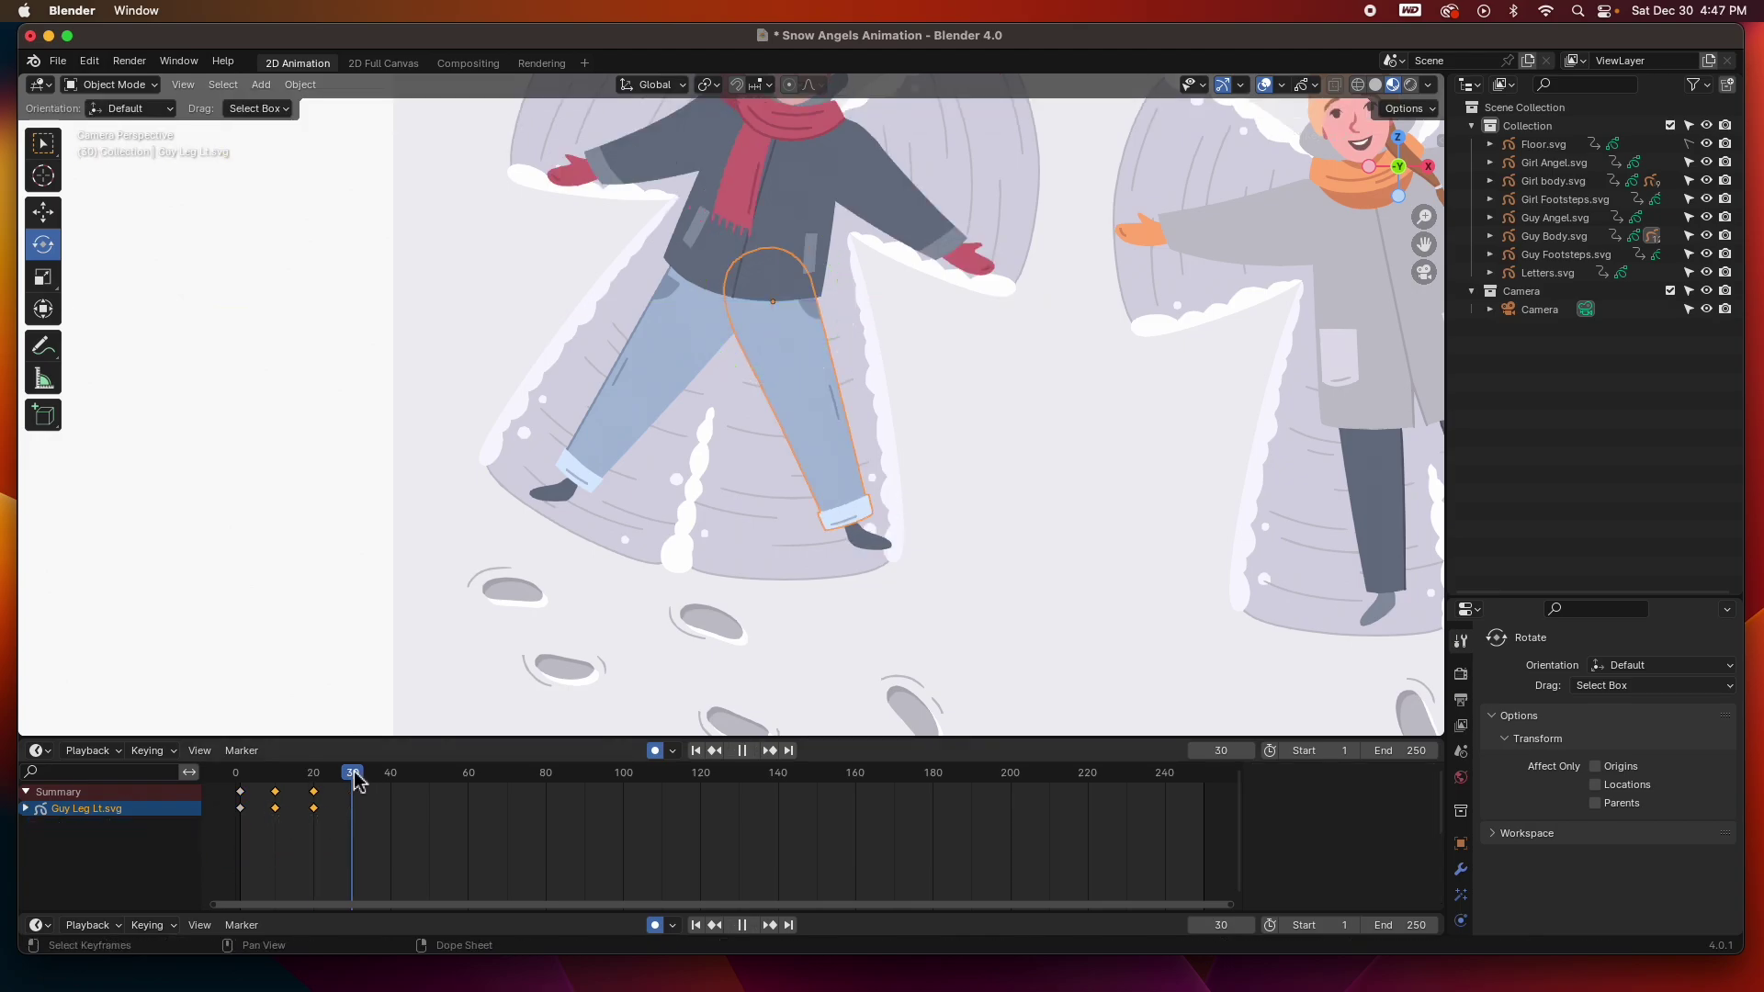
pyautogui.hotkey('ctrl', 'v')
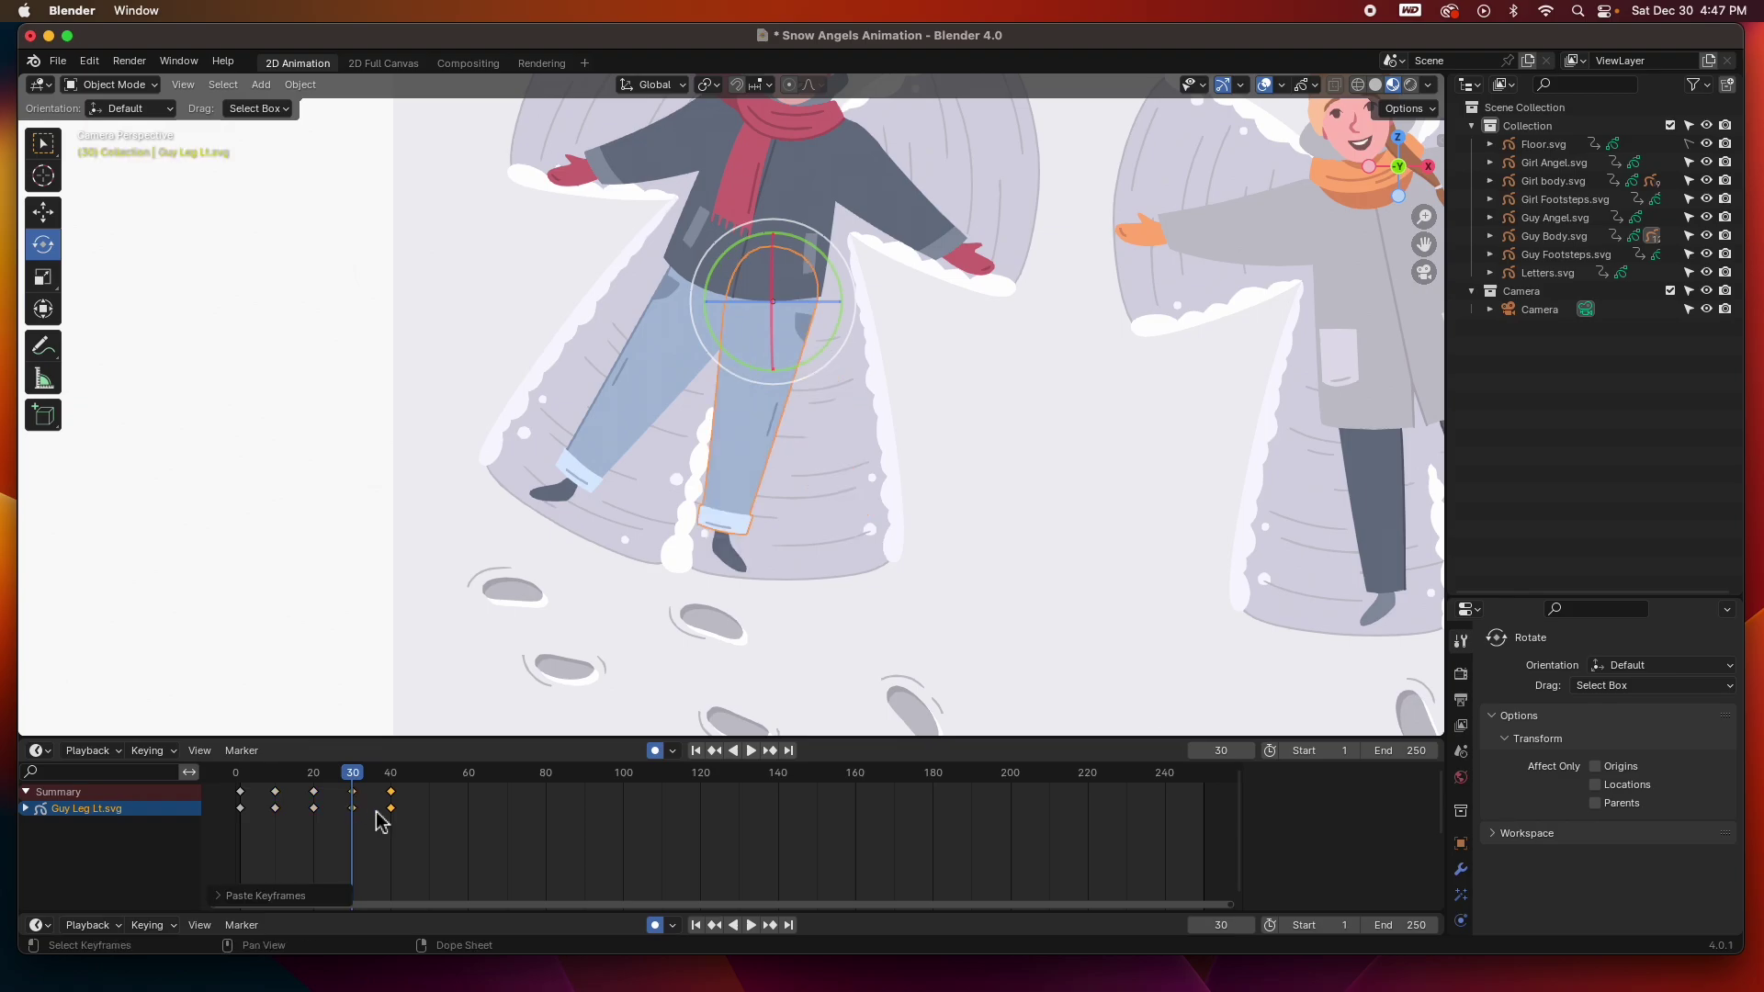
pyautogui.click(430, 776)
pyautogui.hotkey('ctrl', 'v')
pyautogui.click(507, 777)
pyautogui.hotkey('ctrl', 'v')
pyautogui.click(585, 777)
pyautogui.hotkey('ctrl', 'v')
pyautogui.click(661, 777)
pyautogui.hotkey('ctrl', 'v')
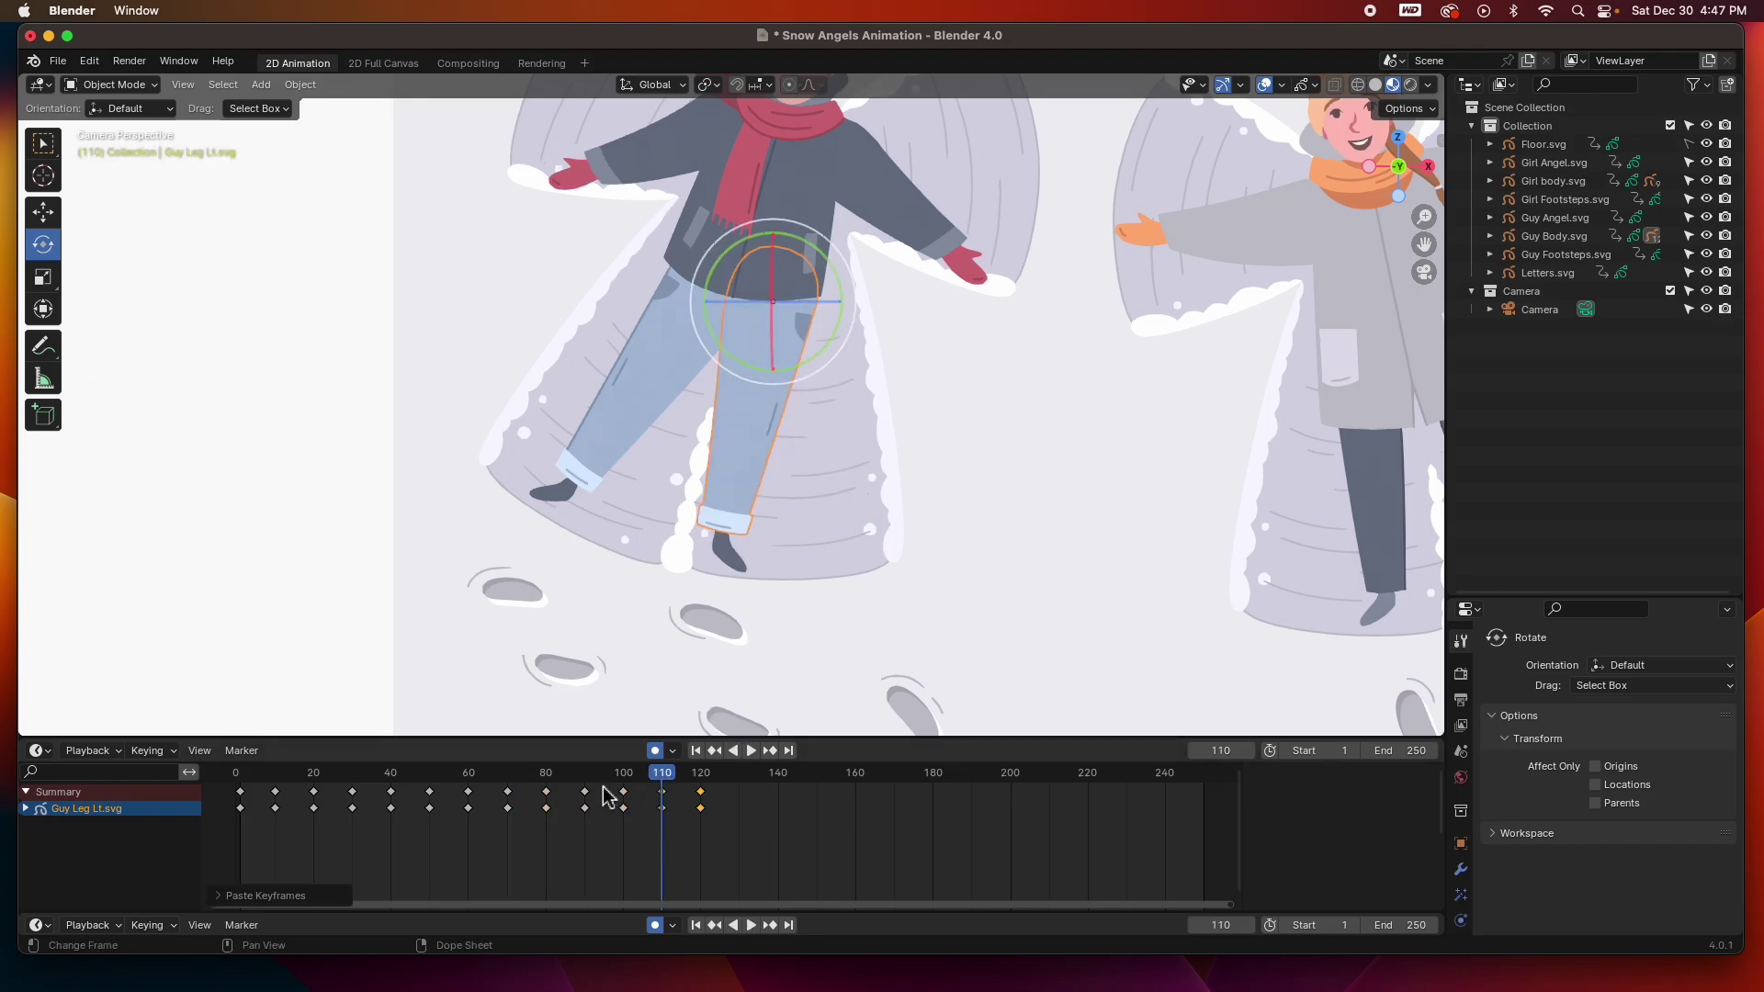
# Keyframe the guy's right leg, Guy Let Rt, rotated inward toward the other leg at frame 10 and outward at frame 20
pyautogui.click(643, 395)
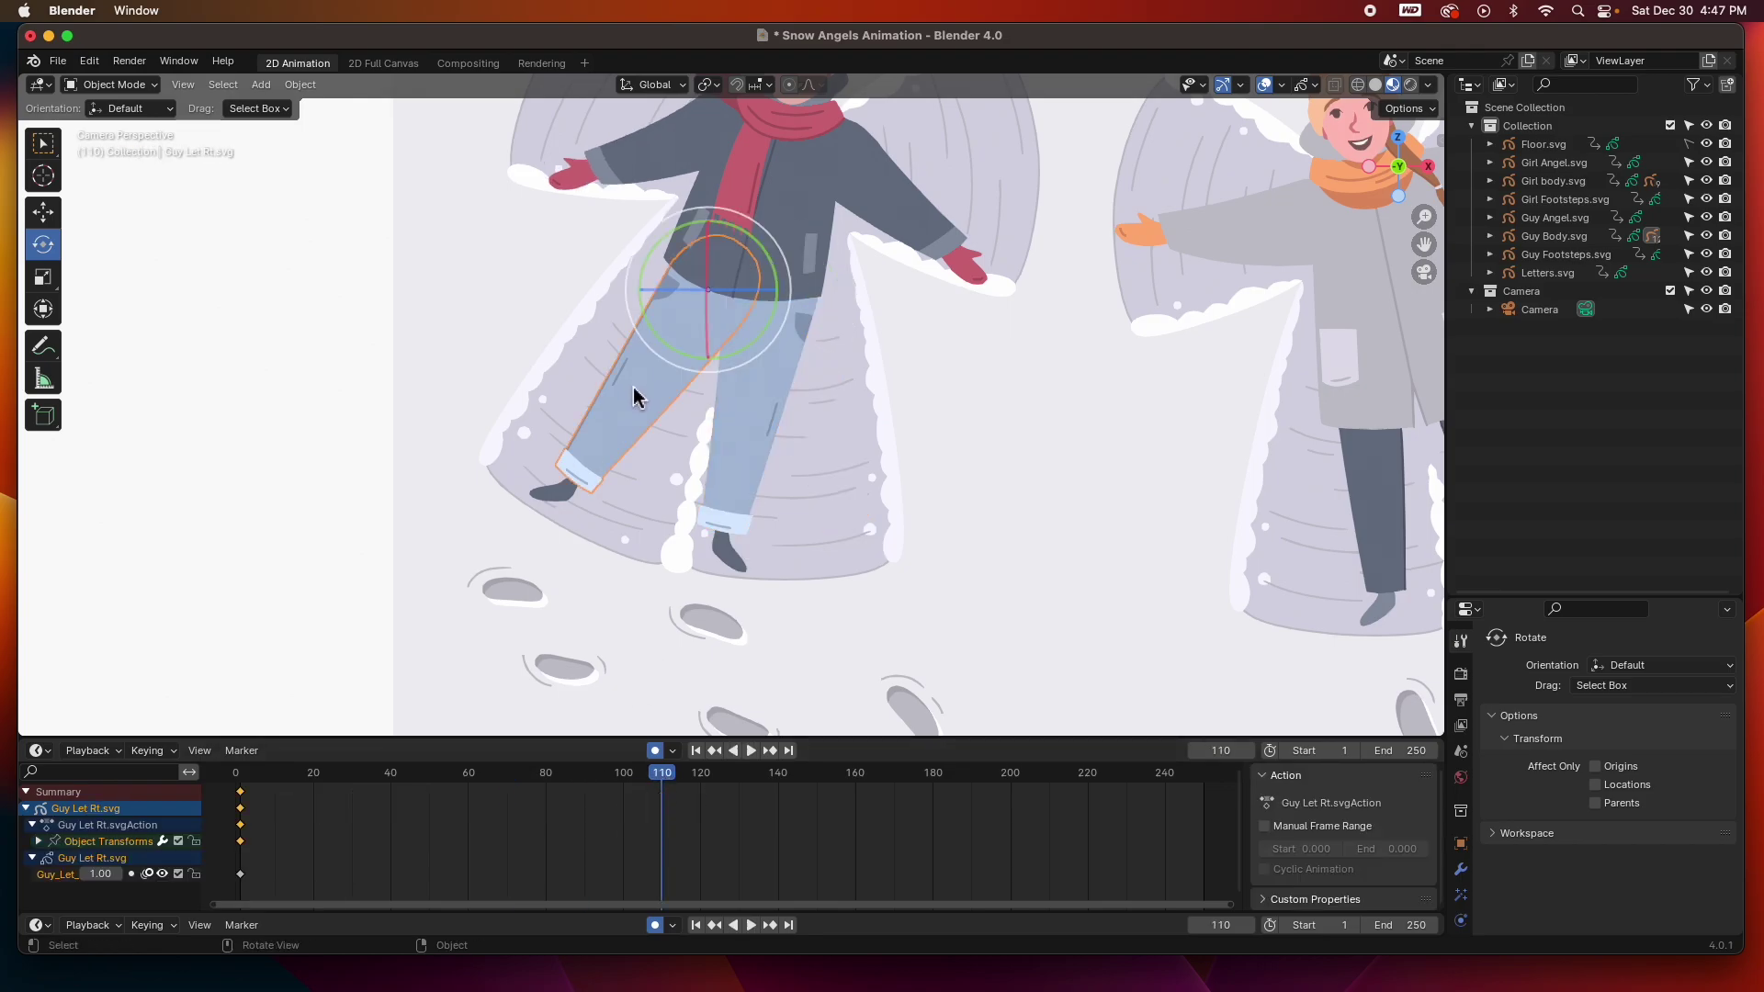
pyautogui.click(276, 776)
pyautogui.moveTo(728, 367); pyautogui.dragTo(713, 470)
pyautogui.click(313, 776)
# Copy the right leg's keyframes at frames 10 and 20 and paste the pair at frames 30, 50, 70, 90 and 110
pyautogui.moveTo(351, 868); pyautogui.dragTo(354, 779)
pyautogui.press('space')
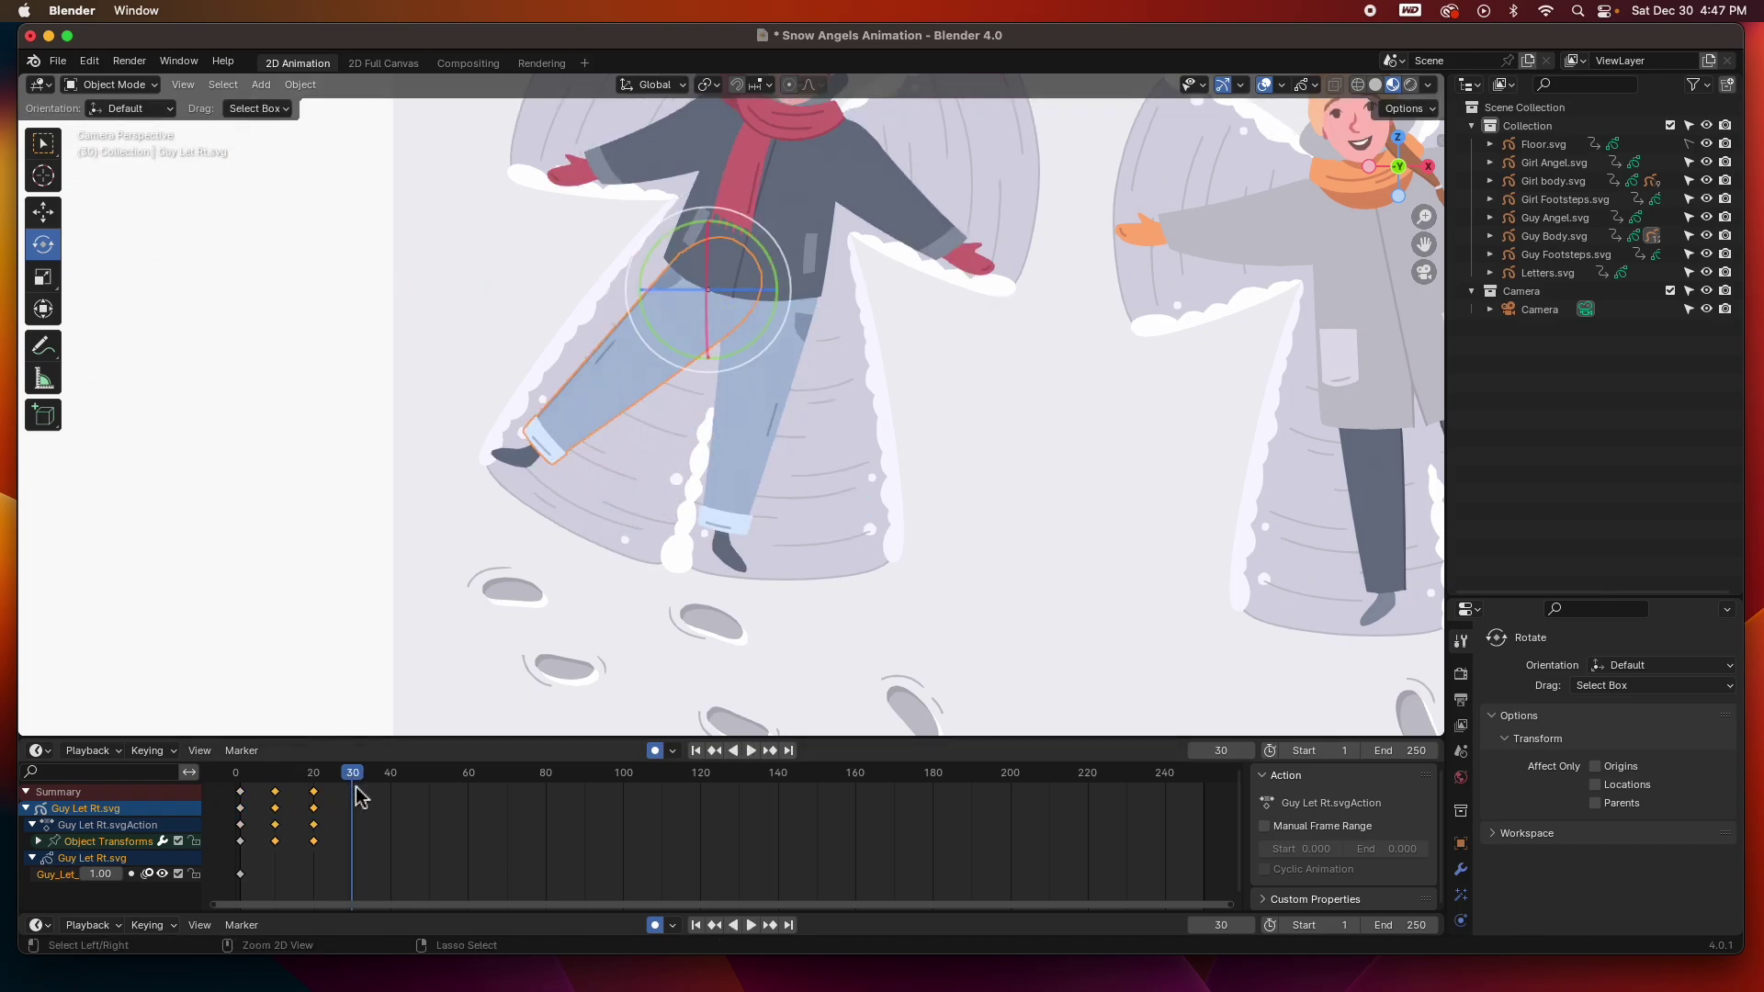
pyautogui.press('super+v')
pyautogui.click(427, 776)
pyautogui.press('super+v')
pyautogui.click(507, 775)
pyautogui.press('super+v')
pyautogui.click(584, 774)
pyautogui.press('super+v')
pyautogui.click(661, 774)
pyautogui.press('super+v')
# Keyframe the guy's left foot, Guy Foot Lt, rotated with its toe outward at frame 5 and pointing further down at frame 10
pyautogui.moveTo(660, 775); pyautogui.dragTo(243, 792)
pyautogui.press('space')
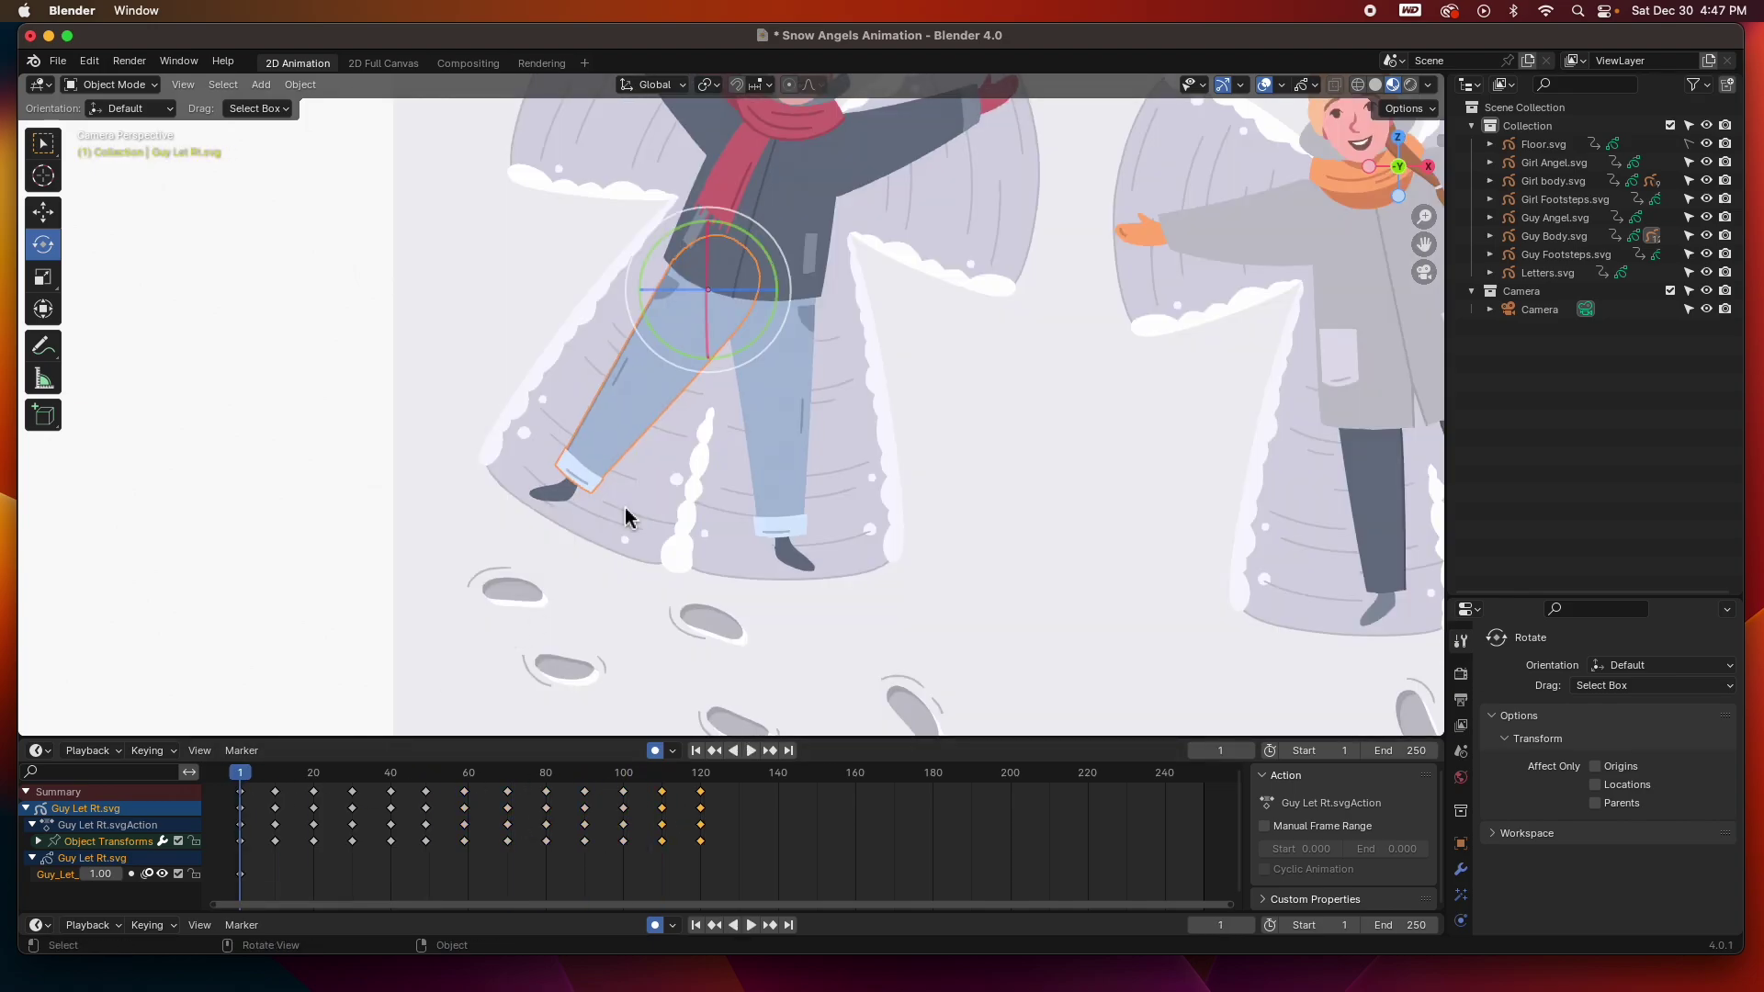
pyautogui.click(796, 554)
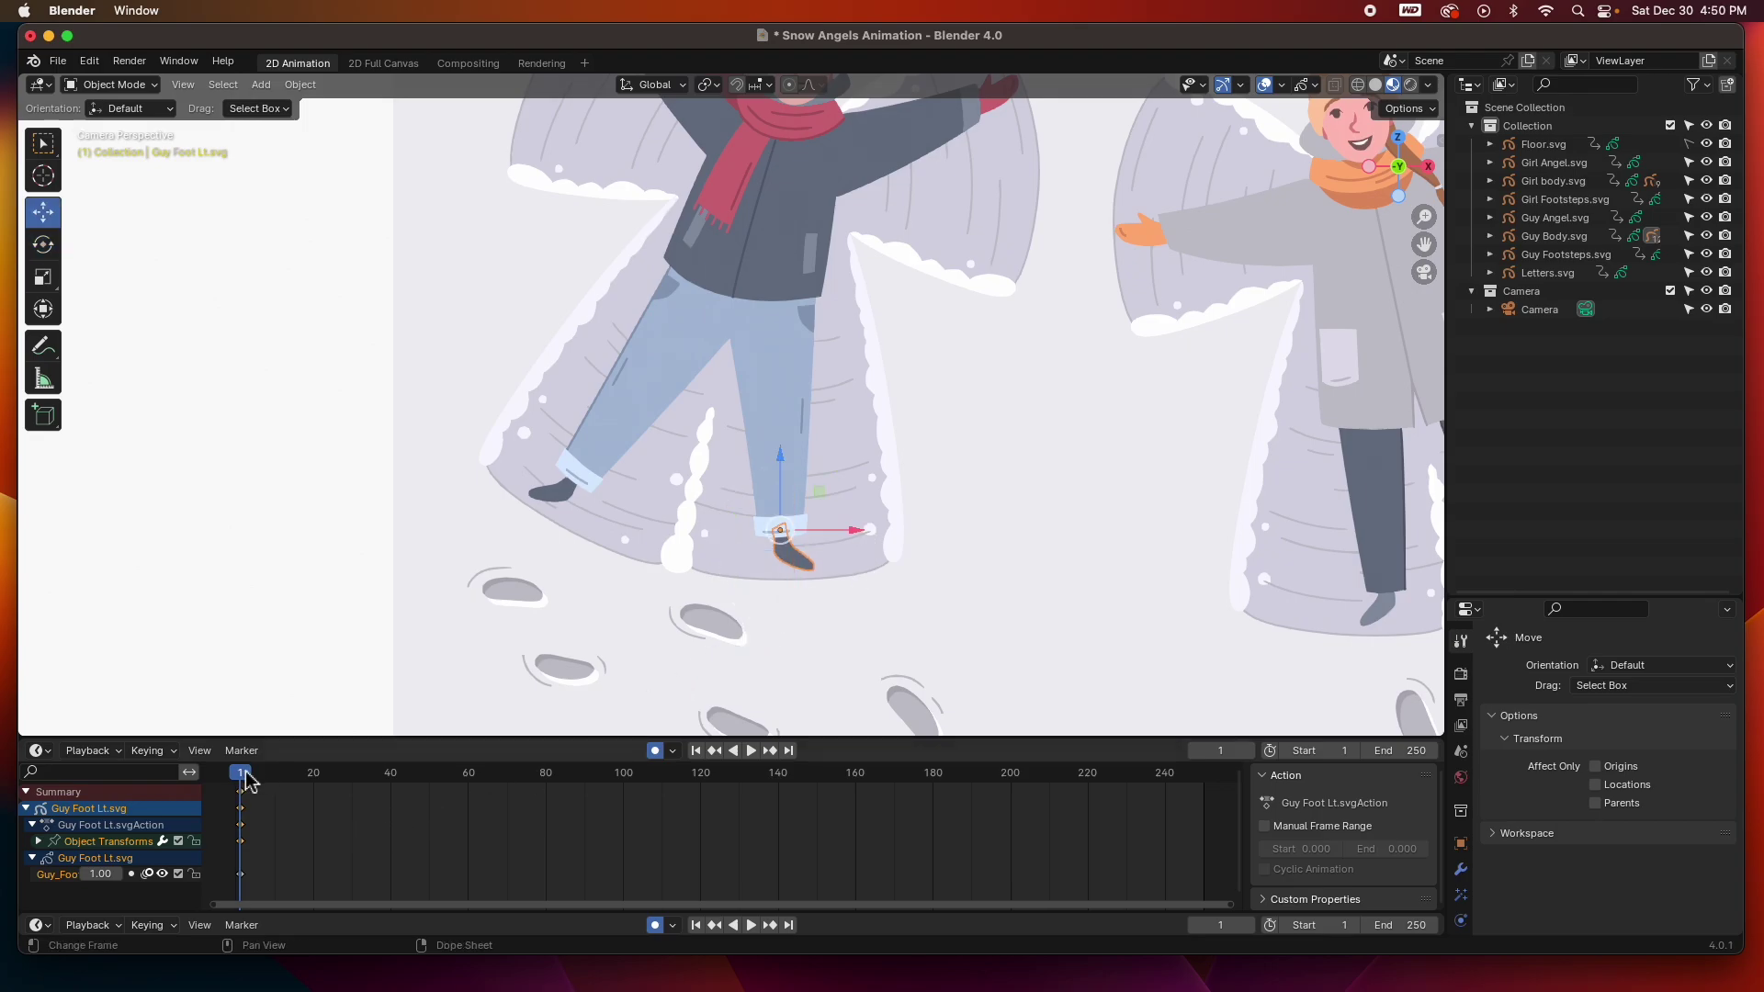
pyautogui.press('space')
pyautogui.press('space')
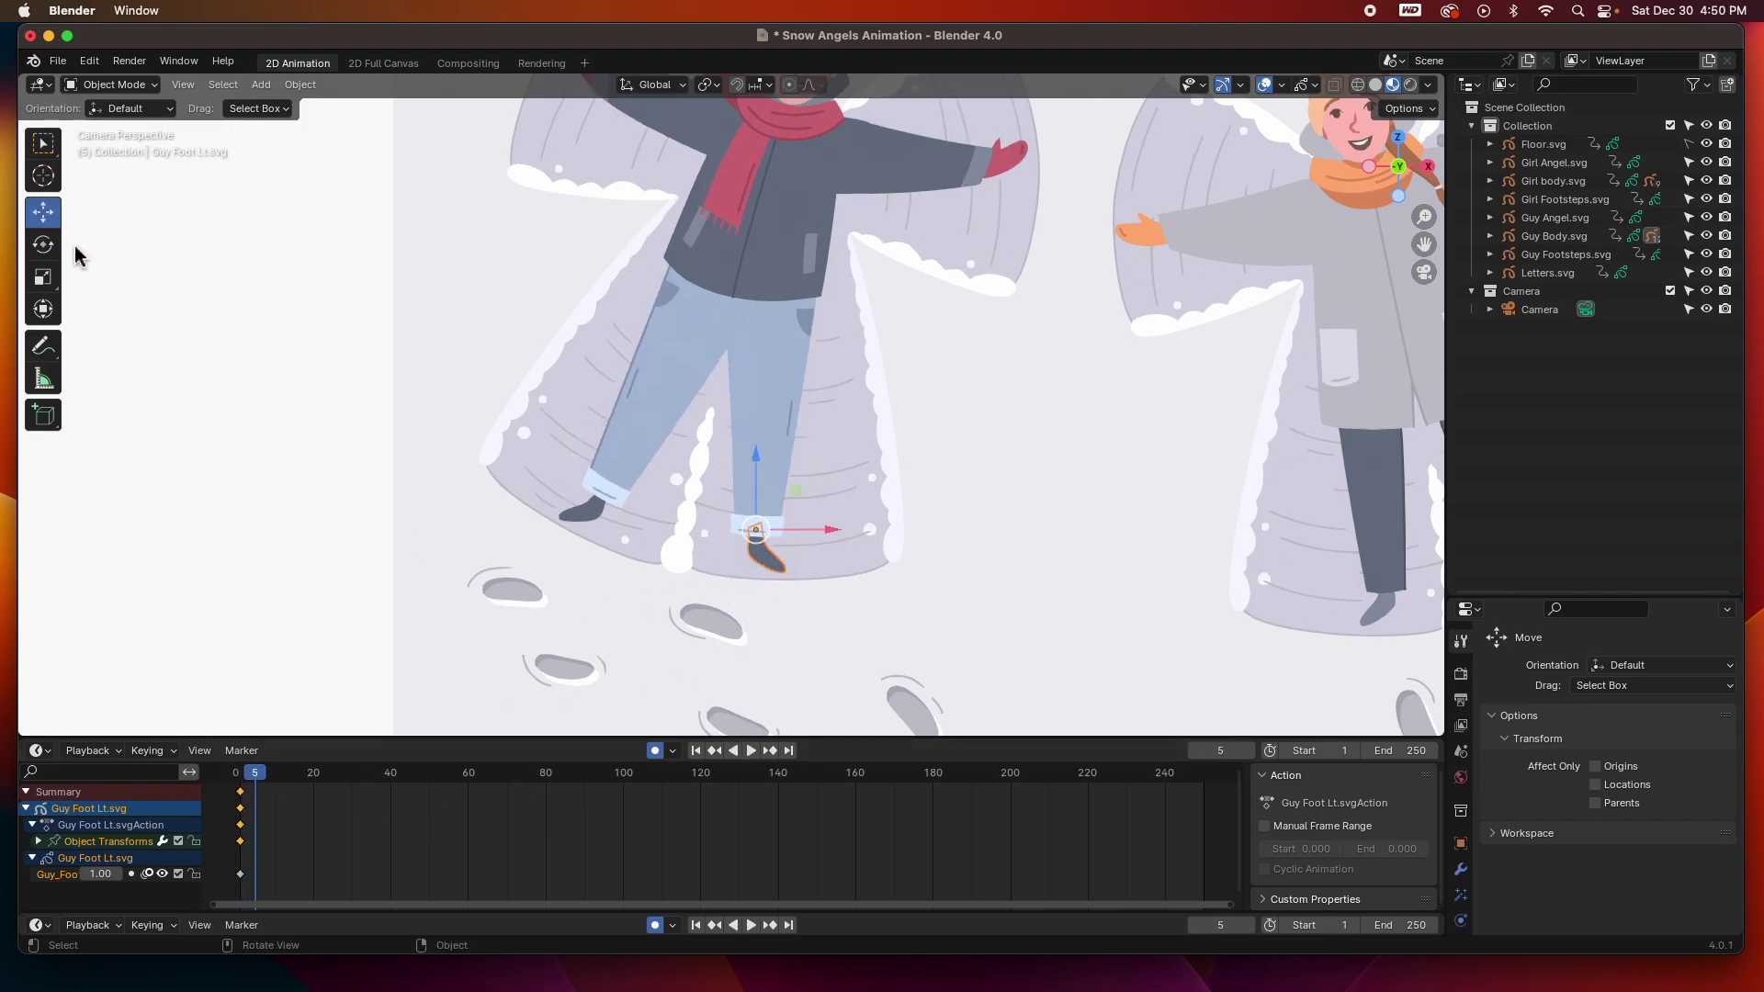
pyautogui.click(44, 245)
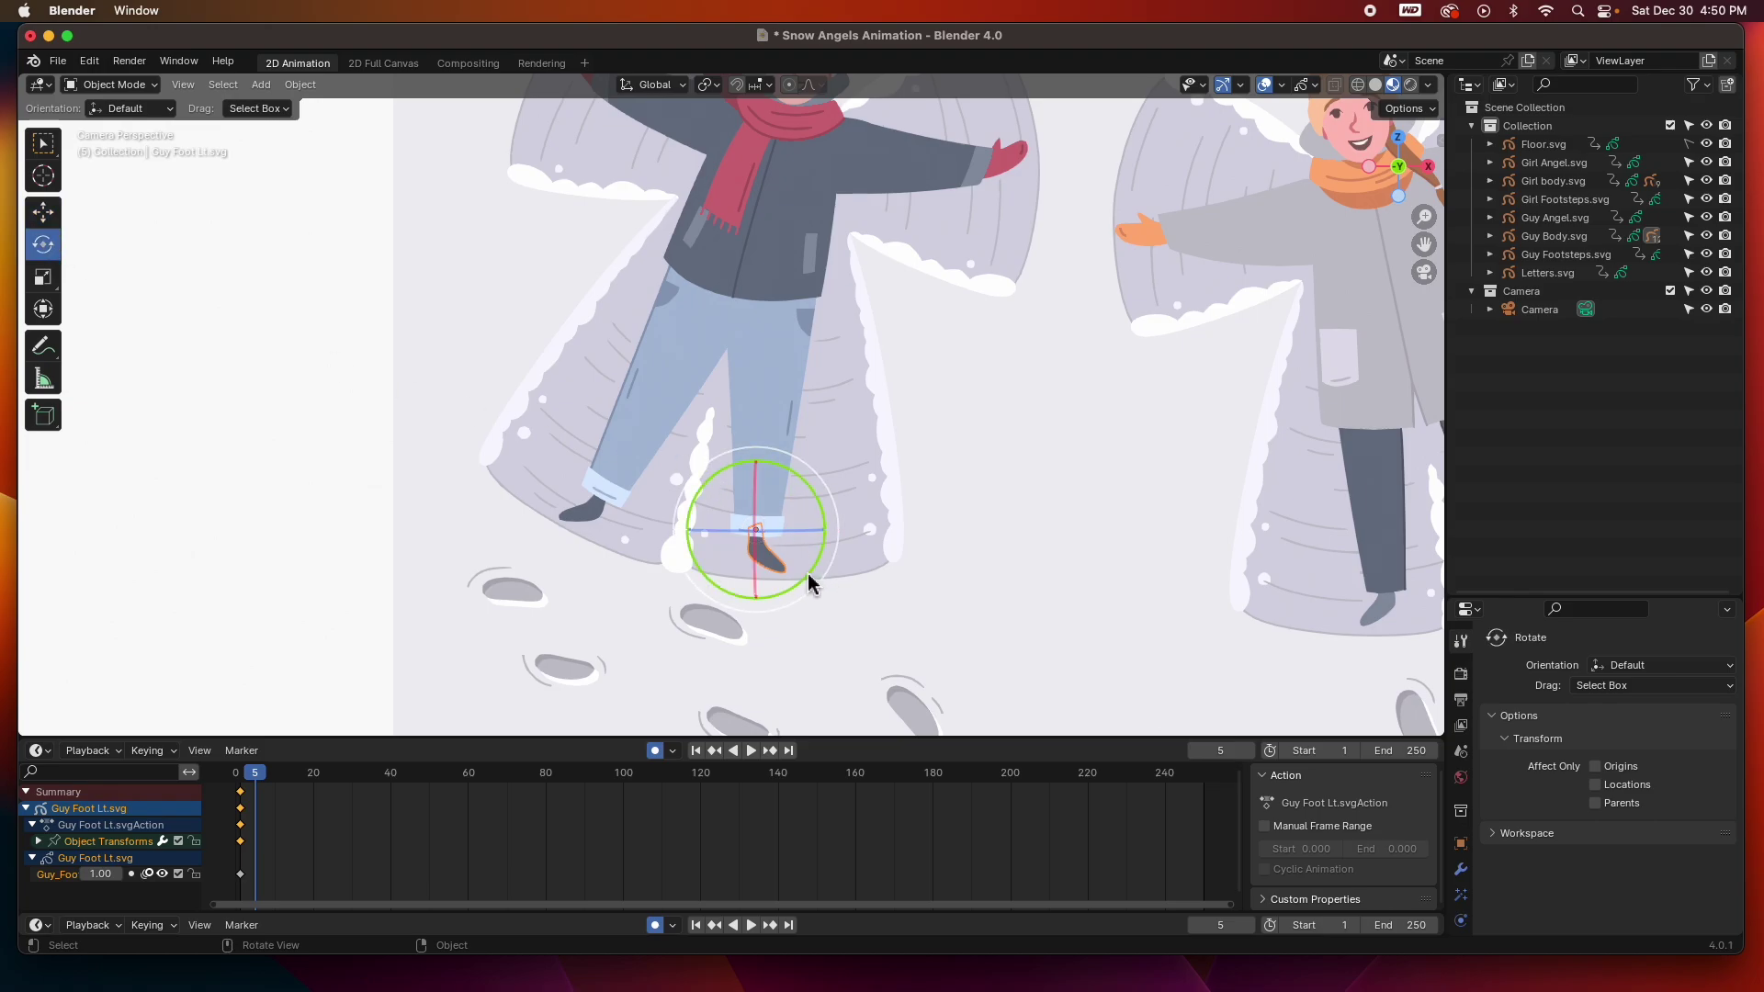
pyautogui.moveTo(806, 579); pyautogui.dragTo(832, 544)
pyautogui.moveTo(256, 775); pyautogui.dragTo(276, 775)
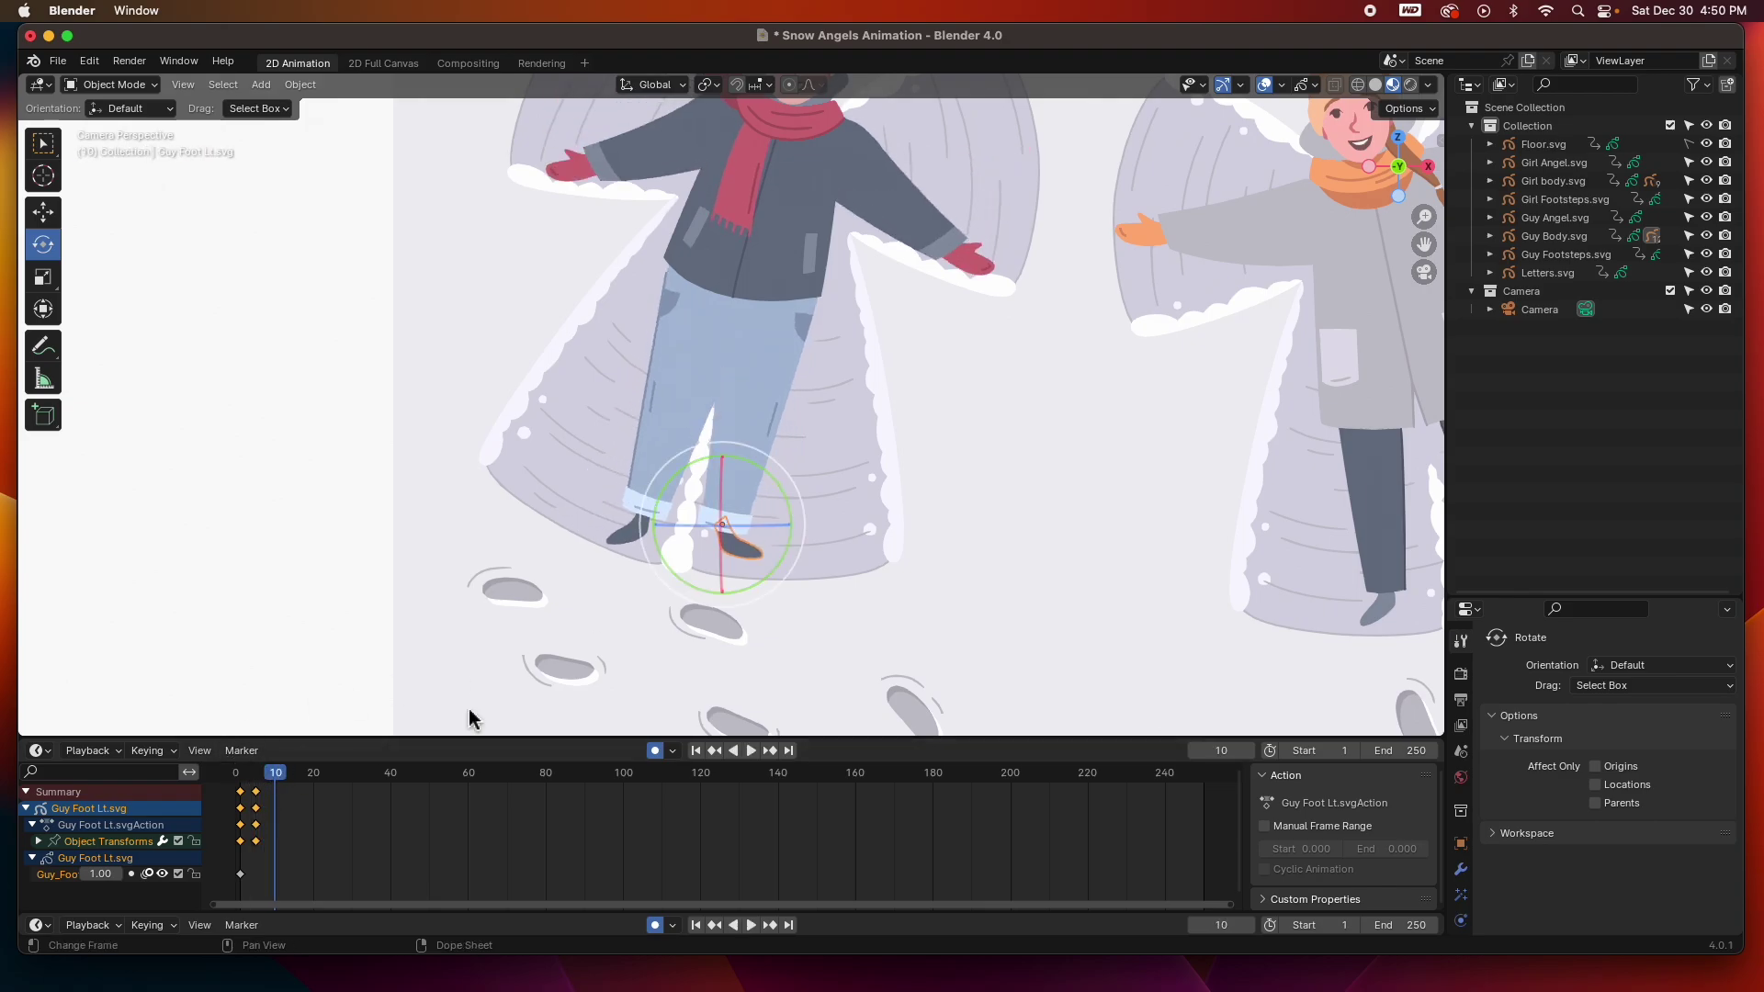
pyautogui.moveTo(791, 555); pyautogui.dragTo(771, 563)
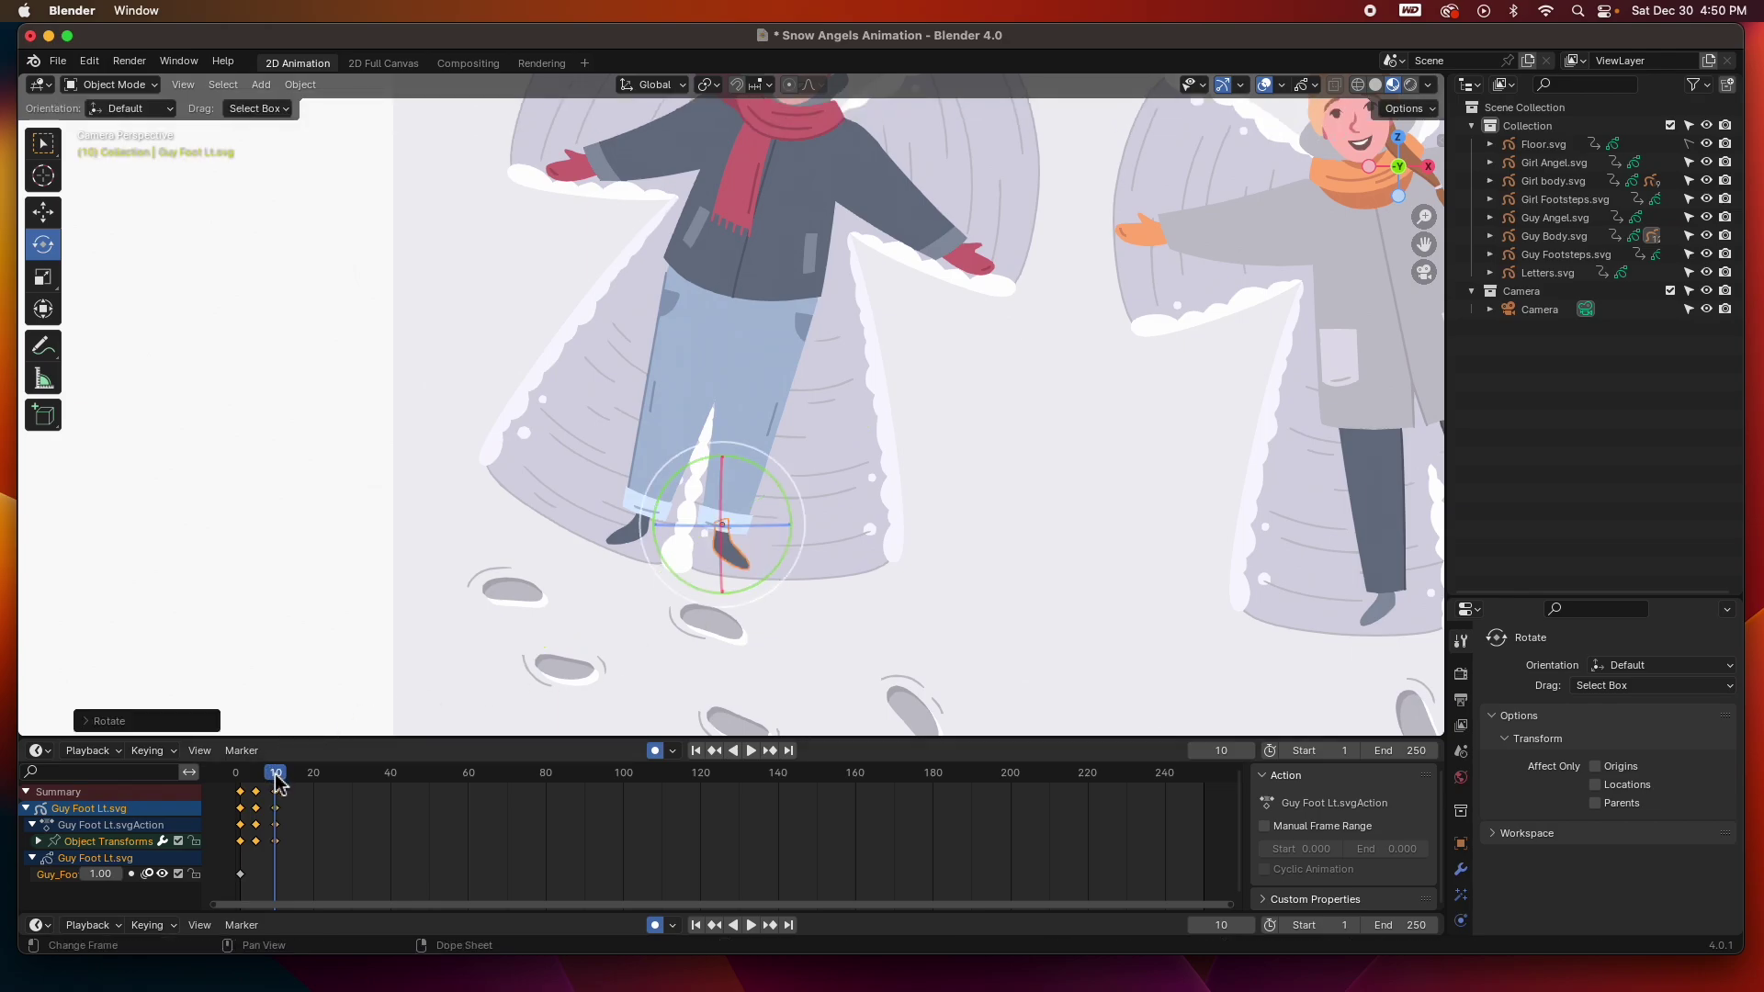
# Keyframe the left foot rotated with its toe pointing down at frame 15 and turned outward at frame 20
pyautogui.press('space')
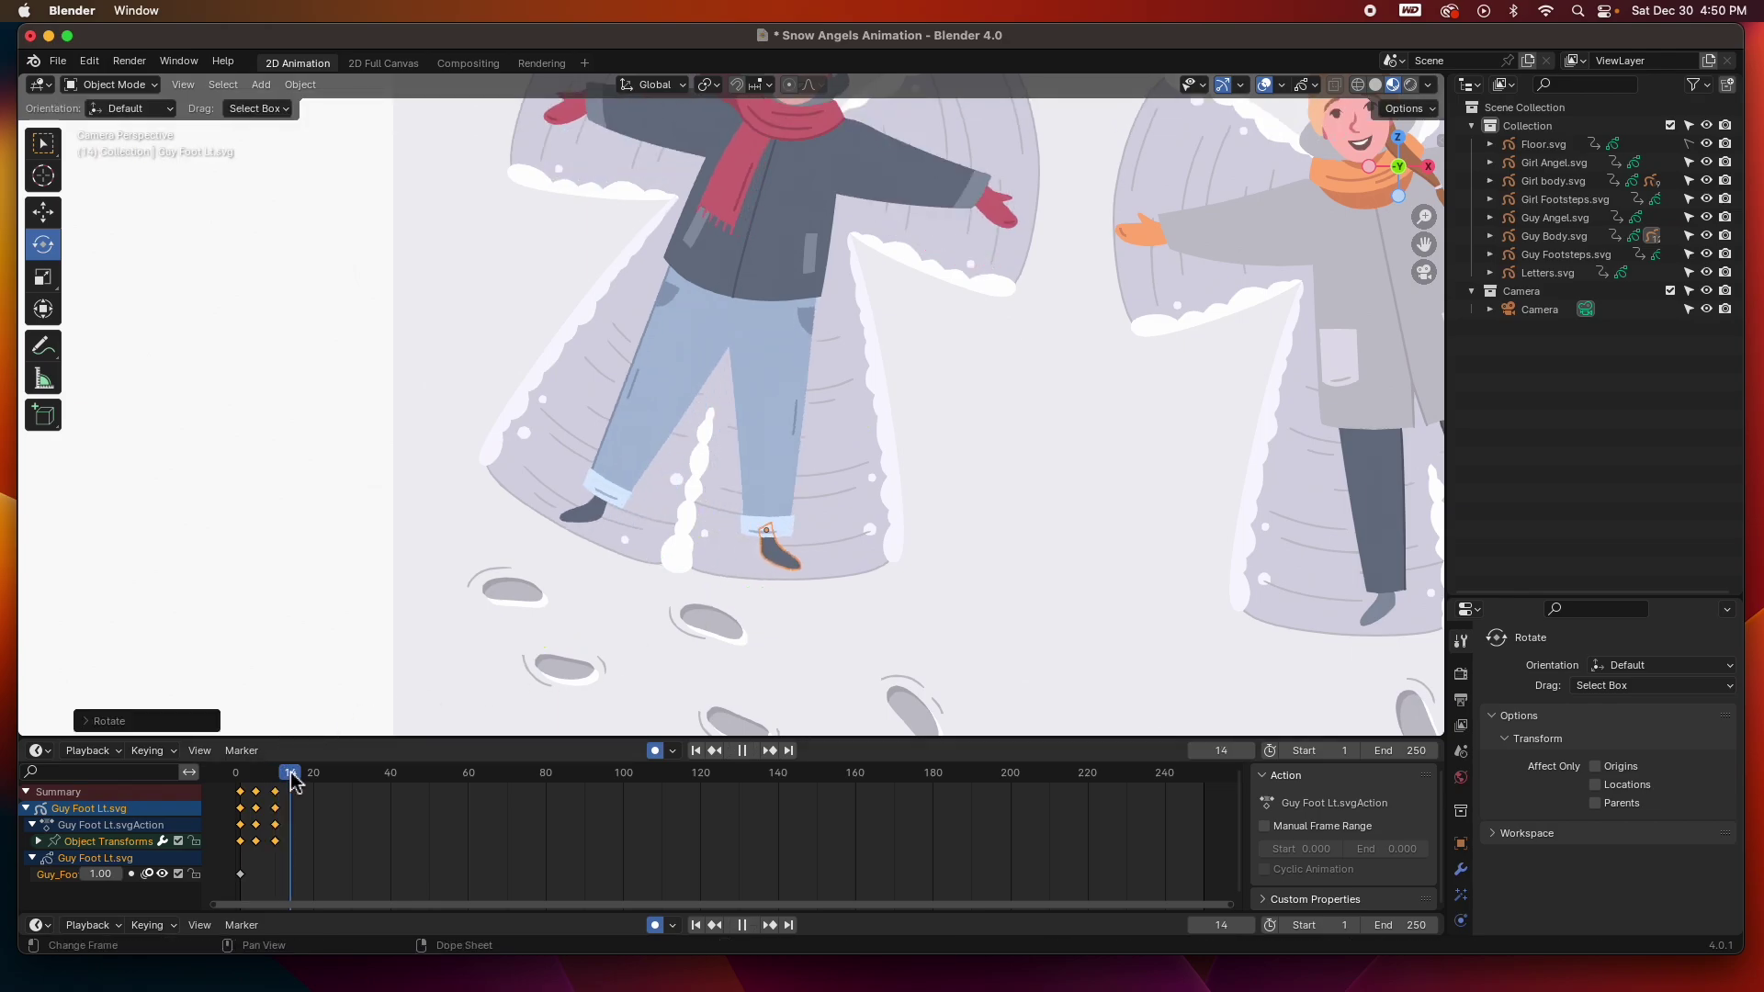
pyautogui.press('space')
pyautogui.moveTo(835, 582); pyautogui.dragTo(779, 637)
pyautogui.moveTo(301, 782); pyautogui.dragTo(314, 782)
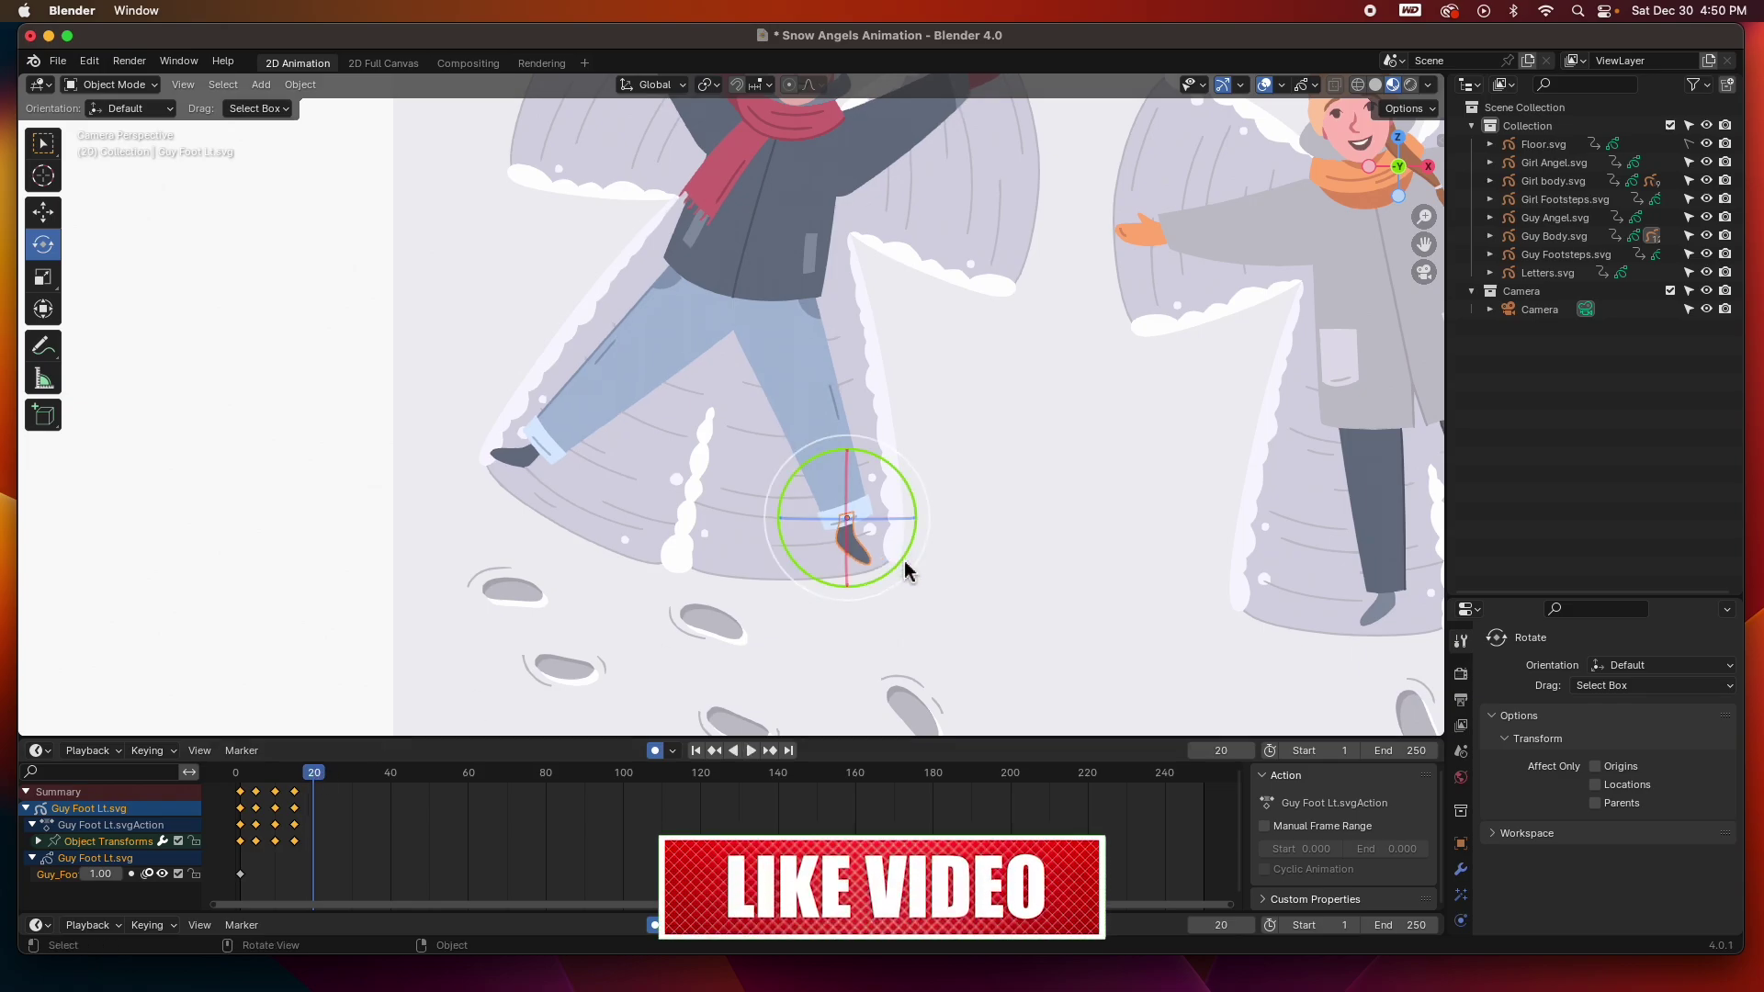
pyautogui.moveTo(898, 574); pyautogui.dragTo(914, 549)
# Copy the left foot's keyframes at frames 5 through 20 and paste the set at frames 25, 45, 65, 85 and 105
pyautogui.moveTo(340, 860); pyautogui.dragTo(254, 786)
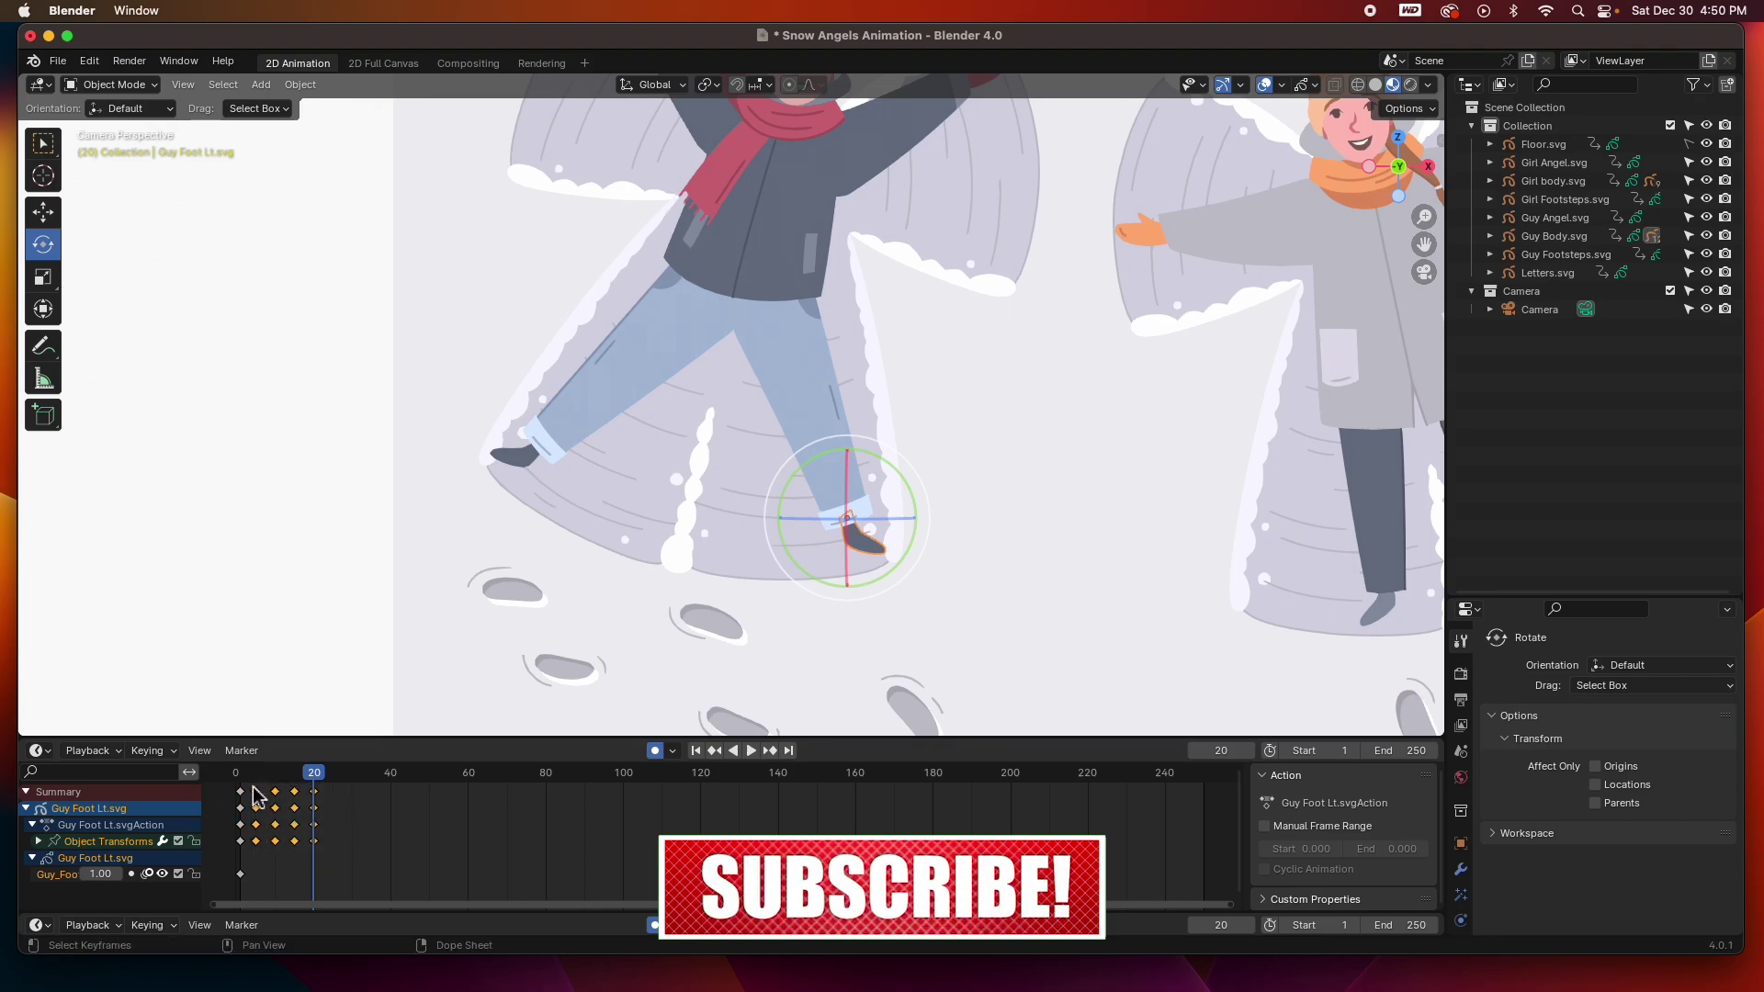
pyautogui.moveTo(314, 772); pyautogui.dragTo(334, 774)
pyautogui.press('ctrl')
pyautogui.hotkey('ctrl', 'v')
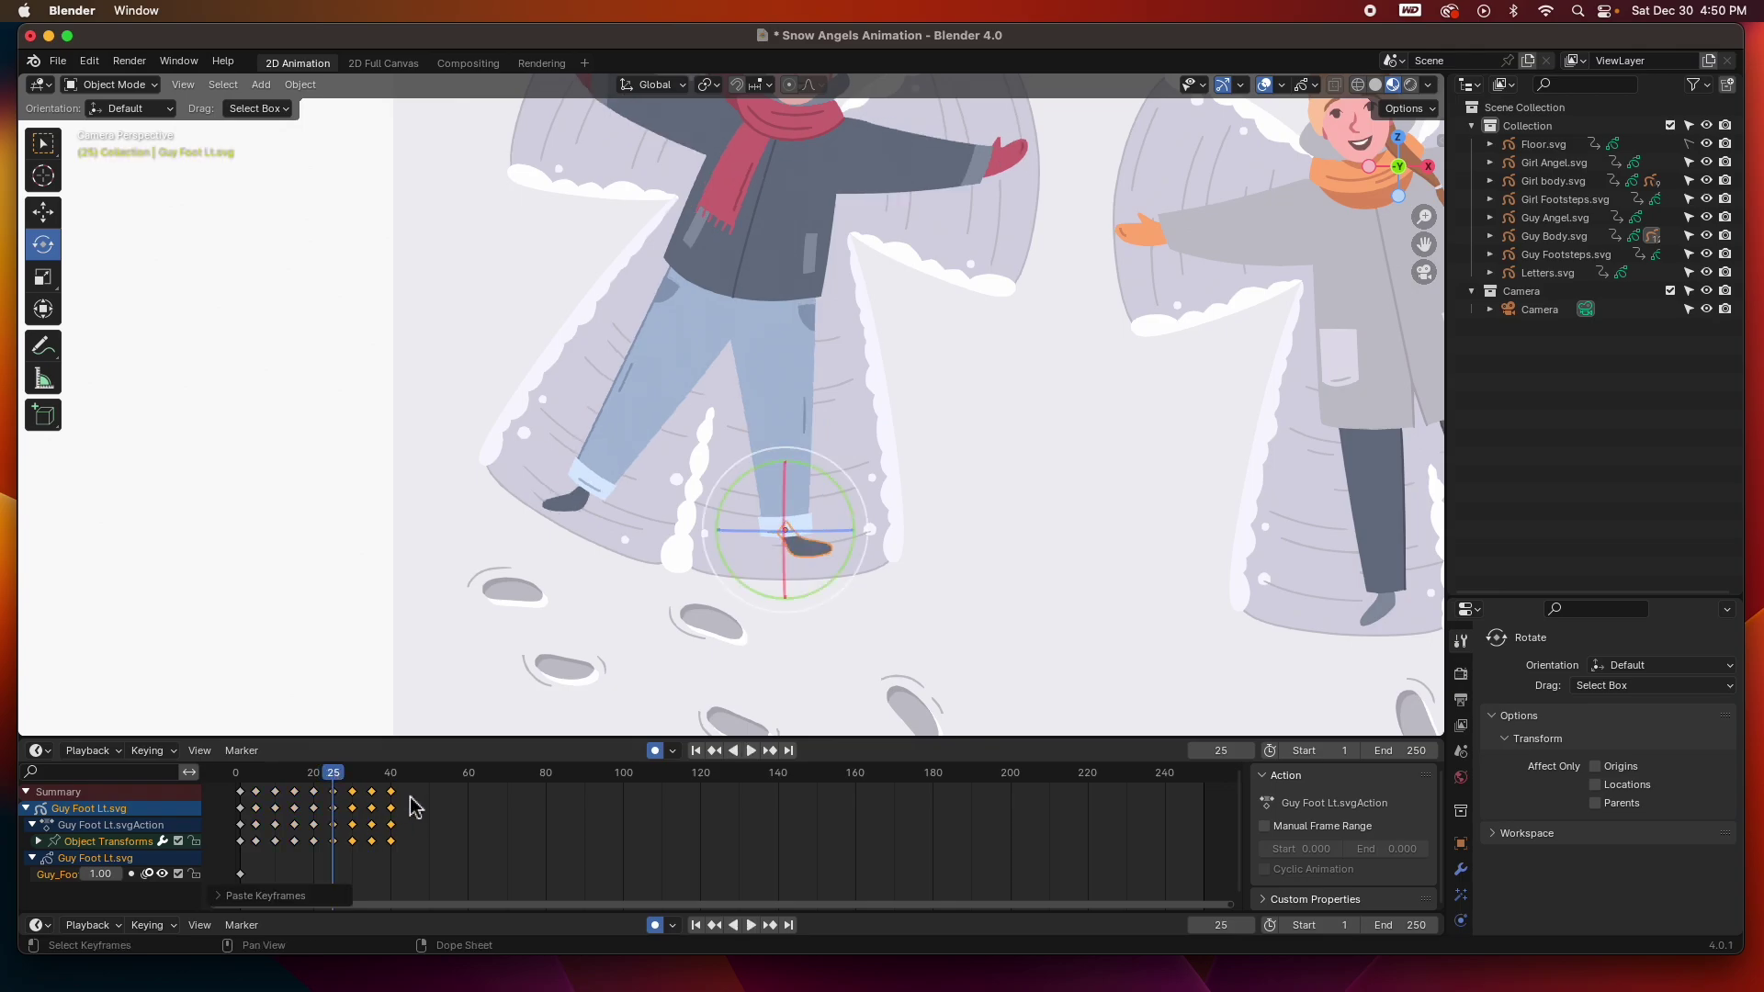
pyautogui.press('space')
pyautogui.hotkey('ctrl', 'v')
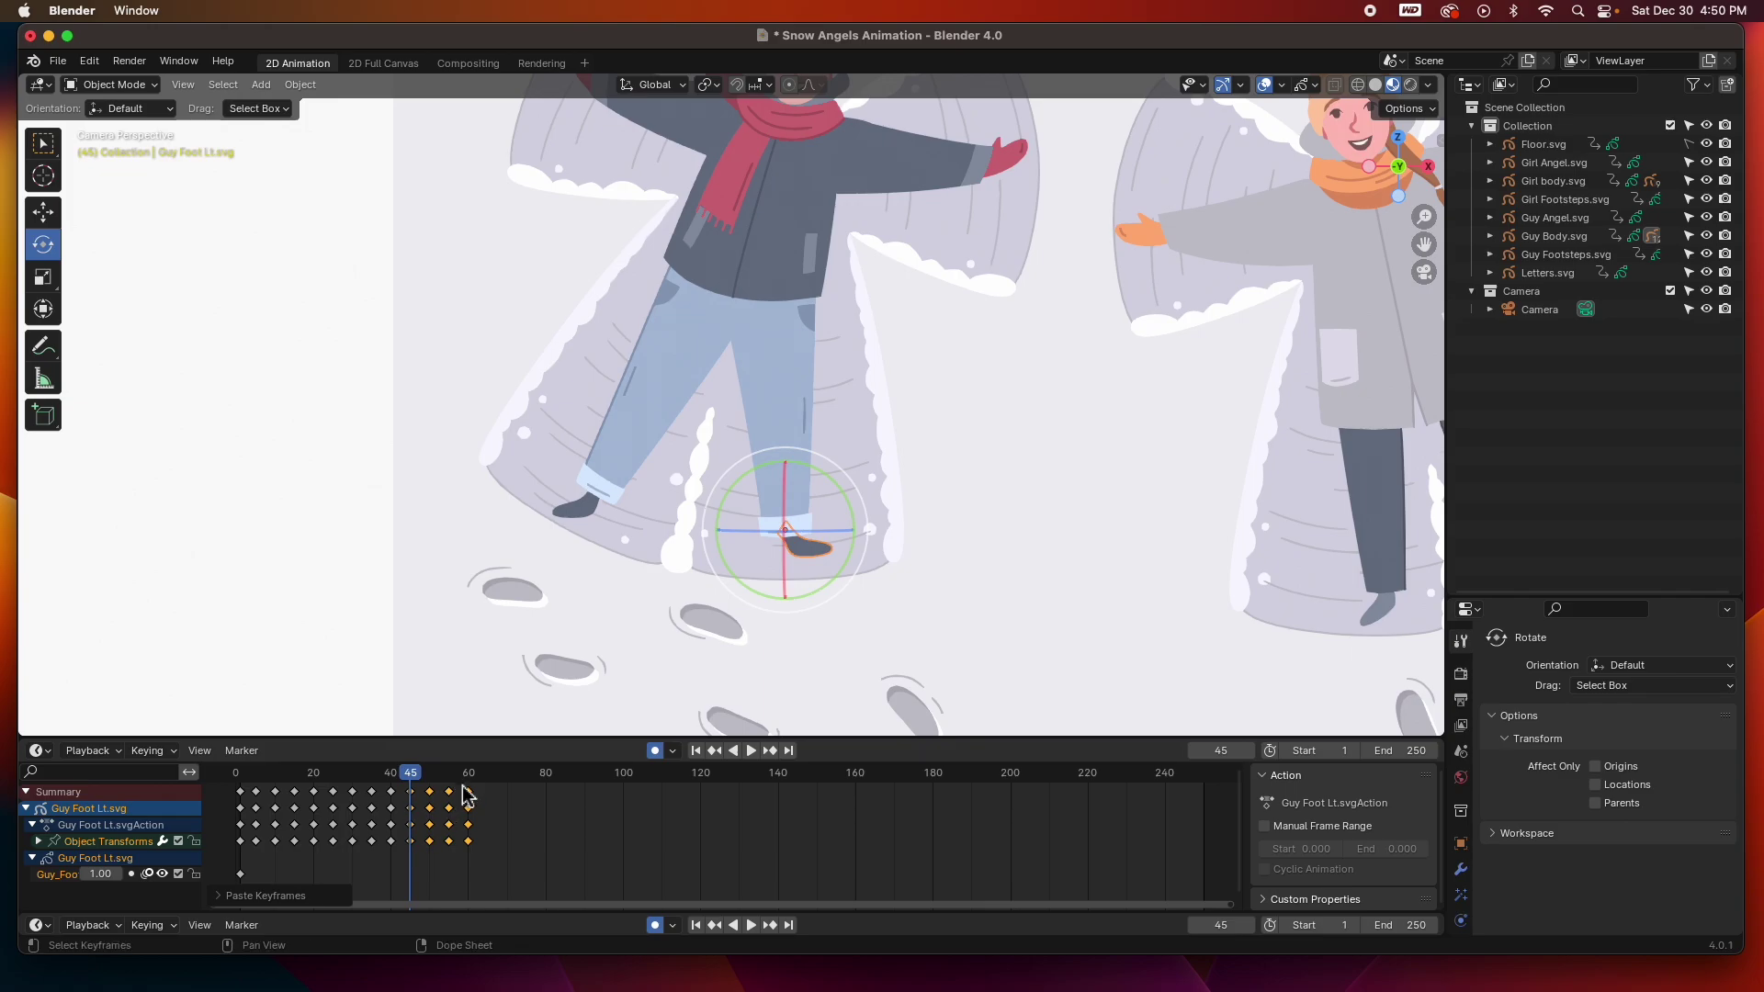
pyautogui.click(487, 776)
pyautogui.hotkey('ctrl', 'v')
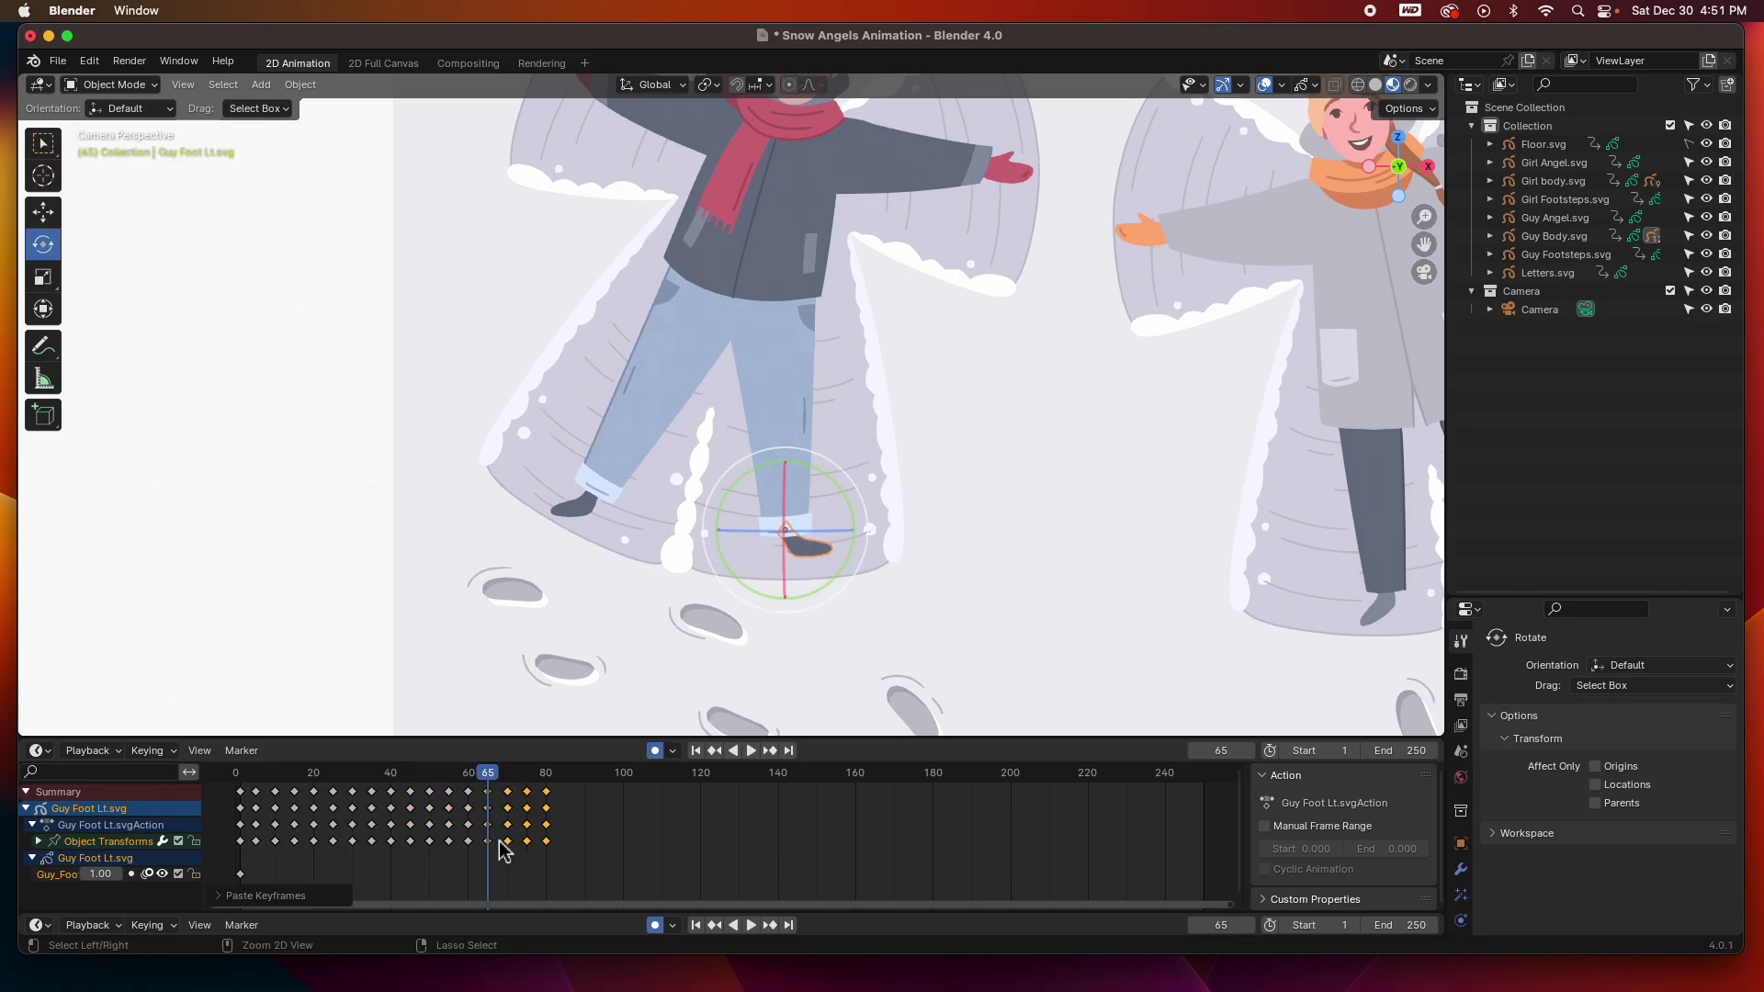
pyautogui.click(565, 777)
pyautogui.hotkey('ctrl', 'v')
pyautogui.click(643, 776)
pyautogui.hotkey('ctrl', 'v')
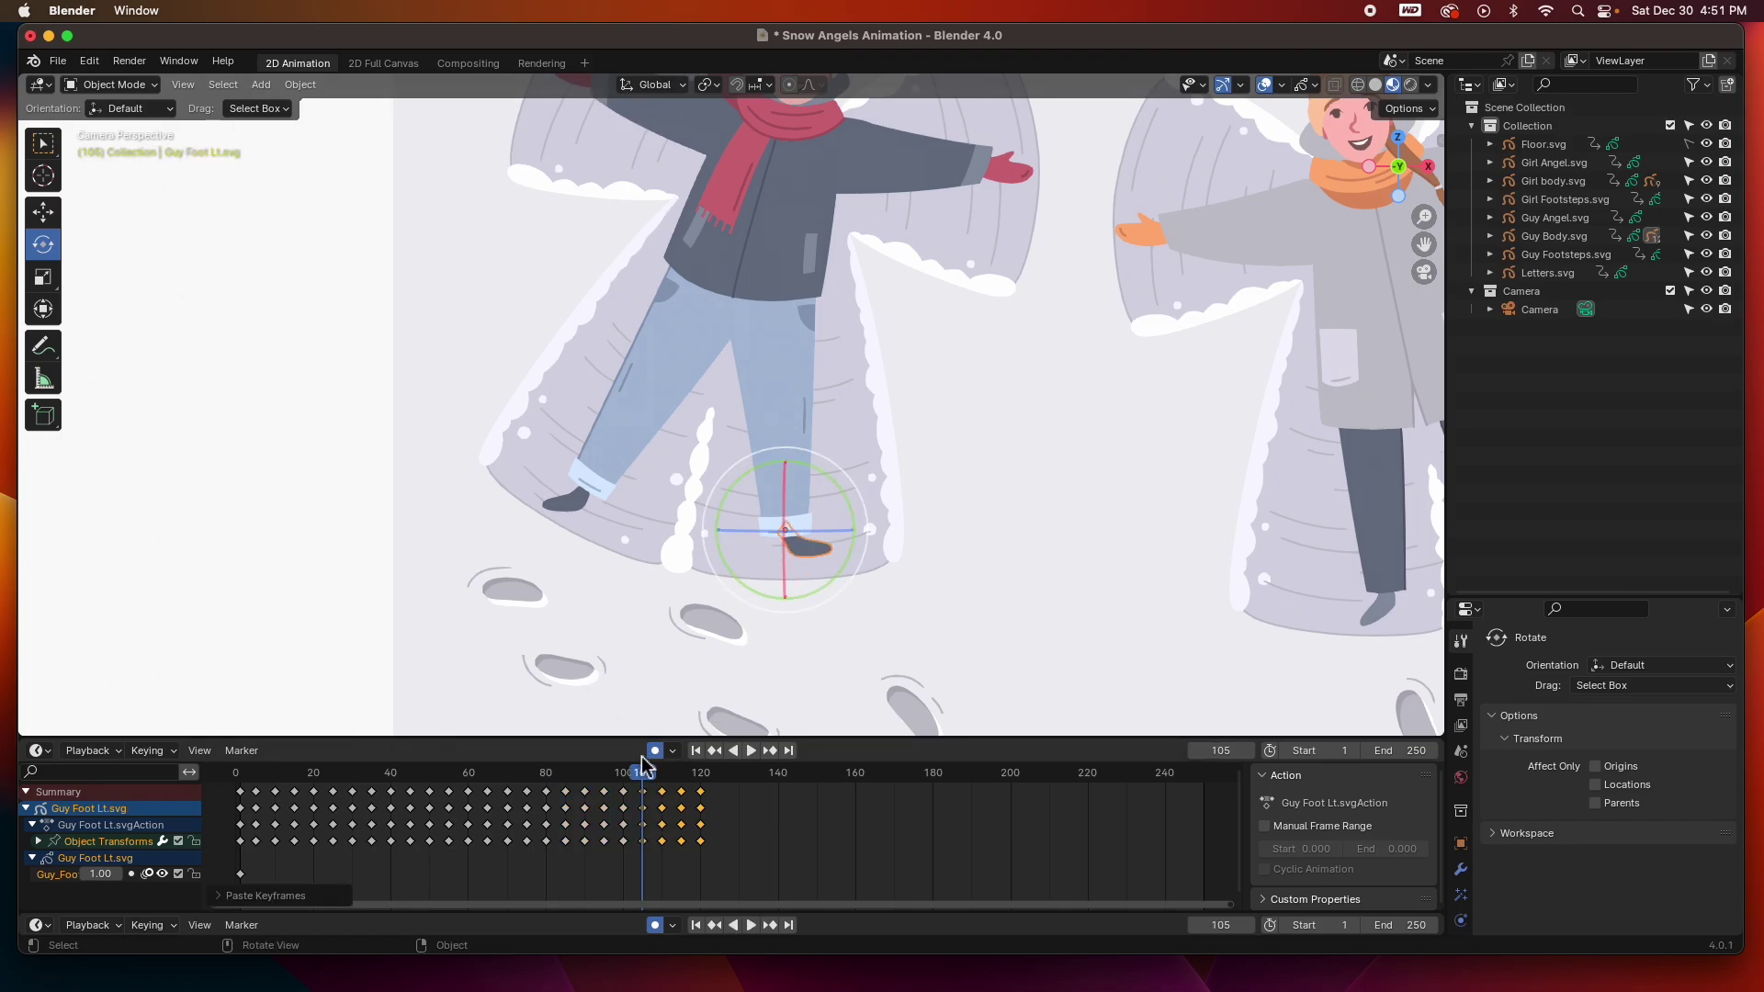
# Keyframe the guy's right foot, Guy Foot Rt, rotated with its toe up and outward at frame 5 and turned down at frame 10
pyautogui.click(564, 503)
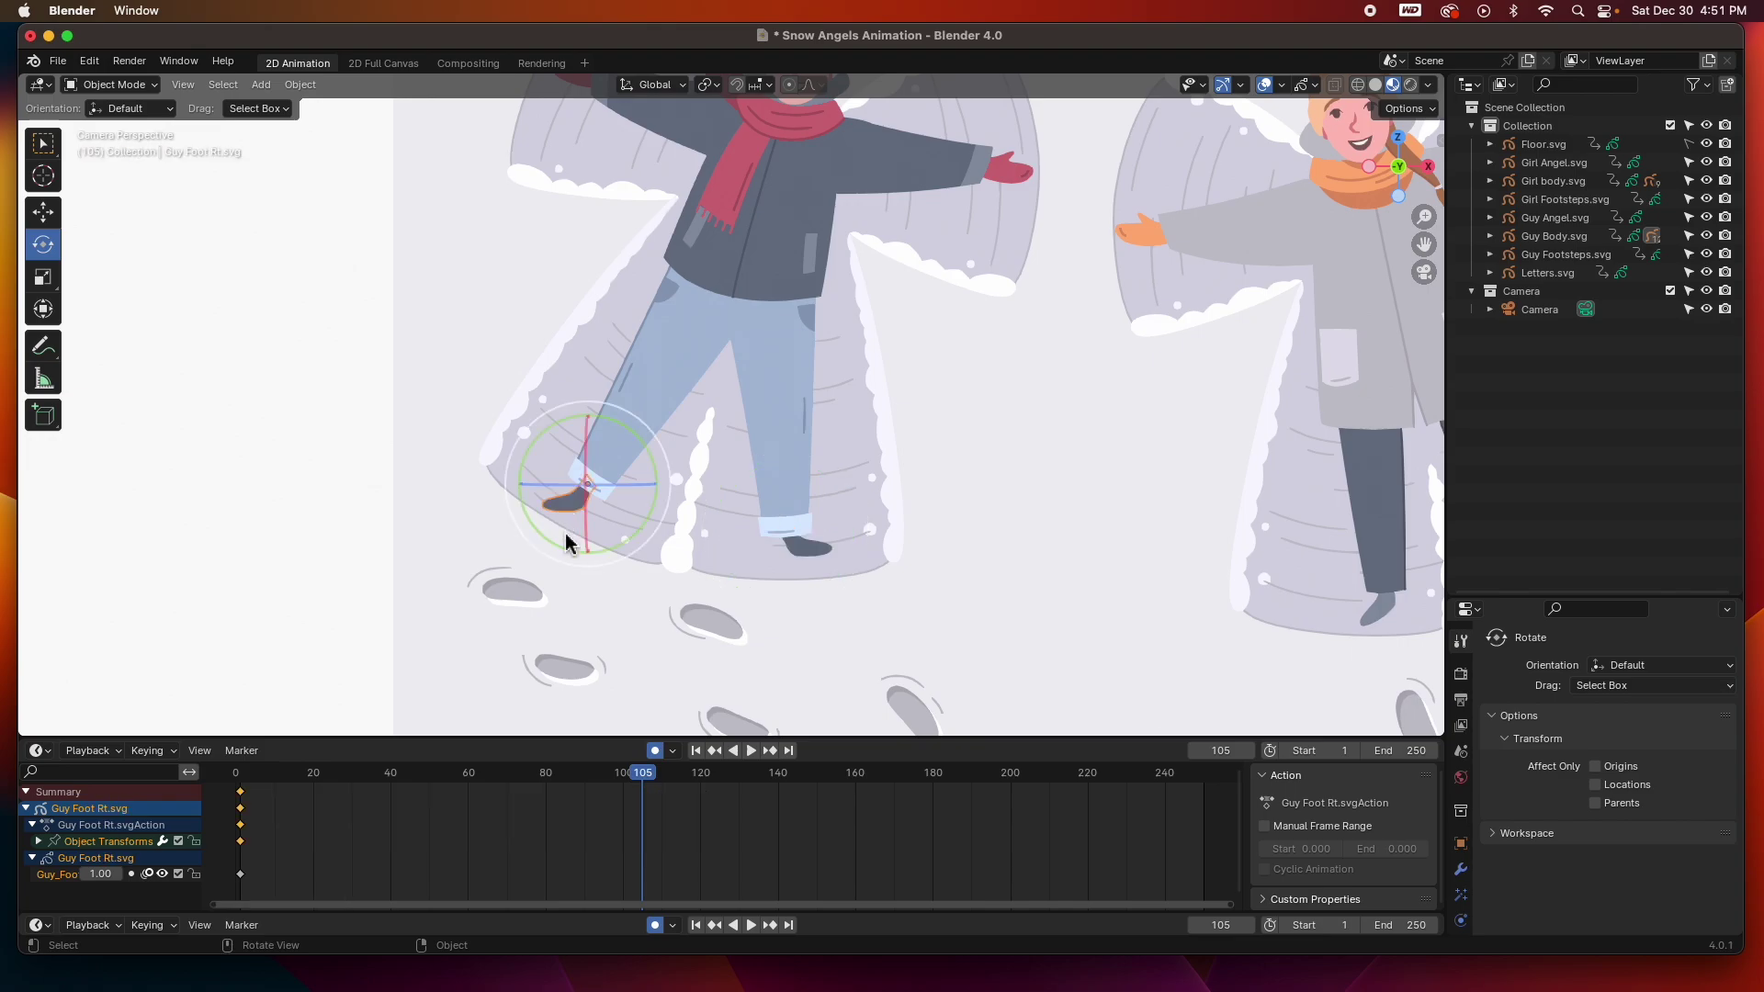
pyautogui.moveTo(591, 776); pyautogui.dragTo(241, 814)
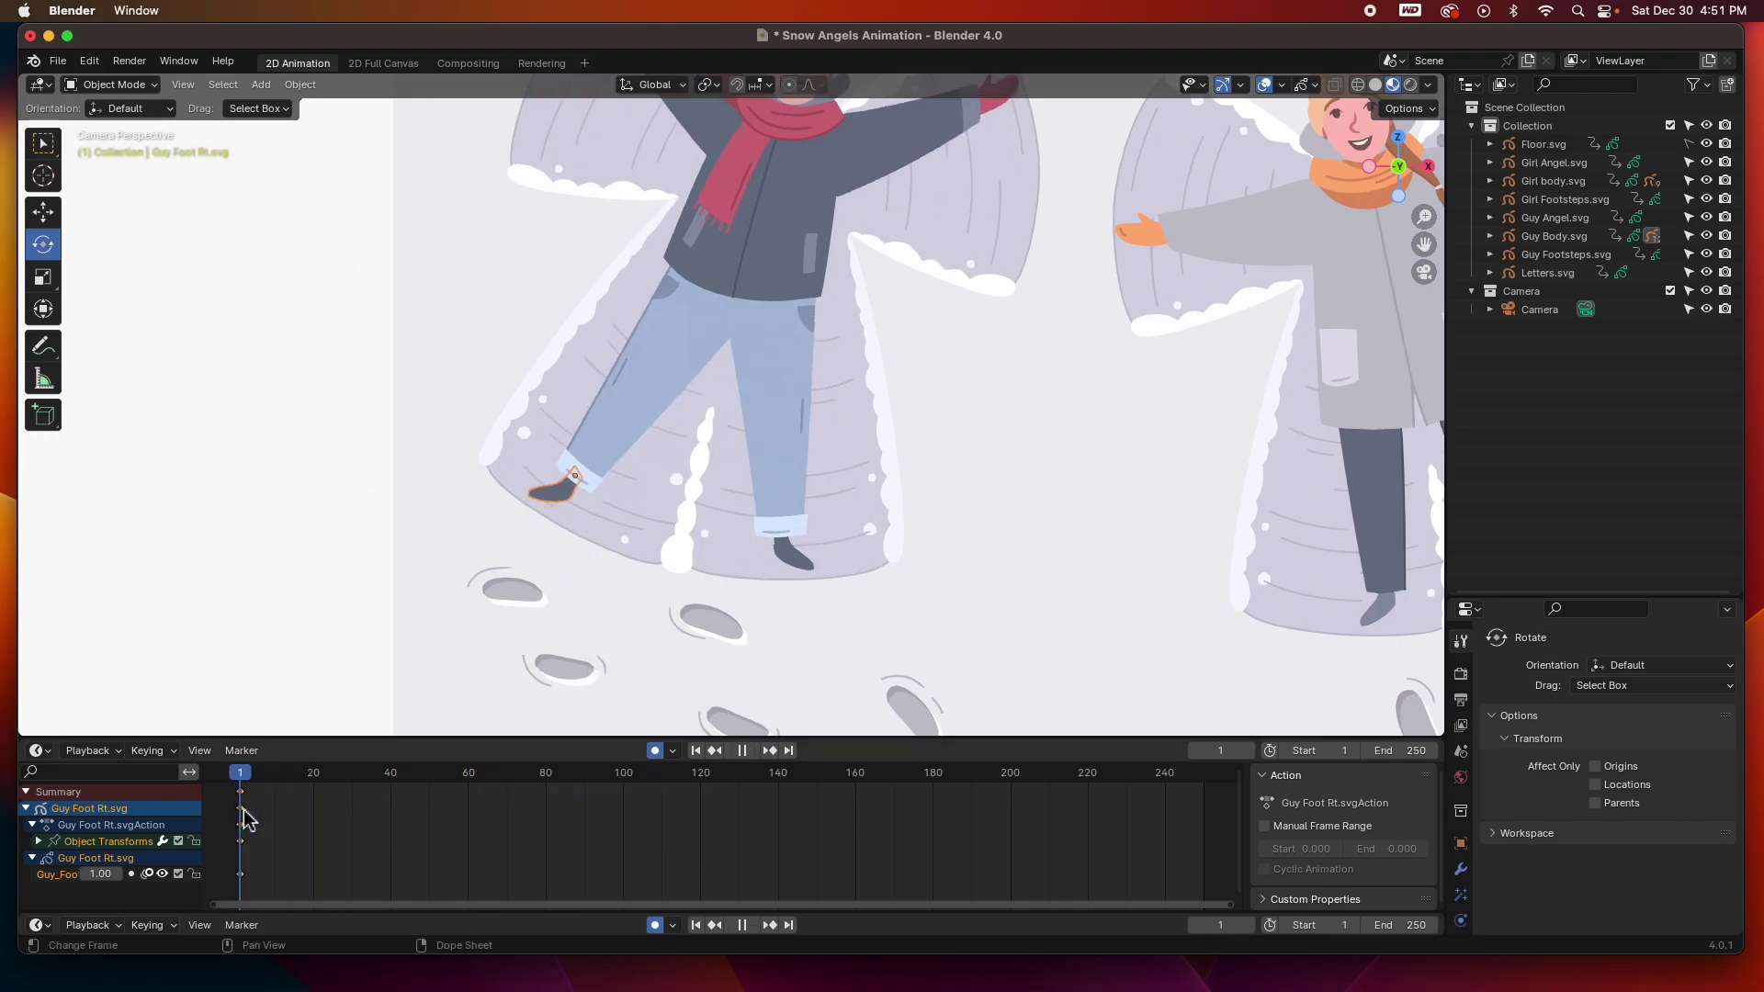
pyautogui.press('space')
pyautogui.press('space')
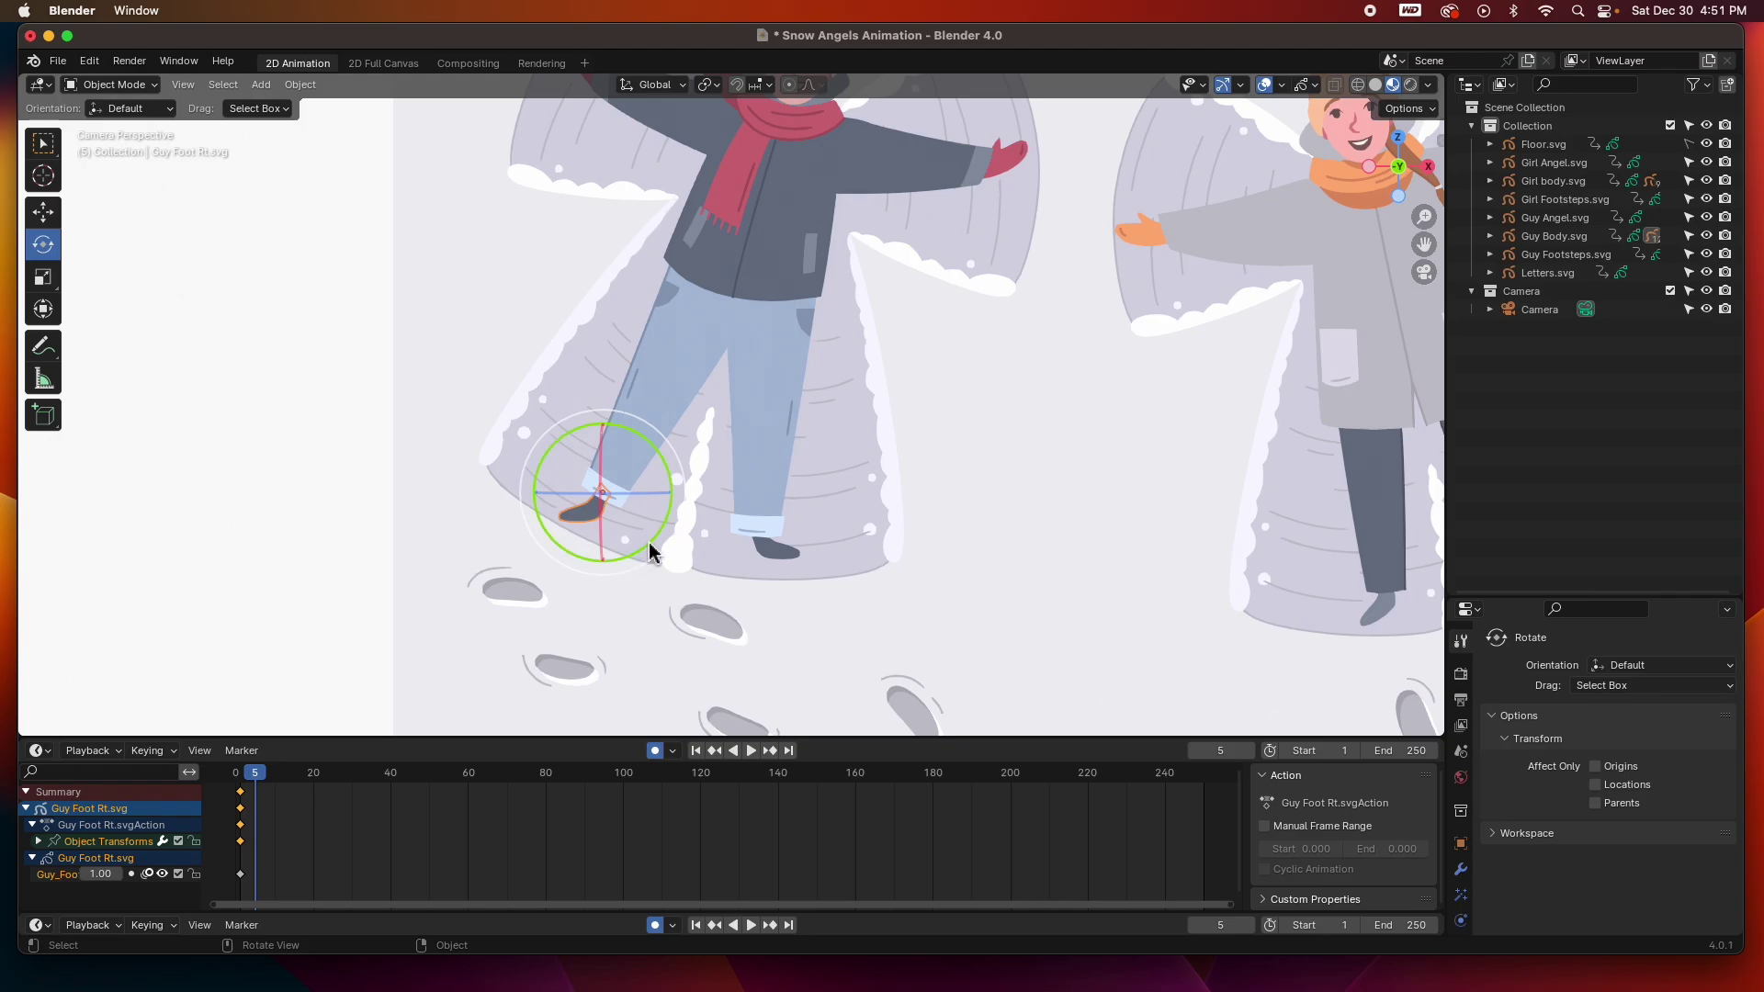
pyautogui.moveTo(650, 551); pyautogui.dragTo(632, 552)
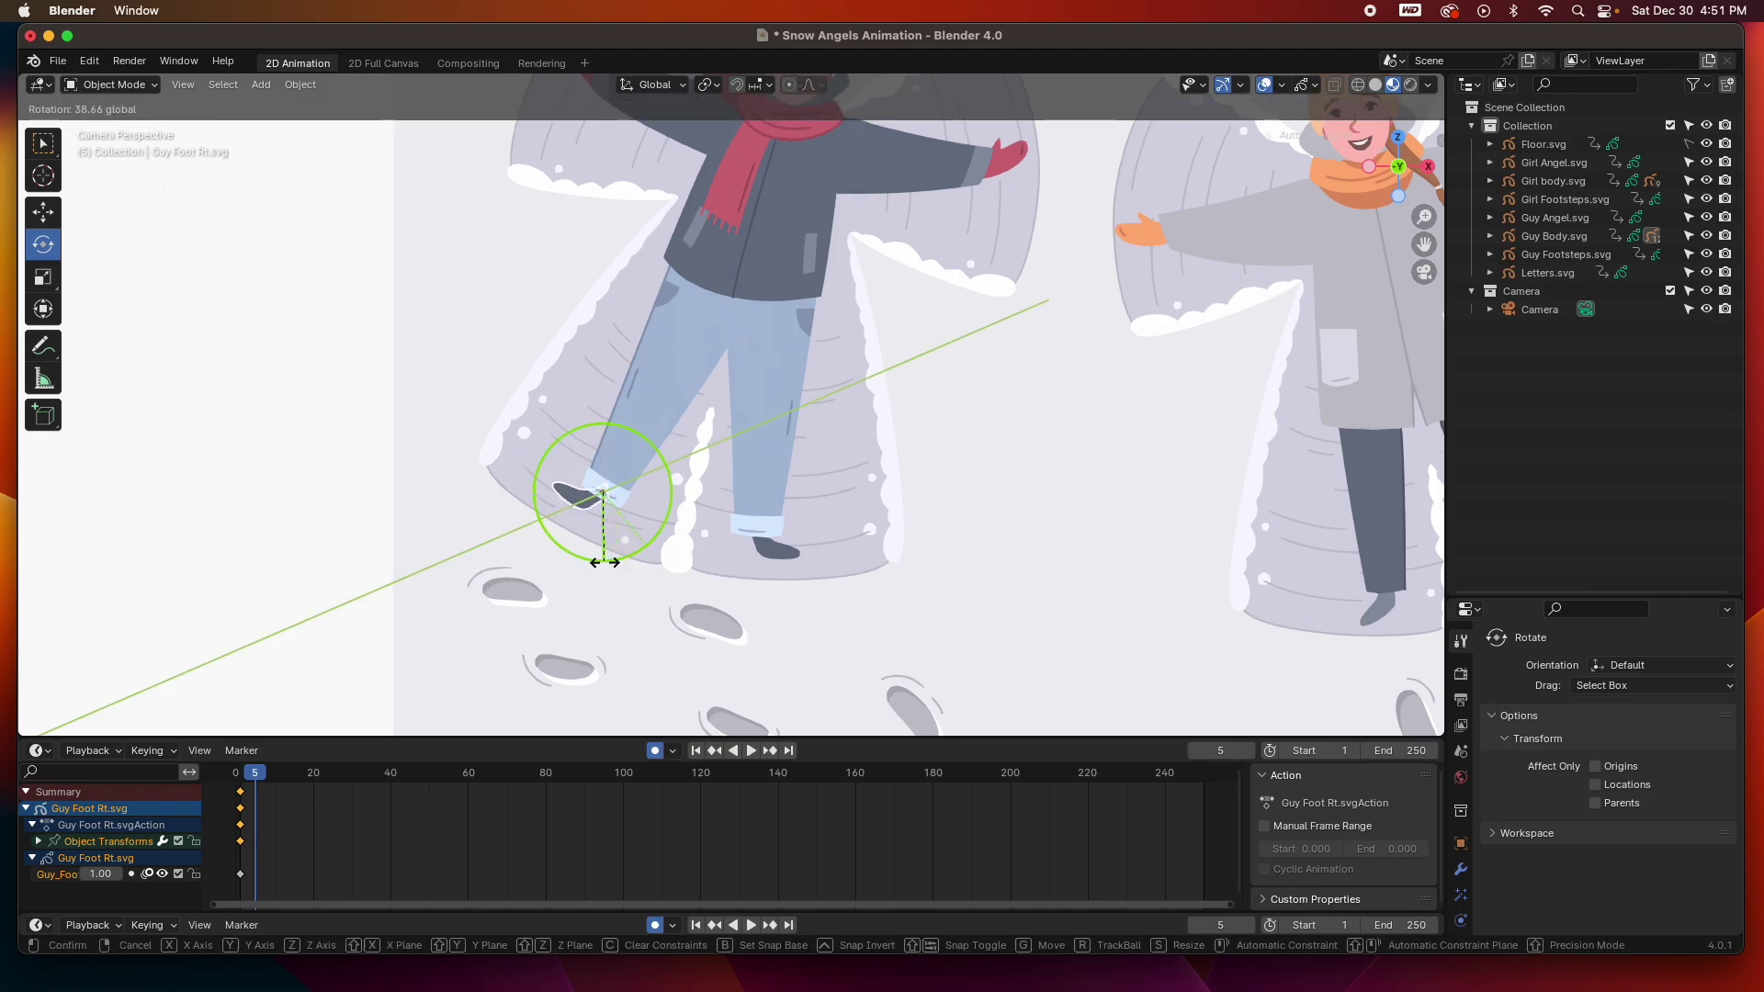
pyautogui.moveTo(605, 569); pyautogui.dragTo(602, 573)
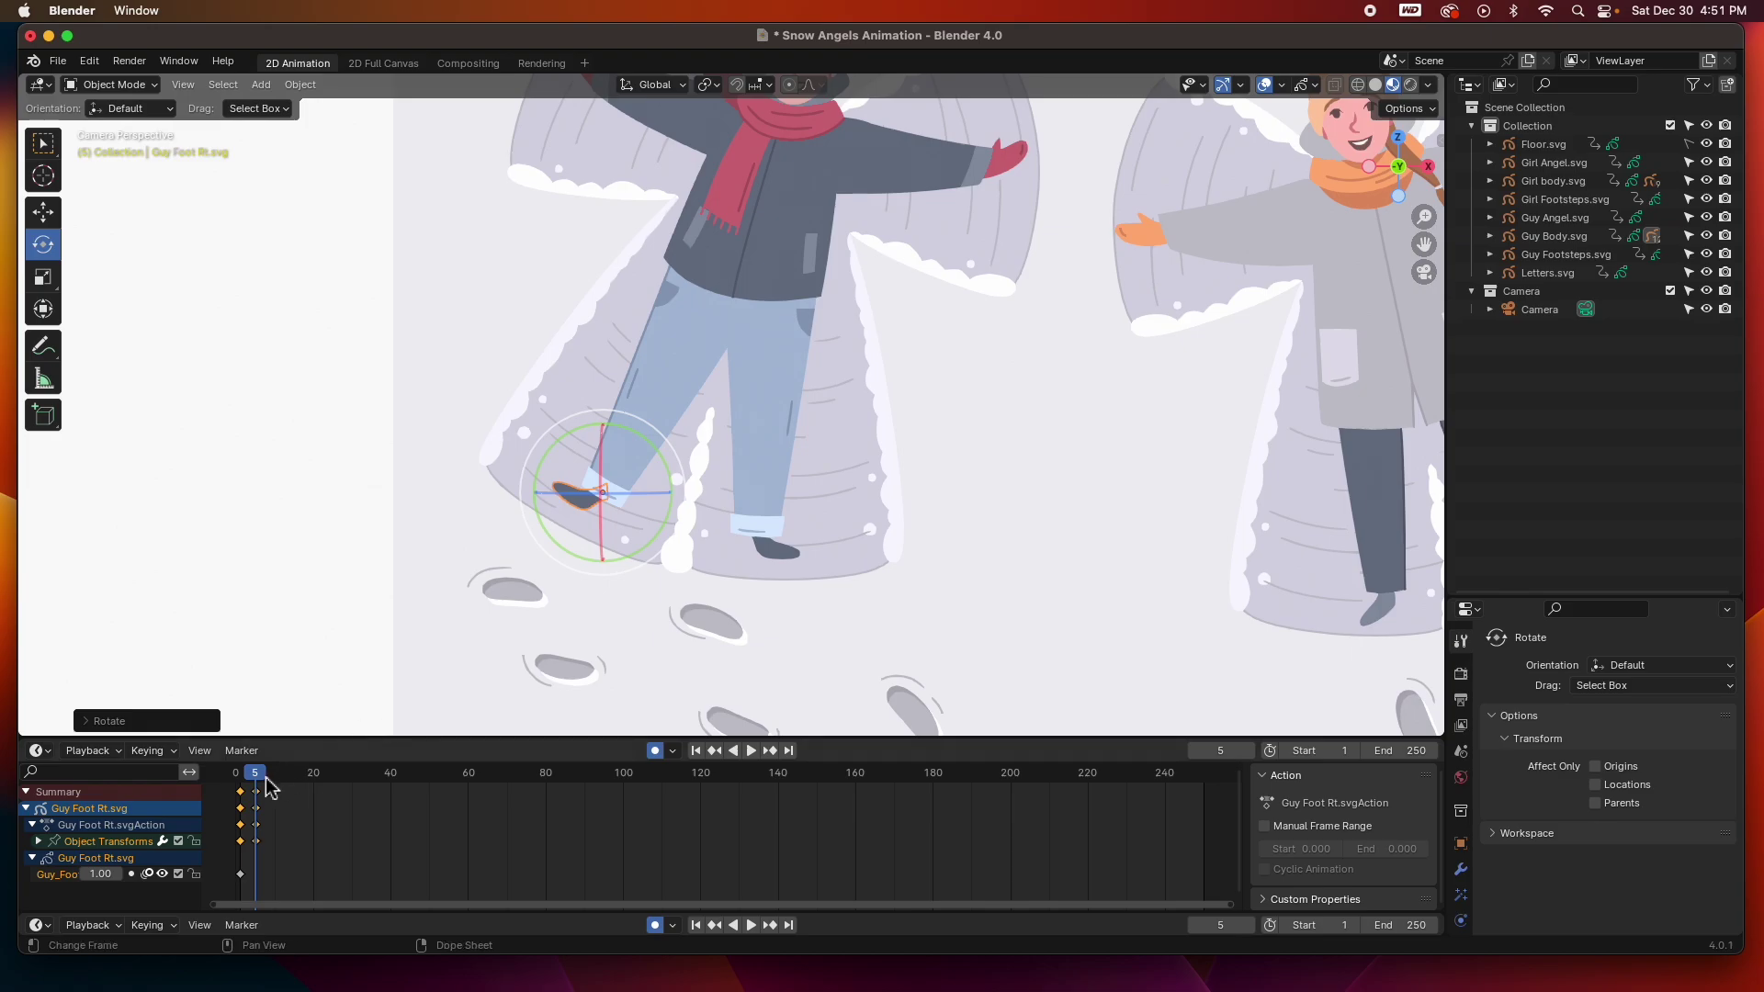
pyautogui.moveTo(261, 785); pyautogui.dragTo(275, 785)
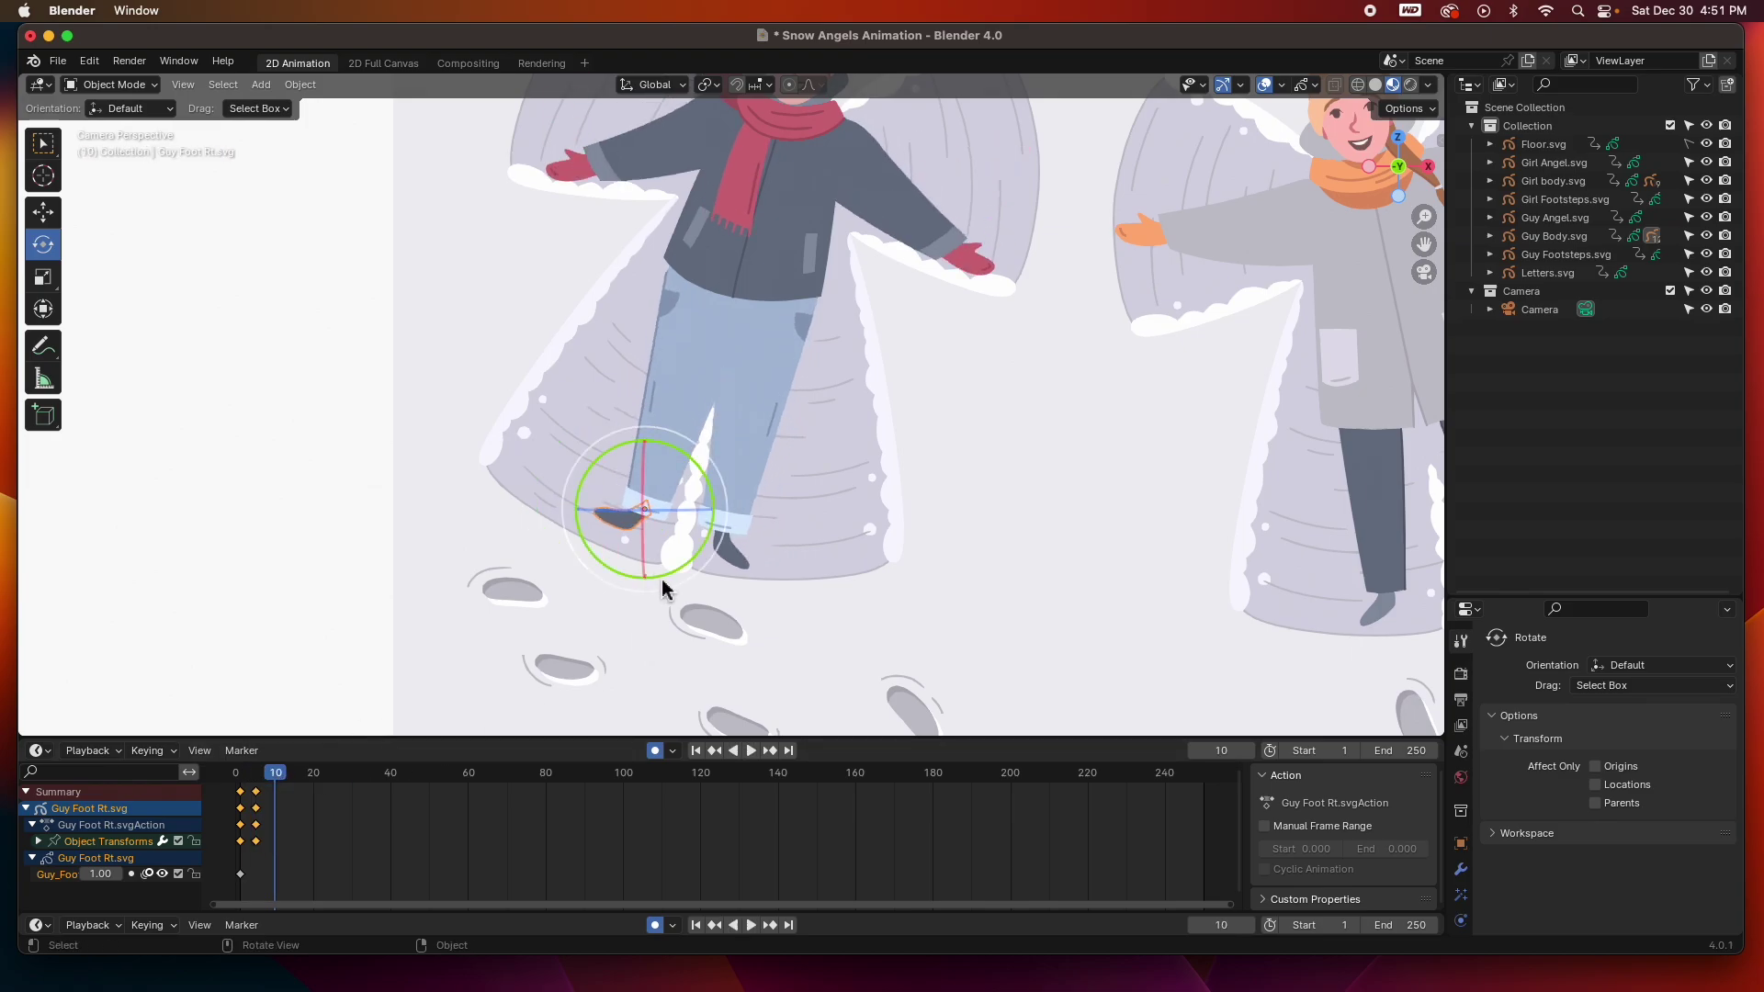
pyautogui.moveTo(665, 579); pyautogui.dragTo(709, 556)
# Keyframe the right foot rotated with its toe pointing down at frame 15 and turned outward at frame 20
pyautogui.moveTo(275, 788); pyautogui.dragTo(300, 783)
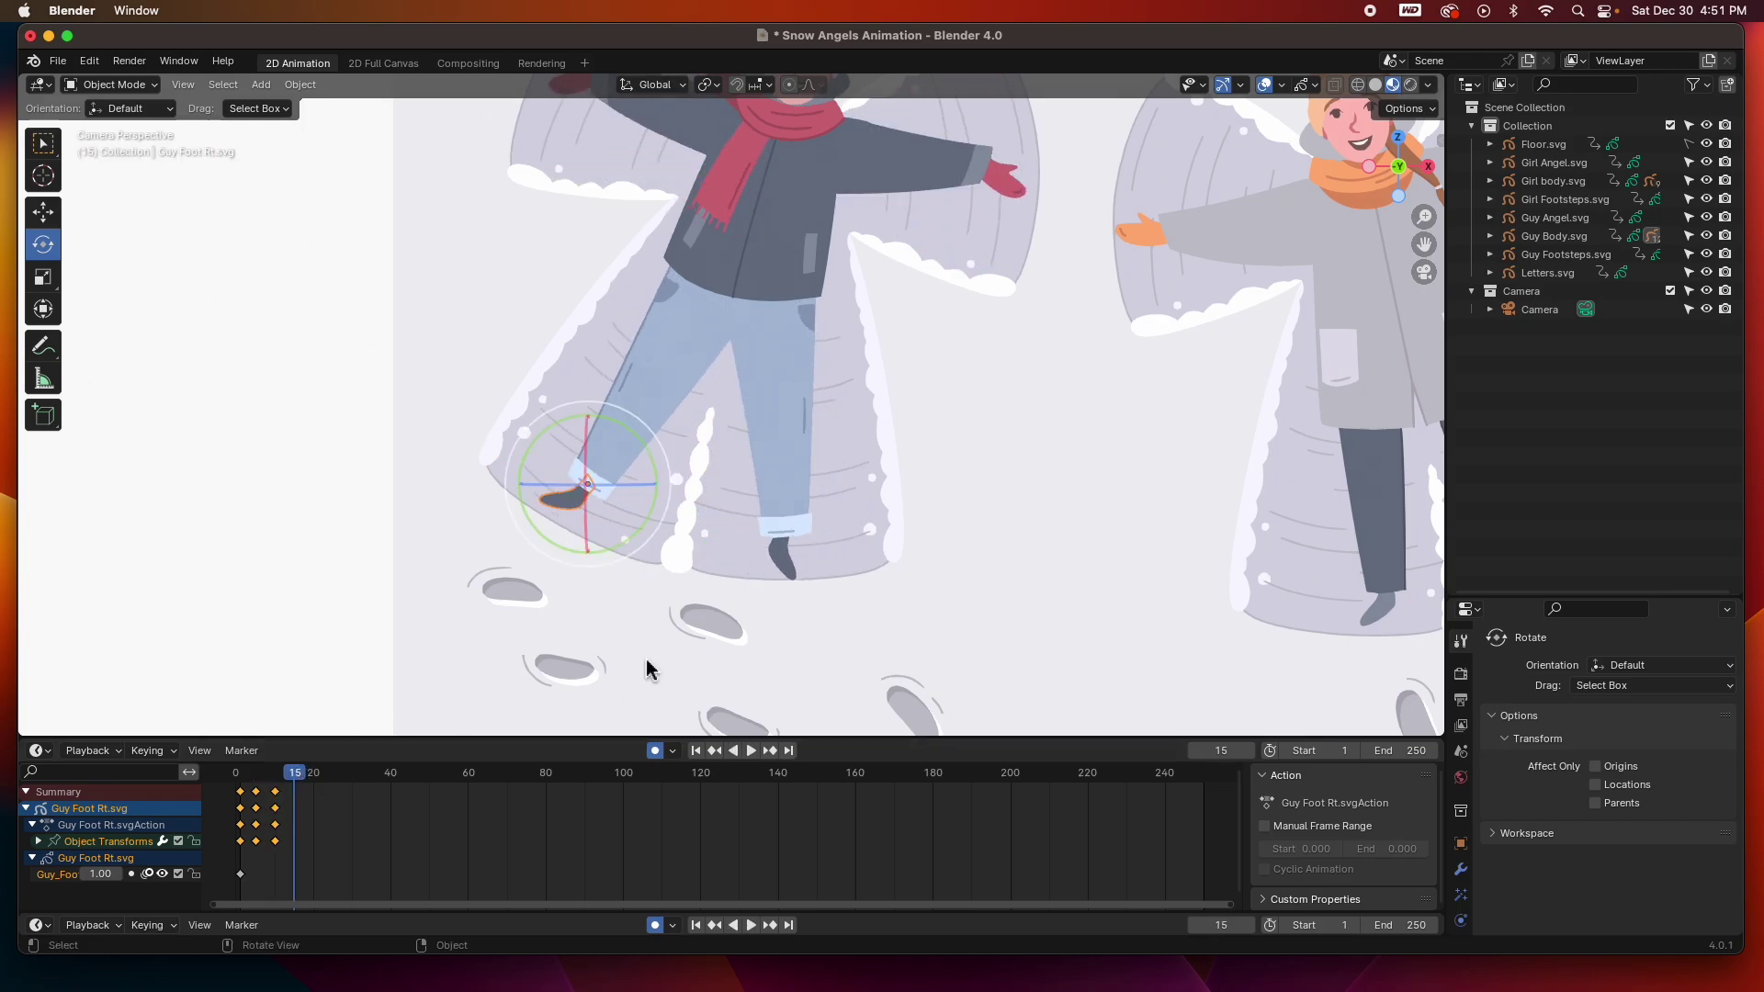
pyautogui.moveTo(647, 530); pyautogui.dragTo(676, 476)
pyautogui.moveTo(308, 783); pyautogui.dragTo(315, 783)
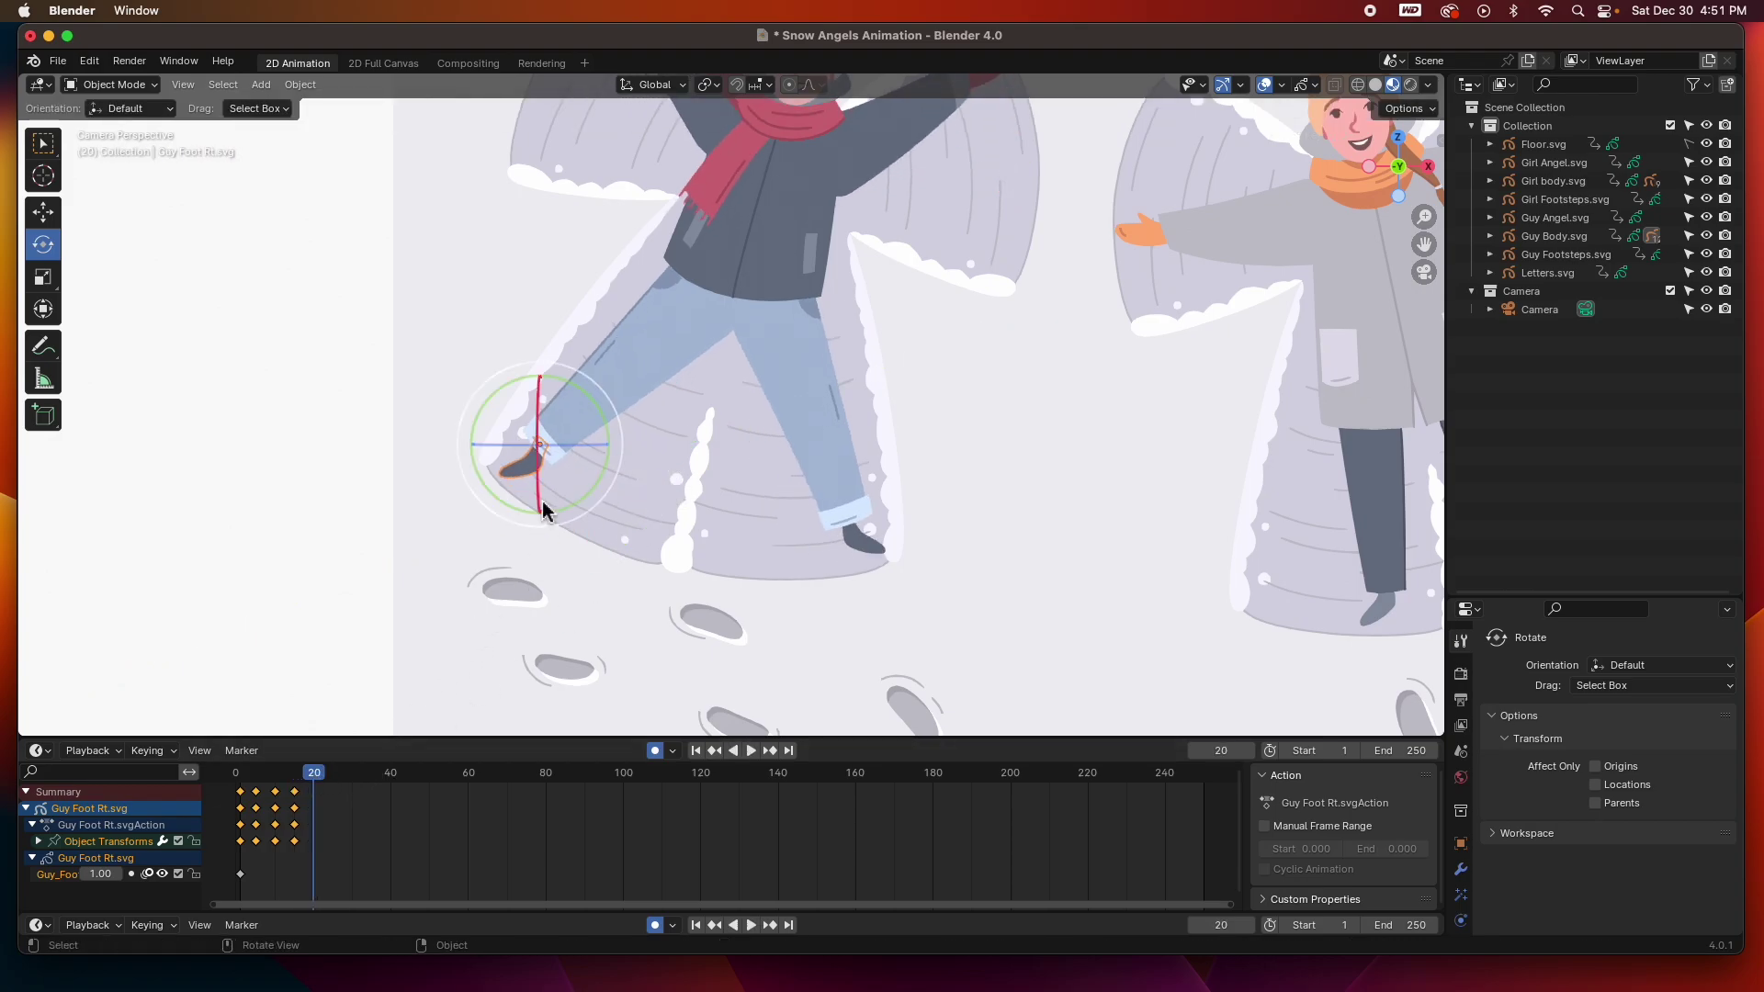
pyautogui.moveTo(604, 489); pyautogui.dragTo(579, 501)
# Copy the right foot's keyframes at frames 5 through 20, paste the set at frames 25, 45, 65, 85 and 105, and return to frame 1
pyautogui.moveTo(345, 843); pyautogui.dragTo(246, 787)
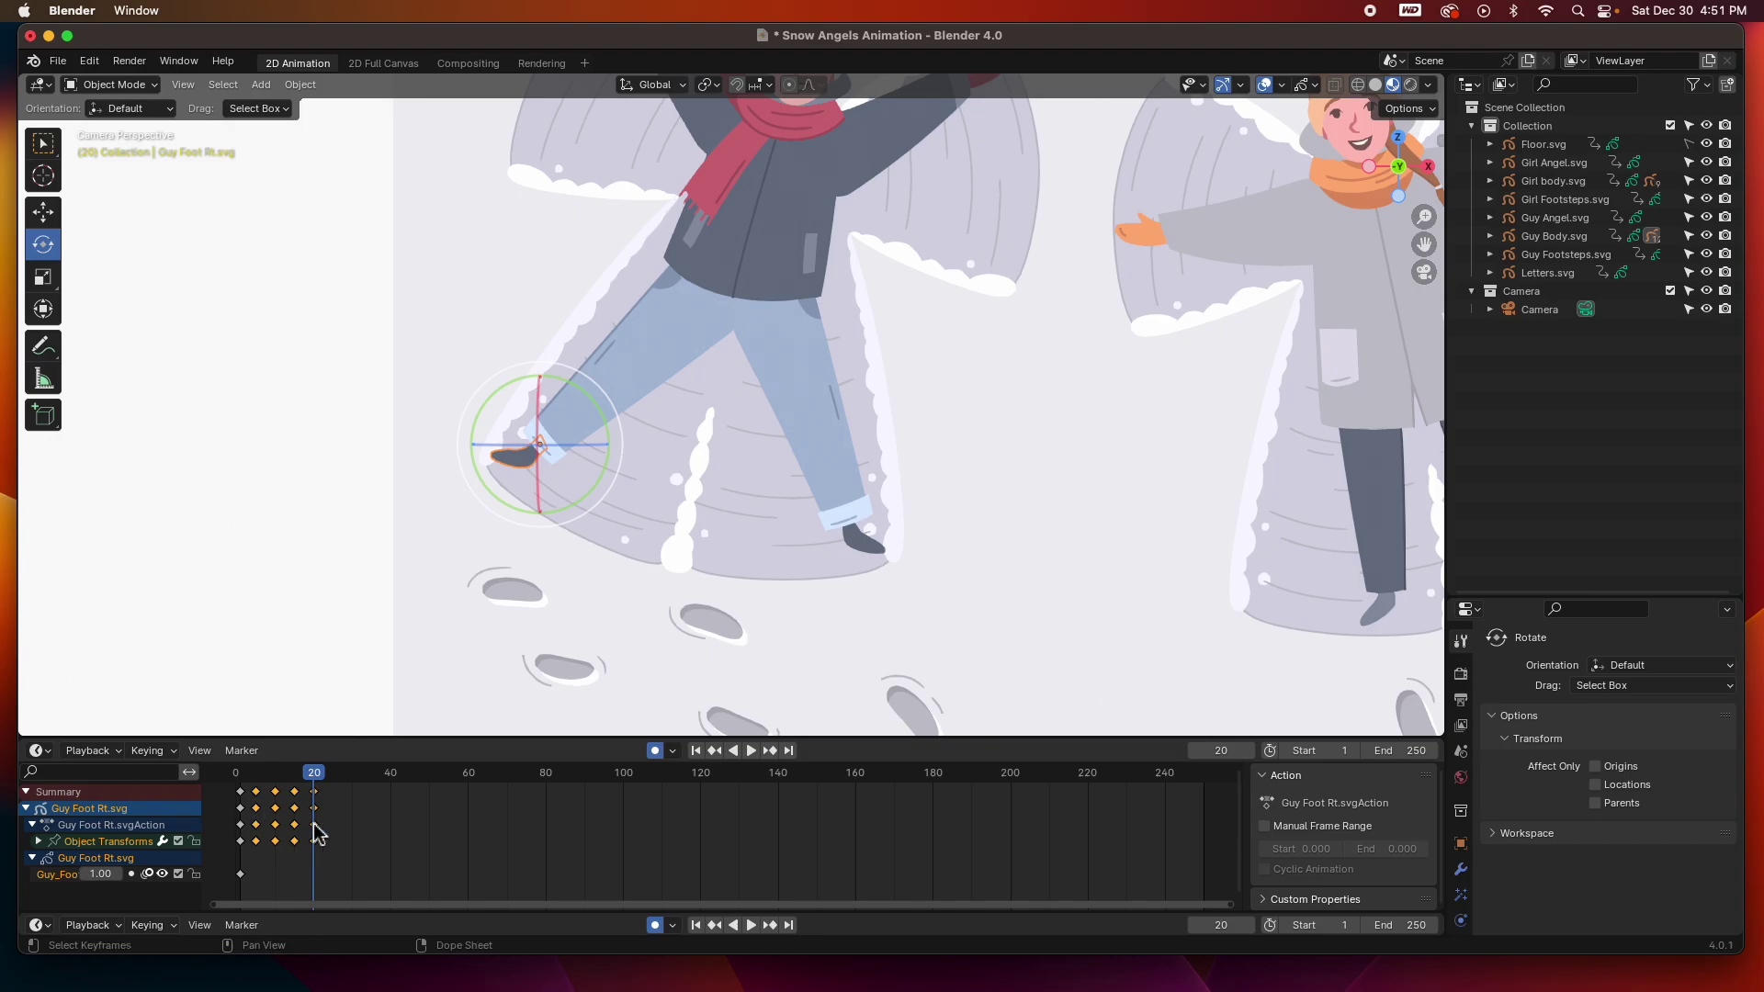
pyautogui.click(332, 774)
pyautogui.hotkey('ctrl', 'c')
pyautogui.hotkey('ctrl', 'v')
pyautogui.click(410, 775)
pyautogui.hotkey('ctrl', 'v')
pyautogui.click(488, 774)
pyautogui.hotkey('ctrl', 'v')
pyautogui.click(565, 775)
pyautogui.hotkey('ctrl', 'v')
pyautogui.click(641, 775)
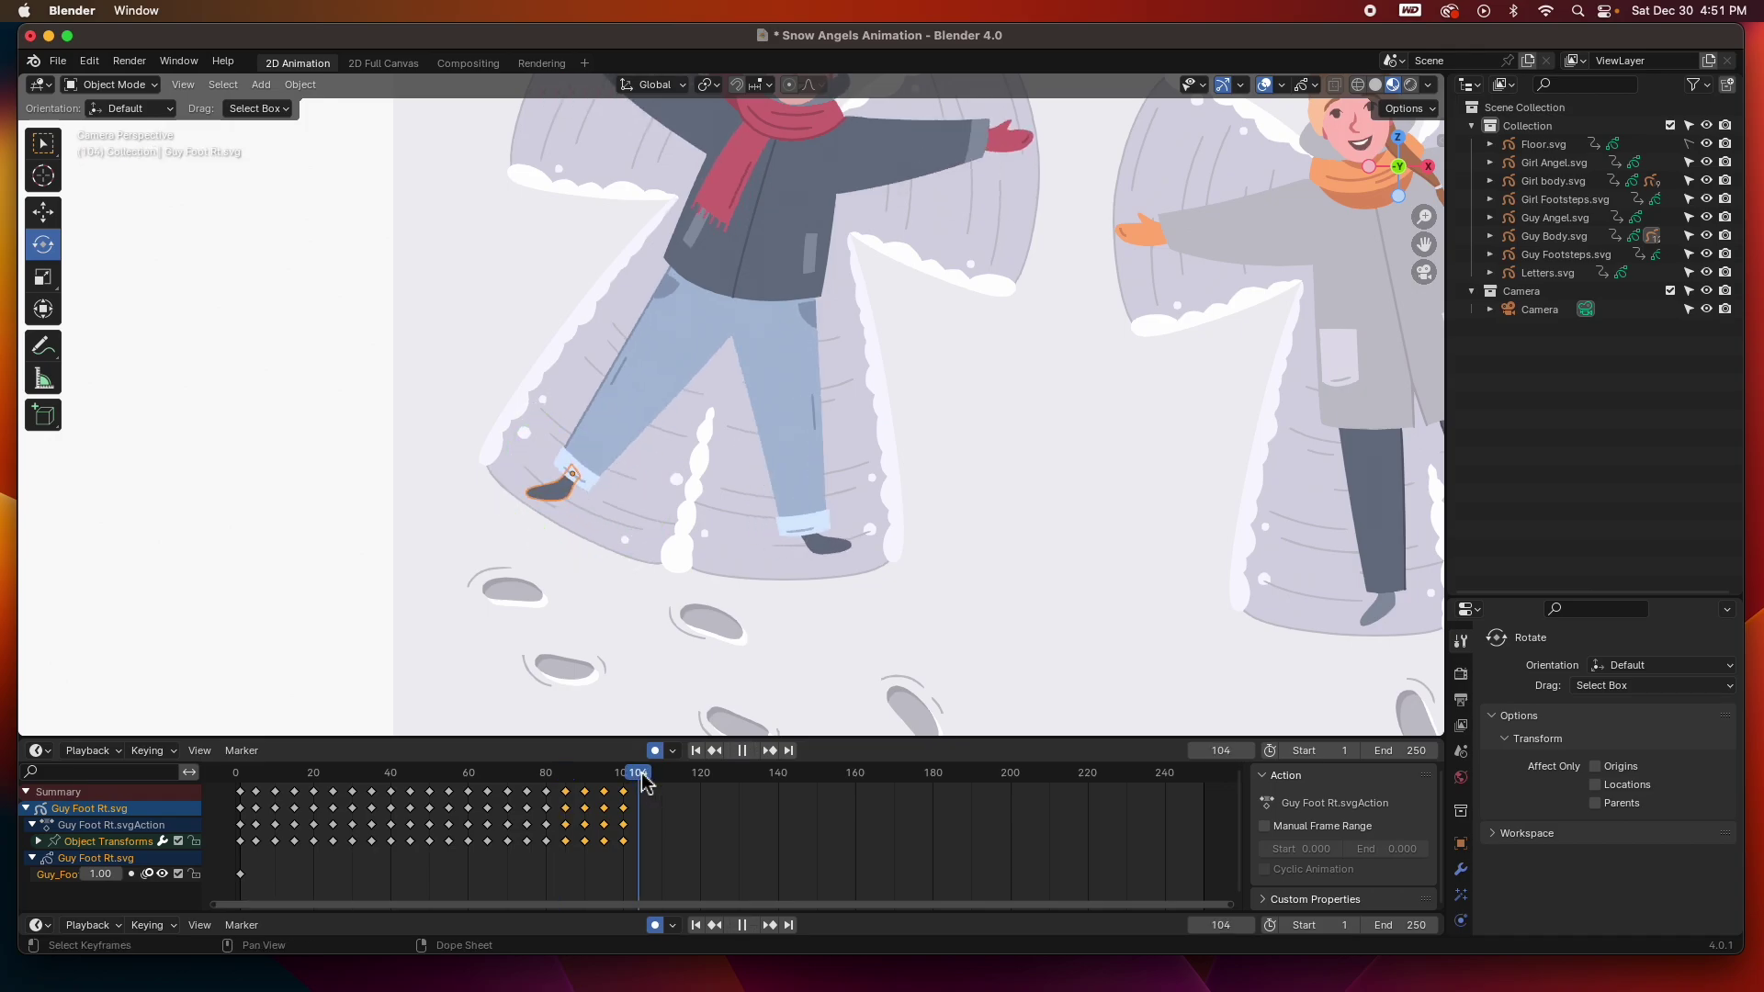
pyautogui.hotkey('ctrl', 'v')
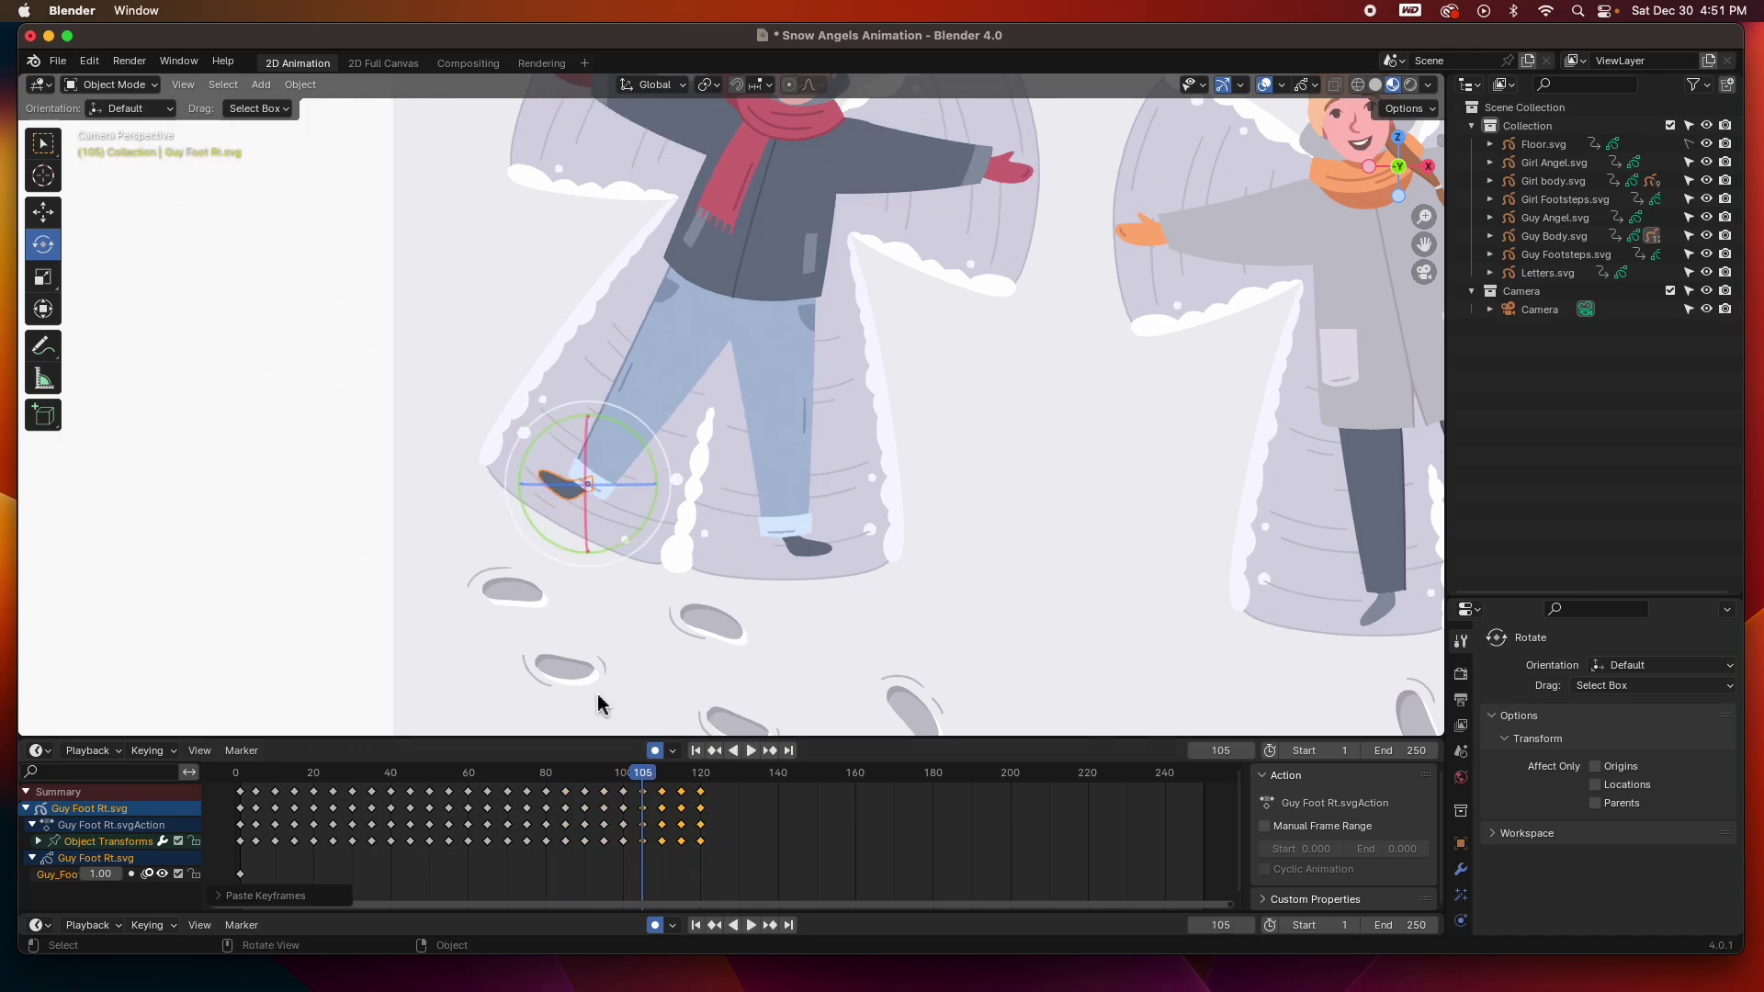
pyautogui.click(695, 750)
pyautogui.click(241, 555)
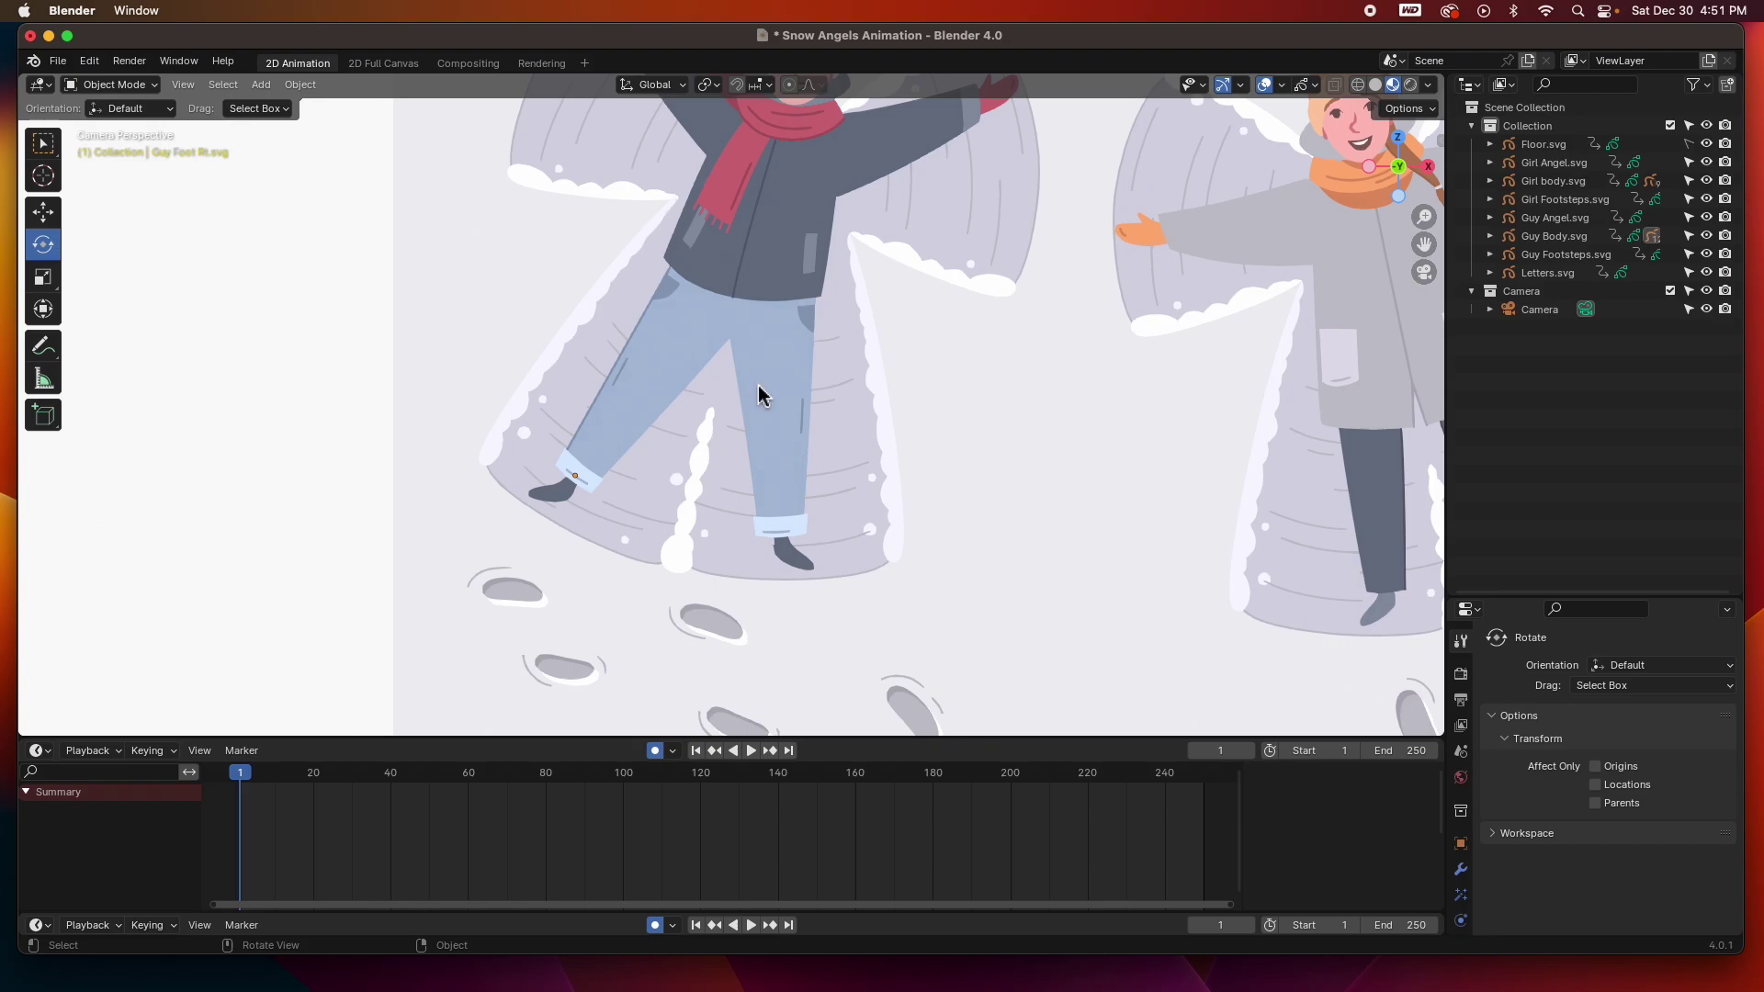
# Play back the animation to review the guy's full set of movements
pyautogui.scroll(-2, 768, 393)
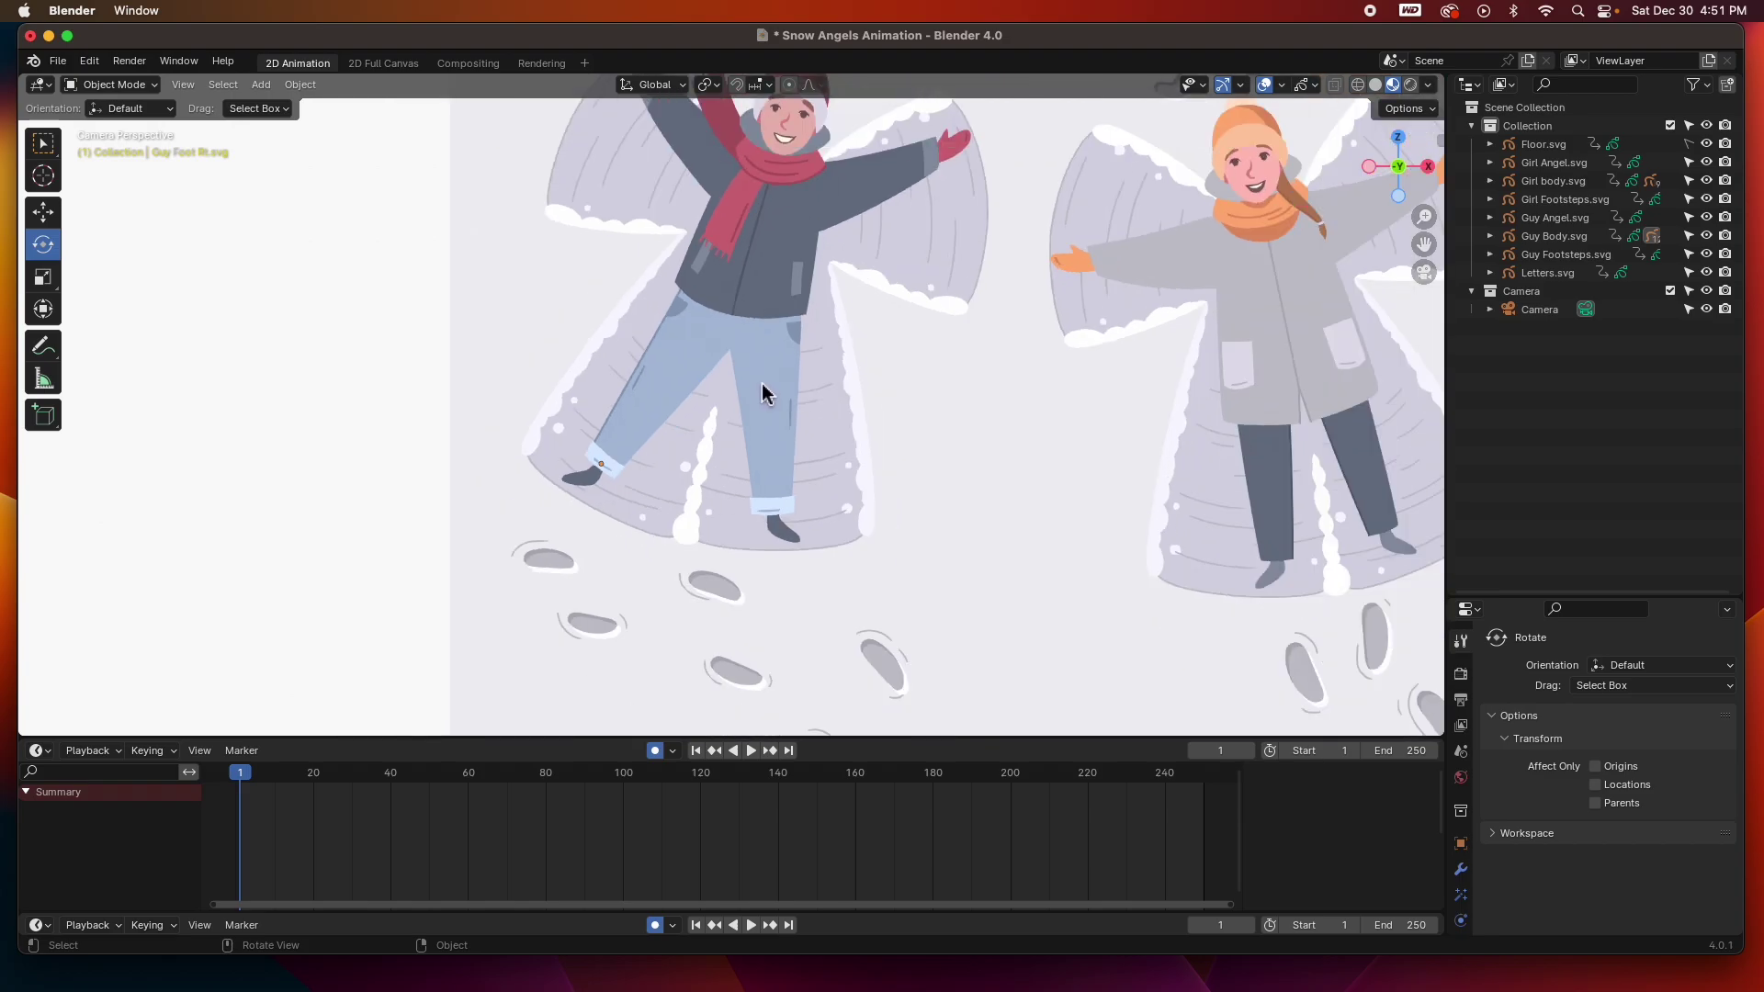
pyautogui.scroll(-2, 770, 343)
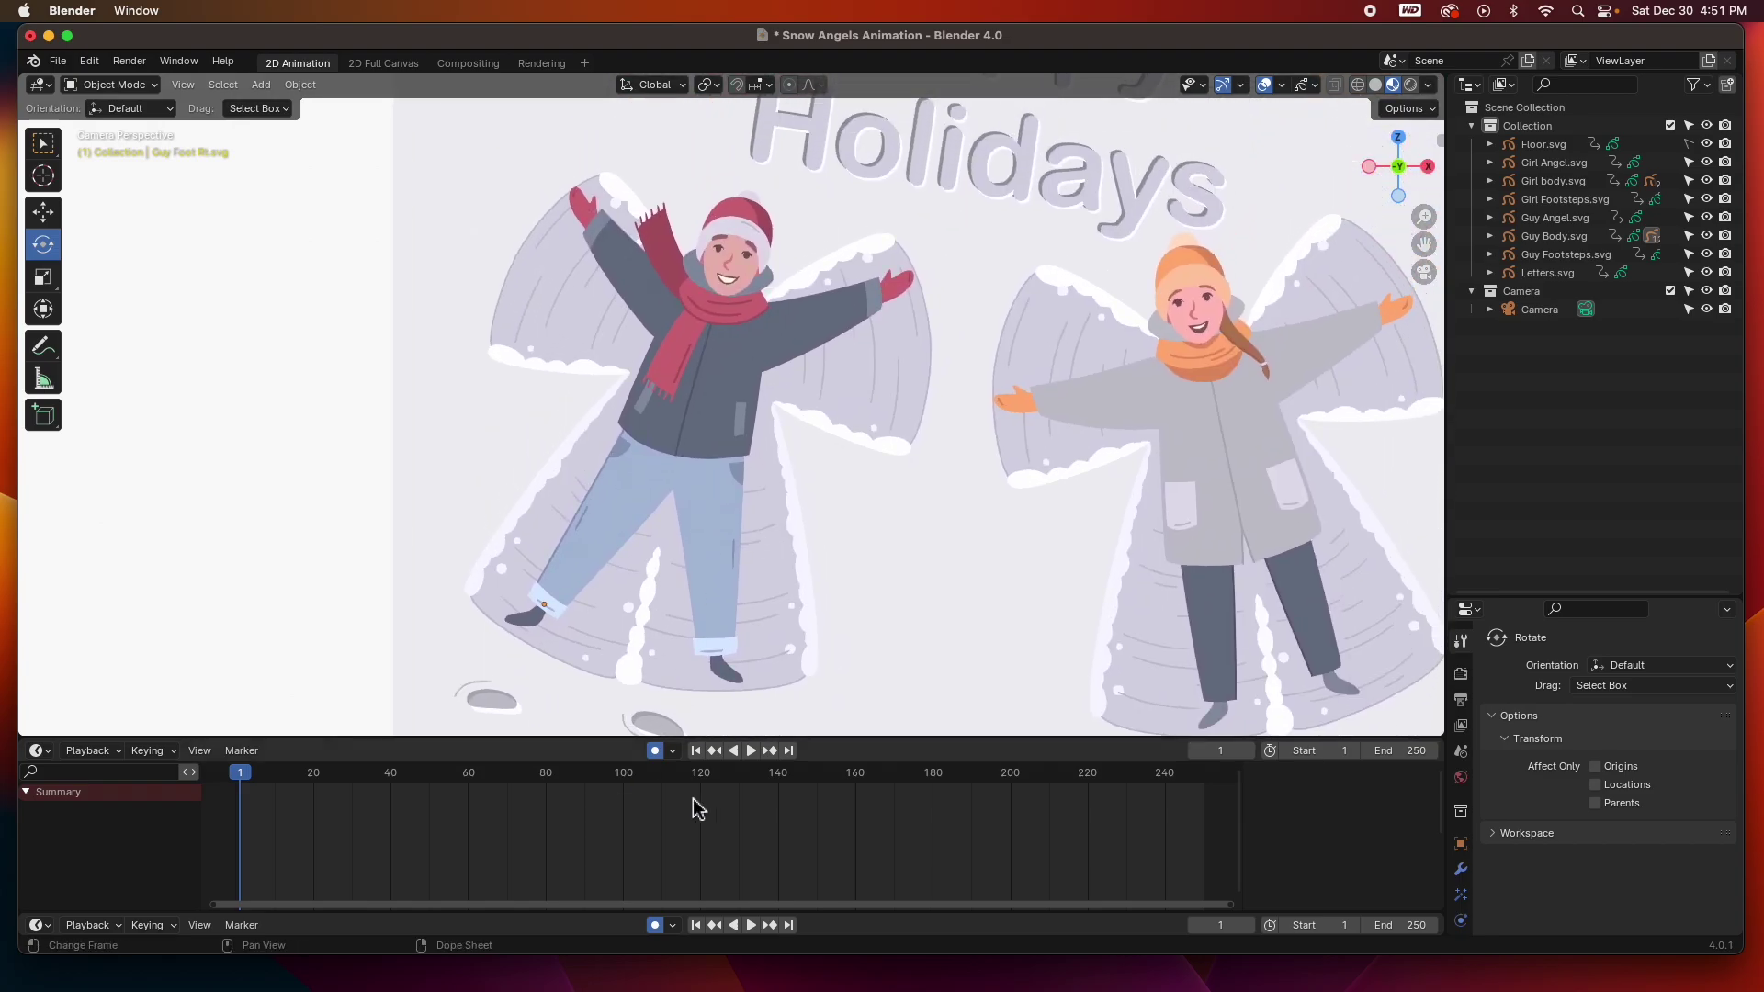
pyautogui.click(750, 750)
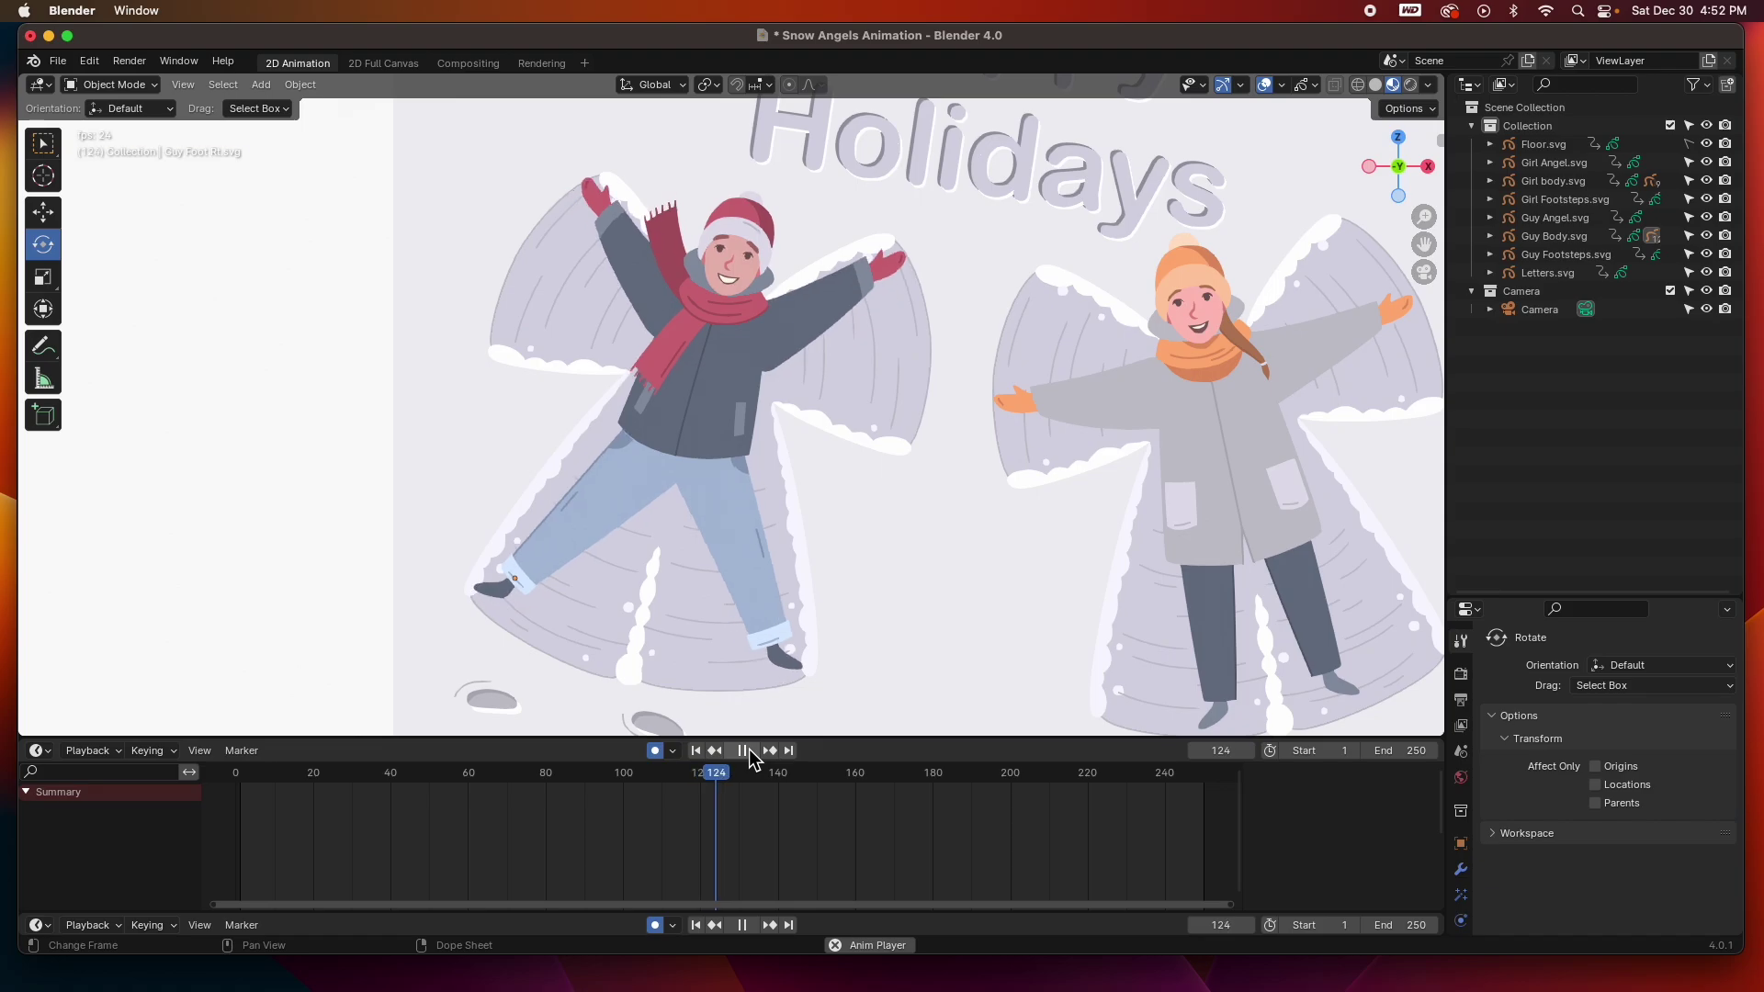
pyautogui.click(747, 747)
pyautogui.press('super+z')
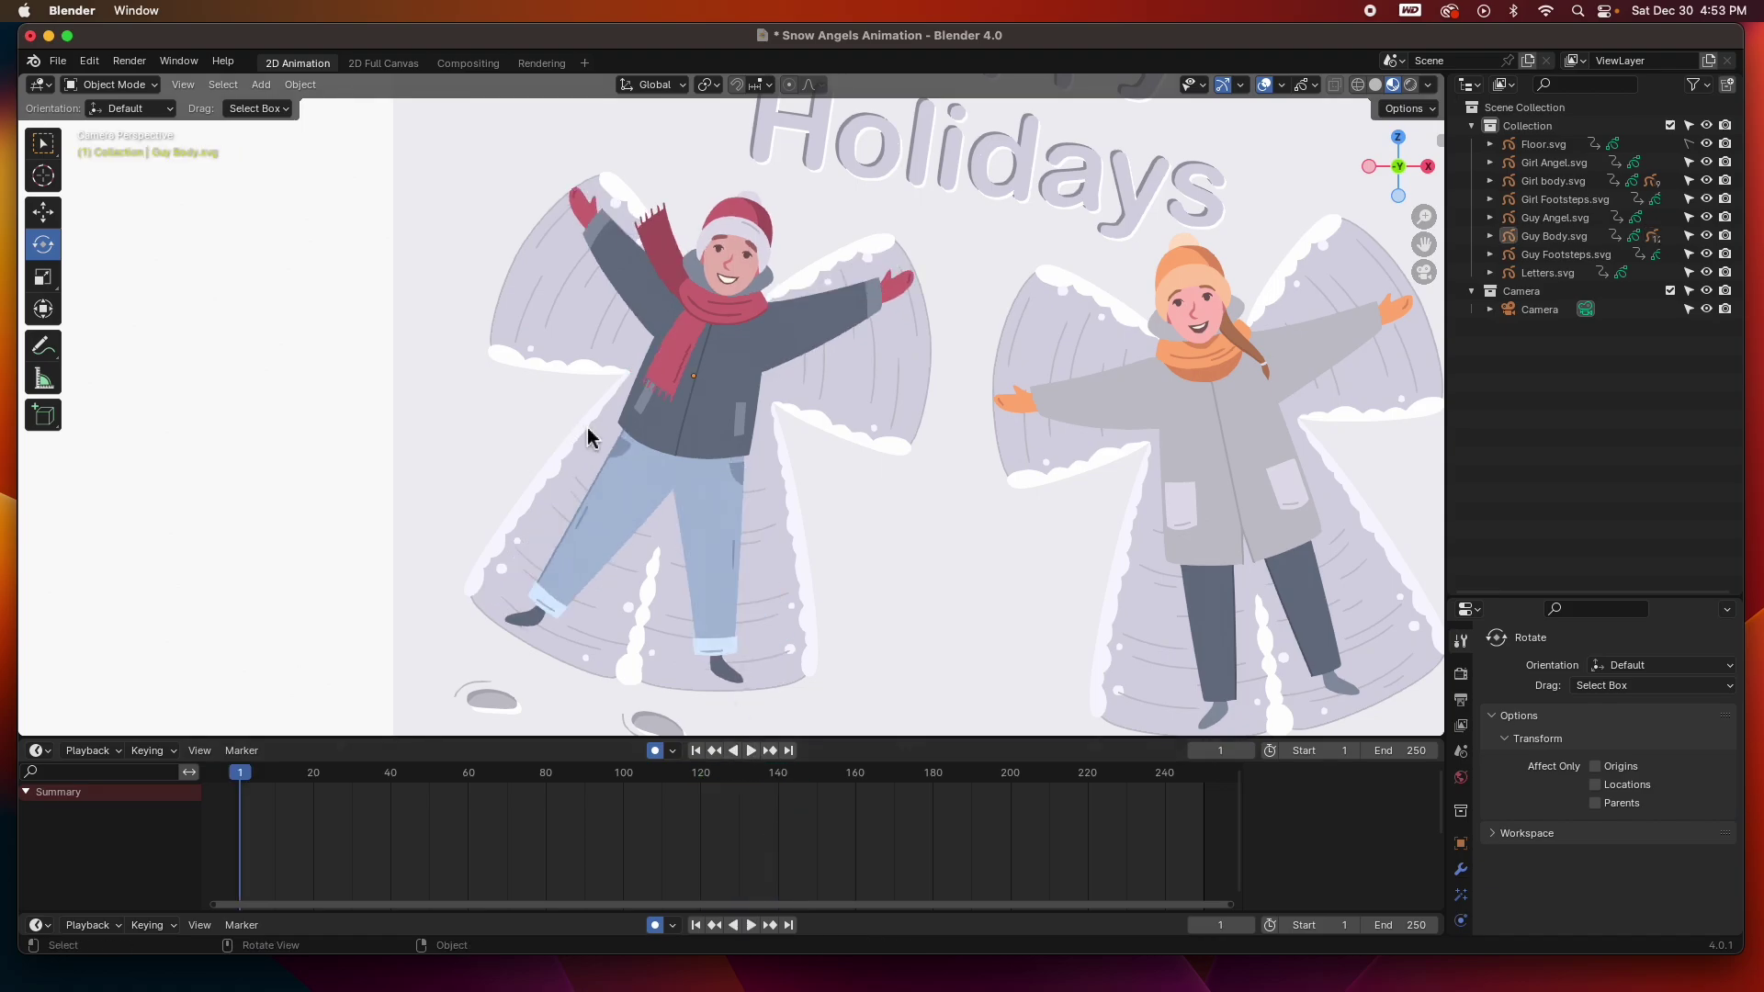
# Keyframe the guy's body, Guy Body, rotated slightly counterclockwise at frame 20 and turned back clockwise at frame 40
pyautogui.click(717, 442)
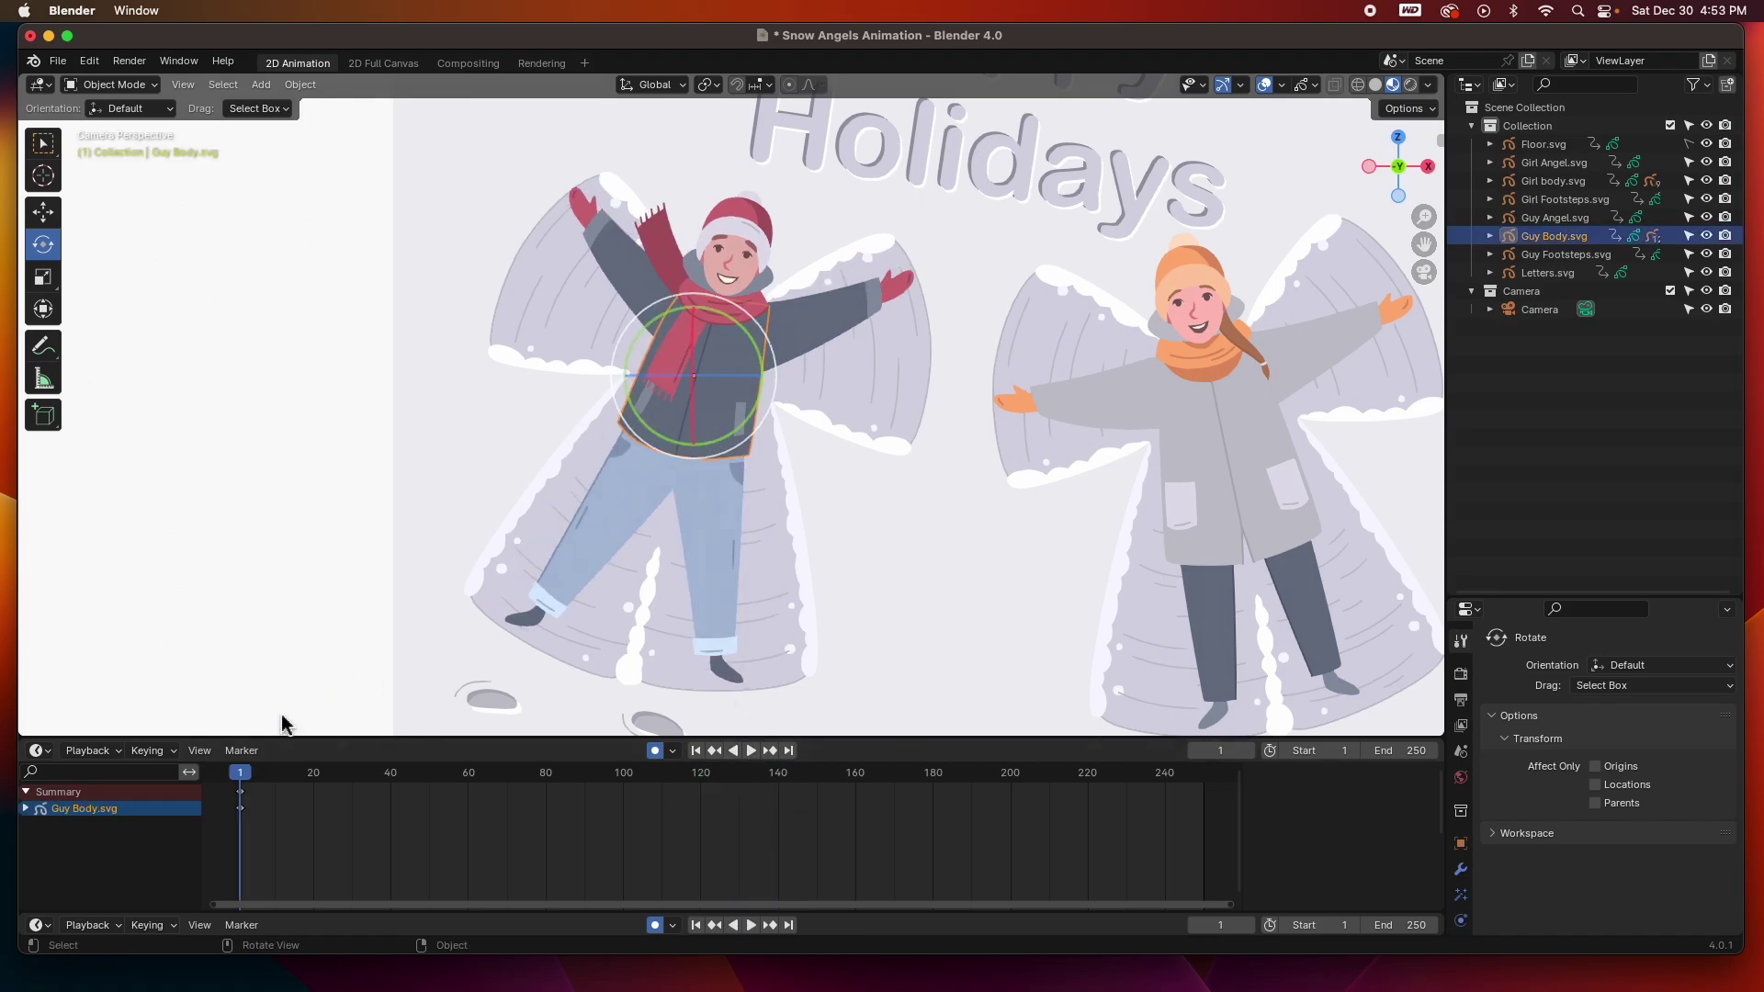
pyautogui.moveTo(244, 782); pyautogui.dragTo(314, 779)
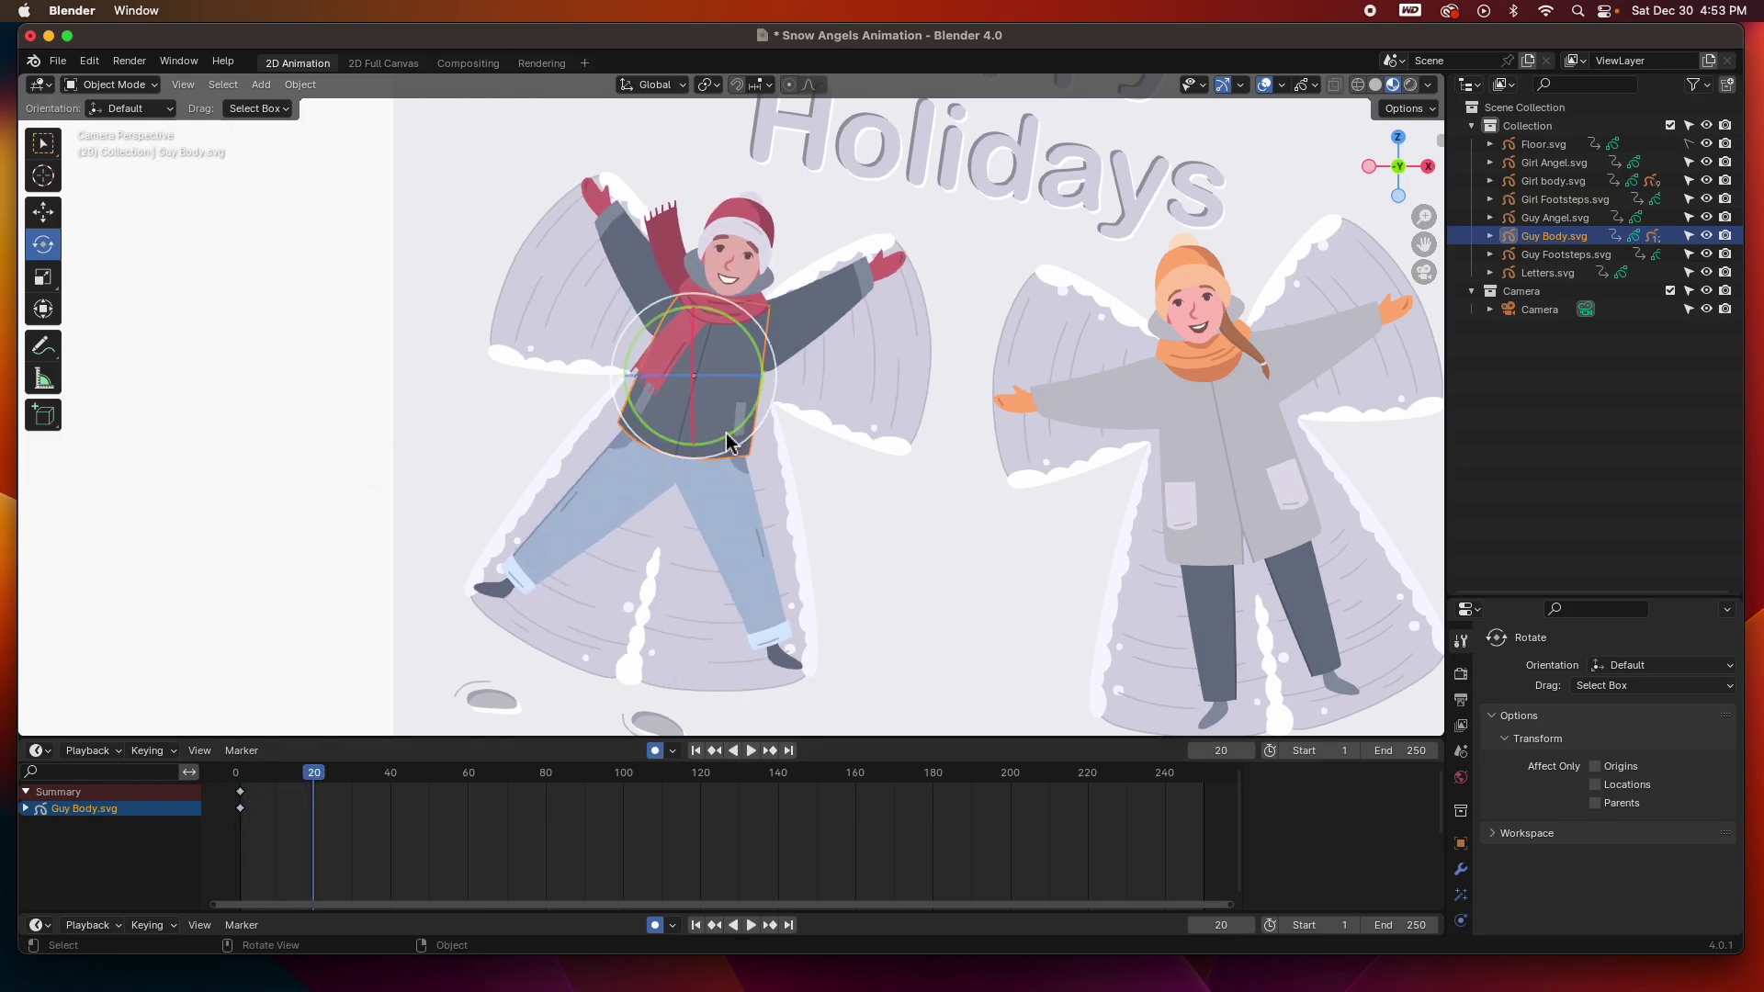
pyautogui.moveTo(725, 443); pyautogui.dragTo(735, 428)
pyautogui.moveTo(321, 787); pyautogui.dragTo(391, 776)
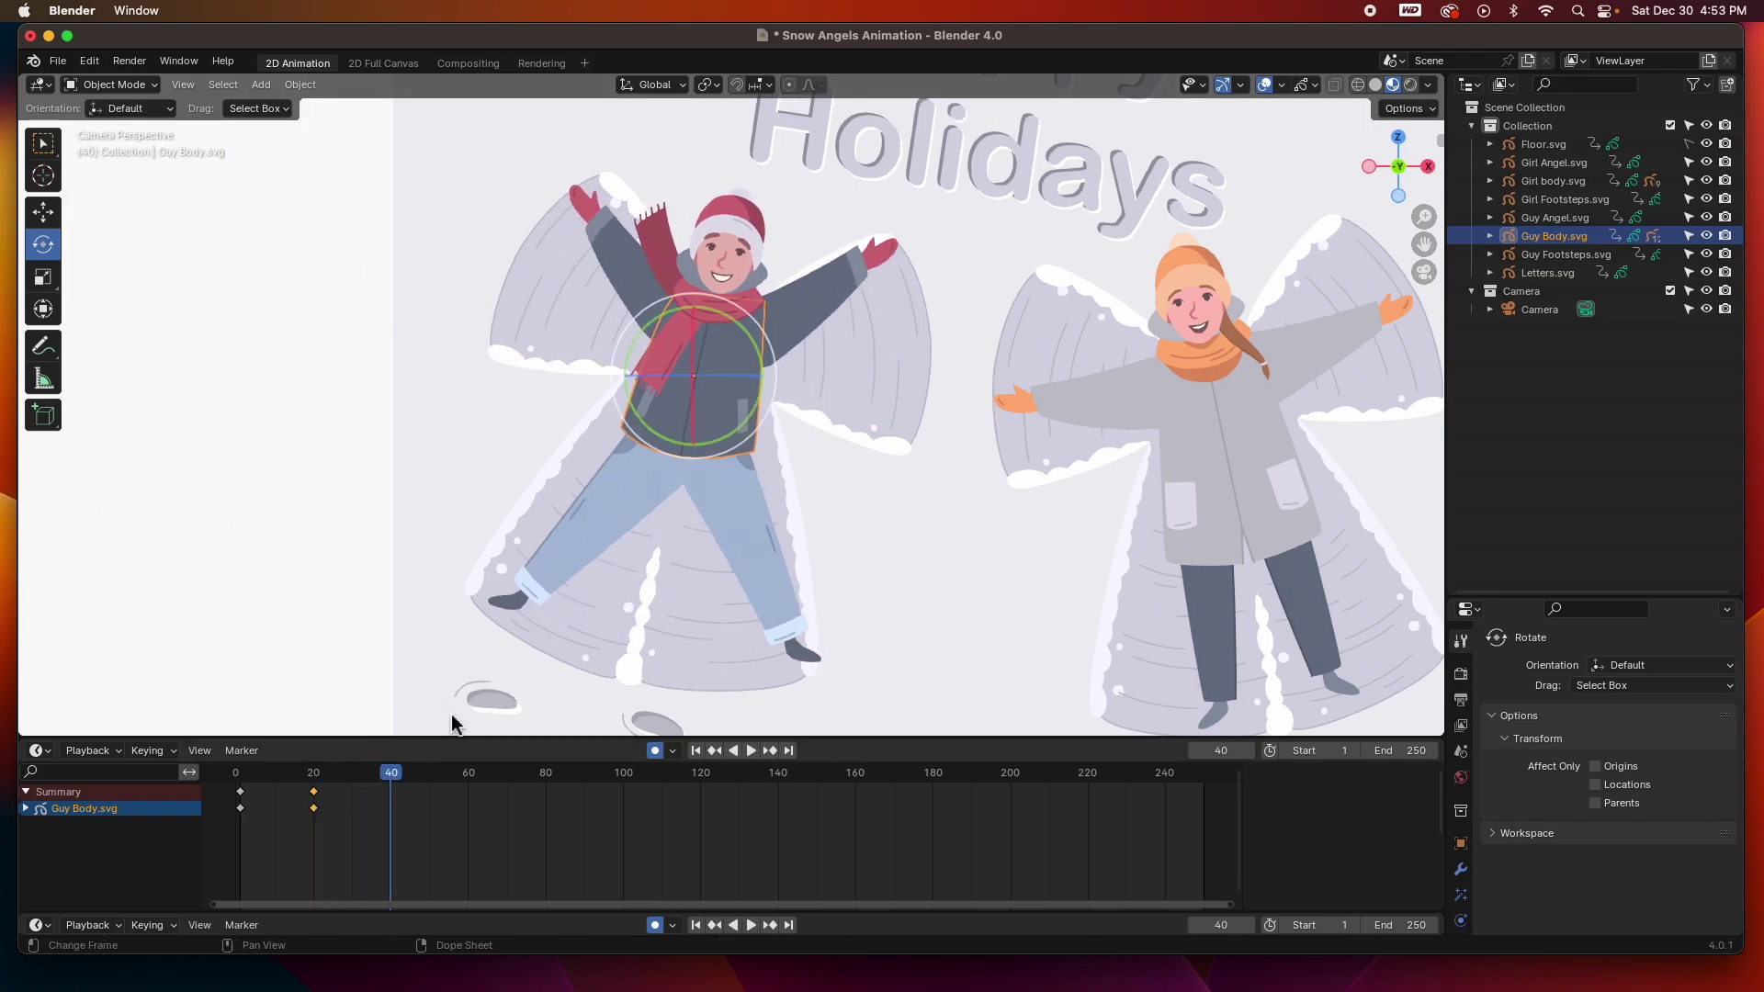
pyautogui.moveTo(746, 422); pyautogui.dragTo(744, 424)
# Copy the body's keyframes at frames 20 and 40 and paste the pair at frames 60 and 100
pyautogui.moveTo(435, 832); pyautogui.dragTo(309, 799)
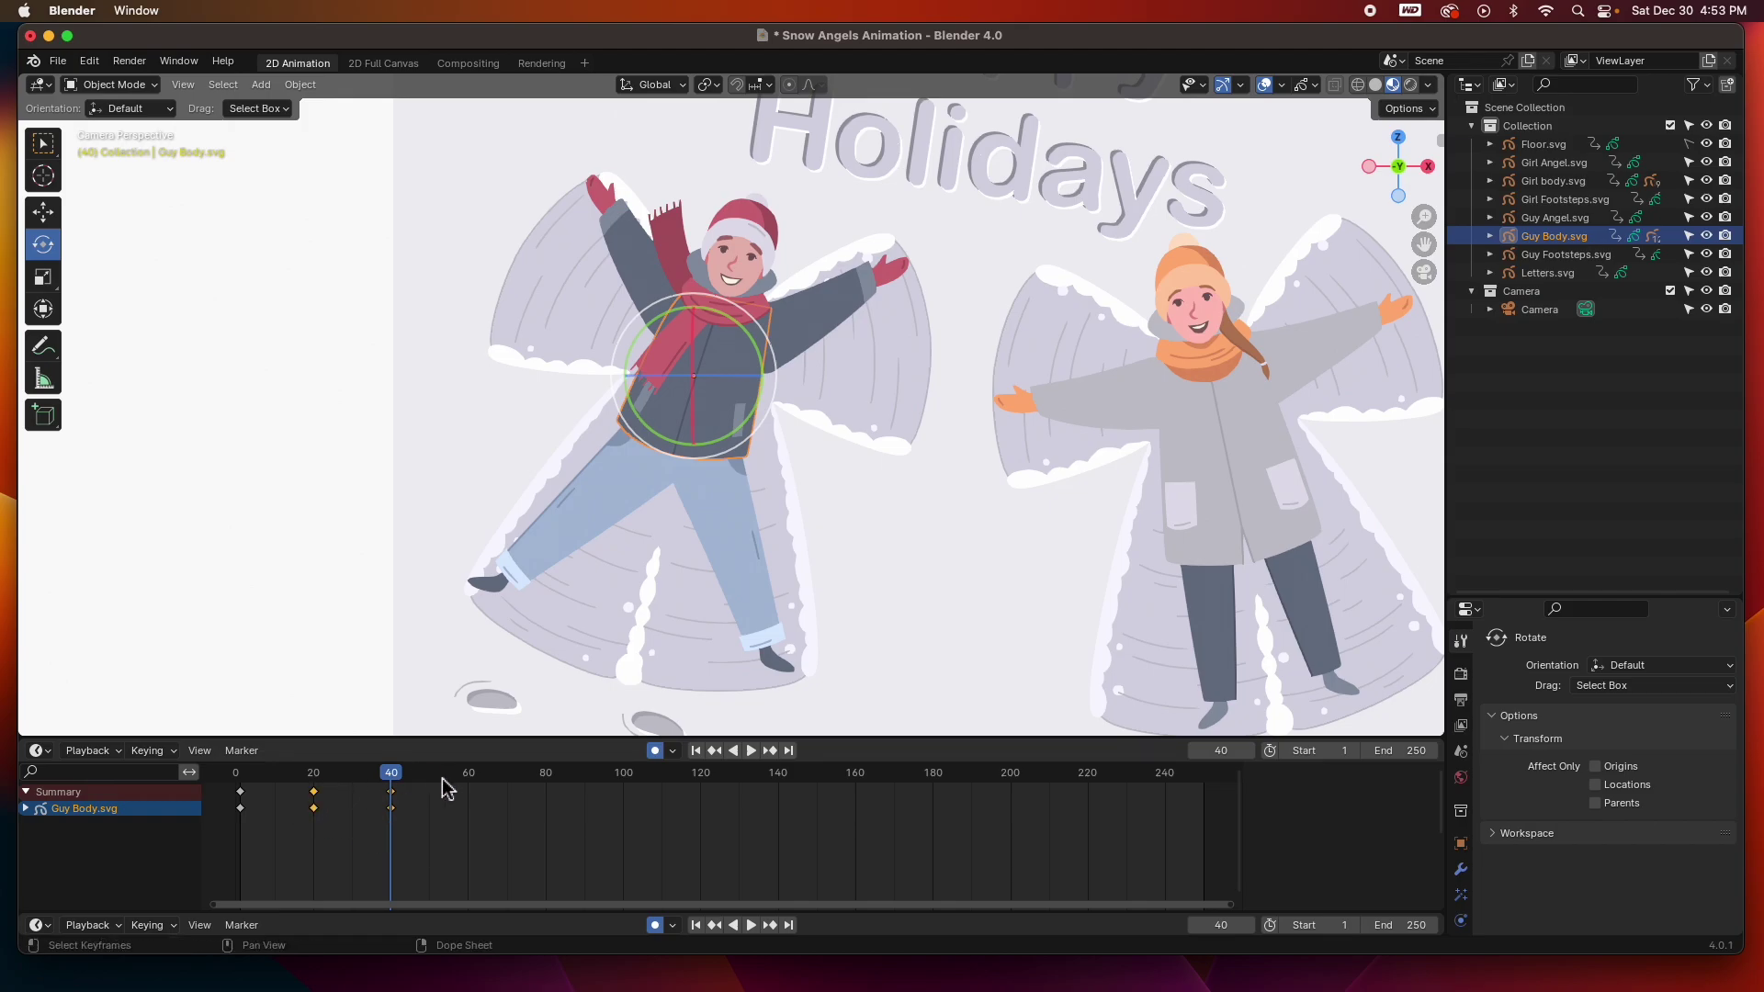
pyautogui.click(471, 775)
pyautogui.press('space')
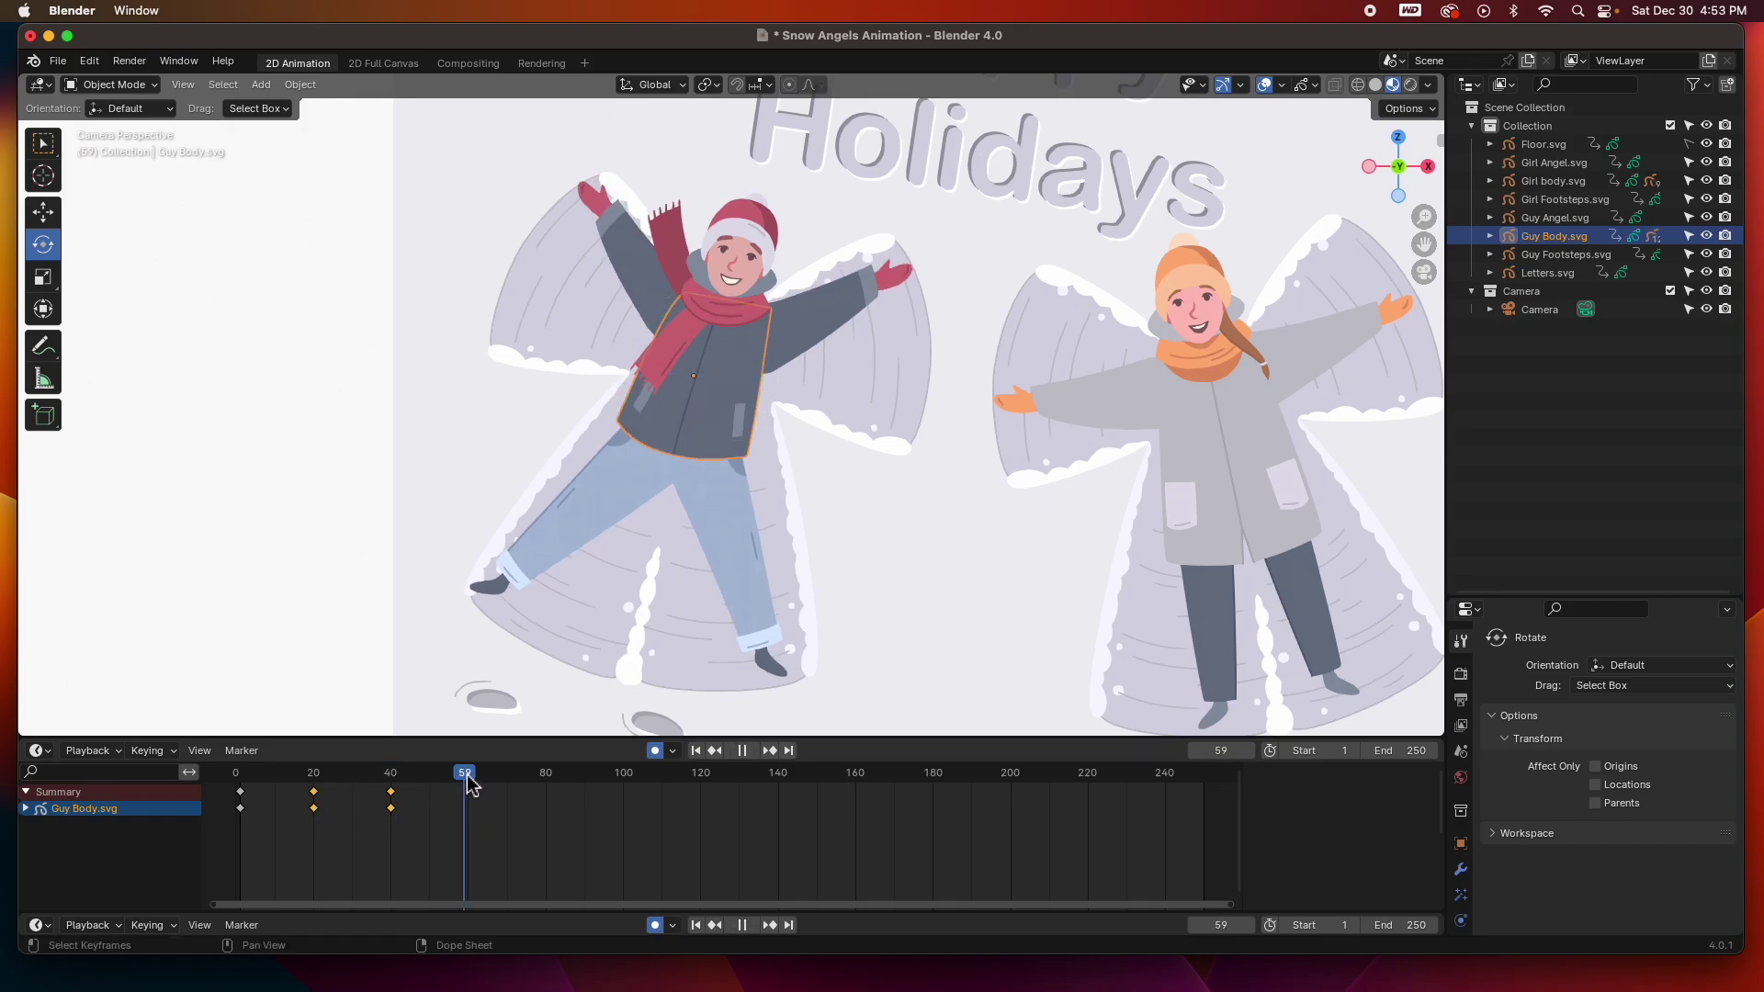
pyautogui.press('space')
pyautogui.hotkey('ctrl', 'v')
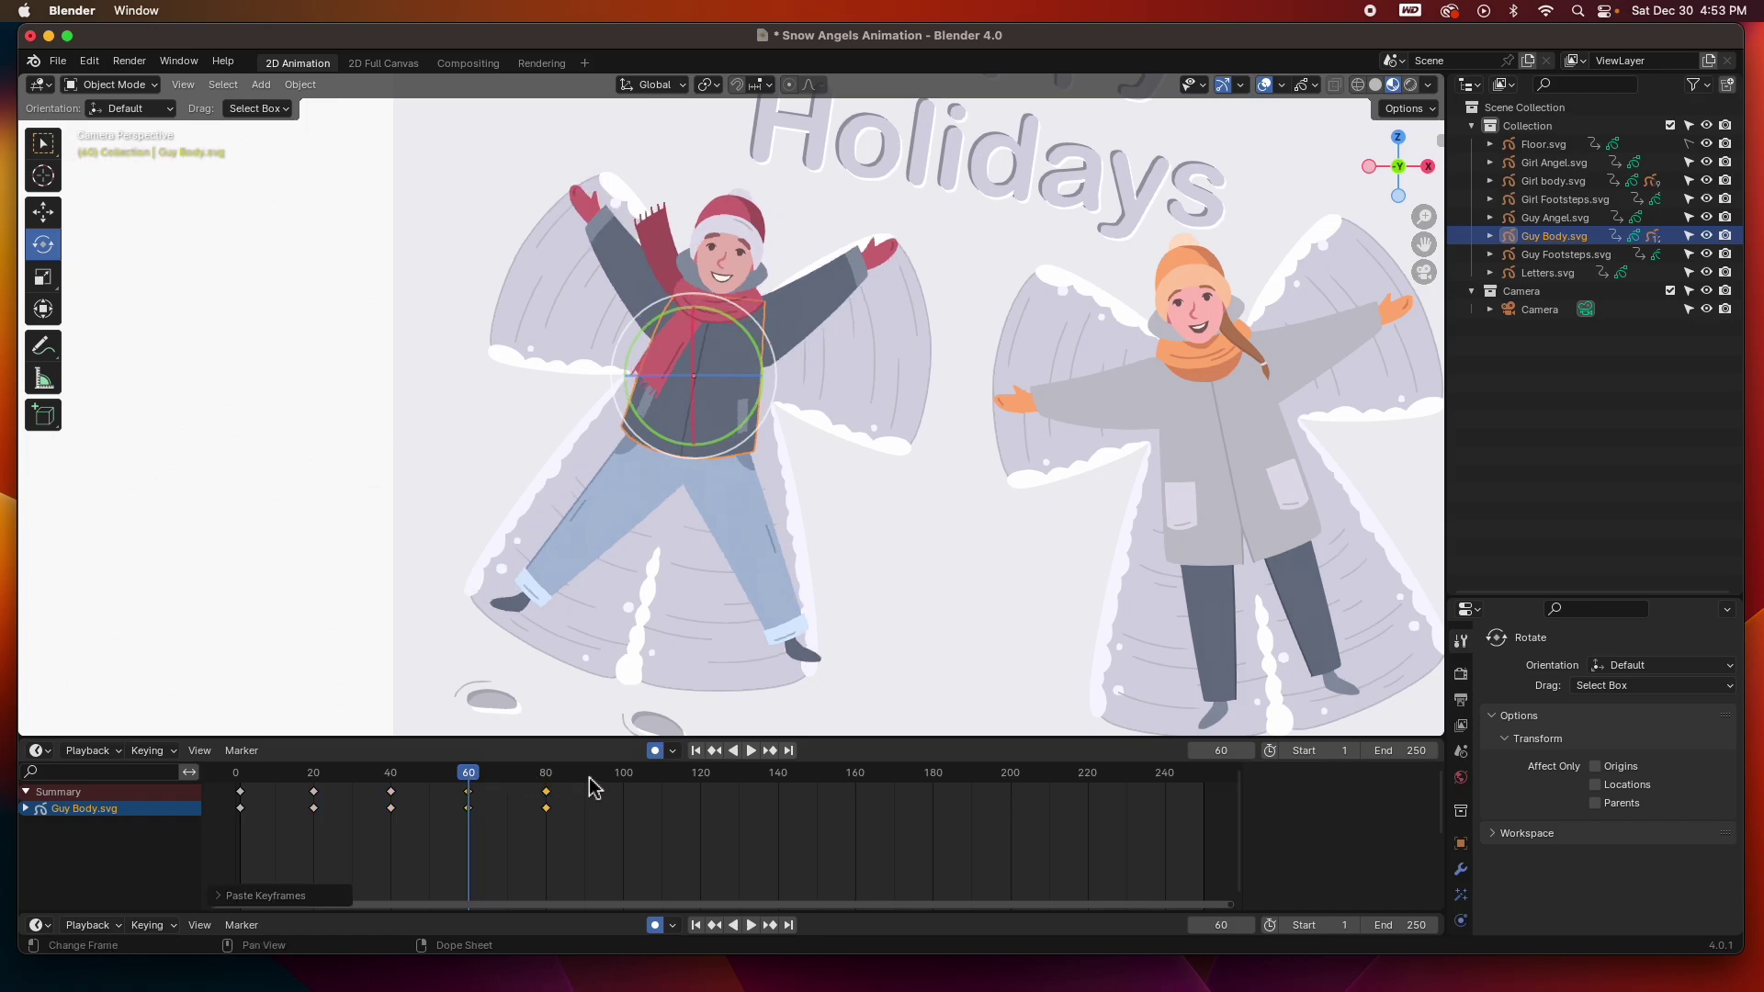
pyautogui.click(627, 776)
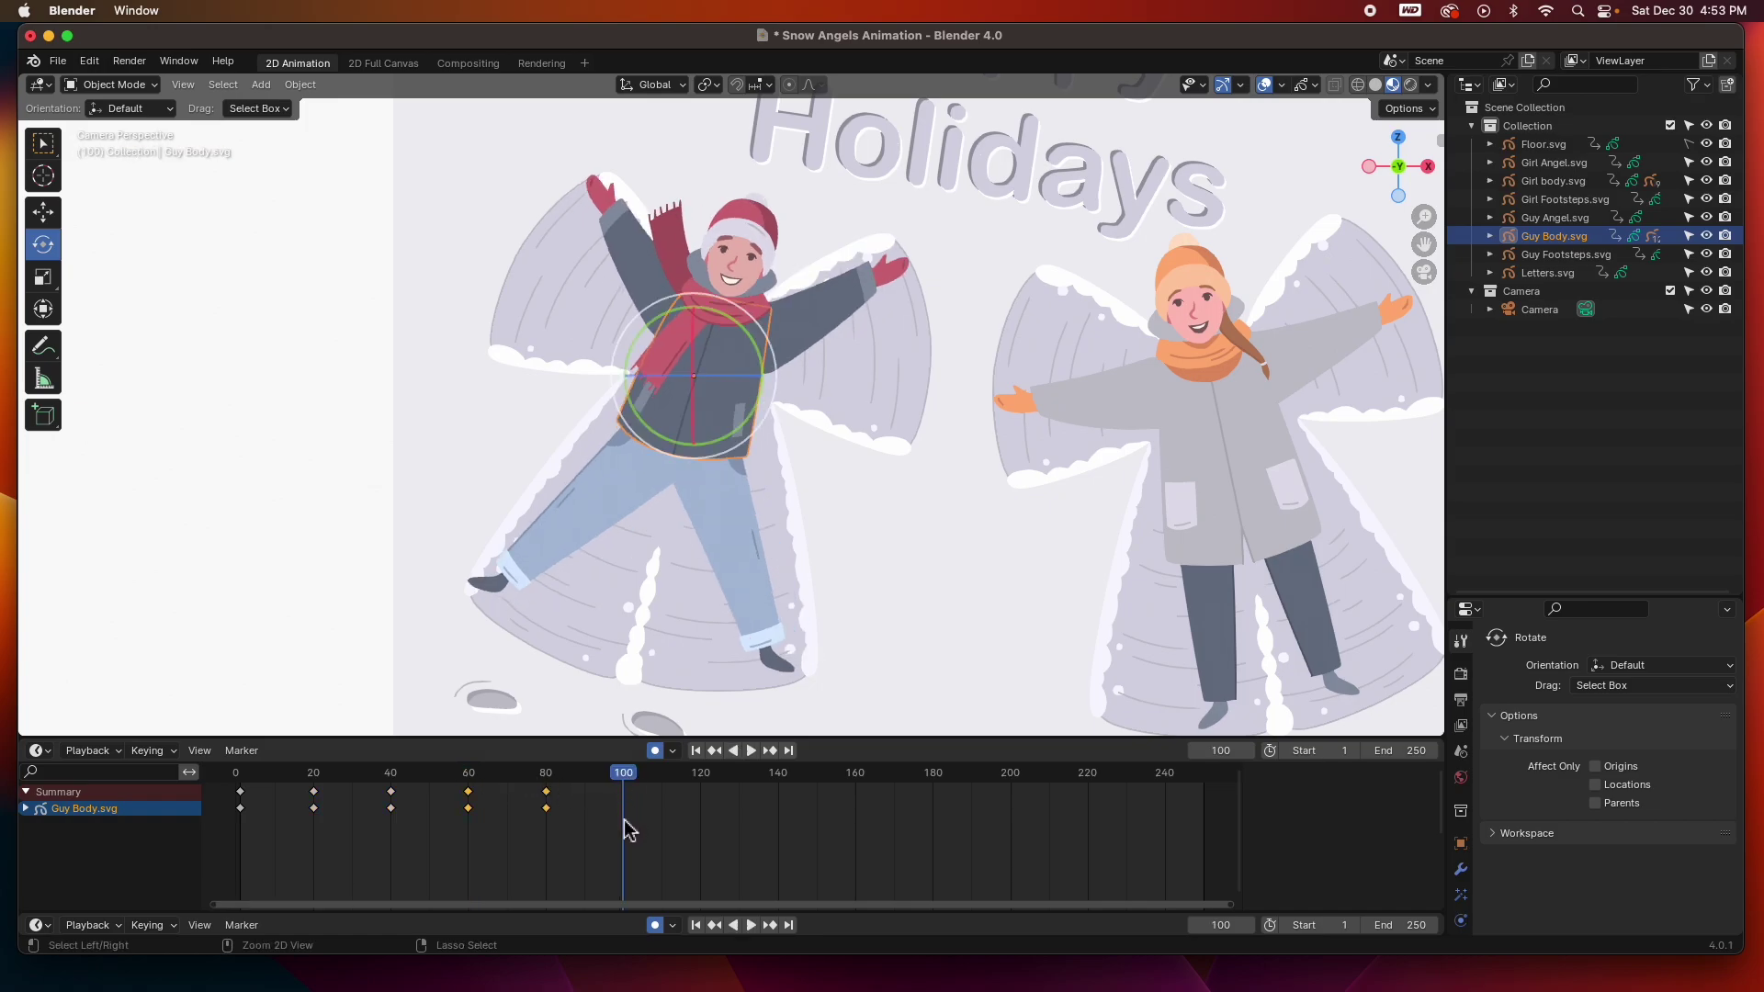
pyautogui.hotkey('ctrl', 'v')
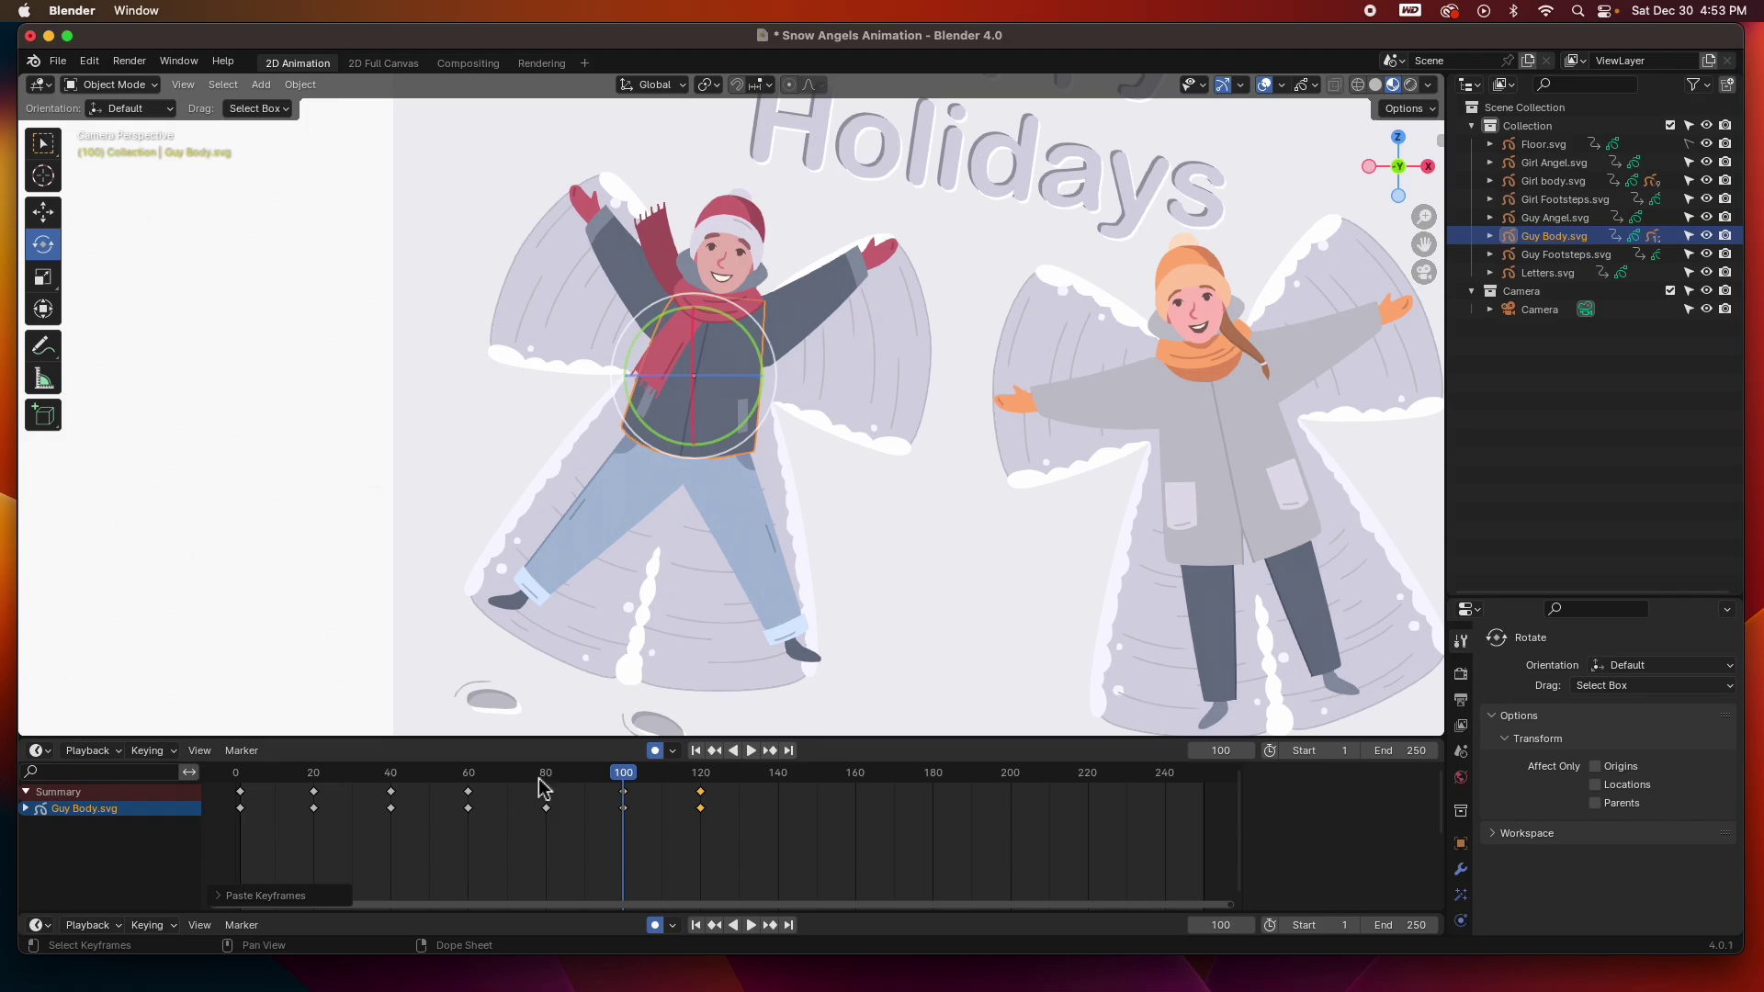
# Play the animation from frame 1 to check the guy's body sway, and clear the selection
pyautogui.click(697, 751)
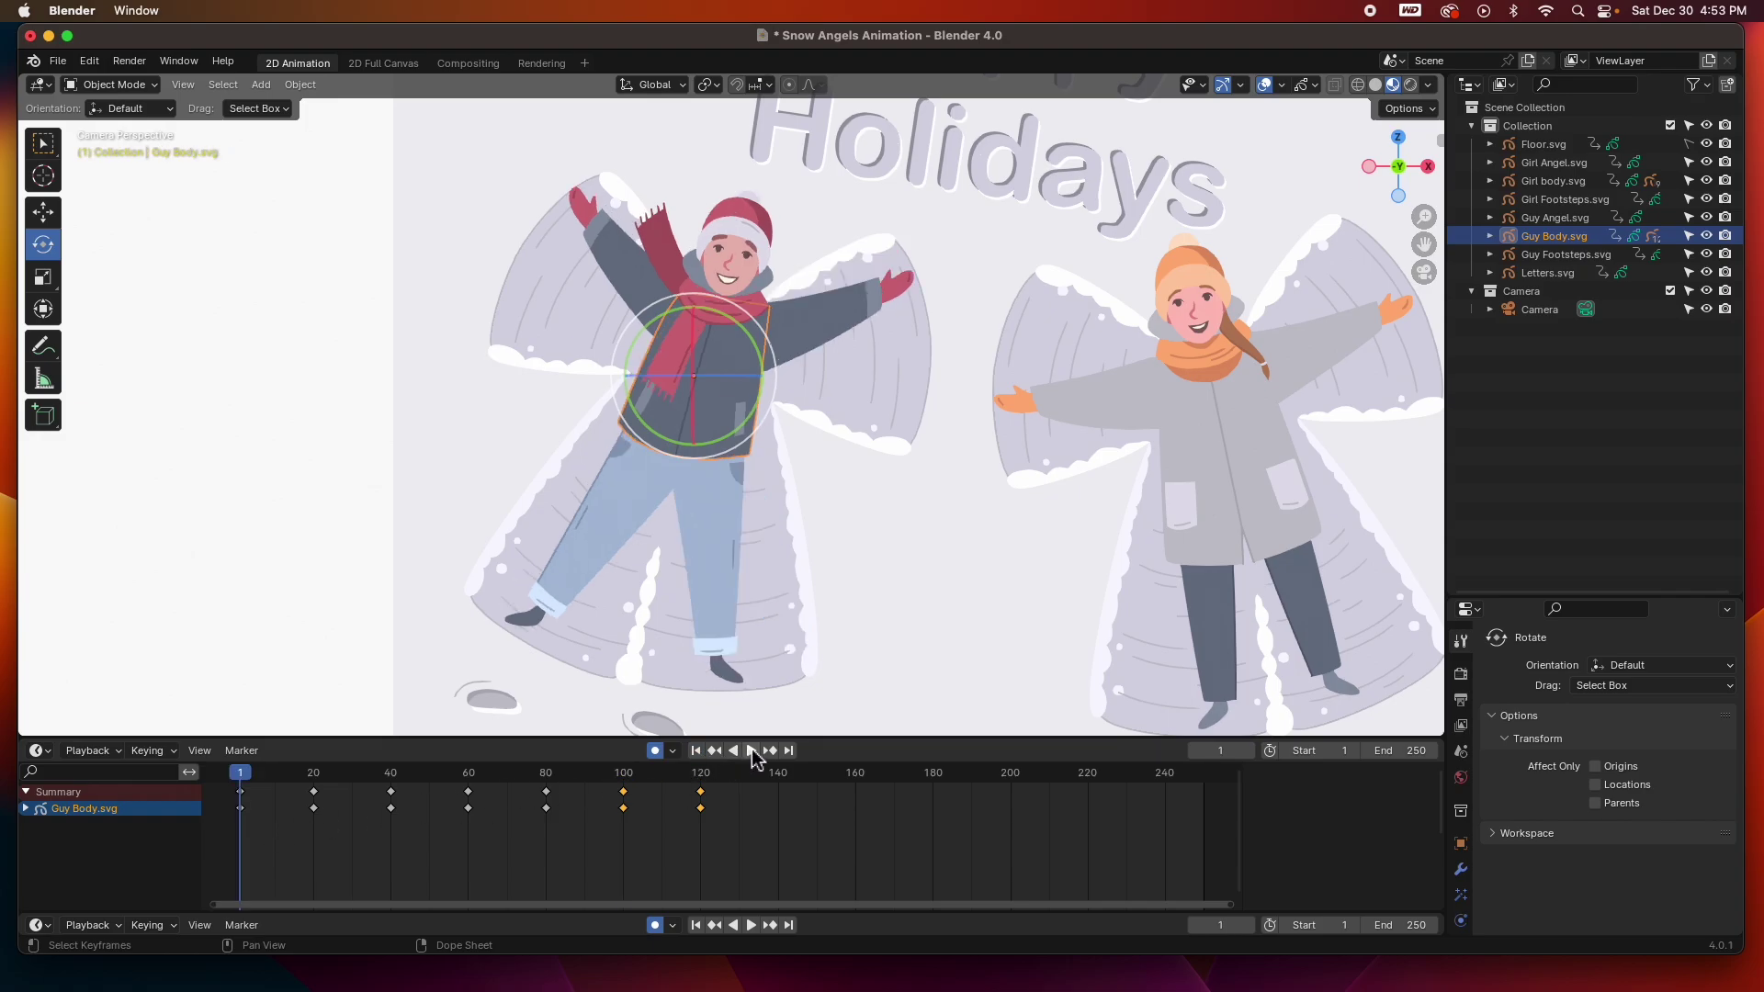
pyautogui.click(751, 751)
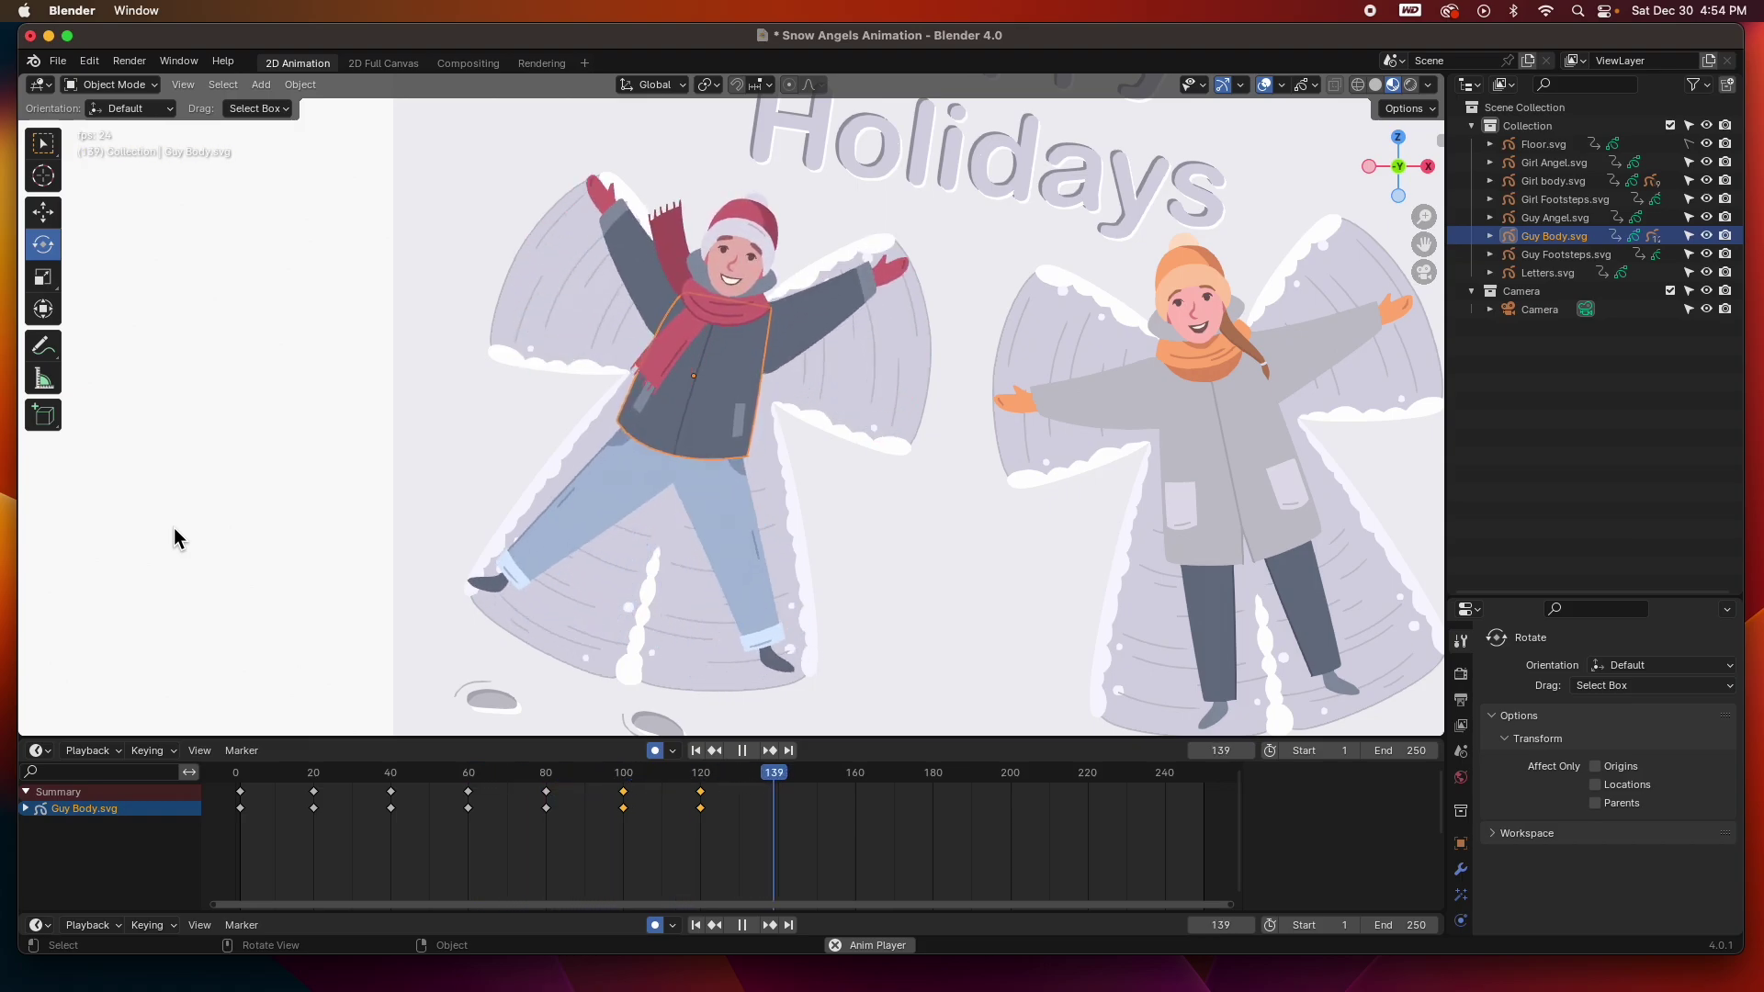
pyautogui.press('space')
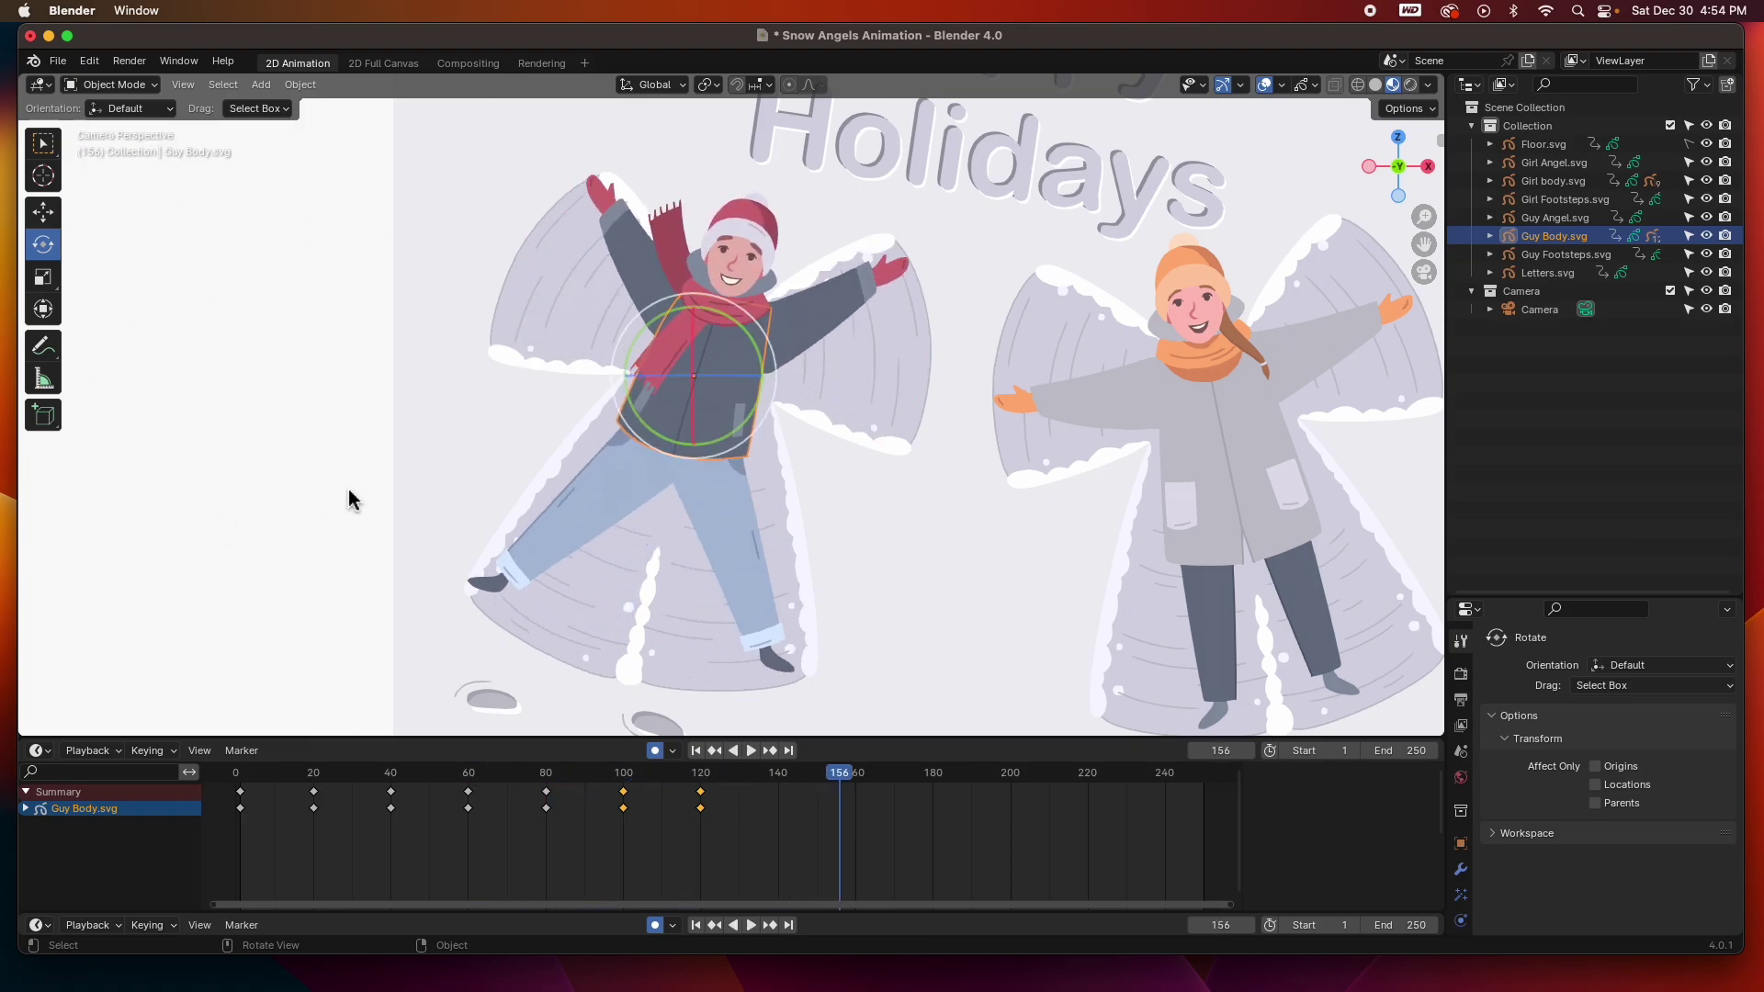
pyautogui.click(296, 464)
# Keyframe the girl's left arm, Girl Arm Lt, rotated down at frame 10 and raised at frame 20
pyautogui.moveTo(666, 786); pyautogui.dragTo(243, 785)
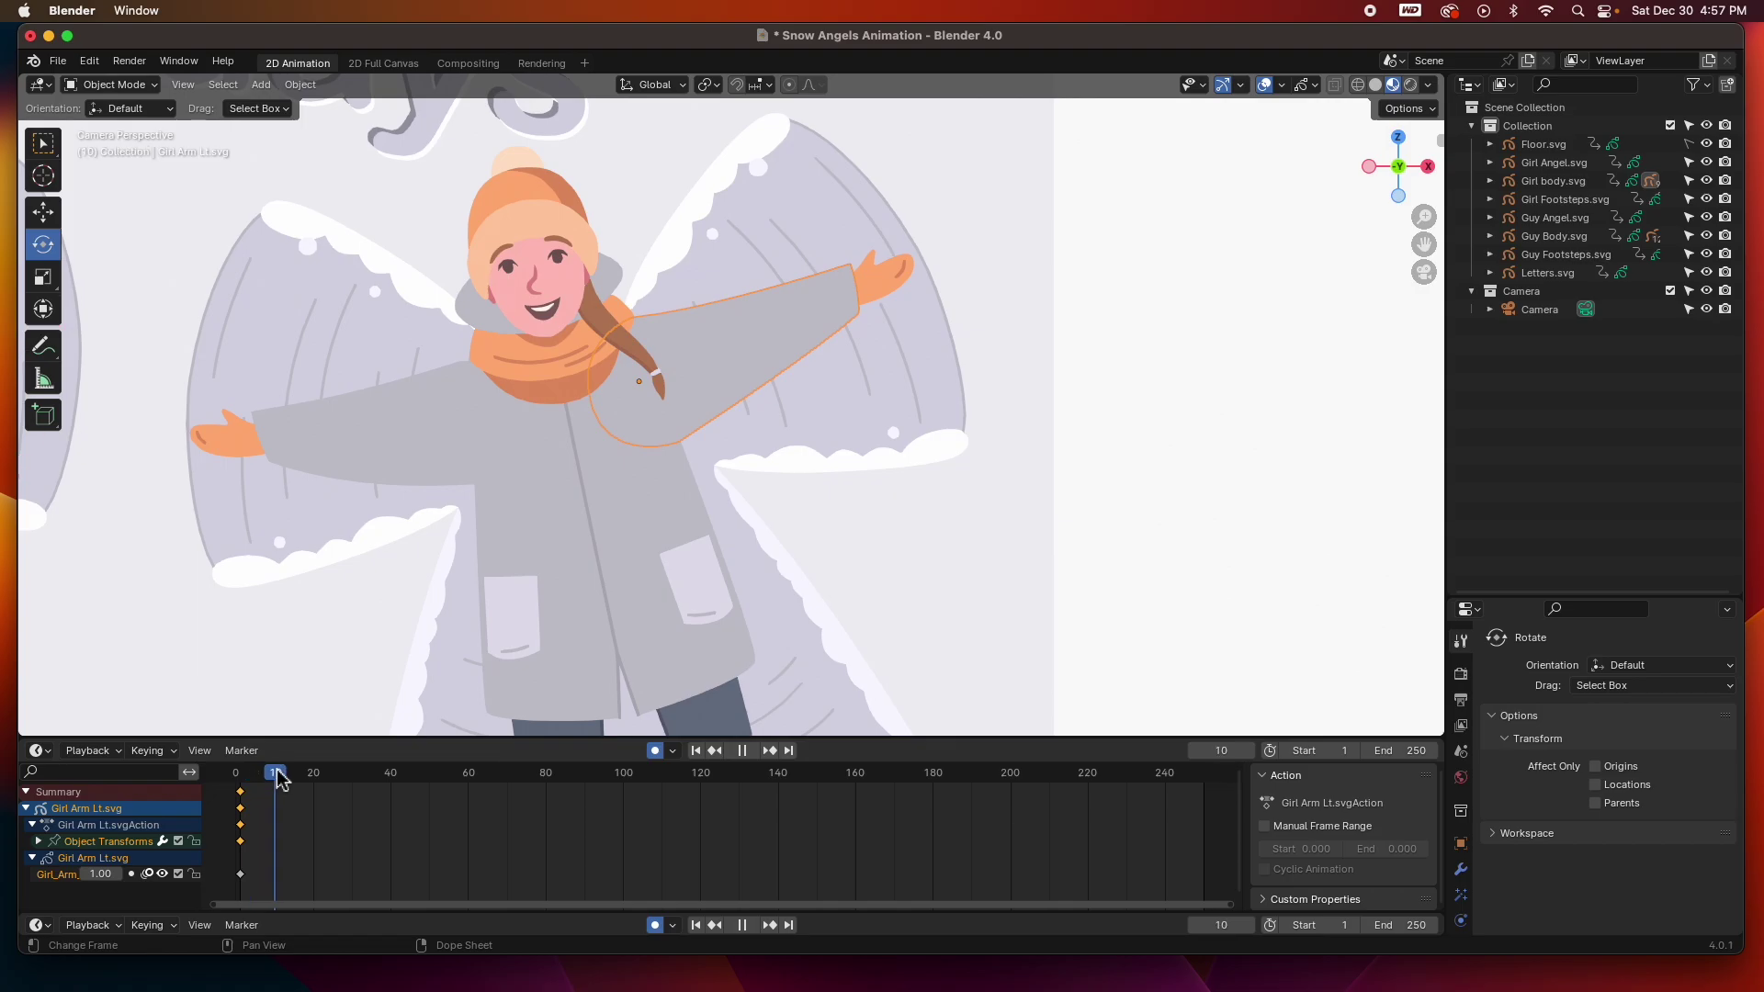
pyautogui.moveTo(706, 385); pyautogui.dragTo(606, 250)
pyautogui.click(313, 774)
# Copy the girl's left-arm keyframes at frames 10 and 20 and paste the pair at frames 30, 50, 70, 90 and 110
pyautogui.moveTo(366, 873); pyautogui.dragTo(270, 797)
pyautogui.press('super+c')
pyautogui.click(352, 774)
pyautogui.press('super+v')
pyautogui.click(429, 774)
pyautogui.press('super+v')
pyautogui.click(507, 777)
pyautogui.hotkey('ctrl', 'v')
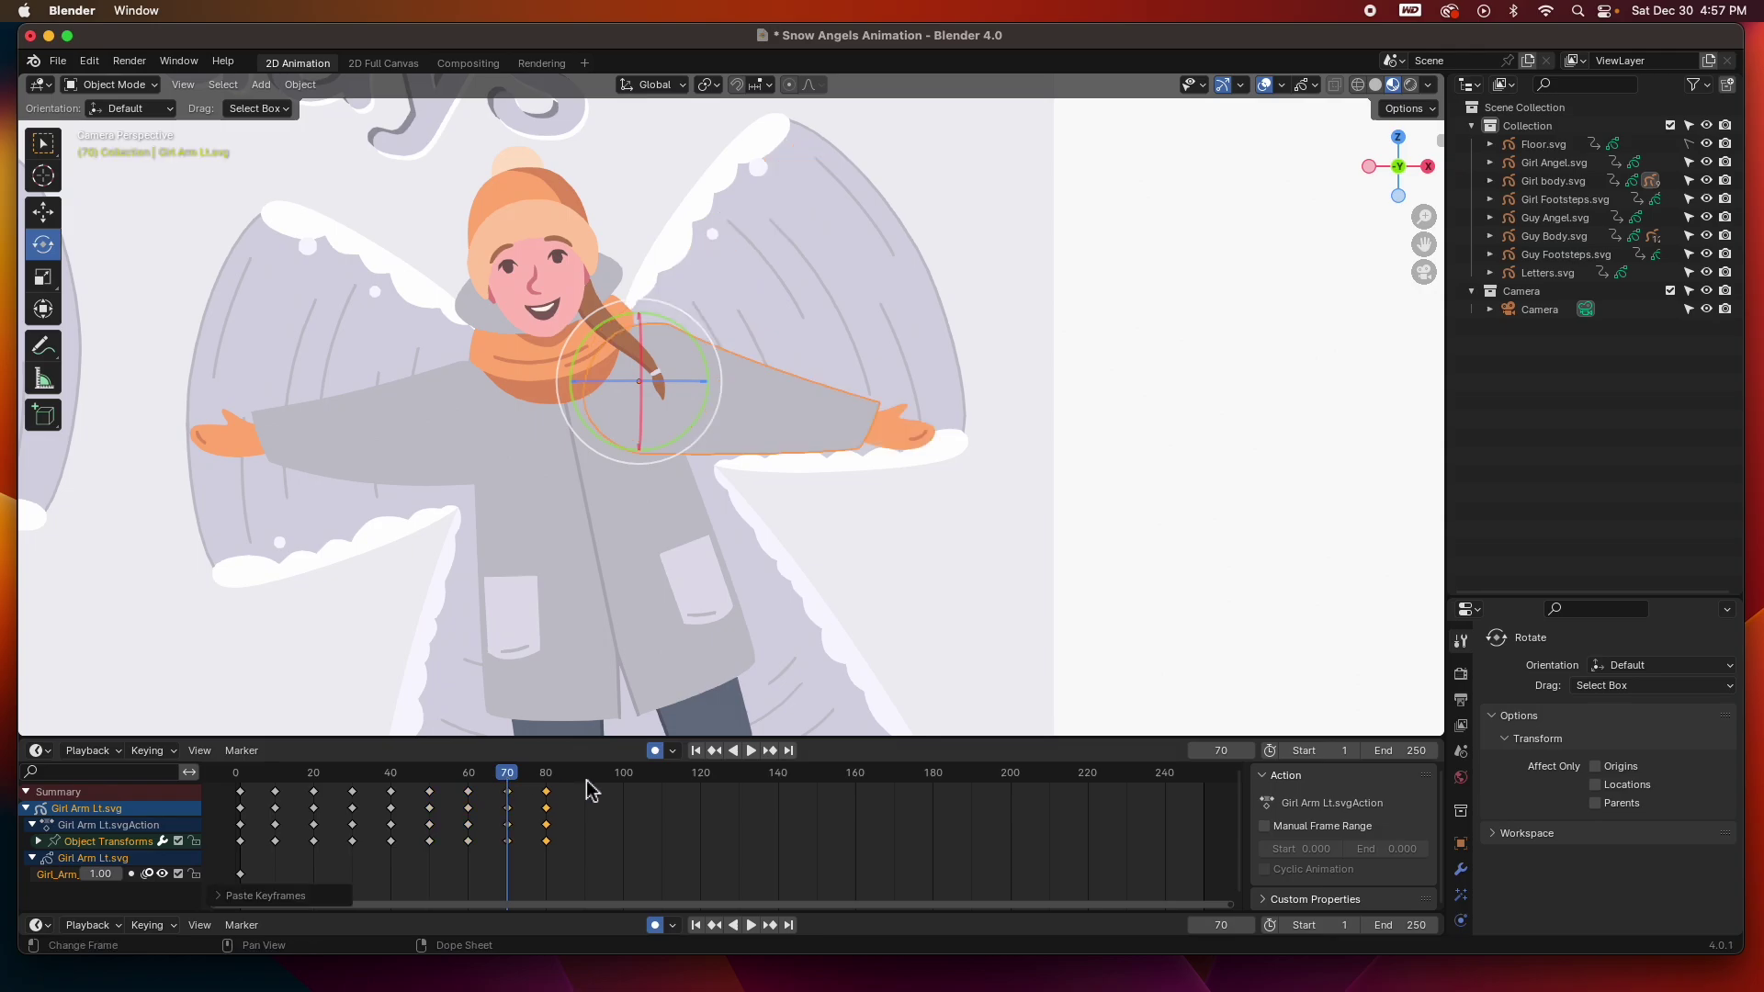
pyautogui.click(584, 777)
pyautogui.hotkey('ctrl', 'v')
pyautogui.click(661, 776)
pyautogui.hotkey('ctrl', 'v')
# Play the animation from frame 1 to check the girl's left arm, and clear the selection
pyautogui.click(697, 751)
pyautogui.click(749, 751)
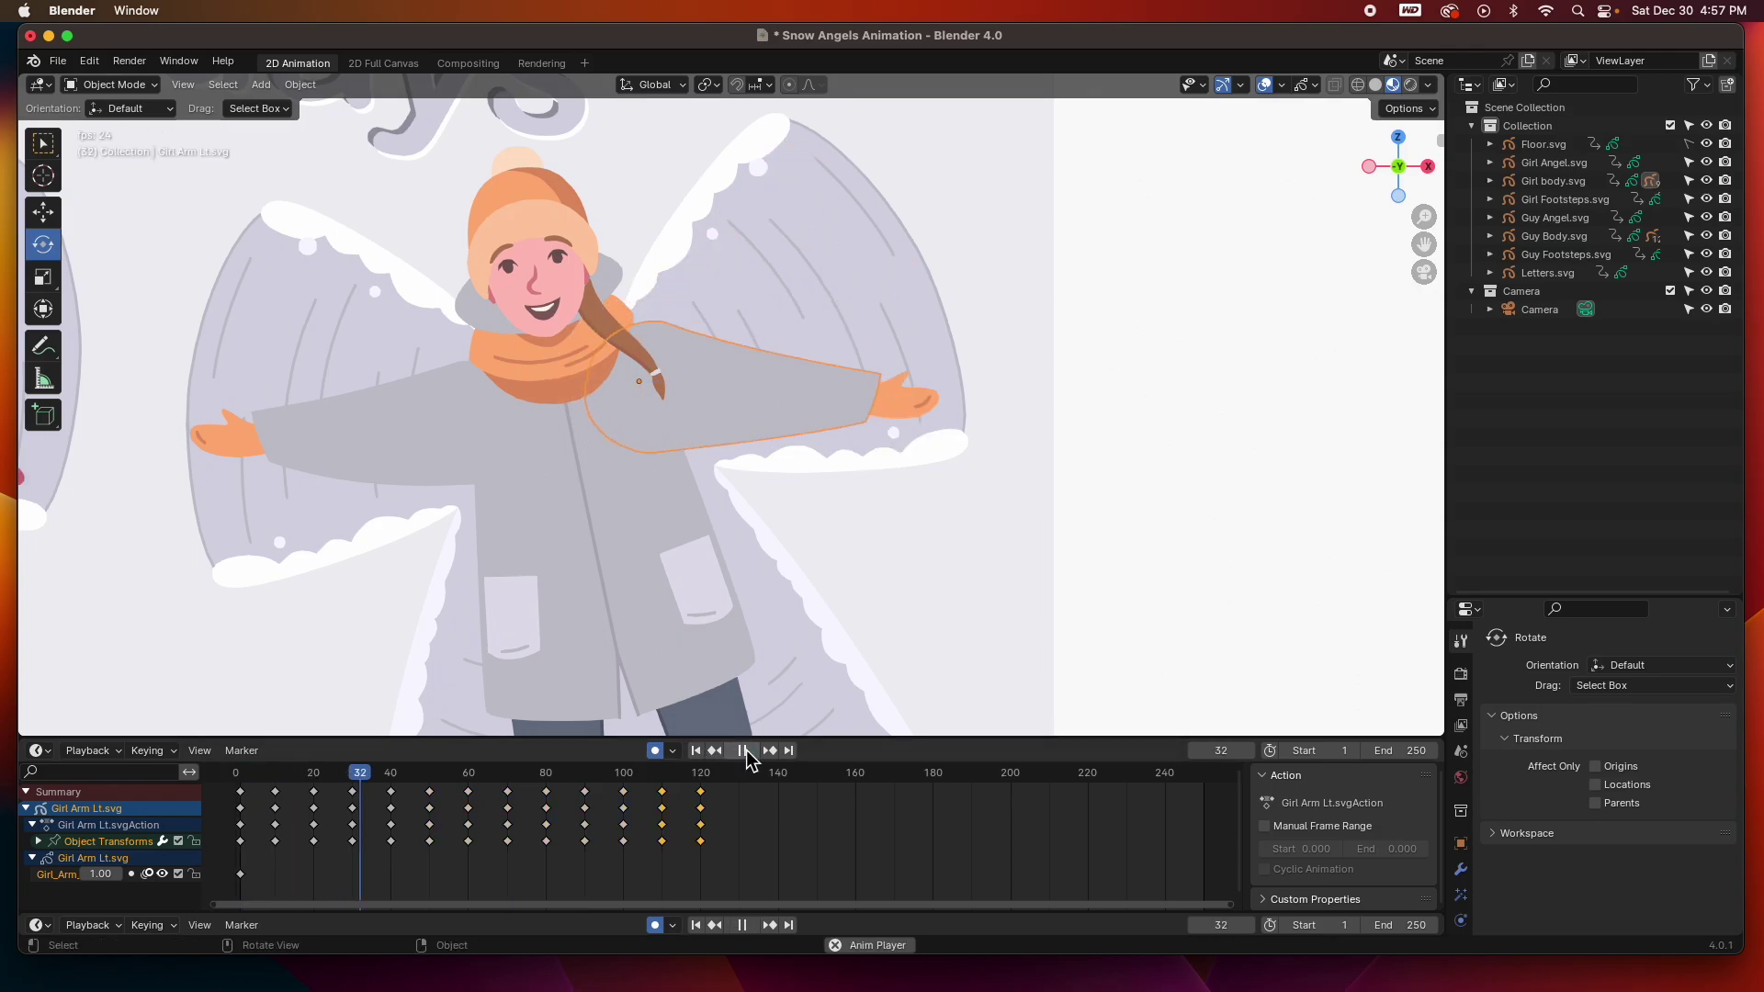
pyautogui.click(749, 752)
pyautogui.click(1074, 486)
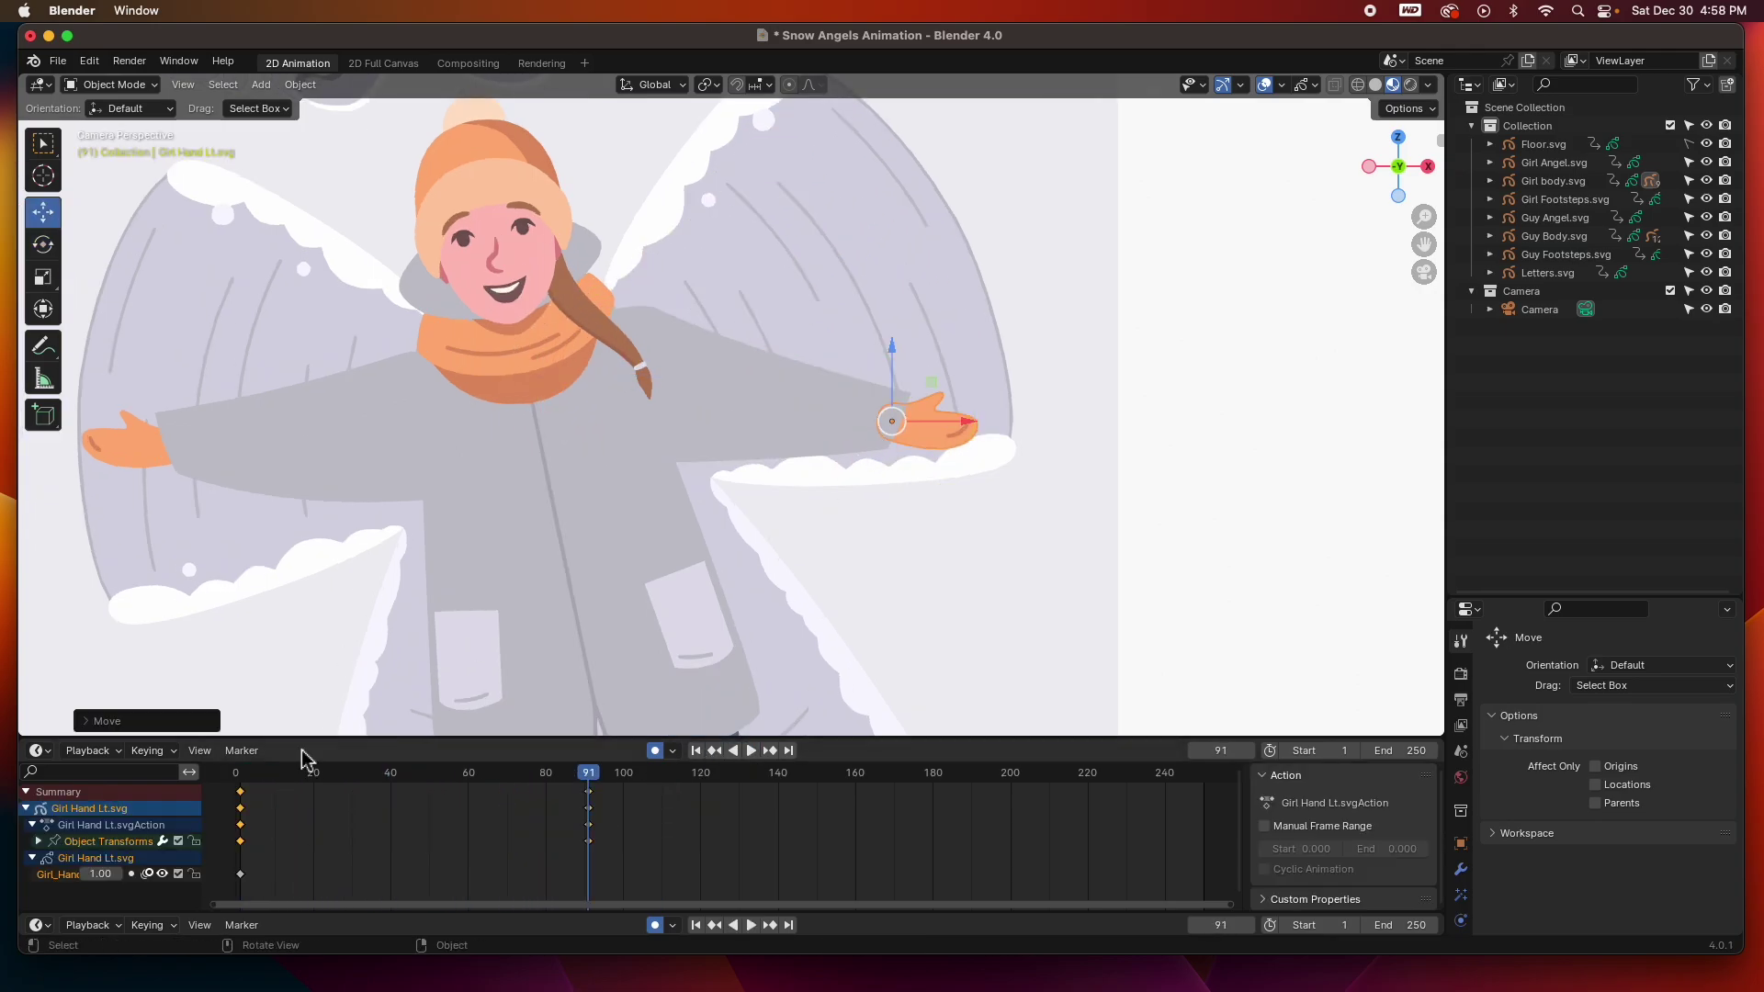
# Keyframe the girl's left hand, Girl Hand Lt, rotated upward at frame 5 and turned down at frame 10
pyautogui.moveTo(584, 774); pyautogui.dragTo(256, 781)
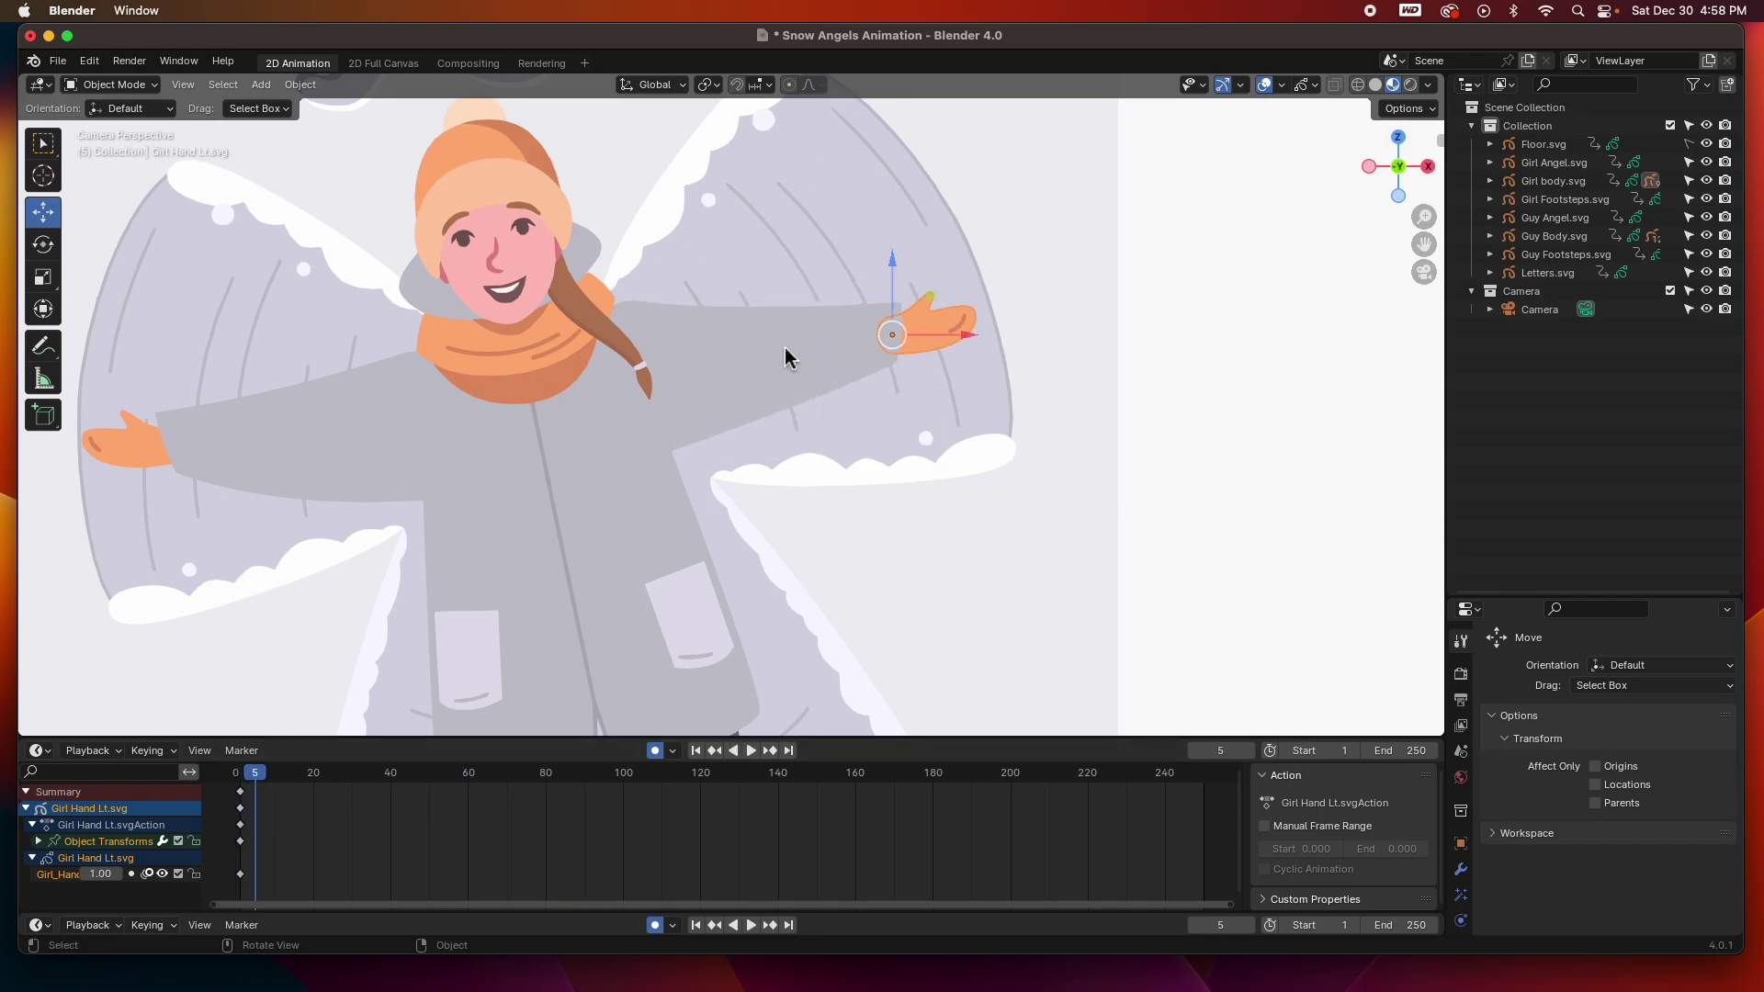
pyautogui.click(54, 246)
pyautogui.moveTo(958, 312); pyautogui.dragTo(947, 282)
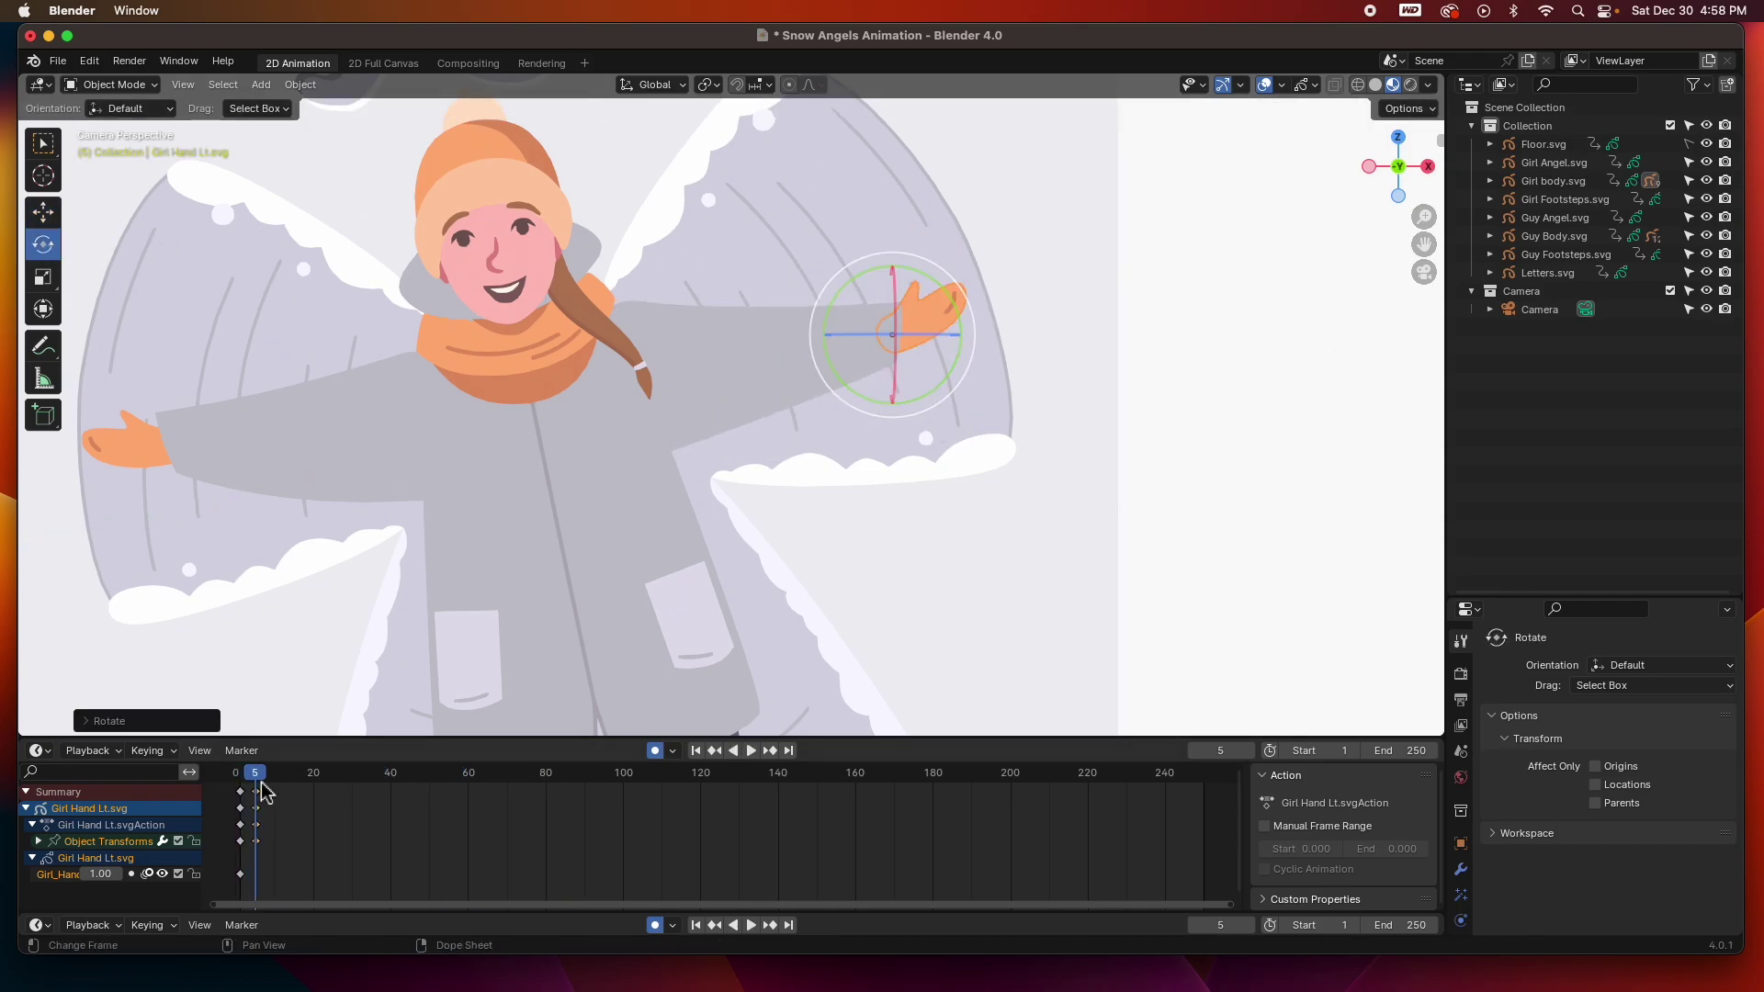
pyautogui.moveTo(262, 781); pyautogui.dragTo(275, 779)
pyautogui.moveTo(946, 436); pyautogui.dragTo(964, 464)
# Keyframe the girl's left hand turned down at frame 15 and rotated clockwise at frame 19
pyautogui.moveTo(275, 776); pyautogui.dragTo(295, 776)
pyautogui.moveTo(933, 241); pyautogui.dragTo(943, 287)
pyautogui.moveTo(296, 773); pyautogui.dragTo(313, 773)
pyautogui.moveTo(847, 193); pyautogui.dragTo(858, 259)
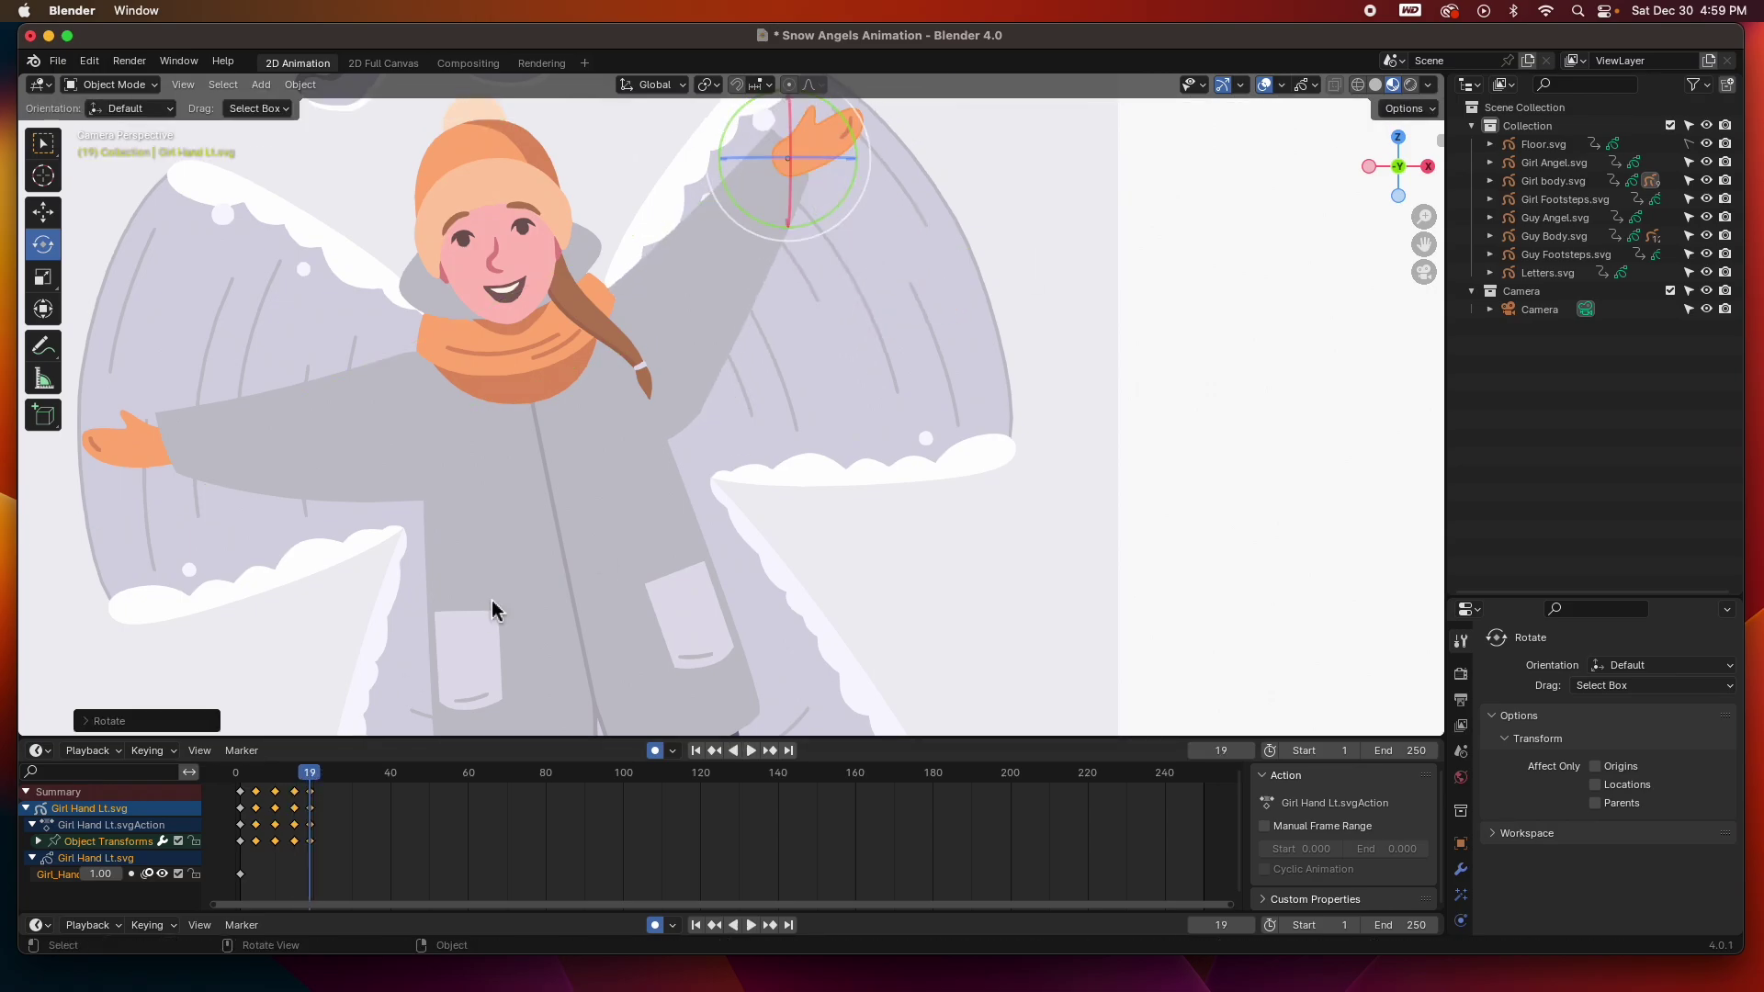
# Remove the left hand's keyframe at frame 19 and return to frame 15
pyautogui.moveTo(372, 871); pyautogui.dragTo(405, 815)
pyautogui.moveTo(254, 774); pyautogui.dragTo(294, 774)
pyautogui.moveTo(344, 864); pyautogui.dragTo(303, 788)
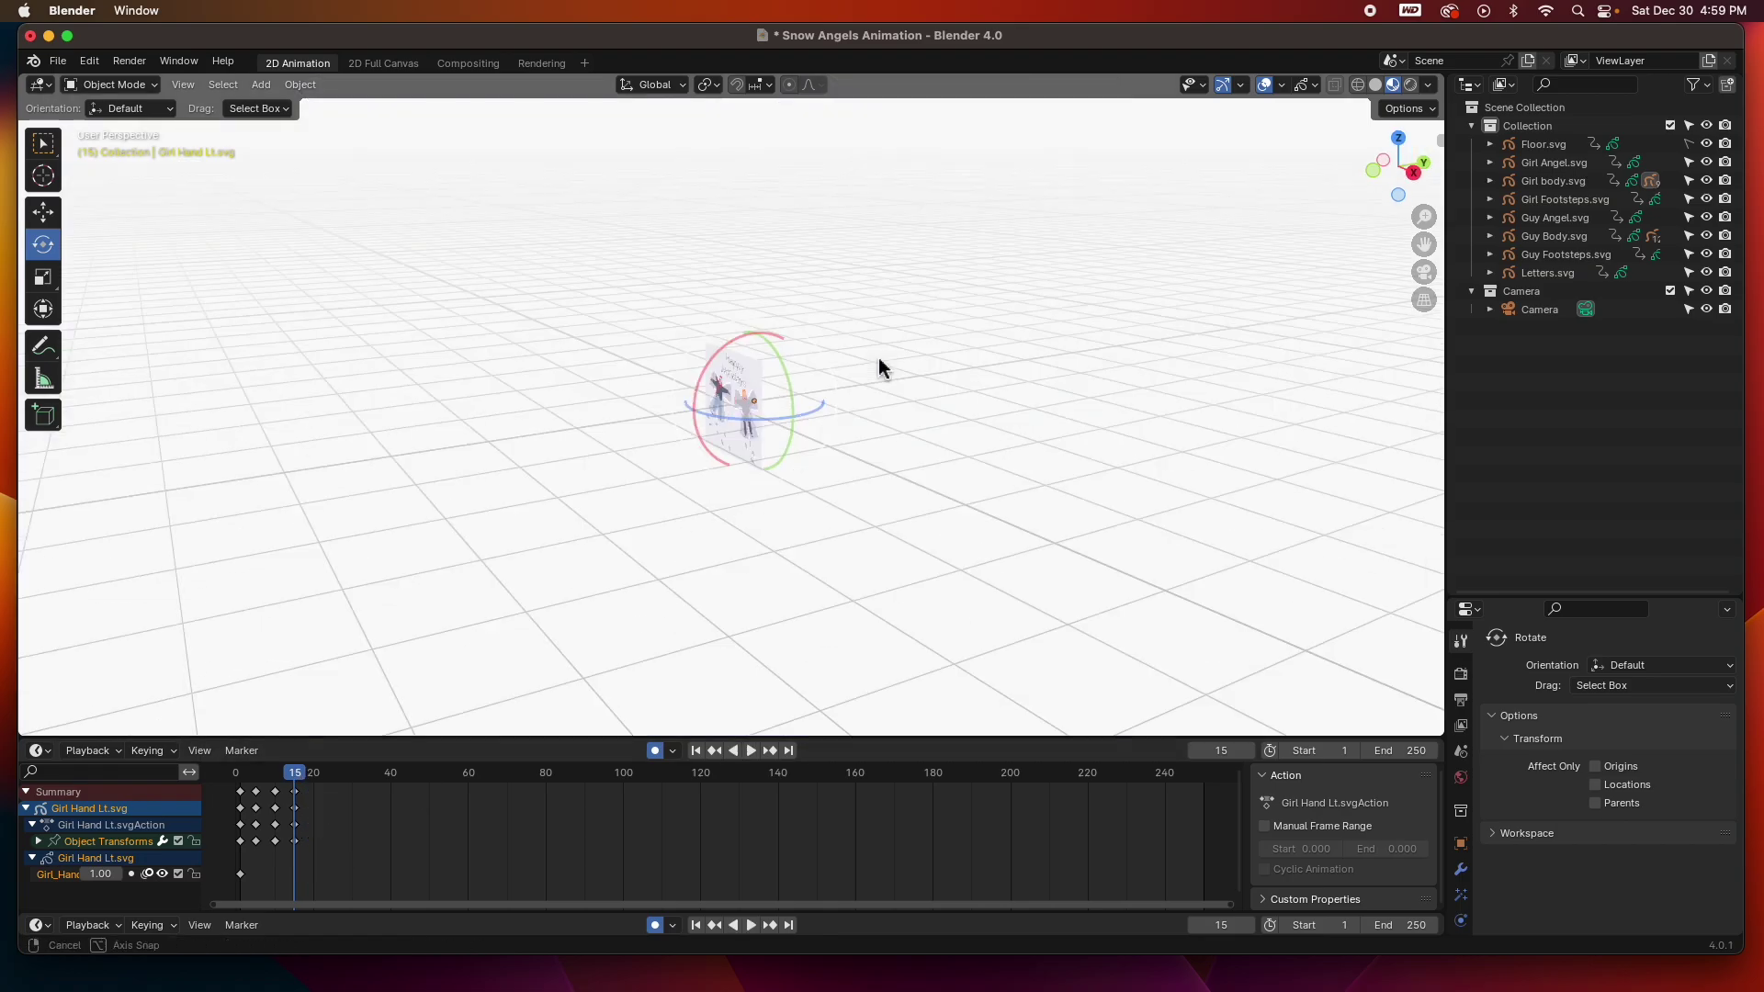
# Move the girl's left hand in depth relative to the arm at frame 15, and keyframe its rotation at frame 20
pyautogui.moveTo(879, 368); pyautogui.dragTo(796, 385, button='middle')
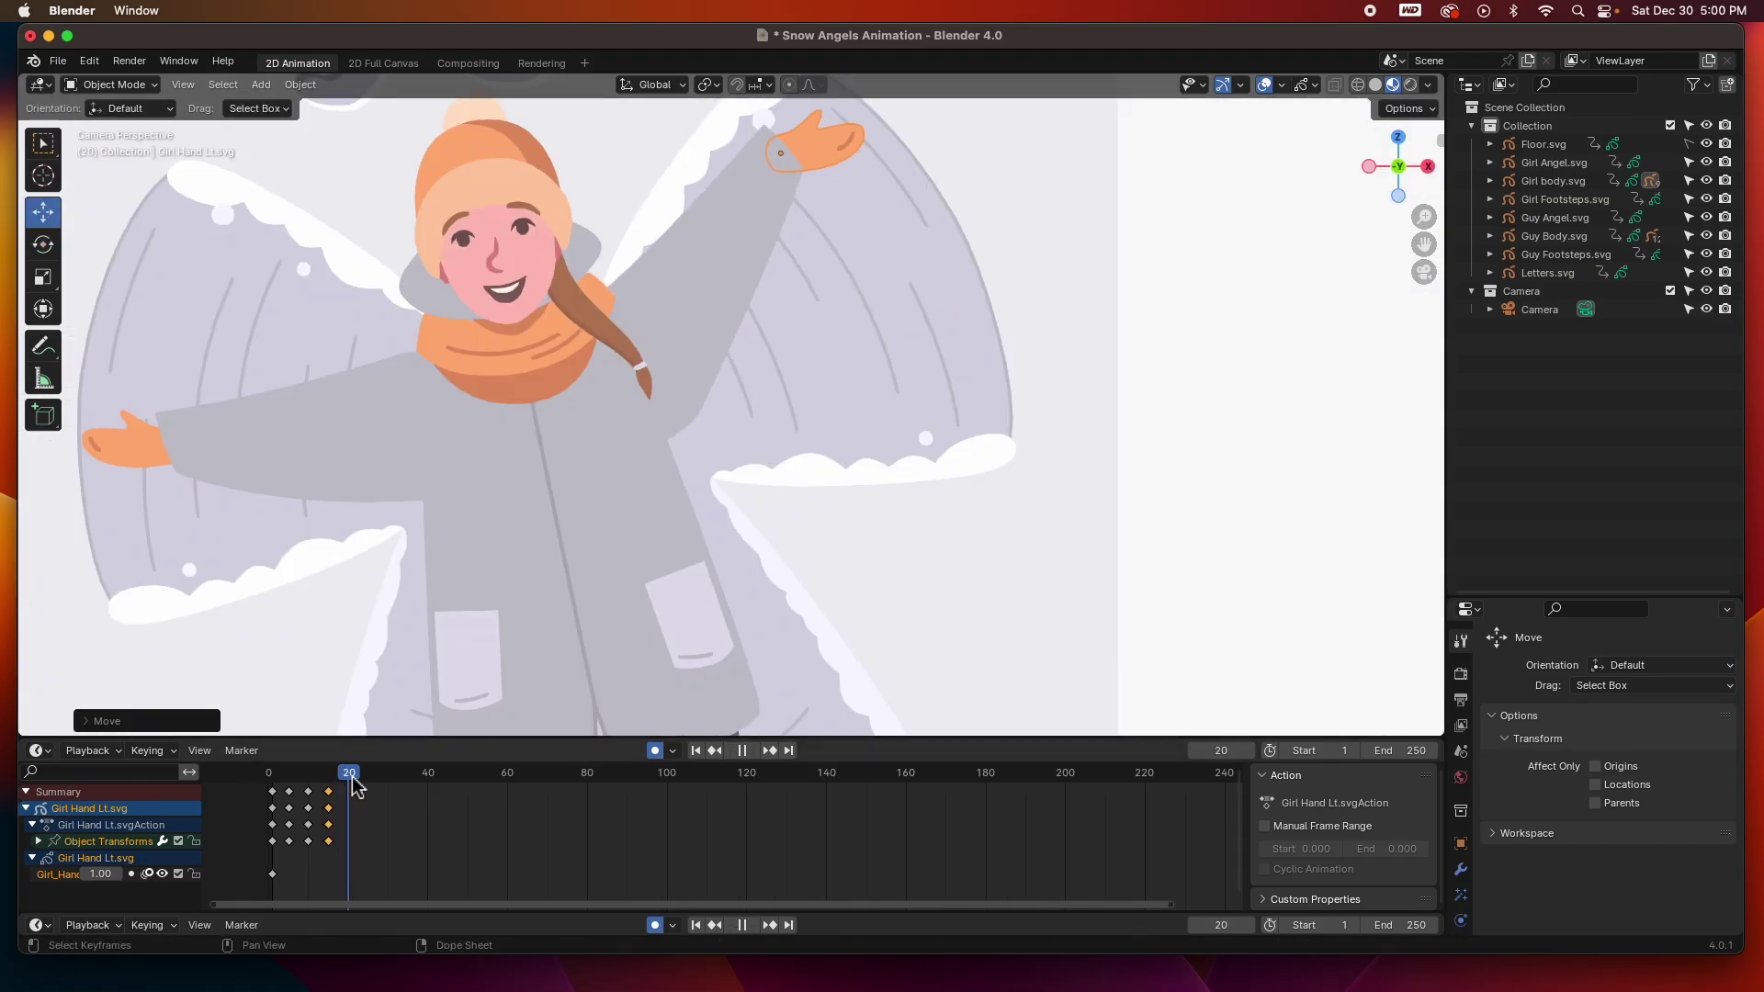
pyautogui.keyDown('shift'); pyautogui.moveTo(755, 258); pyautogui.dragTo(704, 441, button='middle'); pyautogui.keyUp('shift')
pyautogui.click(38, 245)
pyautogui.moveTo(790, 364); pyautogui.dragTo(795, 311)
# Copy the left hand's keyframes at frames 5 through 20 and paste the set at frames 25, 45, 65, 85 and 105
pyautogui.moveTo(375, 868); pyautogui.dragTo(286, 784)
pyautogui.press('super+c')
pyautogui.click(368, 777)
pyautogui.press('super+v')
pyautogui.click(449, 778)
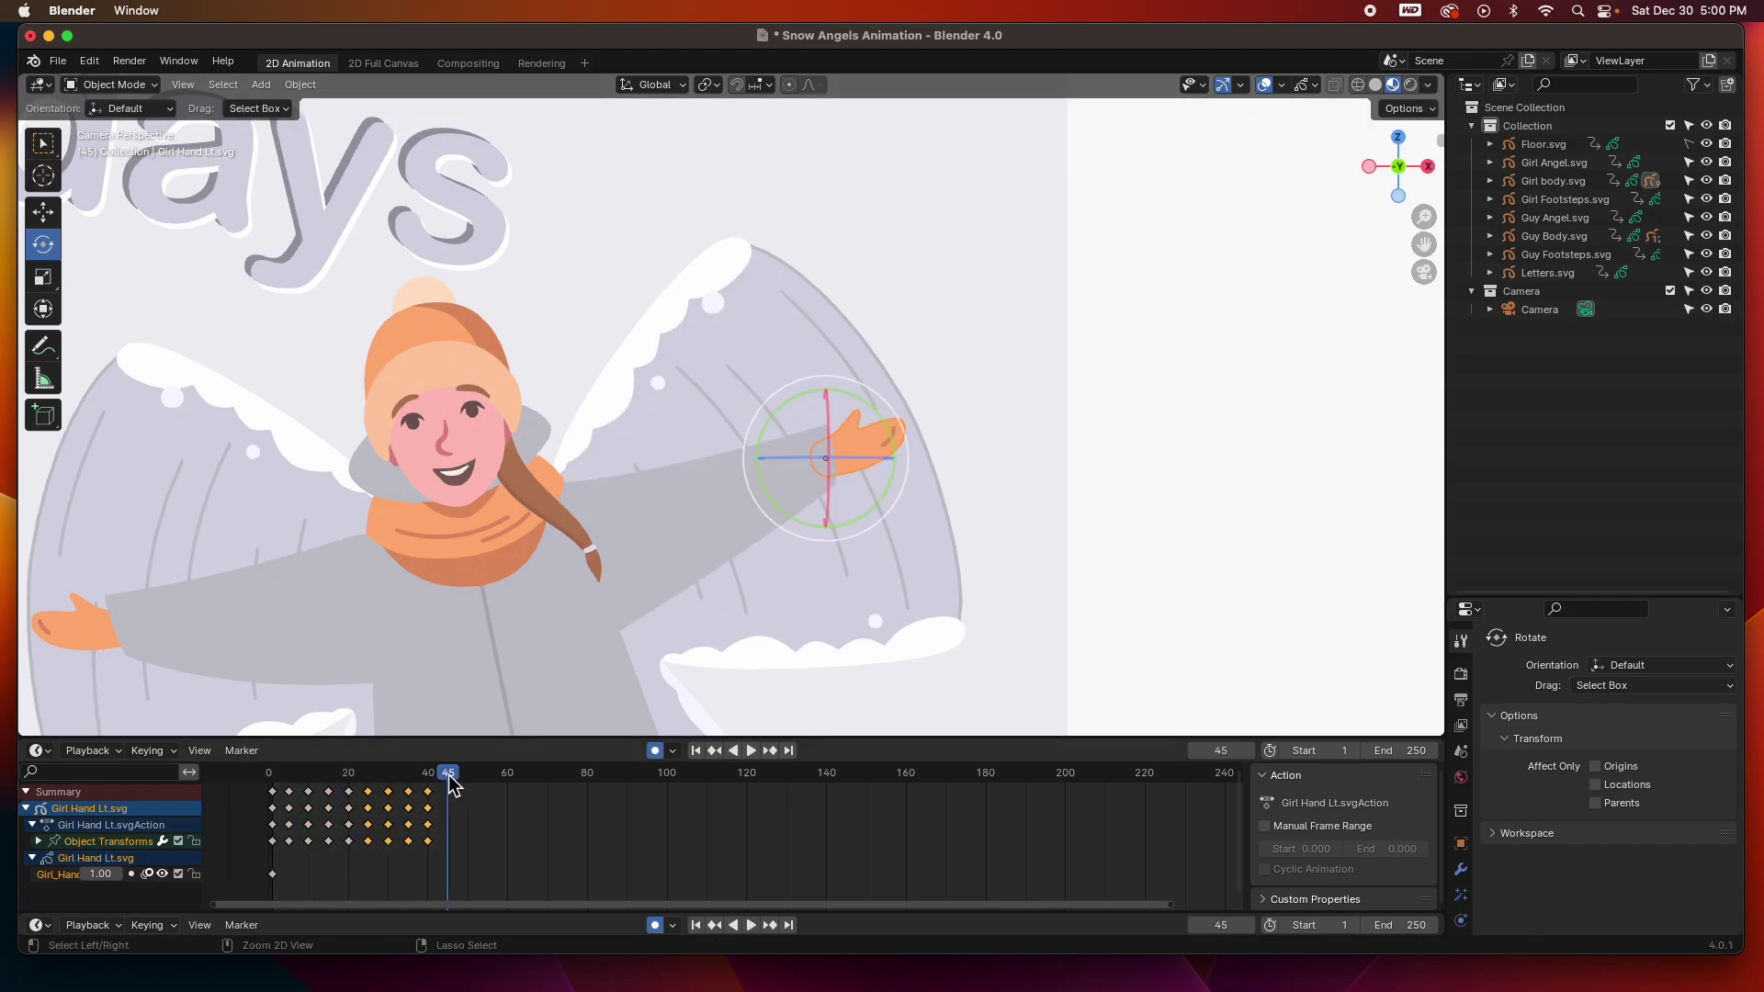
pyautogui.press('super+v')
pyautogui.click(532, 778)
pyautogui.moveTo(532, 778); pyautogui.dragTo(527, 778)
pyautogui.press('super+v')
pyautogui.click(607, 778)
pyautogui.press('super+v')
pyautogui.click(687, 775)
pyautogui.press('super+v')
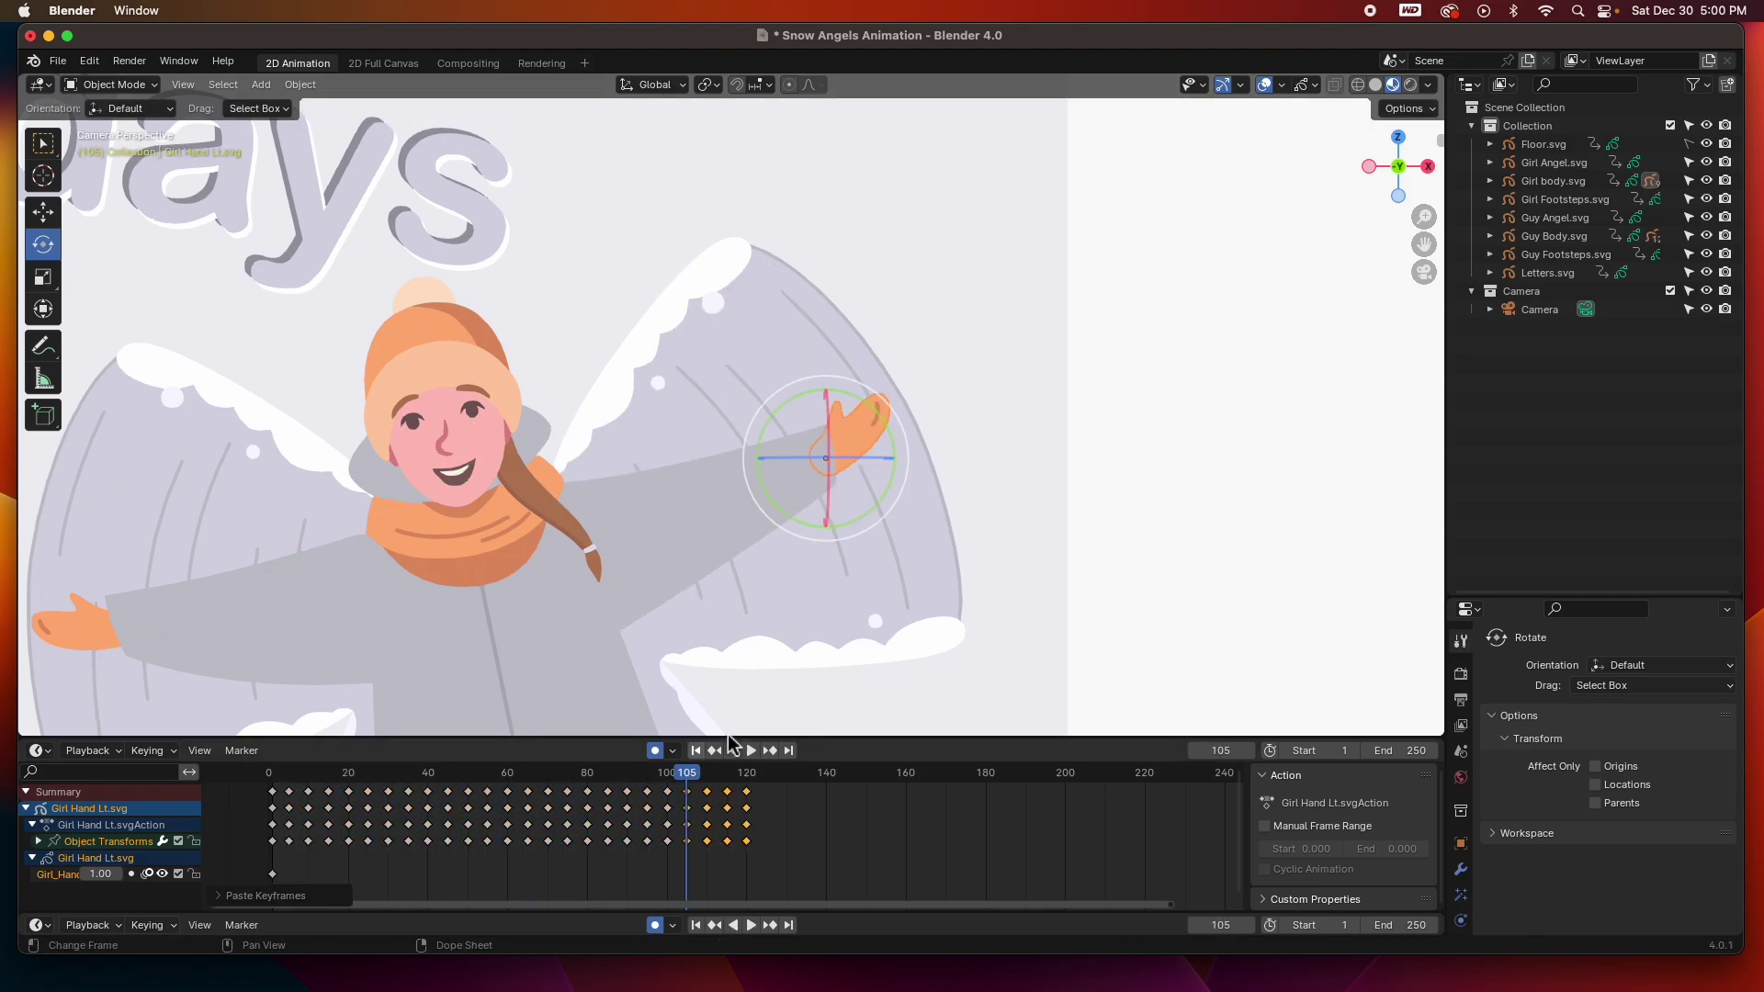
# Play the animation from frame 1 to check the girl's left hand
pyautogui.click(696, 751)
pyautogui.click(750, 750)
pyautogui.click(750, 751)
# Keyframe the girl's right arm, Girl Arm Rt, rotated down at frame 10 and raised at frame 20
pyautogui.click(237, 632)
pyautogui.keyDown('shift'); pyautogui.moveTo(479, 626); pyautogui.dragTo(852, 448, button='middle'); pyautogui.keyUp('shift')
pyautogui.moveTo(275, 777); pyautogui.dragTo(309, 780)
pyautogui.moveTo(709, 378)
pyautogui.mouseDown()
pyautogui.moveTo(677, 409)
pyautogui.moveTo(690, 398)
pyautogui.mouseUp()
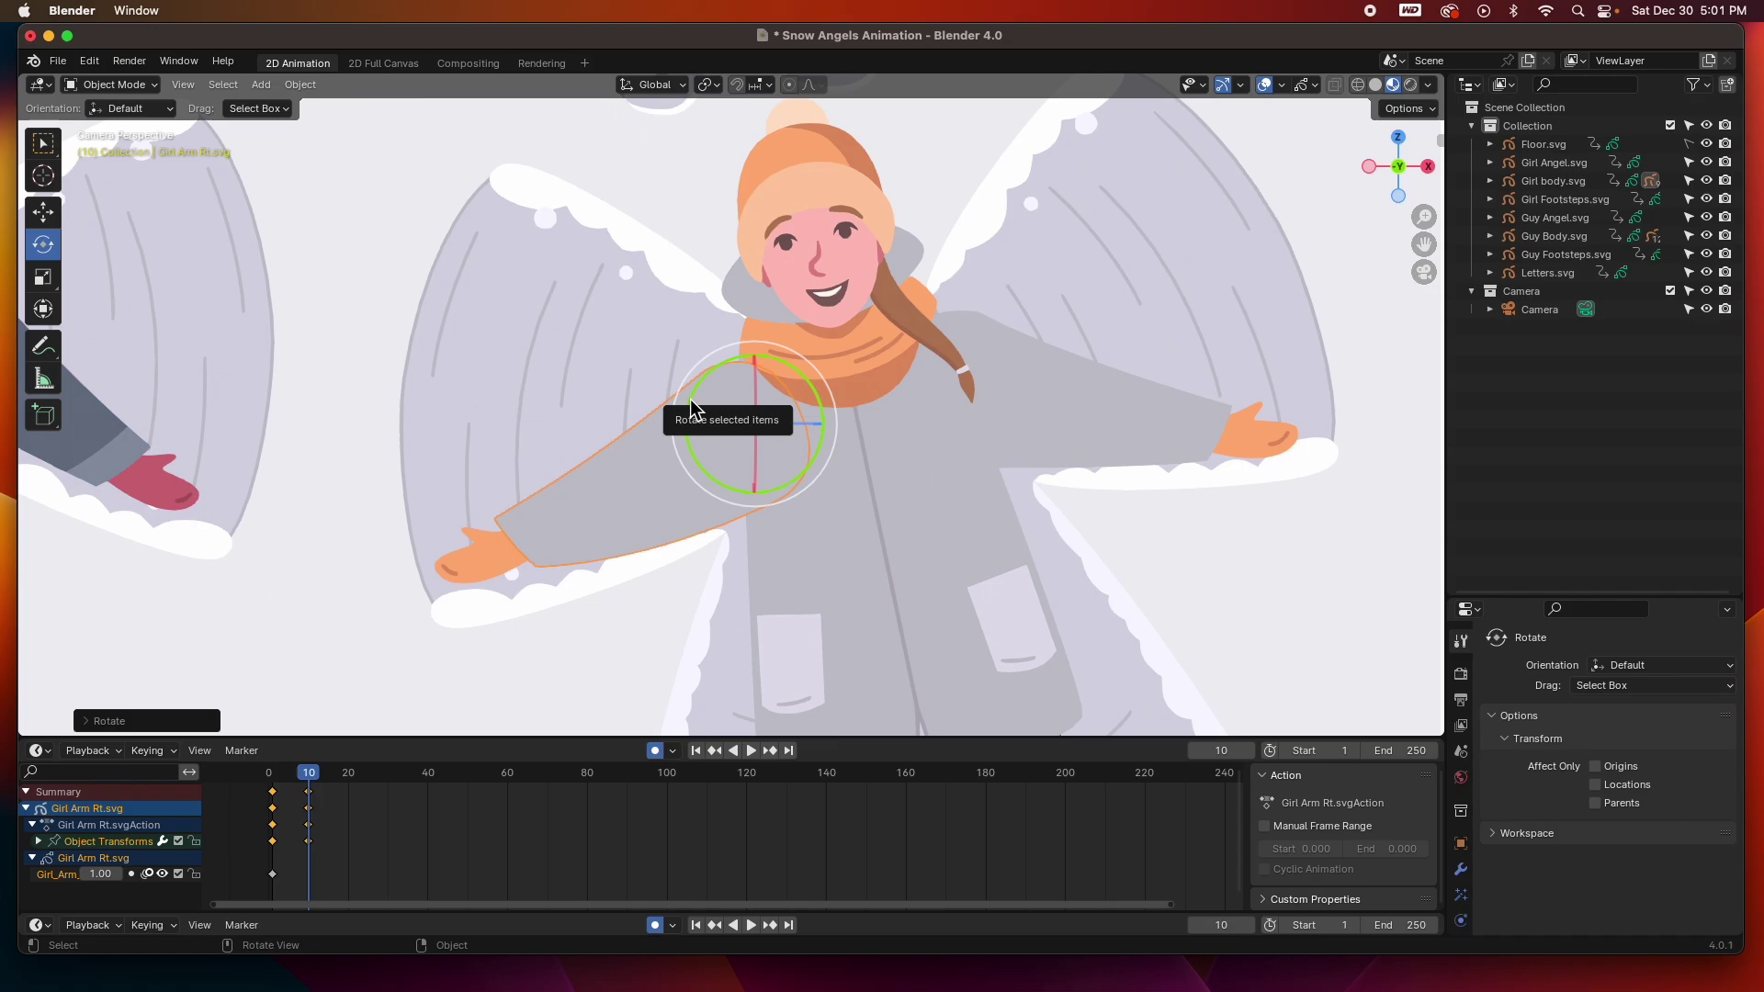
pyautogui.click(349, 773)
pyautogui.moveTo(817, 404); pyautogui.dragTo(781, 482)
# Copy the right arm's keyframes at frames 10 and 20 and paste the pair at frames 30, 50, 70, 90 and 110
pyautogui.moveTo(348, 774); pyautogui.dragTo(388, 779)
pyautogui.moveTo(361, 865); pyautogui.dragTo(301, 793)
pyautogui.press('super+c')
pyautogui.press('super+v')
pyautogui.moveTo(404, 774); pyautogui.dragTo(468, 774)
pyautogui.press('super+v')
pyautogui.moveTo(468, 774); pyautogui.dragTo(547, 777)
pyautogui.press('super+v')
pyautogui.moveTo(548, 778); pyautogui.dragTo(627, 777)
pyautogui.press('super+v')
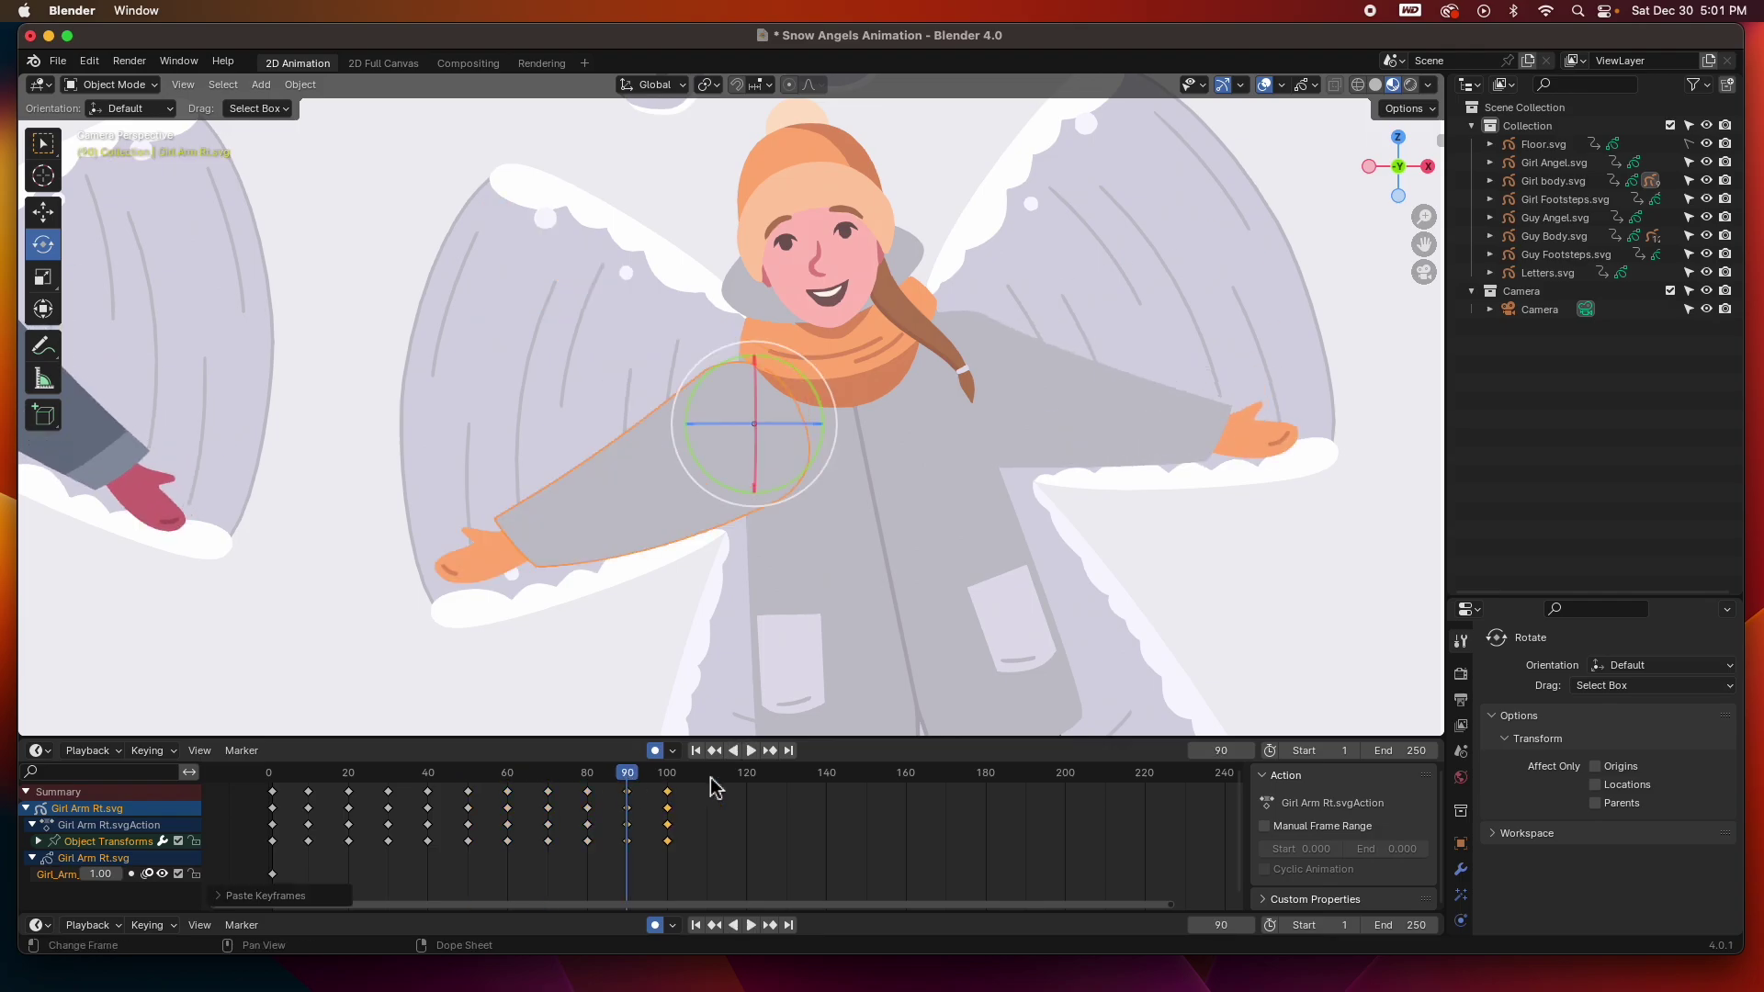
pyautogui.click(707, 776)
pyautogui.press('super+v')
# Adjust the girl's right-arm rotation slightly at frame 1 and play back its motion before and after the change
pyautogui.click(695, 750)
pyautogui.click(751, 751)
pyautogui.click(738, 755)
pyautogui.click(695, 751)
pyautogui.moveTo(818, 446); pyautogui.dragTo(812, 465)
pyautogui.click(750, 751)
pyautogui.click(750, 753)
# Keyframe the girl's right hand, Girl Hand Rt, rotated upward at frame 5 and rotated again at frame 10
pyautogui.moveTo(520, 772); pyautogui.dragTo(290, 779)
pyautogui.click(465, 391)
pyautogui.moveTo(554, 421); pyautogui.dragTo(556, 446)
pyautogui.moveTo(291, 773); pyautogui.dragTo(308, 774)
pyautogui.moveTo(537, 482); pyautogui.dragTo(551, 489)
# Keyframe the girl's right hand turned down at frame 15 and rotated back upward at frame 20
pyautogui.moveTo(308, 775); pyautogui.dragTo(327, 776)
pyautogui.moveTo(477, 332); pyautogui.dragTo(442, 354)
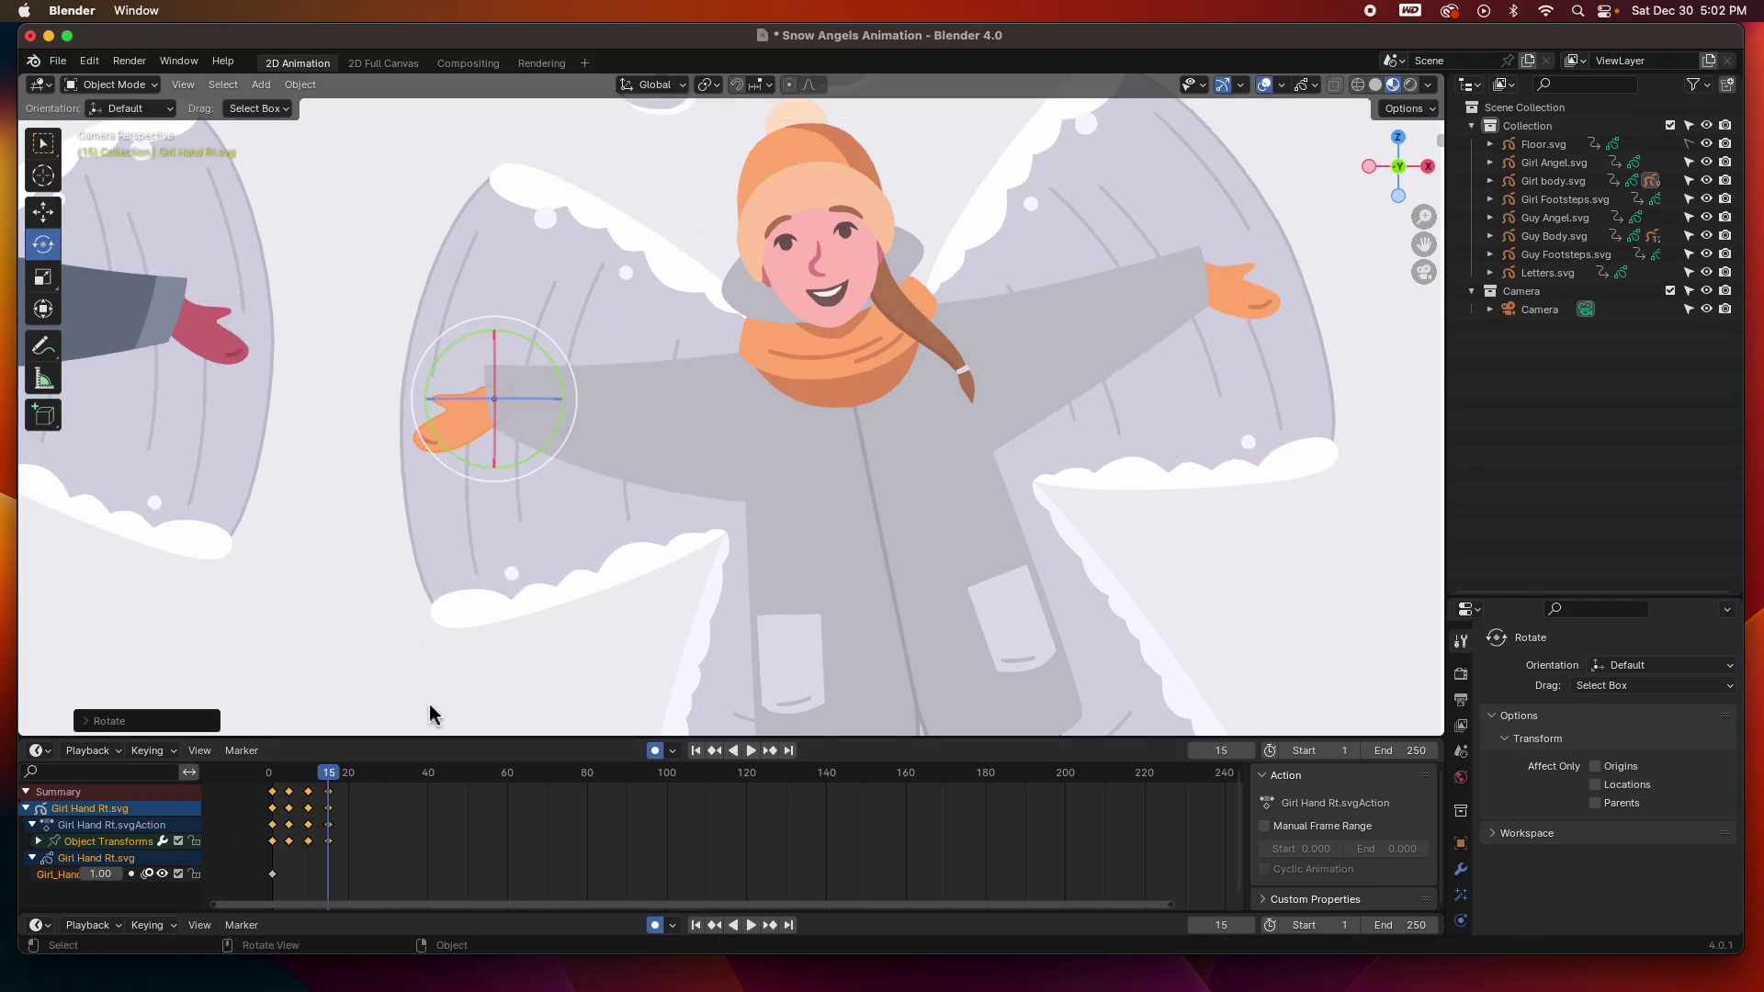
pyautogui.moveTo(328, 773); pyautogui.dragTo(349, 773)
pyautogui.moveTo(581, 204); pyautogui.dragTo(591, 231)
# Copy the right hand's keyframes at frames 5 through 20 and paste the set repeatedly along the timeline, ending at frame 105
pyautogui.moveTo(373, 865); pyautogui.dragTo(687, 776)
pyautogui.press('super+c')
pyautogui.press('super+v')
# Copy the head's keyframes at frames 10 and 20 and paste the pair at frames 30, 50, 70, 90 and 110
pyautogui.press('super+v')
pyautogui.press('super+v')
pyautogui.press('super+v')
pyautogui.press('super+v')
# Play the animation from frame 1 to check the girl's right hand
pyautogui.hotkey('shift', 'Left')
pyautogui.click(749, 750)
pyautogui.click(749, 750)
# Keyframe the girl's head, Girl Head, rotated clockwise to upright at frame 10 and tilted back counterclockwise at frame 20
pyautogui.click(828, 215)
pyautogui.click(314, 776)
pyautogui.moveTo(314, 776); pyautogui.dragTo(310, 776)
pyautogui.moveTo(890, 289); pyautogui.dragTo(896, 313)
pyautogui.click(354, 776)
pyautogui.moveTo(793, 279); pyautogui.dragTo(782, 291)
pyautogui.moveTo(395, 855); pyautogui.dragTo(306, 791)
pyautogui.click(389, 776)
pyautogui.moveTo(369, 851); pyautogui.dragTo(344, 792)
pyautogui.moveTo(352, 841); pyautogui.dragTo(350, 845)
pyautogui.moveTo(366, 856); pyautogui.dragTo(309, 805)
pyautogui.press('super+c')
pyautogui.press('super+v')
pyautogui.click(468, 774)
pyautogui.press('super+v')
pyautogui.click(548, 774)
pyautogui.hotkey('ctrl', 'v')
pyautogui.click(627, 774)
pyautogui.hotkey('ctrl', 'v')
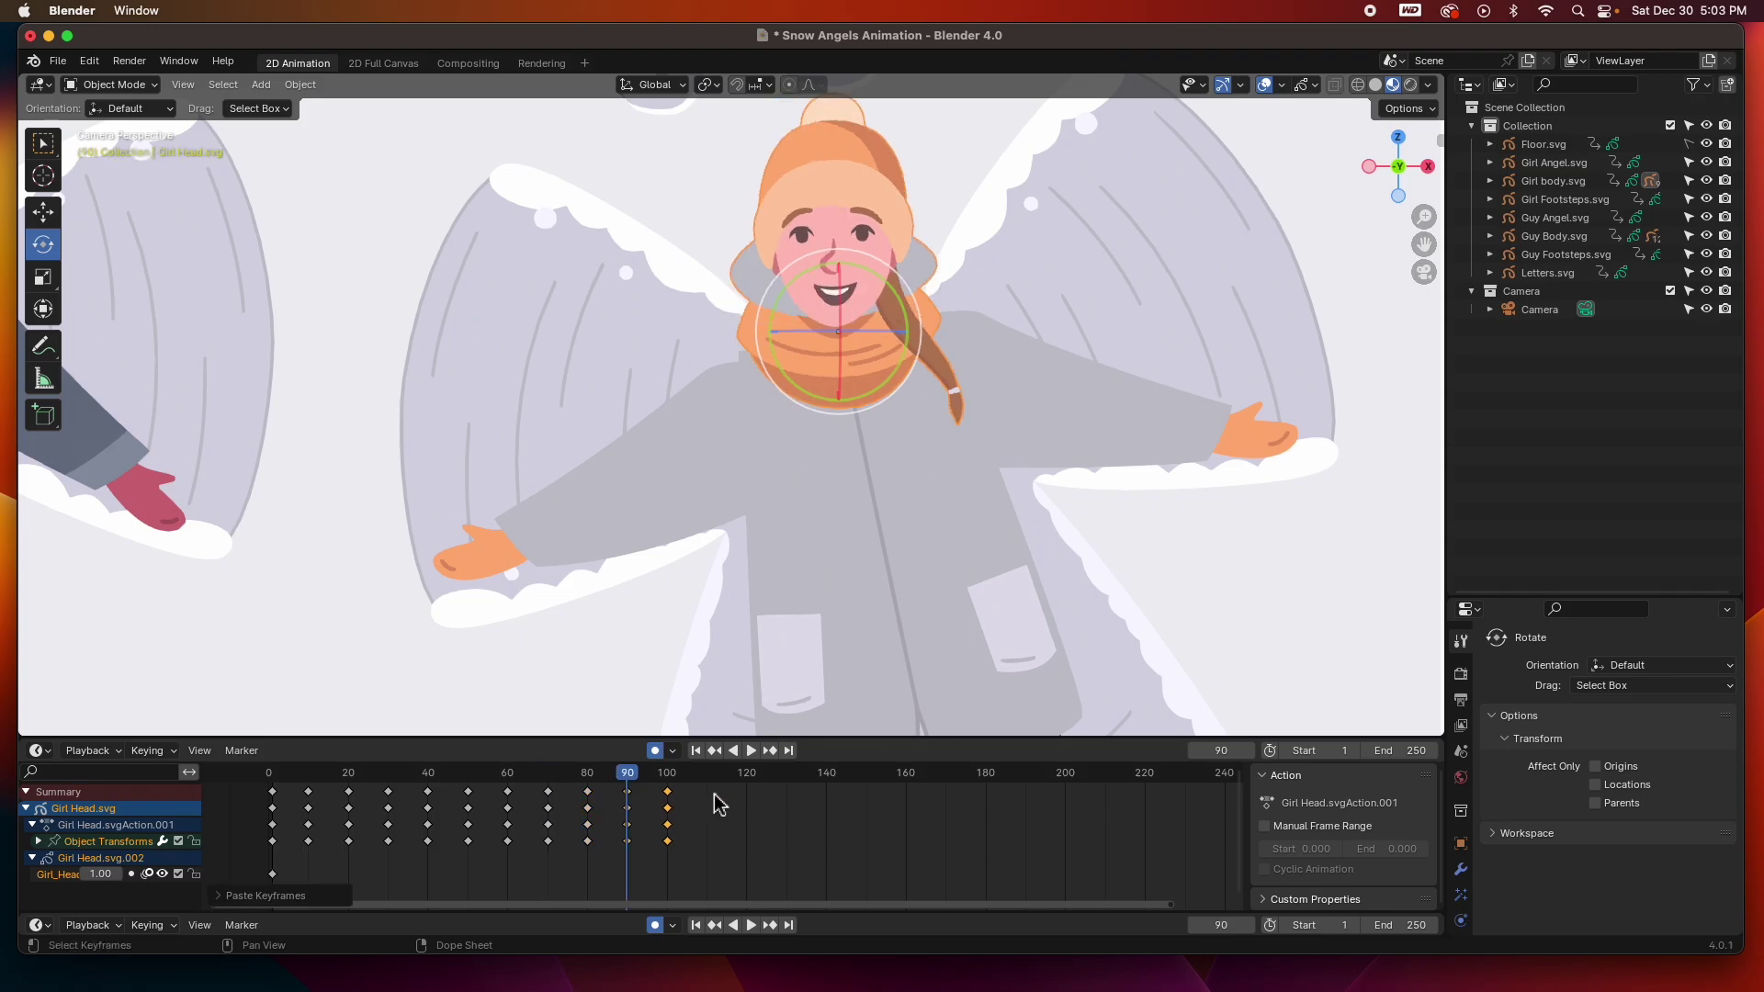
pyautogui.click(707, 775)
pyautogui.hotkey('ctrl', 'v')
# Play the animation from frame 1 to check the girl's head movement
pyautogui.click(695, 751)
pyautogui.click(750, 750)
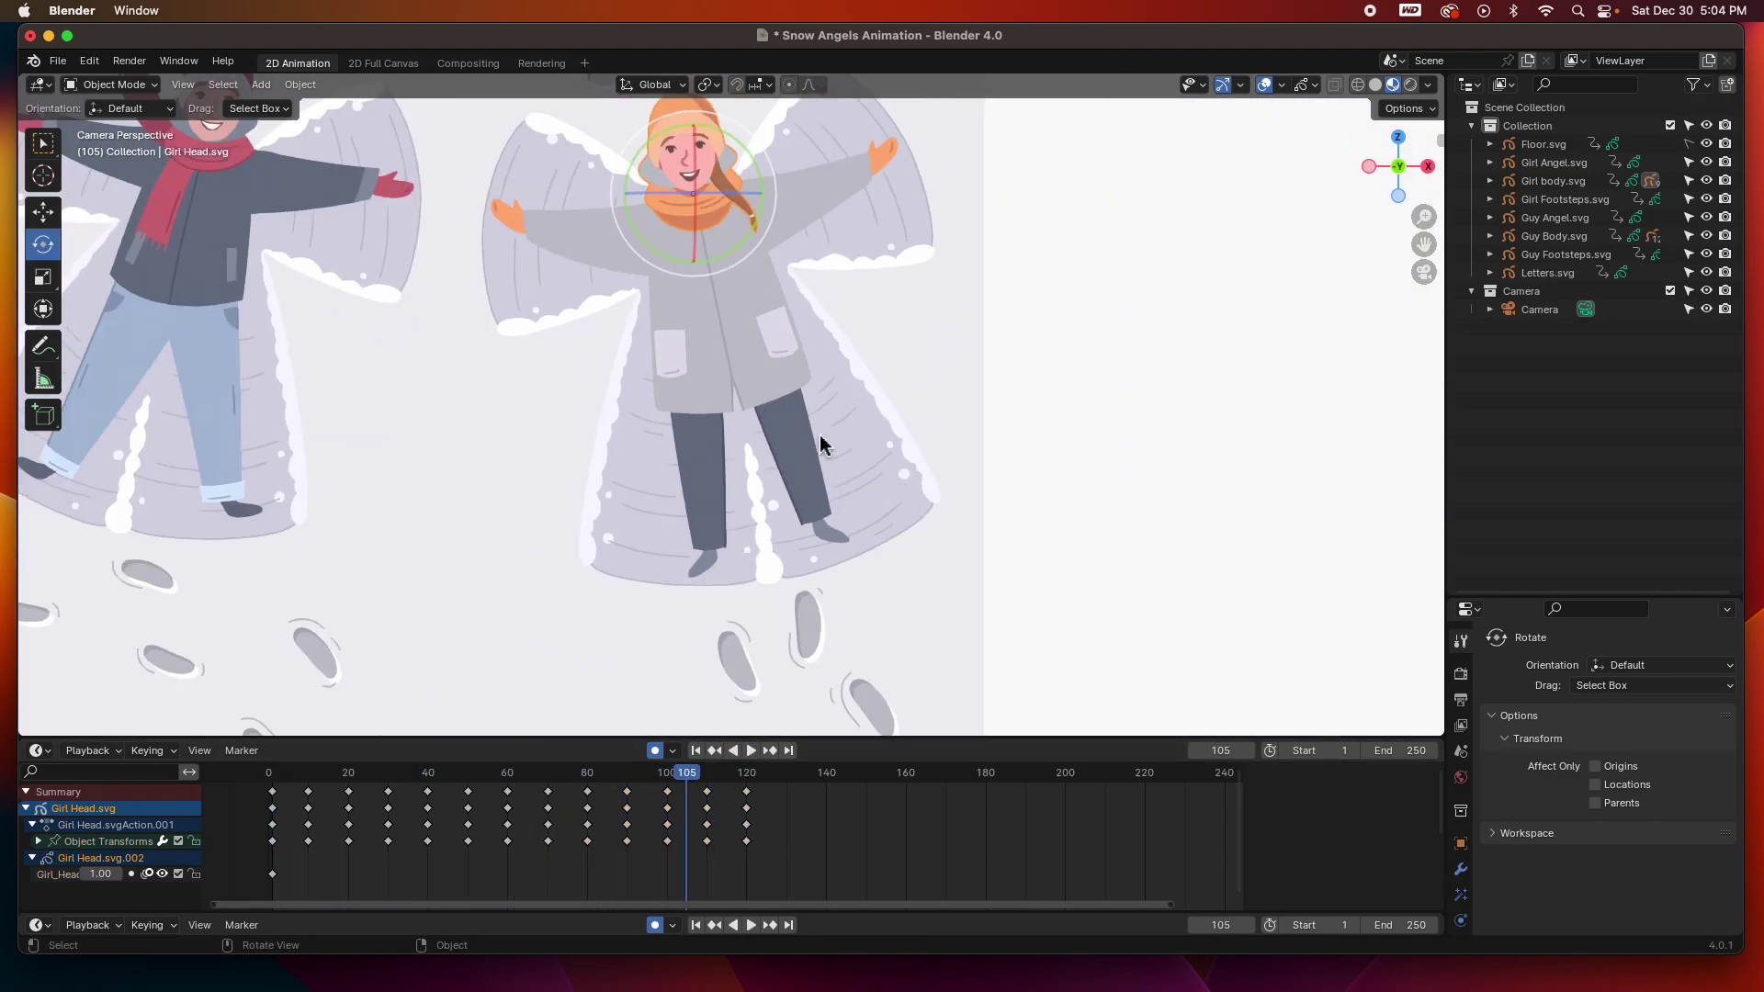
pyautogui.press('space')
# Keyframe the girl's left leg, Girl Leg Lt, swung outward at frame 10 and inward at frame 20, and paste copies along the timeline through frame 110
pyautogui.moveTo(367, 773); pyautogui.dragTo(309, 792)
pyautogui.click(949, 519)
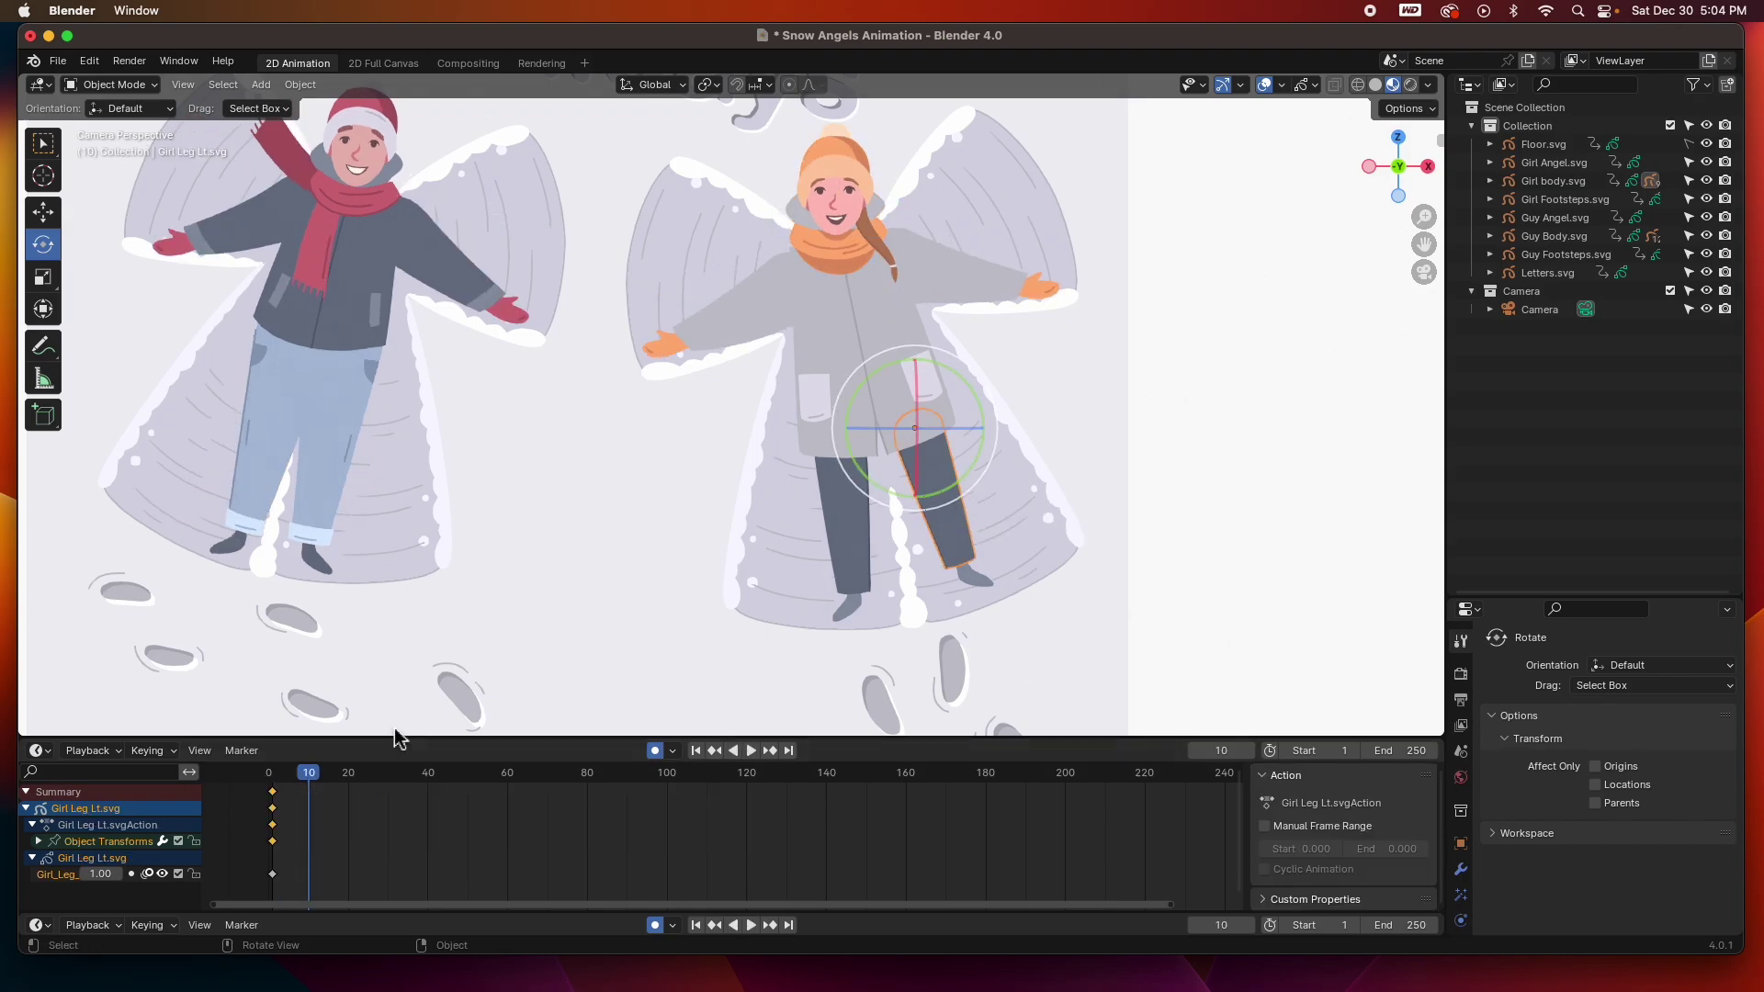
pyautogui.press('r')
pyautogui.click(871, 533)
pyautogui.click(348, 774)
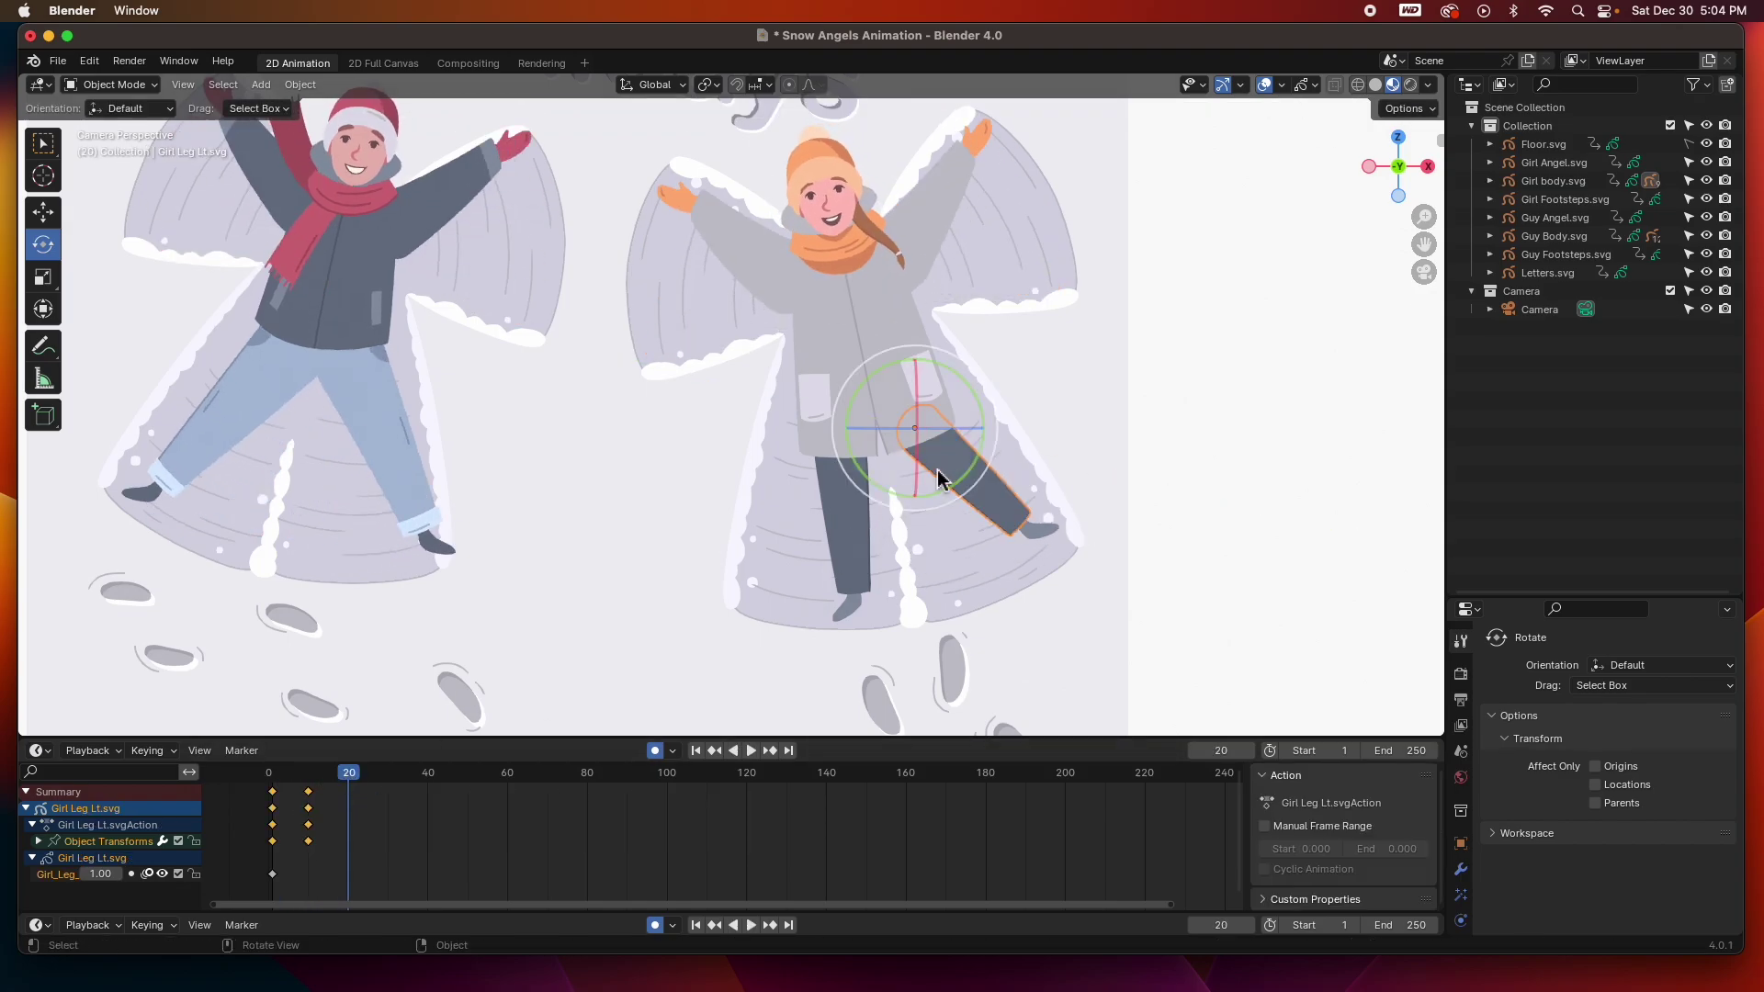
pyautogui.moveTo(964, 476); pyautogui.dragTo(926, 498)
pyautogui.moveTo(357, 862); pyautogui.dragTo(350, 853)
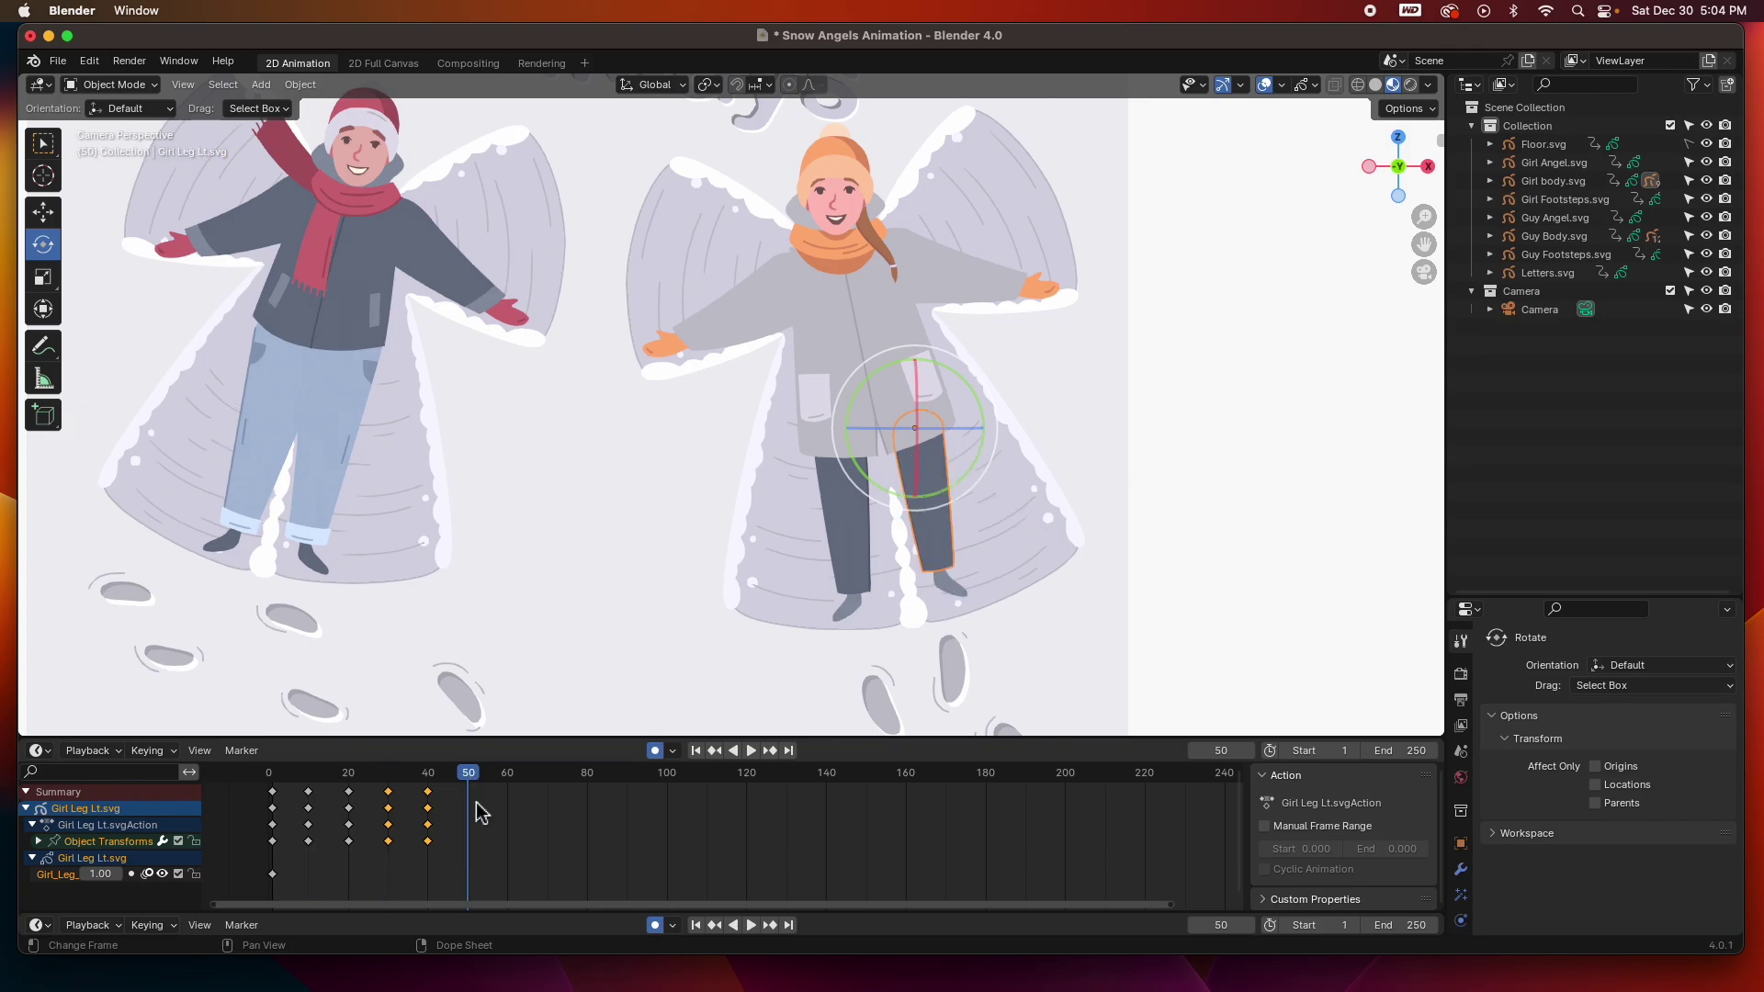
pyautogui.moveTo(473, 780); pyautogui.dragTo(707, 776)
# Keyframe the girl's right leg, Girl Leg Rt, rotated outward at frame 10 and inward at frame 20
pyautogui.click(308, 774)
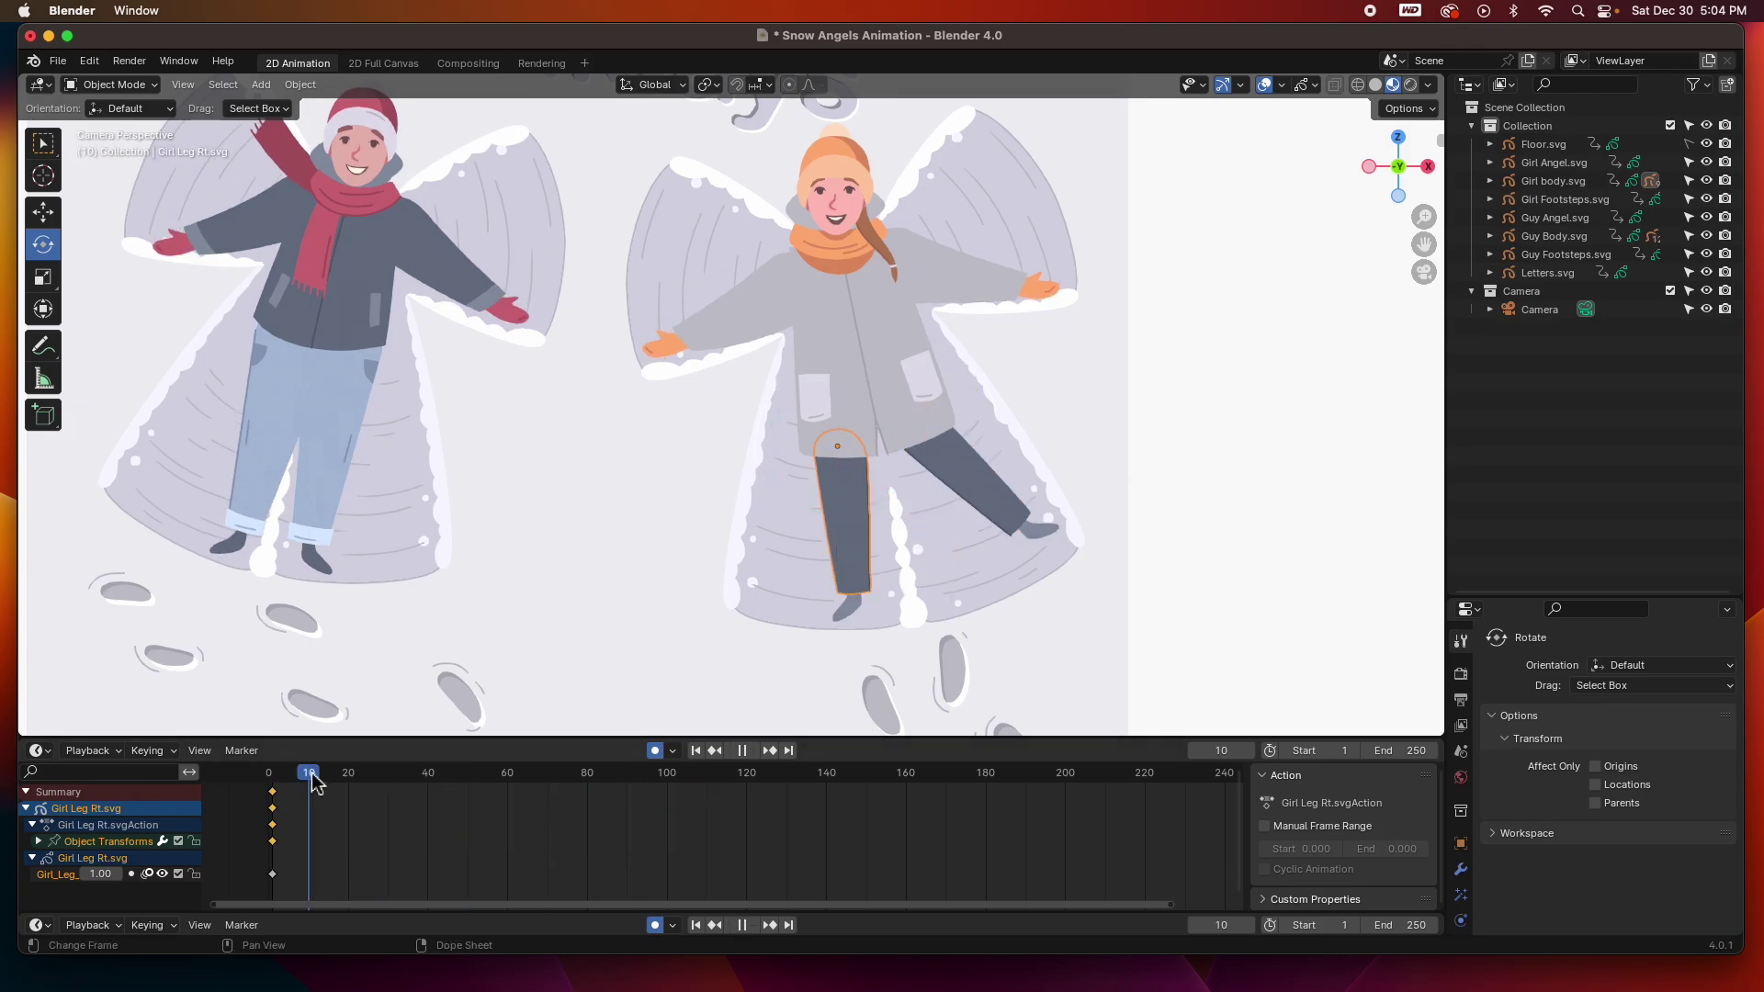
pyautogui.press('r')
pyautogui.click(801, 575)
pyautogui.moveTo(312, 773); pyautogui.dragTo(350, 779)
pyautogui.moveTo(899, 482); pyautogui.dragTo(941, 457)
# Copy the girl's right leg keyframes at frames 10 and 20 and paste the pair at frames 30, 50, 70, 90 and 110
pyautogui.moveTo(364, 850); pyautogui.dragTo(305, 795)
pyautogui.hotkey('ctrl', 'c')
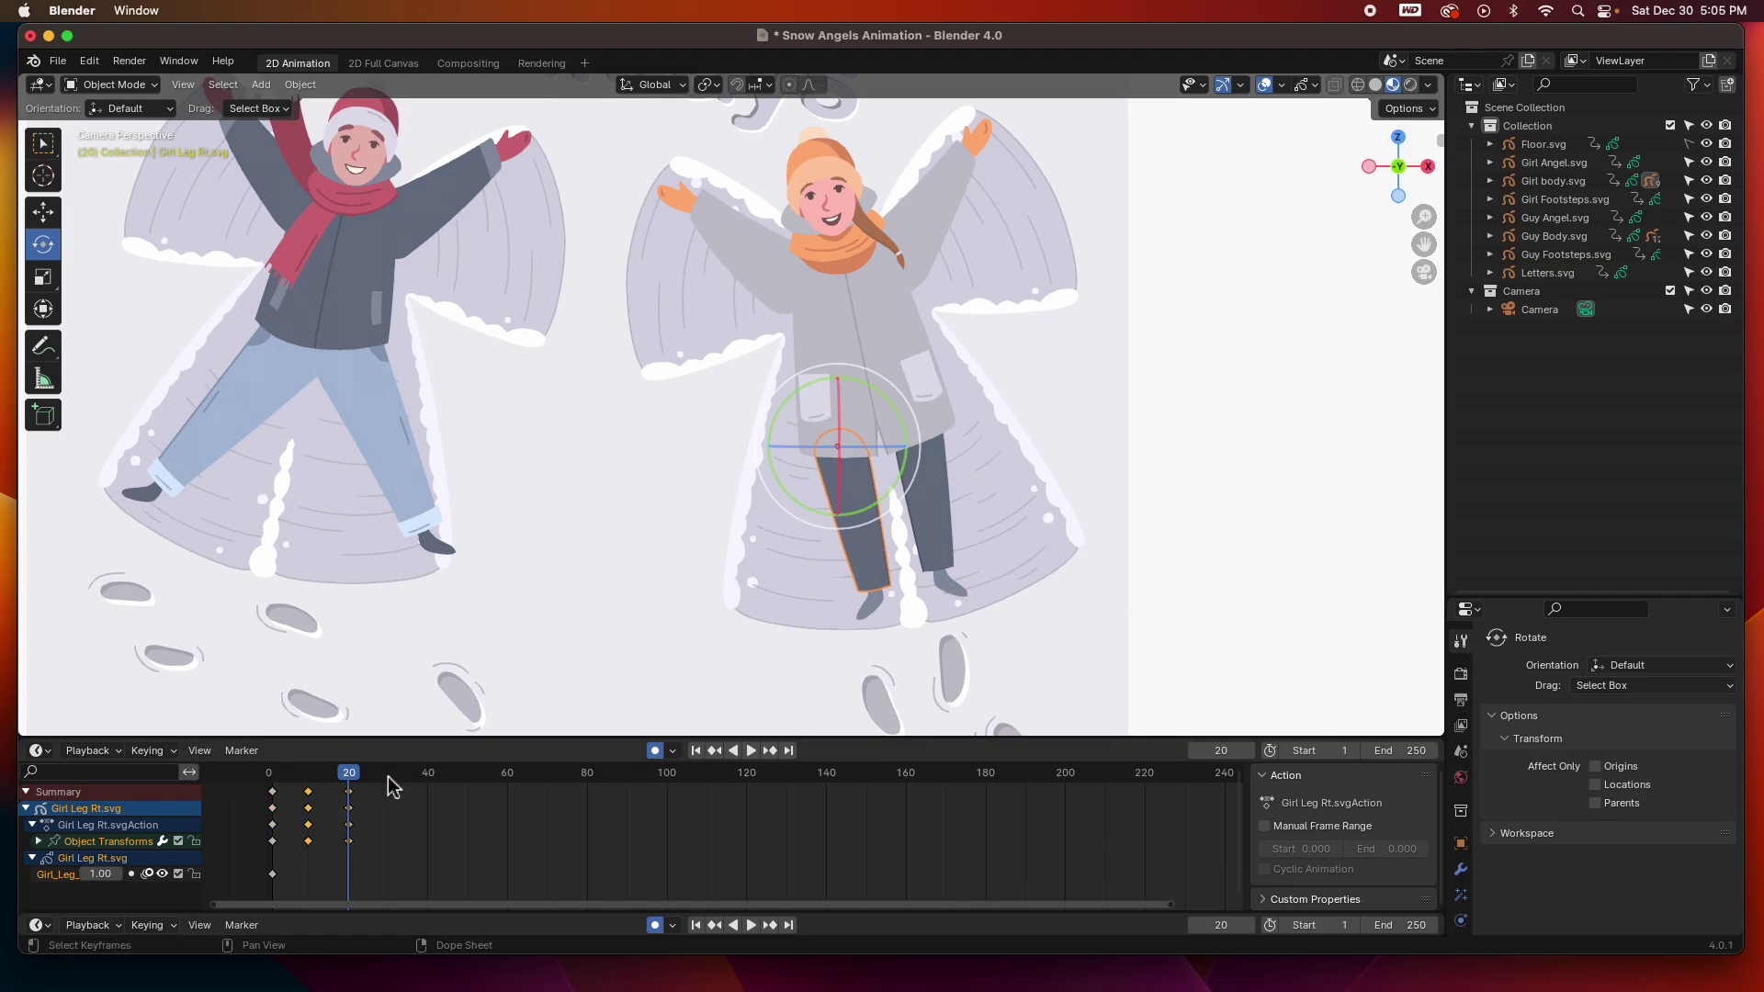
pyautogui.click(387, 775)
pyautogui.hotkey('ctrl', 'v')
pyautogui.click(467, 775)
pyautogui.hotkey('ctrl', 'v')
pyautogui.click(547, 775)
pyautogui.hotkey('ctrl', 'v')
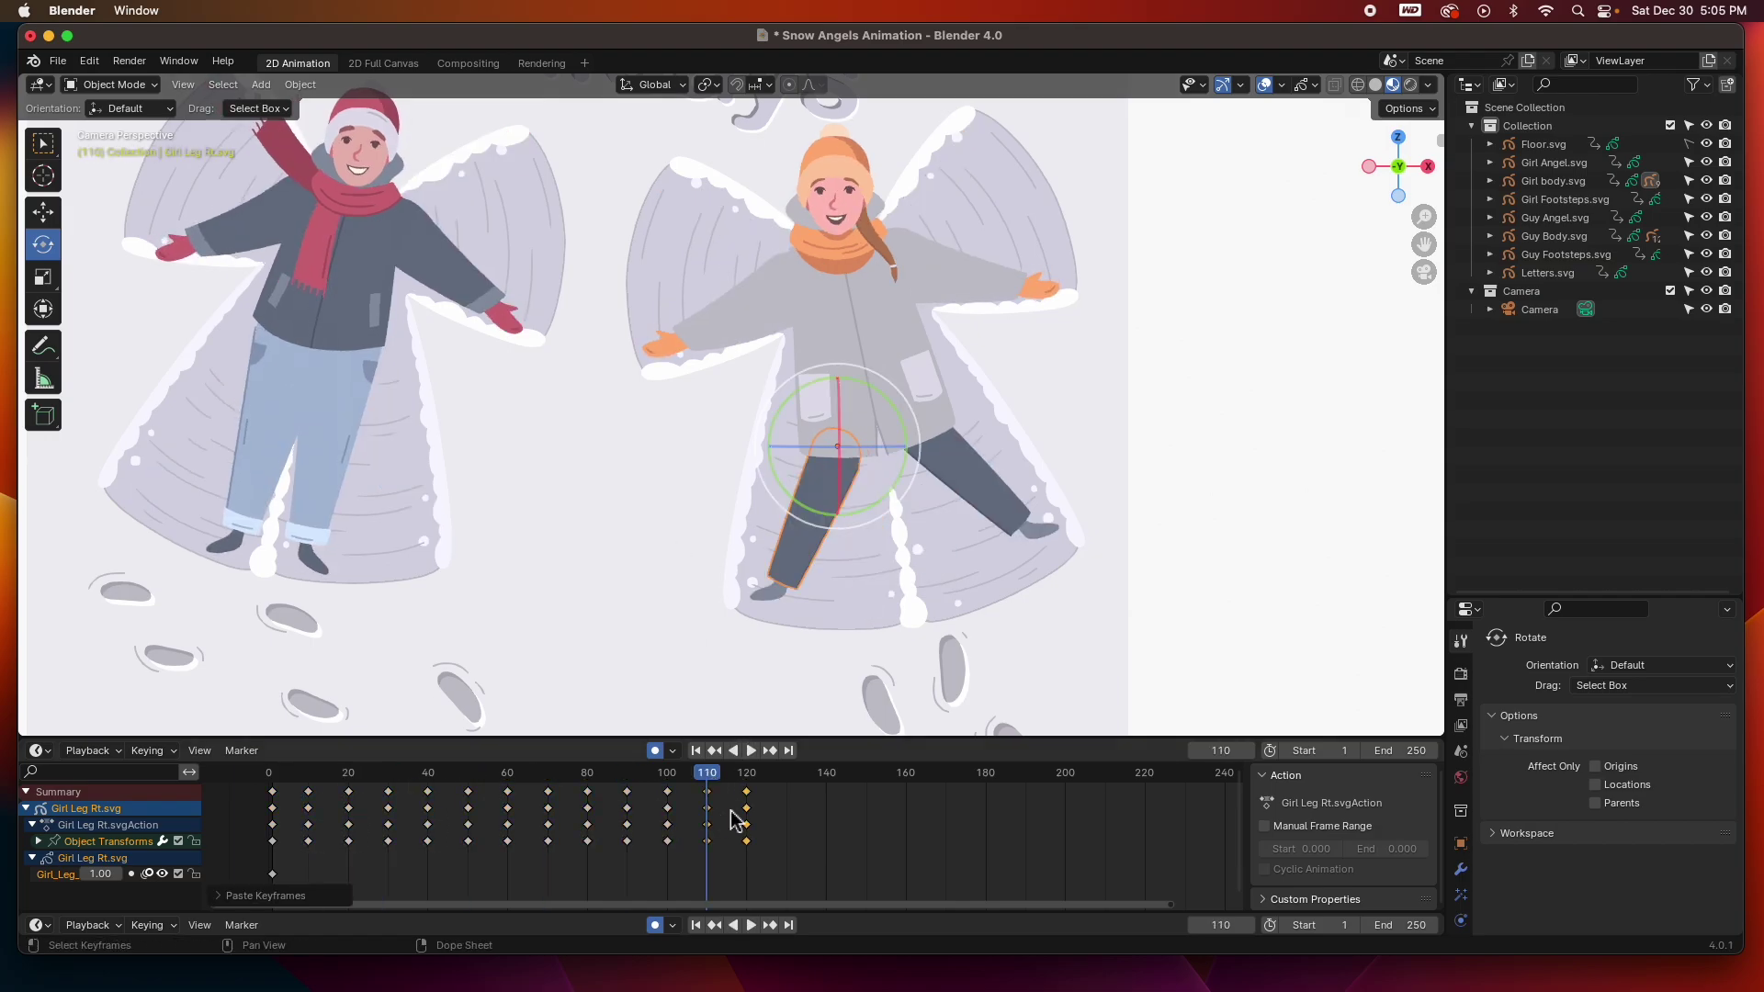
# Keyframe rotations of the girl's left foot, Girl Foot Lt, at frames 5, 10, 15 and 20
pyautogui.click(1019, 537)
pyautogui.click(289, 774)
pyautogui.moveTo(288, 775); pyautogui.dragTo(289, 774)
pyautogui.moveTo(1051, 579); pyautogui.dragTo(941, 661)
pyautogui.moveTo(290, 774); pyautogui.dragTo(309, 774)
pyautogui.moveTo(1054, 582); pyautogui.dragTo(1086, 538)
pyautogui.moveTo(311, 774); pyautogui.dragTo(328, 774)
pyautogui.moveTo(1004, 621); pyautogui.dragTo(1047, 597)
pyautogui.click(349, 774)
pyautogui.press('r')
pyautogui.click(588, 358)
# Paste the left foot's four copied keyframes every 20 frames along the timeline, starting at frames 25, 45, 65 and 85
pyautogui.click(369, 774)
pyautogui.press('super+v')
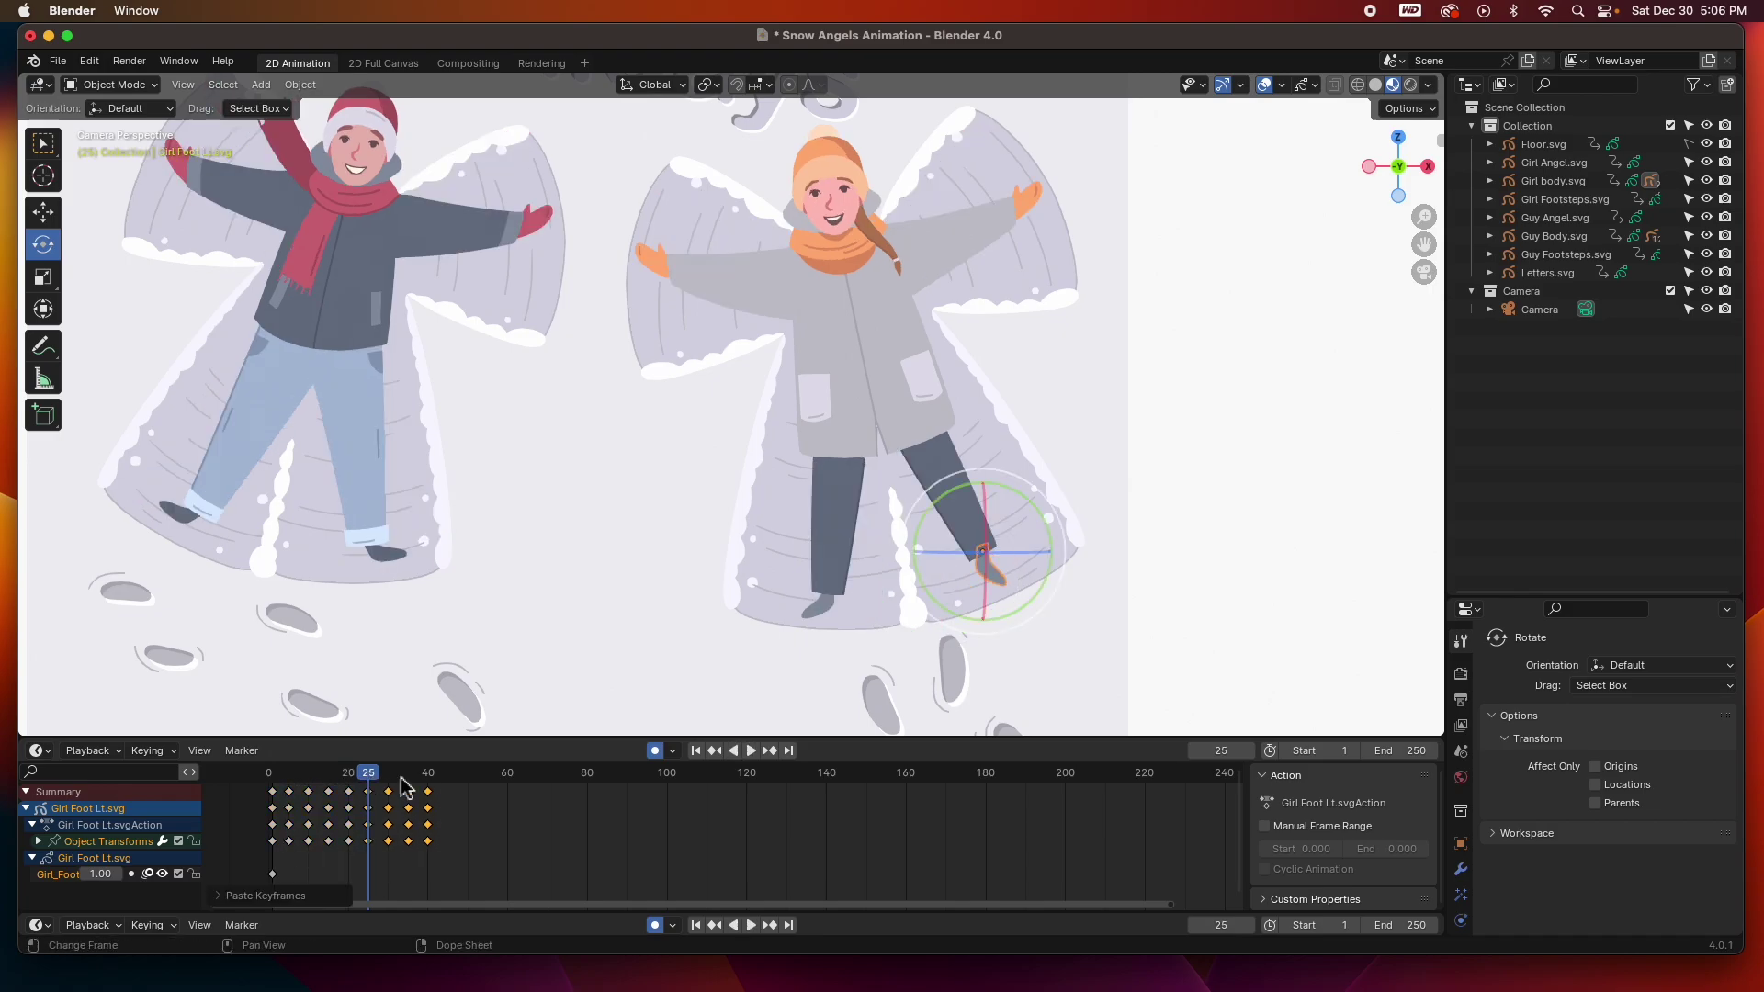
pyautogui.click(448, 775)
pyautogui.press('super+v')
pyautogui.click(528, 776)
pyautogui.press('super+v')
pyautogui.click(608, 776)
pyautogui.press('super+v')
pyautogui.press('super+v')
# Keyframe rotations of the girl's right foot, Girl Foot Rt, at frames 5, 10, 15 and 20
pyautogui.click(814, 610)
pyautogui.click(288, 774)
pyautogui.moveTo(852, 650); pyautogui.dragTo(879, 638)
pyautogui.click(873, 643)
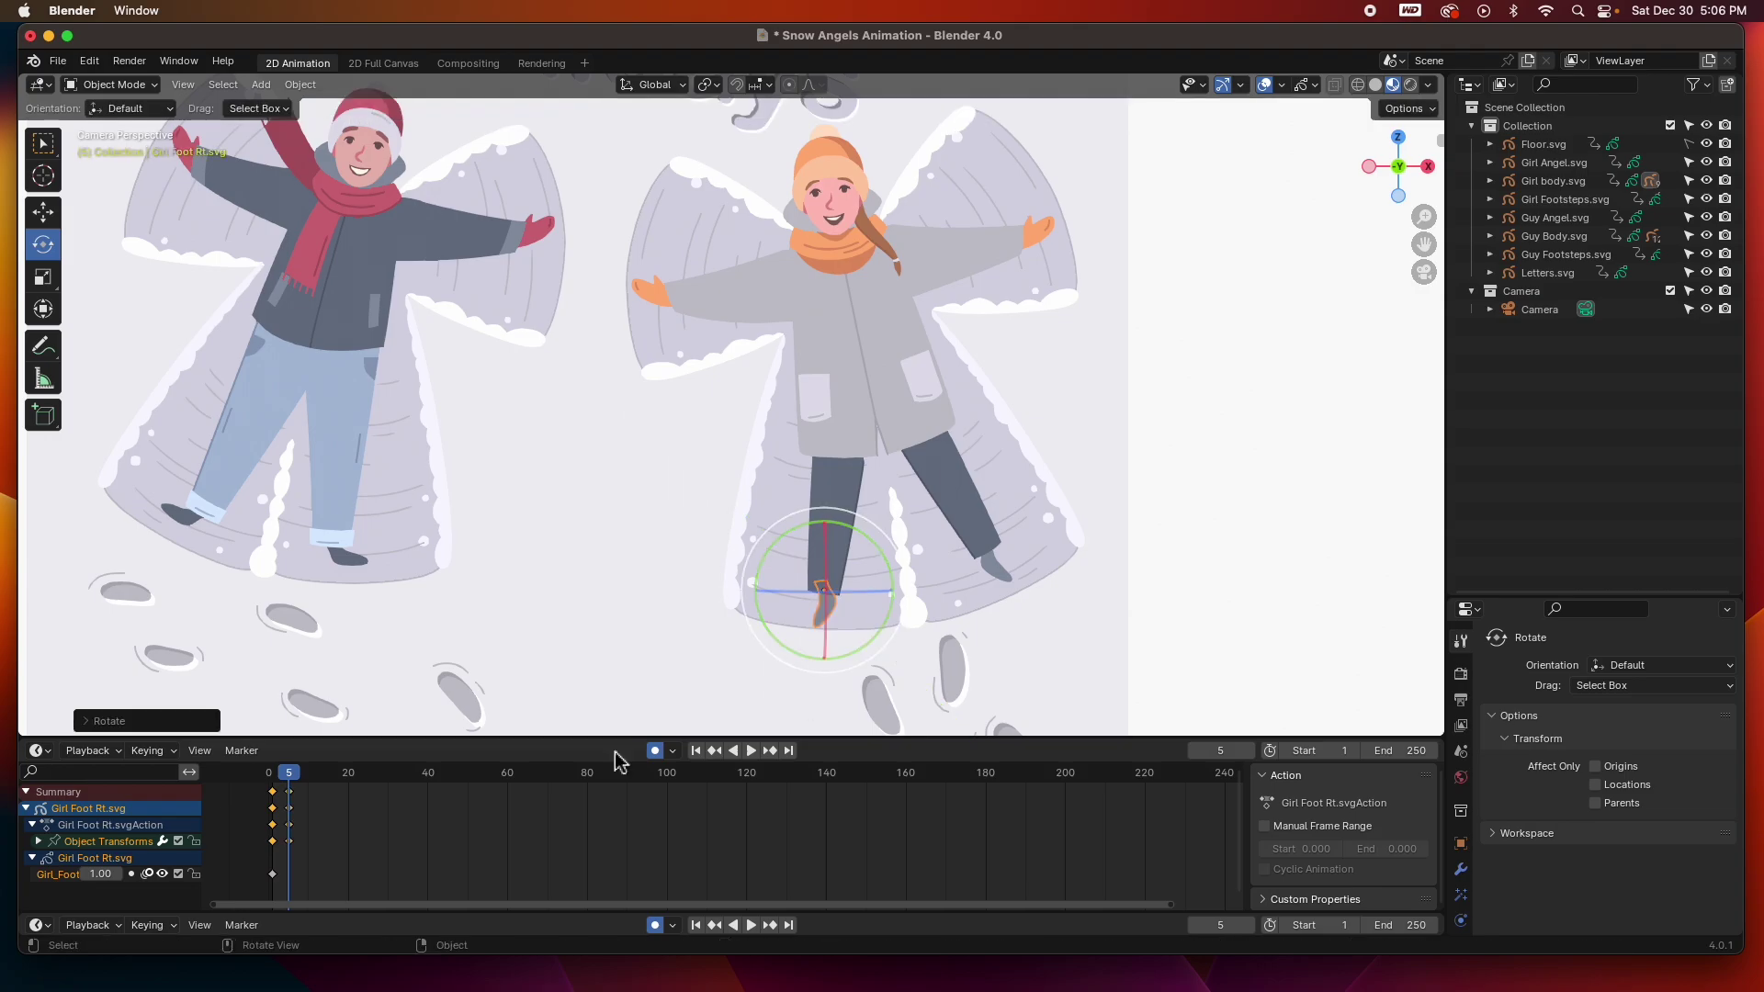
pyautogui.click(308, 774)
pyautogui.press('r')
pyautogui.click(806, 648)
pyautogui.click(328, 774)
pyautogui.press('r')
pyautogui.click(849, 643)
pyautogui.click(348, 774)
pyautogui.press('r')
pyautogui.click(910, 643)
# Copy the right foot's keyframes at frames 5 to 20, paste them at frames 25, 45, 65, 85 and 105, and play the animation
pyautogui.moveTo(370, 856); pyautogui.dragTo(282, 788)
pyautogui.press('super+c')
pyautogui.click(368, 776)
pyautogui.press('super+v')
pyautogui.click(452, 778)
pyautogui.moveTo(452, 779); pyautogui.dragTo(447, 779)
pyautogui.press('super+v')
pyautogui.click(527, 778)
pyautogui.press('super+v')
pyautogui.click(607, 778)
pyautogui.press('super+v')
pyautogui.click(686, 777)
# Copy the girl body's keyframes at frames 20 and 40 and paste the pair at frames 60 and 100
pyautogui.press('super+v')
pyautogui.press('space')
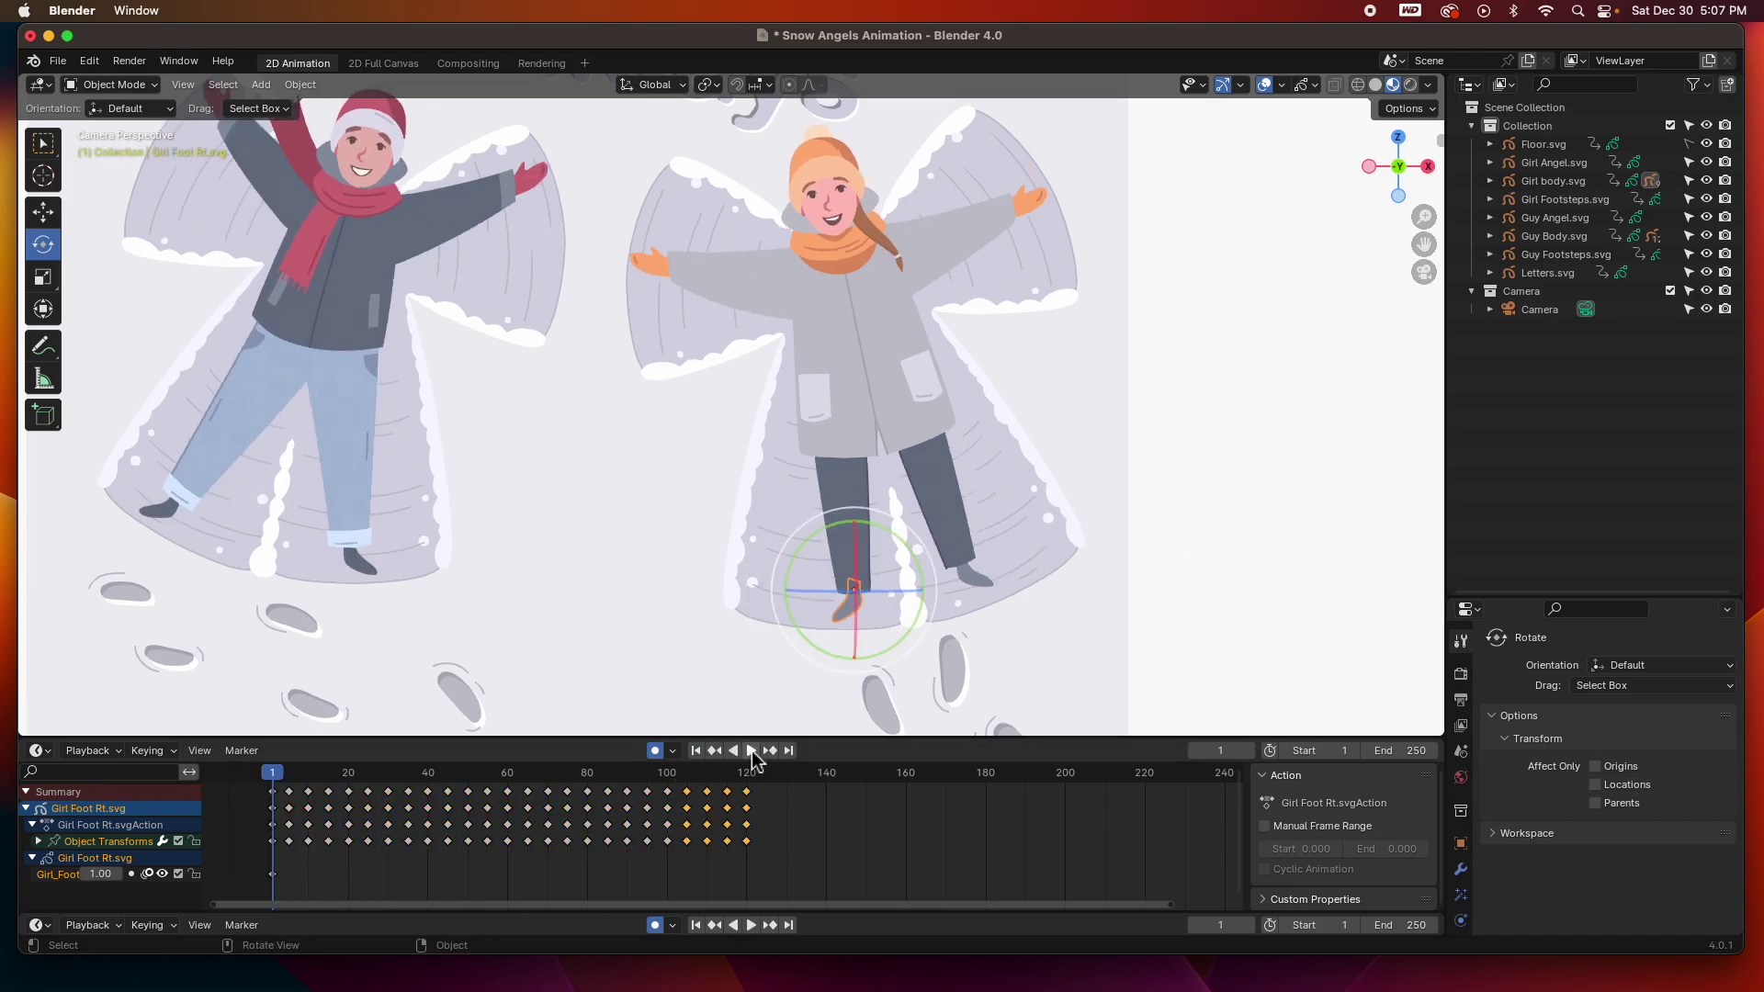
pyautogui.click(744, 751)
# Keyframe slight rotations of the girl's body, Girl body, at frames 20 and 40
pyautogui.moveTo(276, 776); pyautogui.dragTo(348, 779)
pyautogui.click(832, 447)
pyautogui.moveTo(904, 388); pyautogui.dragTo(907, 383)
pyautogui.moveTo(350, 779); pyautogui.dragTo(428, 779)
pyautogui.moveTo(914, 373); pyautogui.dragTo(910, 378)
pyautogui.moveTo(468, 858); pyautogui.dragTo(343, 785)
pyautogui.press('super+c')
pyautogui.click(509, 778)
pyautogui.press('super+v')
pyautogui.click(668, 778)
pyautogui.press('super+v')
# Play the animation from frame 1 to review the movement of both characters in the whole scene
pyautogui.click(695, 750)
pyautogui.click(750, 750)
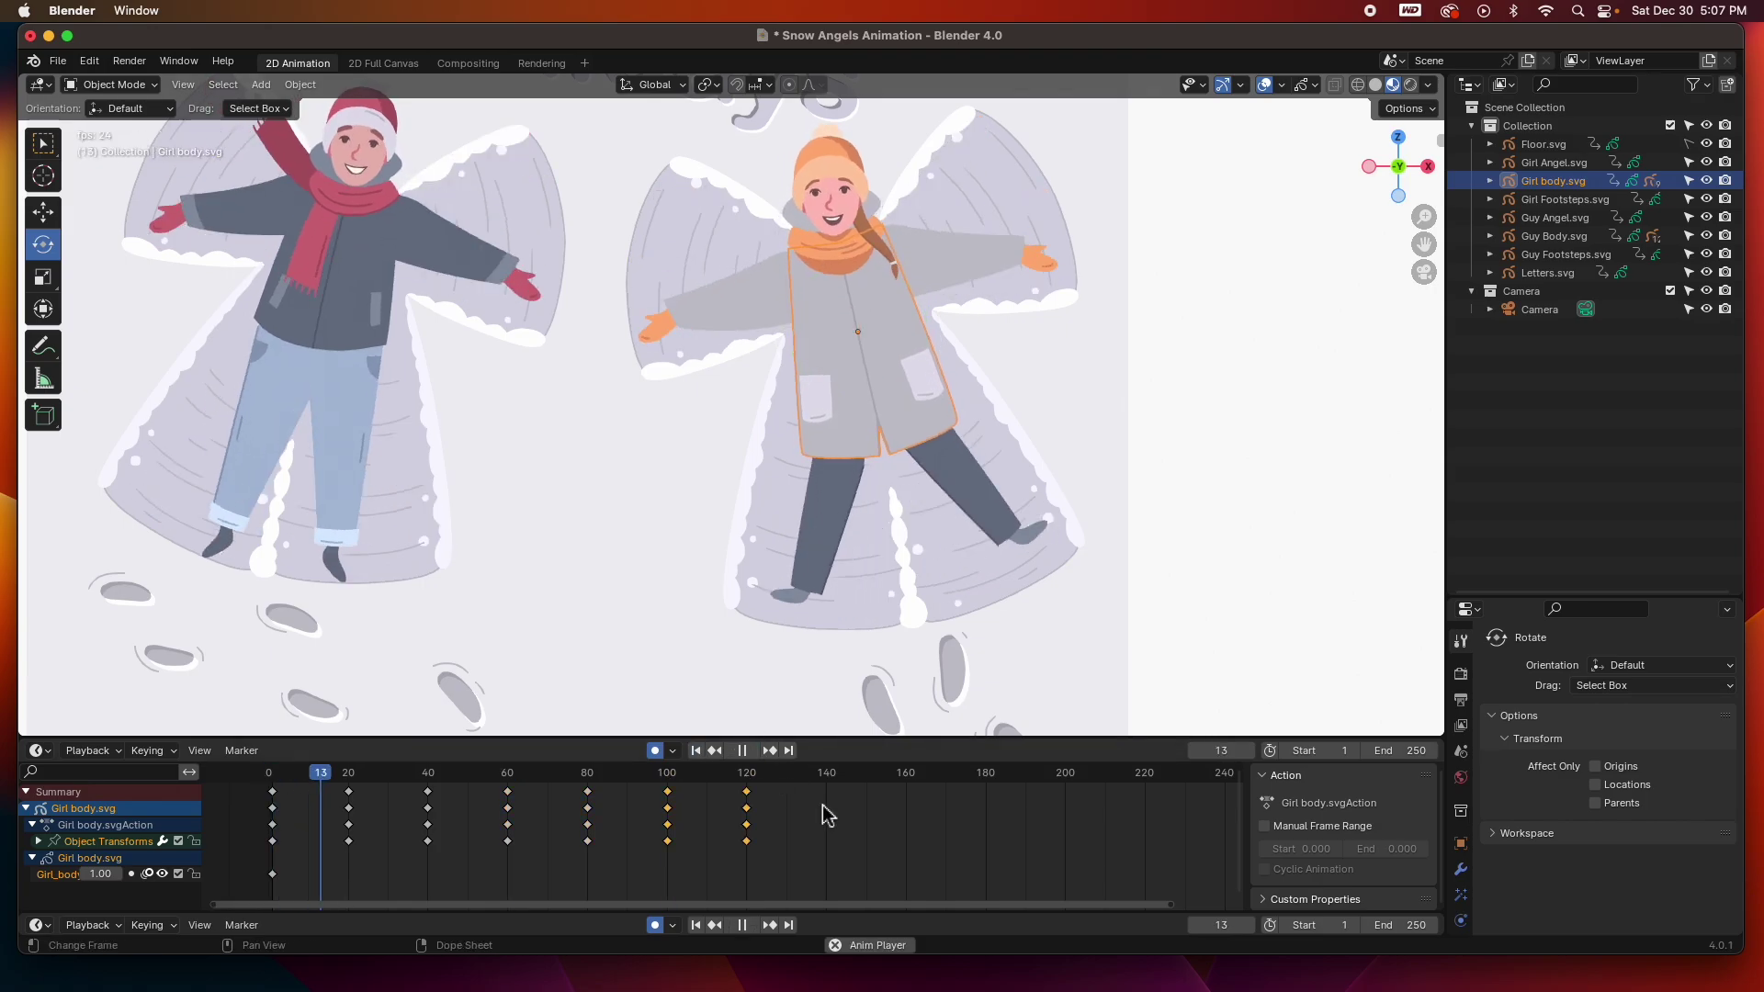
pyautogui.press('space')
pyautogui.scroll(-3, 657, 496)
pyautogui.keyDown('shift'); pyautogui.moveTo(653, 494); pyautogui.dragTo(771, 560, button='middle'); pyautogui.keyUp('shift')
pyautogui.moveTo(615, 777); pyautogui.dragTo(277, 804)
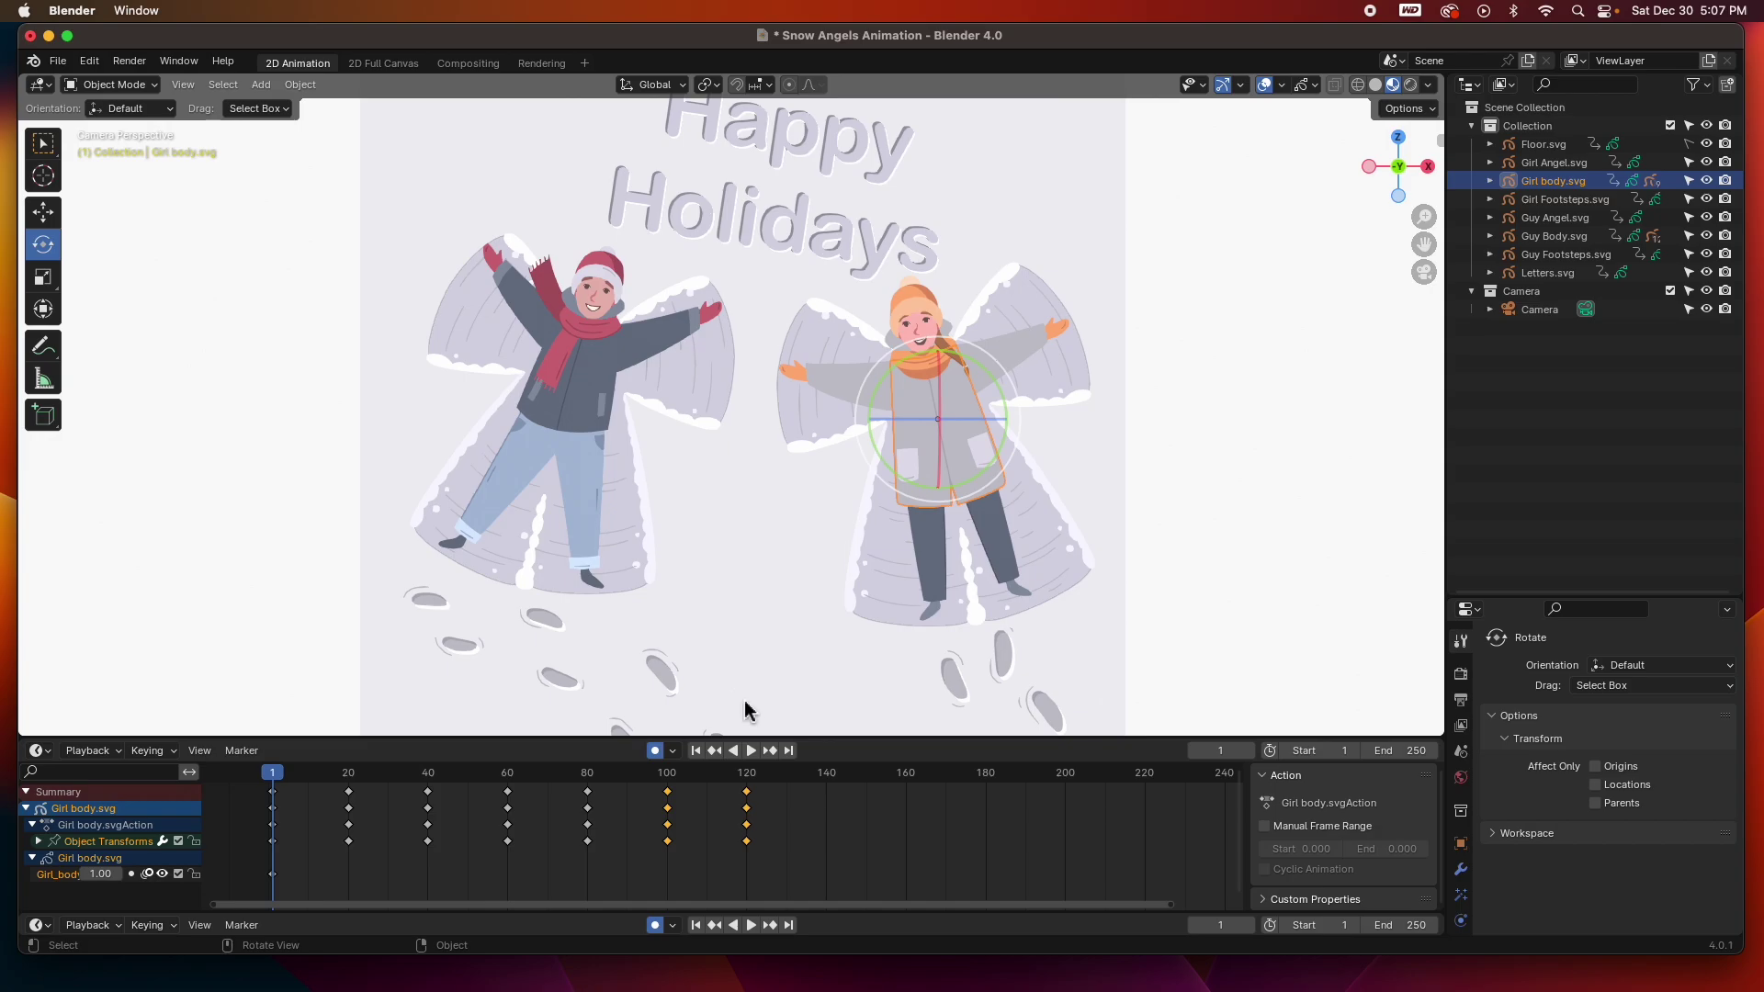
pyautogui.click(749, 751)
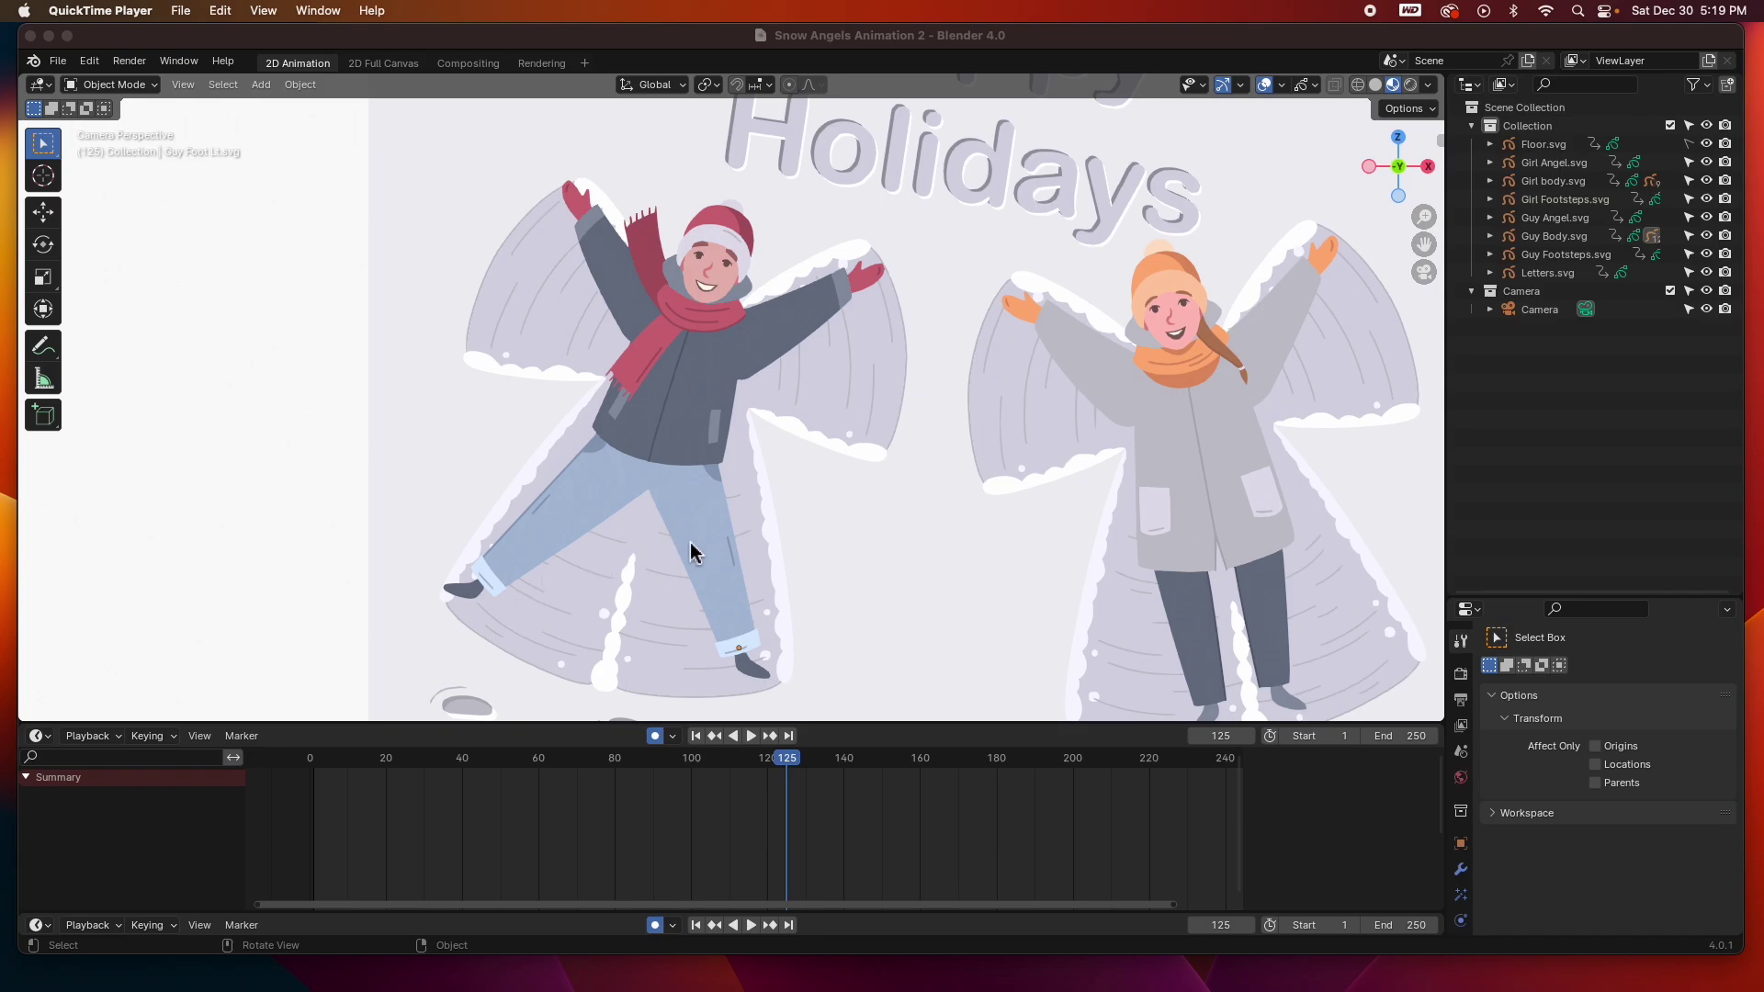
# Copy the keyframes of the guy's left and right feet from frames 5 to 120 and paste them at frame 125
pyautogui.click(719, 683)
pyautogui.click(749, 673)
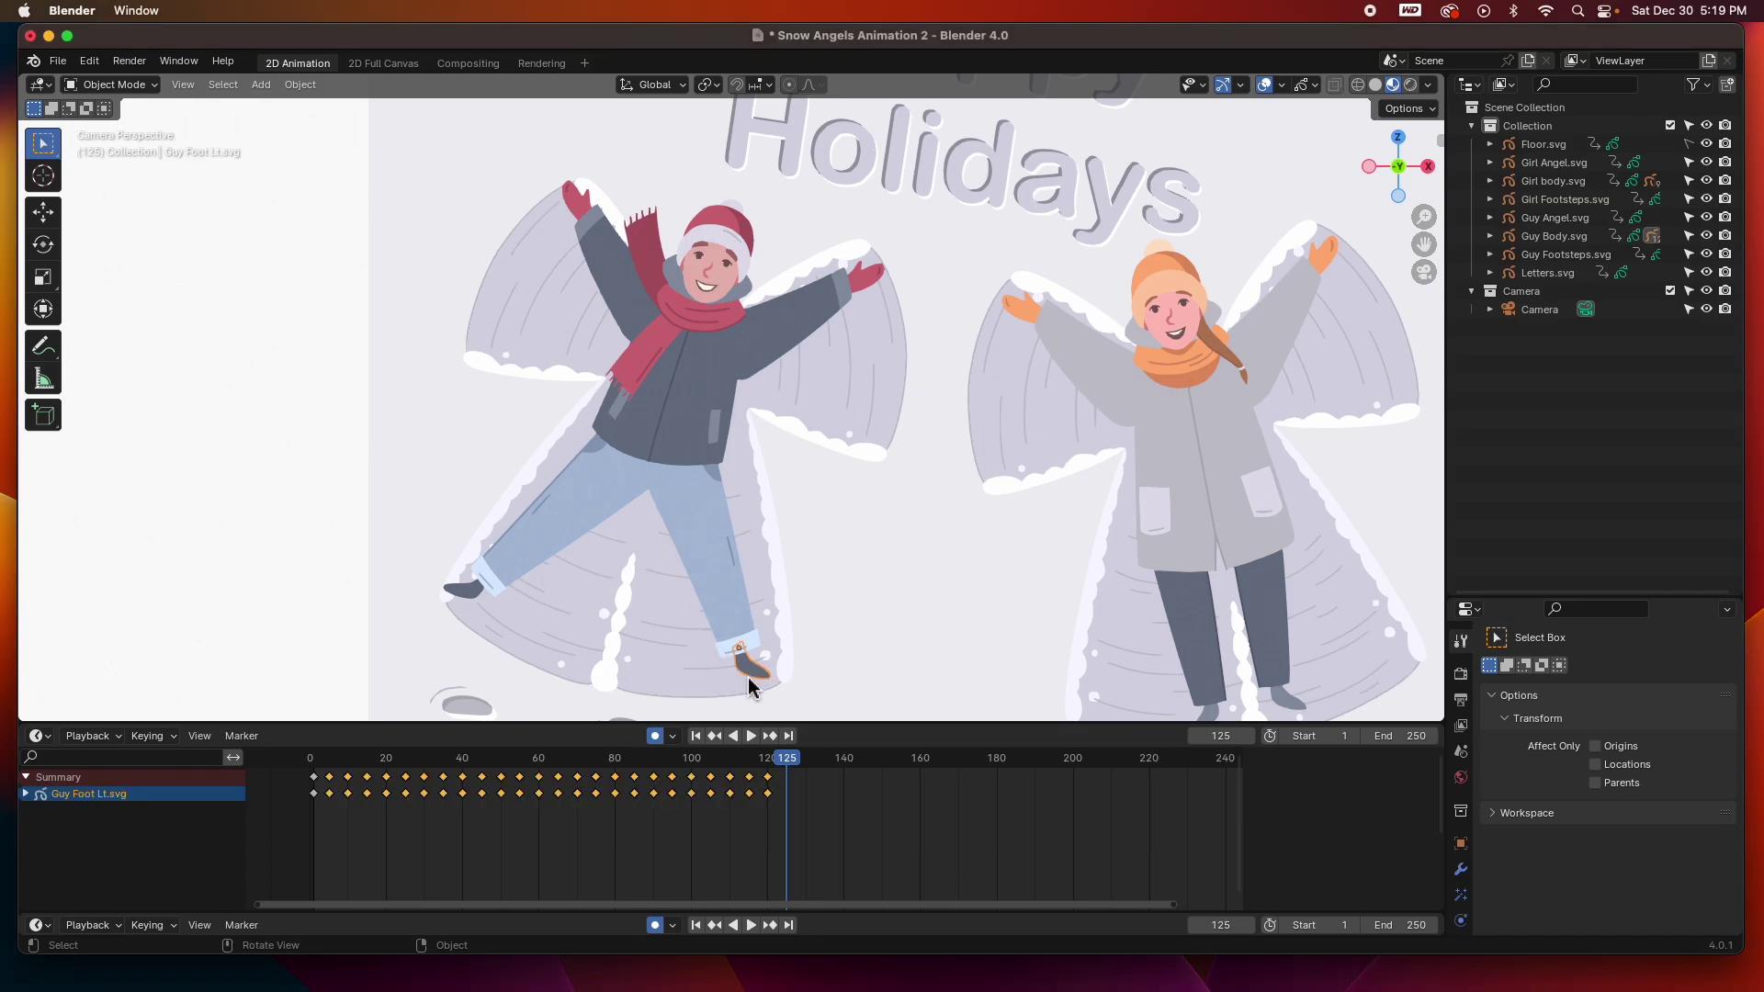
pyautogui.hotkey('ctrl', 'v')
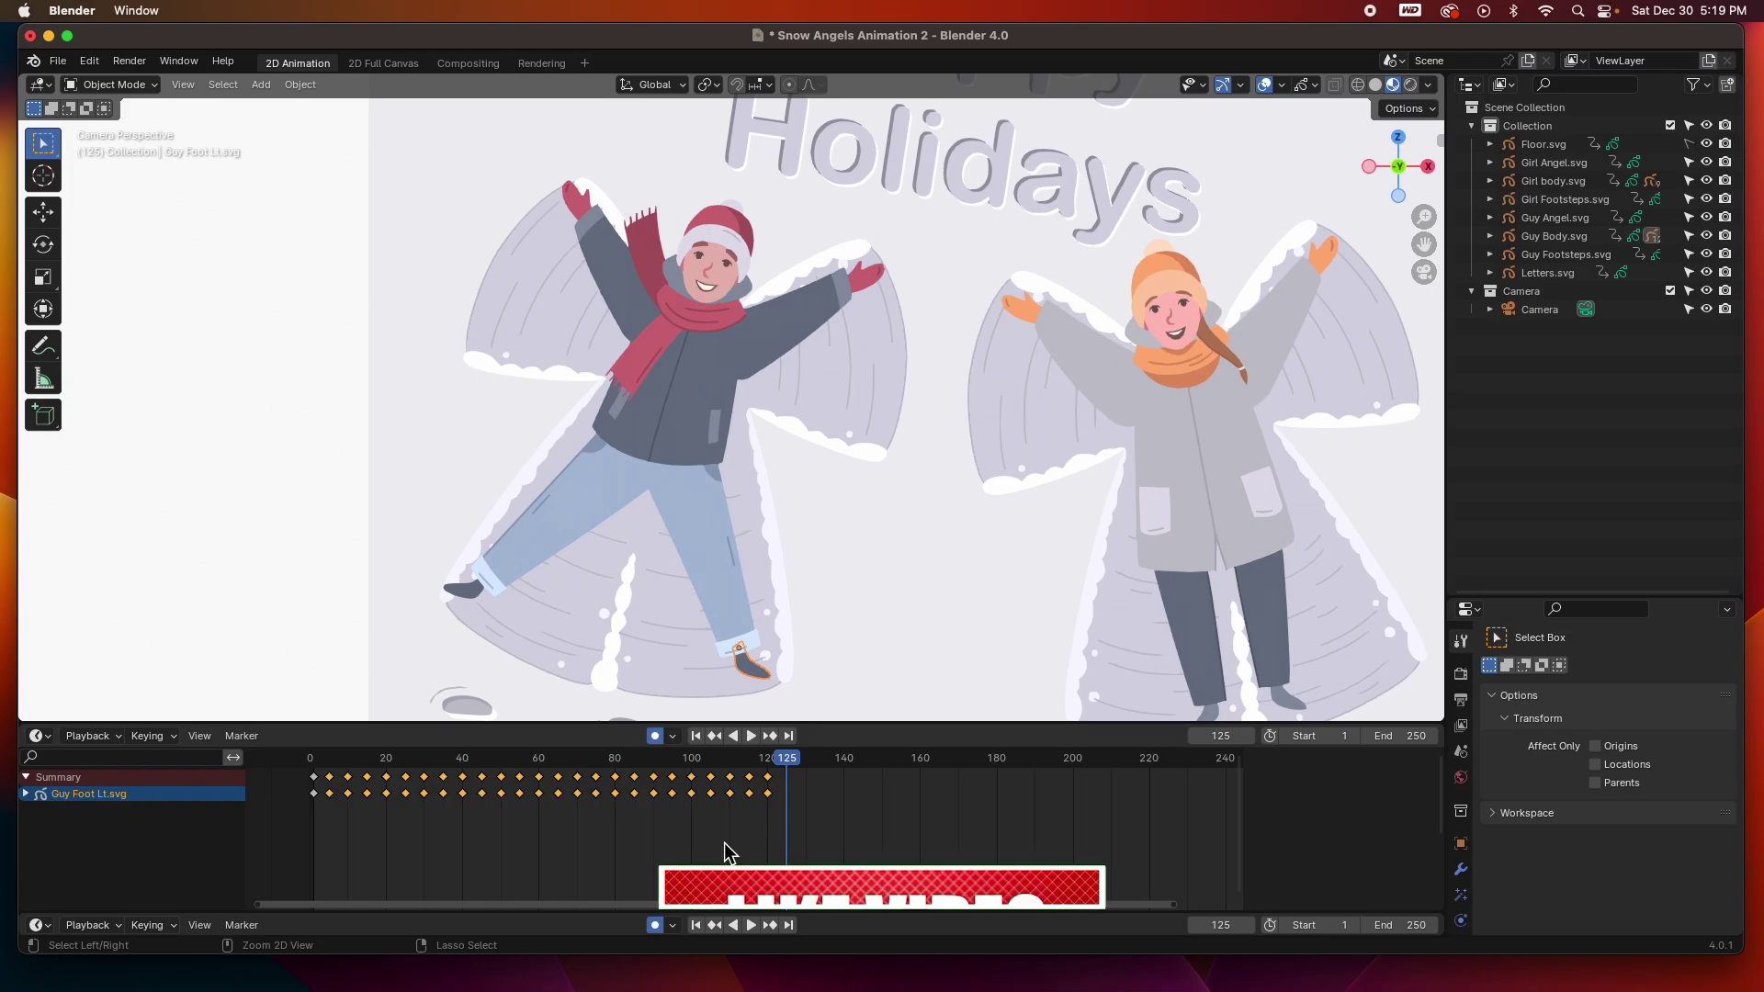
pyautogui.click(461, 613)
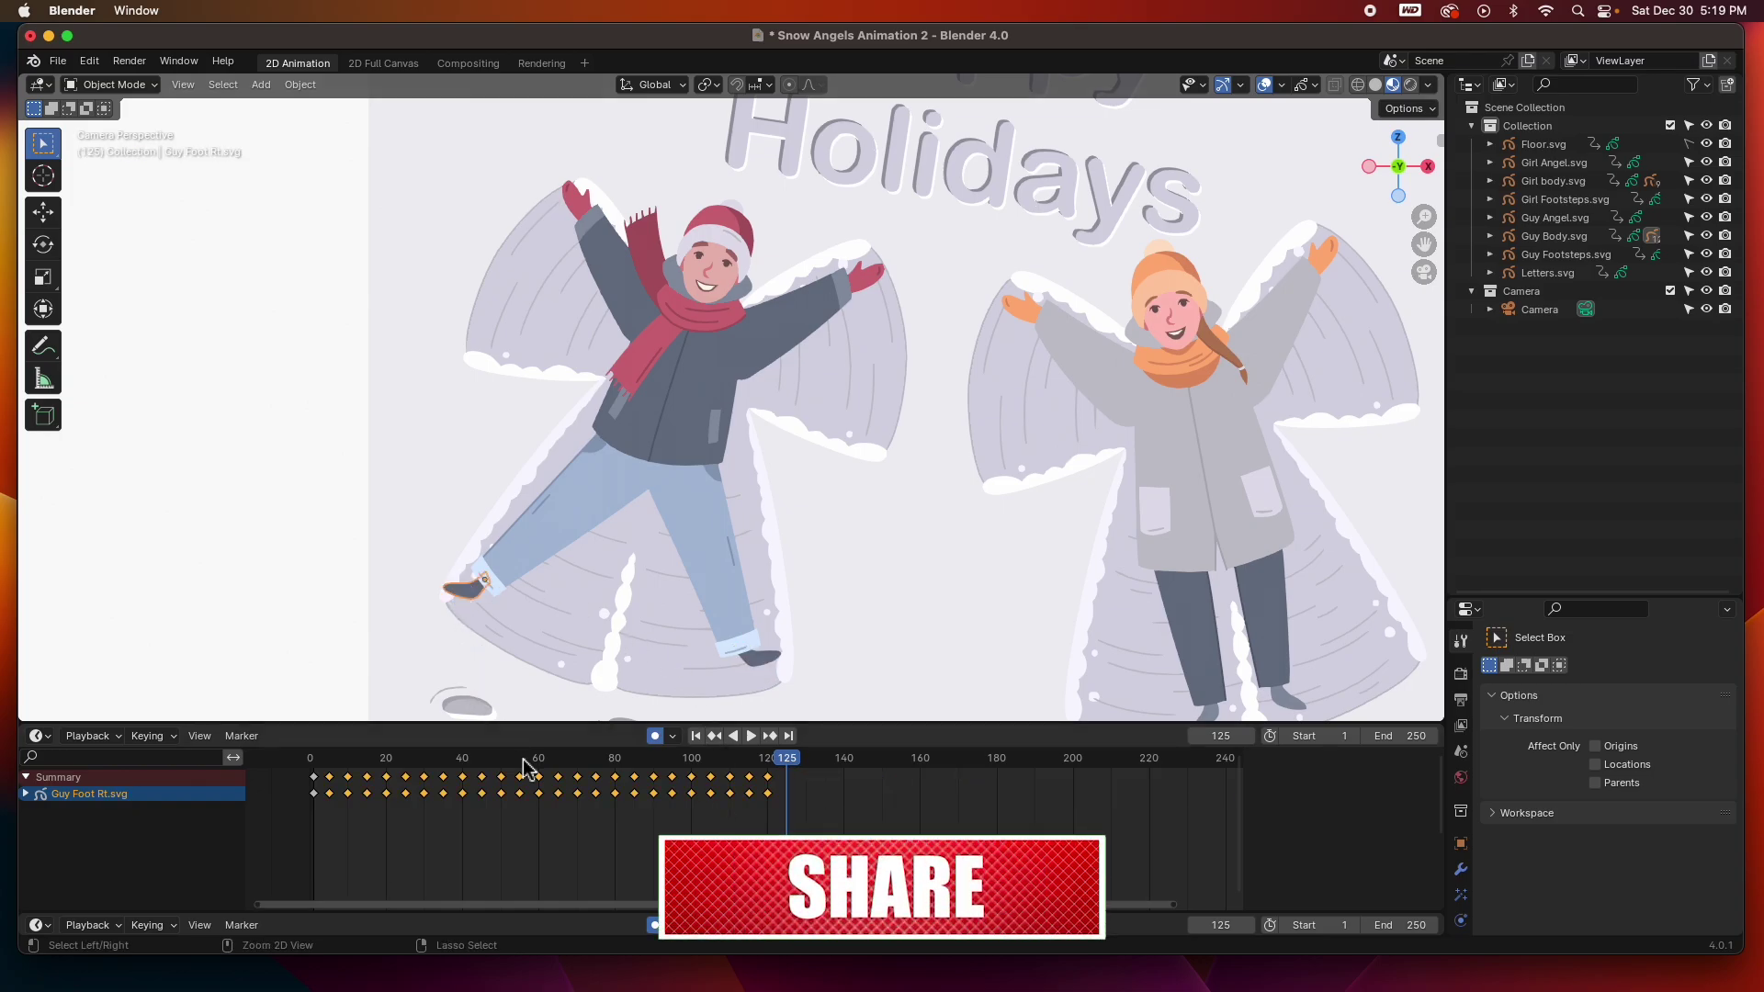
# Copy the keyframes of the guy's left and right hands from frames 5 to 120 and paste them at frame 125
pyautogui.click(718, 560)
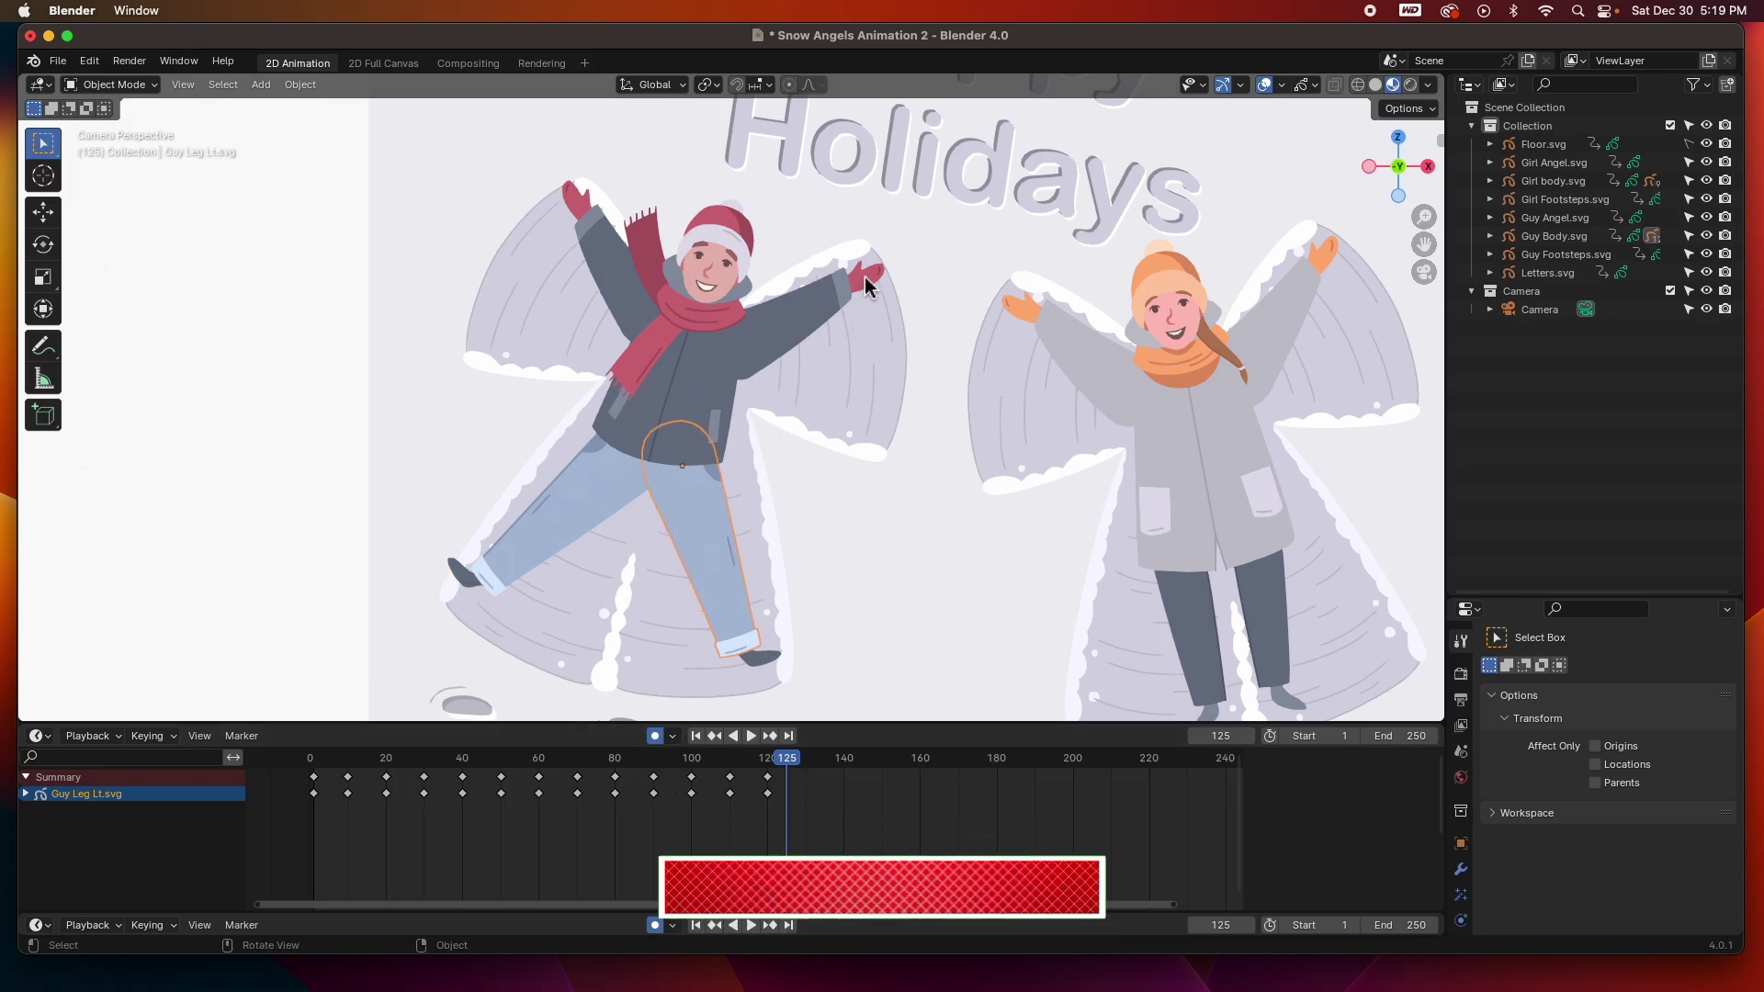
pyautogui.click(859, 322)
pyautogui.press('super+v')
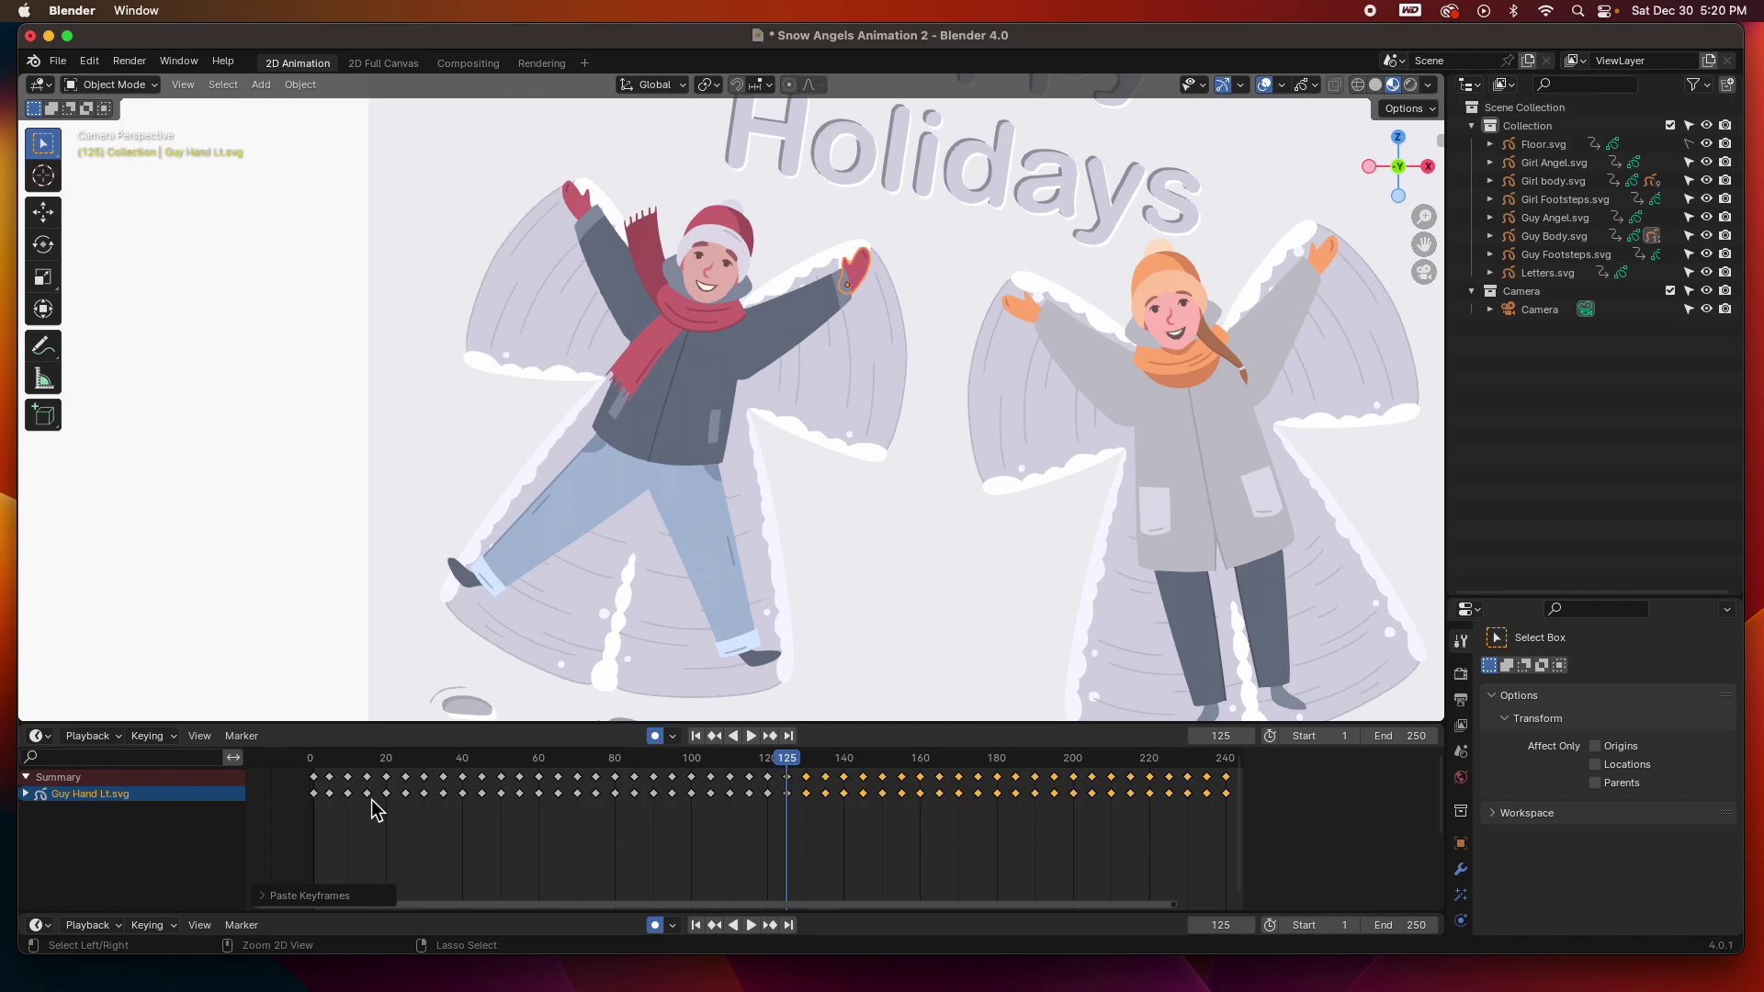
pyautogui.click(576, 198)
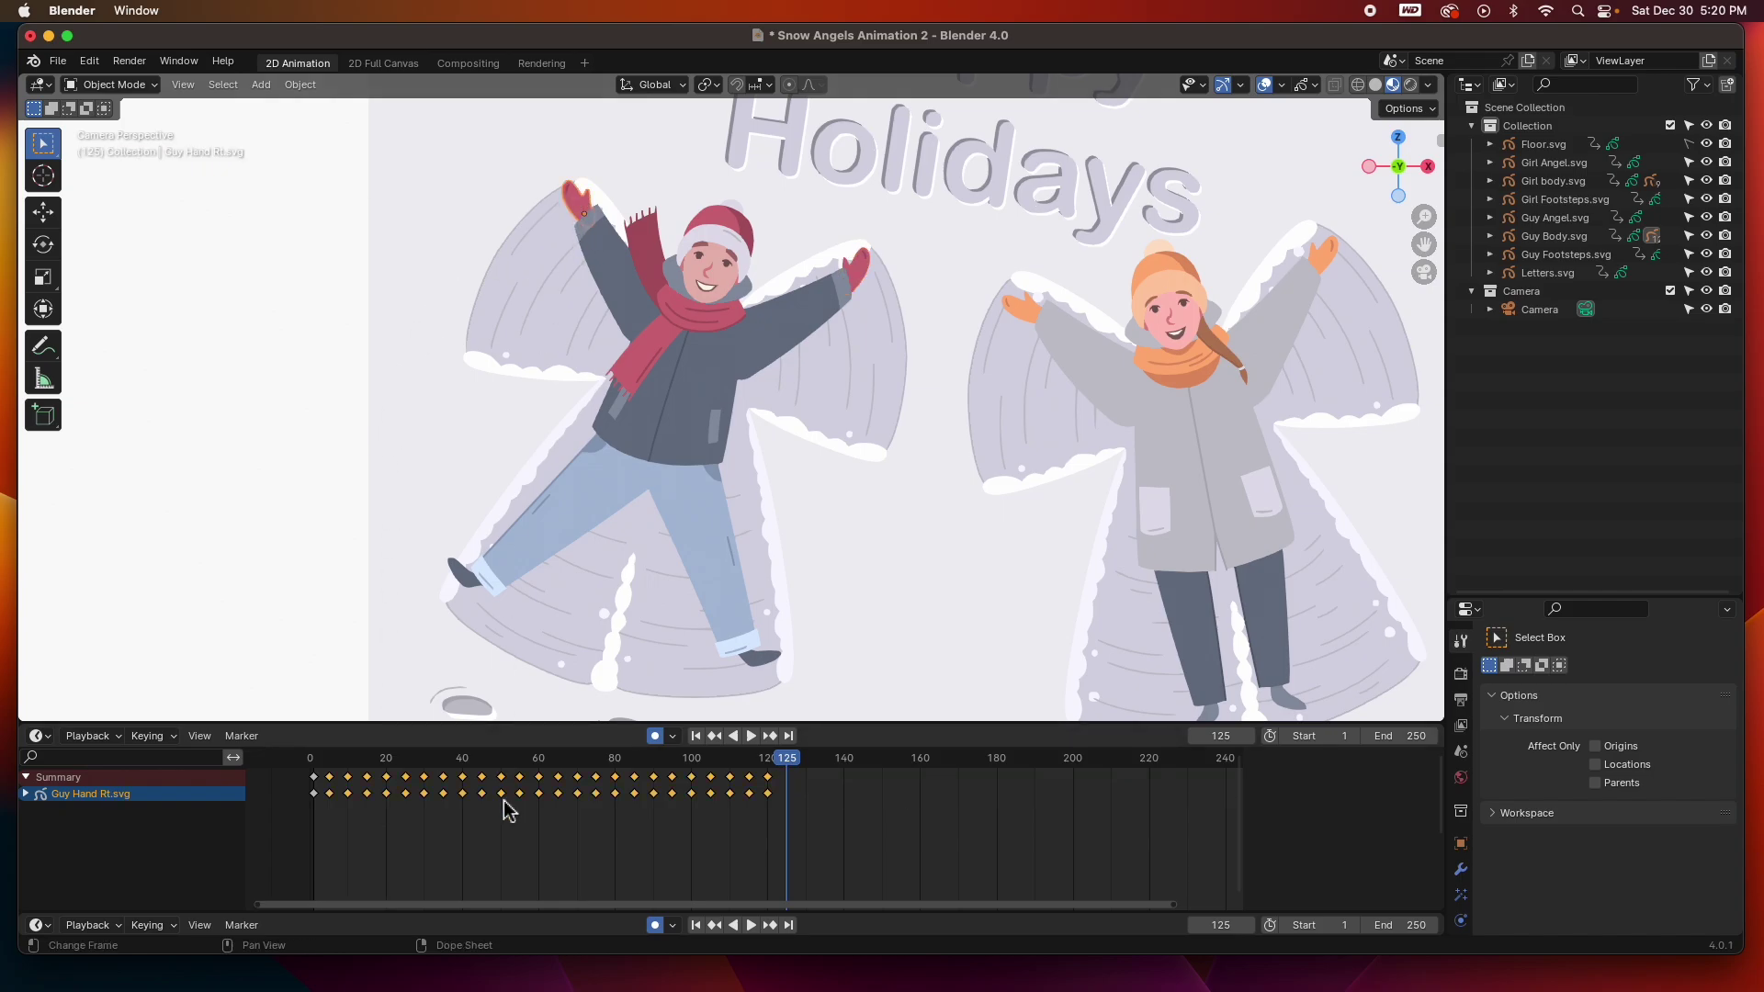
pyautogui.press('super+v')
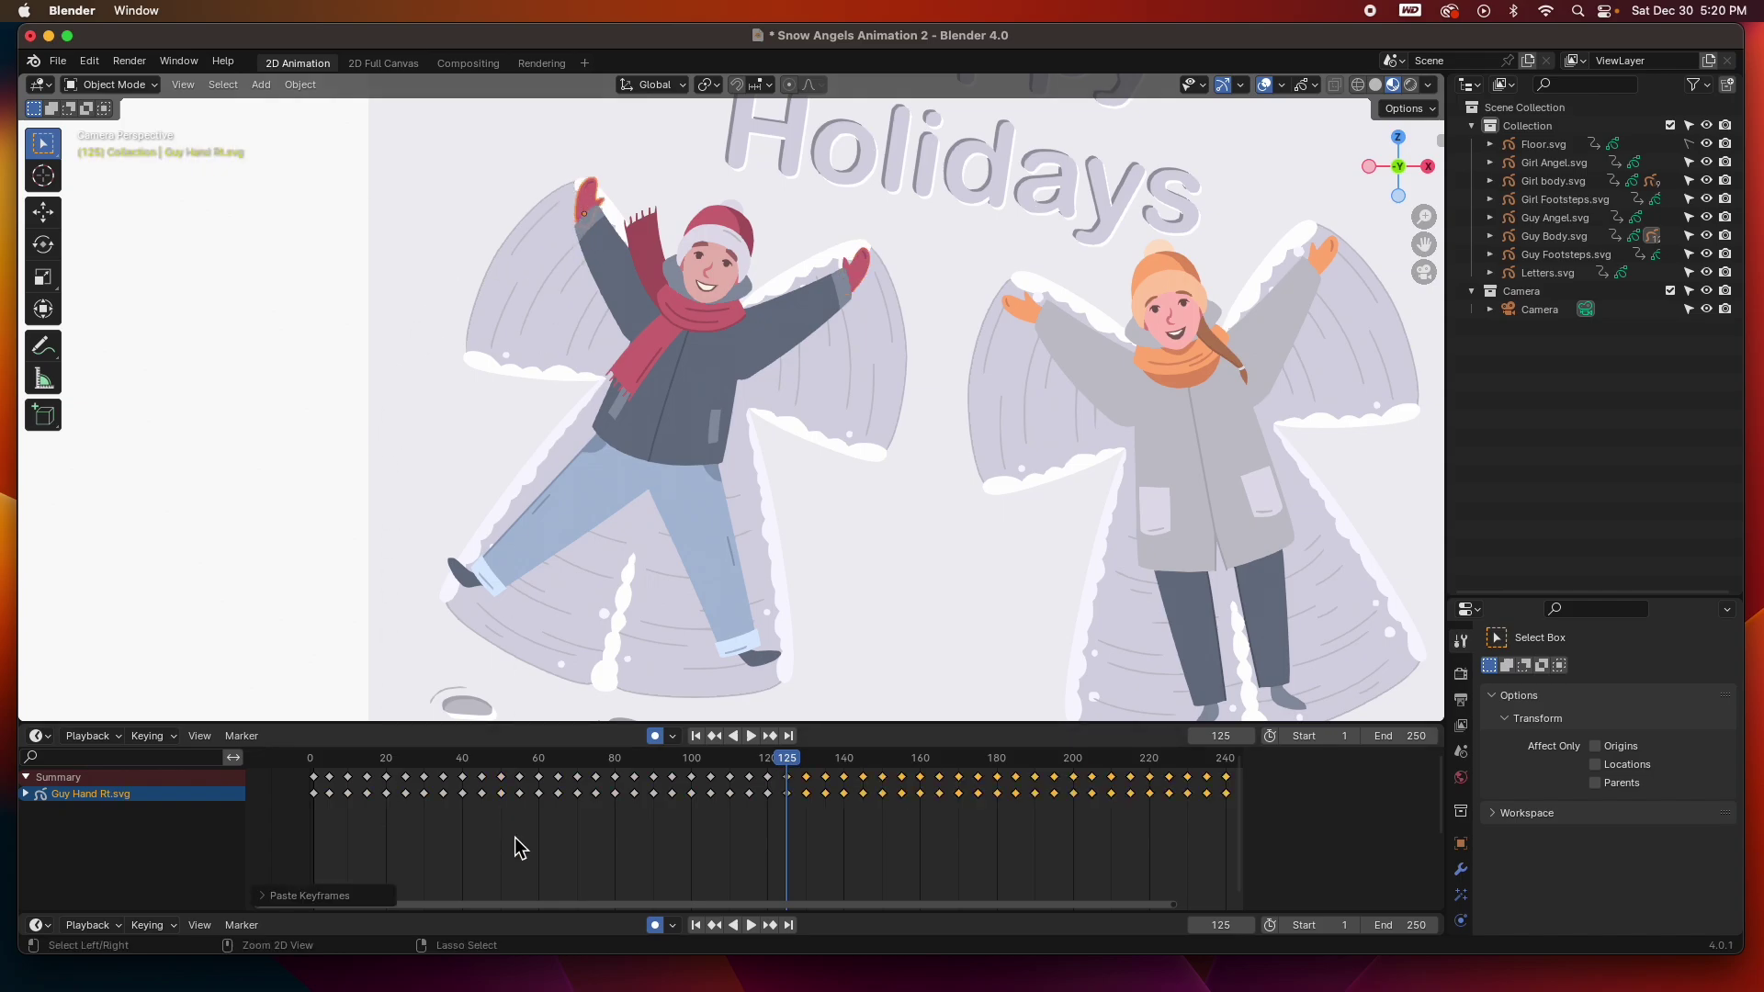
# Copy the keyframes of the guy's left leg, Guy Leg Lt, from frames 10 to 120 and paste them at frame 130
pyautogui.click(707, 561)
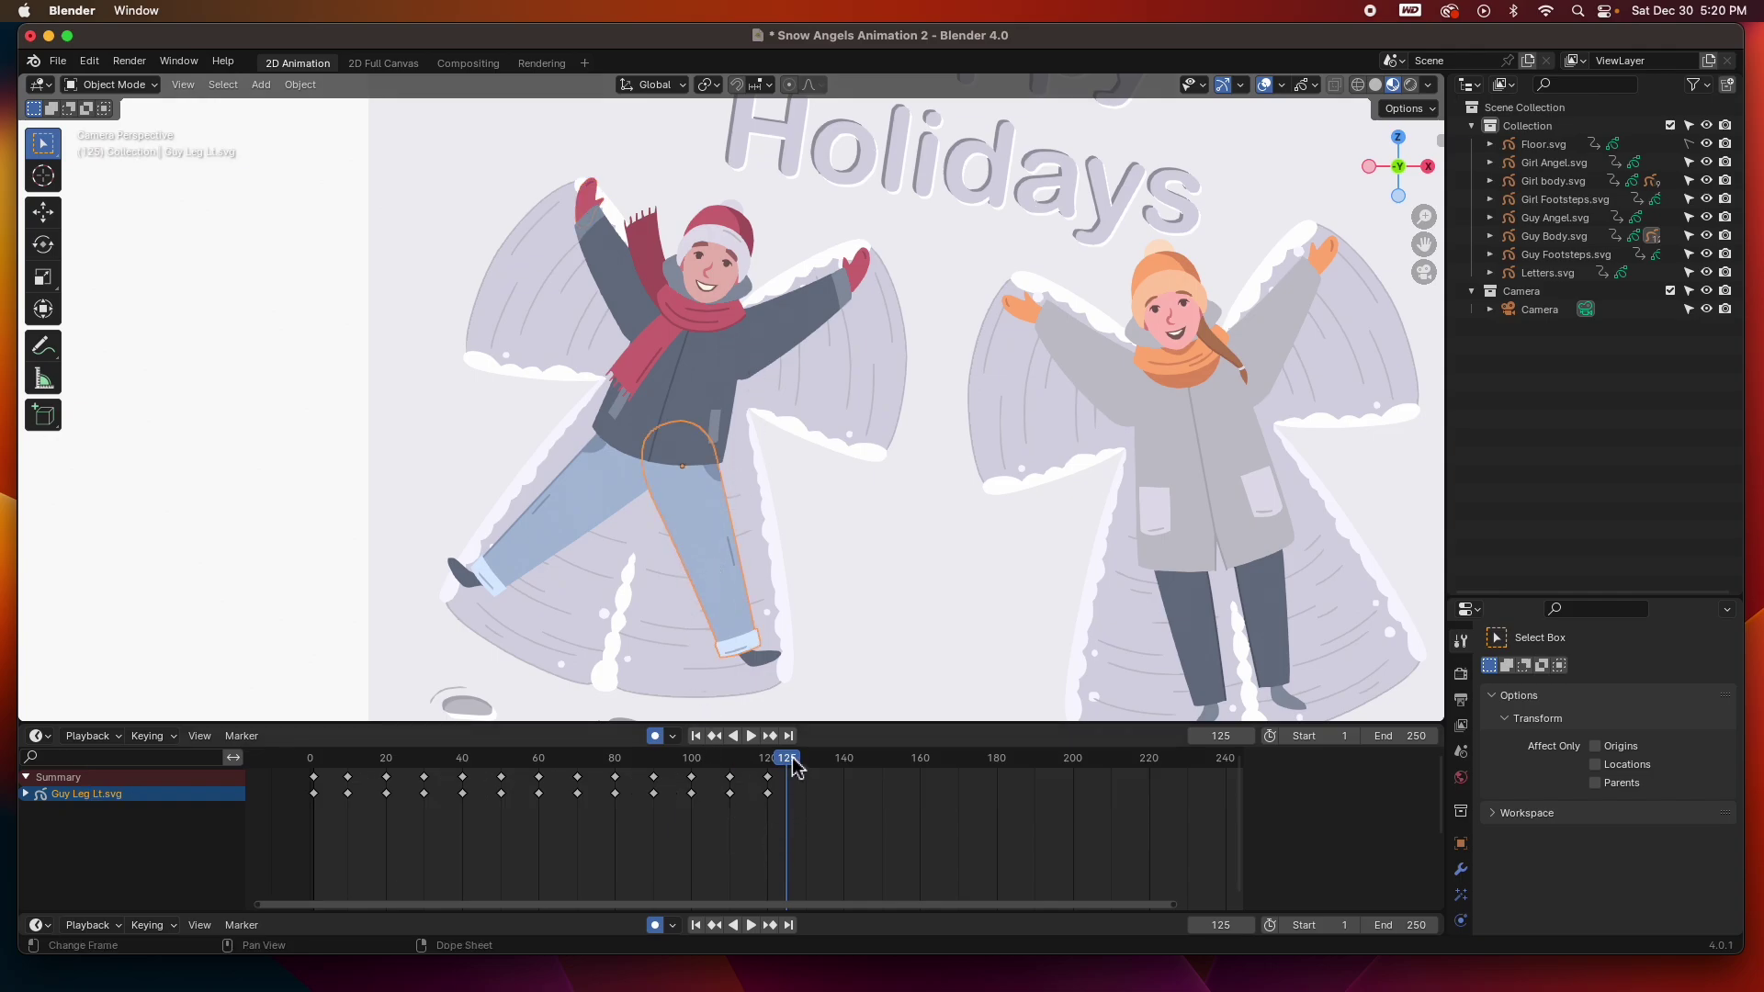
pyautogui.press('space')
pyautogui.press('space')
pyautogui.moveTo(778, 841); pyautogui.dragTo(308, 771)
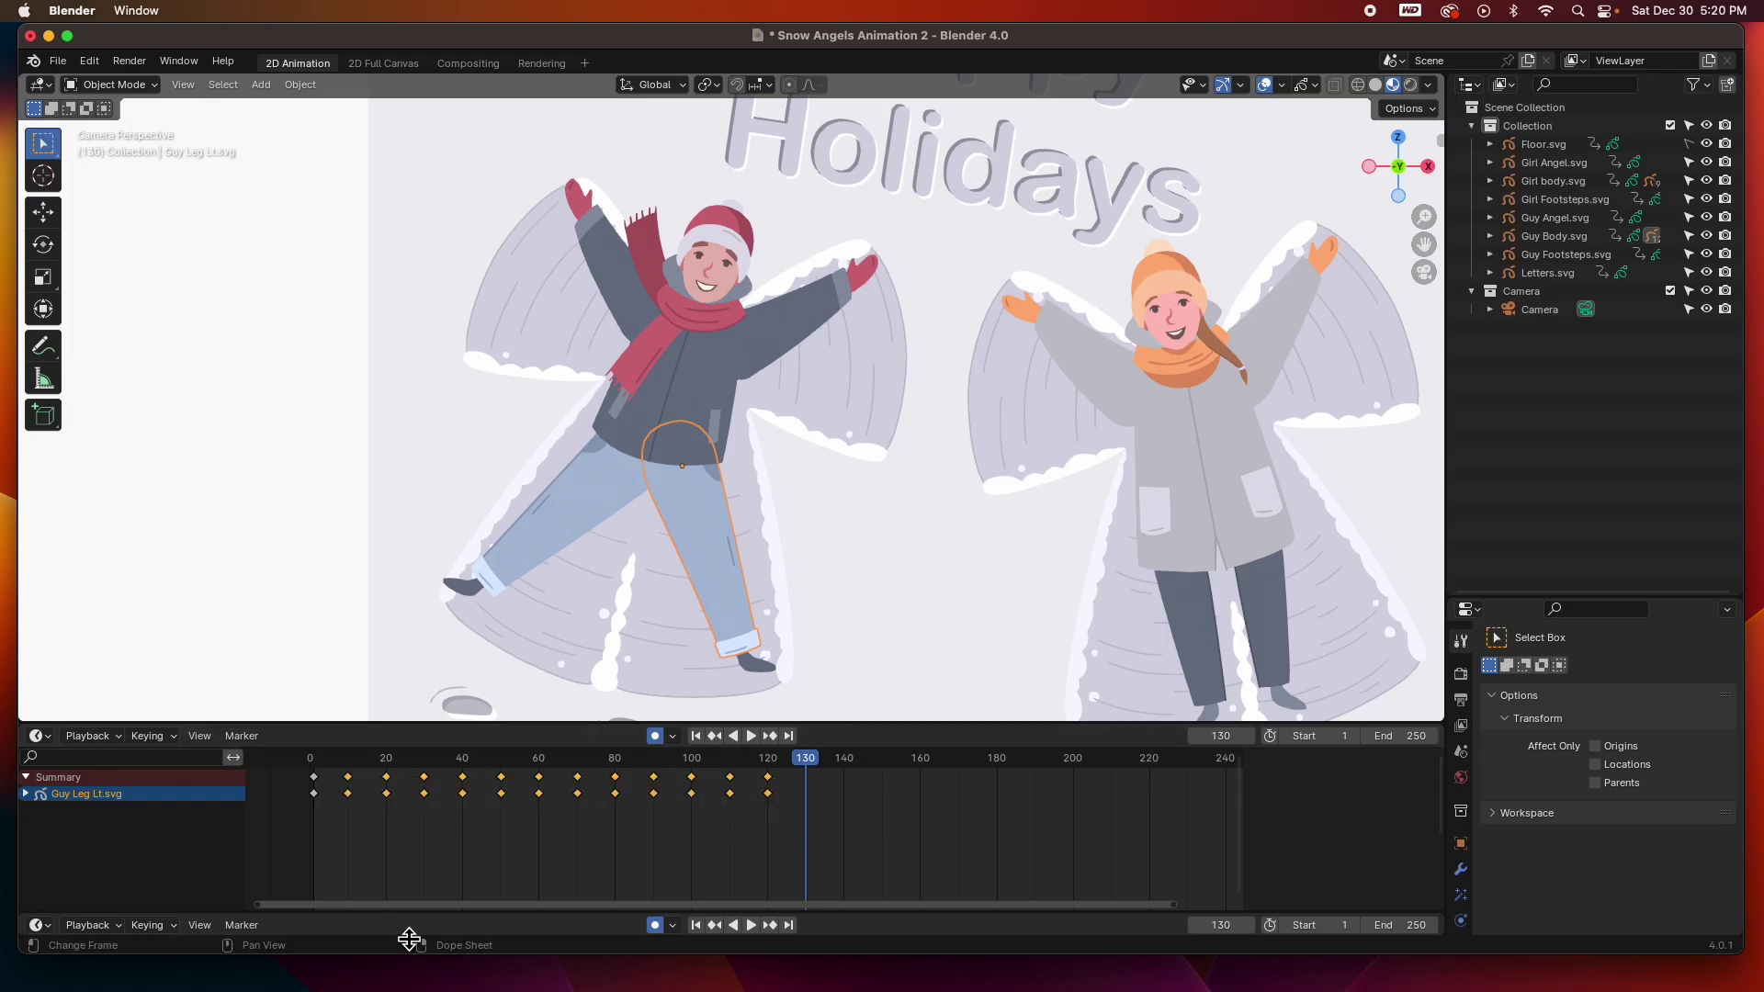
pyautogui.hotkey('ctrl', 'v')
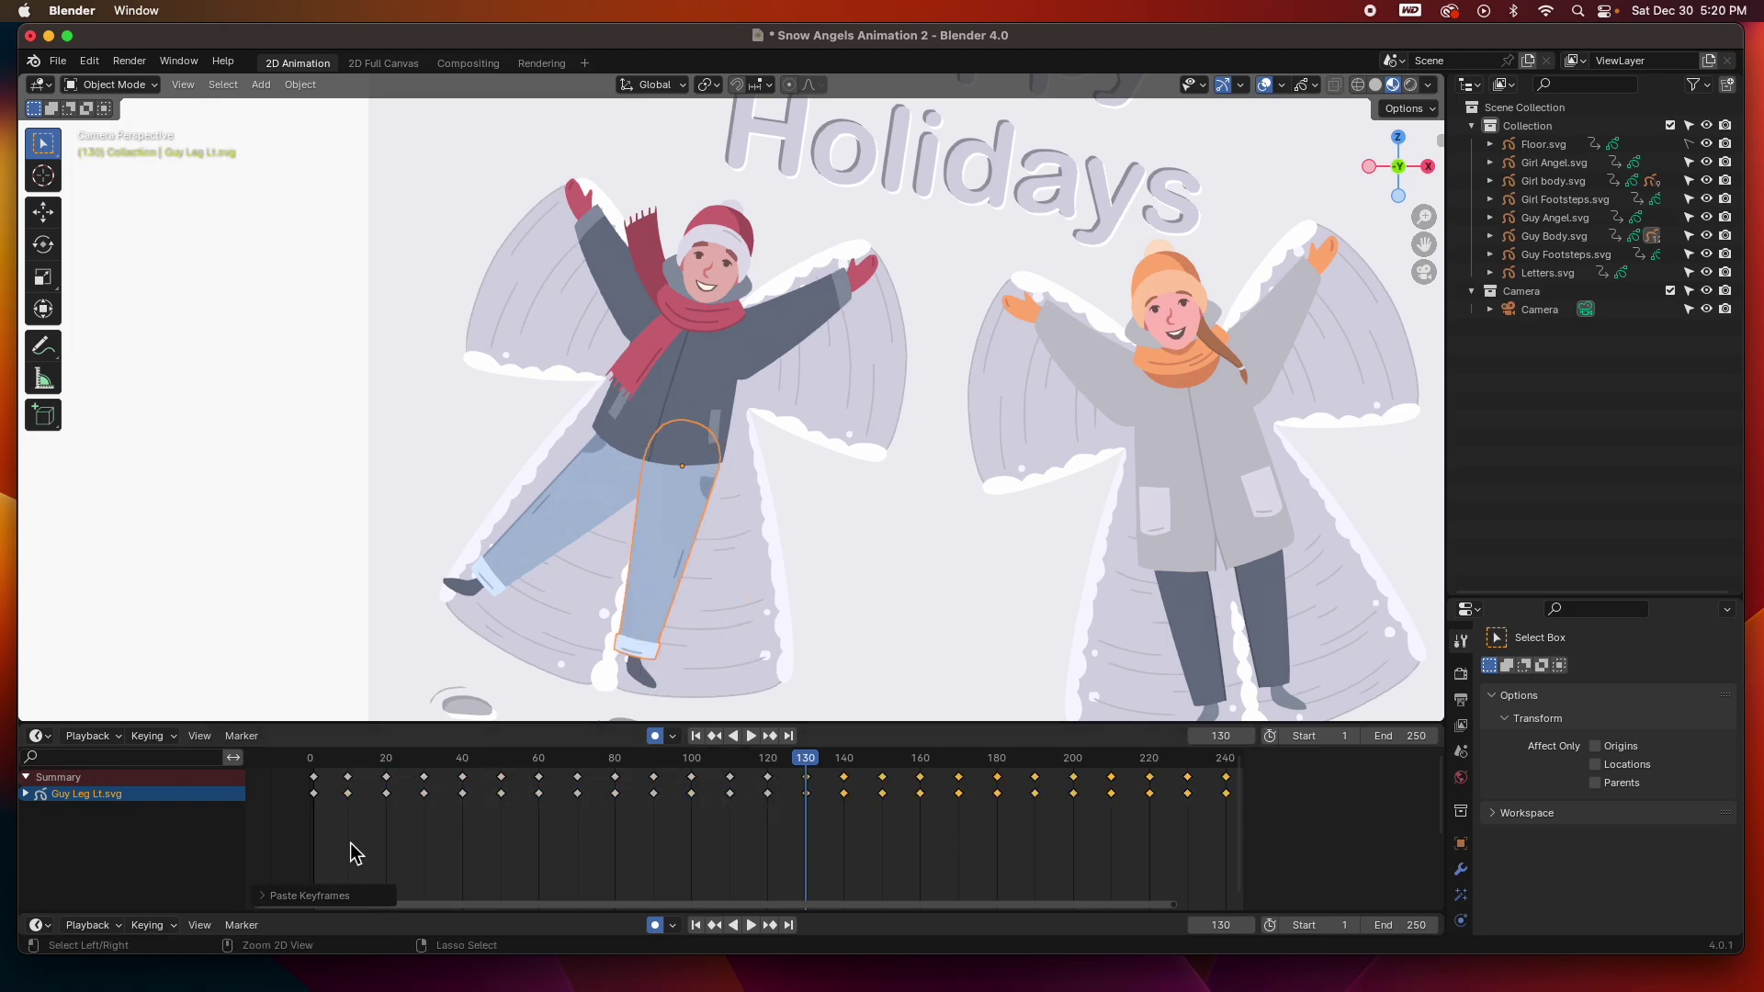
# Copy the guy's right leg keyframes from frames 10 to 120 and paste them at frame 130
pyautogui.click(546, 538)
pyautogui.moveTo(776, 822); pyautogui.dragTo(338, 797)
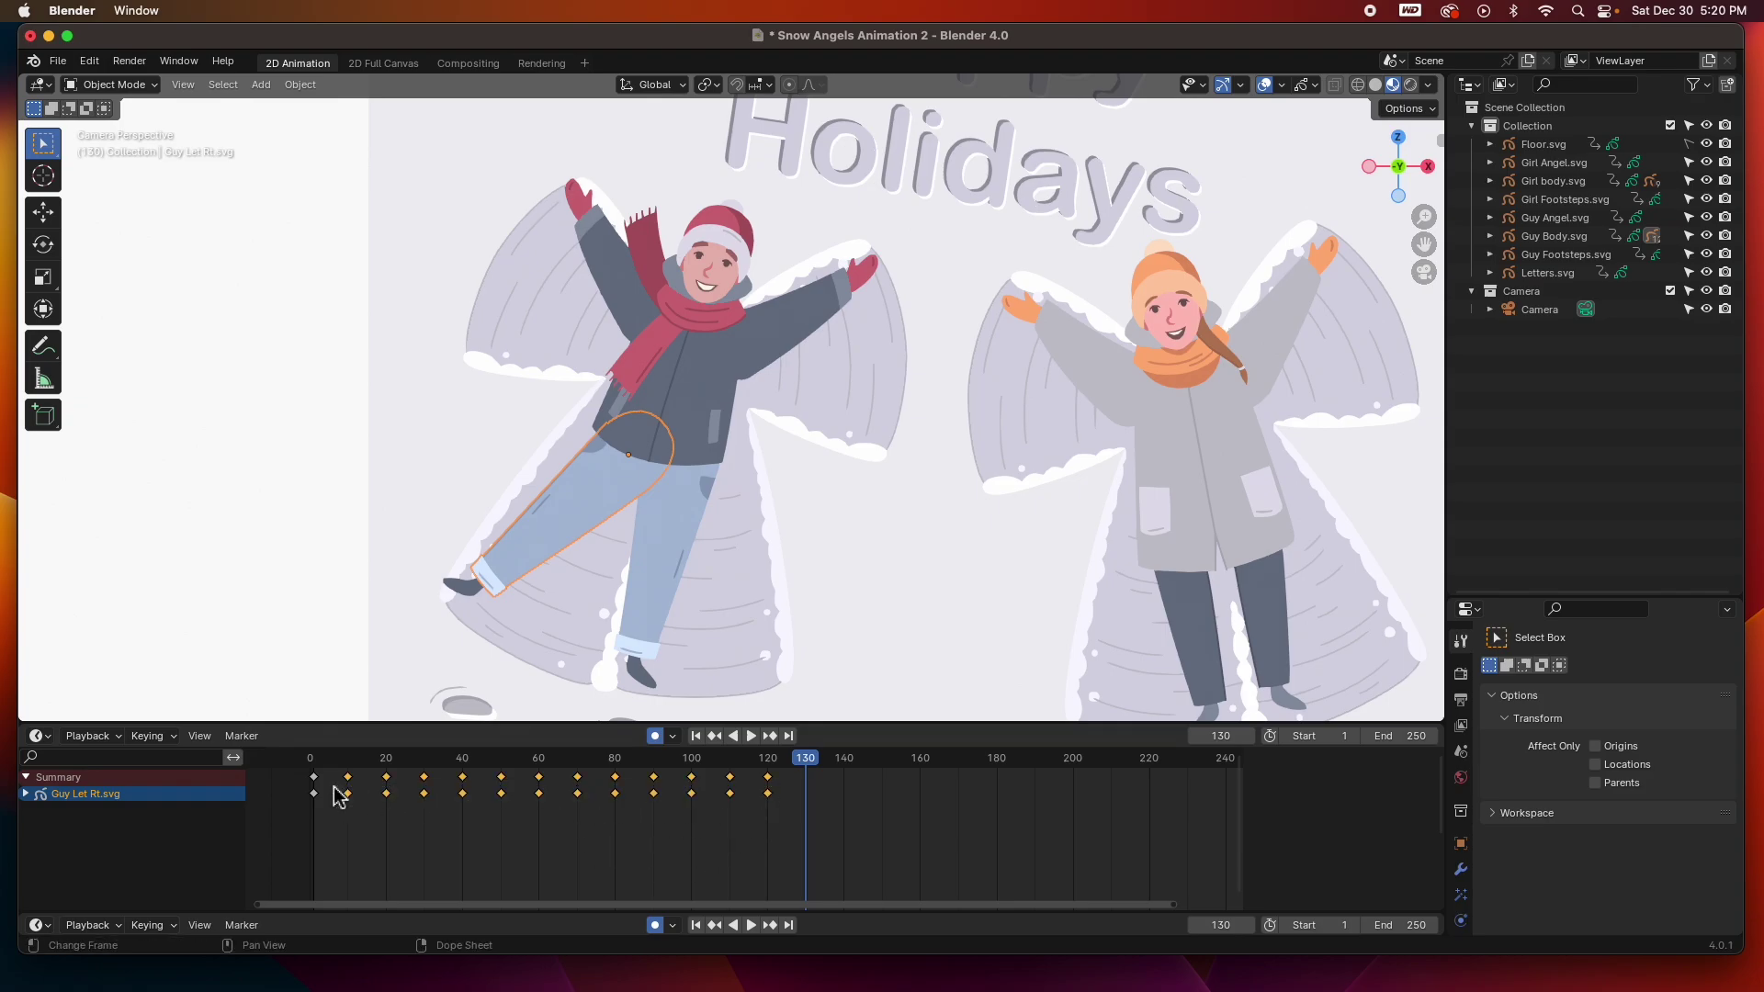
pyautogui.hotkey('ctrl', 'v')
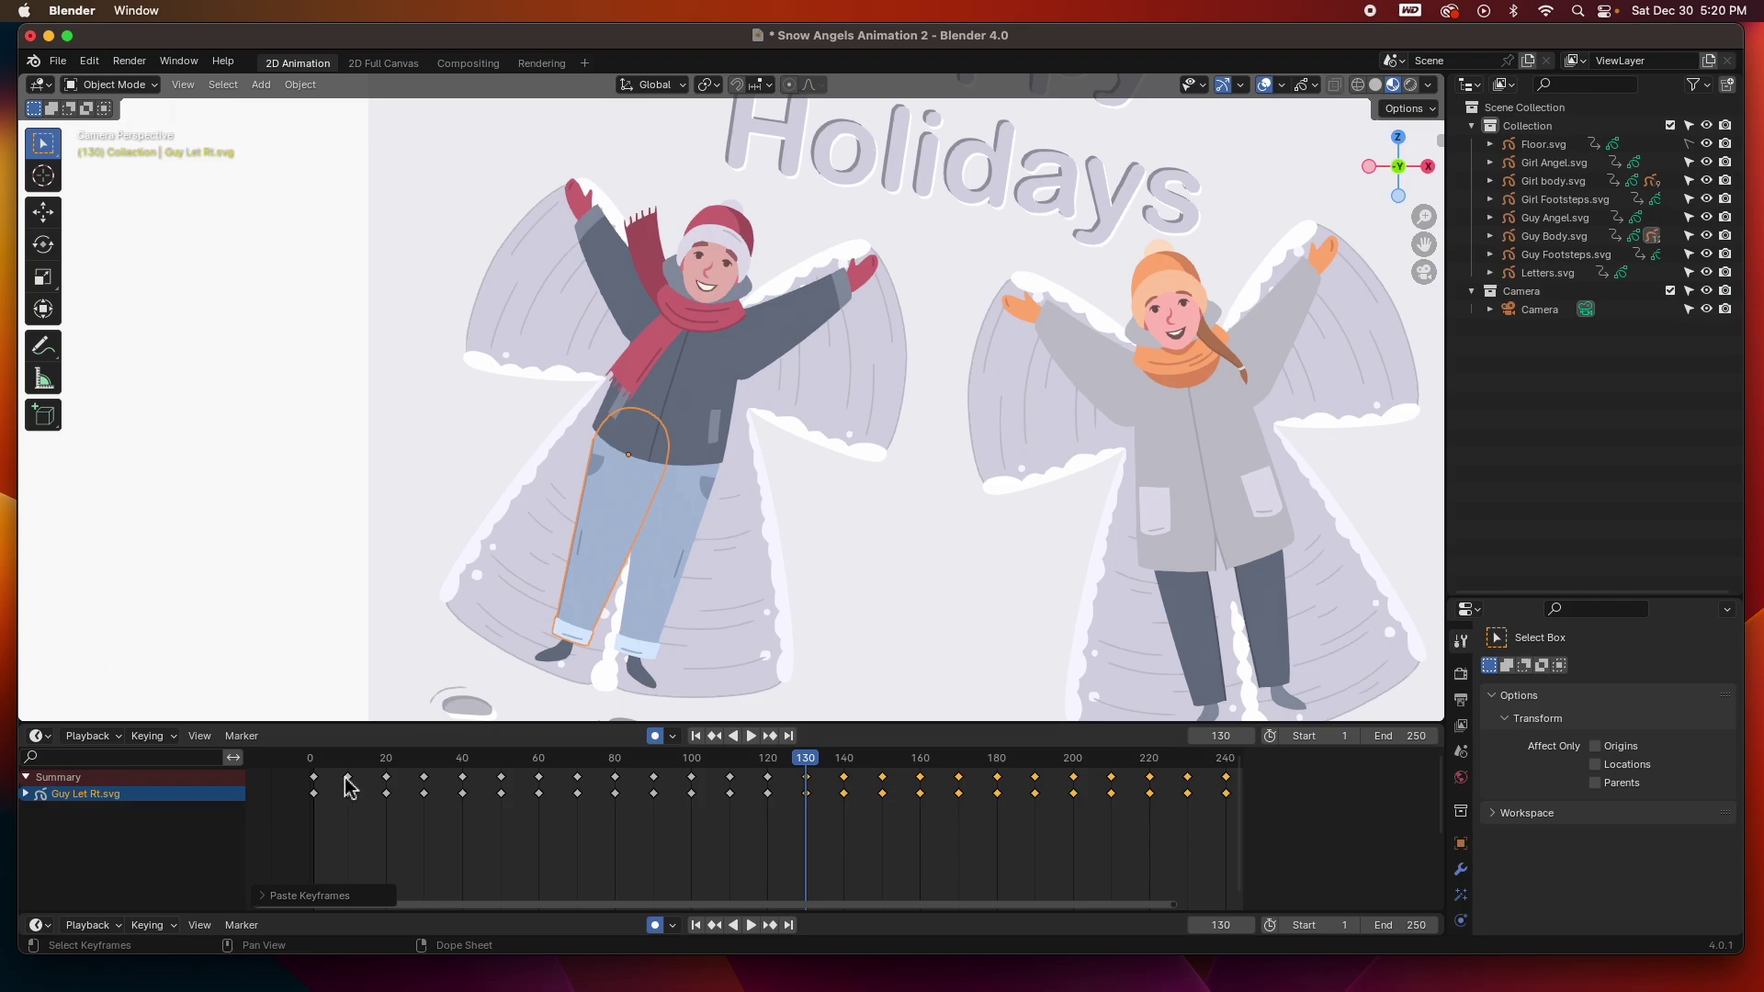
# Copy the keyframes of the guy's left and right arms from frames 10 to 120 and paste them at frame 130
pyautogui.click(747, 350)
pyautogui.moveTo(779, 807); pyautogui.dragTo(336, 777)
pyautogui.hotkey('ctrl', 'c')
pyautogui.hotkey('ctrl', 'v')
pyautogui.click(617, 308)
pyautogui.moveTo(779, 811); pyautogui.dragTo(336, 787)
pyautogui.hotkey('ctrl', 'z')
pyautogui.hotkey('ctrl', 'z')
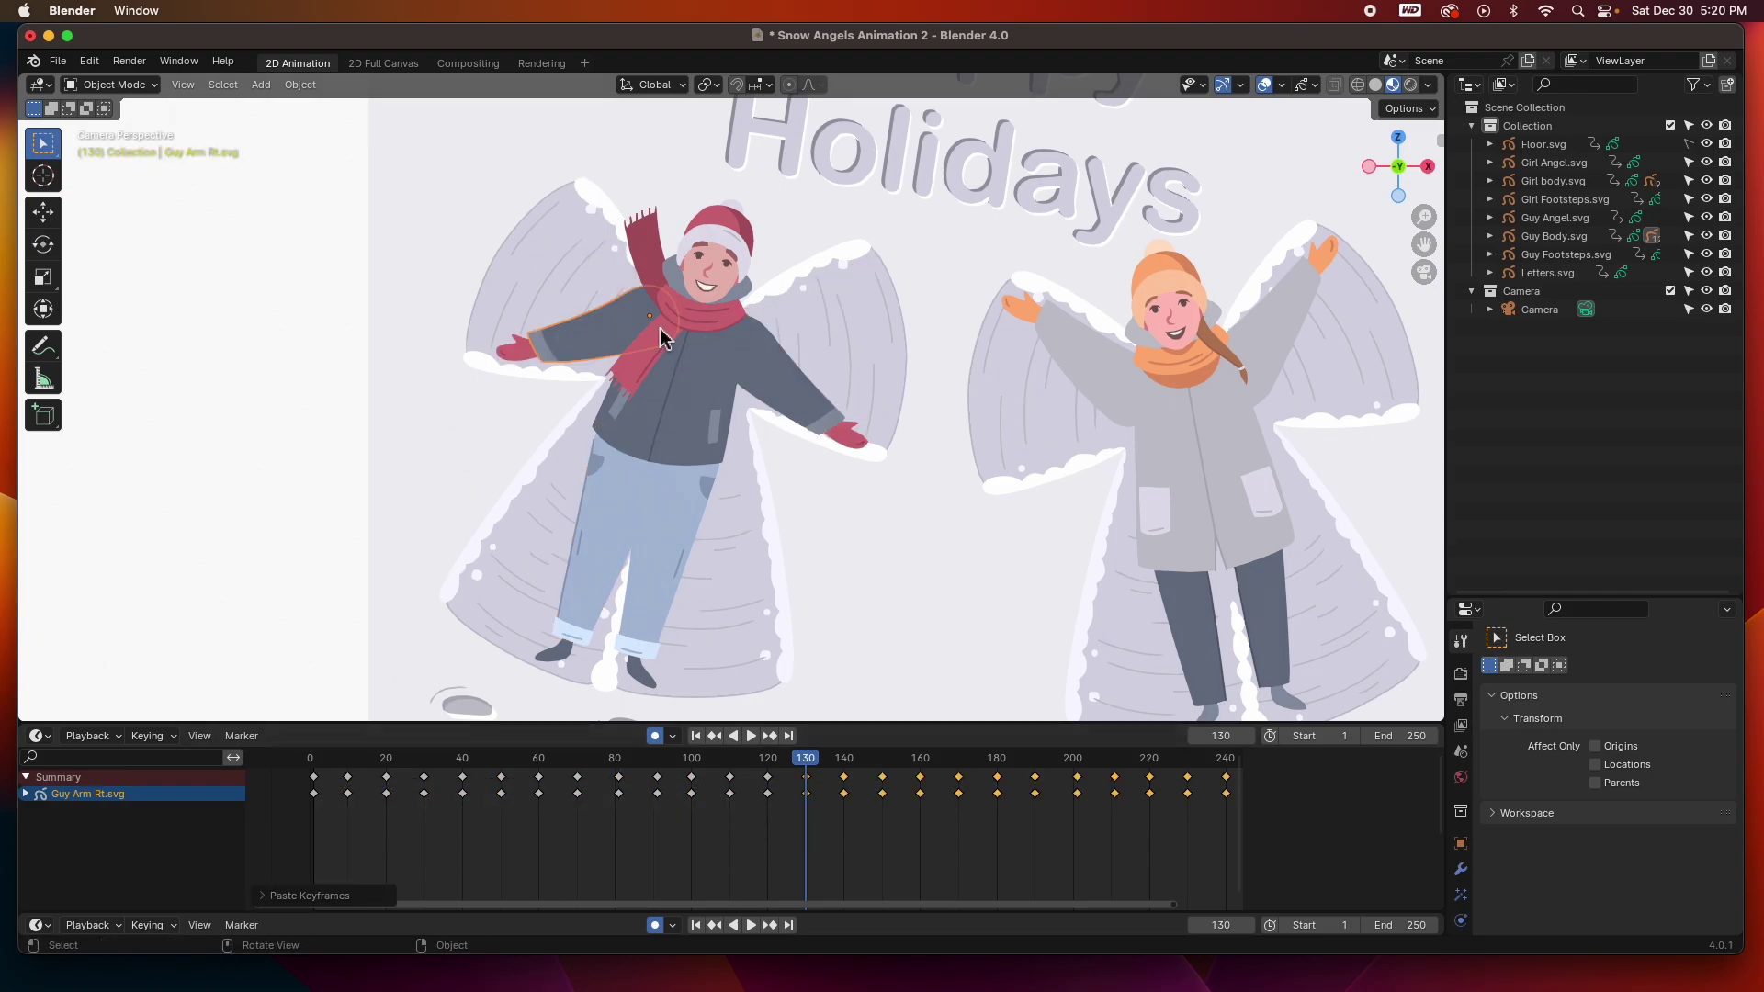
# Repeat the keyframes of the guy's two scarf ends and head by pasting copies of them at frame 130
pyautogui.moveTo(776, 820); pyautogui.dragTo(347, 804)
pyautogui.hotkey('ctrl', 'z')
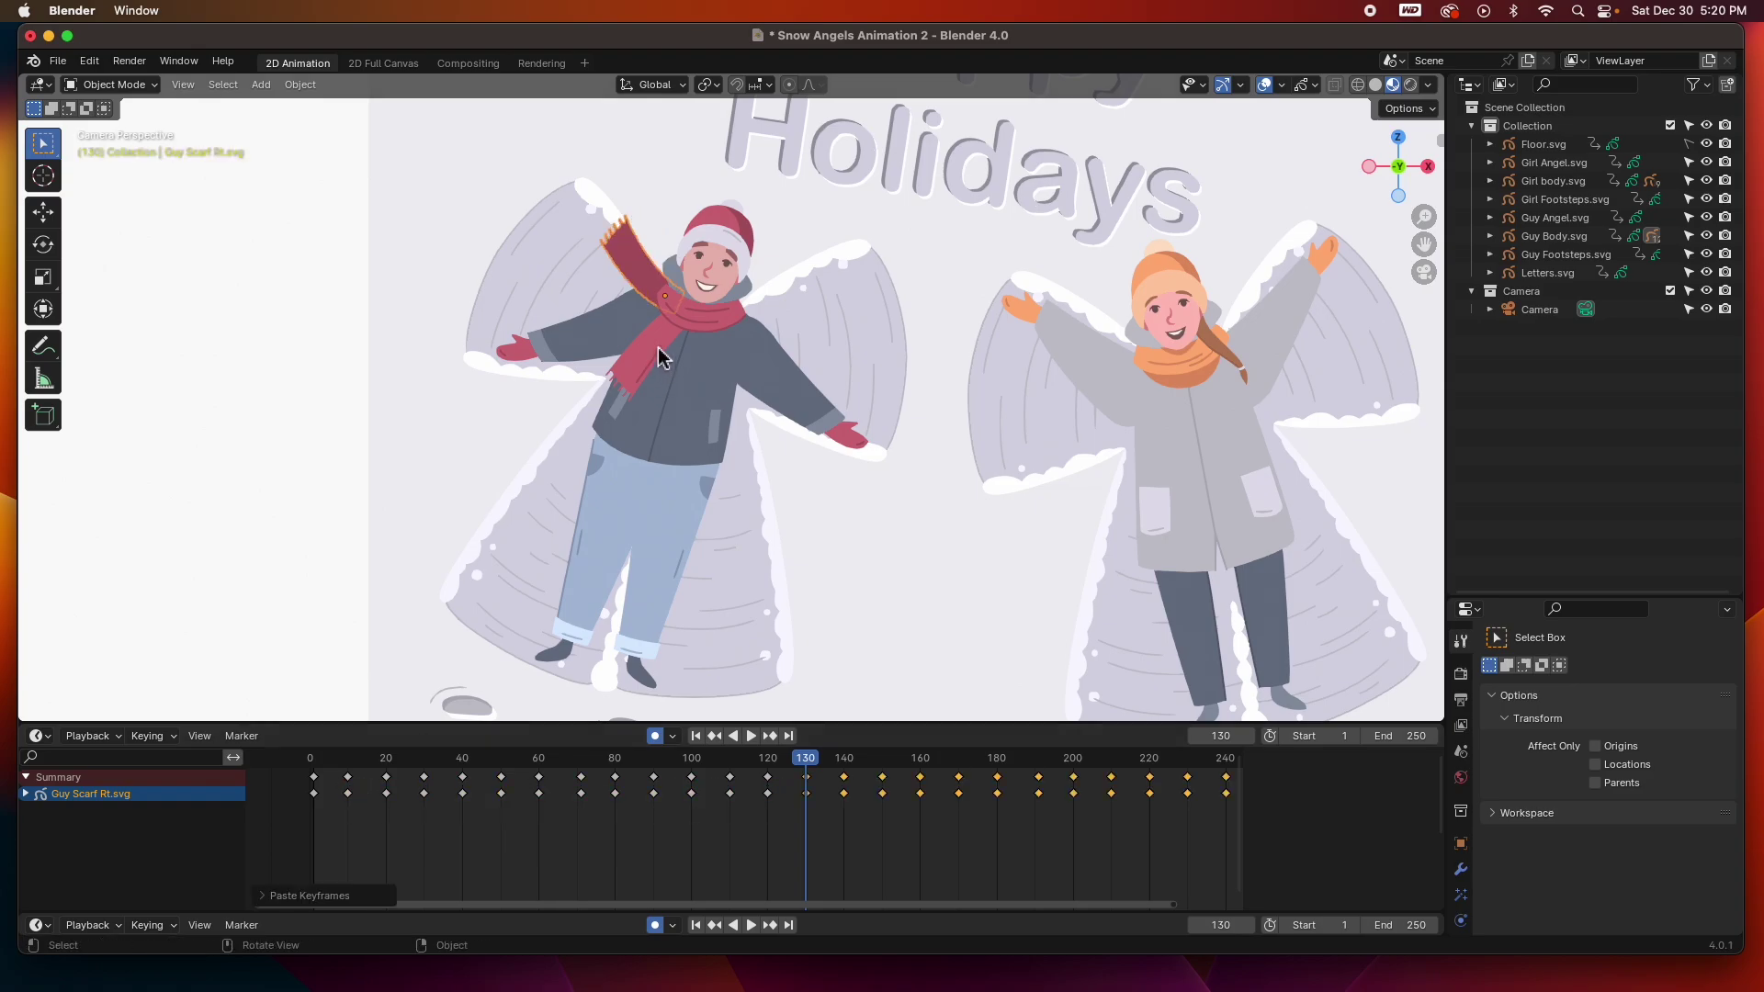
pyautogui.moveTo(781, 835); pyautogui.dragTo(358, 808)
pyautogui.hotkey('ctrl', 'v')
pyautogui.click(724, 292)
pyautogui.moveTo(780, 818); pyautogui.dragTo(335, 784)
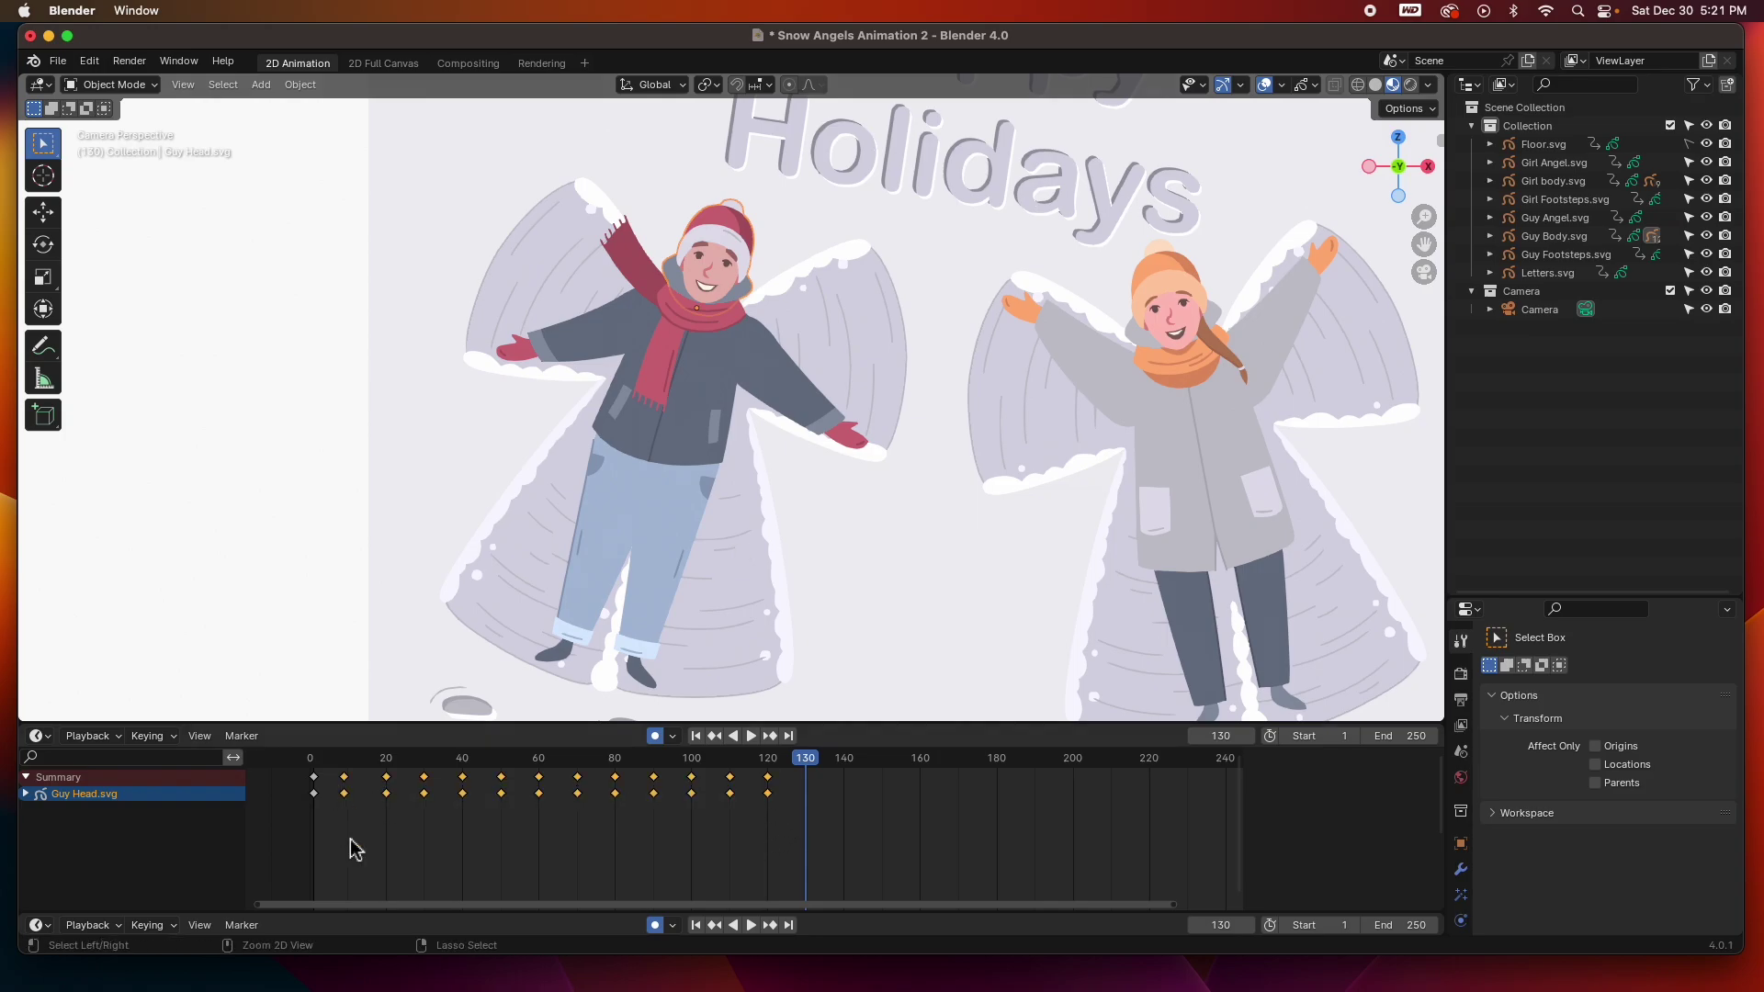
# Copy the Guy Body keyframes from frames 20 to 120 and paste them at frame 140
pyautogui.click(701, 421)
pyautogui.click(659, 381)
pyautogui.click(701, 385)
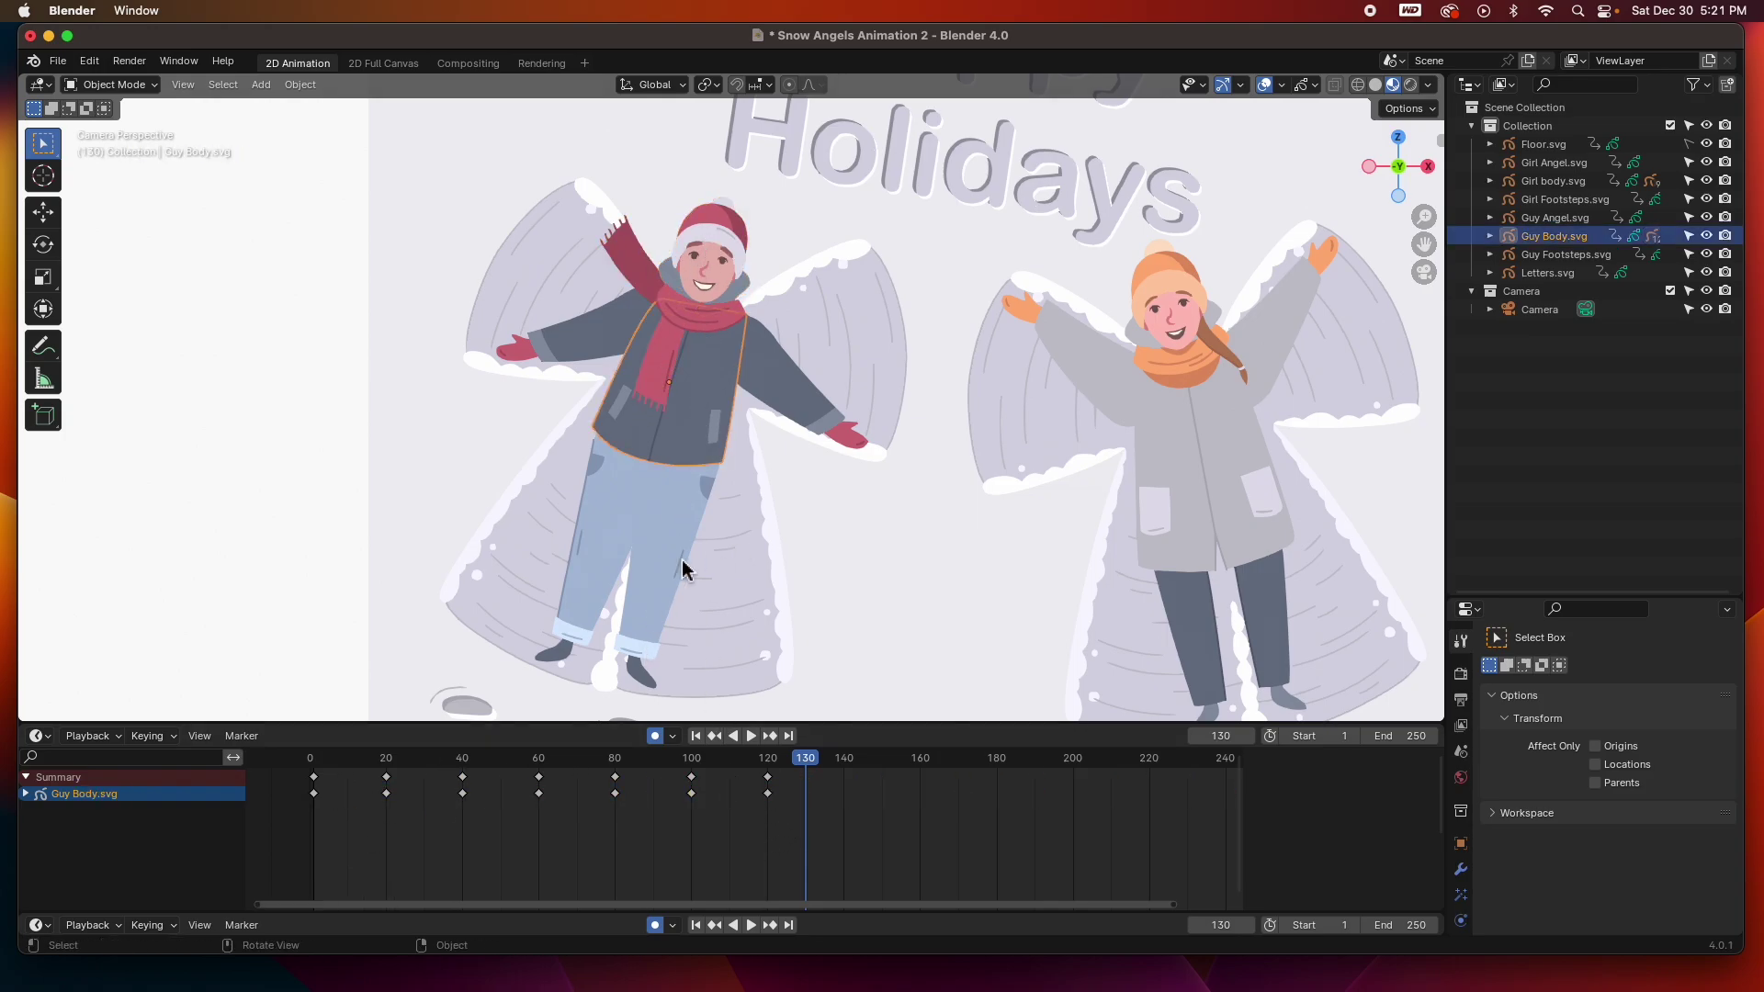
pyautogui.moveTo(782, 819); pyautogui.dragTo(336, 790)
pyautogui.press('space')
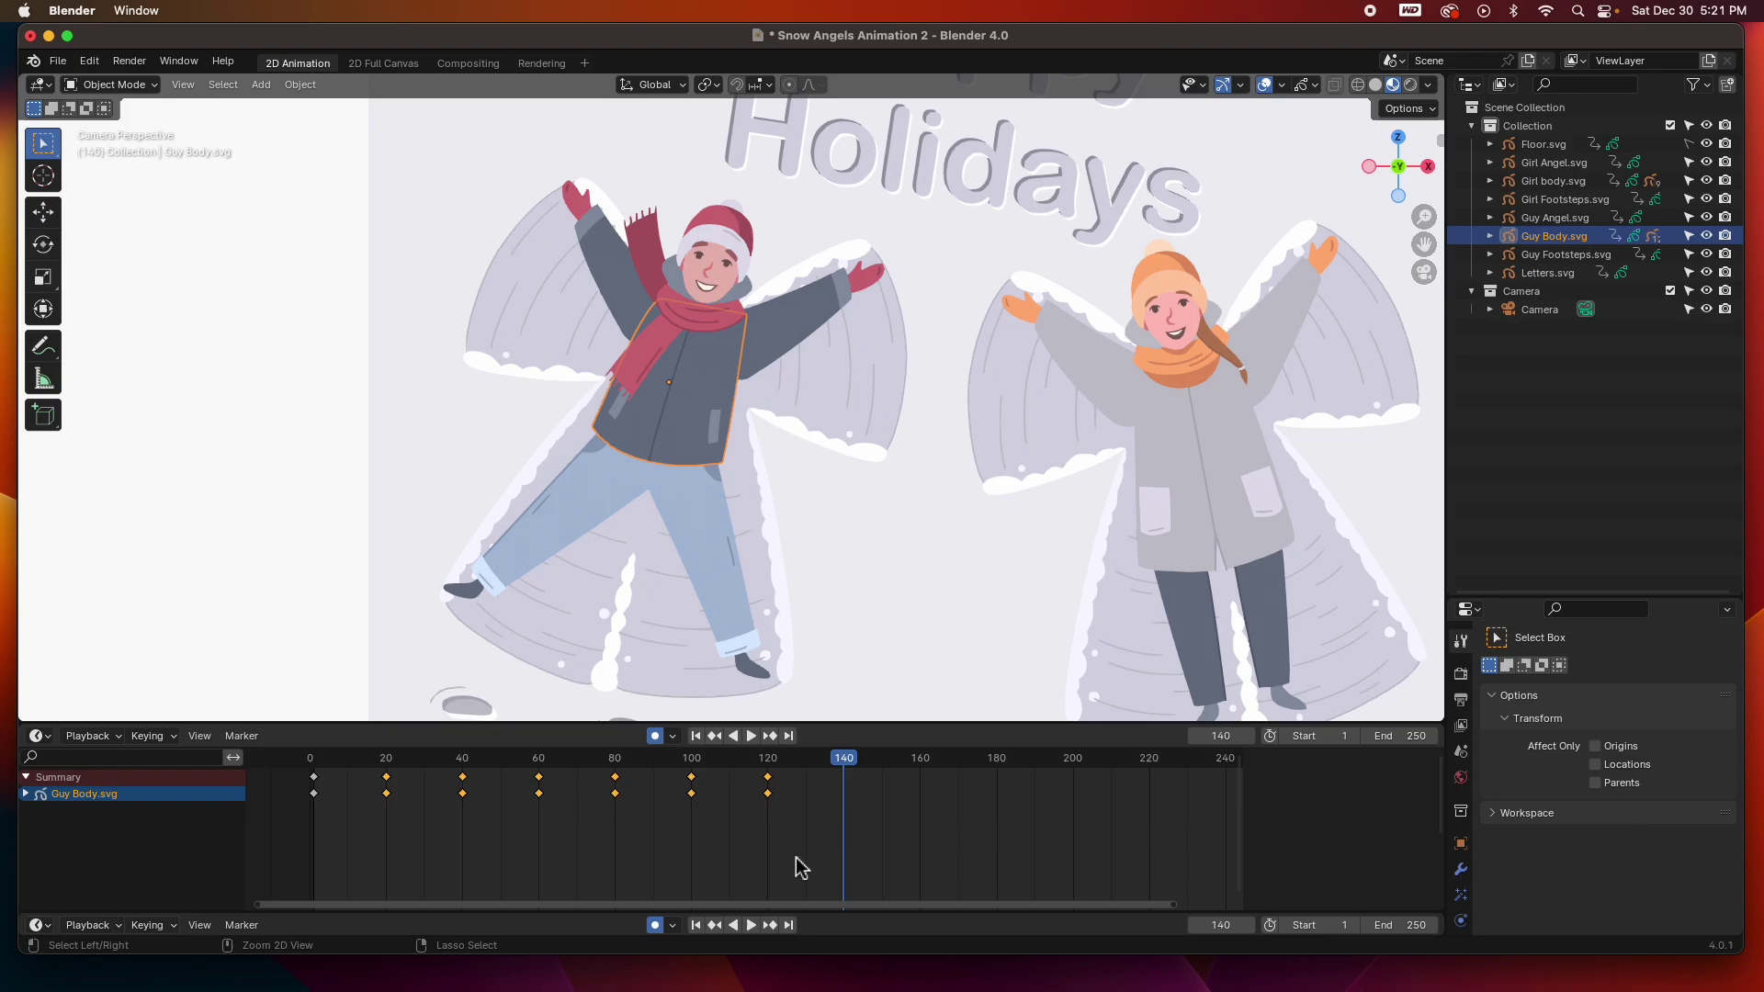
pyautogui.hotkey('ctrl', 'v')
pyautogui.click(779, 863)
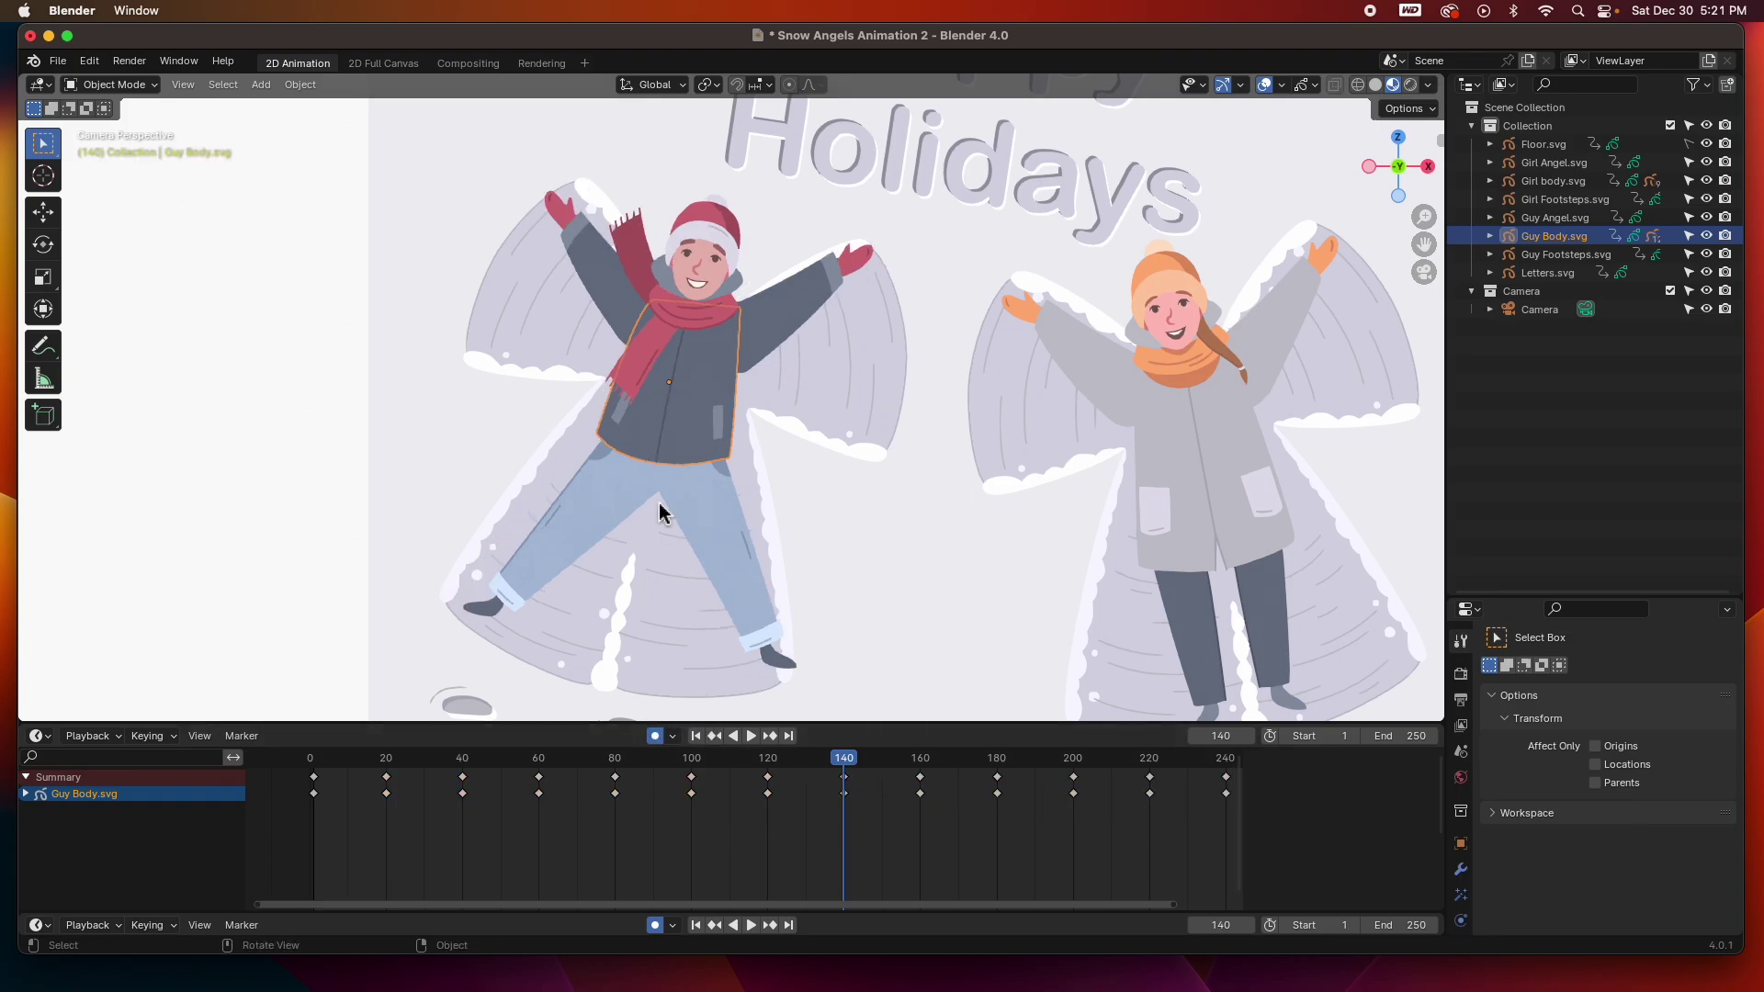
# Select the guy's left hand, arms, head, scarf ends, body, legs and feet together, and enlarge the timeline to list all their keyframes
pyautogui.scroll(-2, 703, 473)
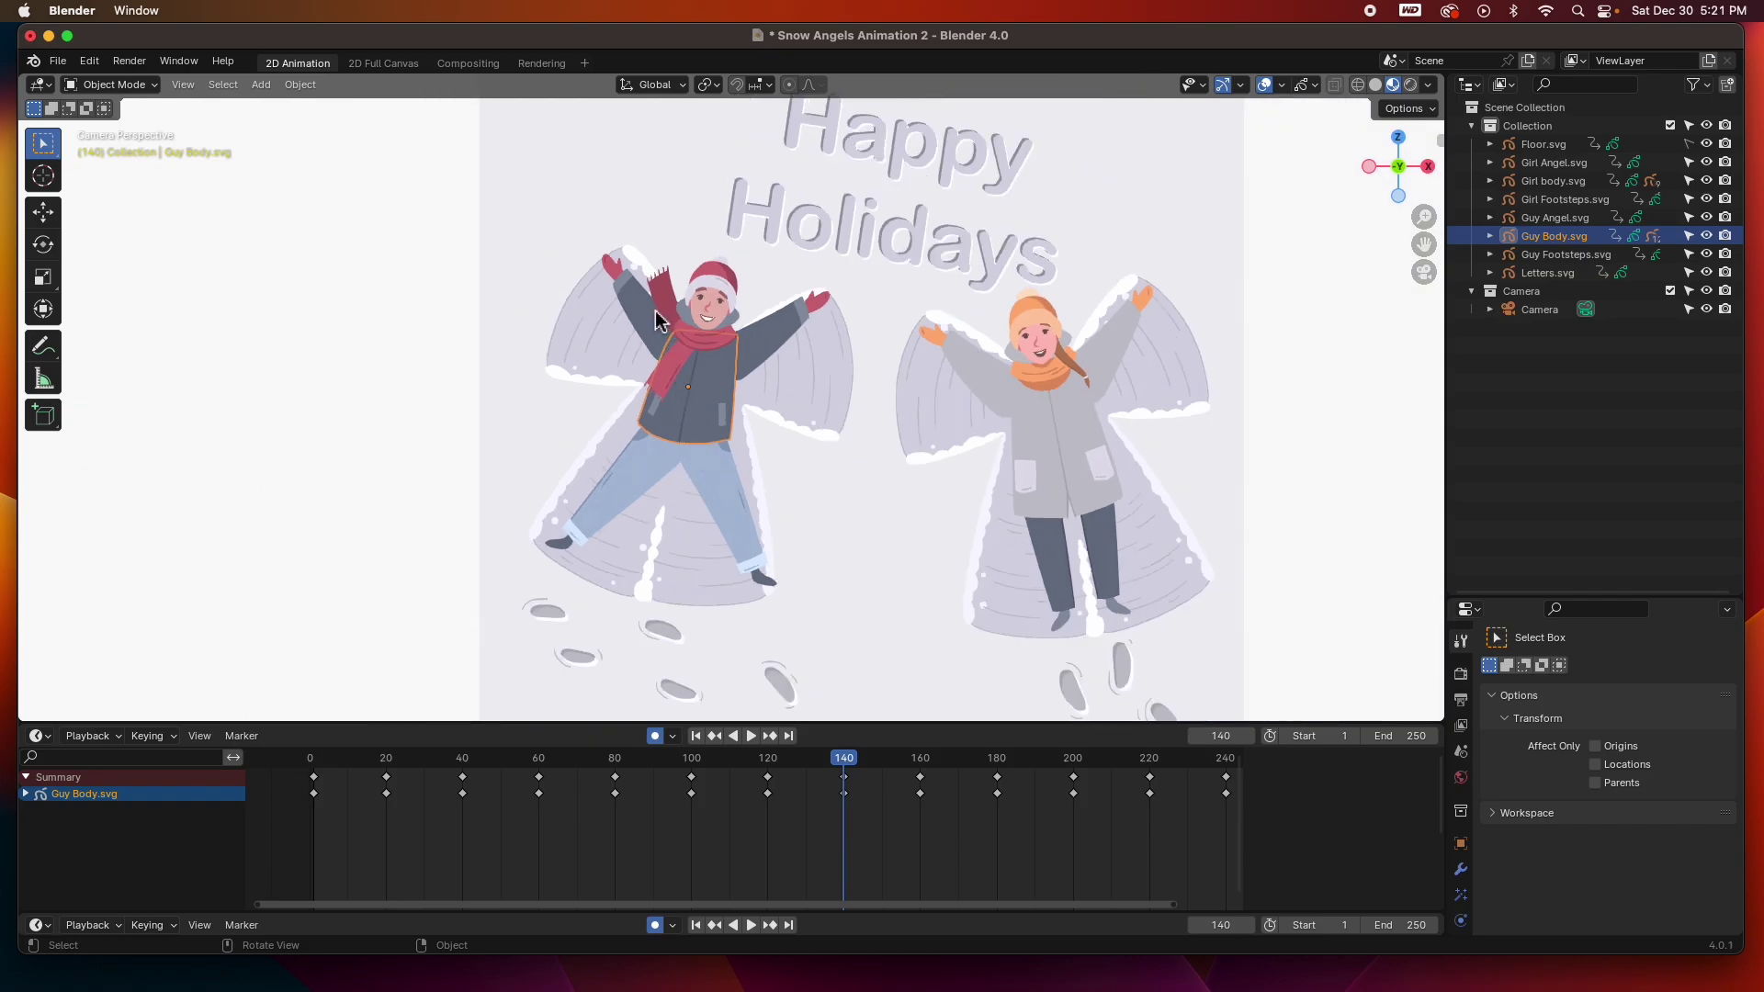
pyautogui.click(816, 310)
pyautogui.keyDown('shift'); pyautogui.click(777, 347); pyautogui.keyUp('shift')
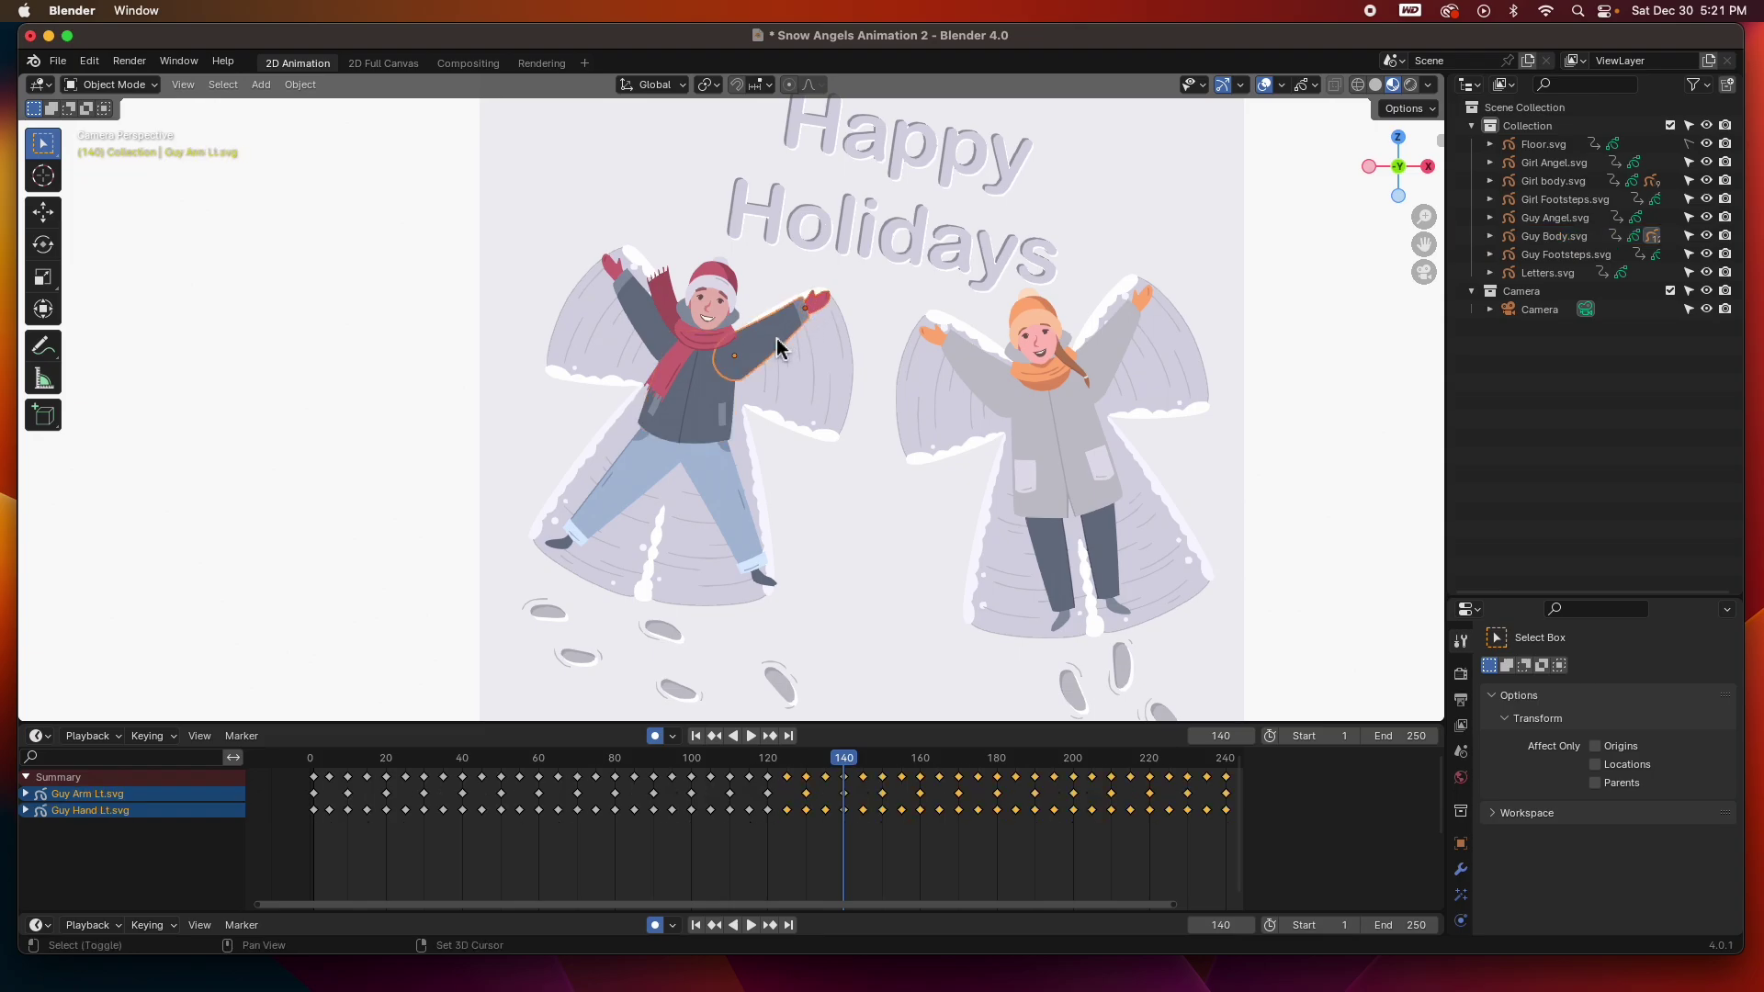
pyautogui.keyDown('shift'); pyautogui.click(719, 285); pyautogui.keyUp('shift')
pyautogui.keyDown('shift'); pyautogui.click(665, 303); pyautogui.keyUp('shift')
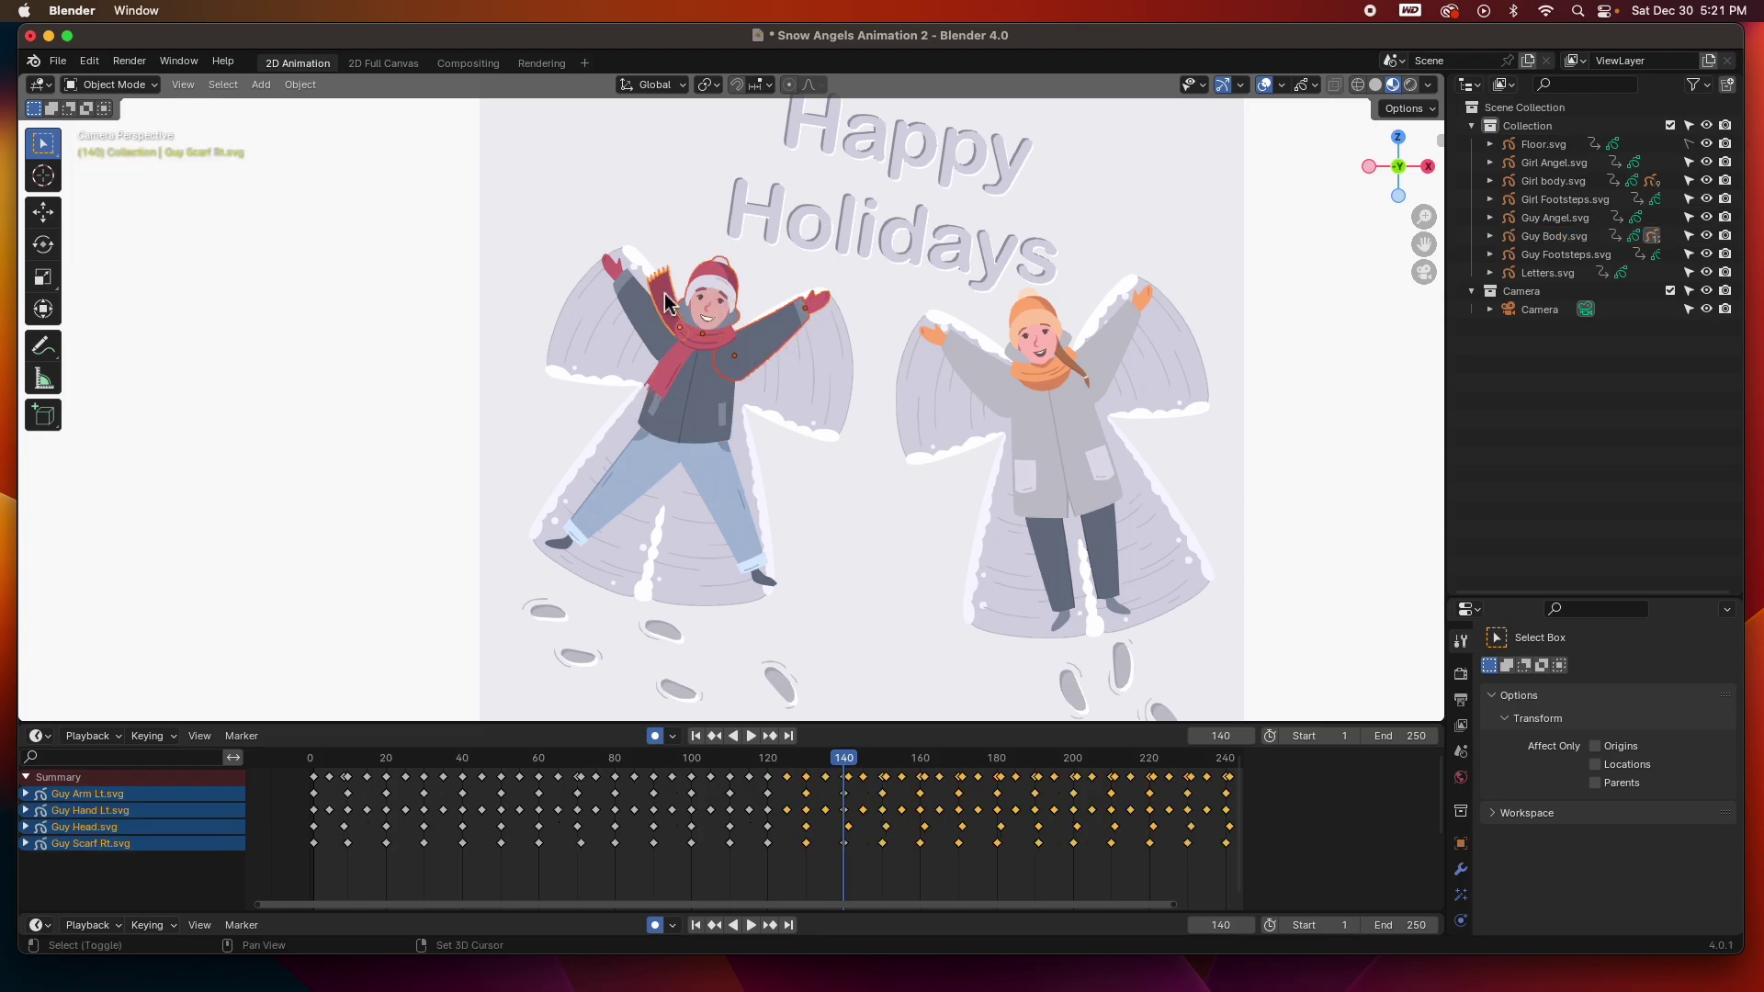
pyautogui.keyDown('shift'); pyautogui.click(677, 373); pyautogui.keyUp('shift')
pyautogui.keyDown('shift'); pyautogui.click(645, 319); pyautogui.keyUp('shift')
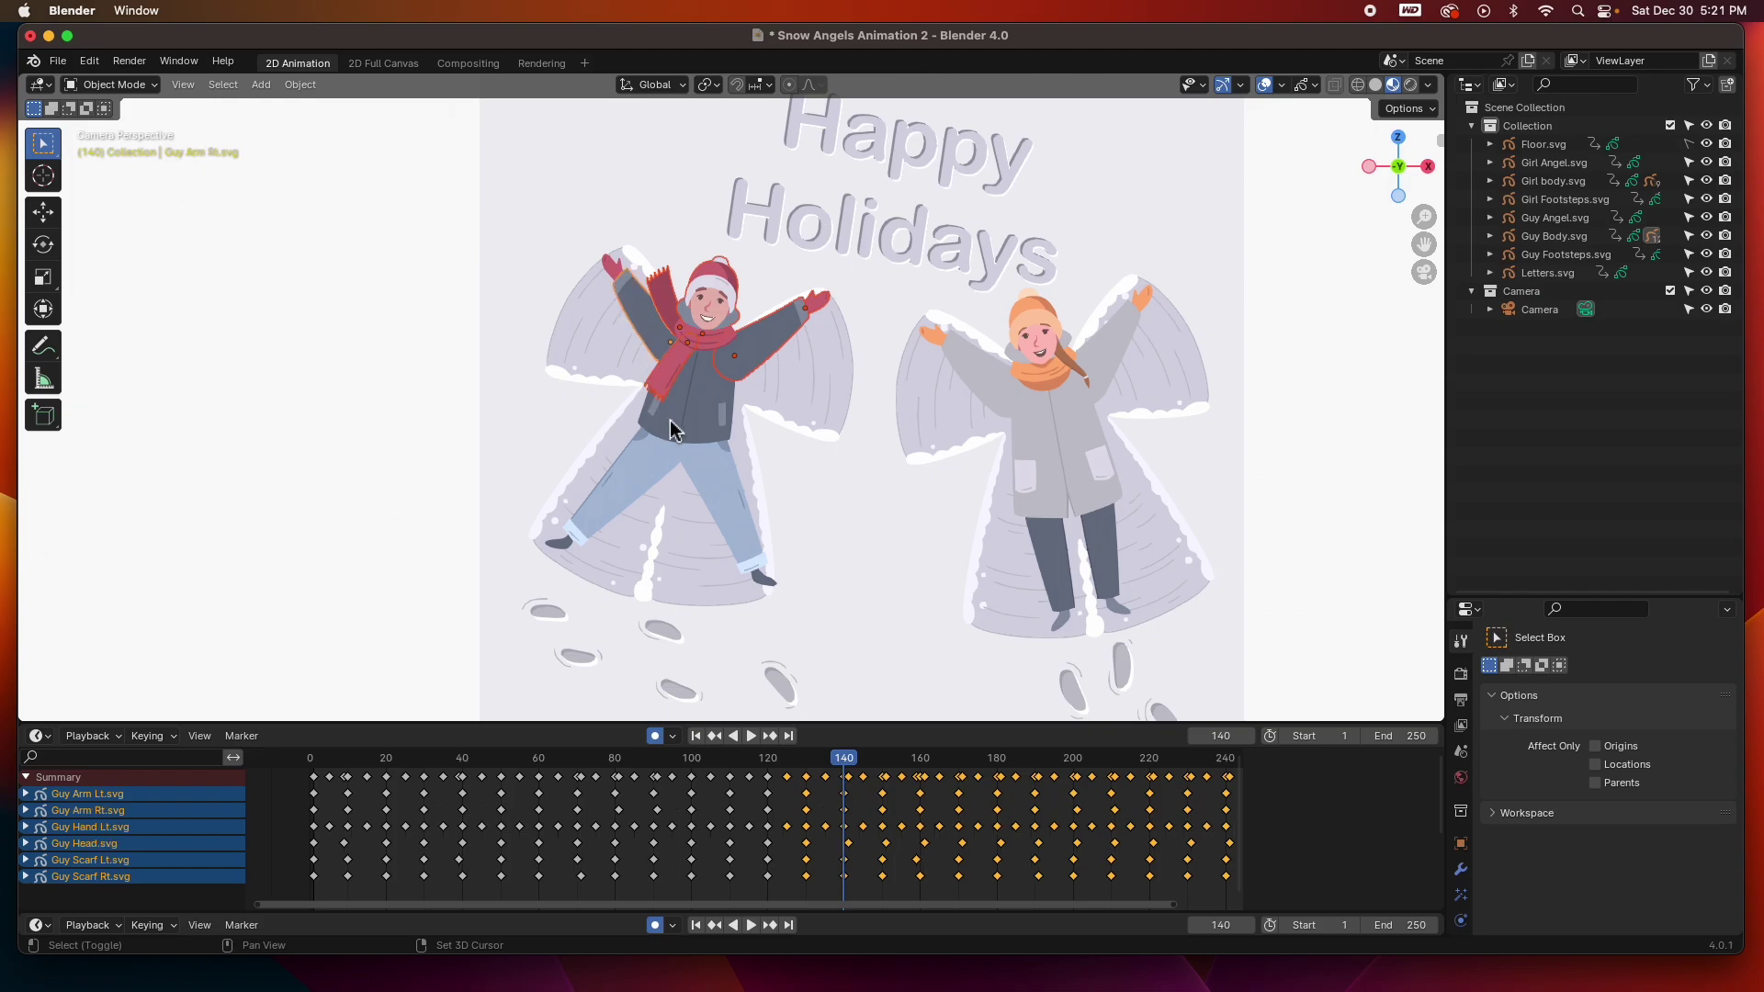
pyautogui.keyDown('shift'); pyautogui.click(689, 424); pyautogui.keyUp('shift')
pyautogui.keyDown('shift'); pyautogui.click(726, 484); pyautogui.keyUp('shift')
pyautogui.keyDown('shift'); pyautogui.click(597, 506); pyautogui.keyUp('shift')
pyautogui.keyDown('shift'); pyautogui.click(557, 548); pyautogui.keyUp('shift')
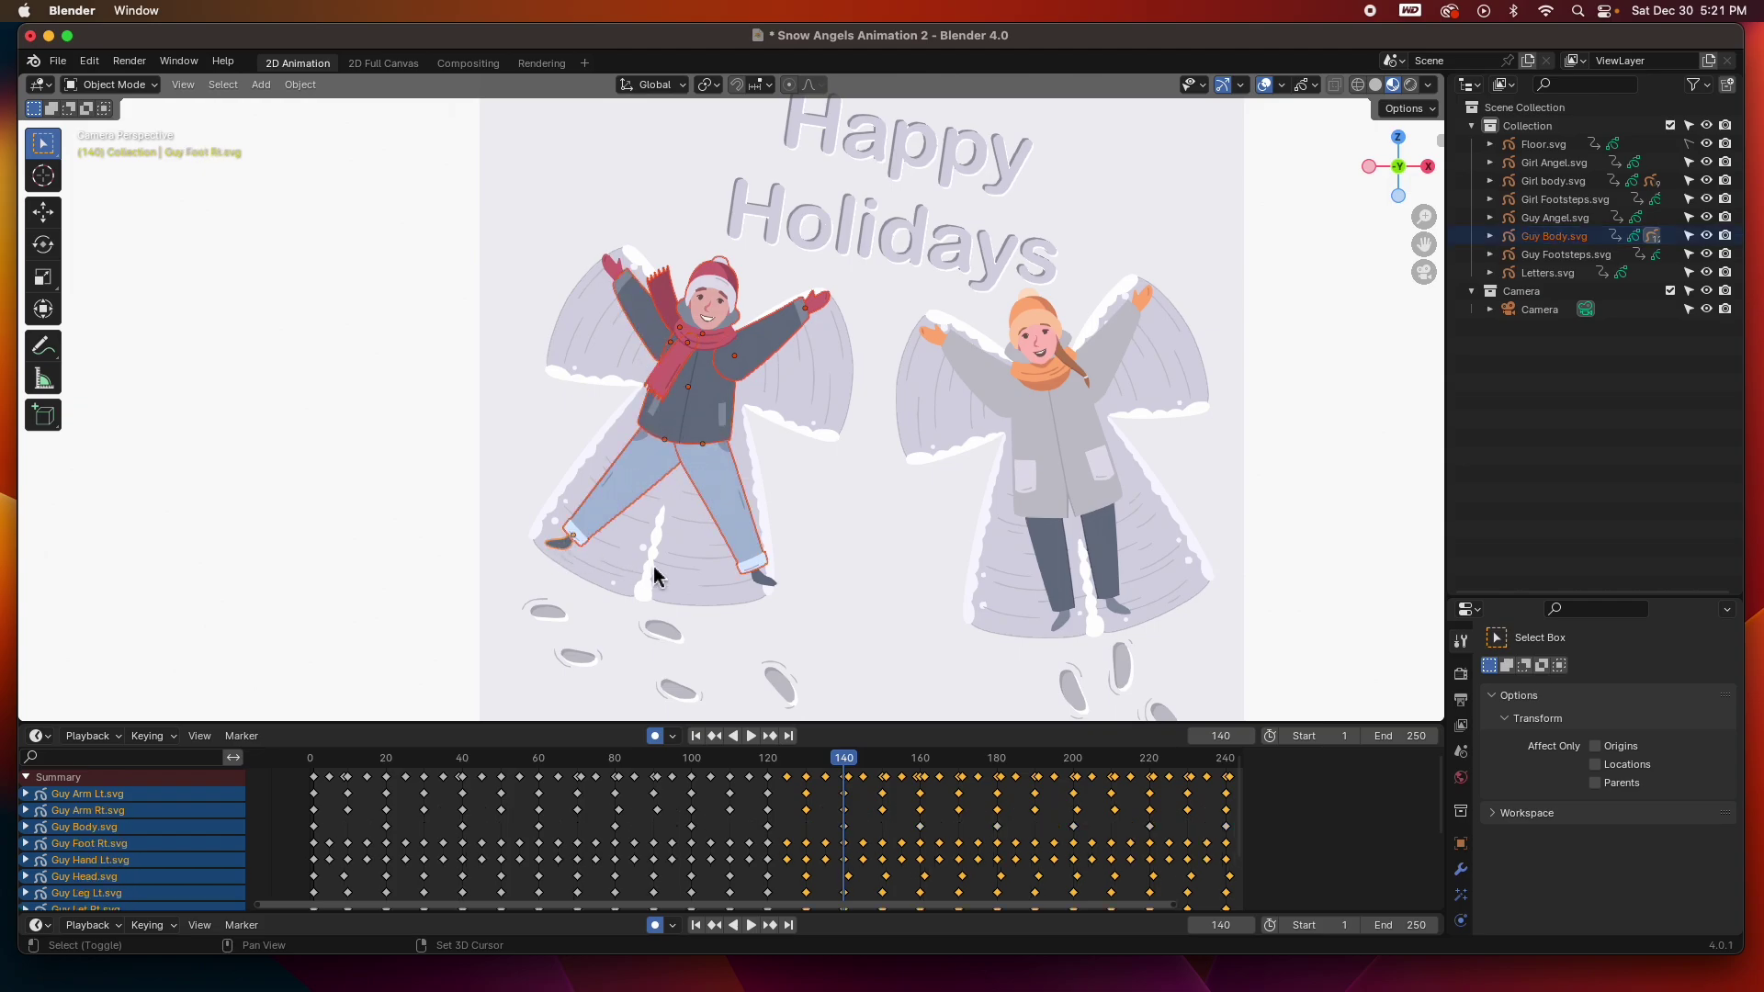
pyautogui.keyDown('shift'); pyautogui.click(764, 577); pyautogui.keyUp('shift')
pyautogui.moveTo(726, 725); pyautogui.dragTo(727, 357)
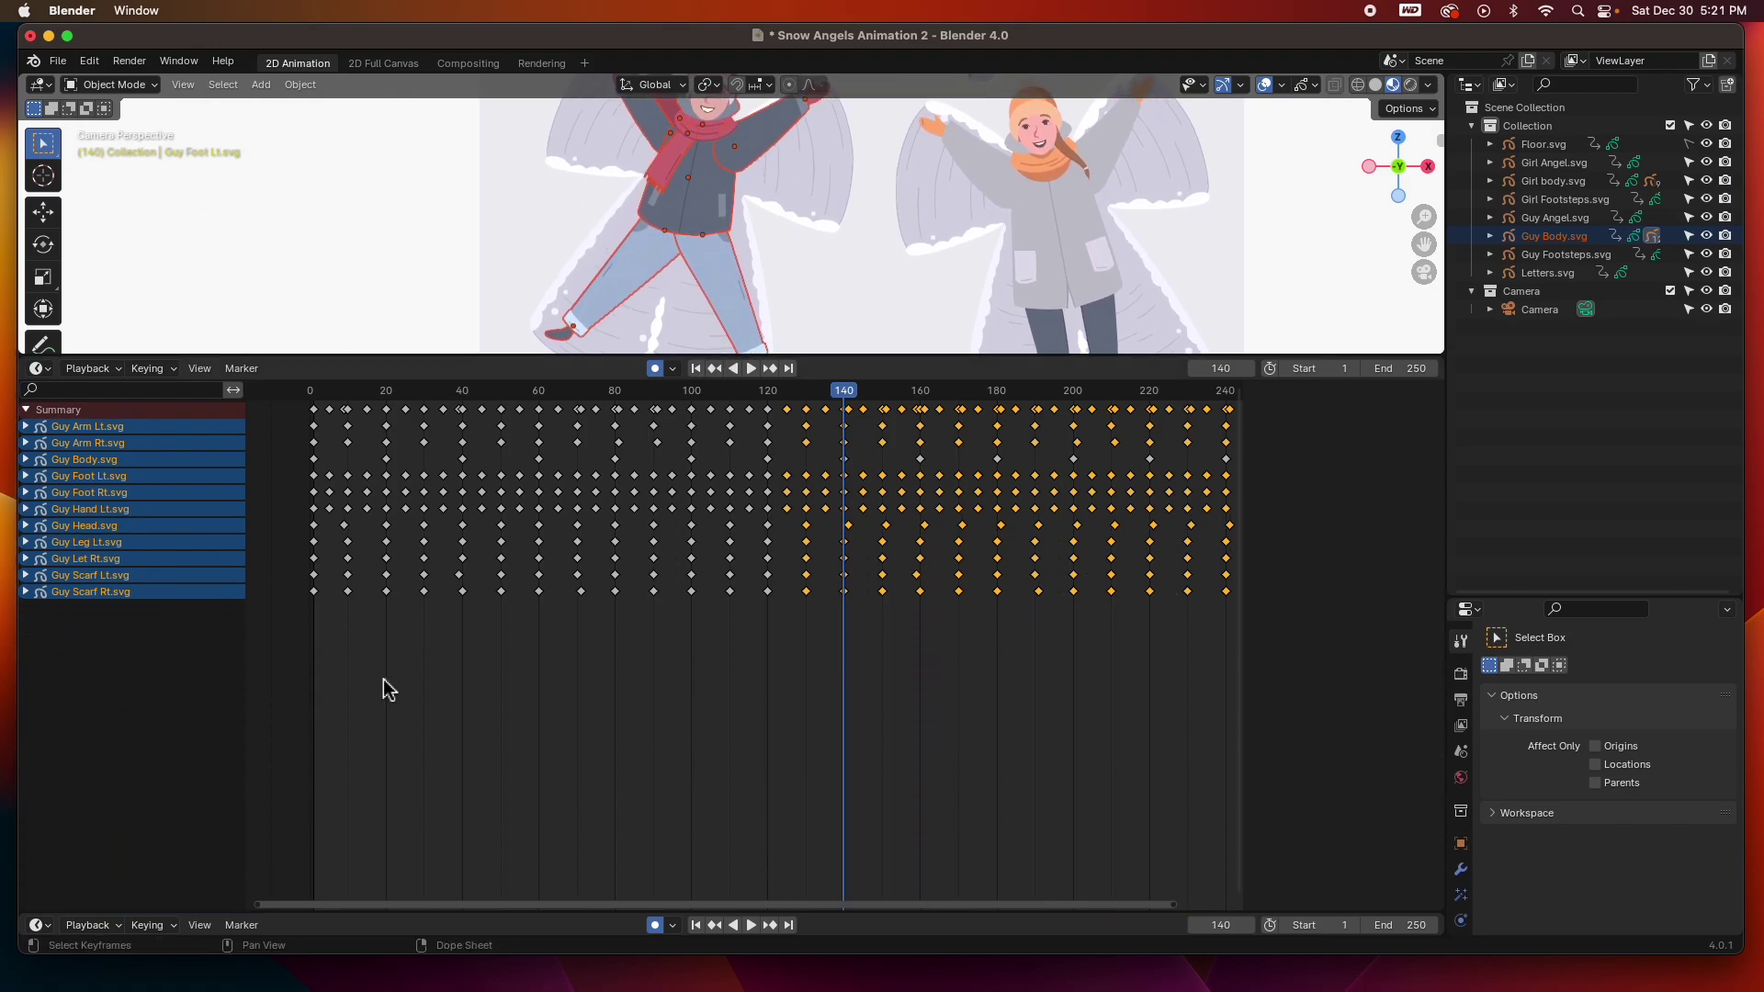
# Set the animation's final frame to 300 and widen the visible timeline range to include it
pyautogui.click(1427, 370)
pyautogui.press('Return')
pyautogui.moveTo(1043, 910); pyautogui.dragTo(1291, 936)
# Select all keyframes of the selected guy parts and return to frame 1
pyautogui.moveTo(1069, 691); pyautogui.dragTo(276, 398)
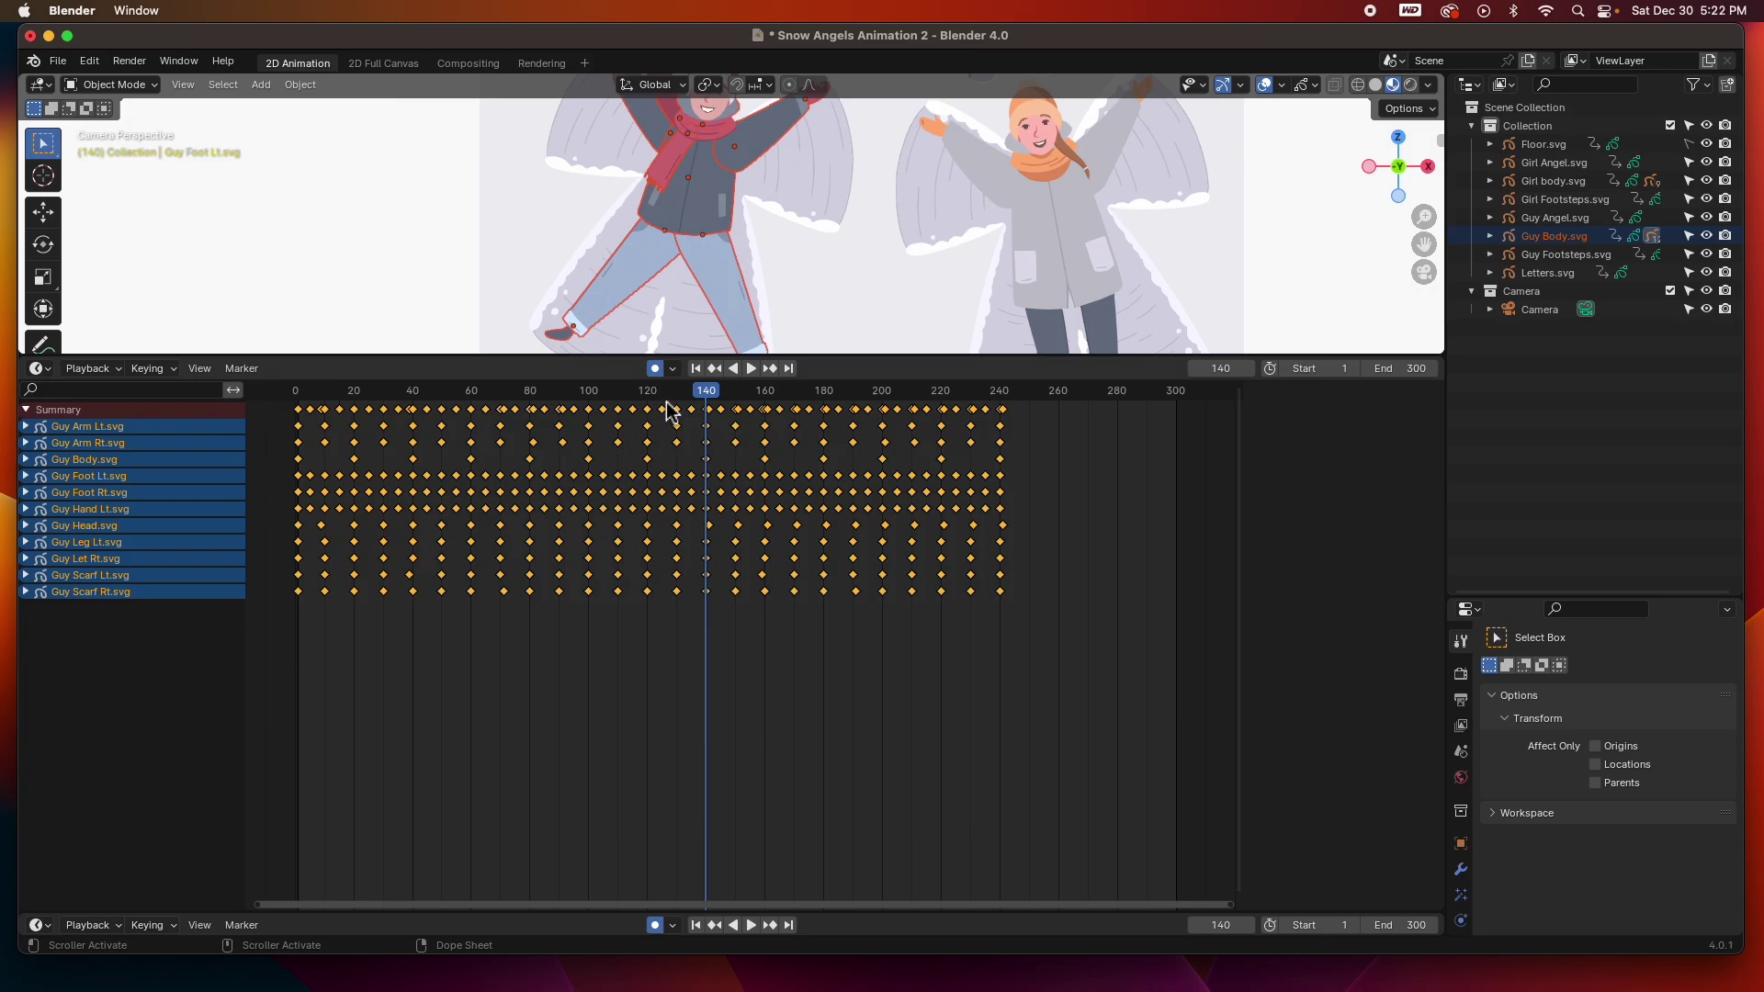
pyautogui.moveTo(698, 395); pyautogui.dragTo(302, 391)
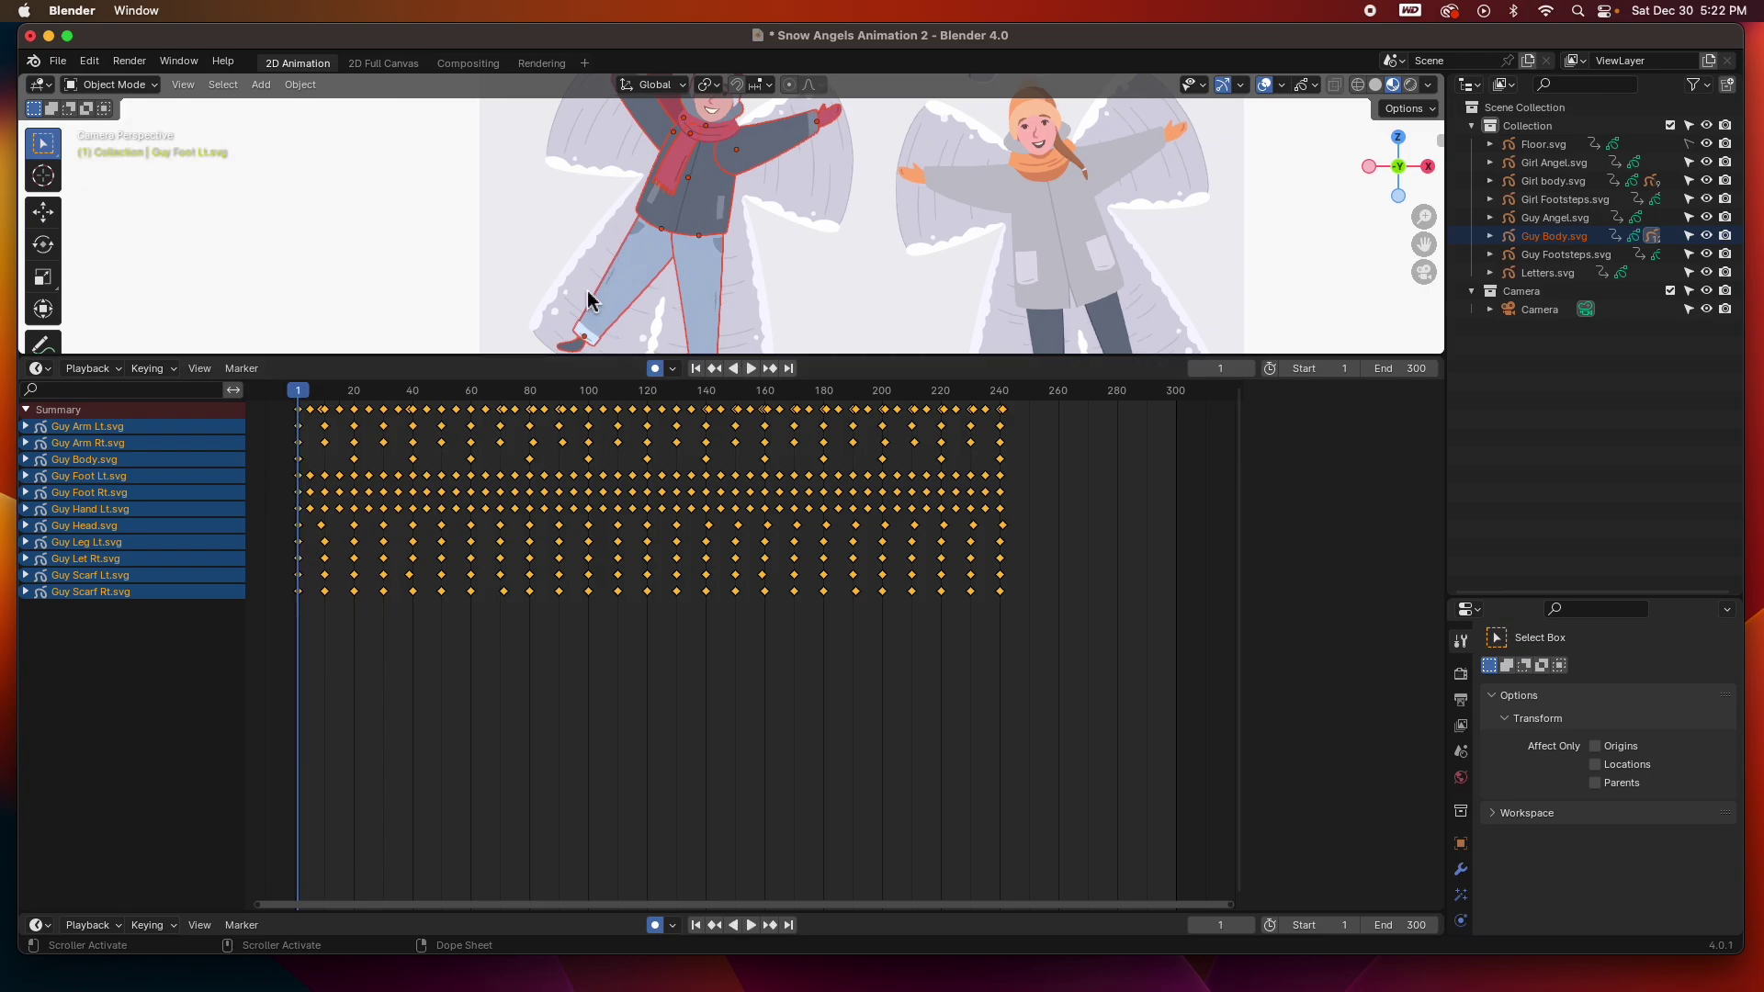
# Stretch all the guy's keyframes from frame 1 so the last ones land at about frame 300, and play back the result
pyautogui.moveTo(560, 356); pyautogui.dragTo(553, 529)
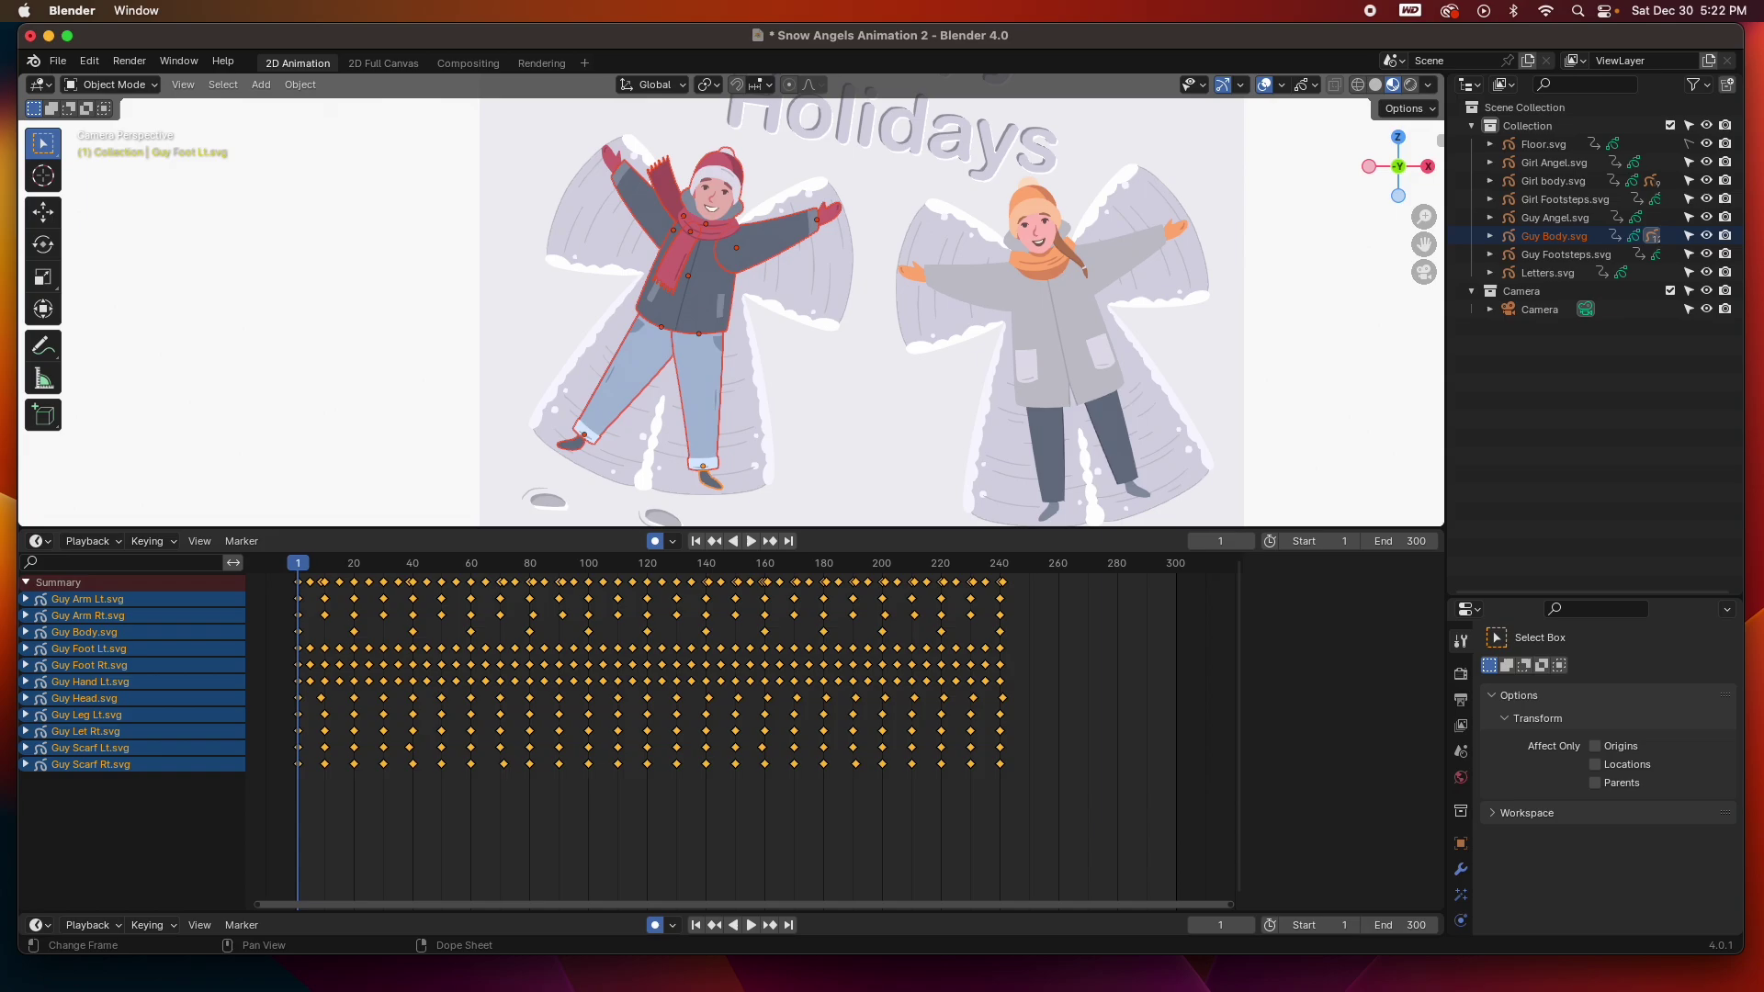
pyautogui.press('s')
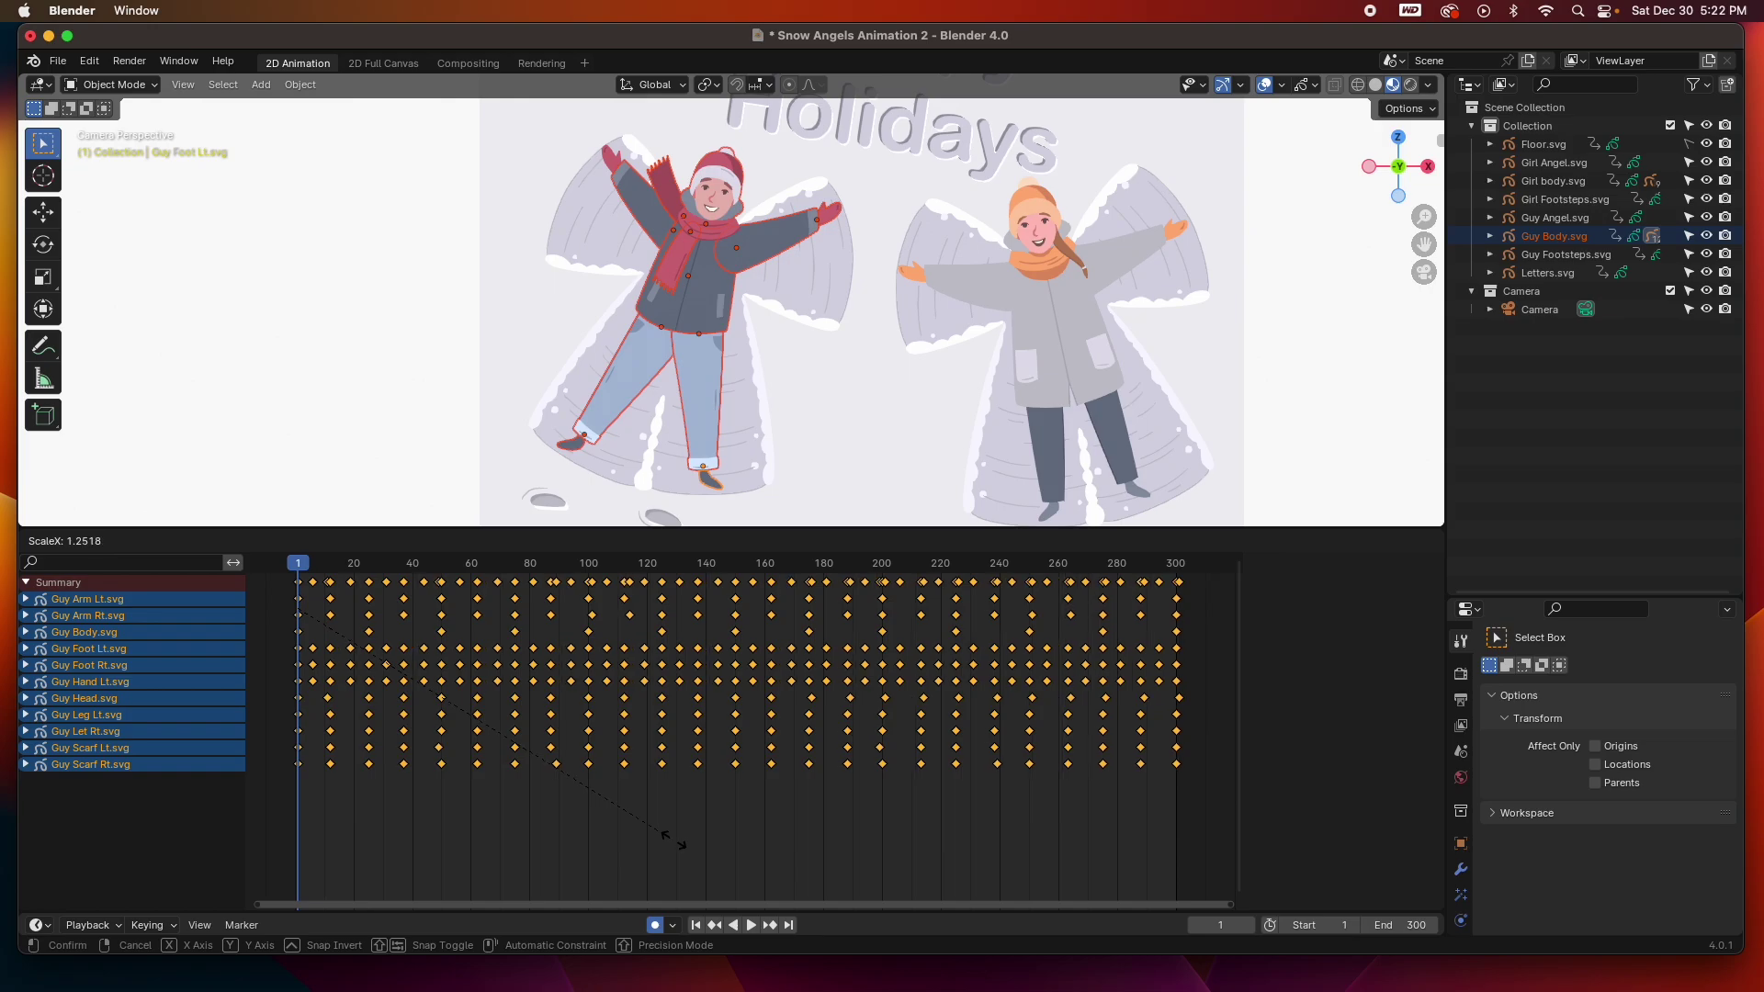
pyautogui.click(674, 843)
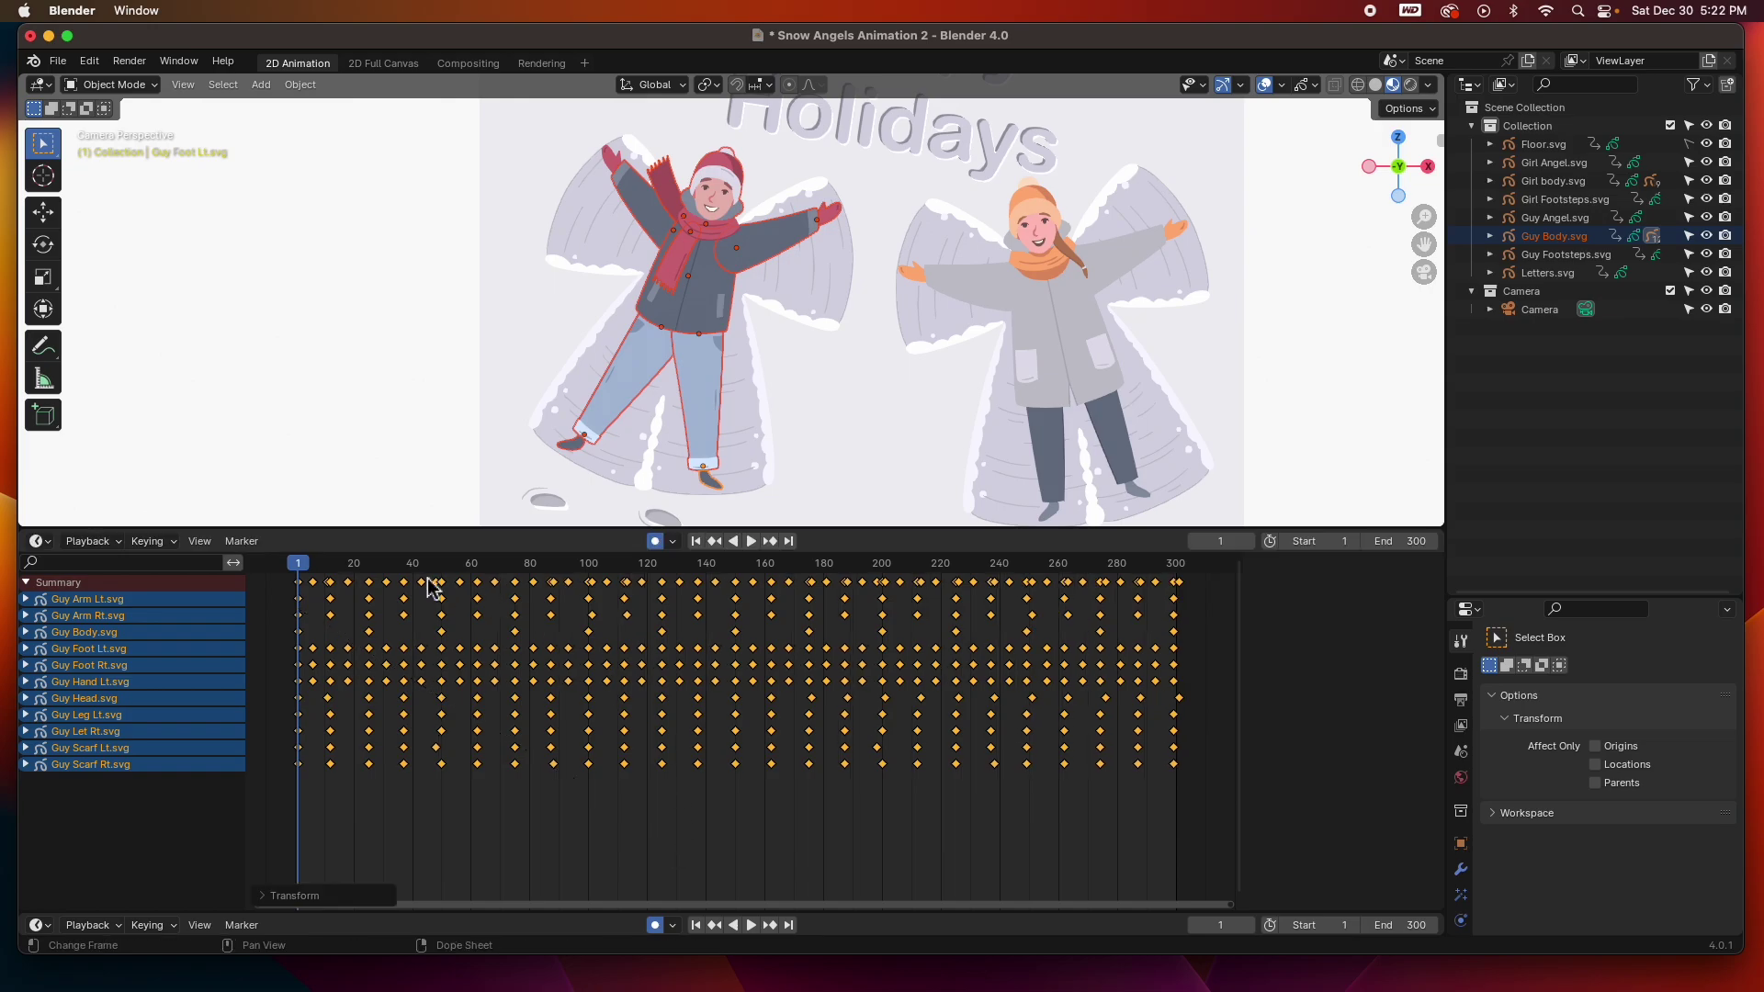
pyautogui.click(301, 562)
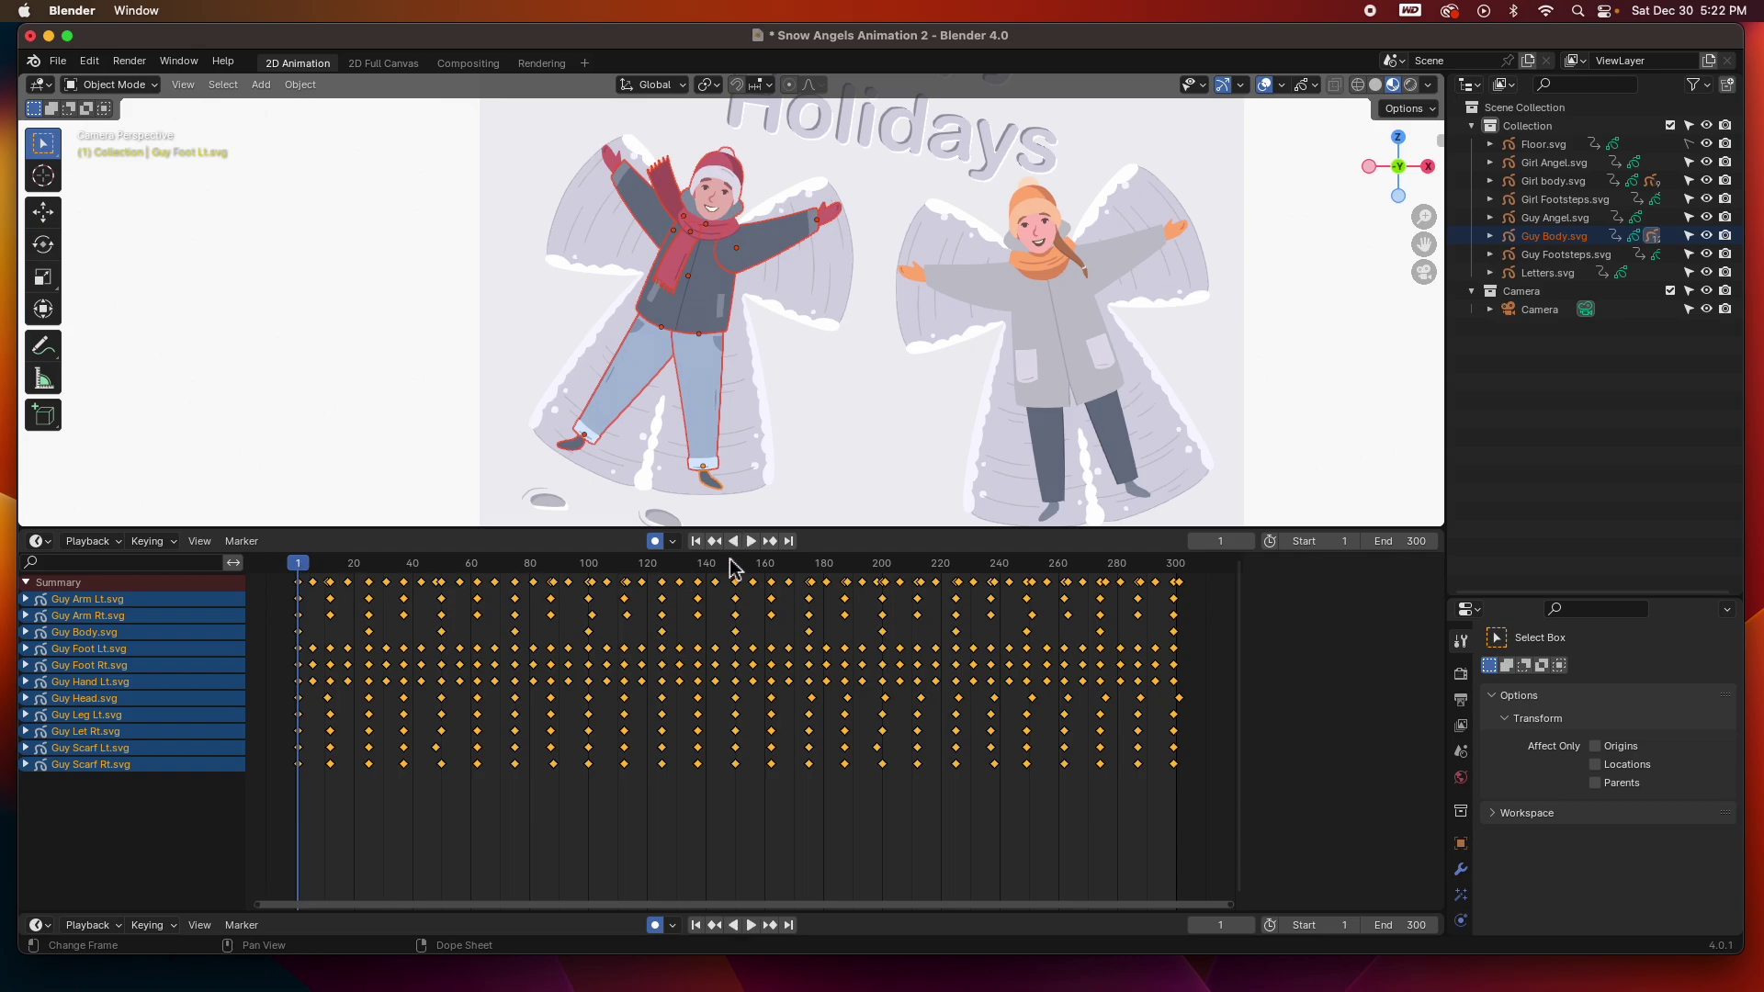
pyautogui.click(750, 541)
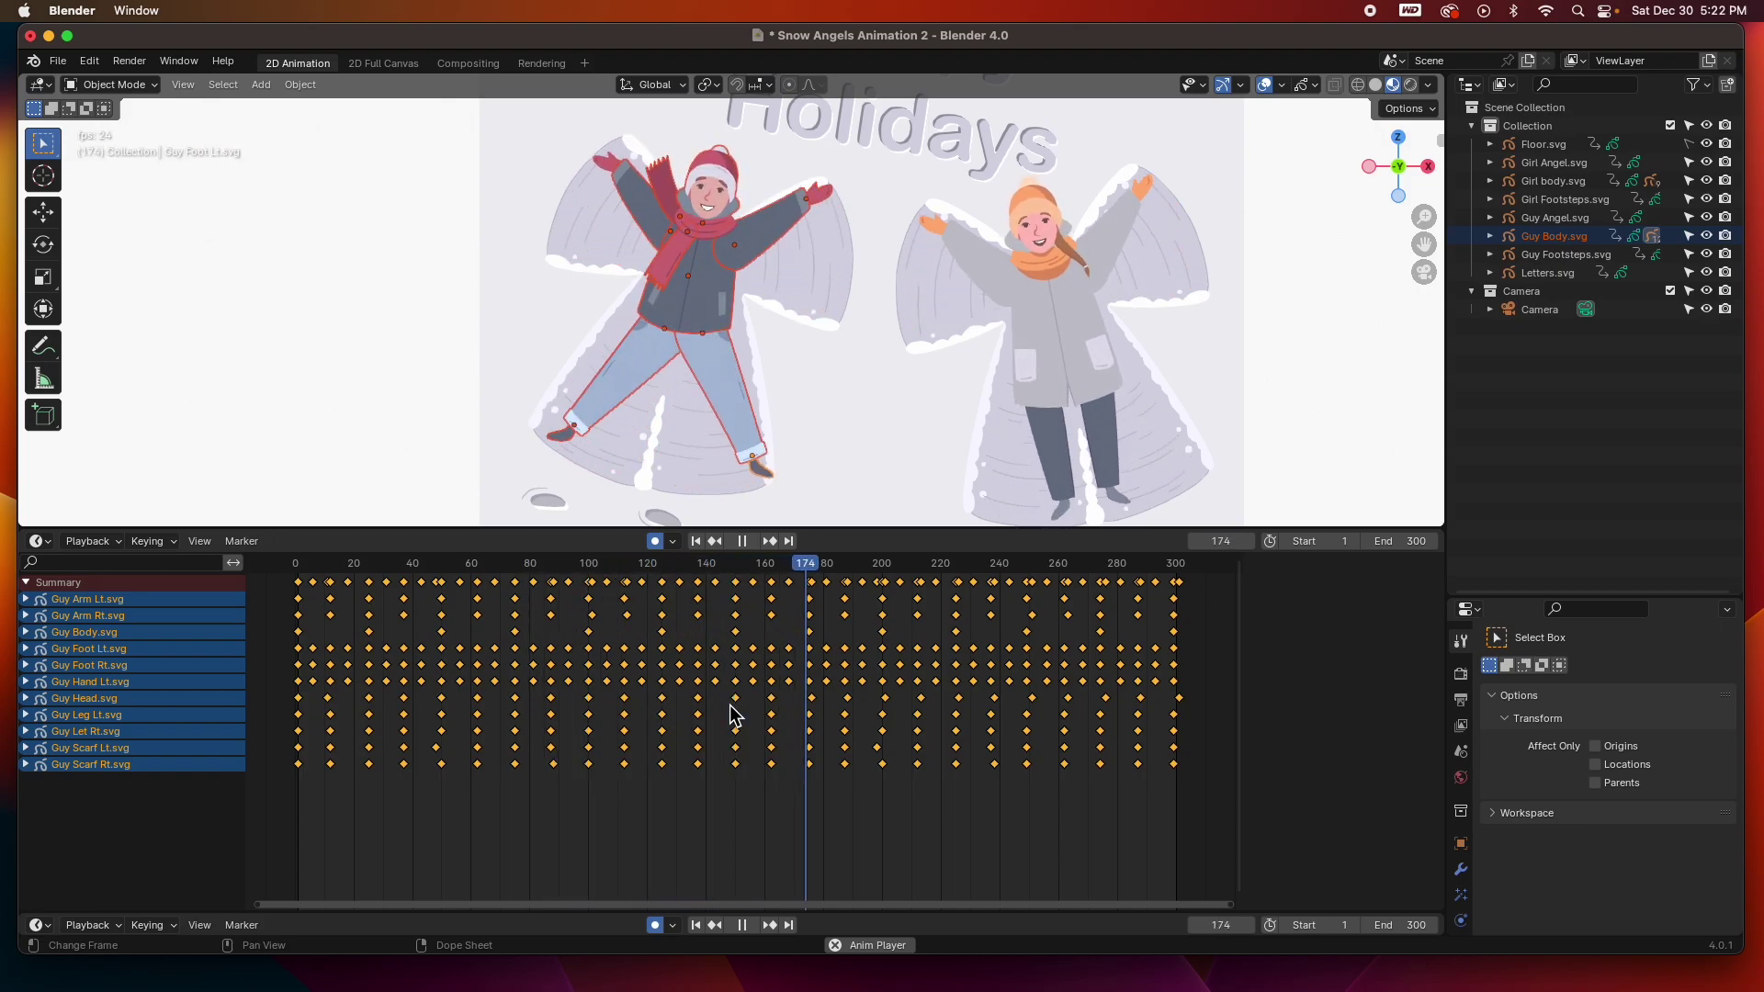
pyautogui.press('space')
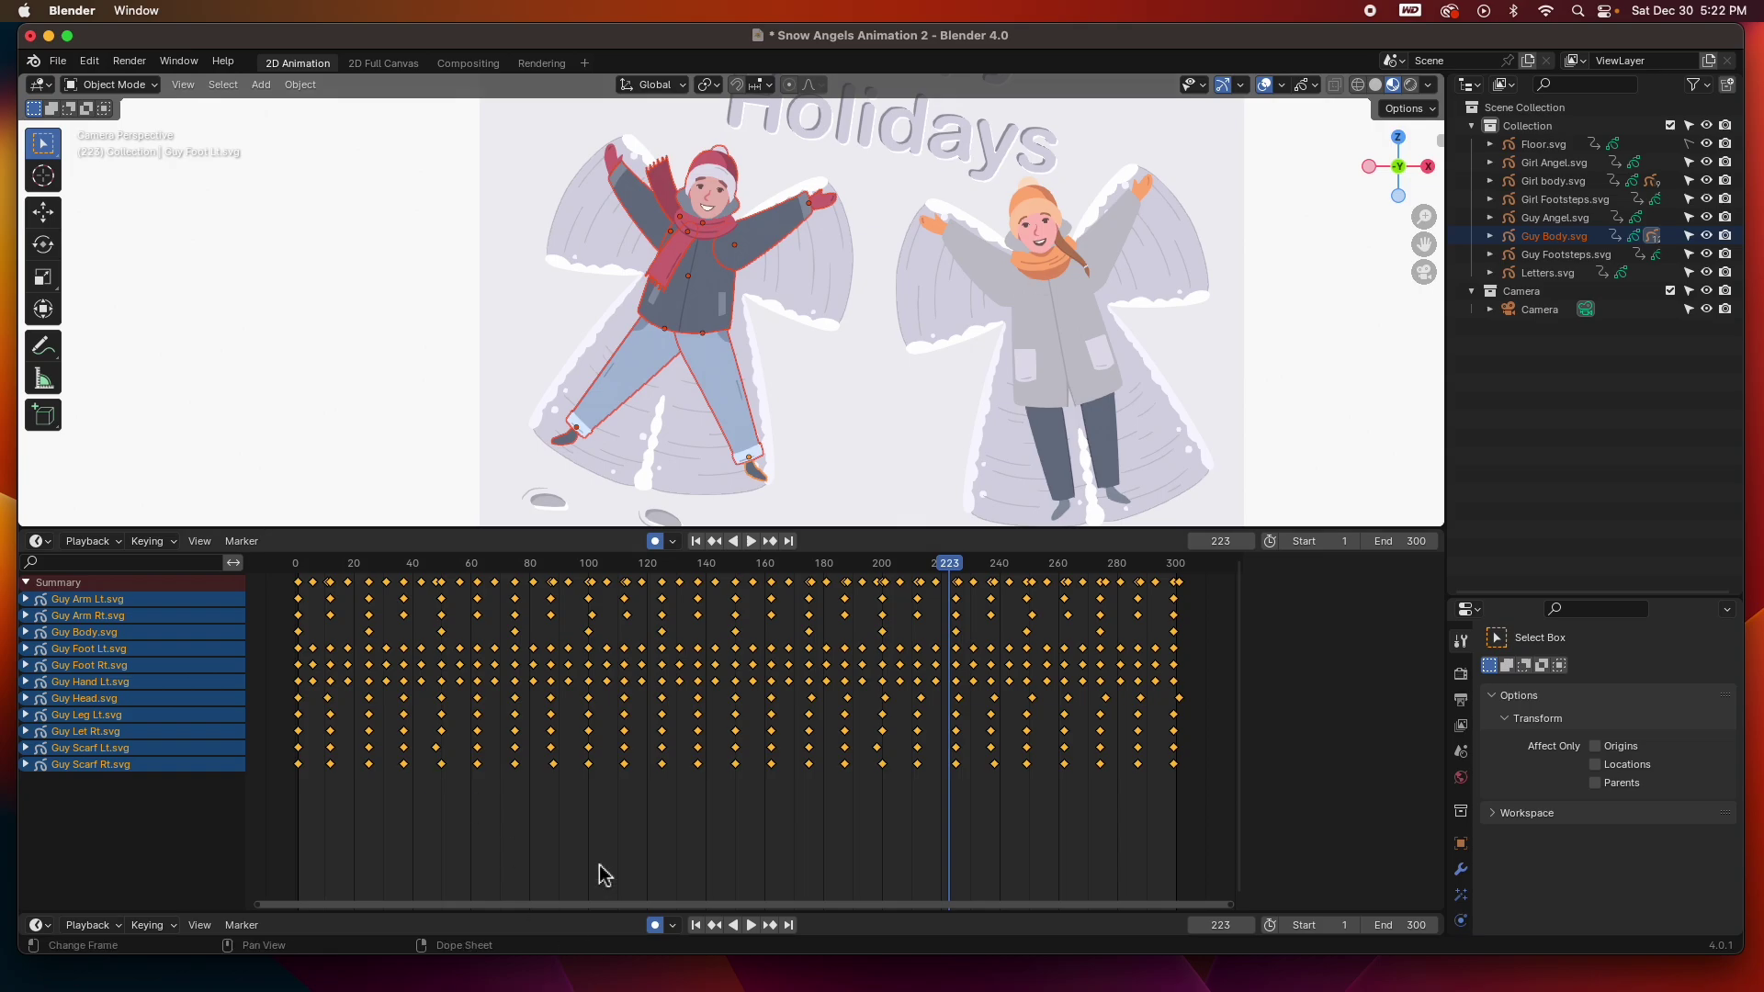
# Copy the keyframes from frames 10 to 120 of the girl's left arm and left leg, pasting each set at frame 130
pyautogui.click(1146, 237)
pyautogui.click(676, 563)
pyautogui.hotkey('ctrl', 'v')
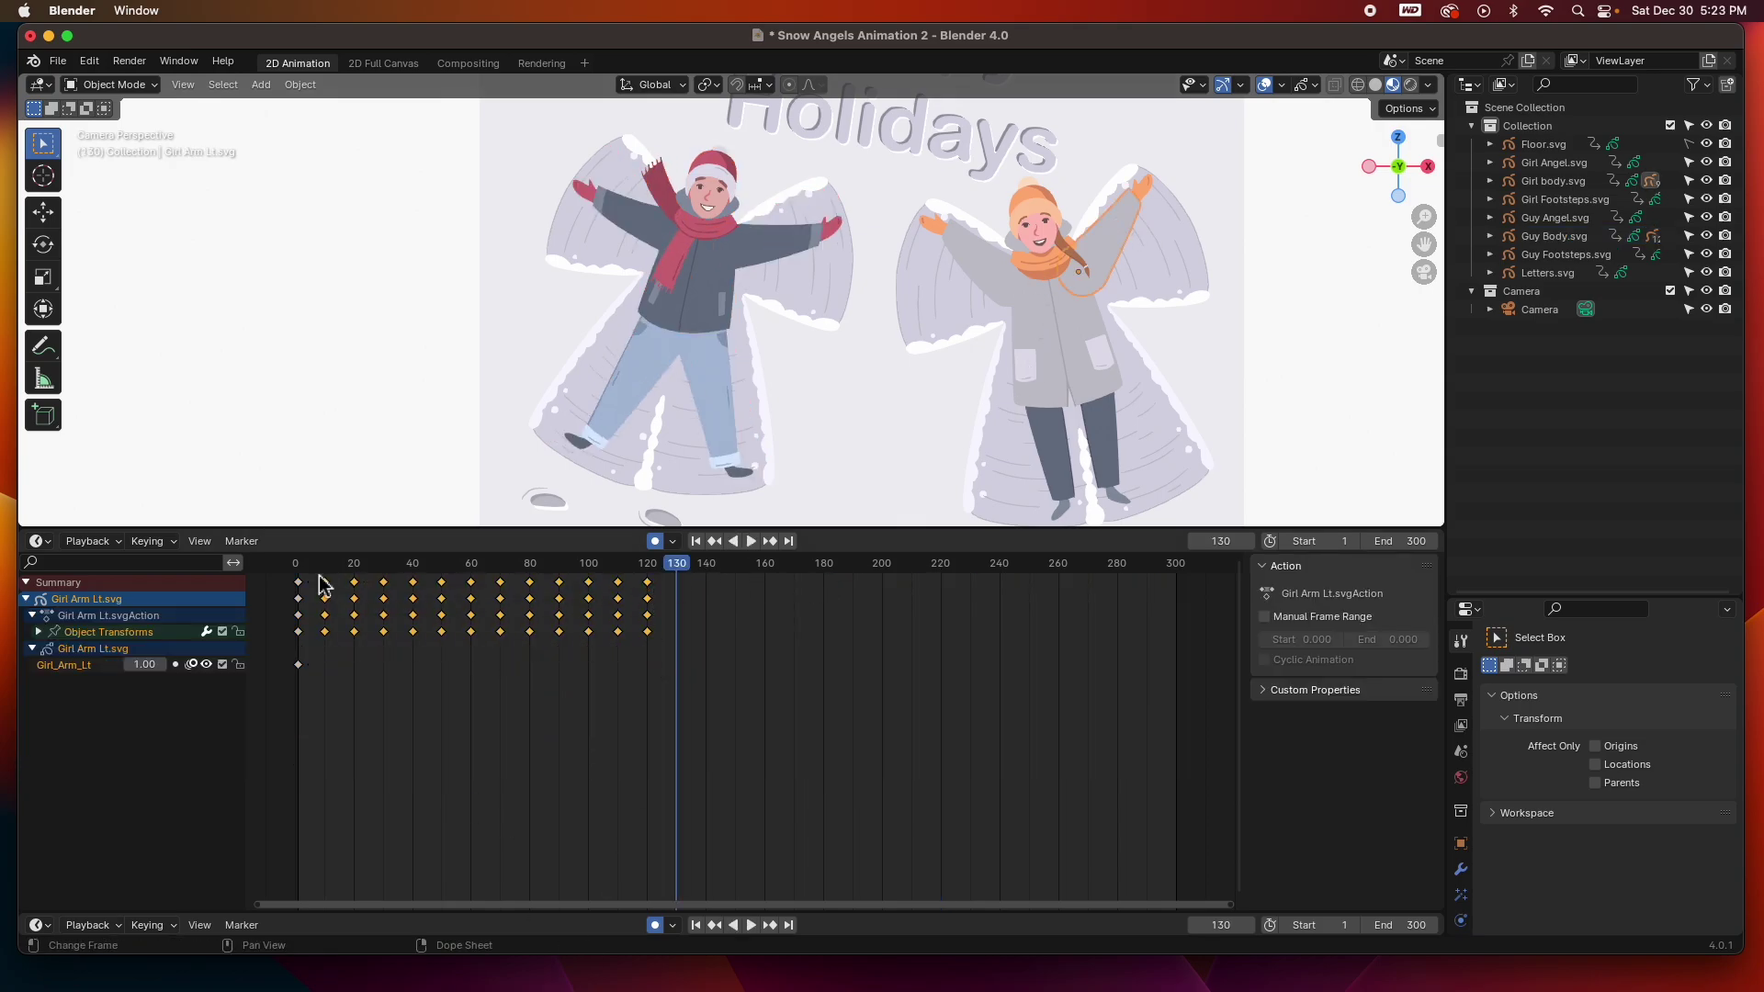
pyautogui.click(1100, 436)
pyautogui.moveTo(661, 656); pyautogui.dragTo(322, 577)
pyautogui.hotkey('ctrl', 'c')
pyautogui.hotkey('ctrl', 'v')
# Copy the girl's right leg and right arm keyframes from frames 10 to 120 and paste each set at frame 130
pyautogui.click(1047, 441)
pyautogui.moveTo(659, 653); pyautogui.dragTo(321, 580)
pyautogui.hotkey('ctrl', 'c')
pyautogui.hotkey('ctrl', 'v')
pyautogui.click(975, 274)
pyautogui.moveTo(666, 646); pyautogui.dragTo(321, 586)
pyautogui.hotkey('ctrl', 'c')
pyautogui.hotkey('ctrl', 'v')
# Copy the keyframes from frames 5 to 120 of the girl's hands and feet, pasting each set at frame 125
pyautogui.click(1174, 291)
pyautogui.moveTo(677, 564); pyautogui.dragTo(661, 567)
pyautogui.moveTo(657, 653); pyautogui.dragTo(306, 580)
pyautogui.hotkey('ctrl', 'c')
pyautogui.hotkey('ctrl', 'v')
pyautogui.click(909, 276)
pyautogui.moveTo(654, 665); pyautogui.dragTo(334, 585)
pyautogui.click(1147, 480)
pyautogui.moveTo(655, 658); pyautogui.dragTo(305, 574)
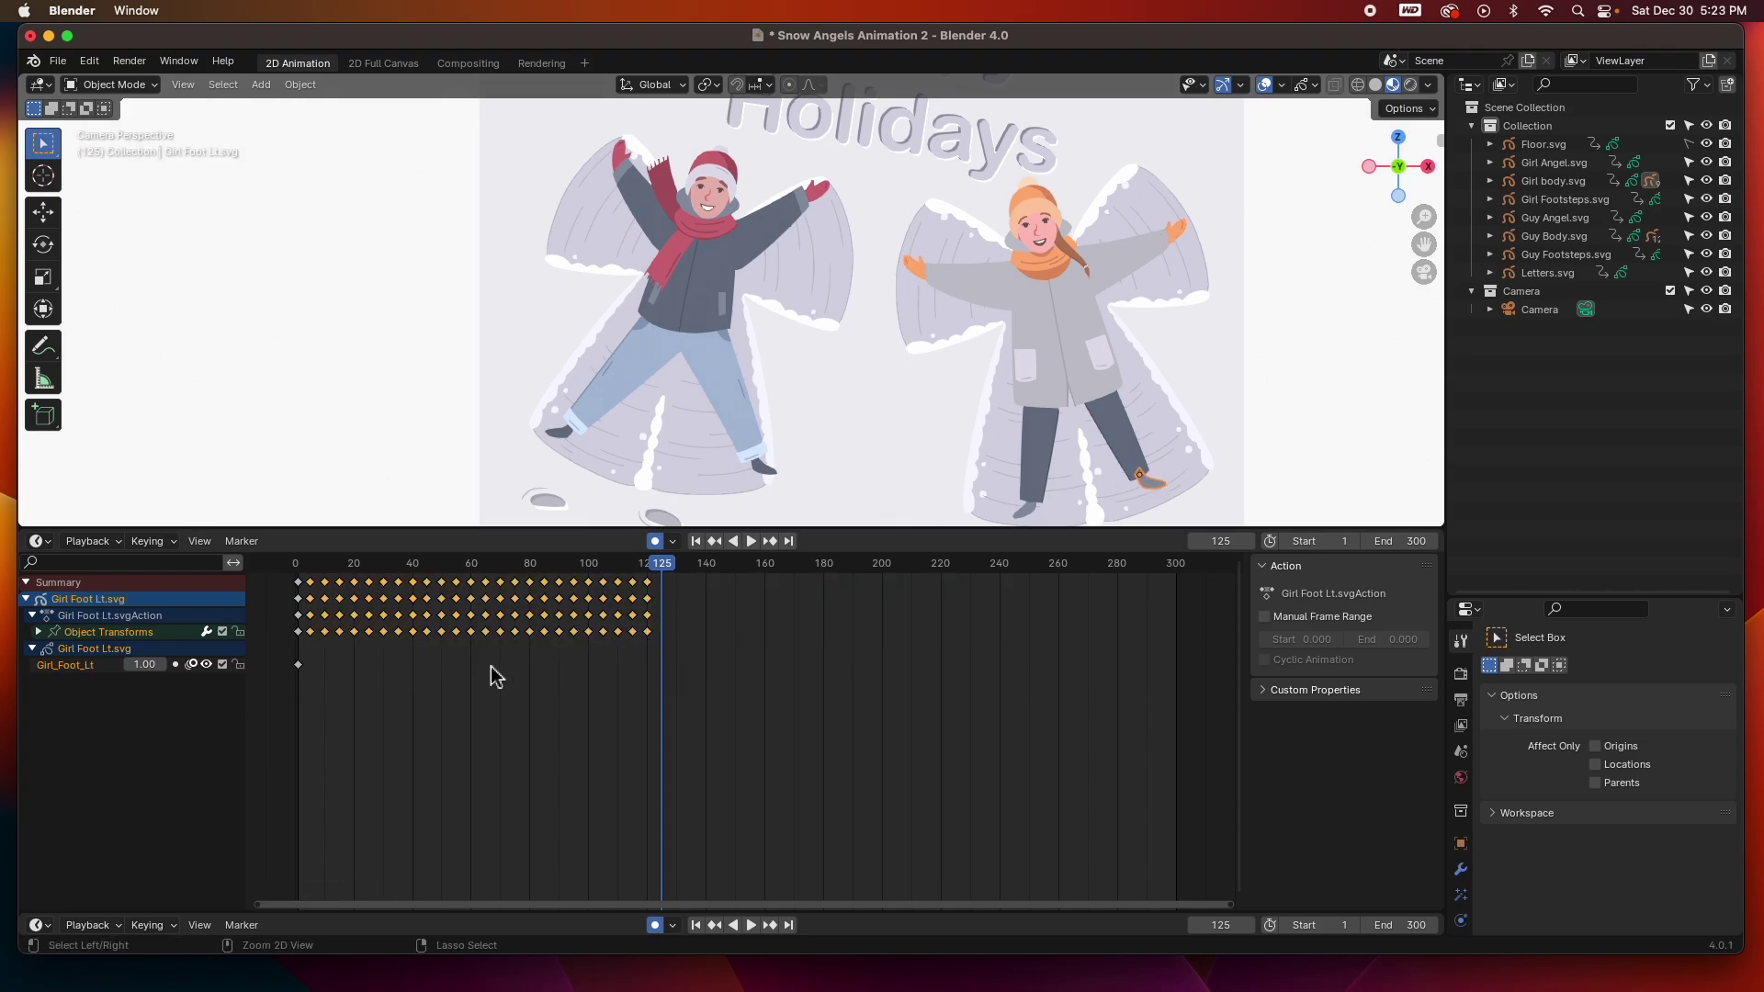
# Copy the girl body keyframes from frames 20 to 120 and paste them at frame 140
pyautogui.click(1055, 366)
pyautogui.press('space')
pyautogui.press('space')
pyautogui.moveTo(665, 654); pyautogui.dragTo(329, 577)
pyautogui.hotkey('ctrl', 'c')
pyautogui.hotkey('ctrl', 'v')
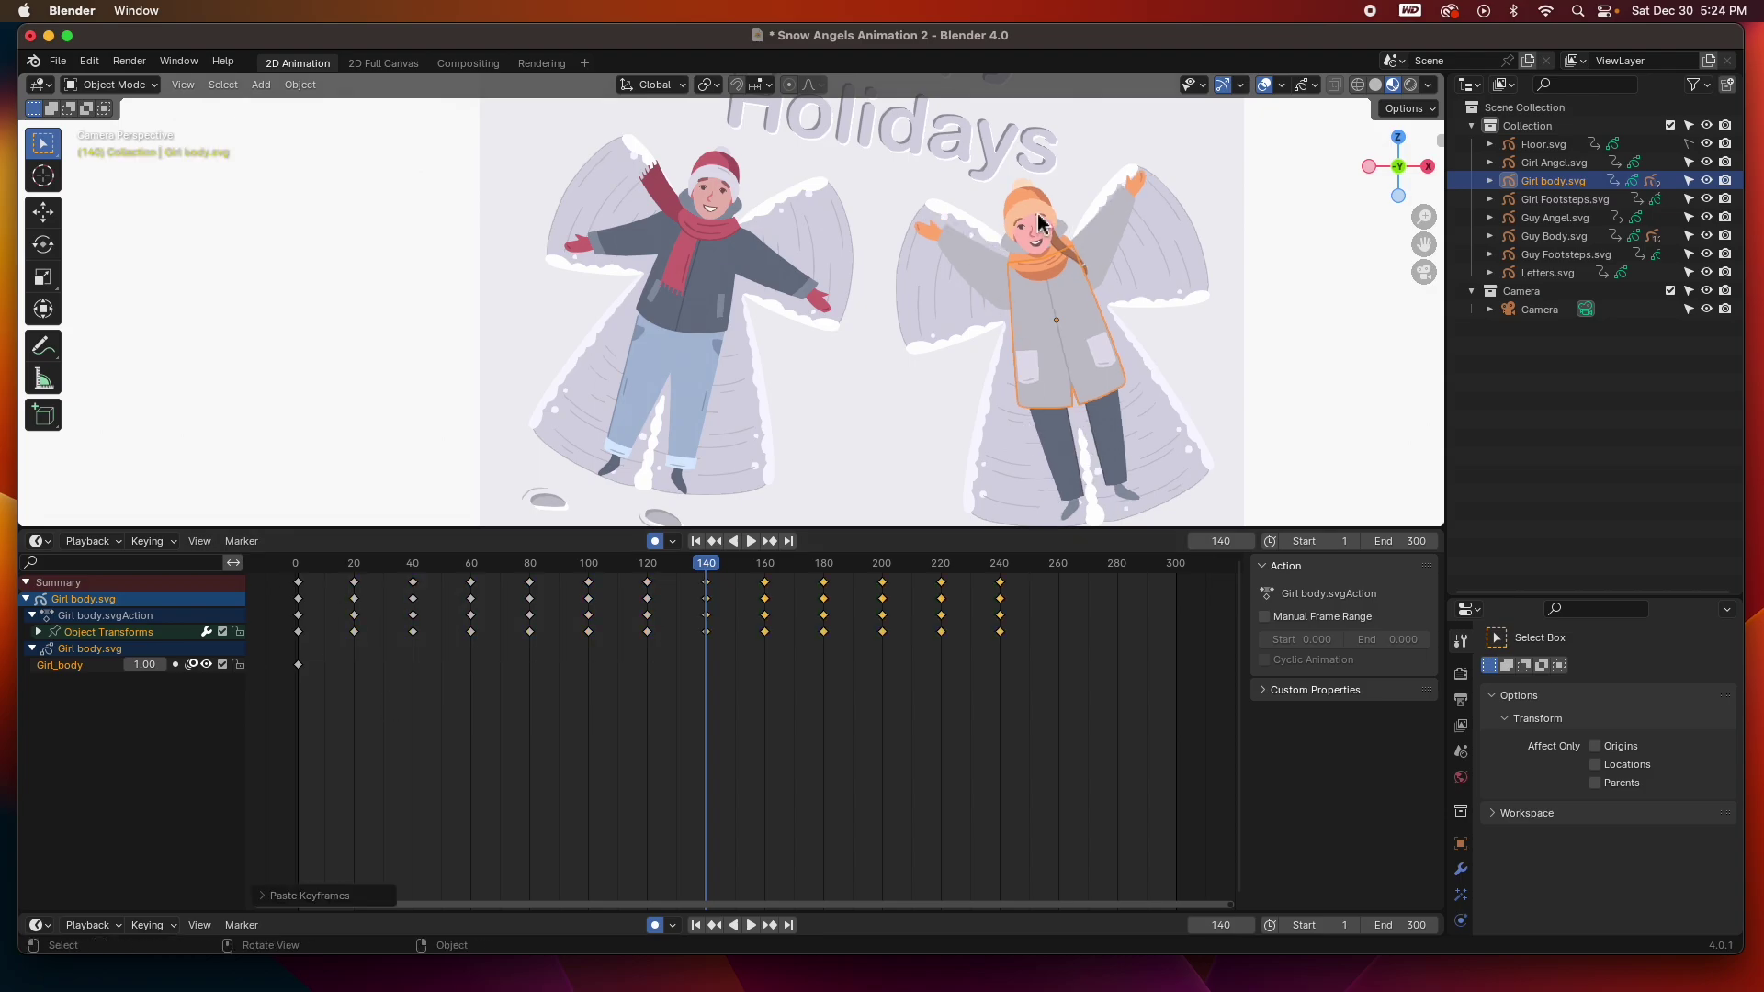
# Paste the copied keyframes of the girl's head at frame 130
pyautogui.click(1037, 217)
pyautogui.click(676, 566)
pyautogui.hotkey('ctrl', 'v')
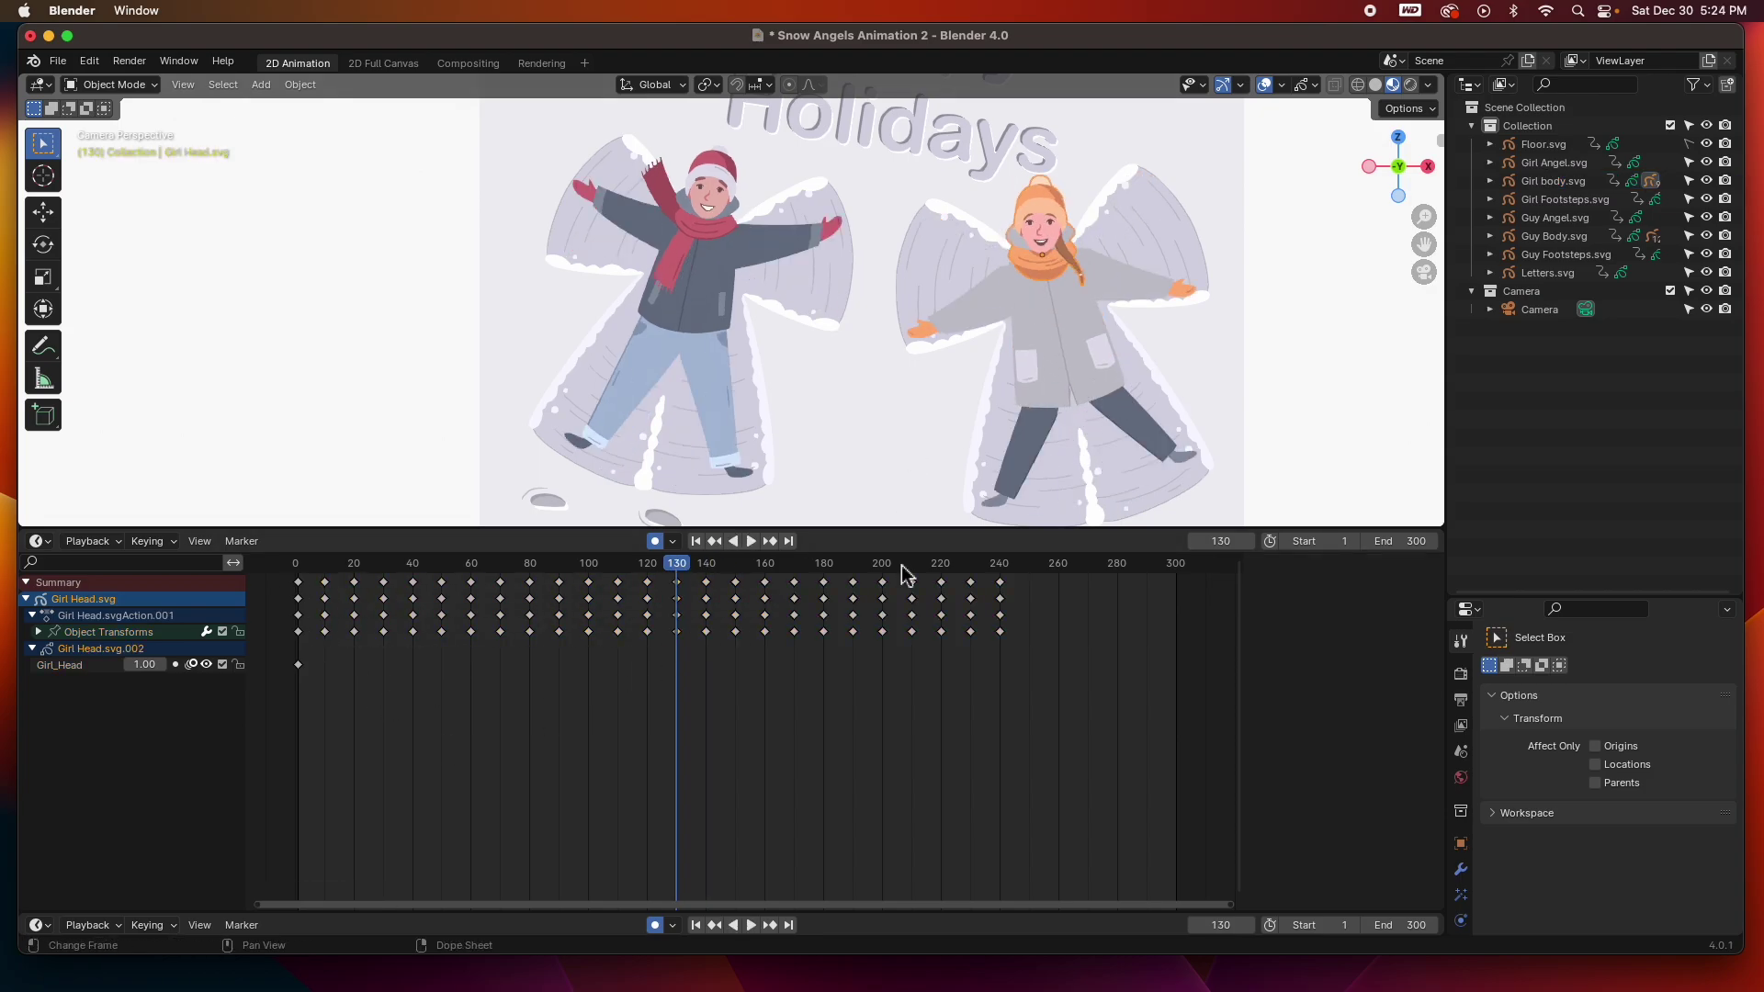
# Select the girl's arms, hands, head, body, legs and feet together
pyautogui.click(1129, 294)
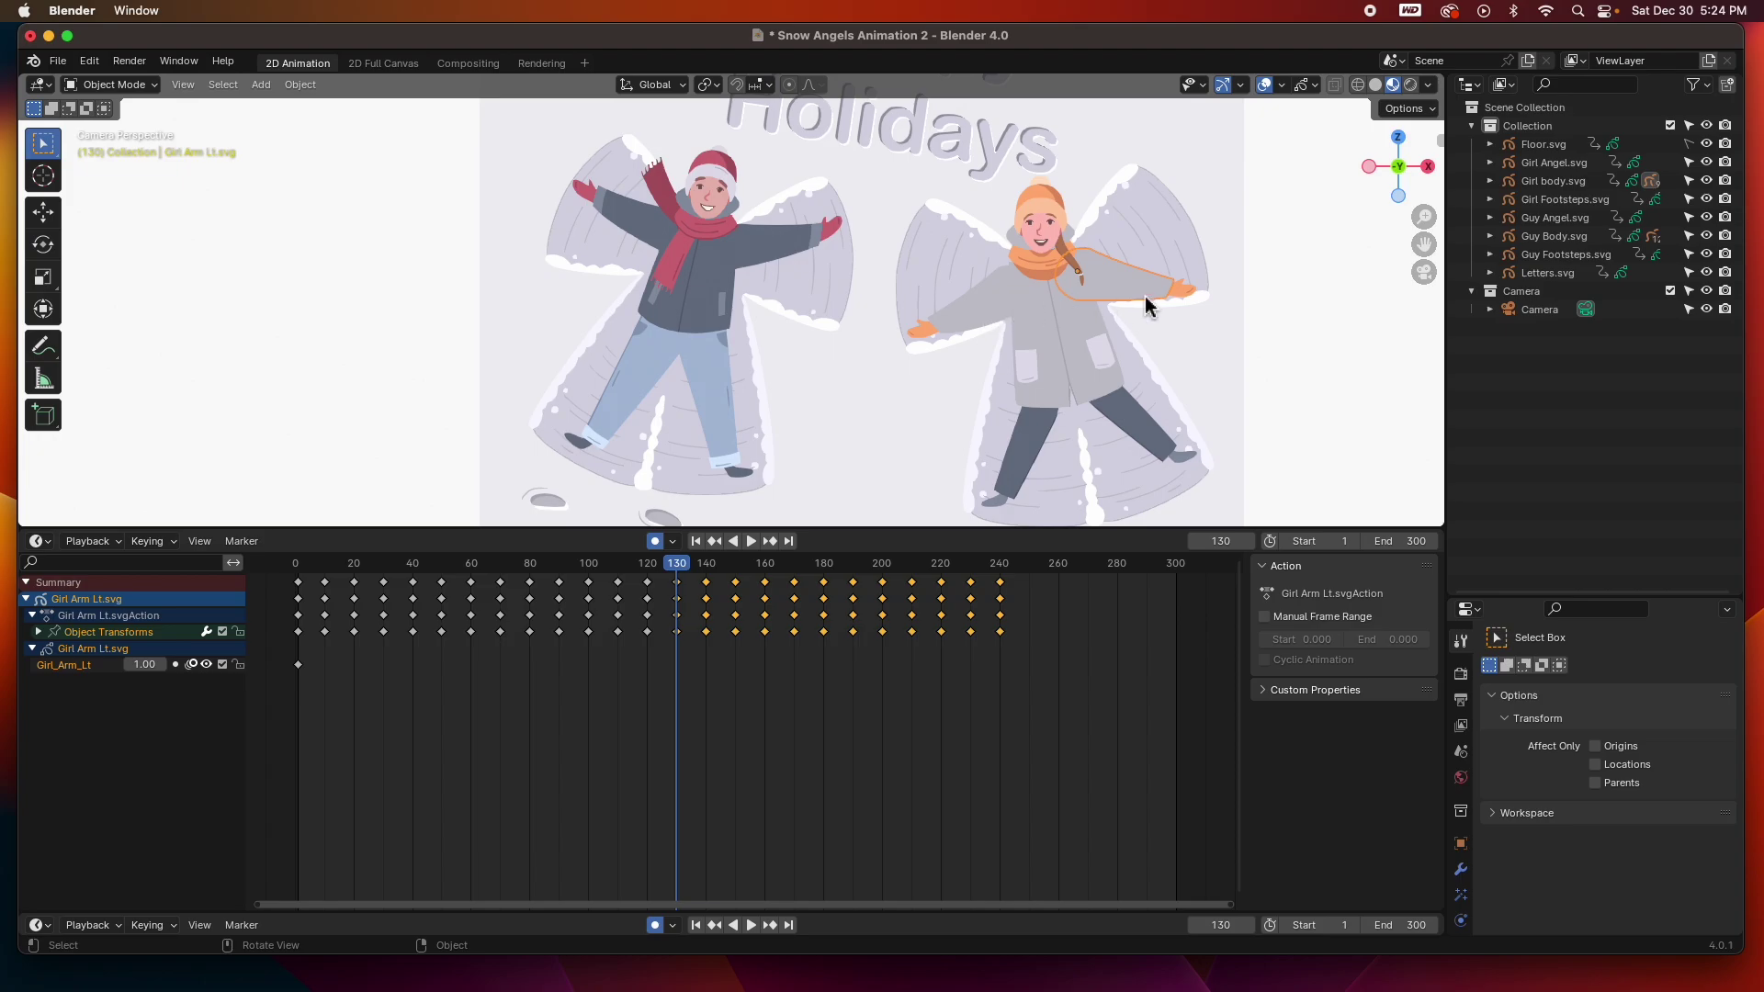
pyautogui.click(1182, 299)
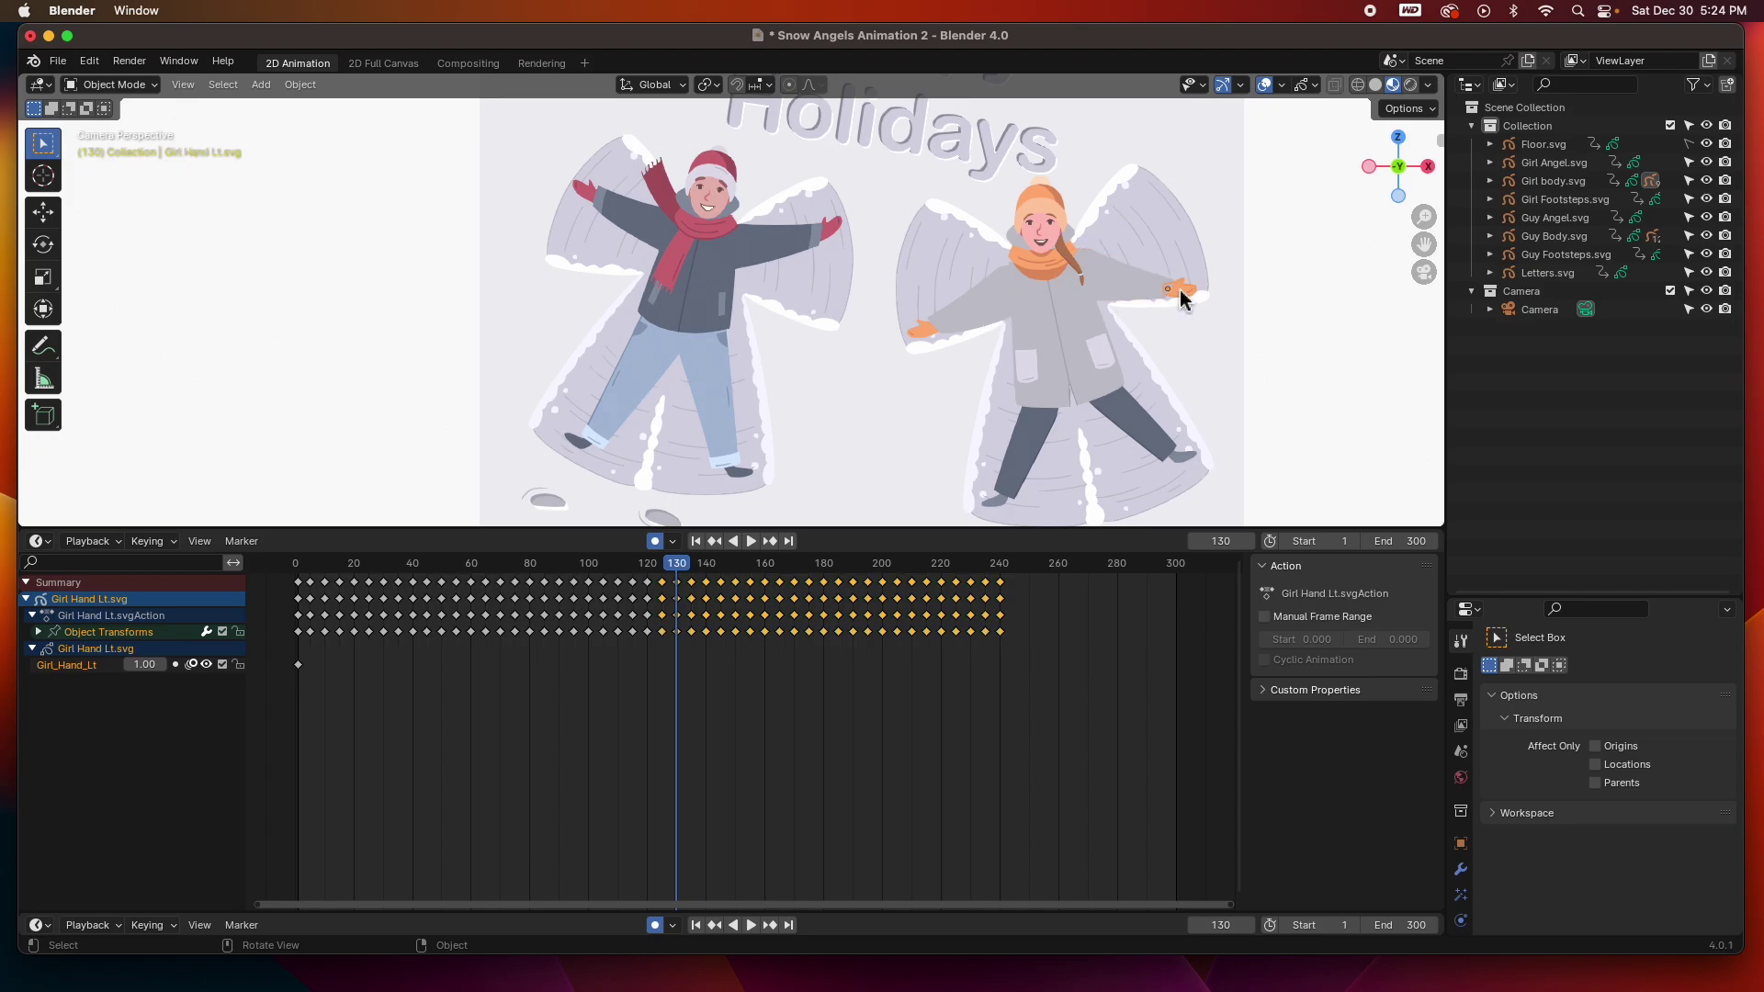
pyautogui.keyDown('shift'); pyautogui.click(997, 309); pyautogui.keyUp('shift')
pyautogui.keyDown('shift'); pyautogui.click(1054, 319); pyautogui.keyUp('shift')
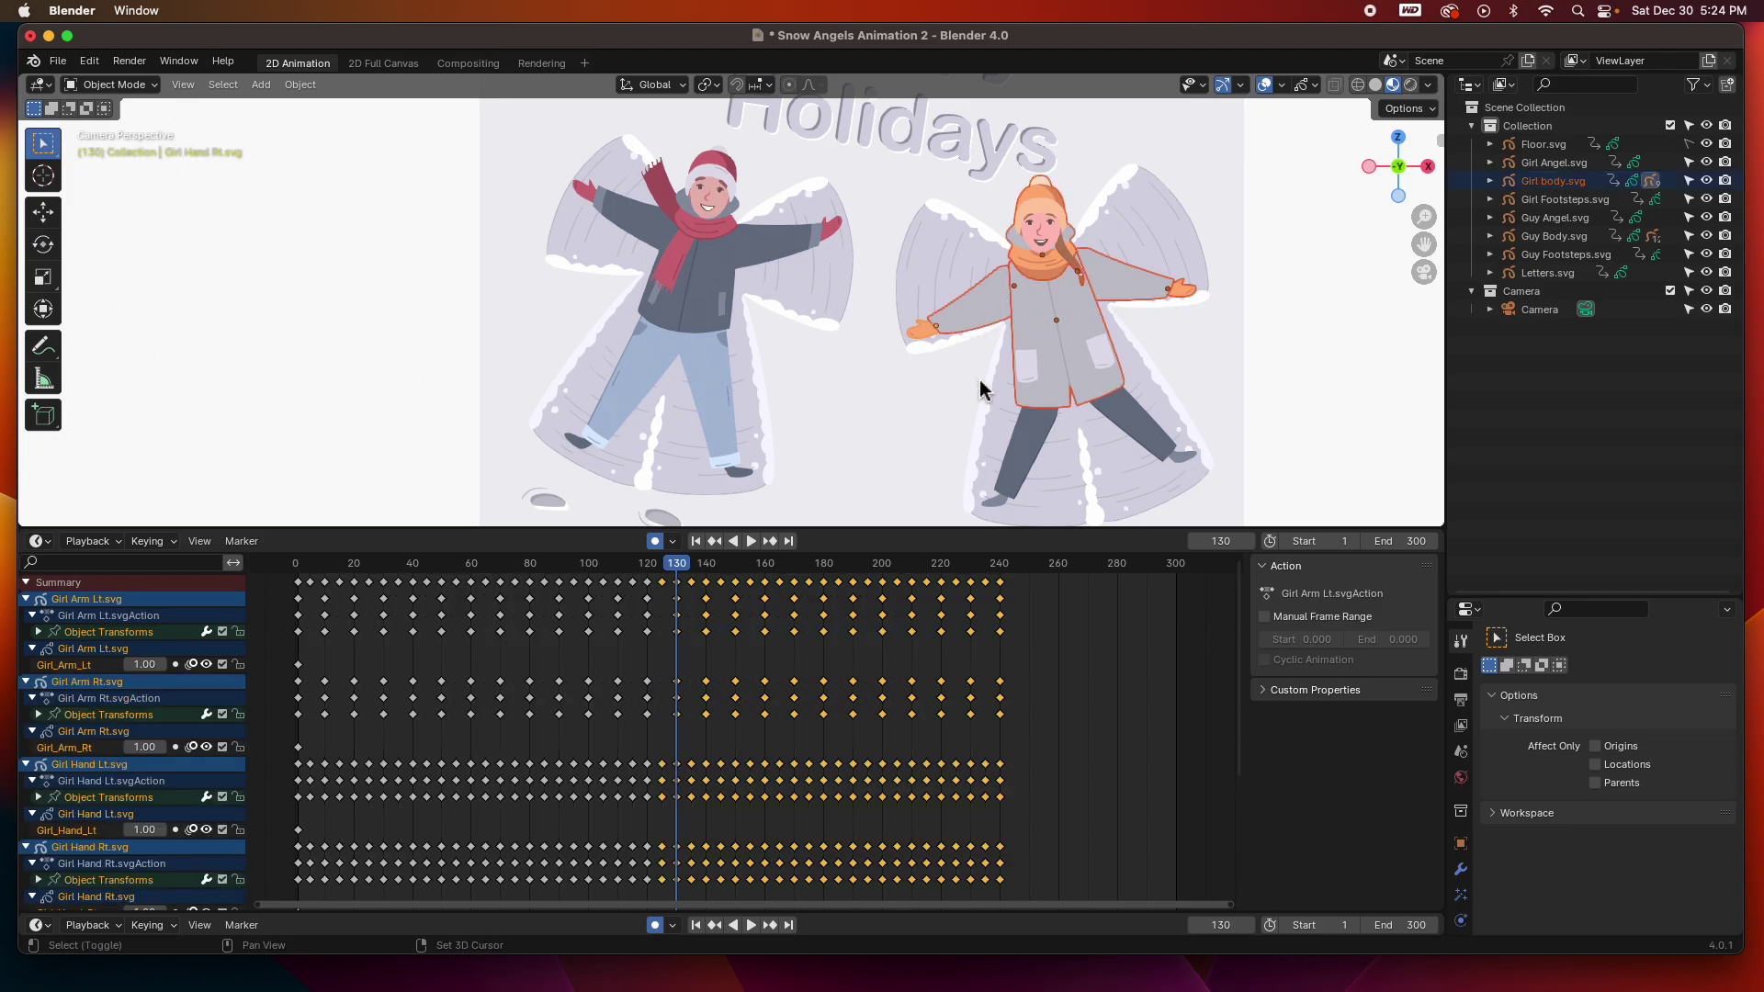
pyautogui.keyDown('shift'); pyautogui.click(1003, 487); pyautogui.keyUp('shift')
pyautogui.keyDown('shift'); pyautogui.click(1159, 446); pyautogui.keyUp('shift')
# Enlarge the timeline and collapse the channels of all ten selected girl parts to one row each
pyautogui.moveTo(849, 534); pyautogui.dragTo(845, 349)
pyautogui.click(26, 419)
pyautogui.click(26, 435)
pyautogui.click(26, 452)
pyautogui.click(26, 468)
pyautogui.click(26, 485)
pyautogui.click(25, 501)
pyautogui.click(26, 518)
pyautogui.click(26, 535)
pyautogui.click(26, 551)
pyautogui.click(26, 568)
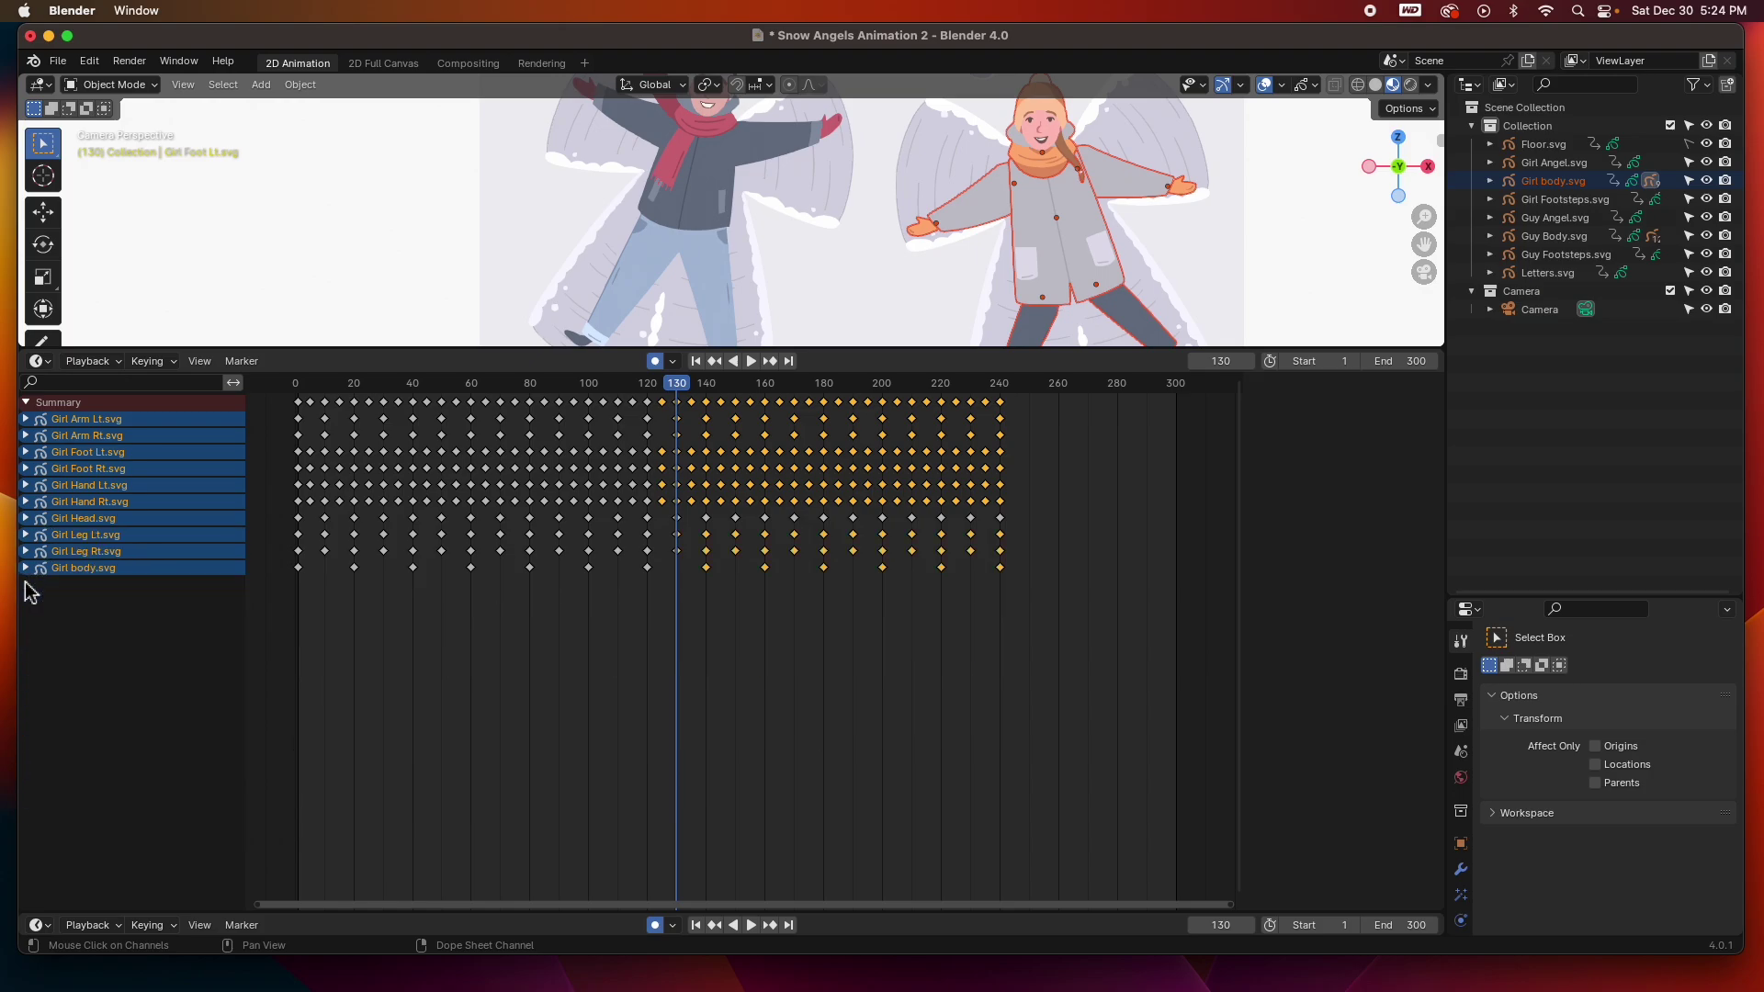
# Select all keyframes of the selected girl parts and return to frame 1
pyautogui.moveTo(1065, 636); pyautogui.dragTo(301, 385)
pyautogui.click(325, 390)
pyautogui.press('space')
pyautogui.press('space')
# Set the animation's final frame to 350 and widen the visible timeline range to include it
pyautogui.click(1420, 361)
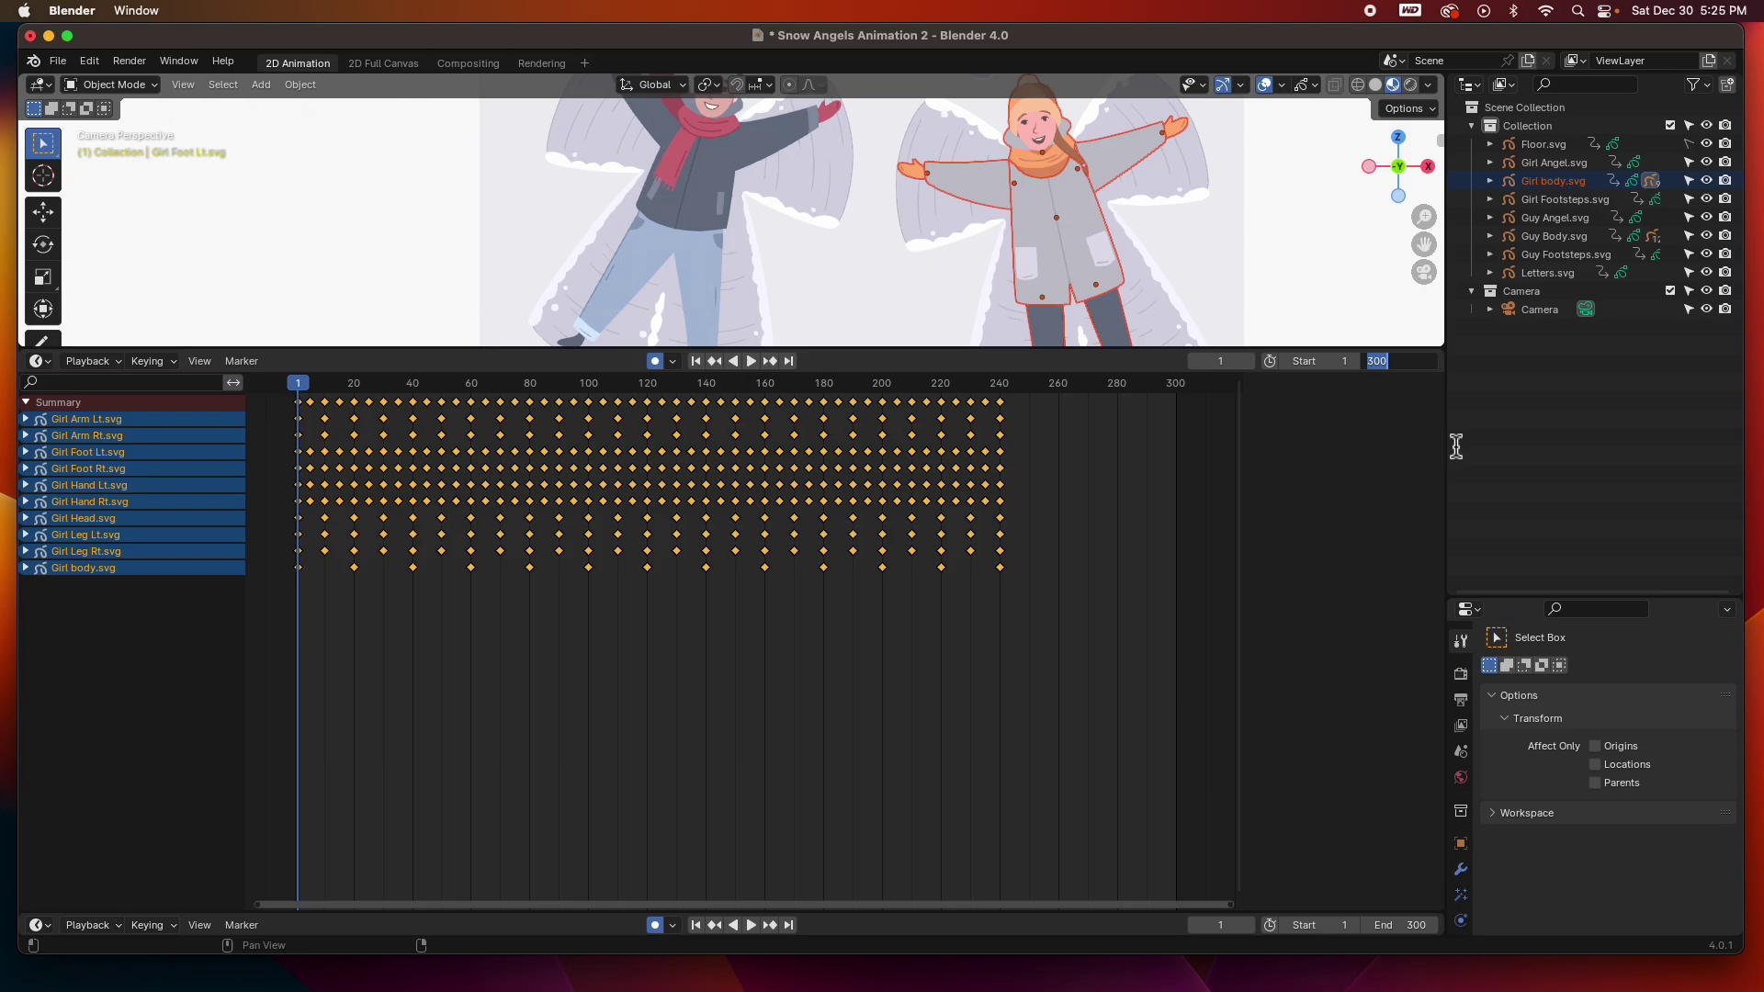
pyautogui.write('350')
pyautogui.press('Return')
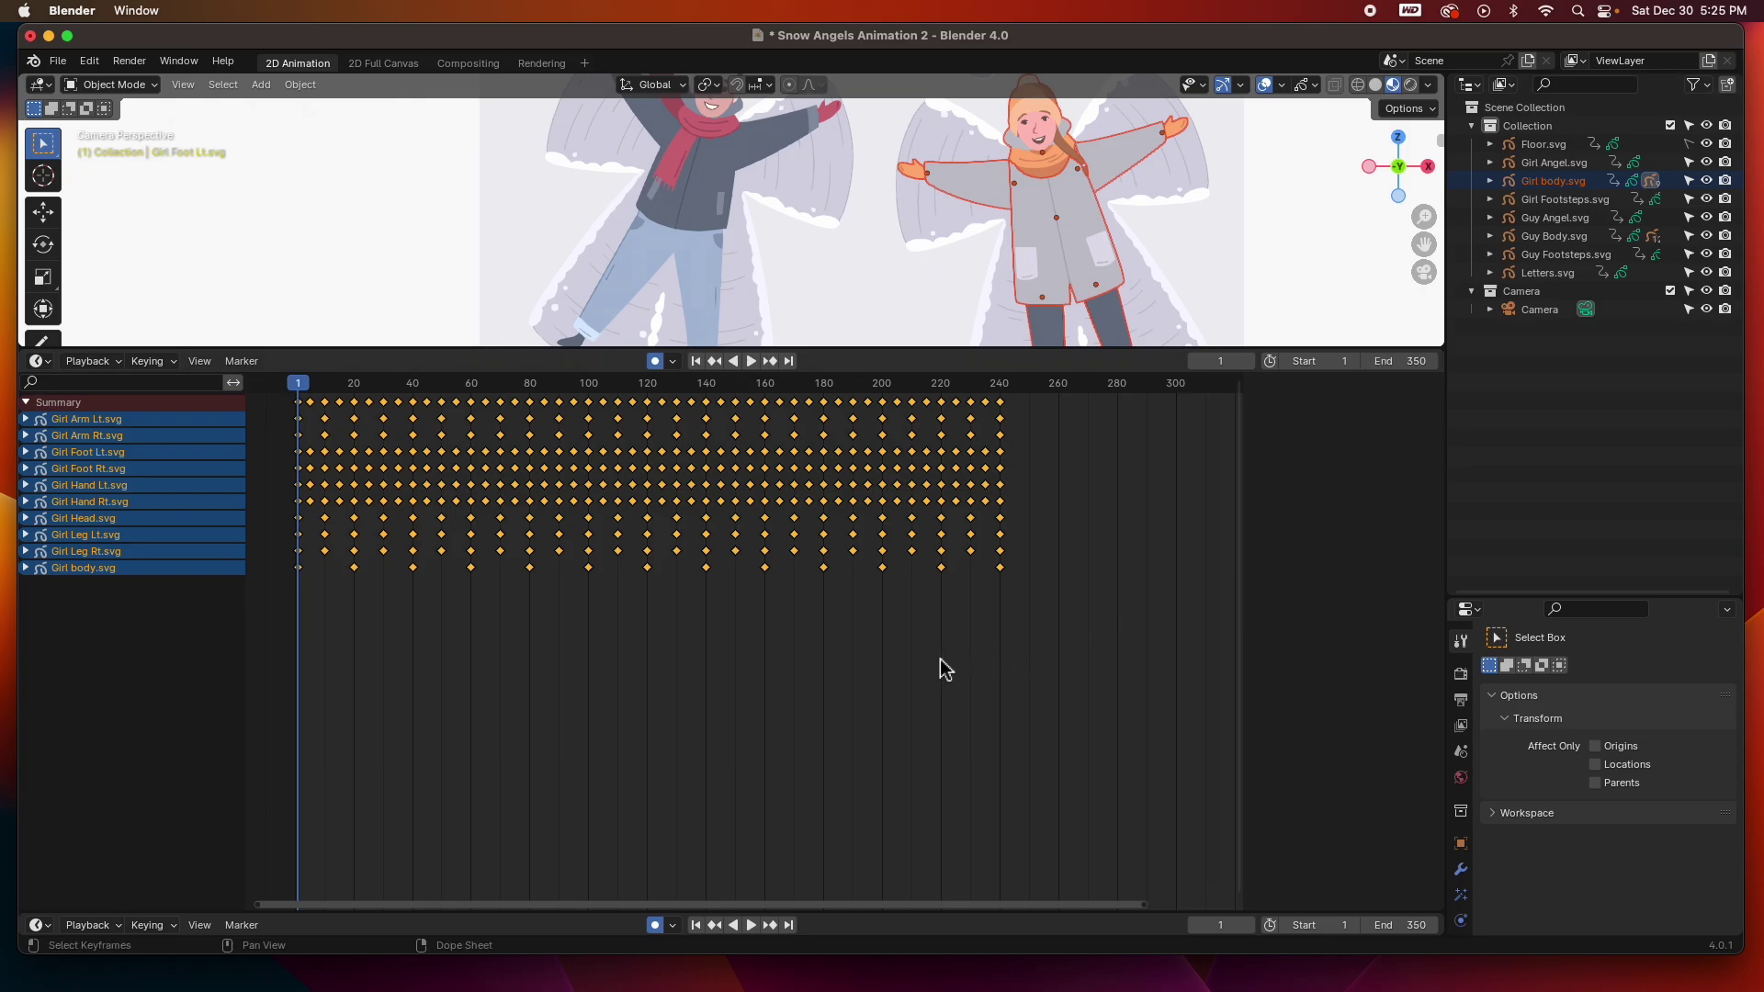
pyautogui.moveTo(1153, 912); pyautogui.dragTo(1276, 918)
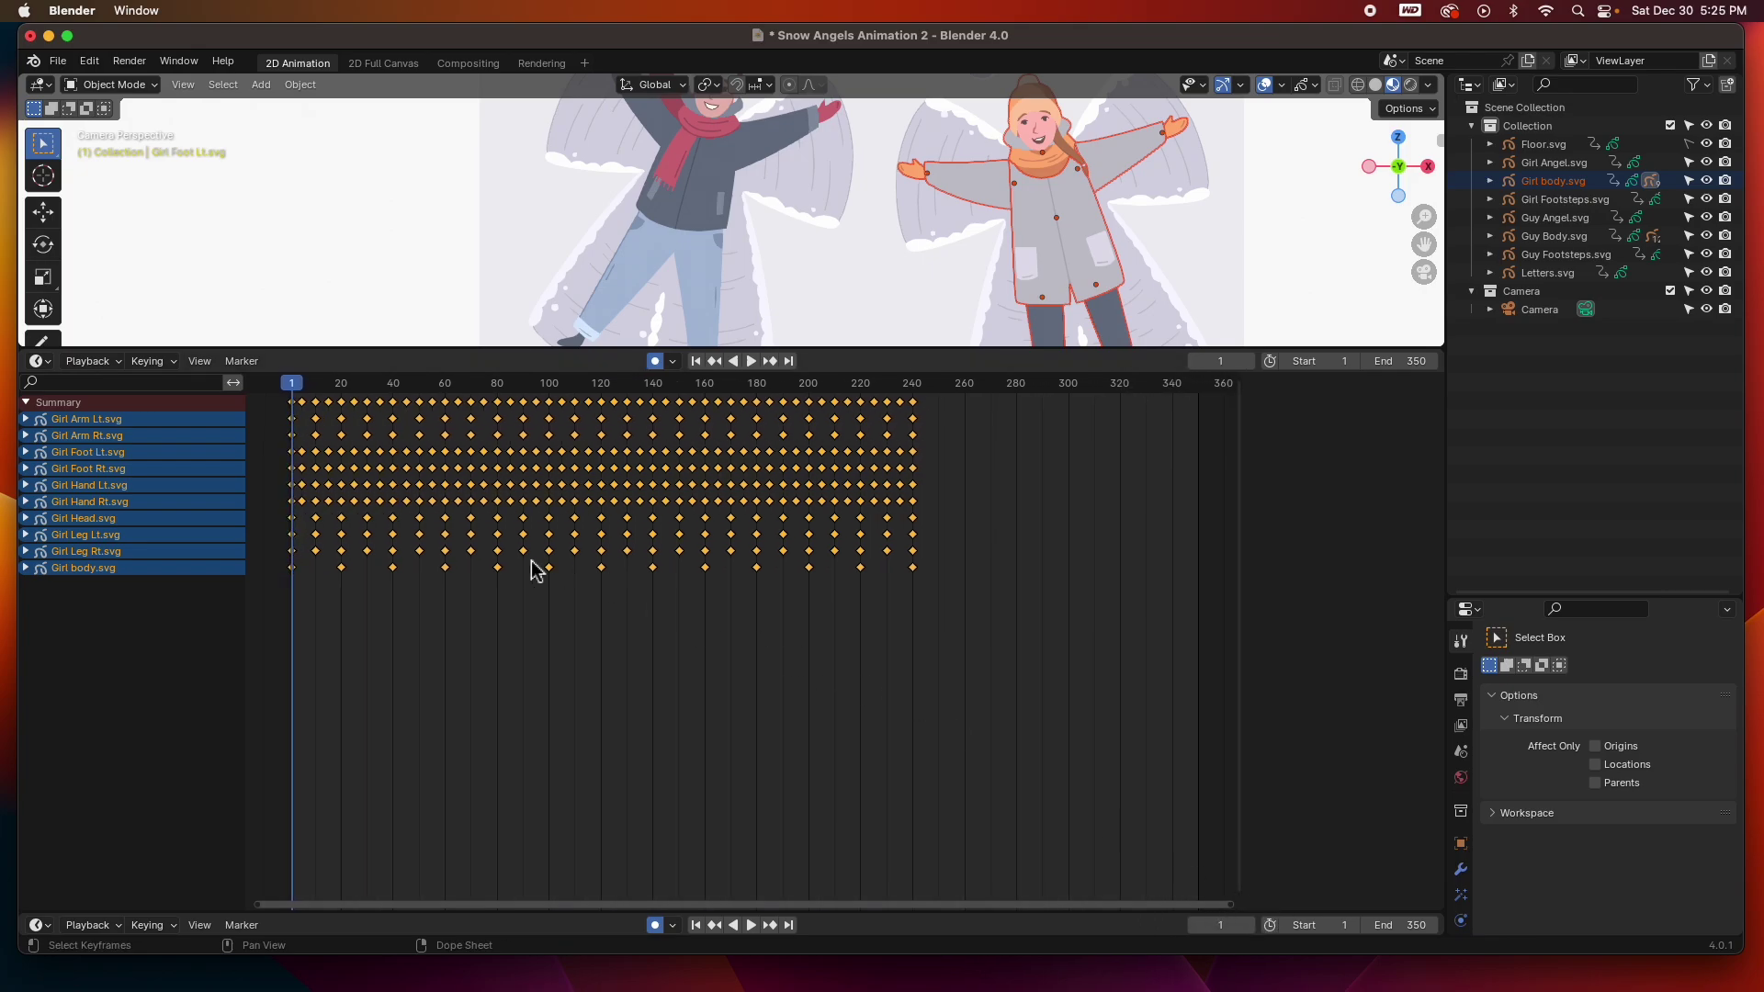
# Stretch the girl's keyframes from frame 1 to end at about frame 350, and play the animation in an enlarged viewport
pyautogui.press('s')
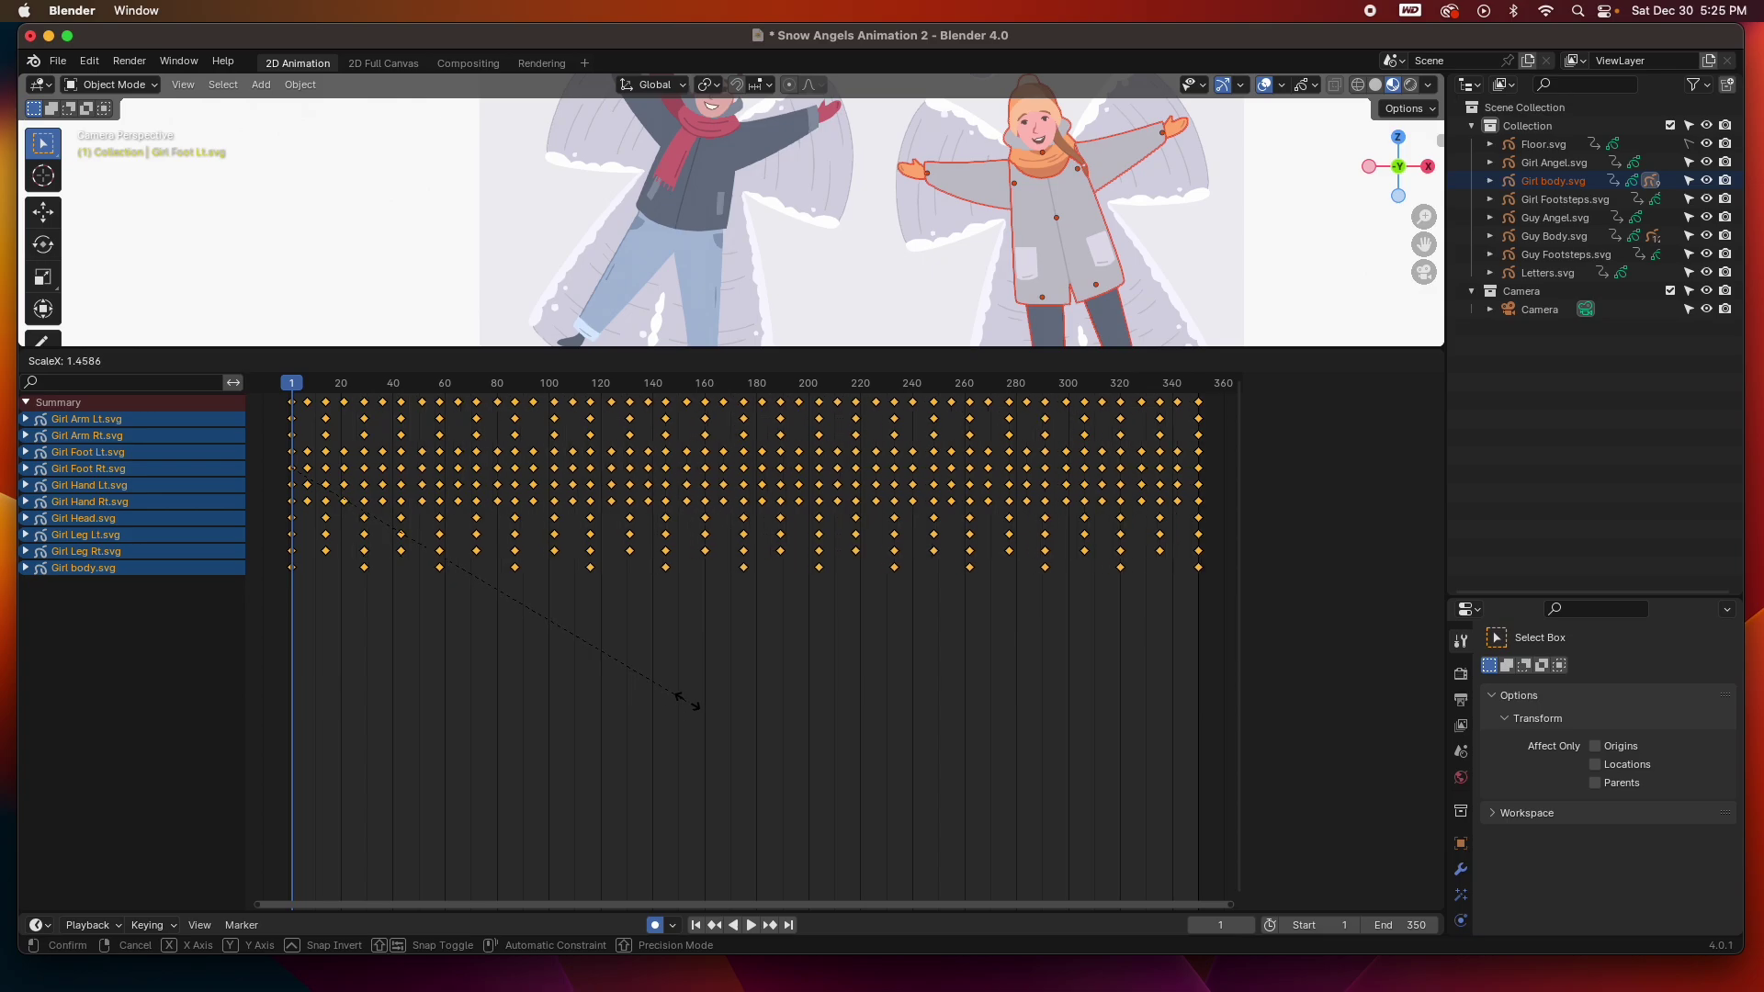
pyautogui.click(687, 700)
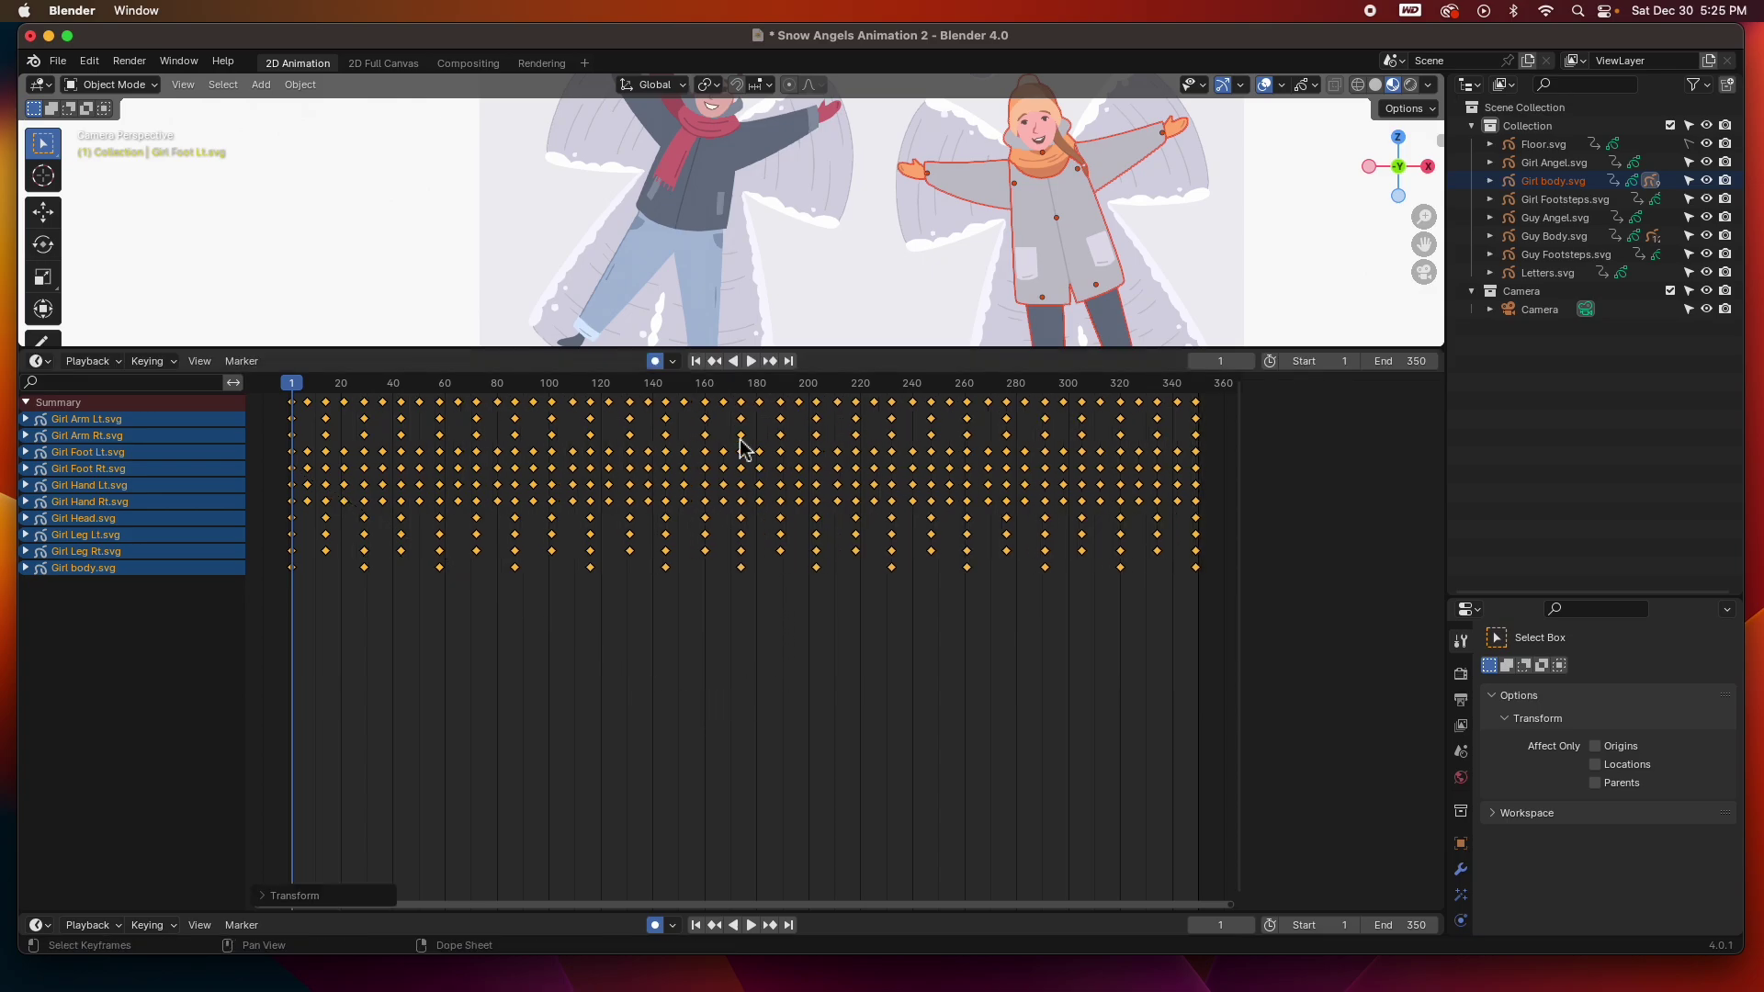
pyautogui.moveTo(778, 350); pyautogui.dragTo(767, 661)
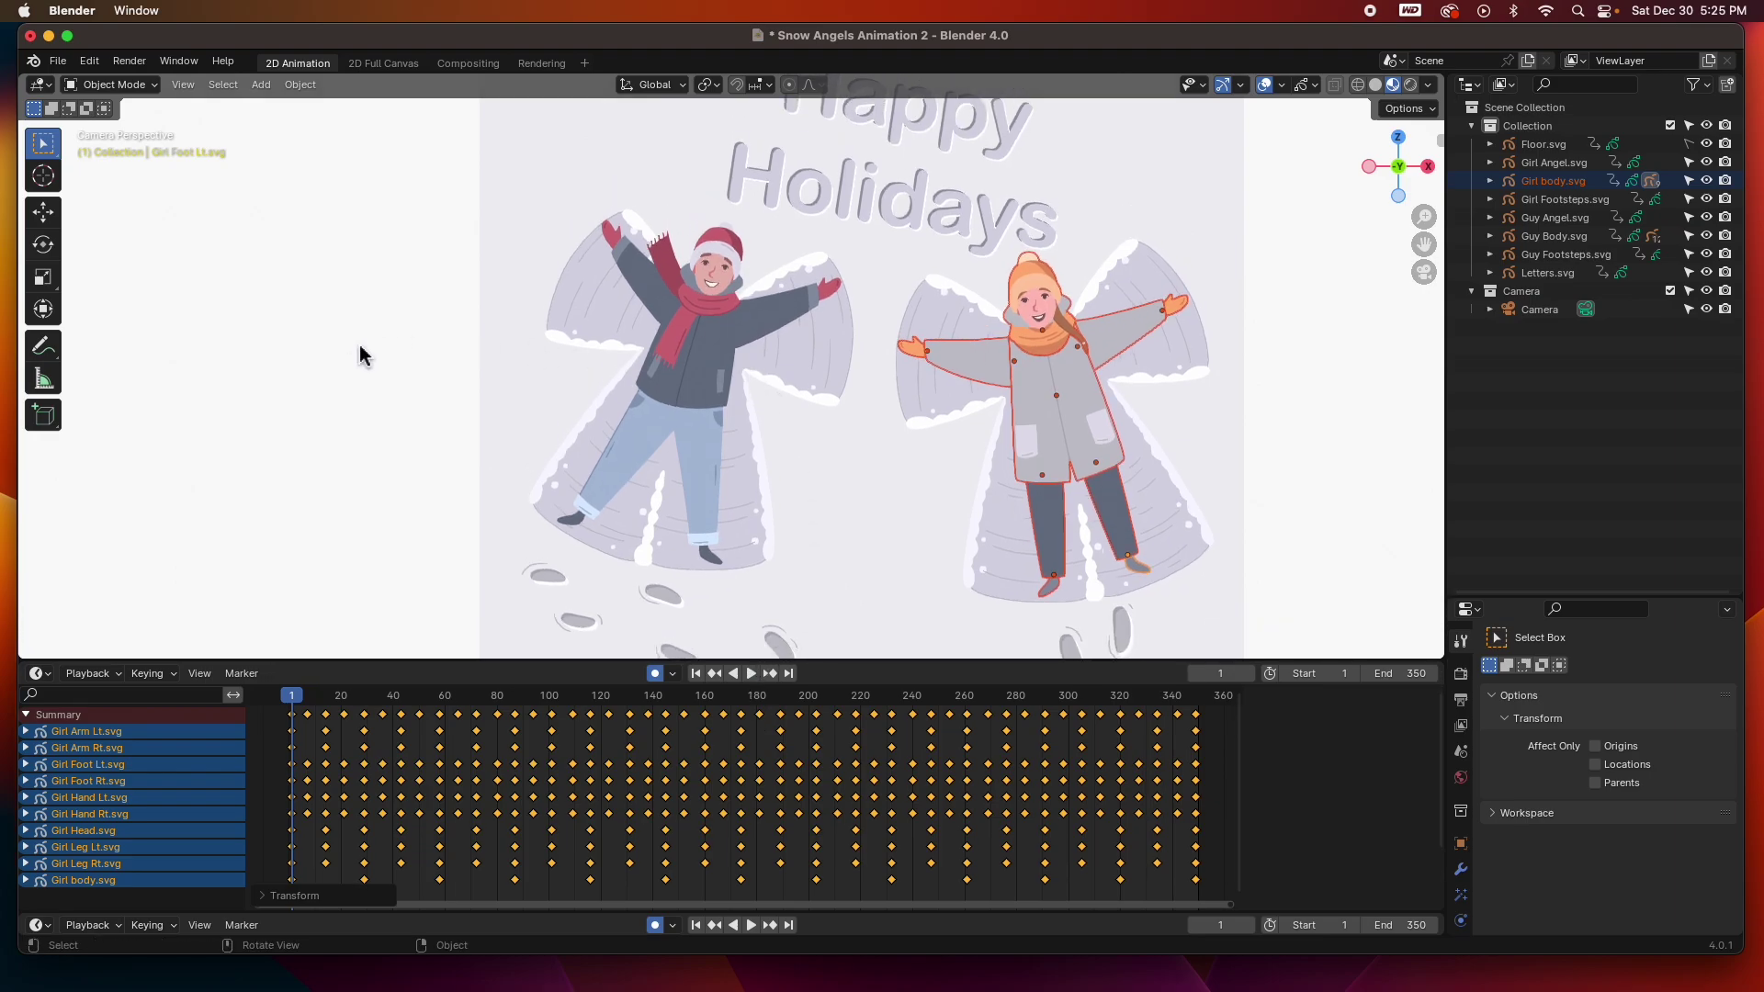
pyautogui.click(362, 354)
pyautogui.click(751, 674)
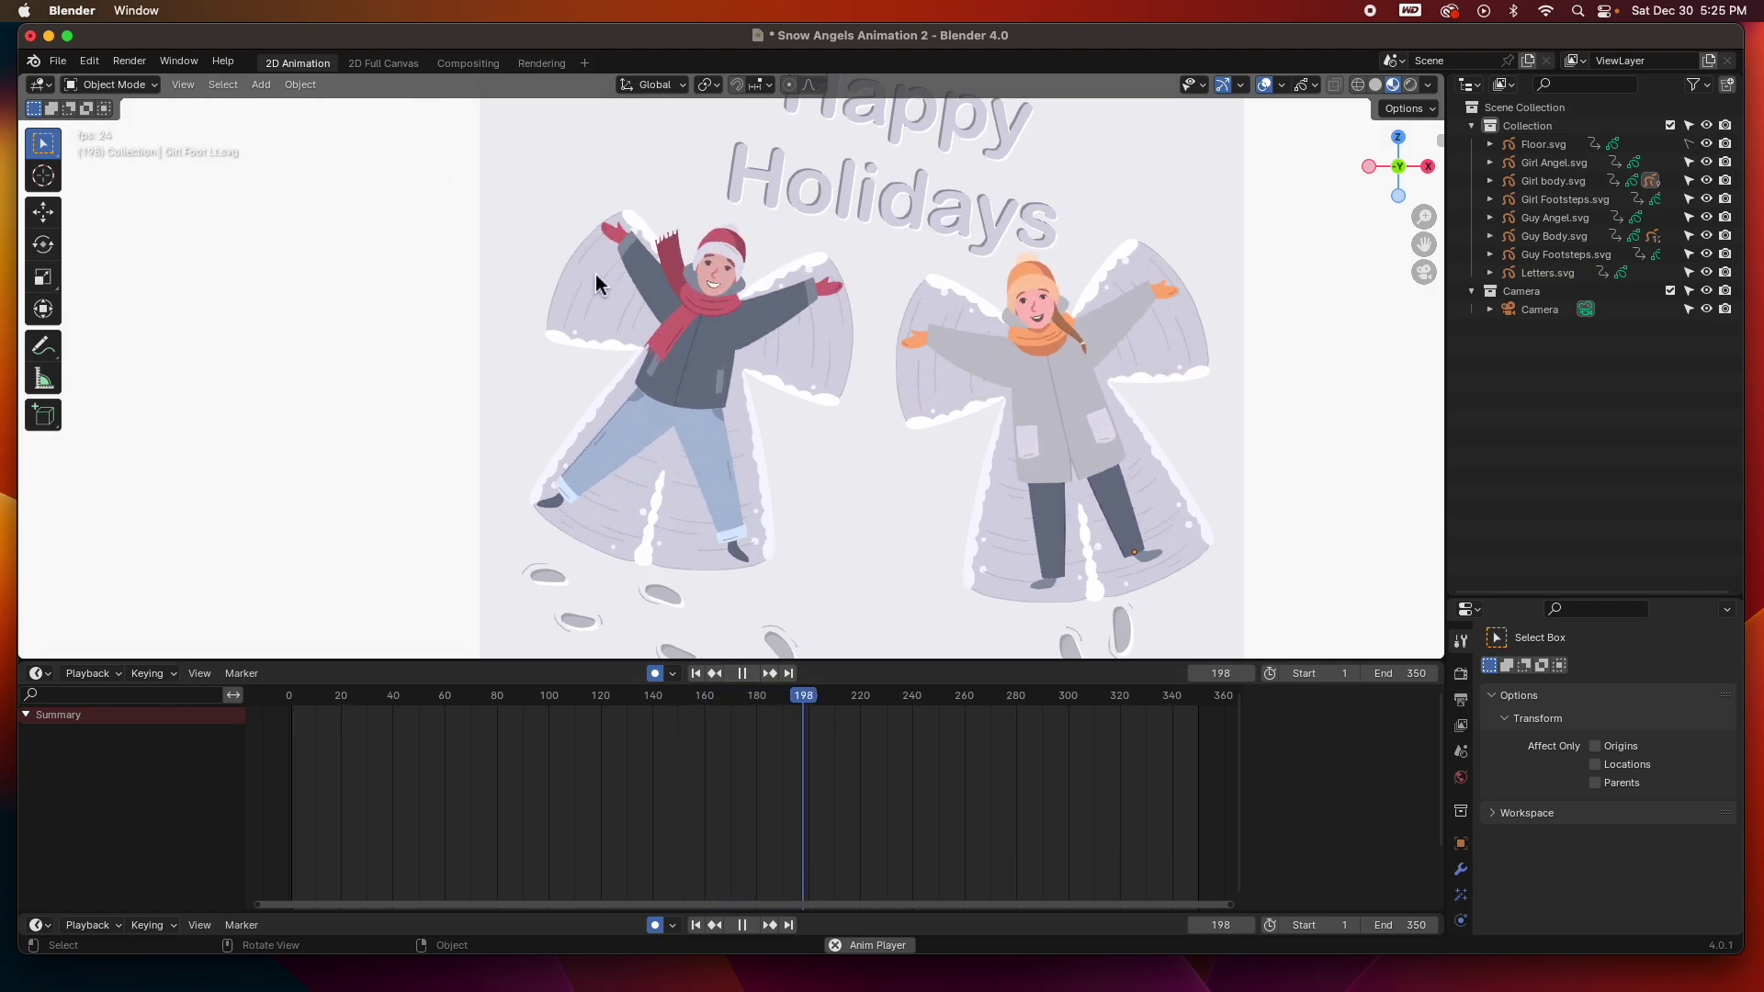
pyautogui.click(742, 673)
# Stretch all keyframes of the guy's right hand from frame 1 to end at about frame 300, and play back the animation
pyautogui.click(625, 227)
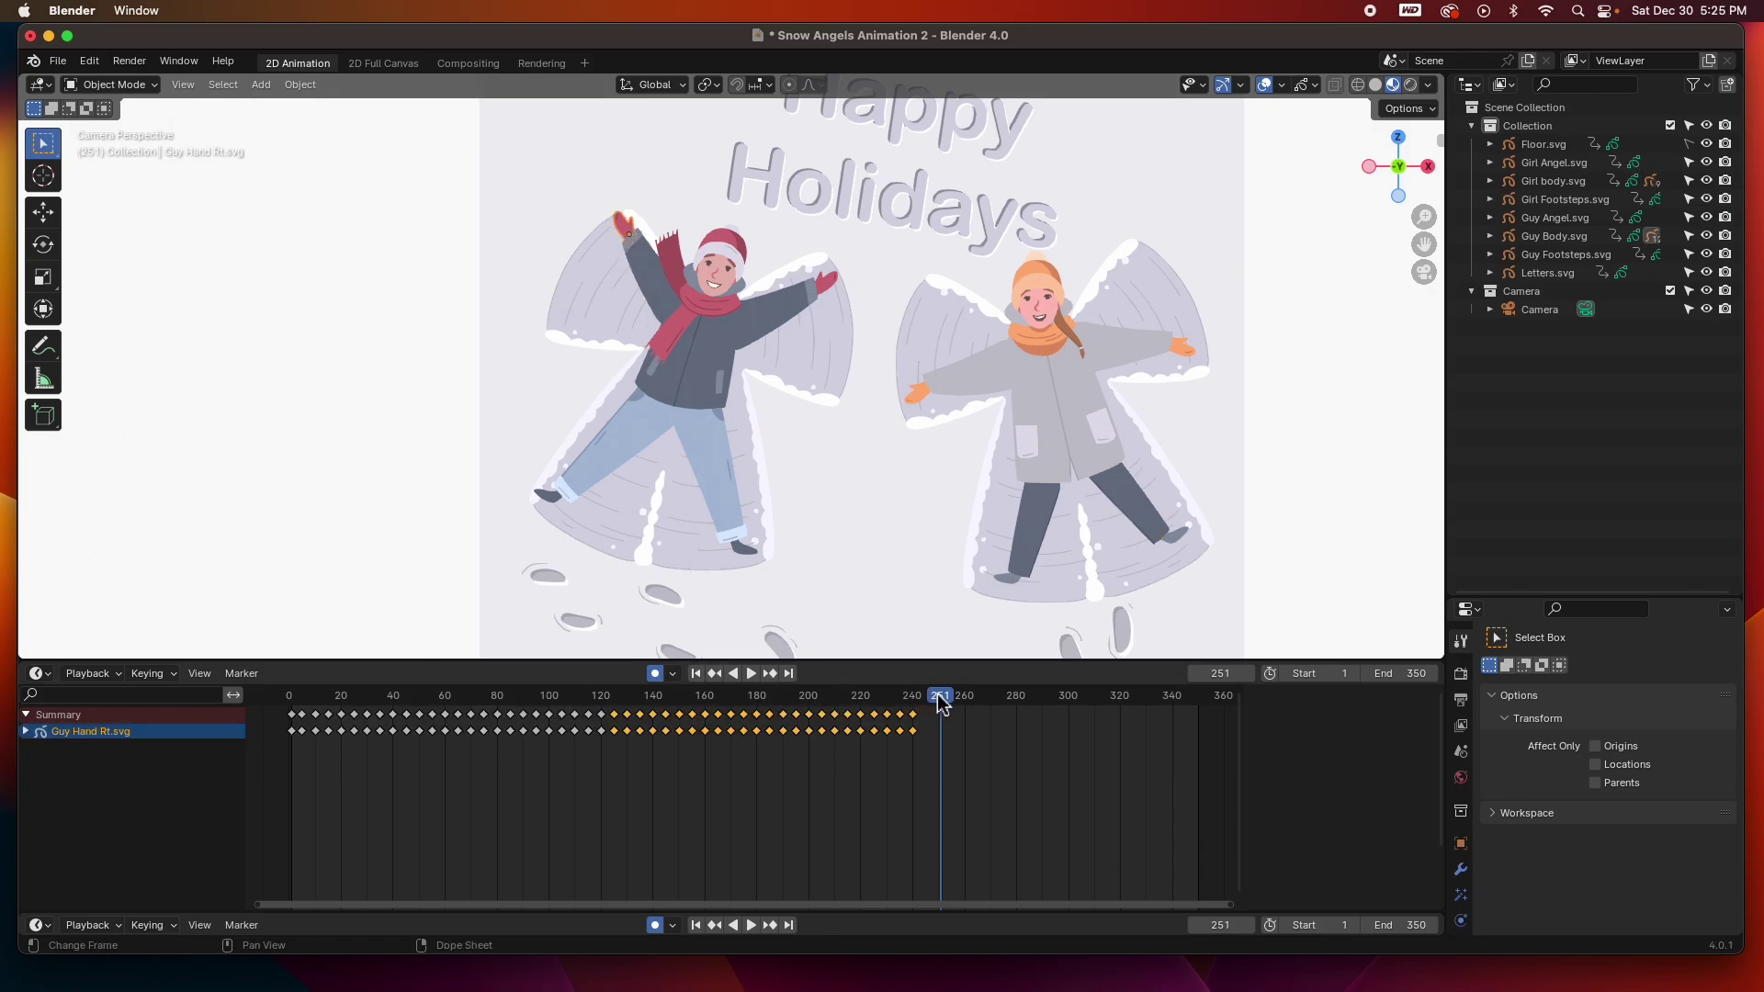
pyautogui.click(825, 281)
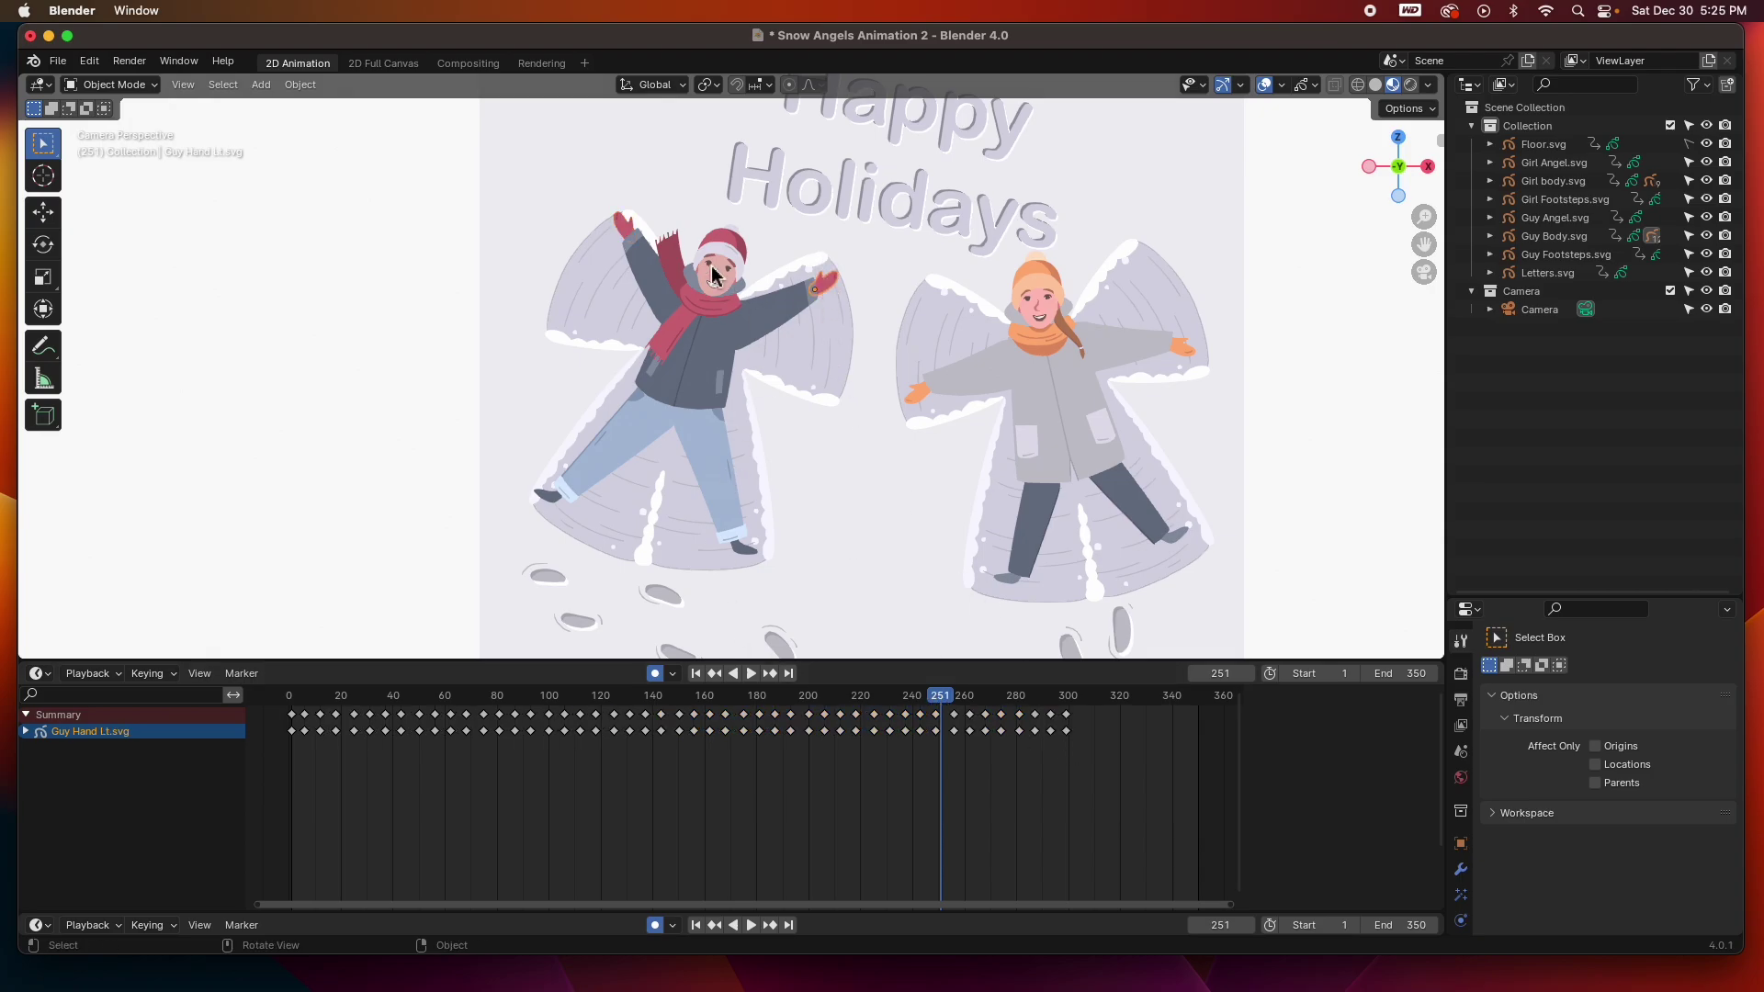
pyautogui.click(628, 236)
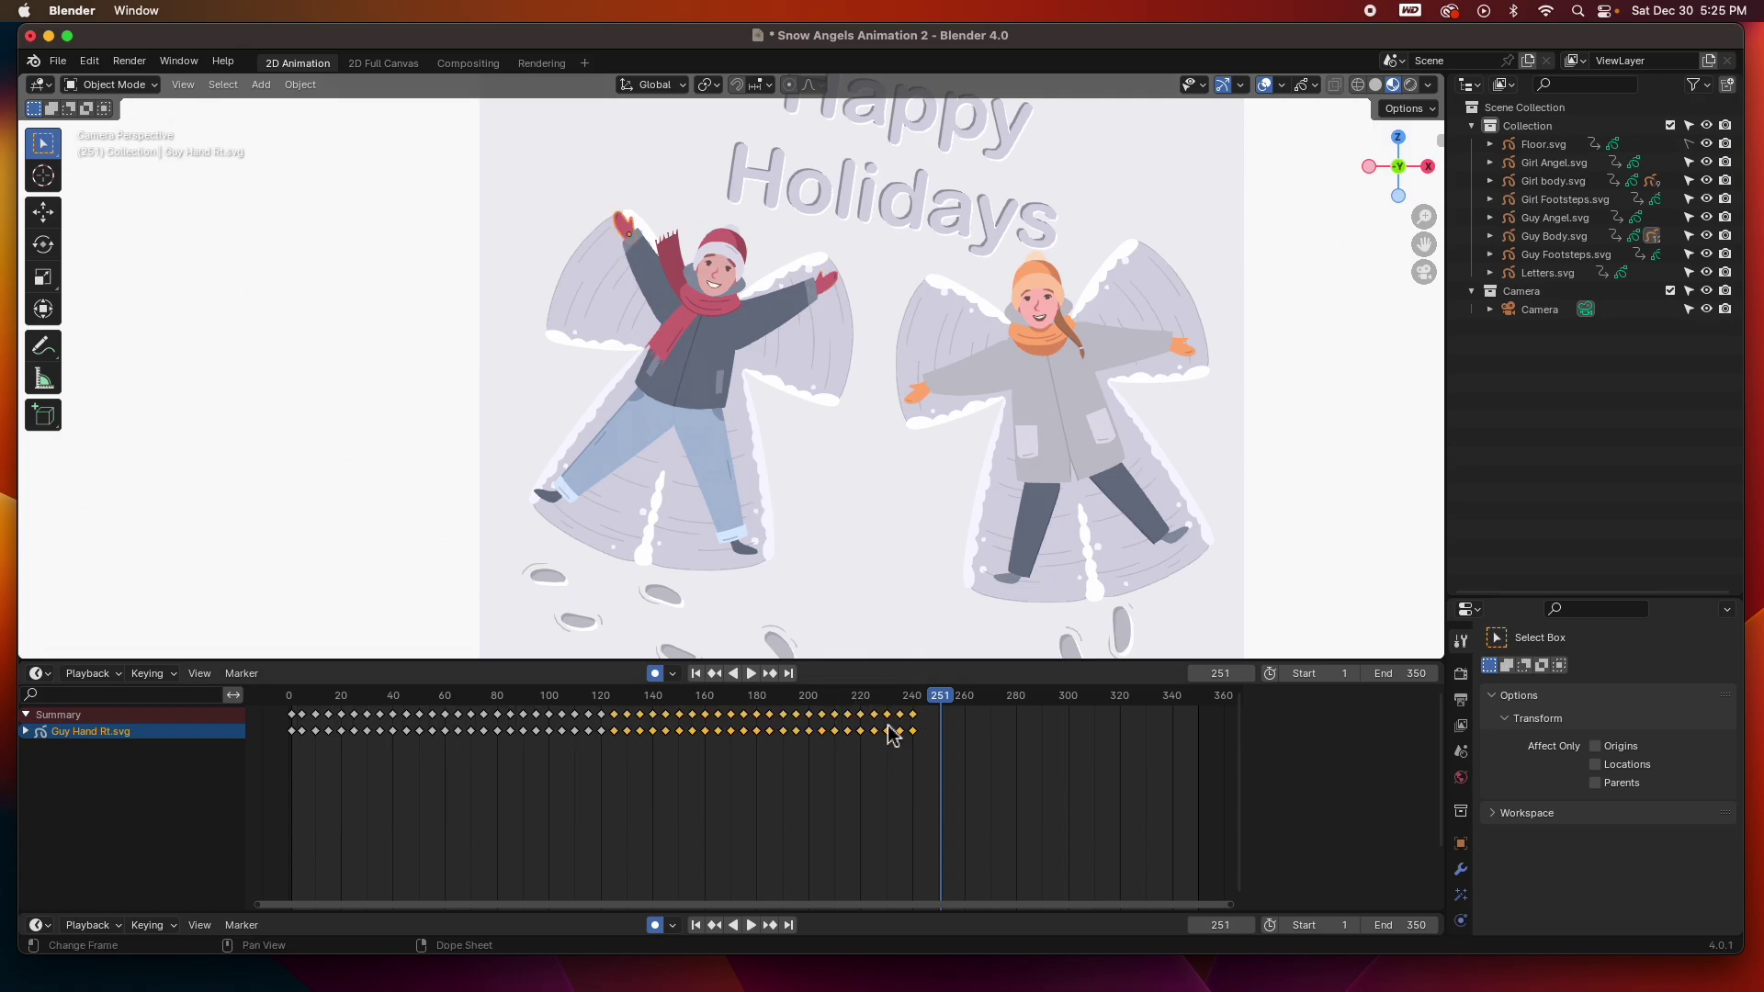
pyautogui.moveTo(930, 767); pyautogui.dragTo(296, 707)
pyautogui.click(295, 698)
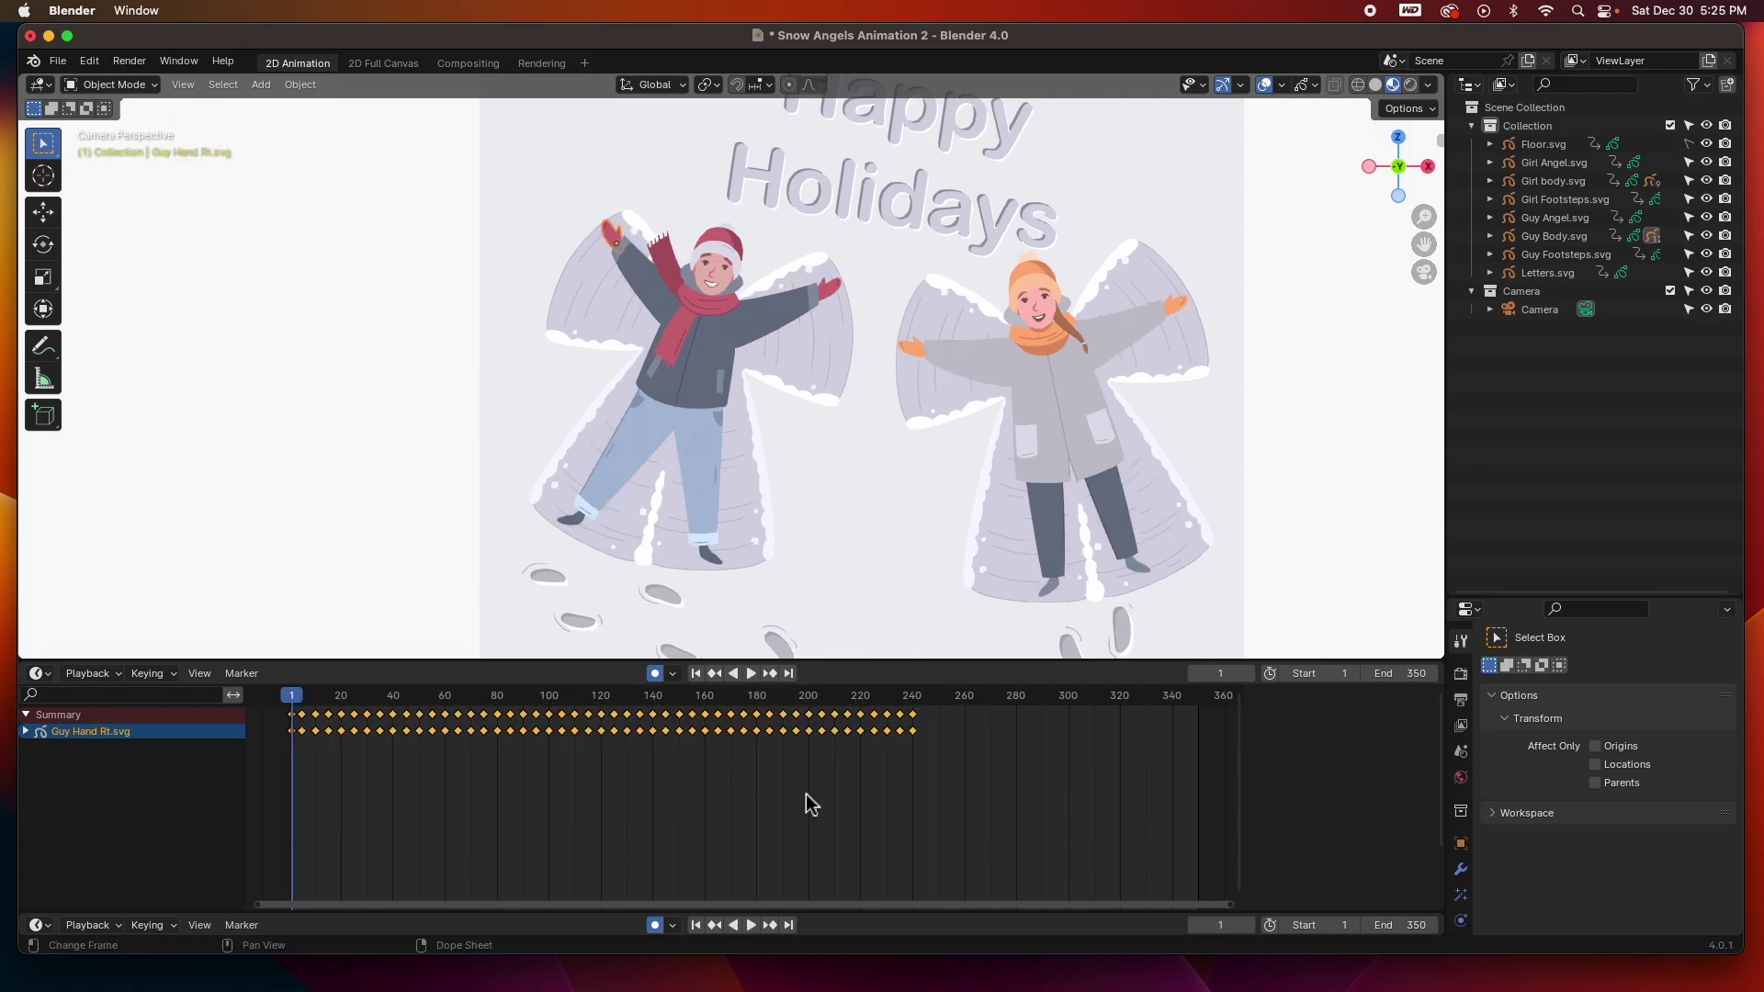
pyautogui.press('s')
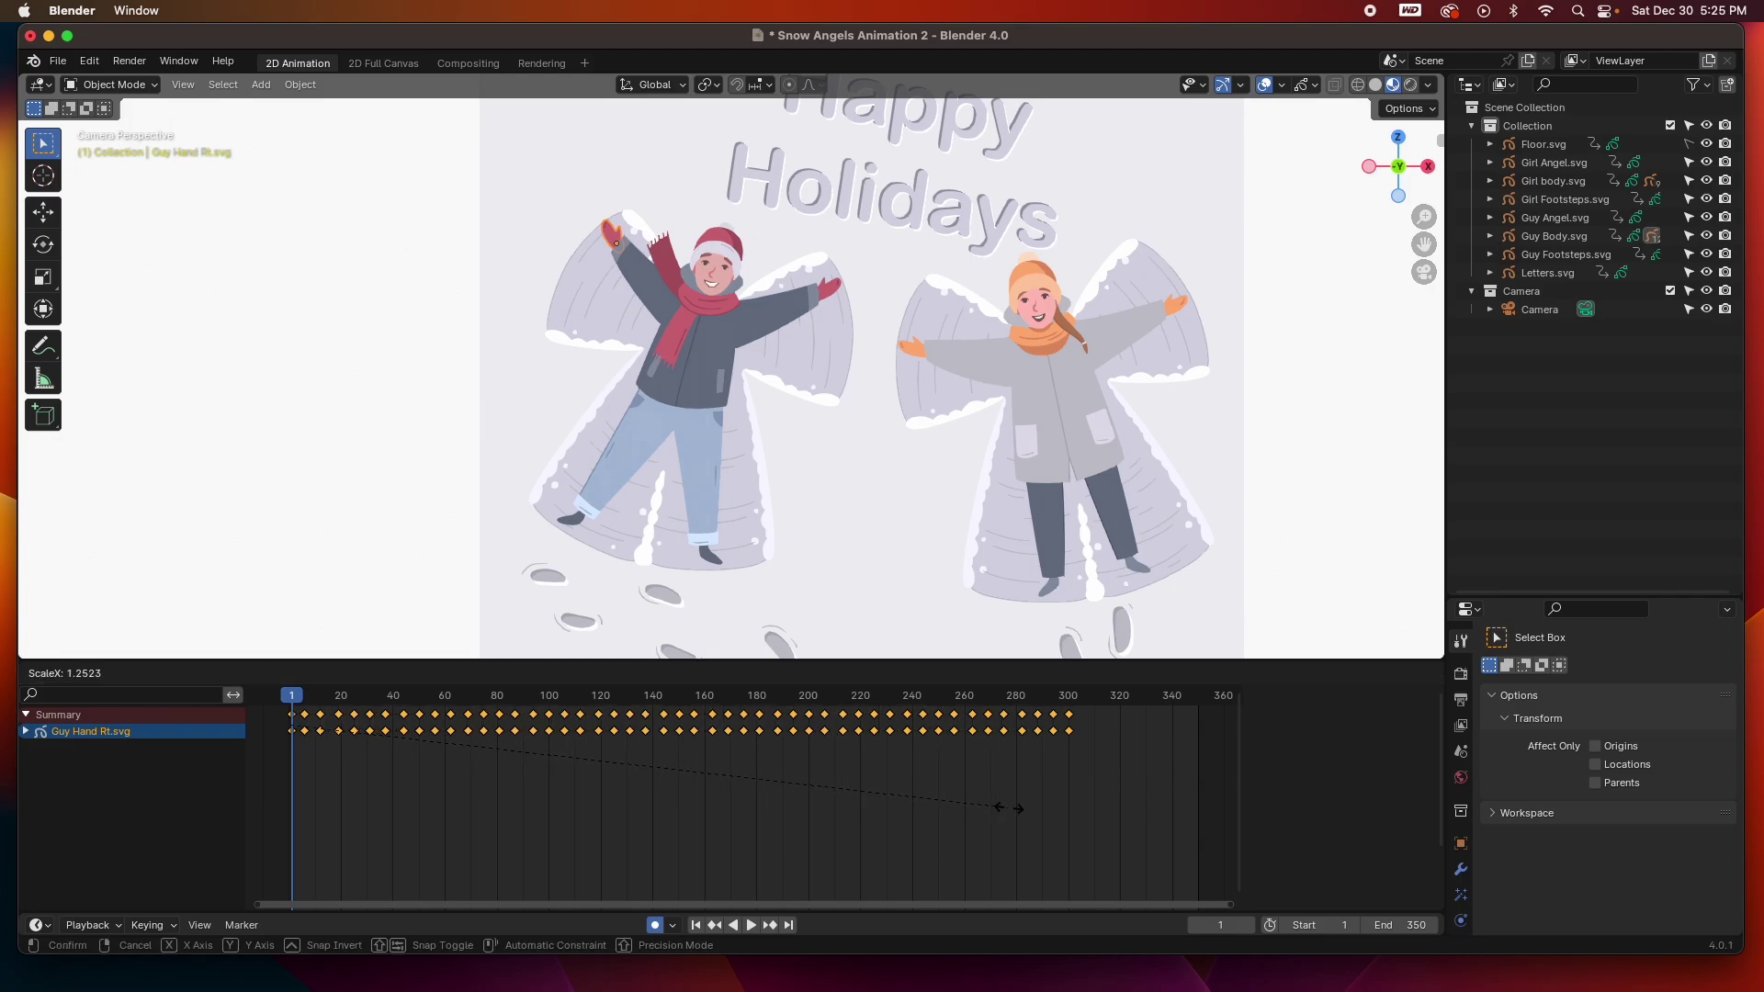
pyautogui.click(1009, 807)
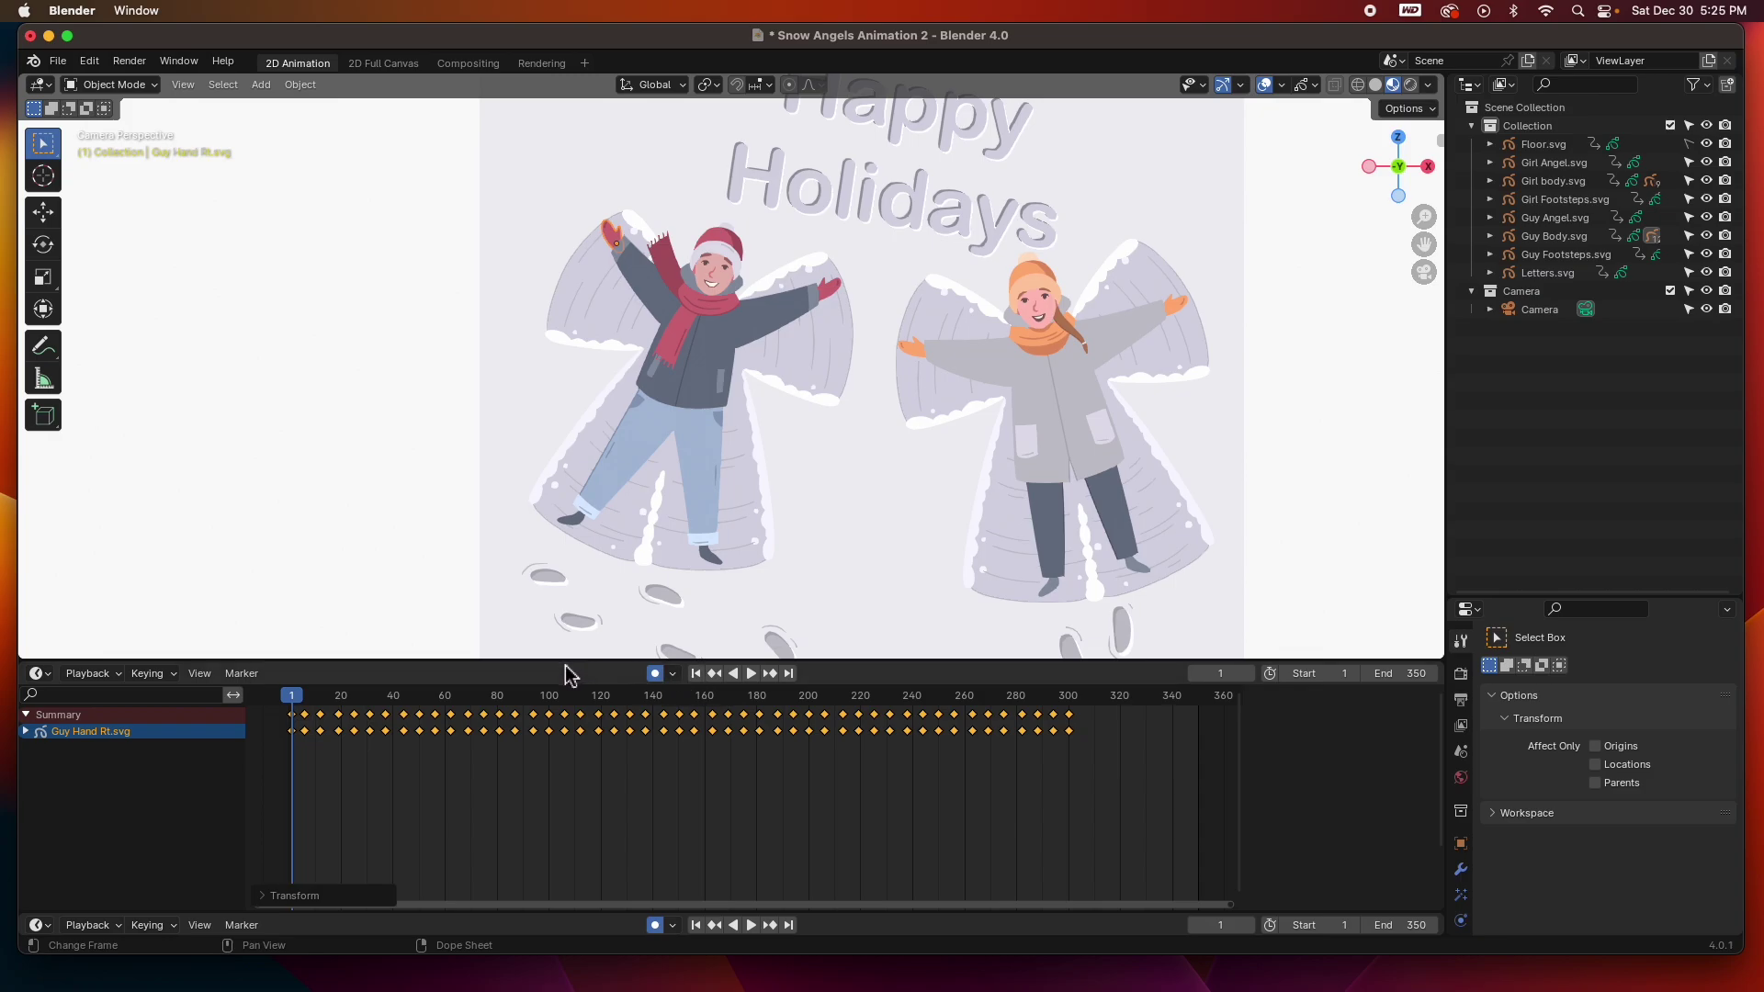
pyautogui.click(479, 597)
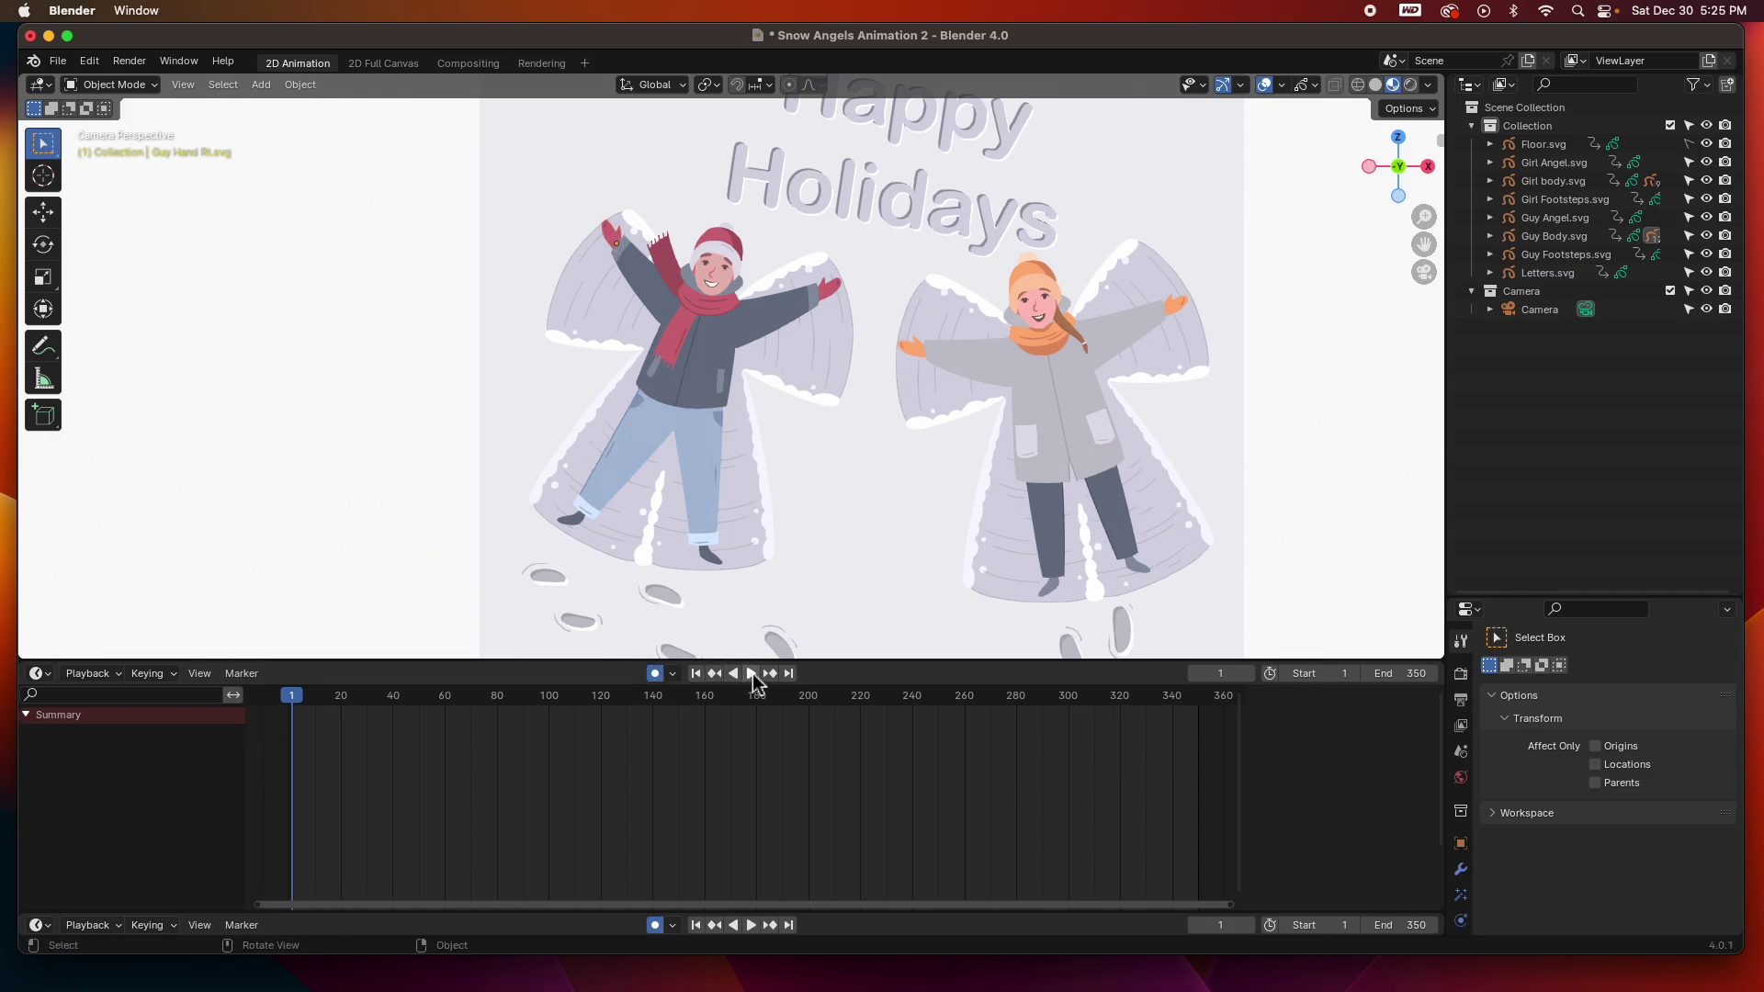
pyautogui.click(748, 673)
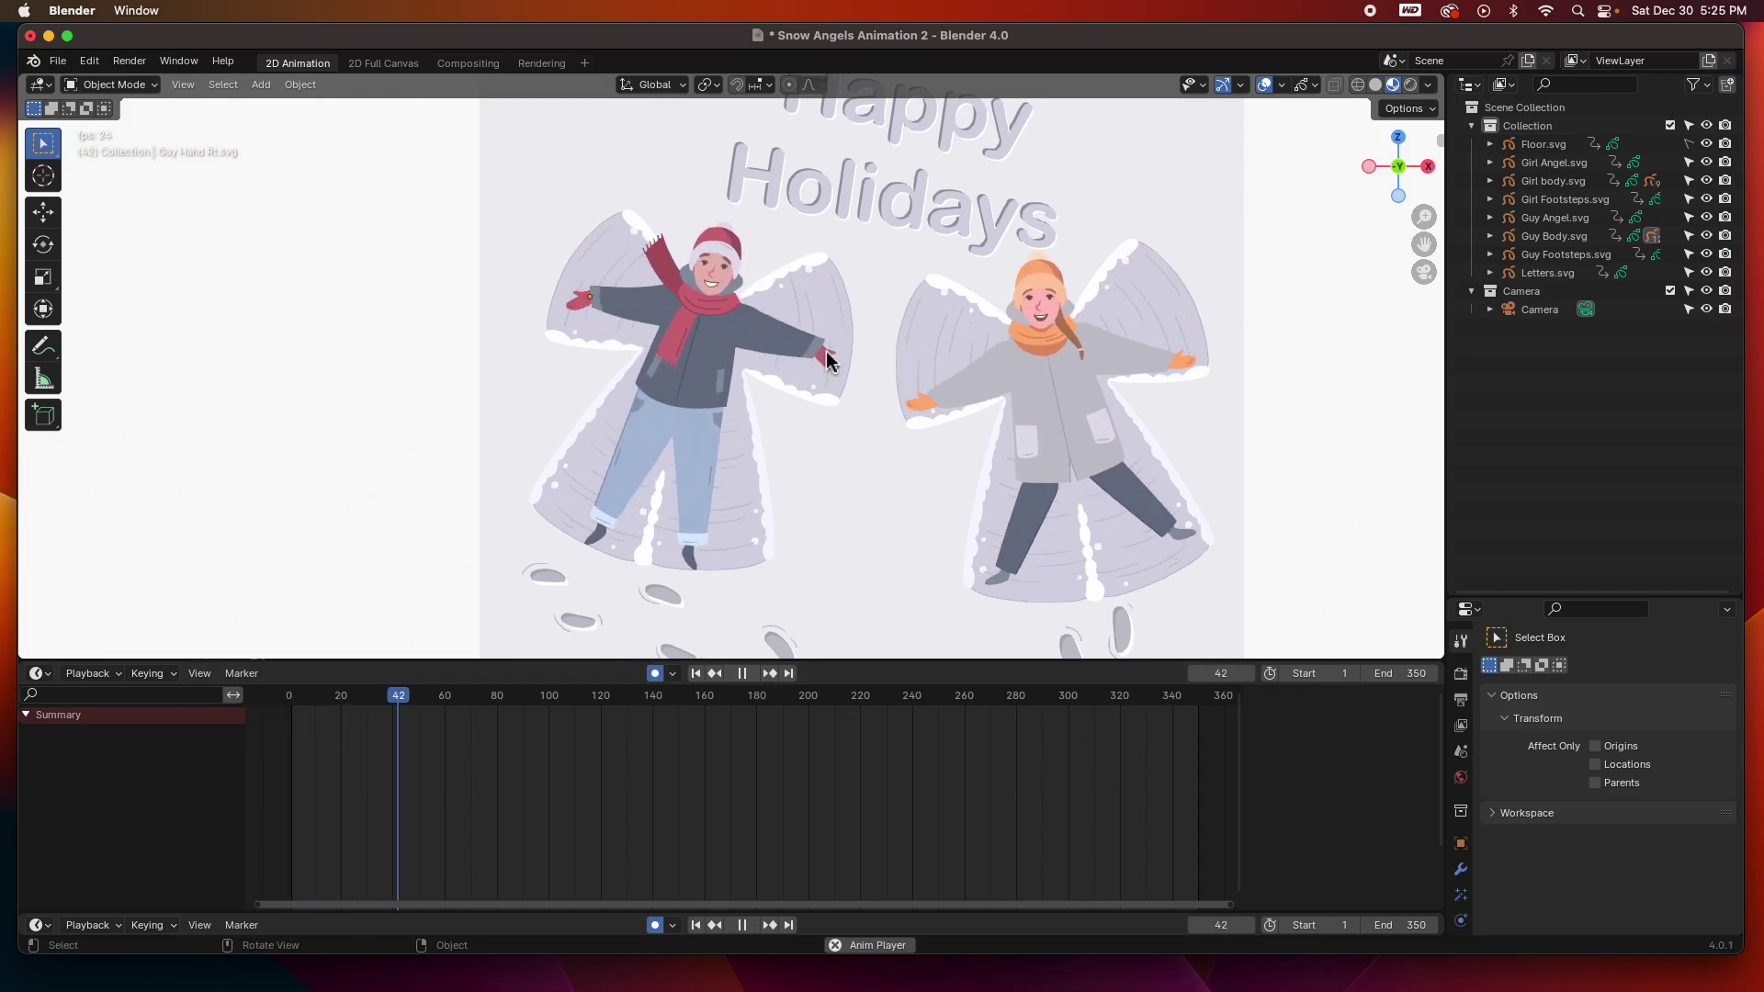